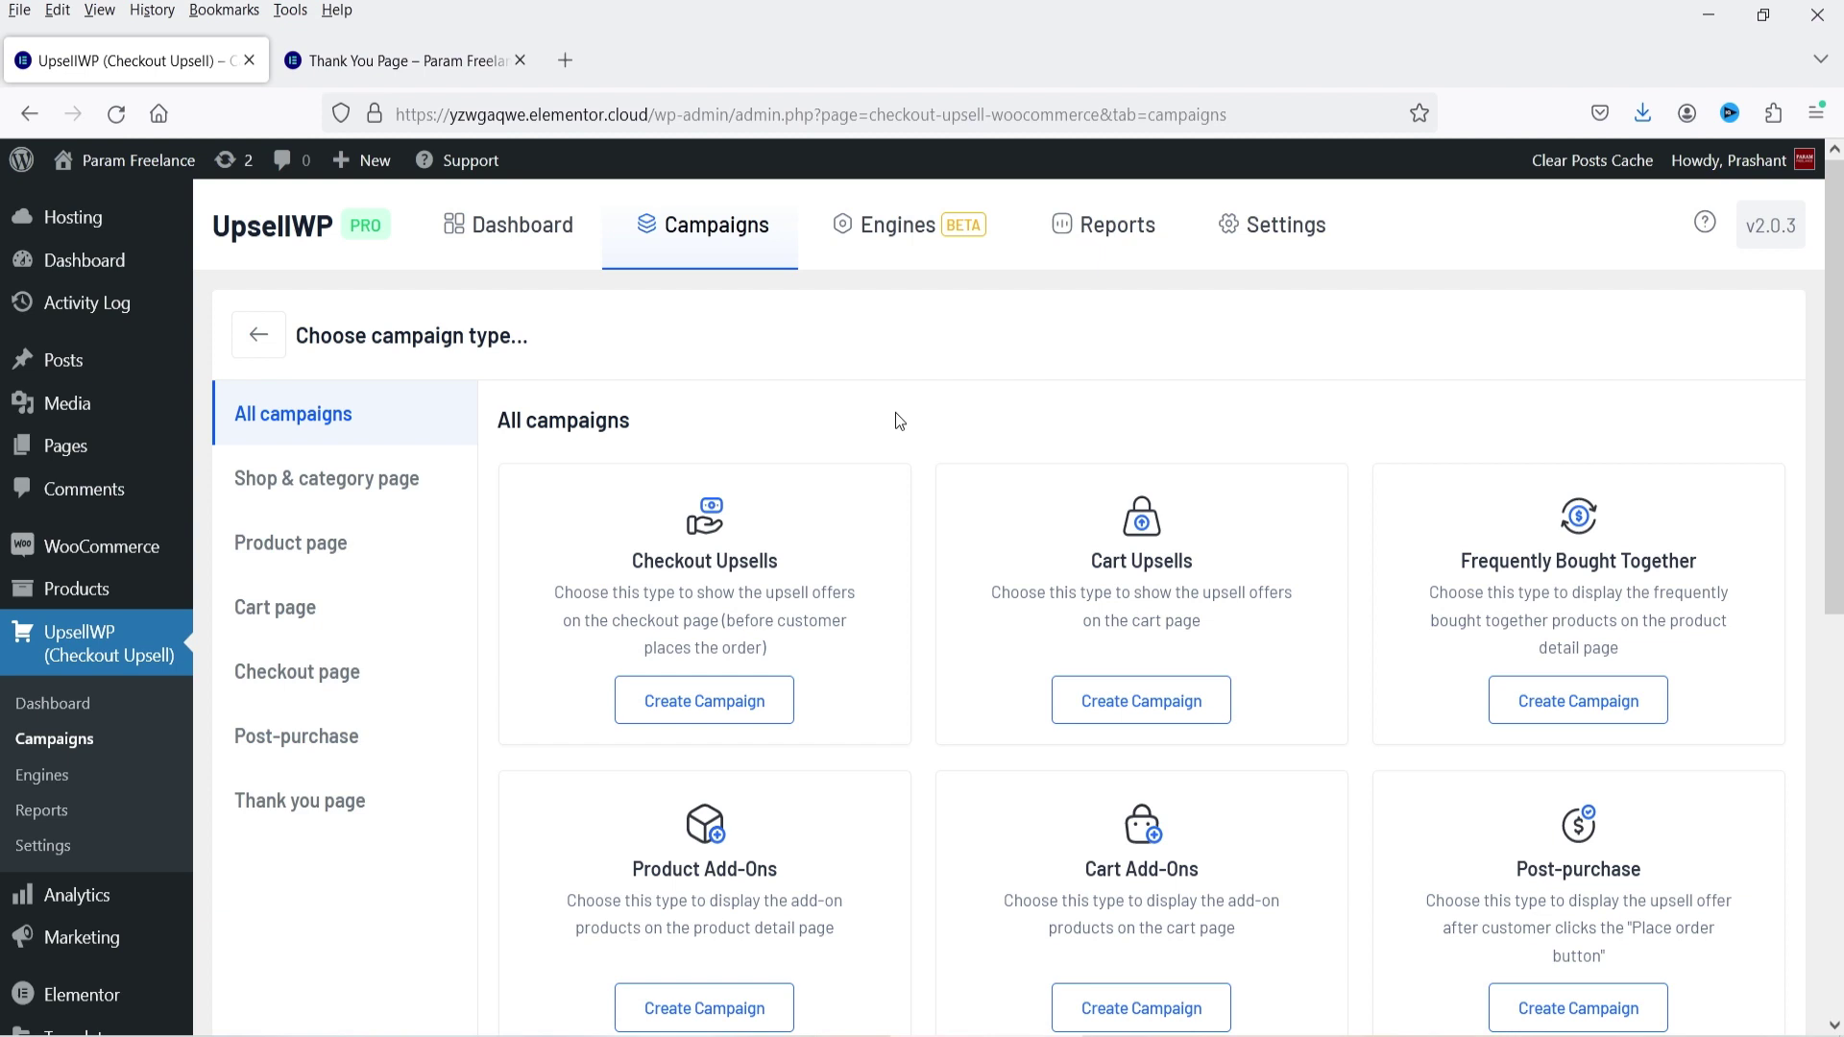
# Look over the available upsell campaign types and the yearly pricing plans on the UpsellWP website
pyautogui.scroll(-5, 1288, 519)
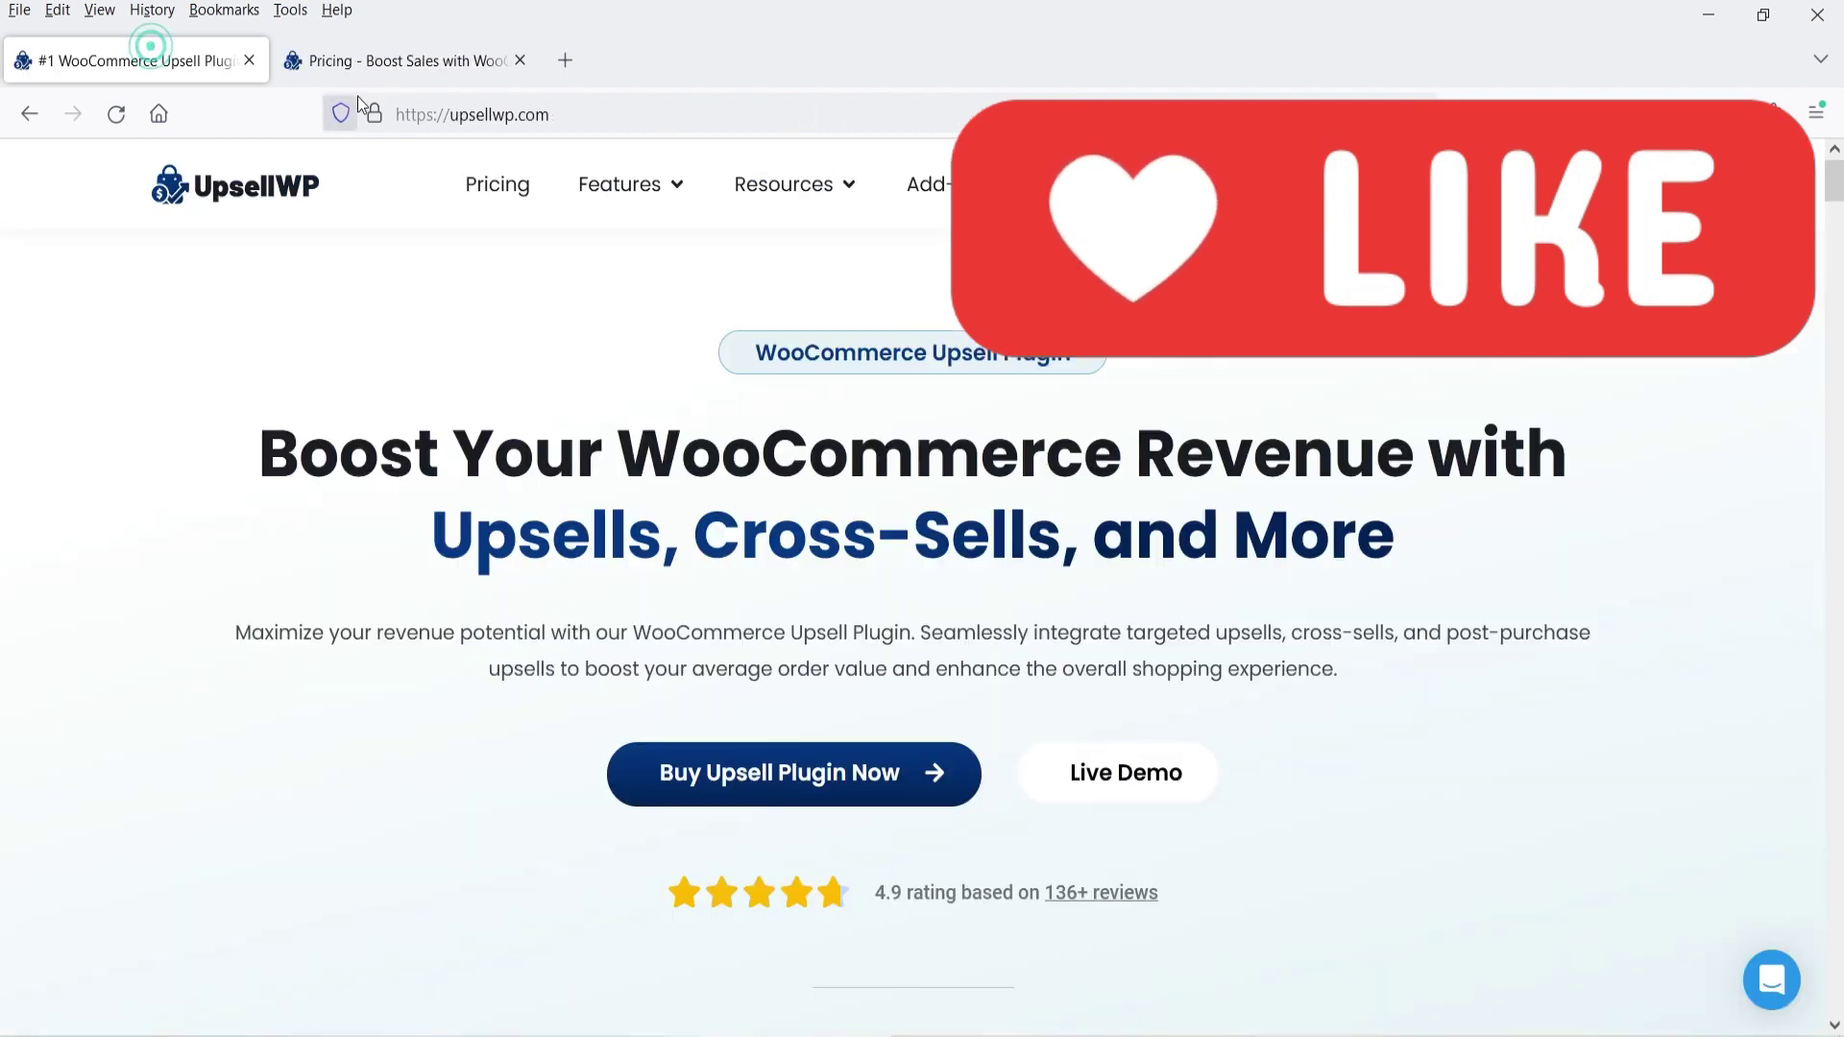
pyautogui.click(363, 60)
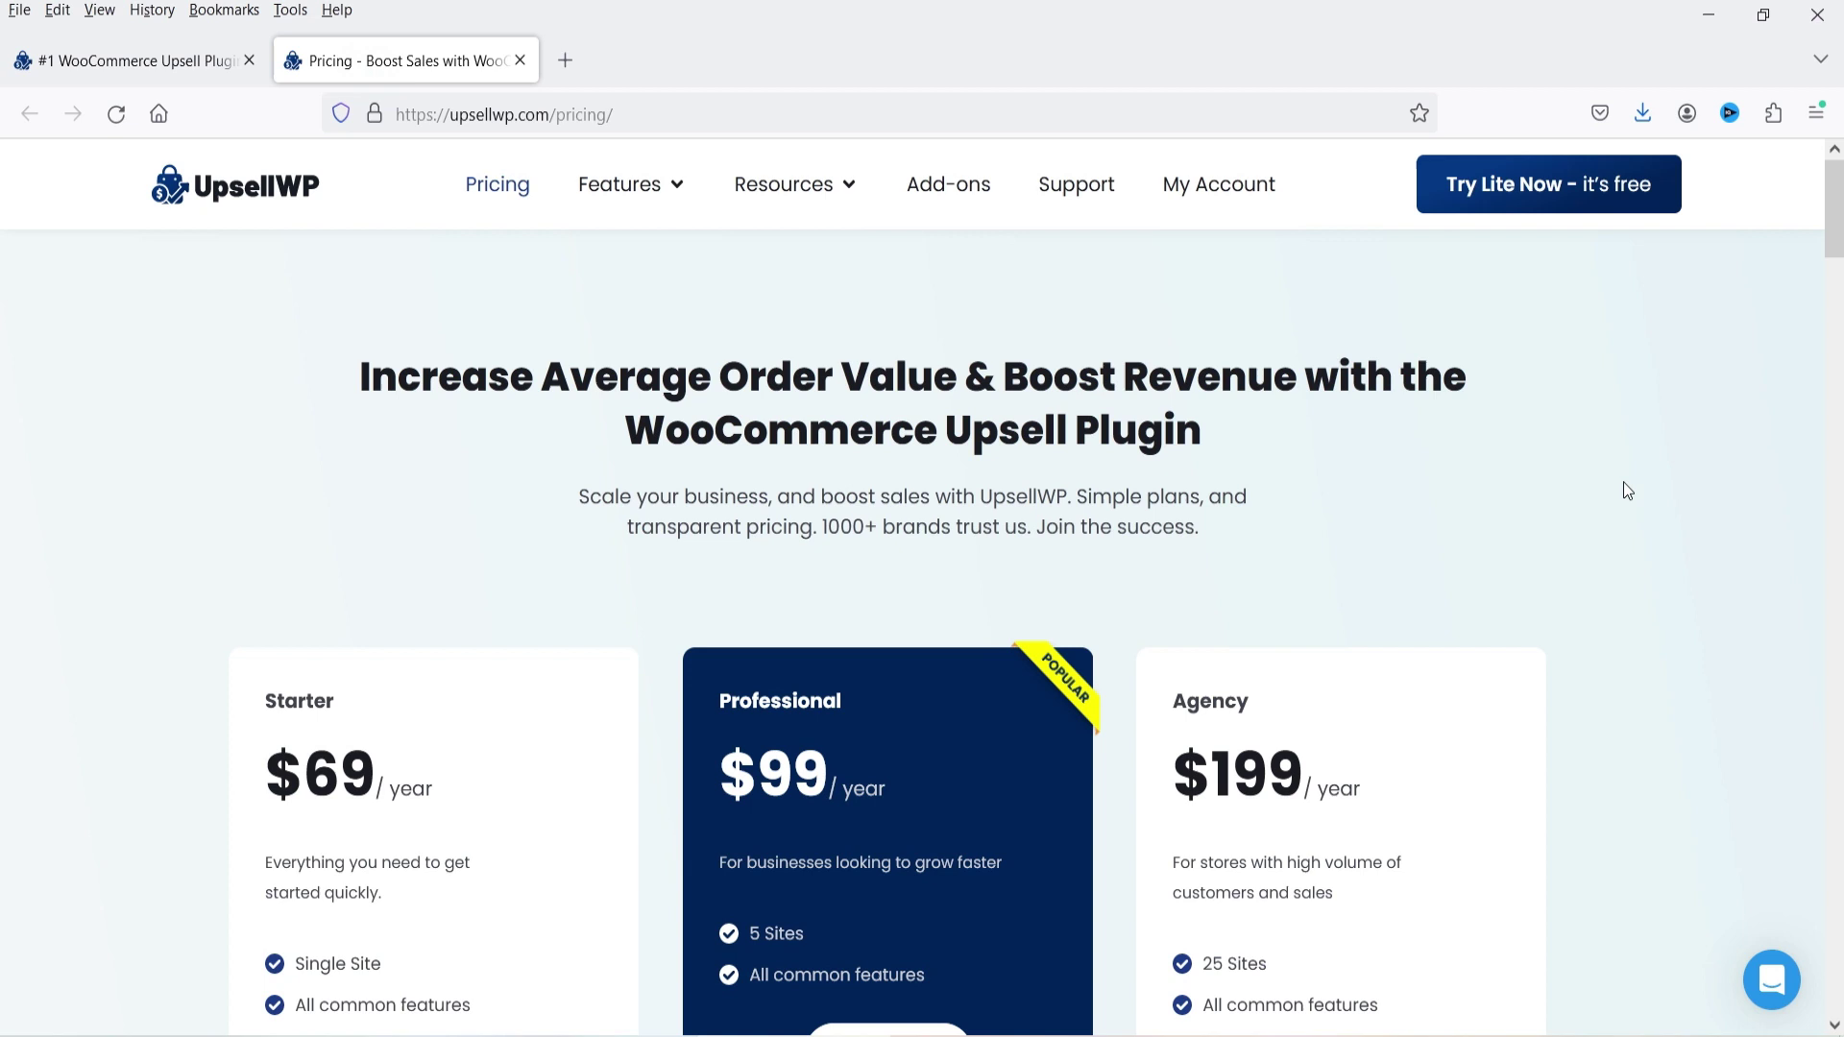
pyautogui.scroll(-2, 1628, 492)
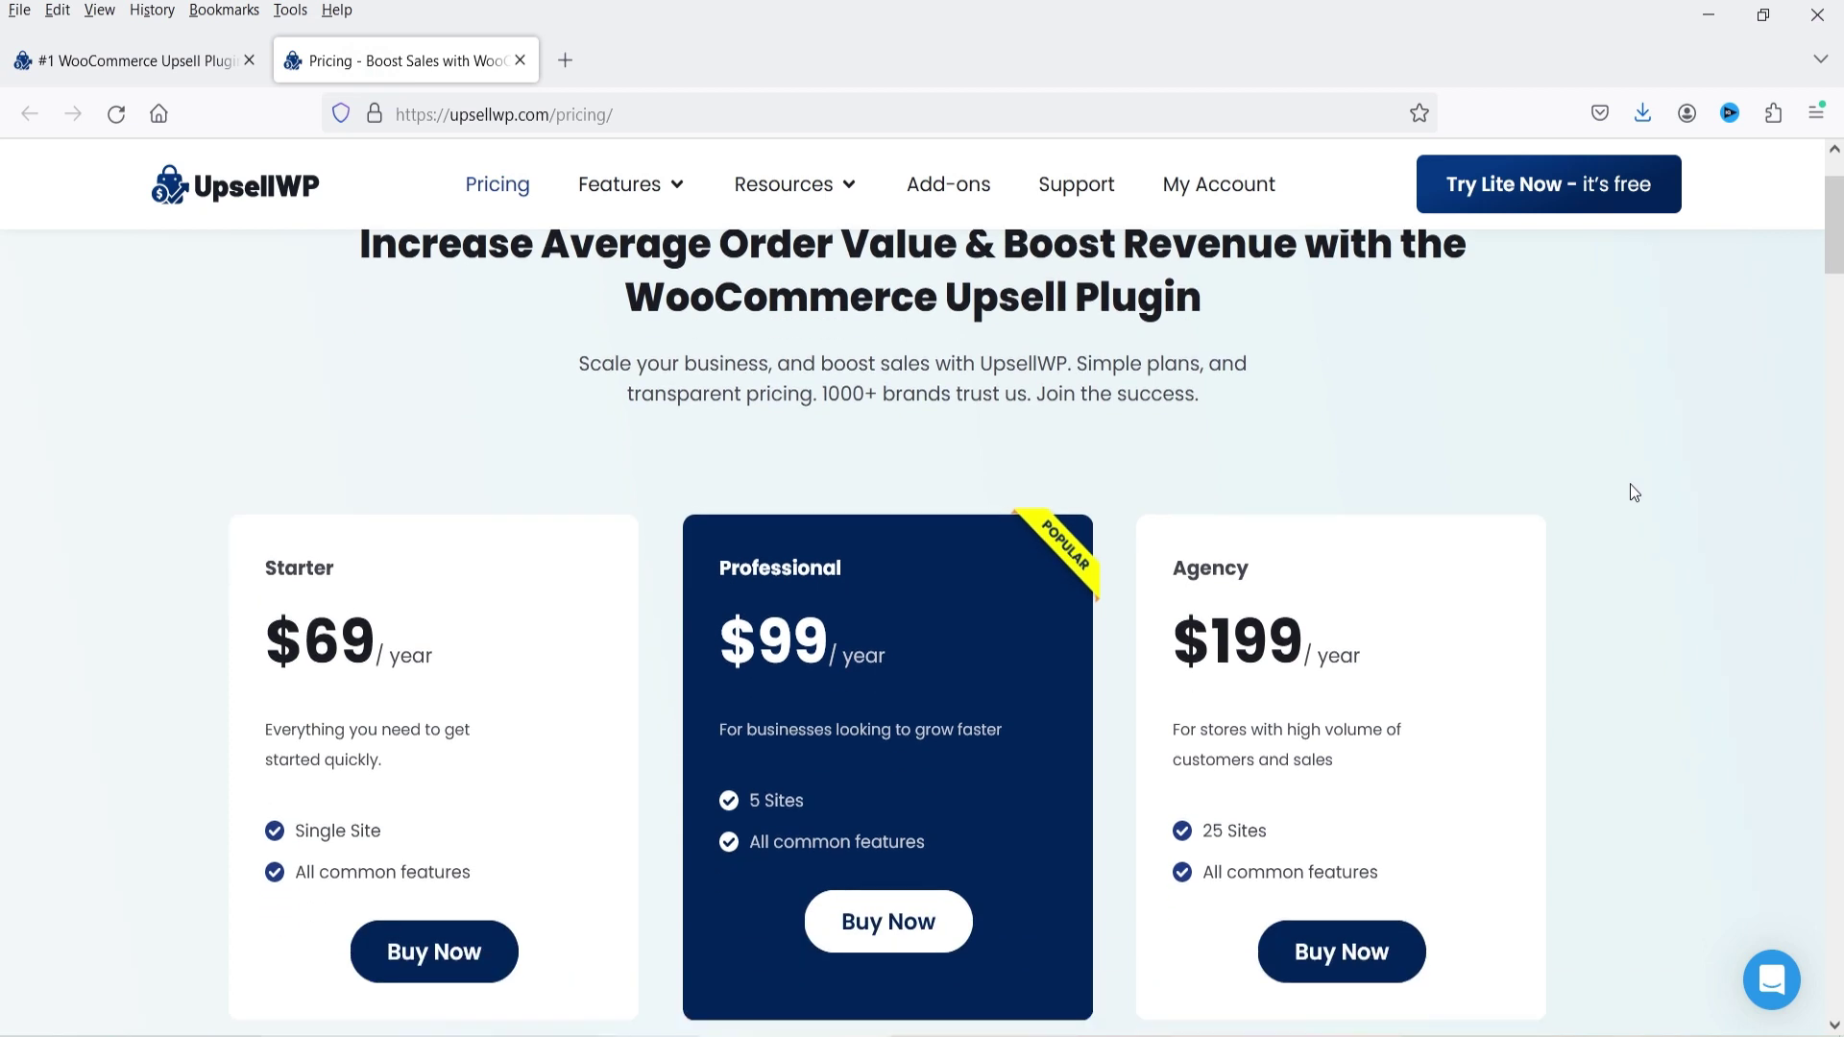
pyautogui.scroll(-3, 1633, 494)
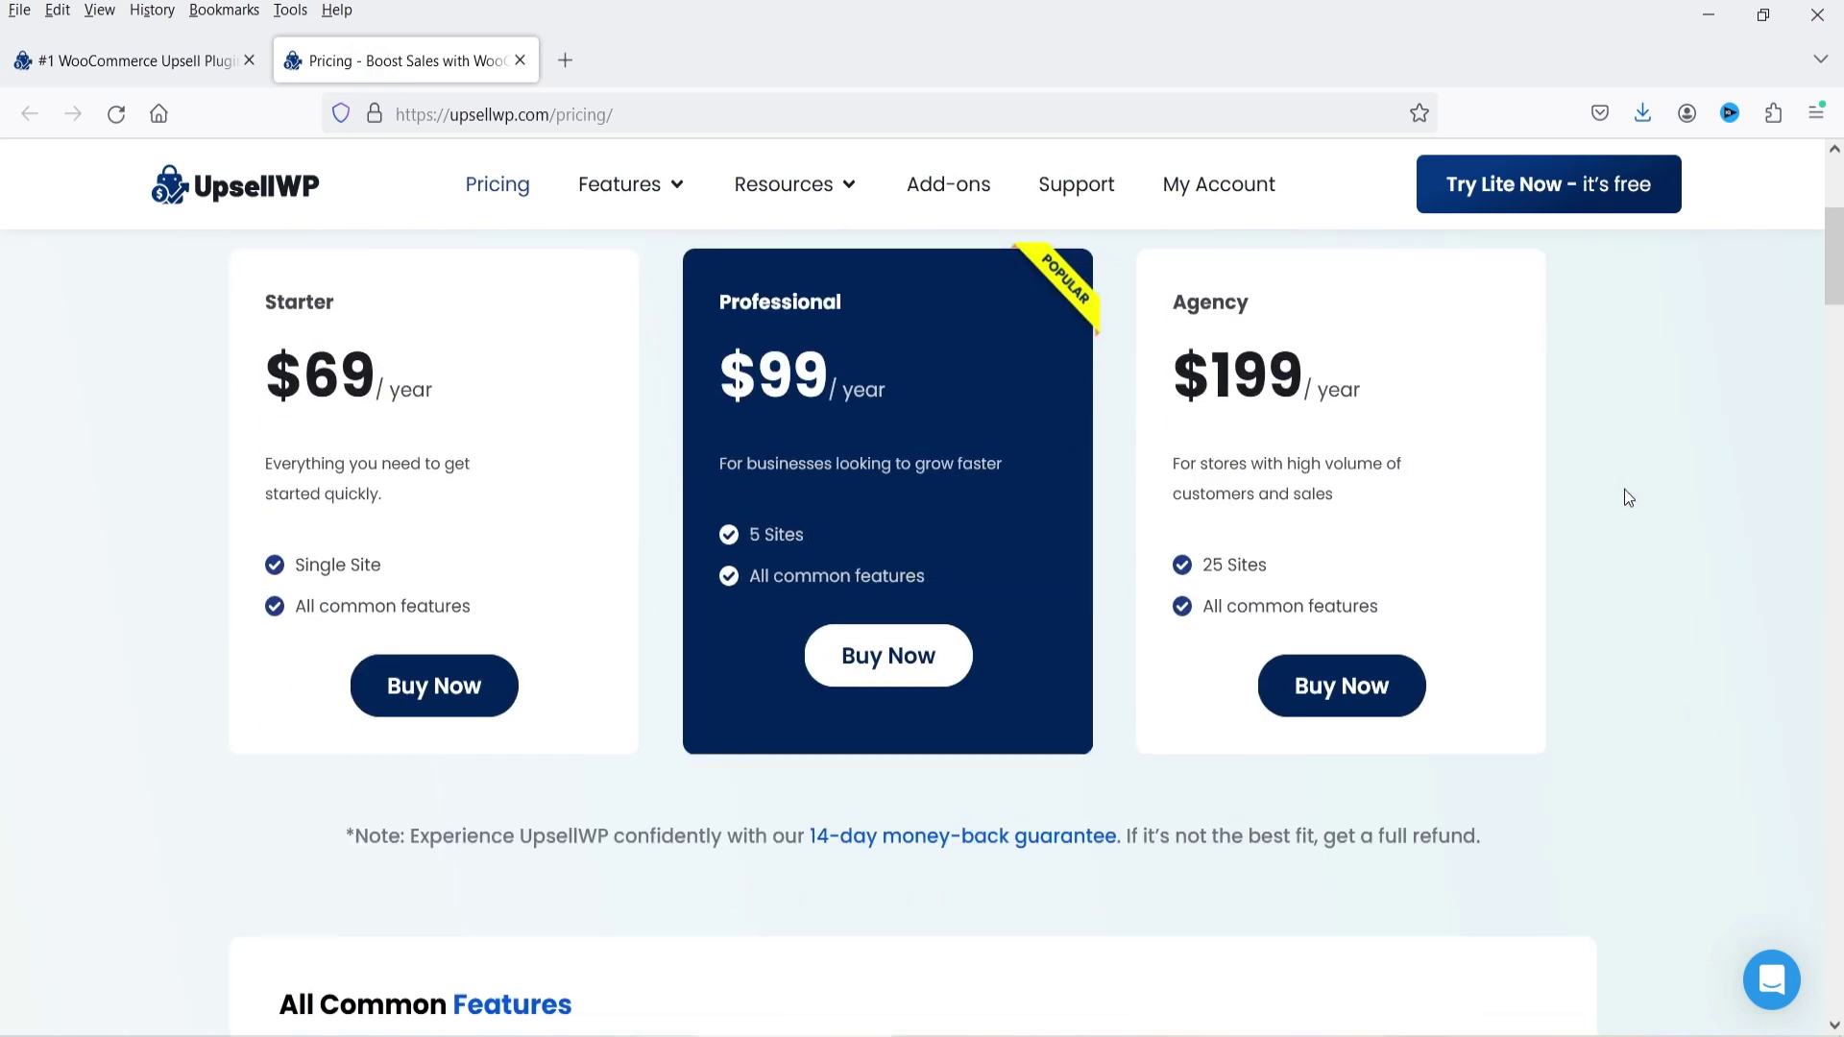
pyautogui.scroll(-7, 1629, 497)
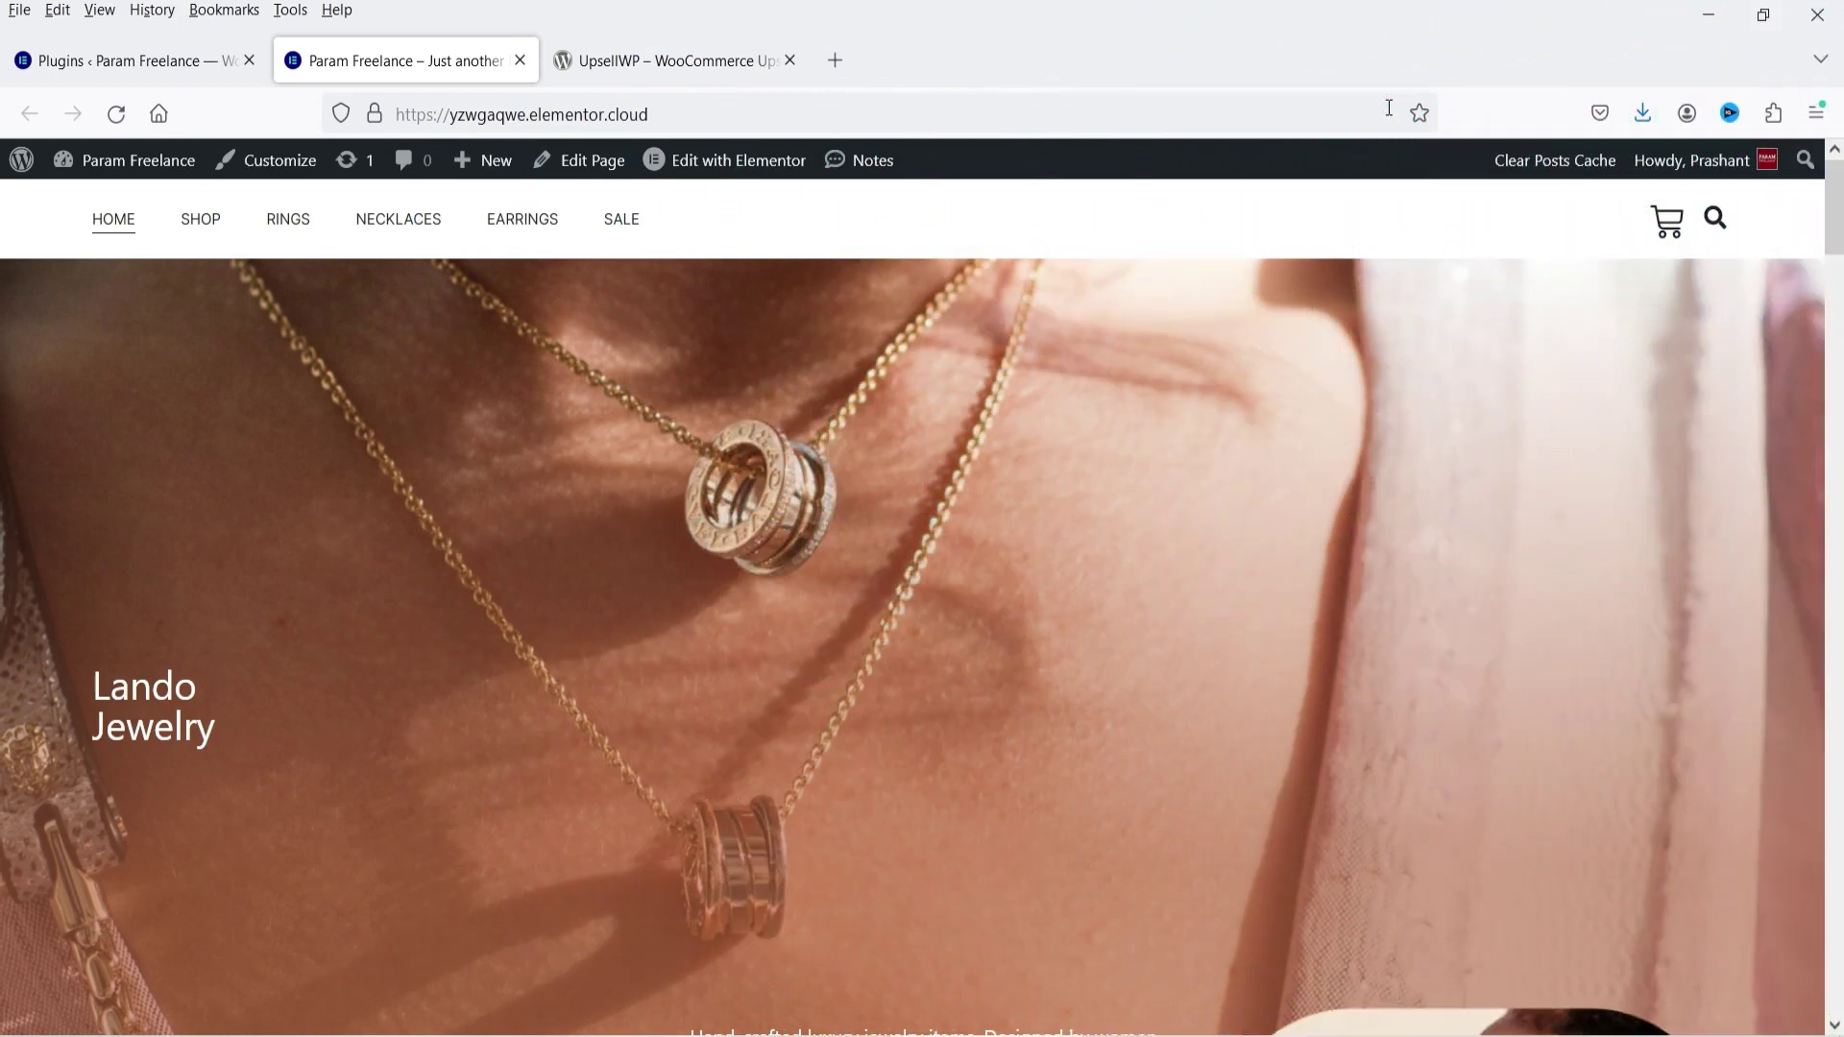
# Find the UpsellWP plugin by searching the WordPress plugin directory for "upsellwp", and install and activate it
pyautogui.click(96, 61)
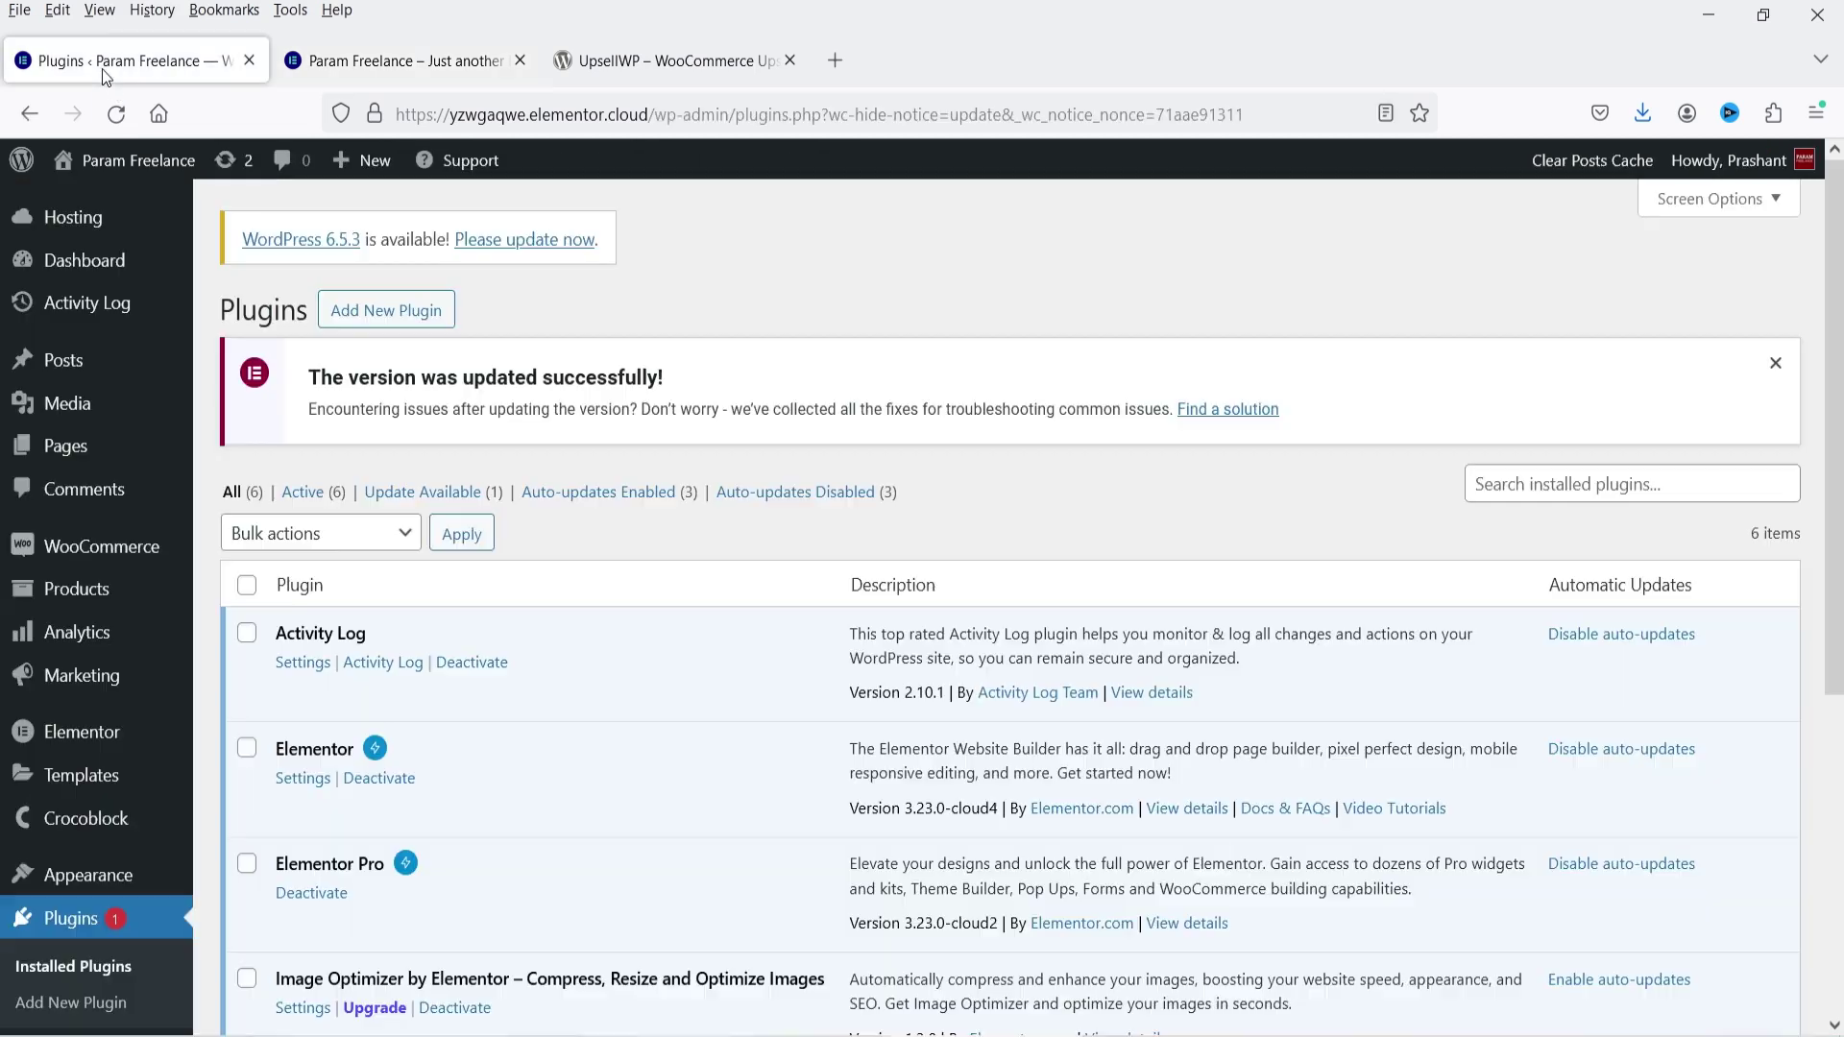
pyautogui.click(72, 1004)
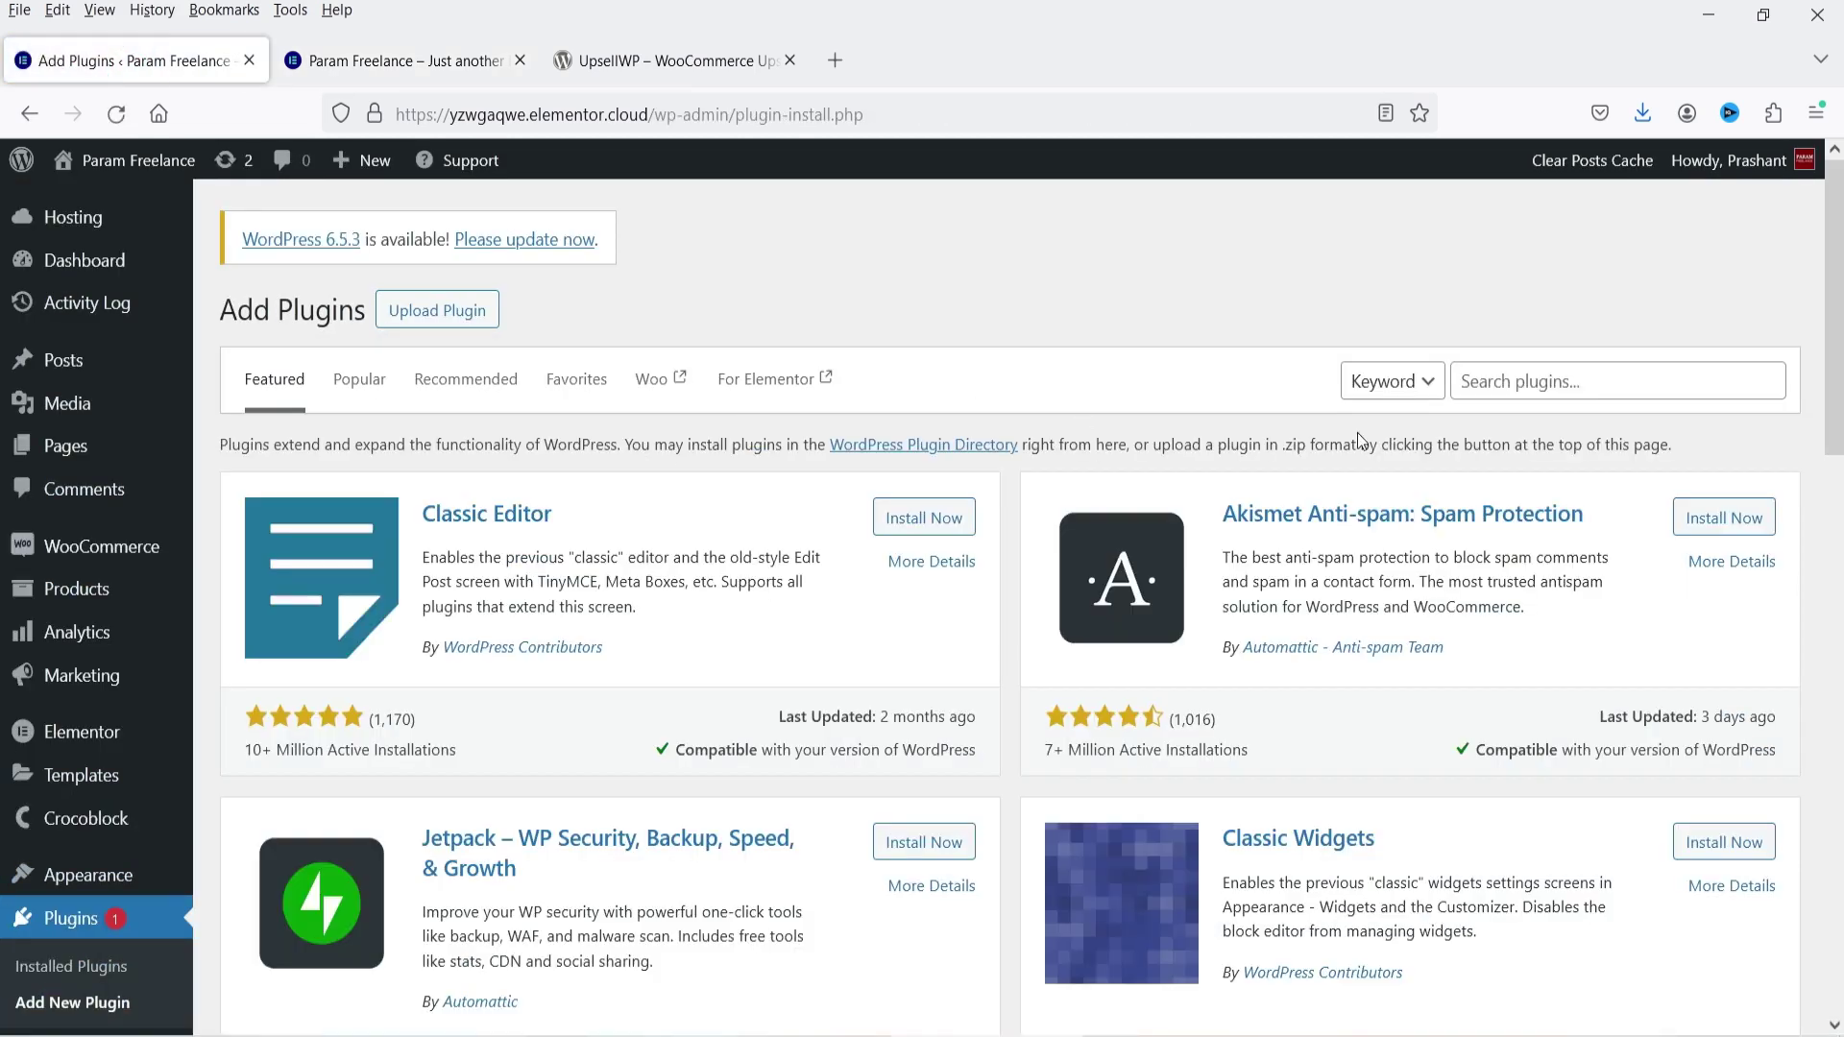
pyautogui.click(1536, 383)
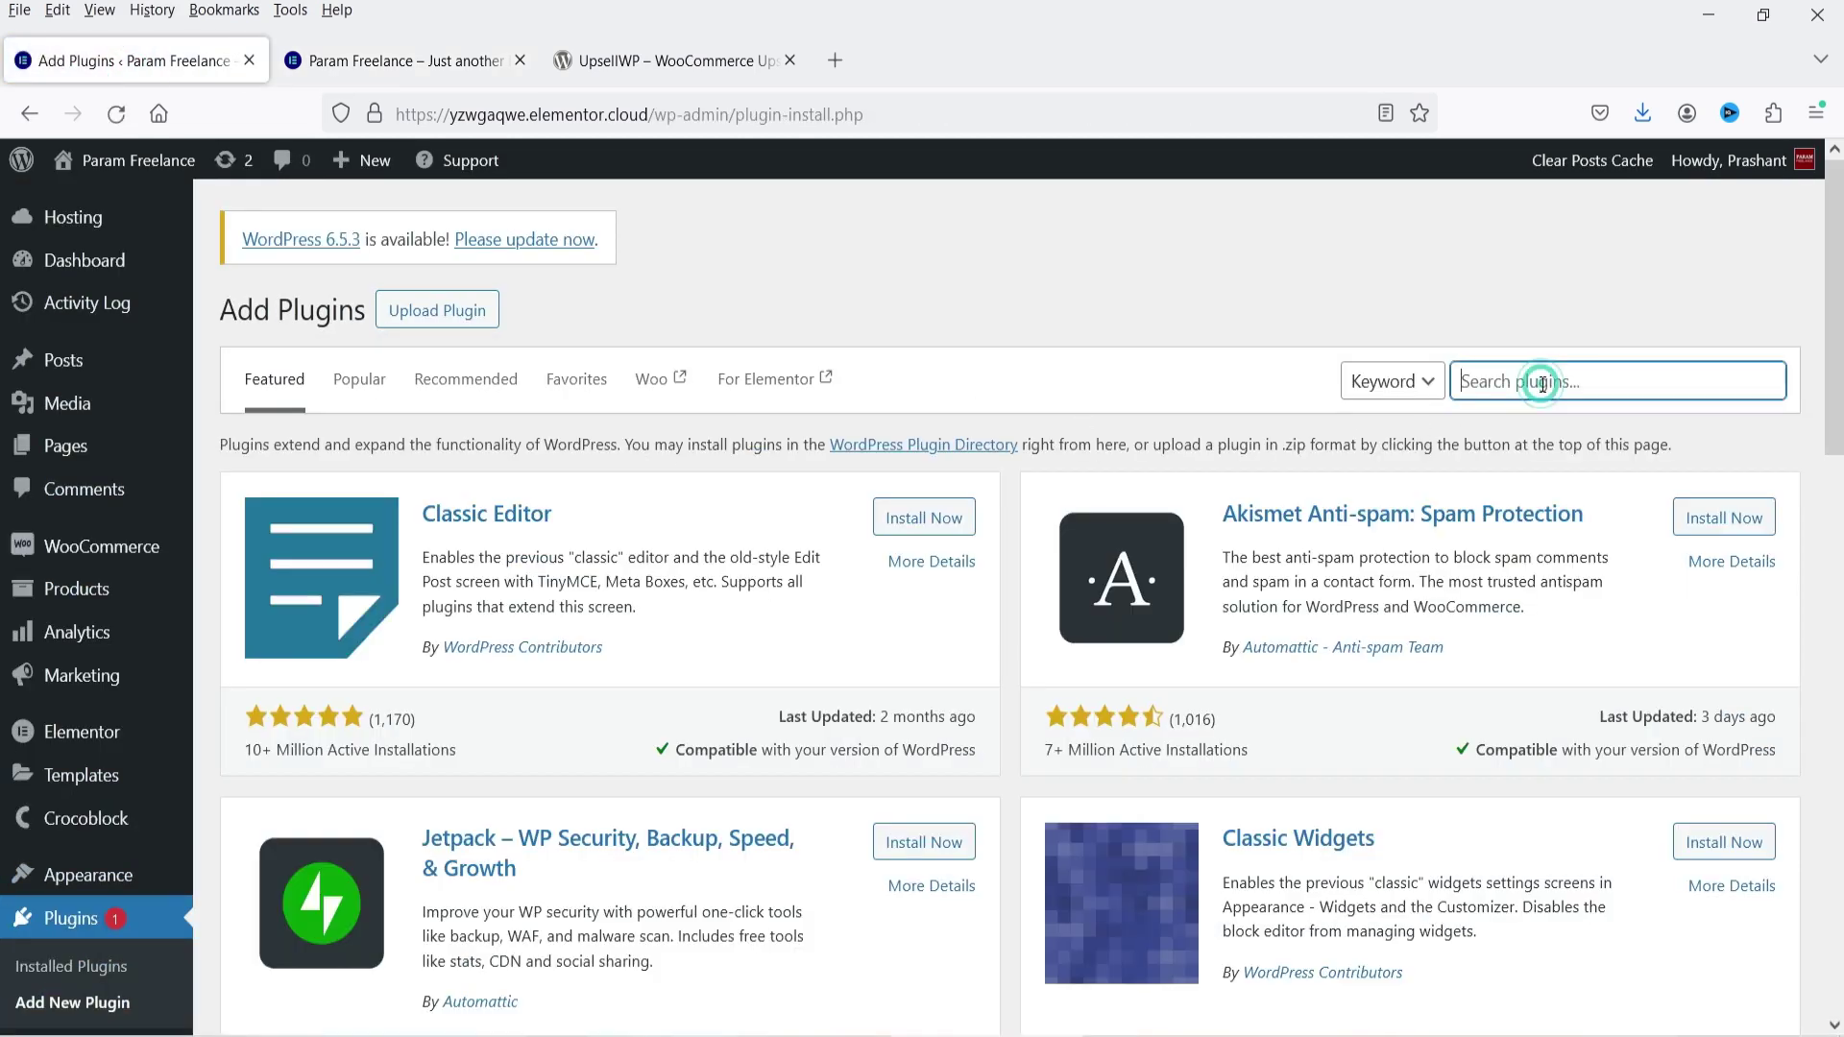
pyautogui.write('upsellwp')
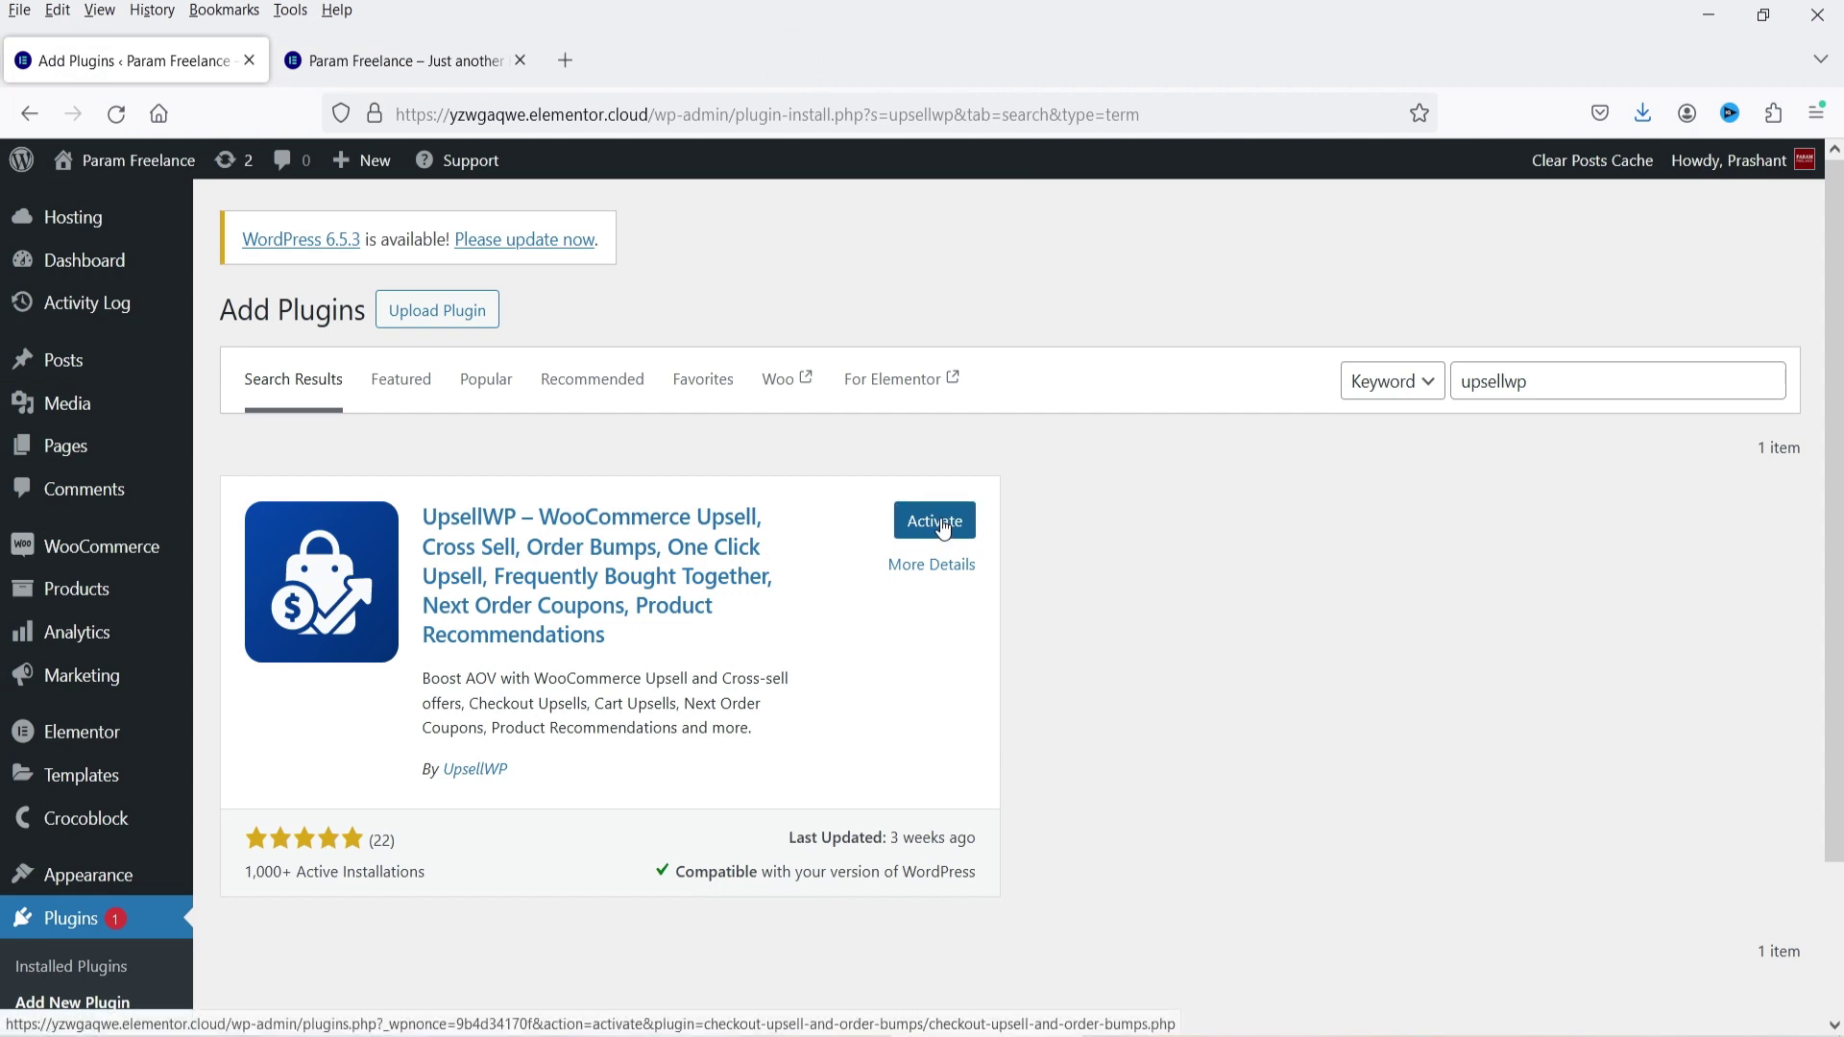
pyautogui.click(943, 529)
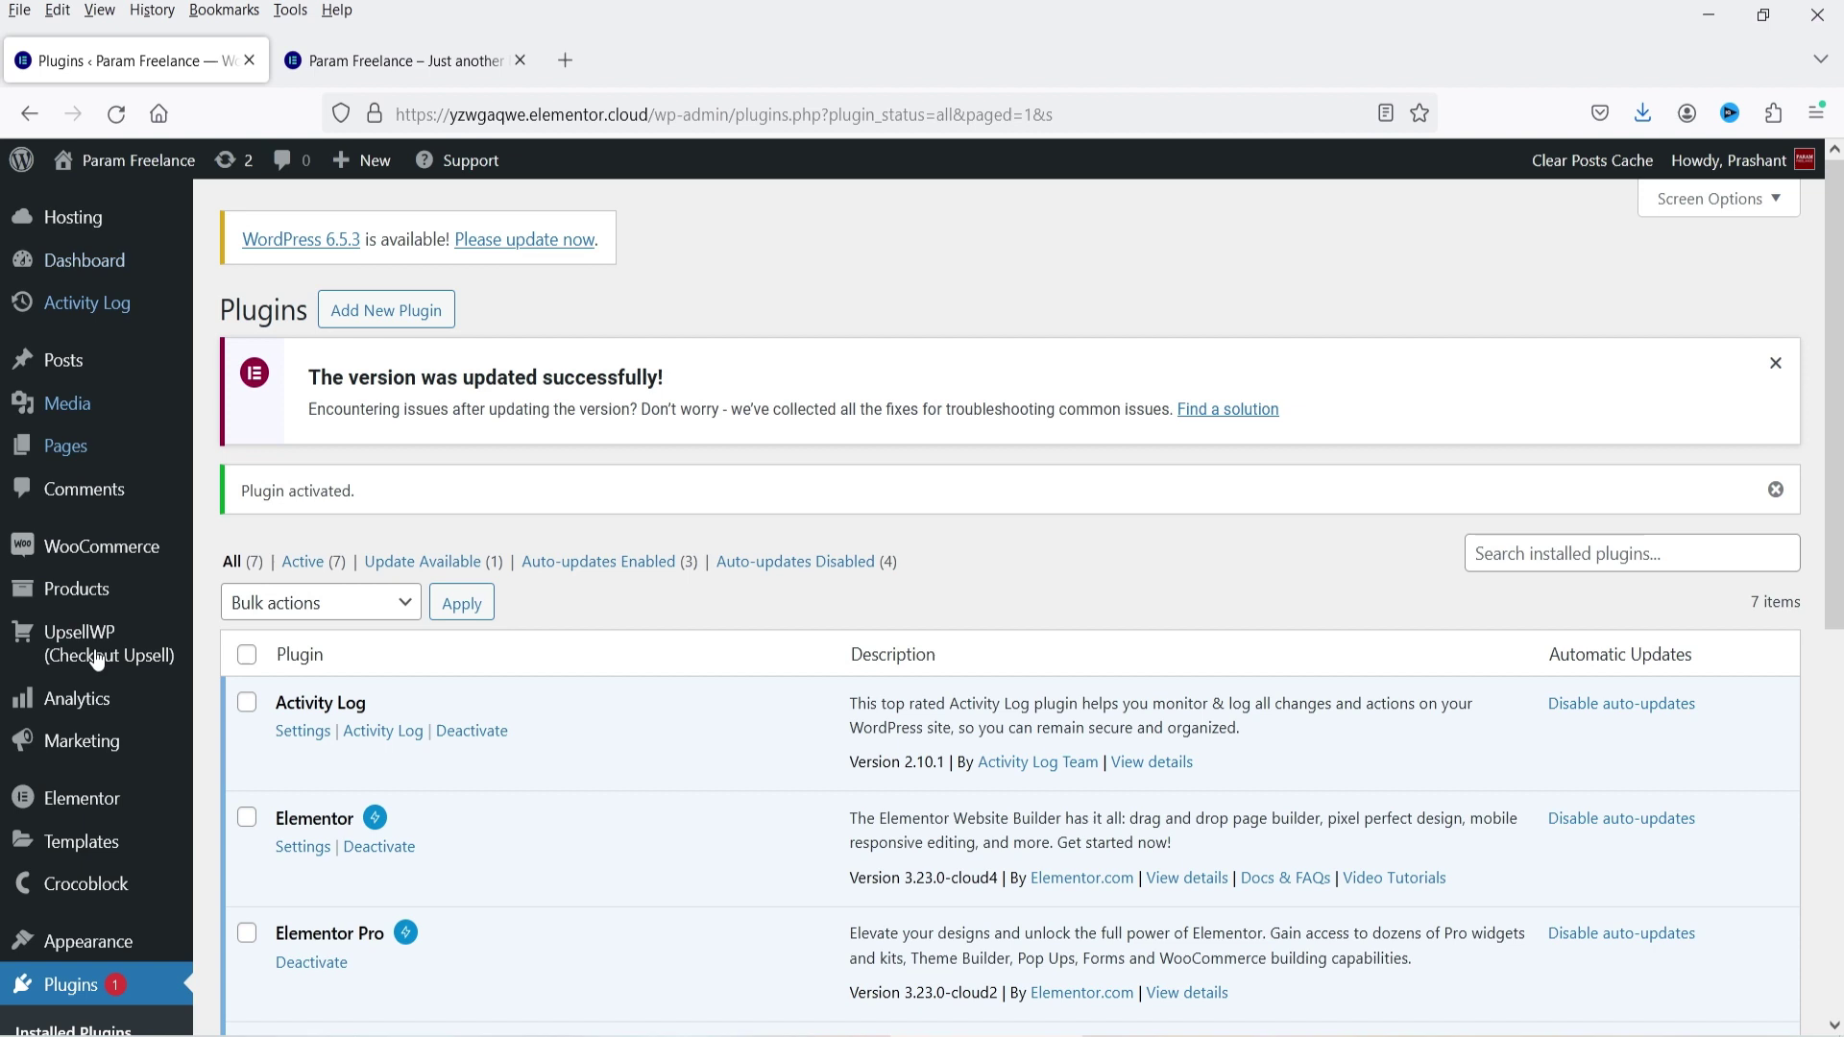
# Look through the UpsellWP plugin's dashboard and its campaign settings page
pyautogui.moveTo(100, 653)
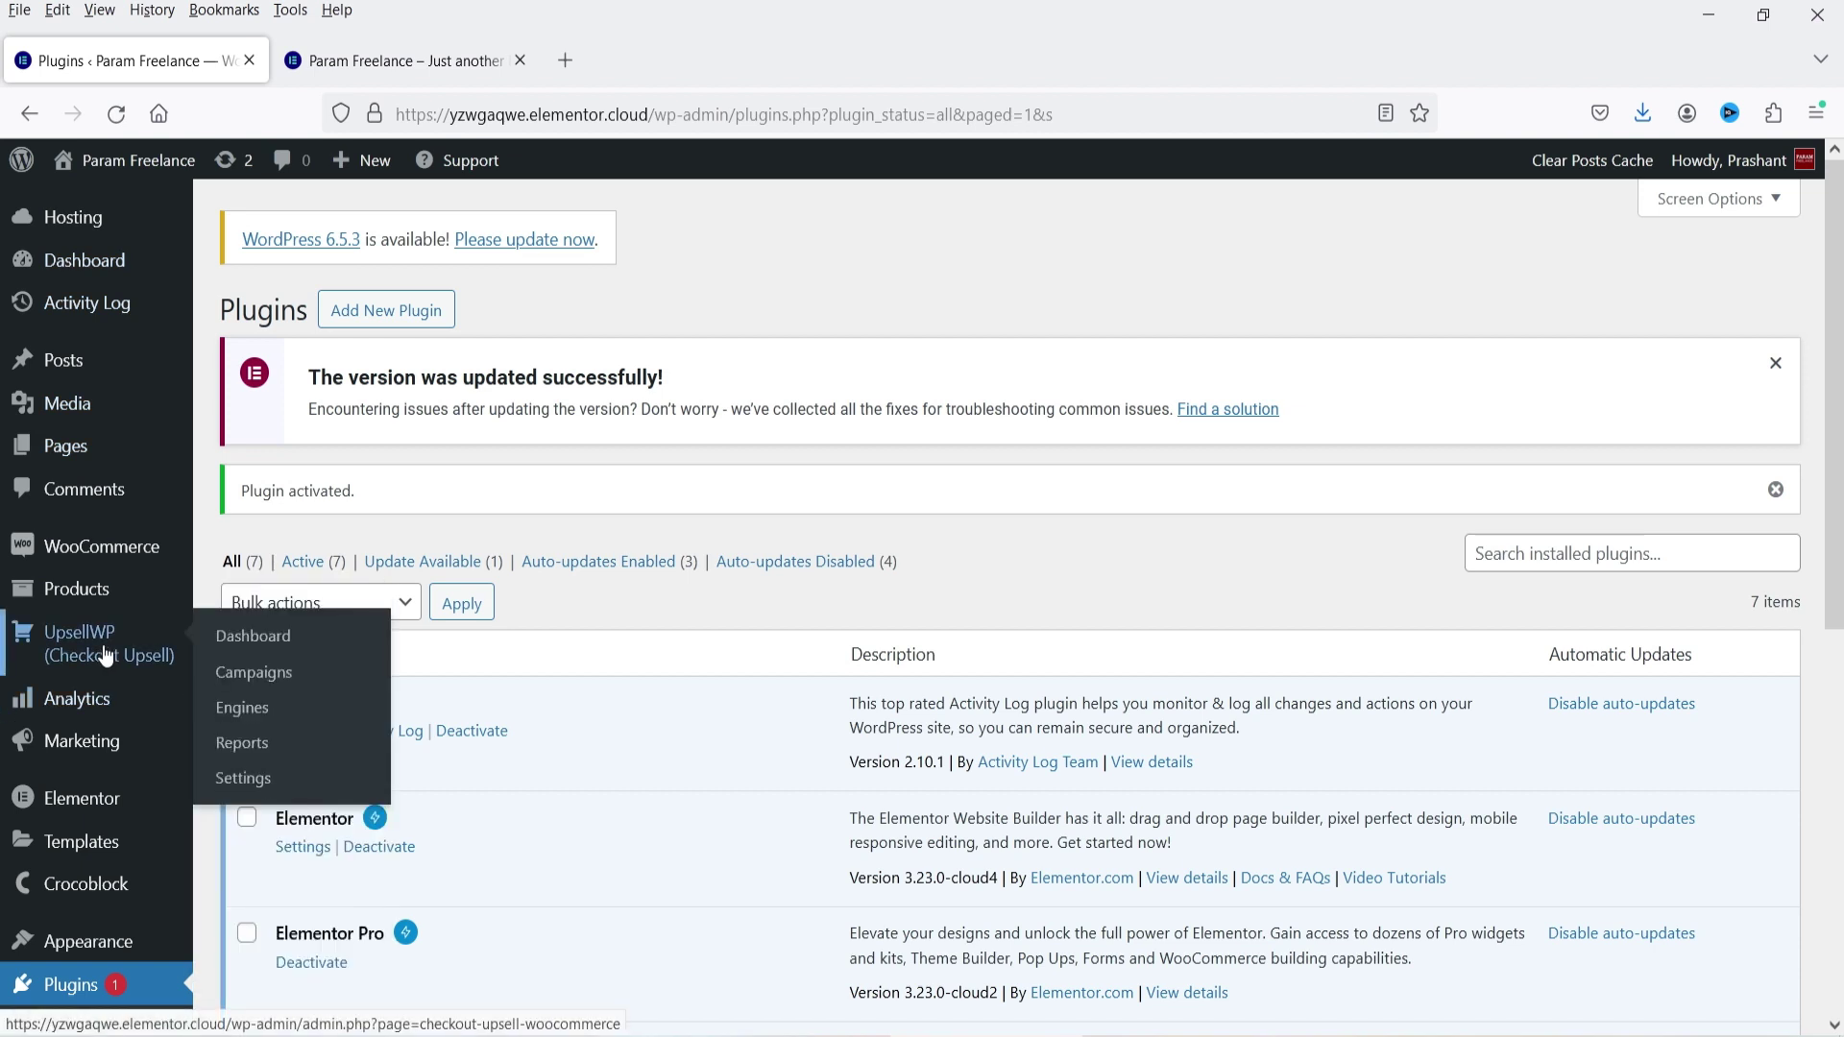
pyautogui.click(105, 656)
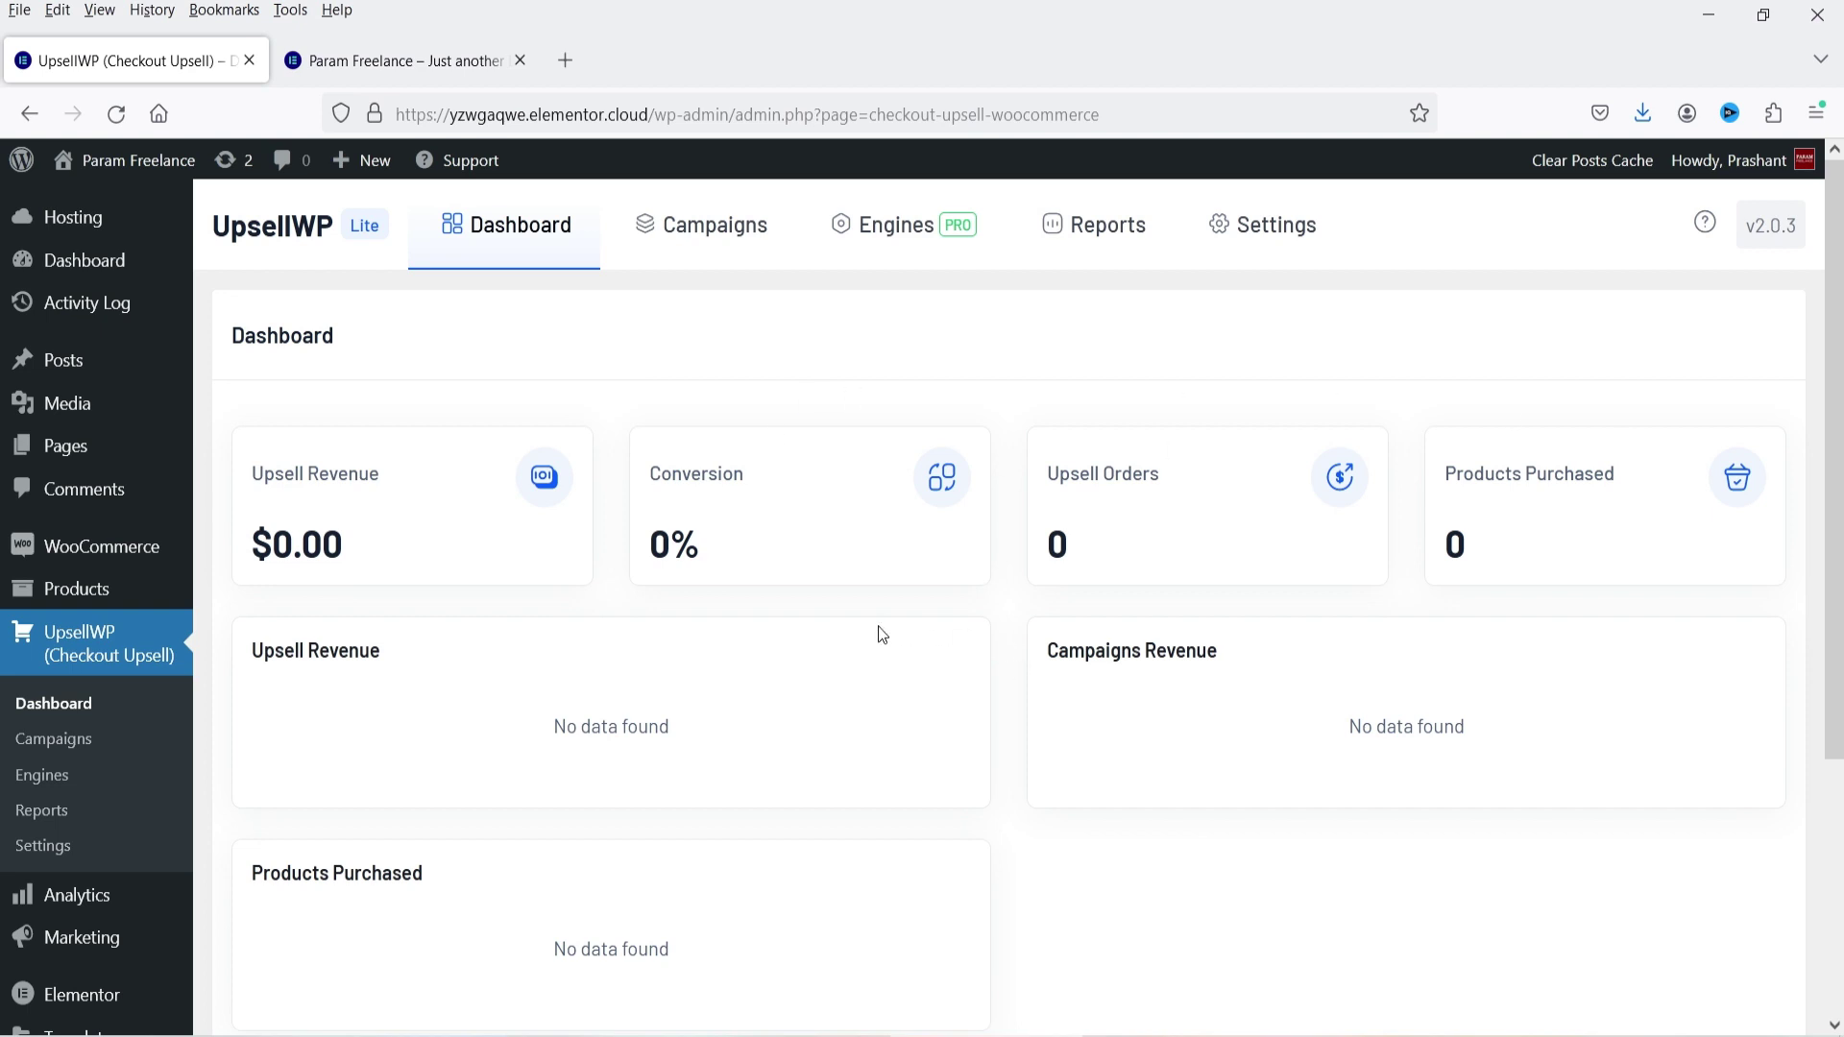
pyautogui.scroll(-3, 868, 641)
pyautogui.scroll(3, 868, 641)
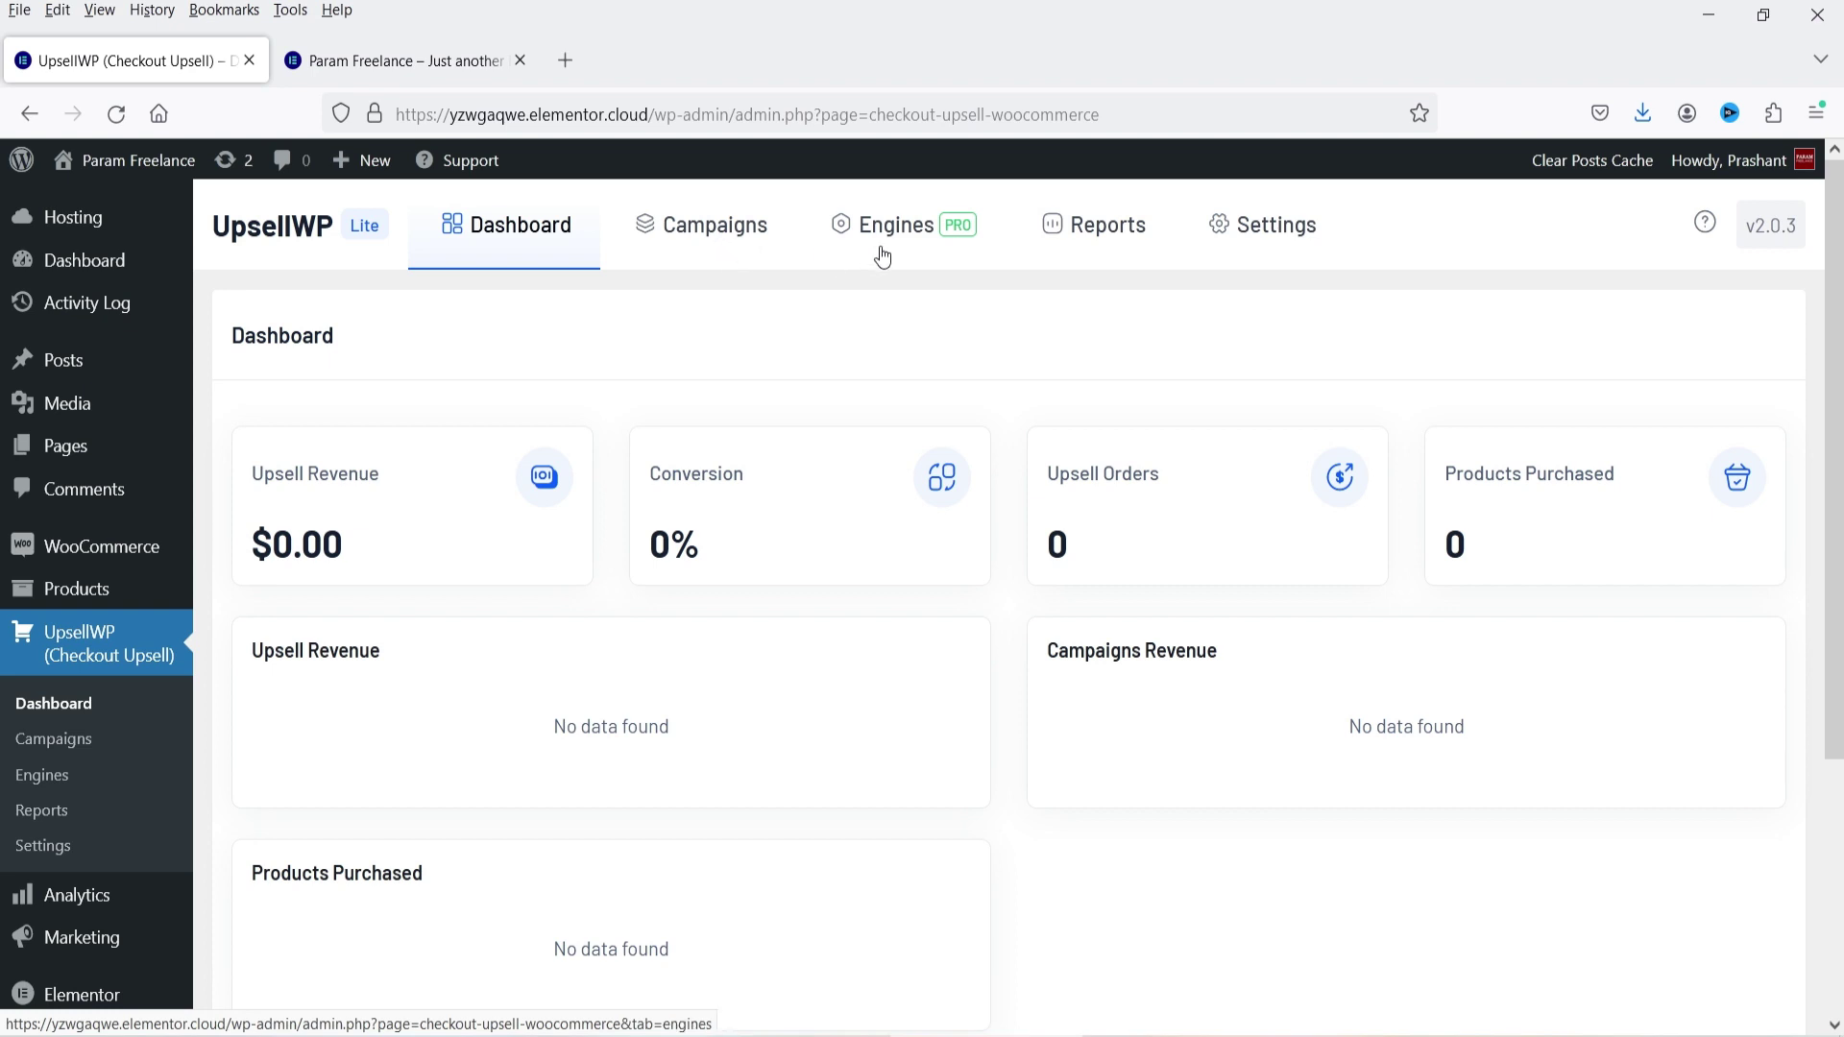
pyautogui.click(1284, 252)
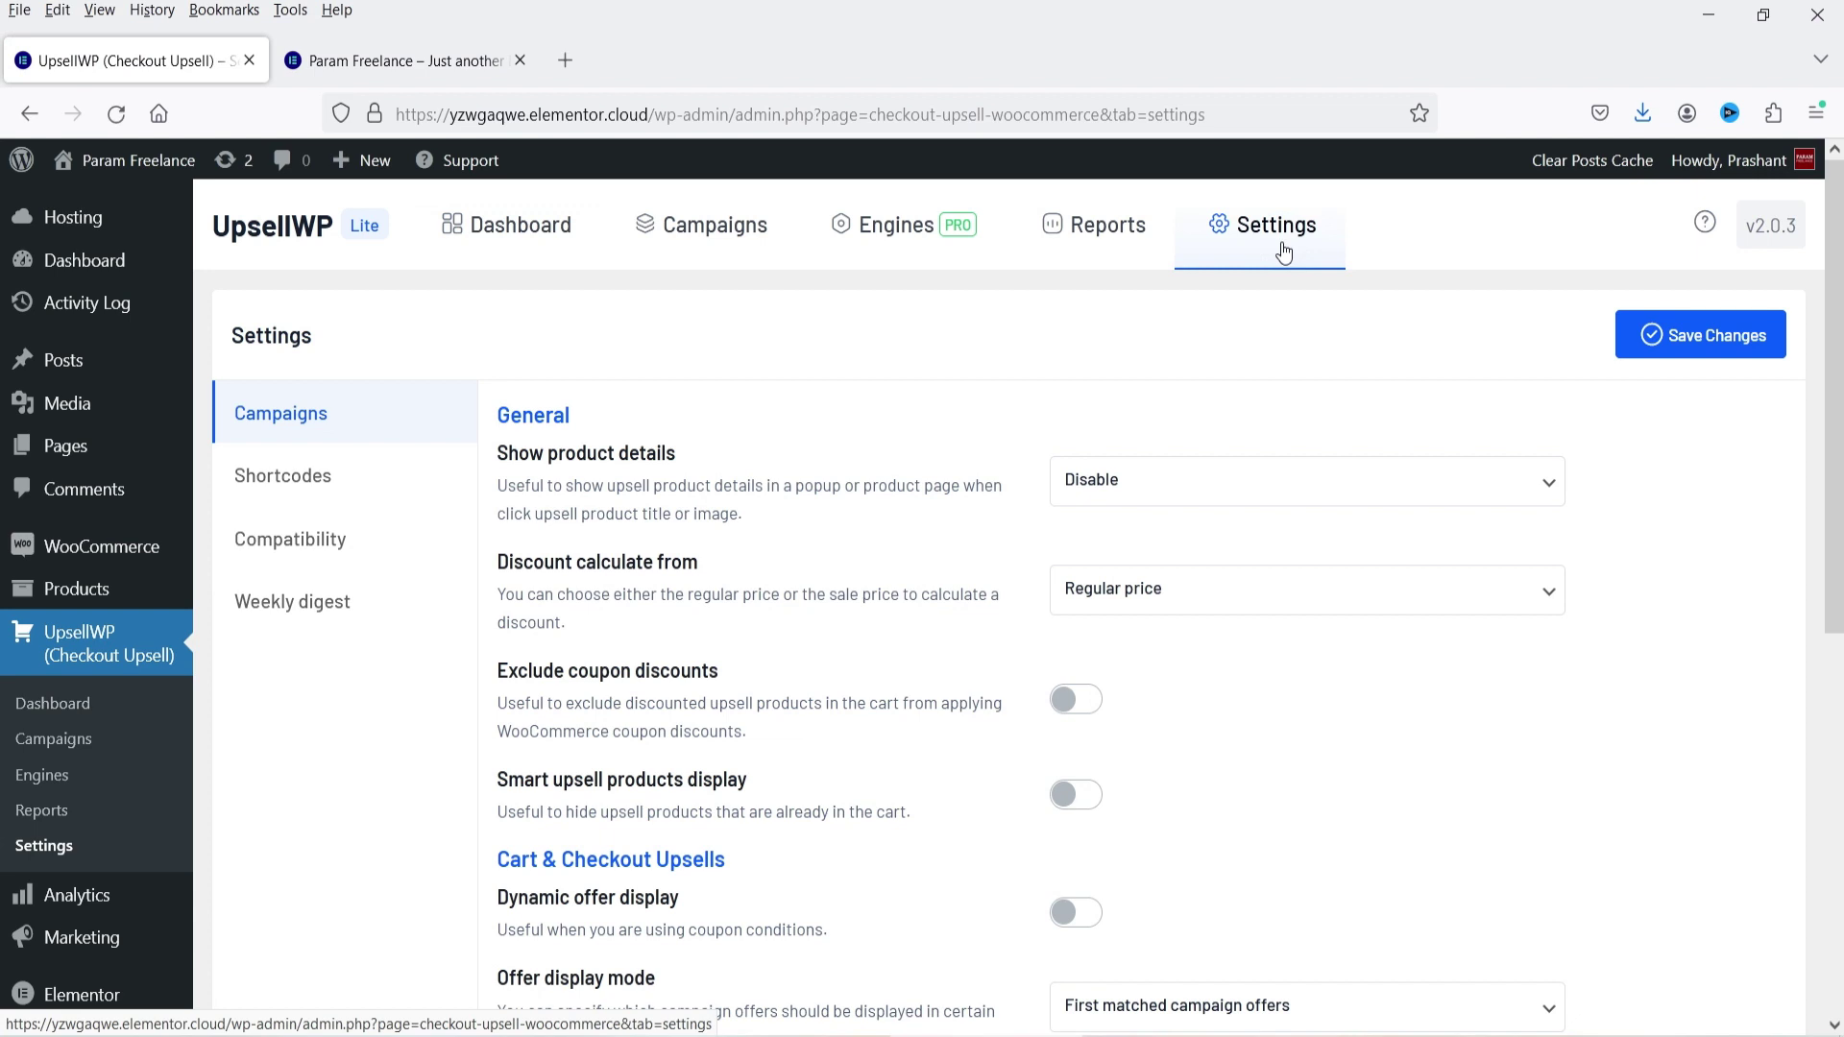
# Create a Checkout Upsells campaign named Checkout after reviewing all available campaign types
pyautogui.click(711, 224)
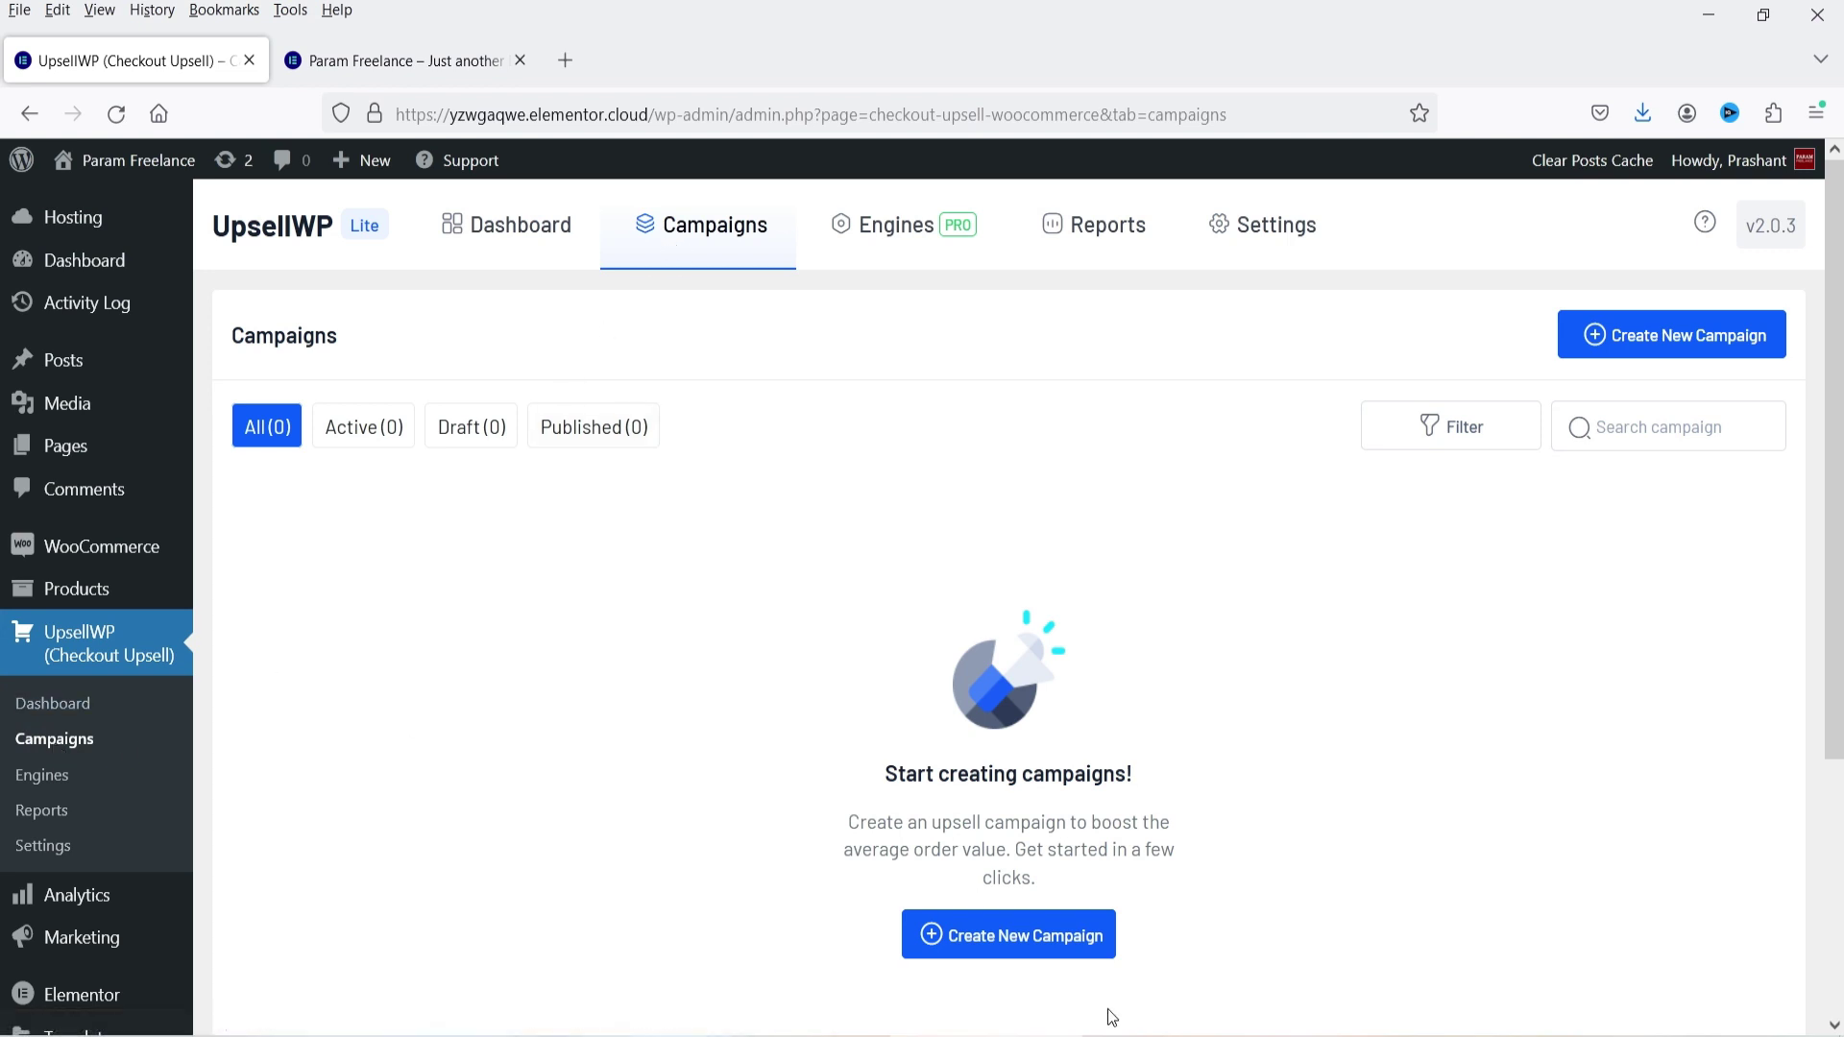
pyautogui.click(940, 947)
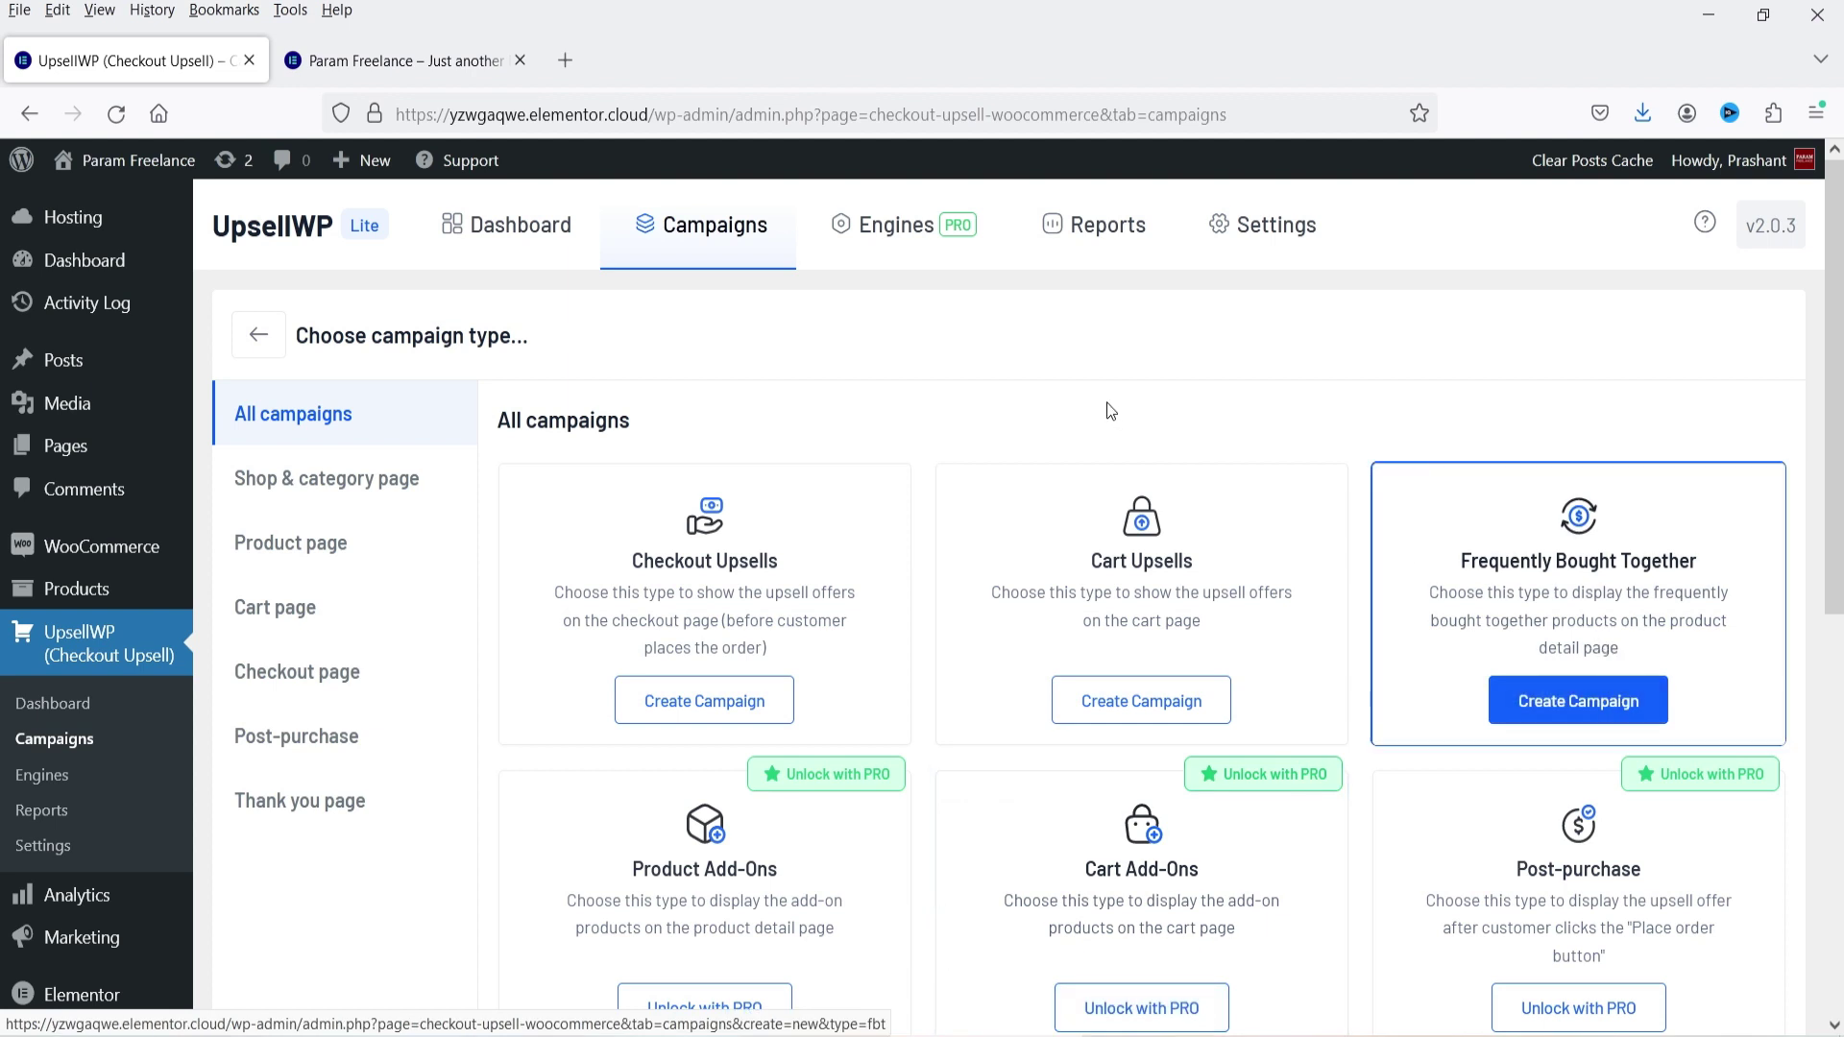
pyautogui.scroll(-2, 1103, 404)
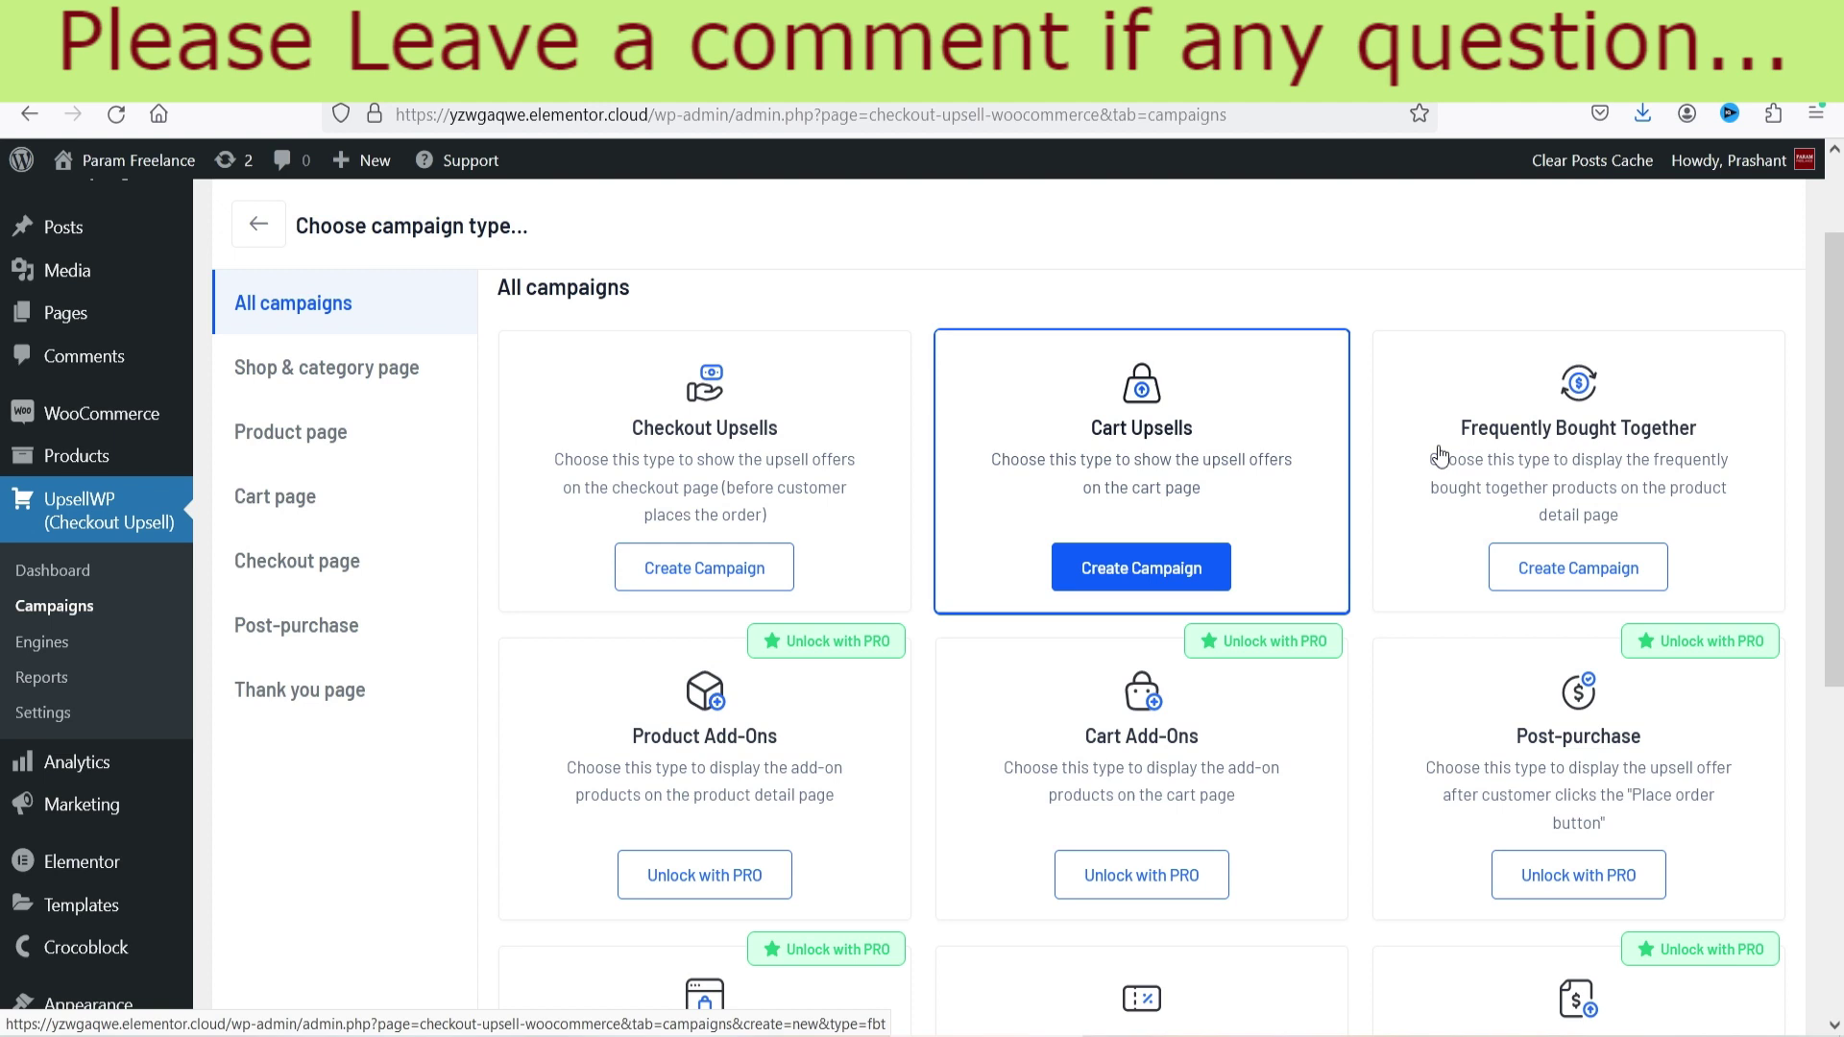
pyautogui.moveTo(1837, 493); pyautogui.dragTo(1837, 676)
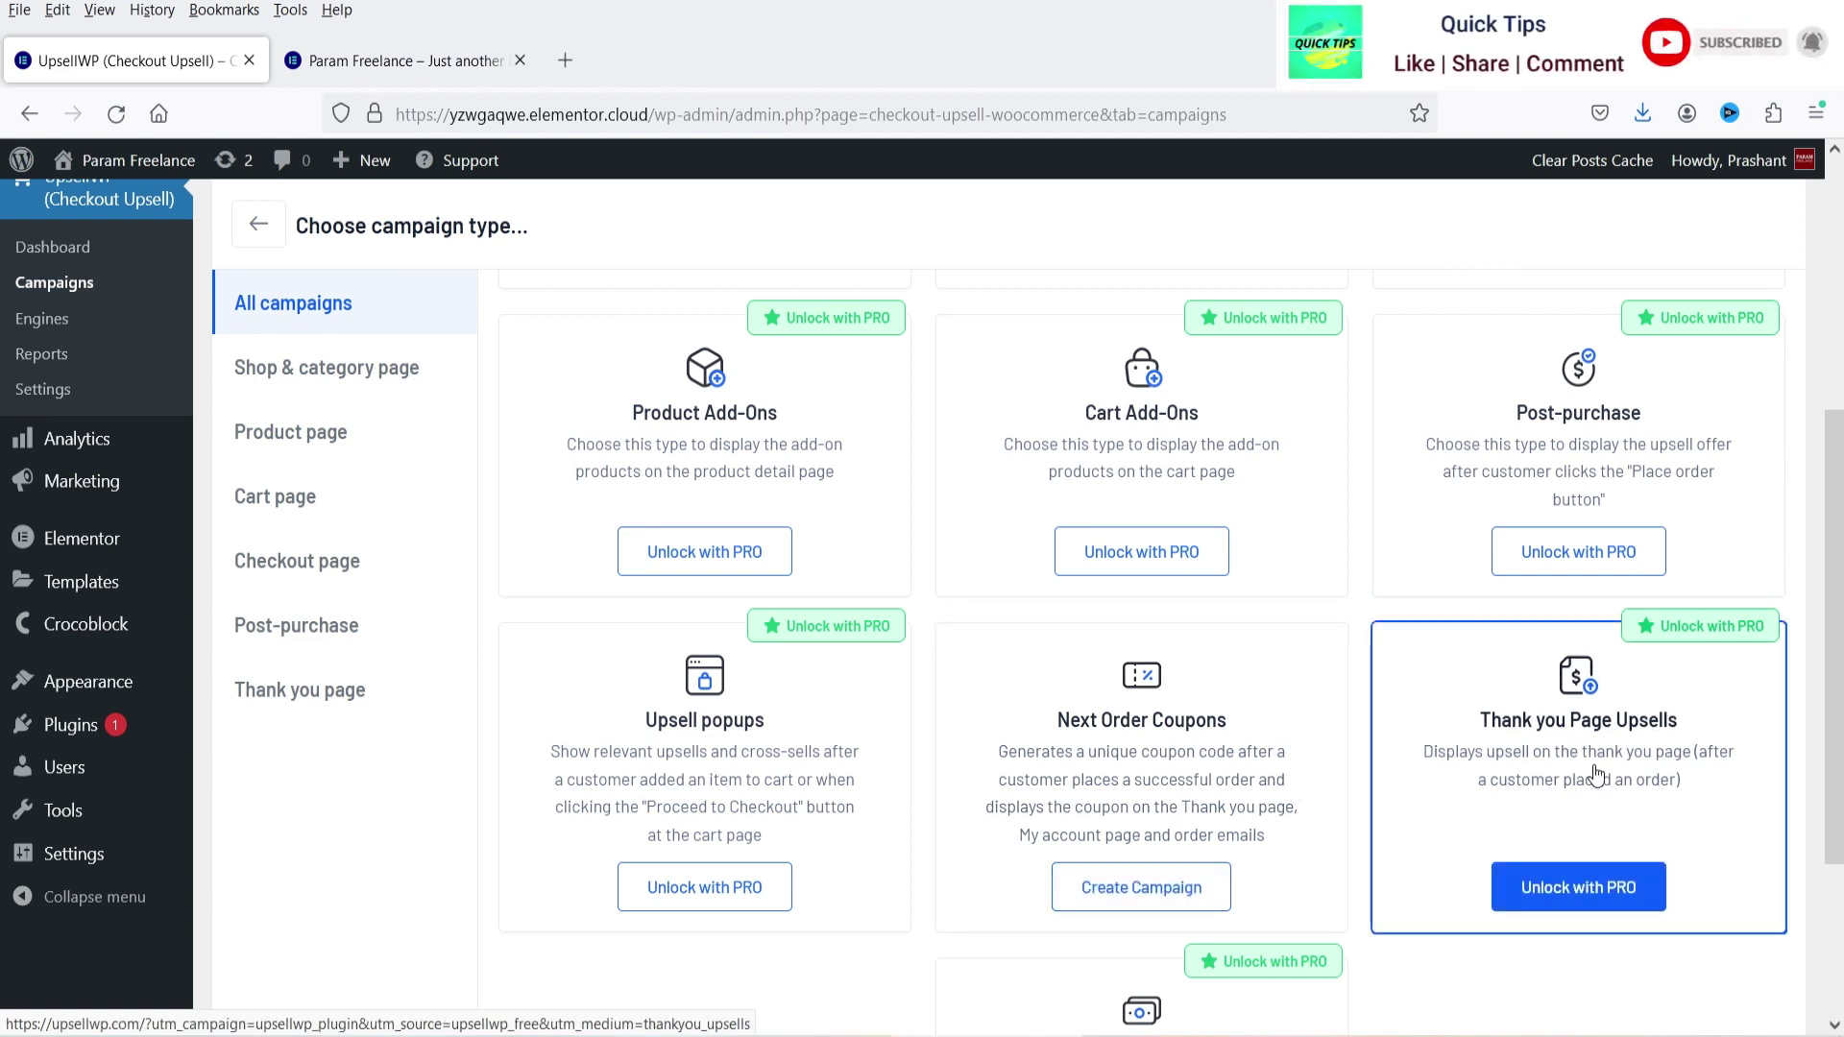
pyautogui.scroll(5, 825, 602)
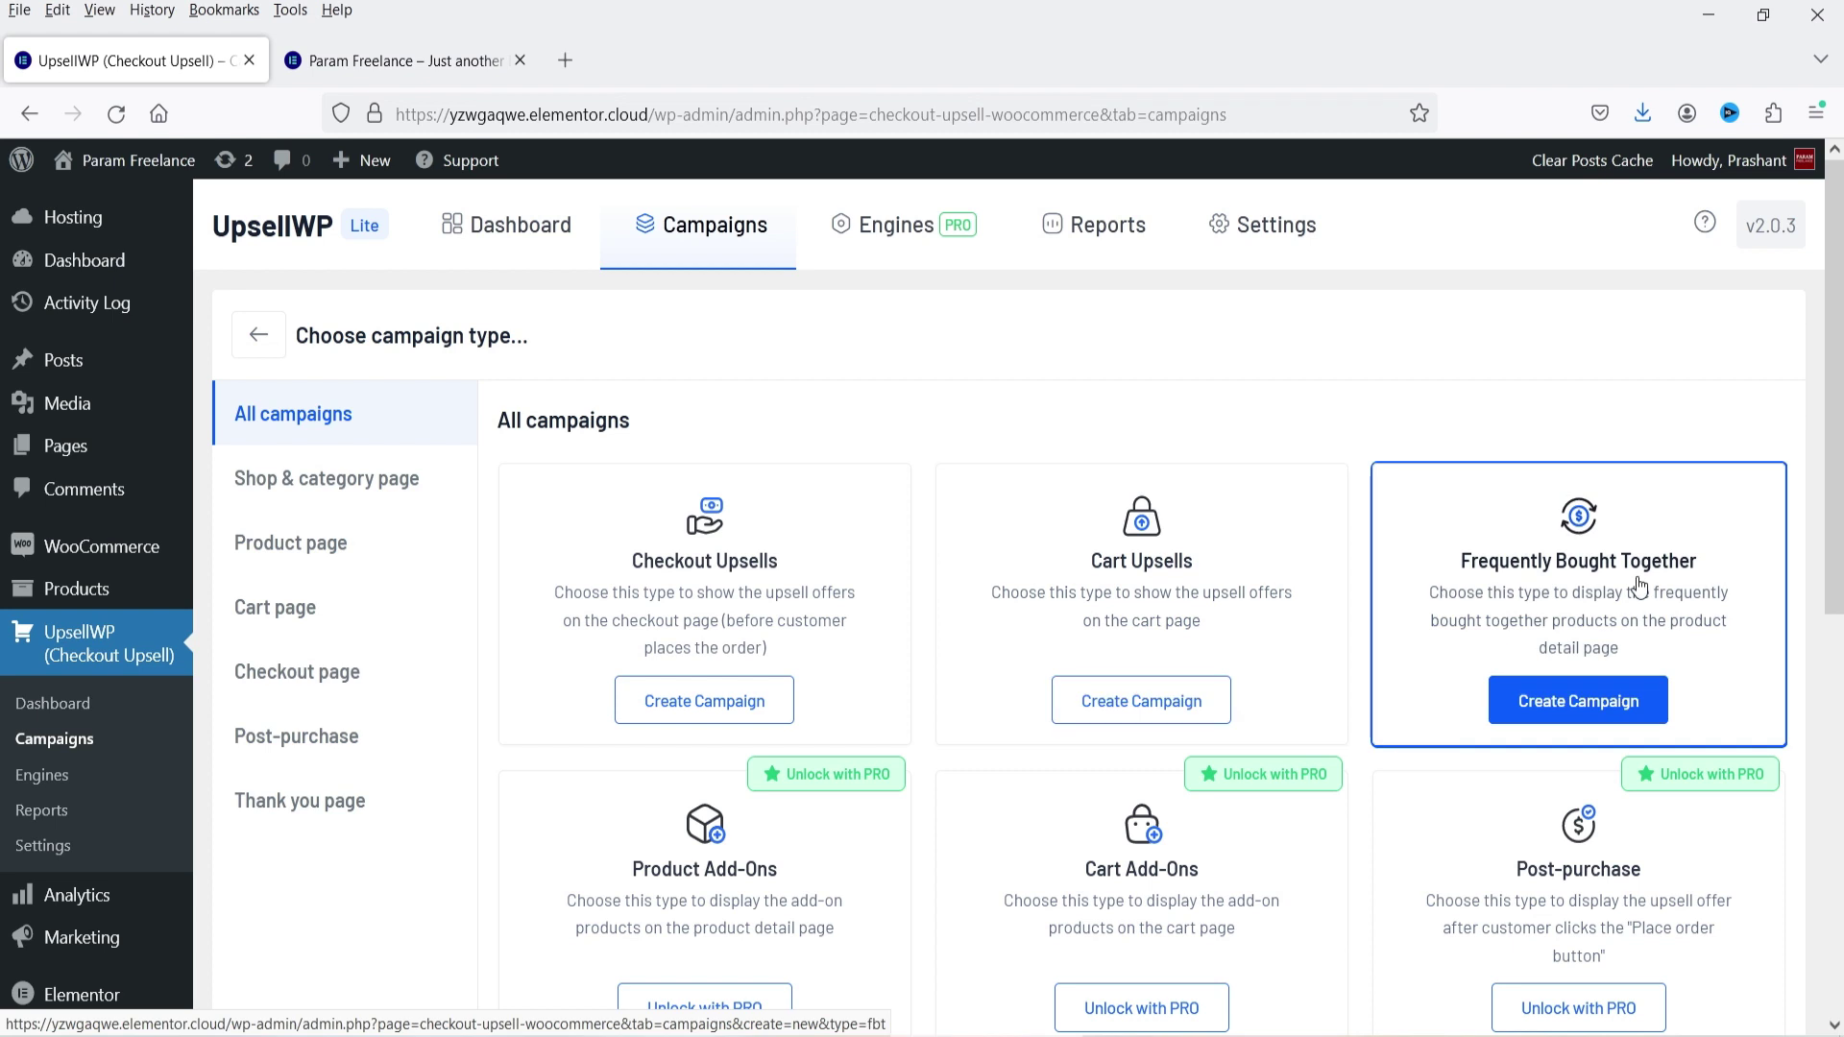
pyautogui.scroll(-7, 1758, 537)
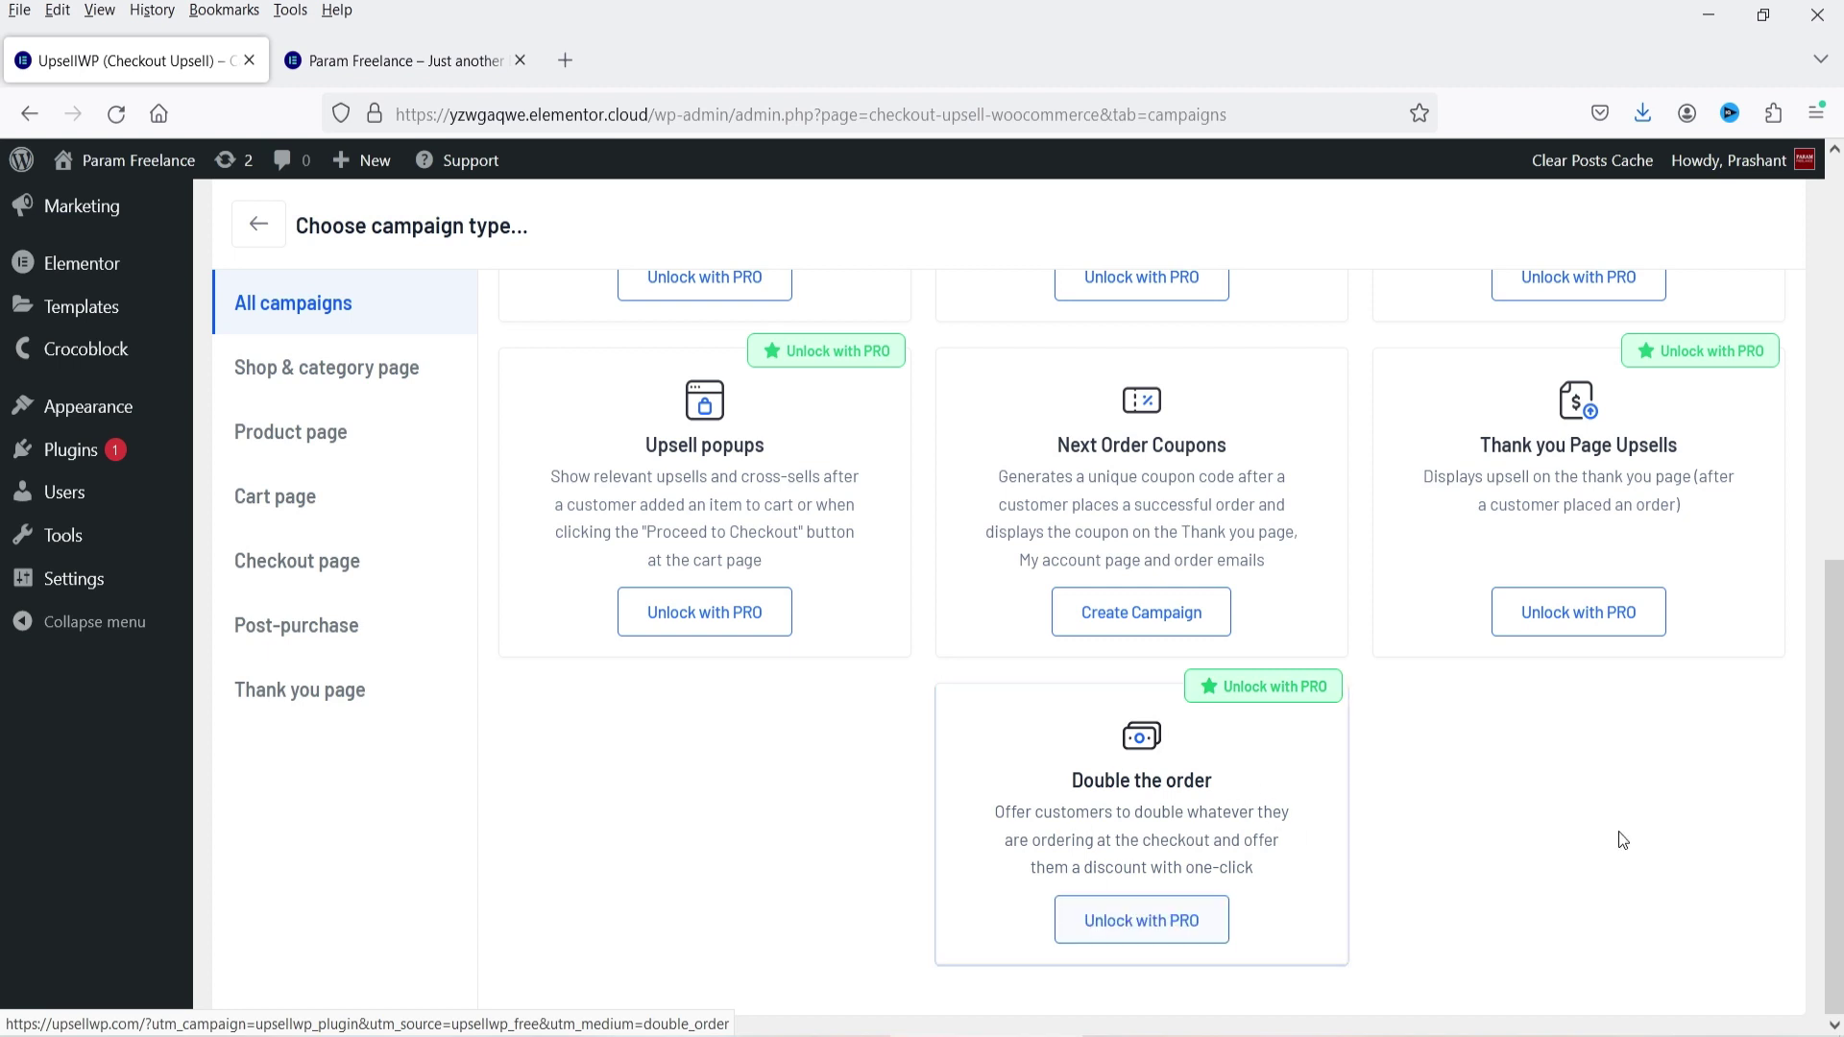
pyautogui.scroll(8, 1633, 730)
pyautogui.scroll(-2, 1525, 634)
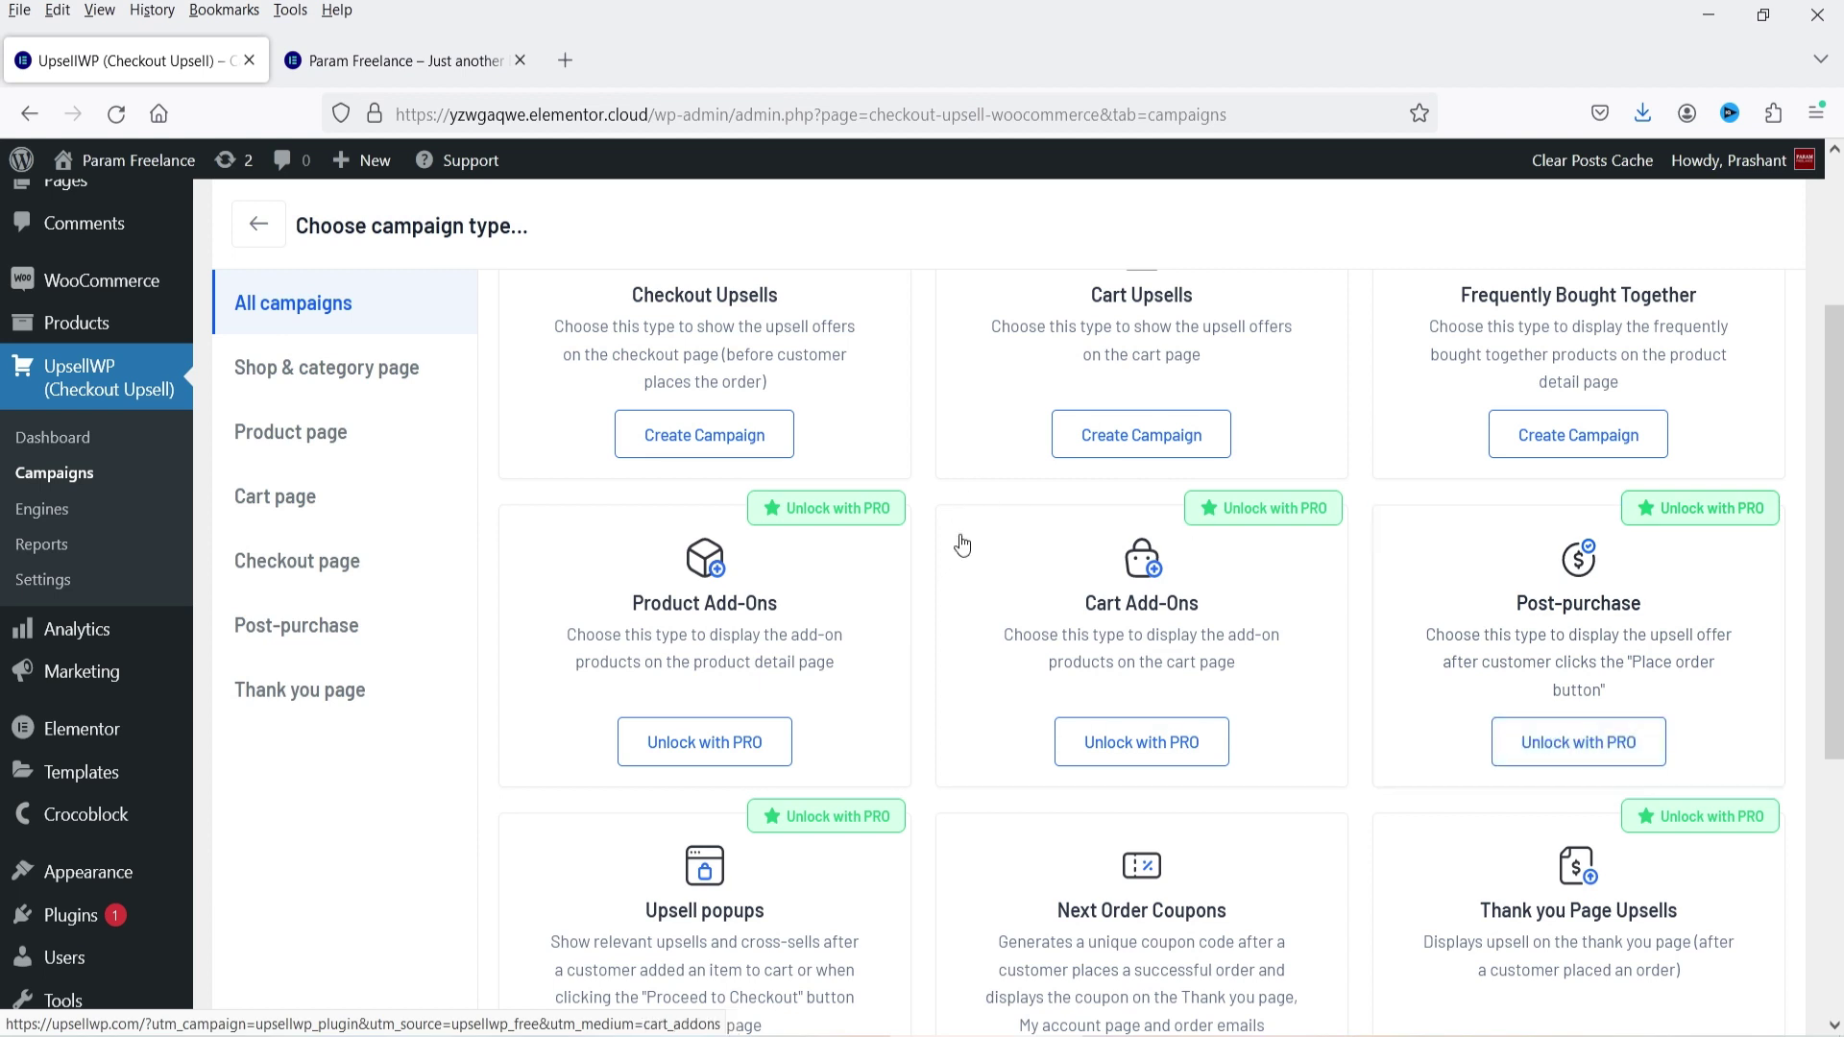
pyautogui.scroll(3, 864, 720)
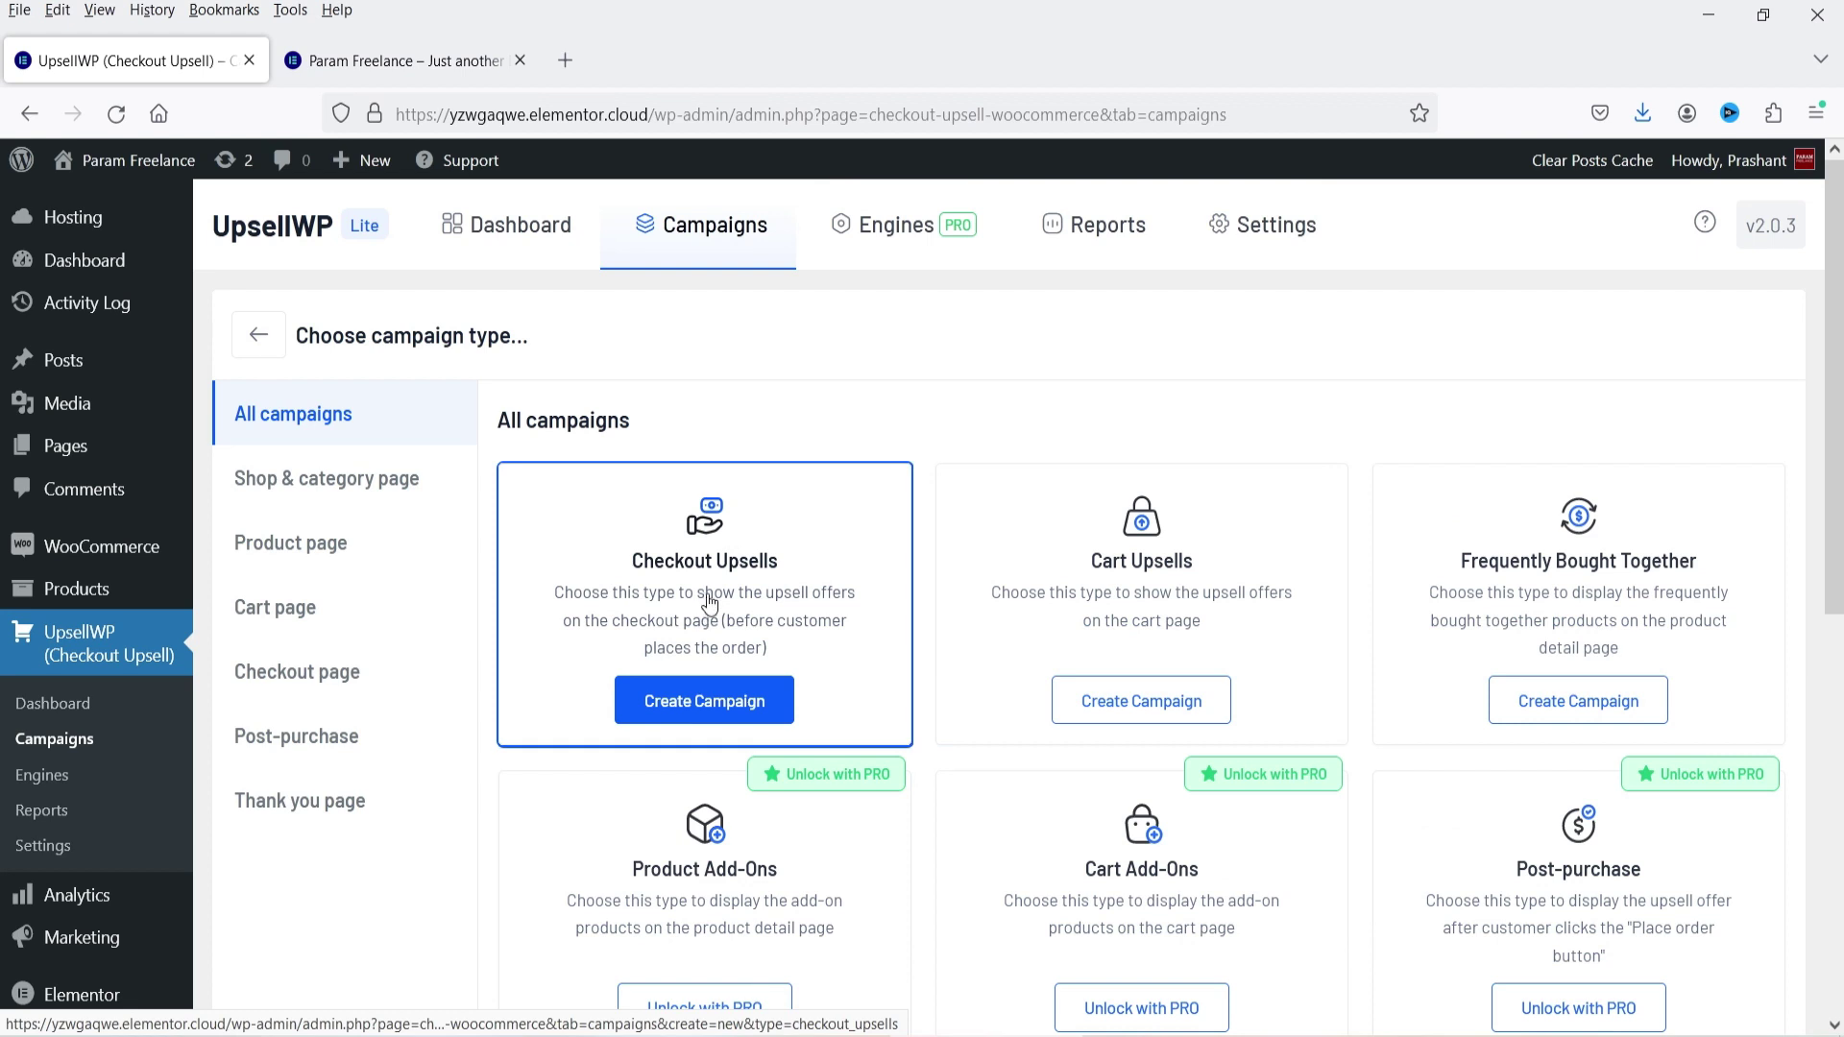
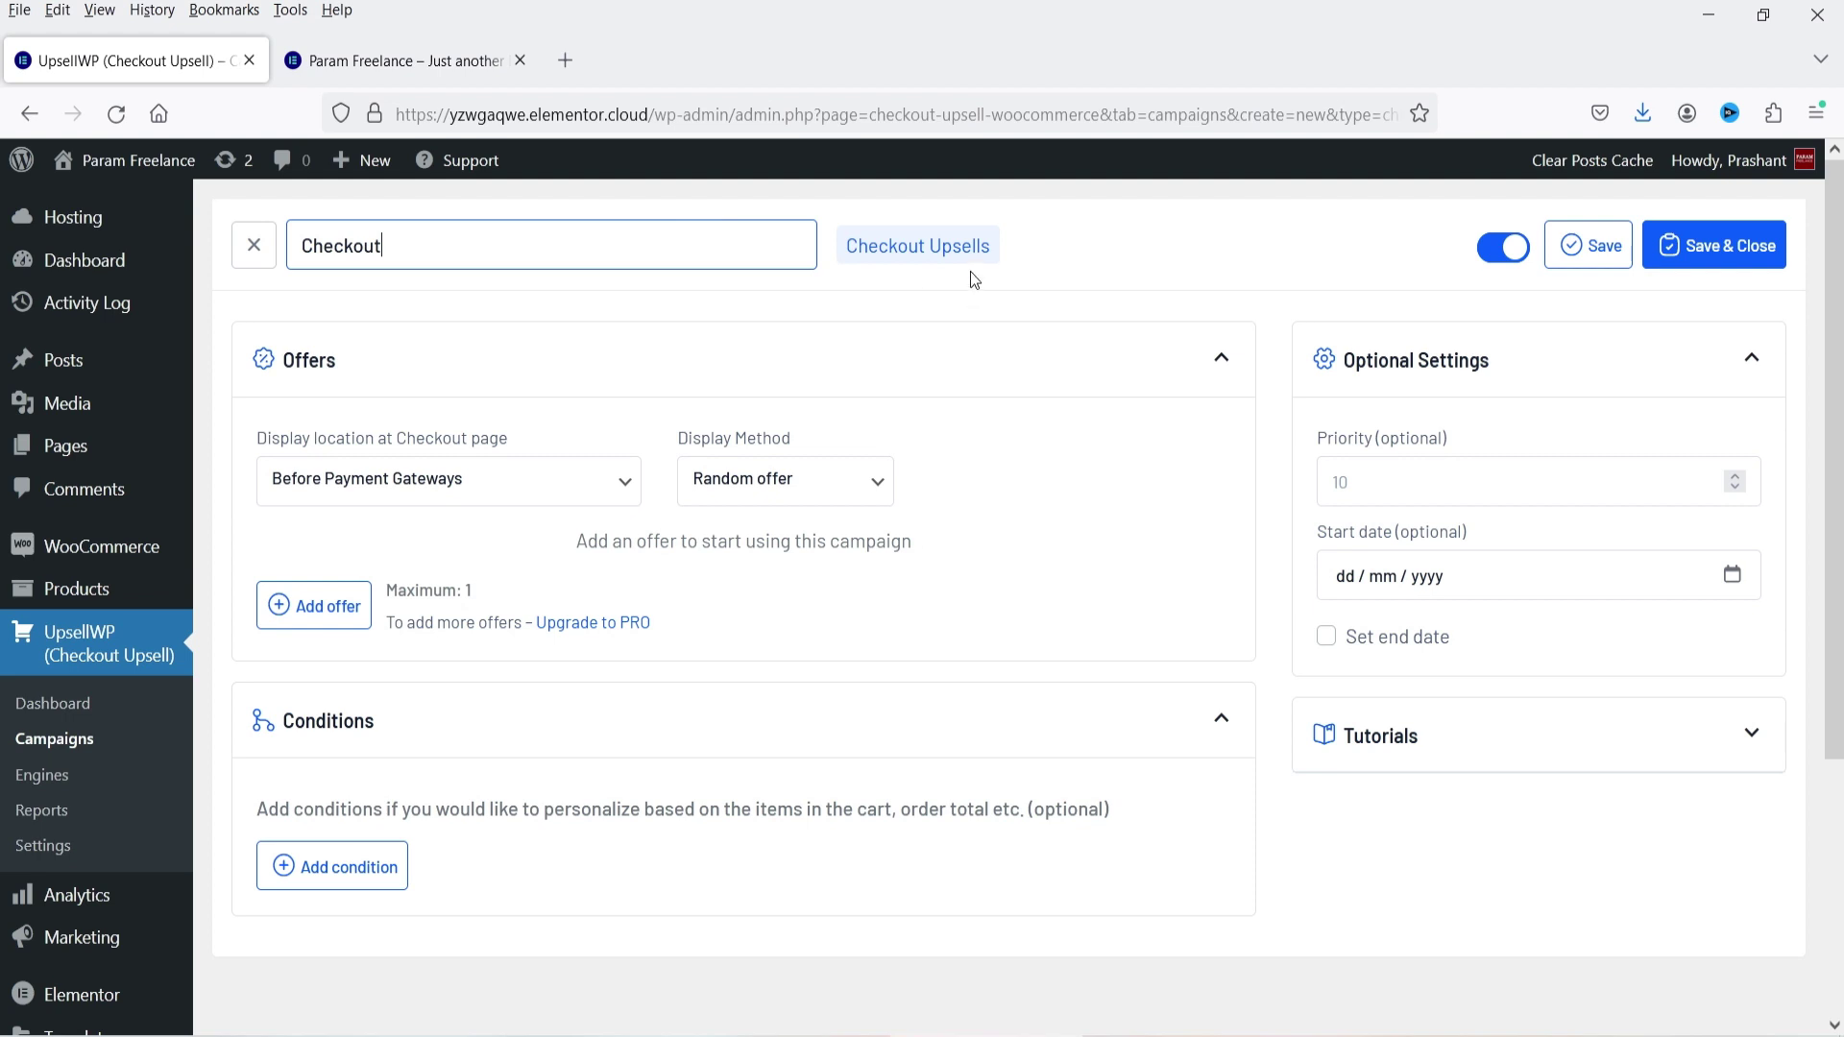
# Put the Crystal Pendant Earrings in the storefront cart and view the payment section of the checkout page
pyautogui.click(388, 492)
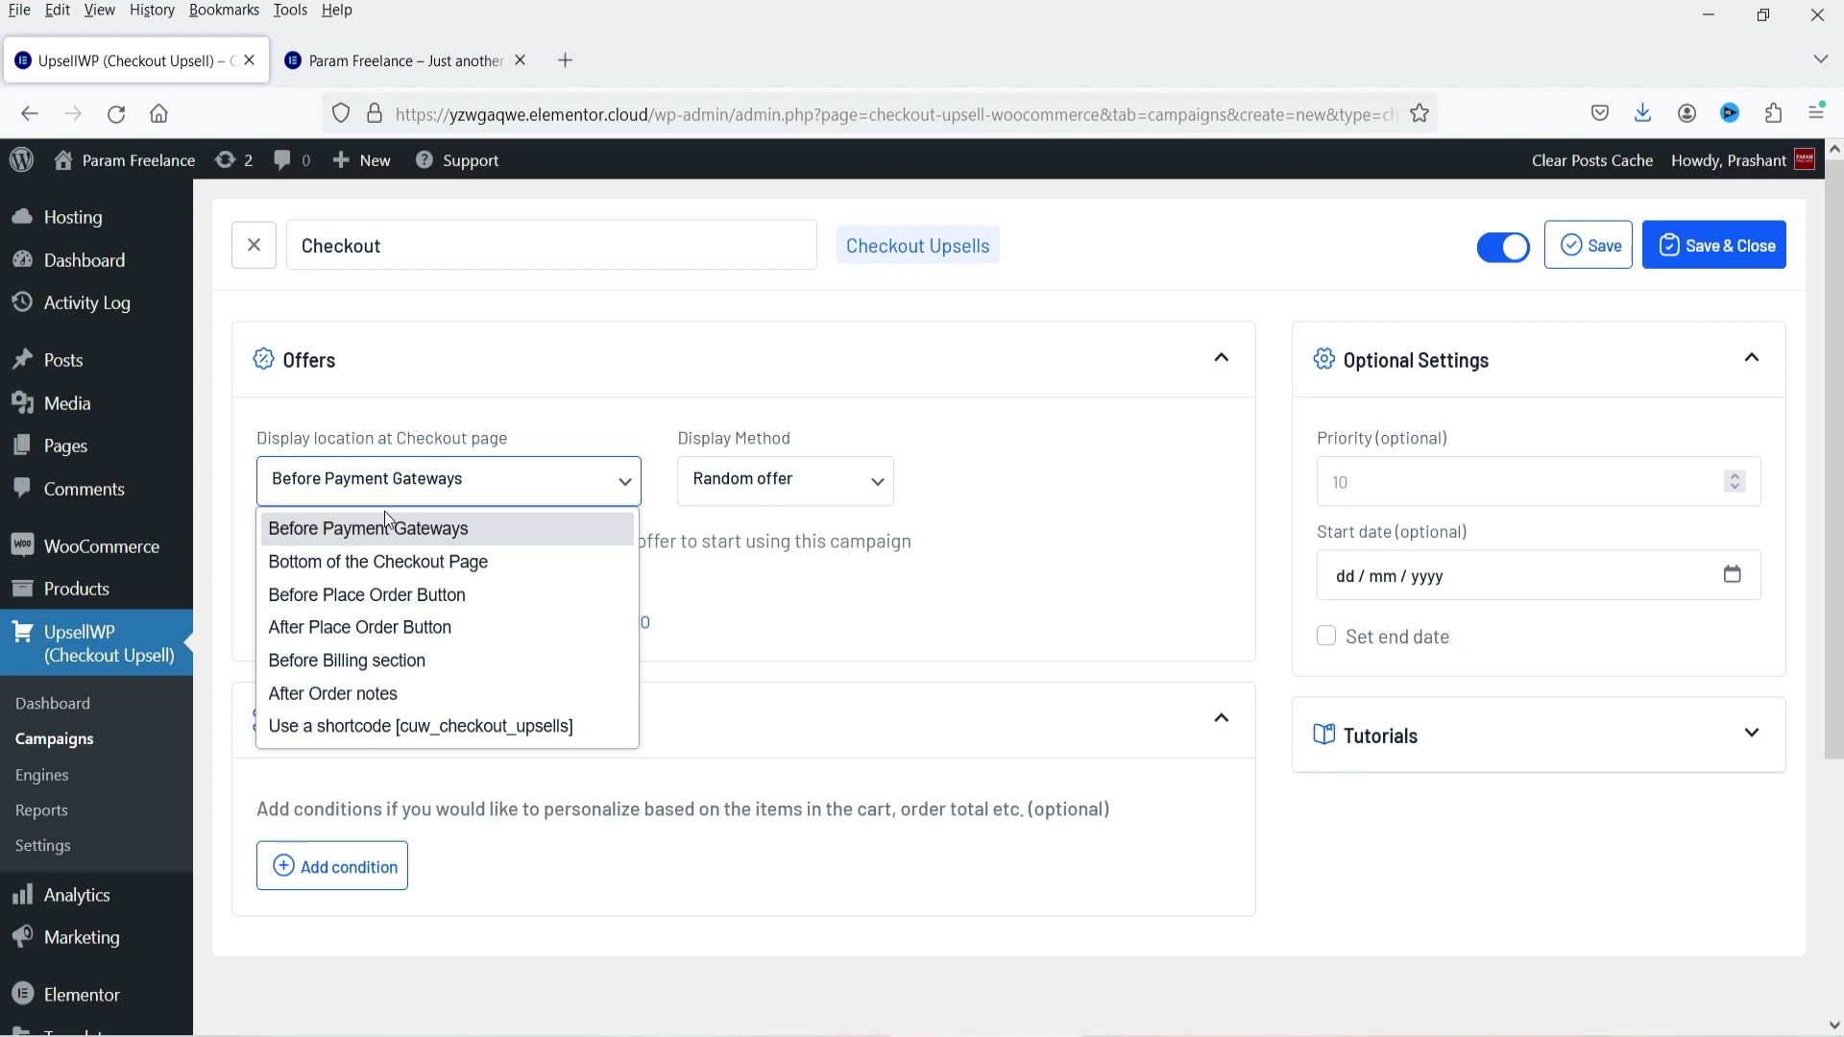
pyautogui.click(365, 60)
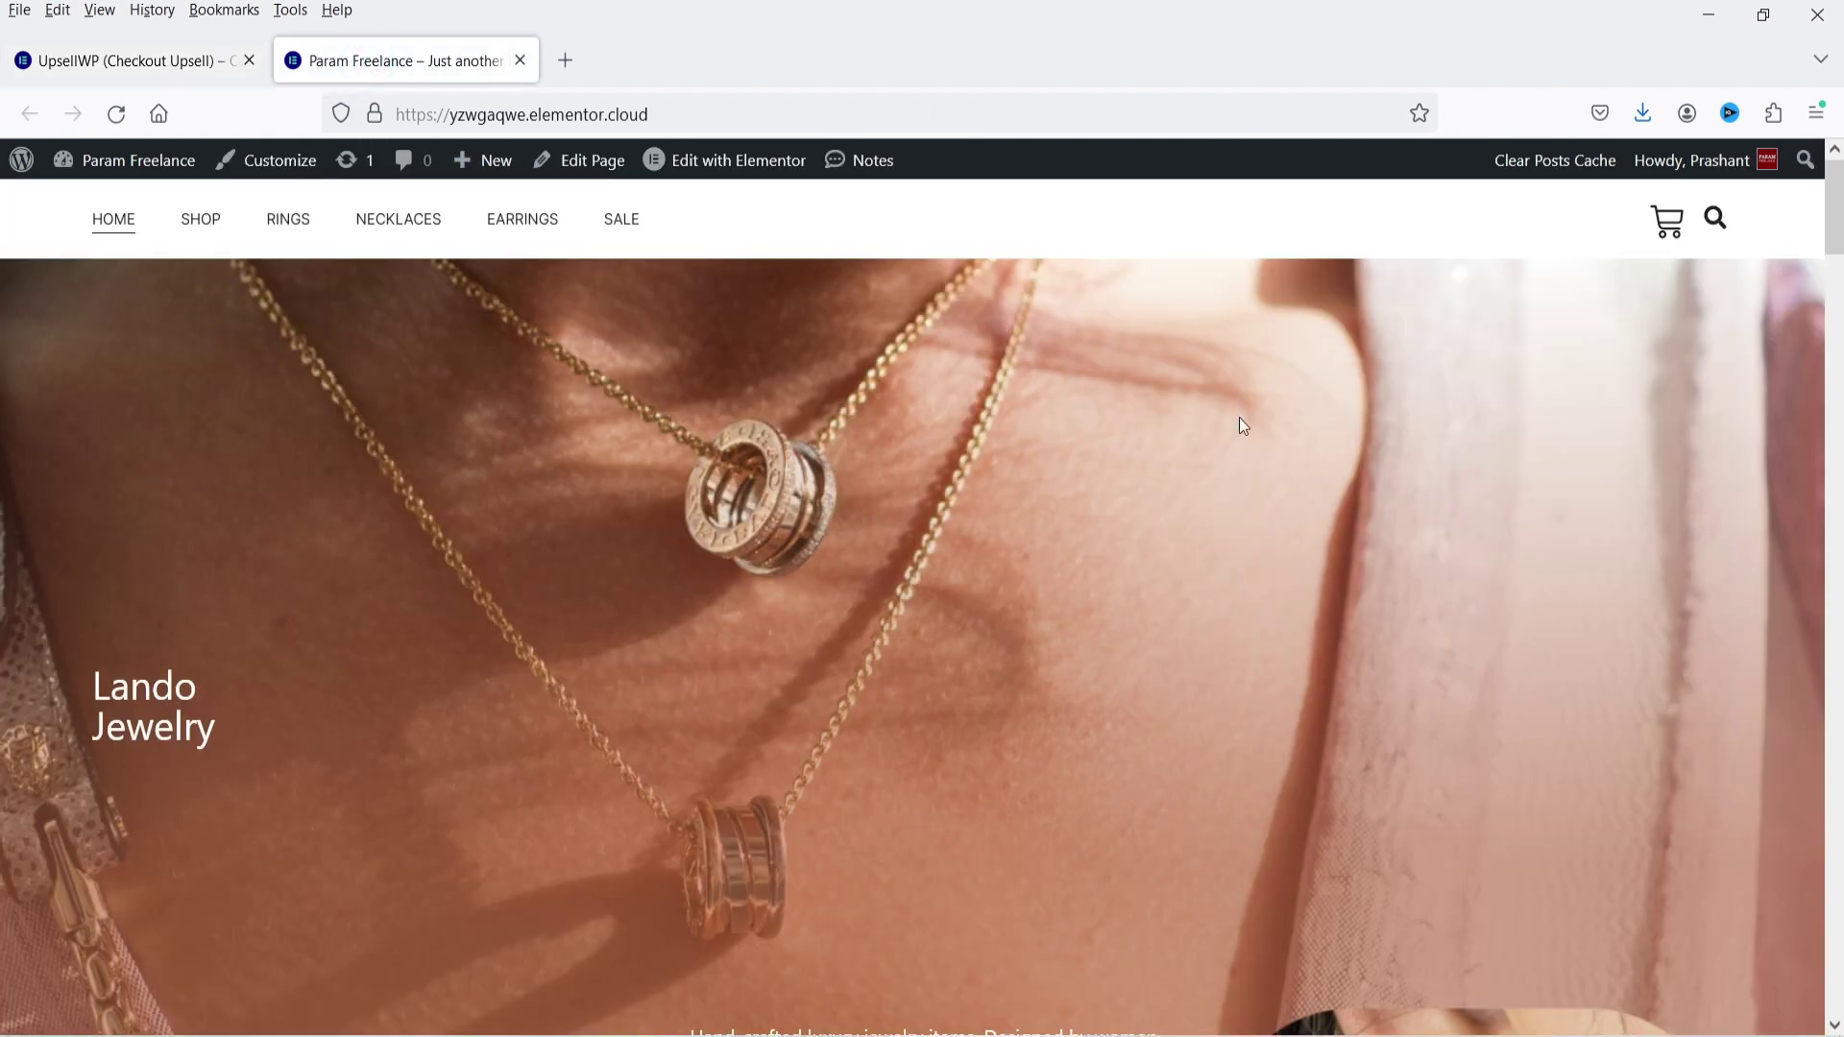
pyautogui.scroll(-15, 1244, 428)
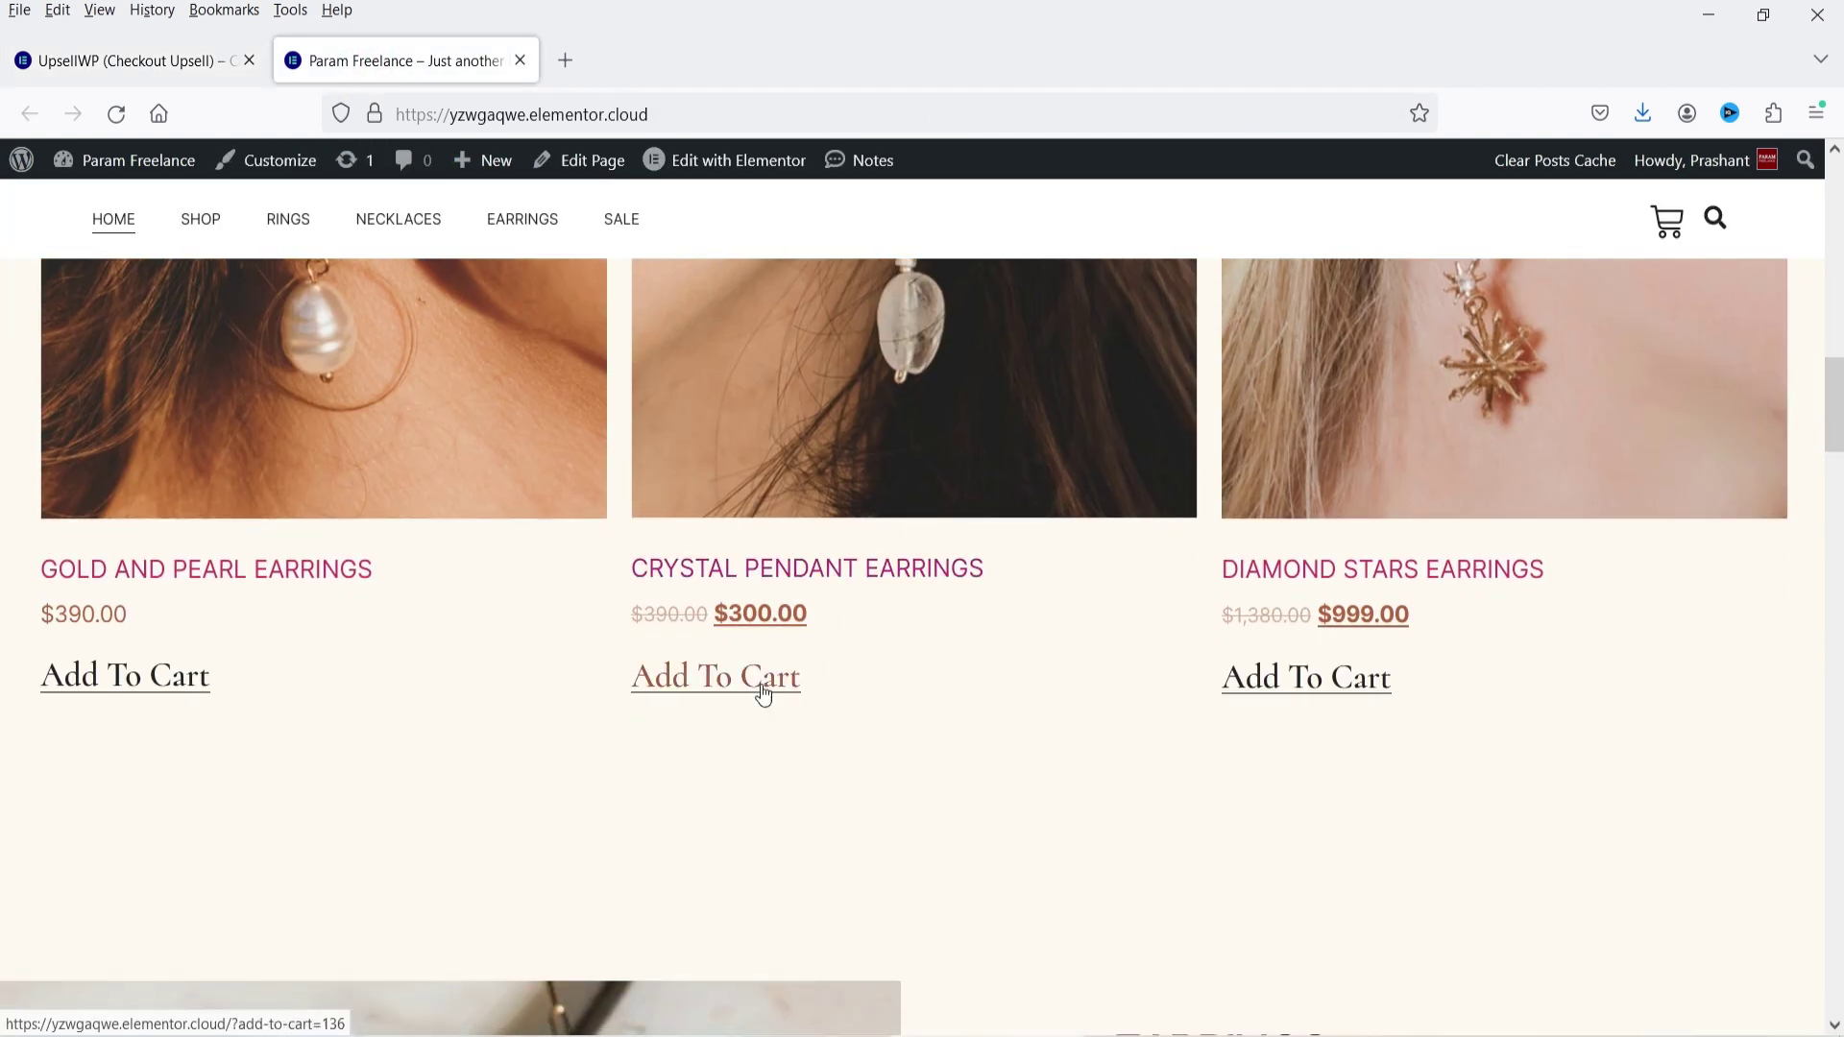
pyautogui.click(764, 693)
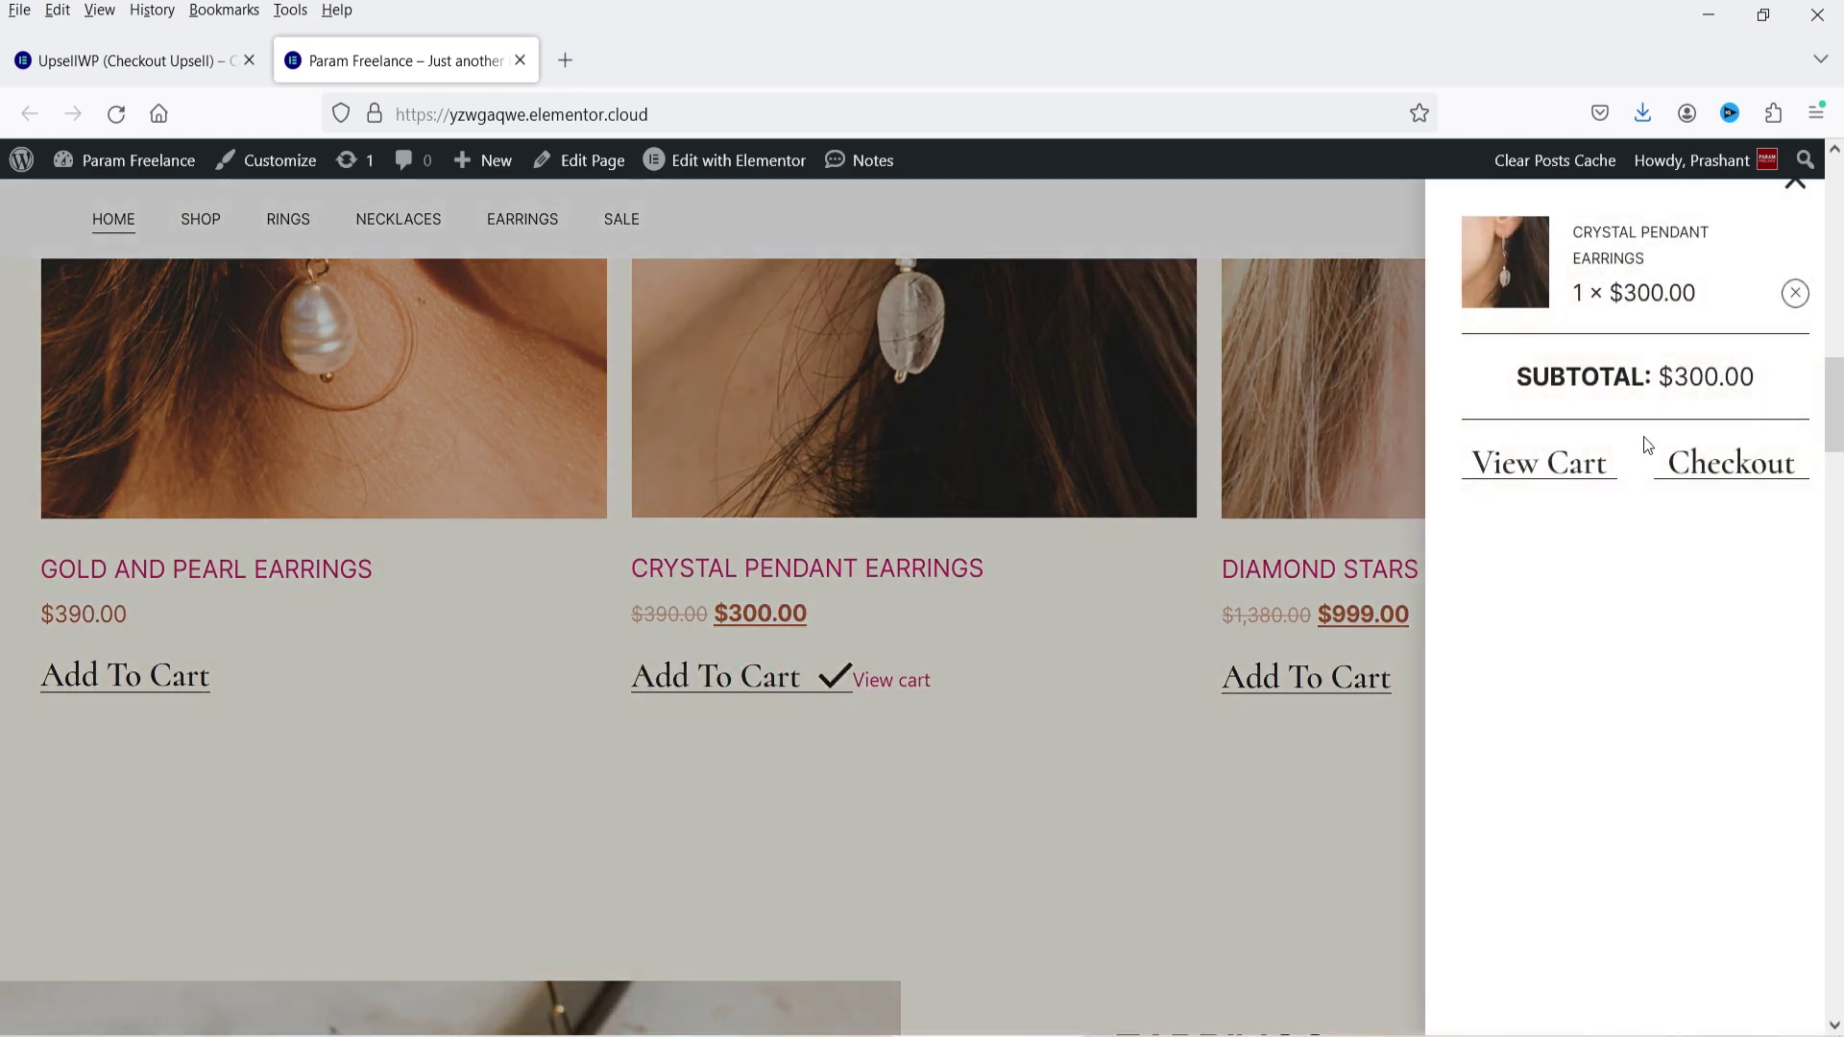
pyautogui.click(1734, 465)
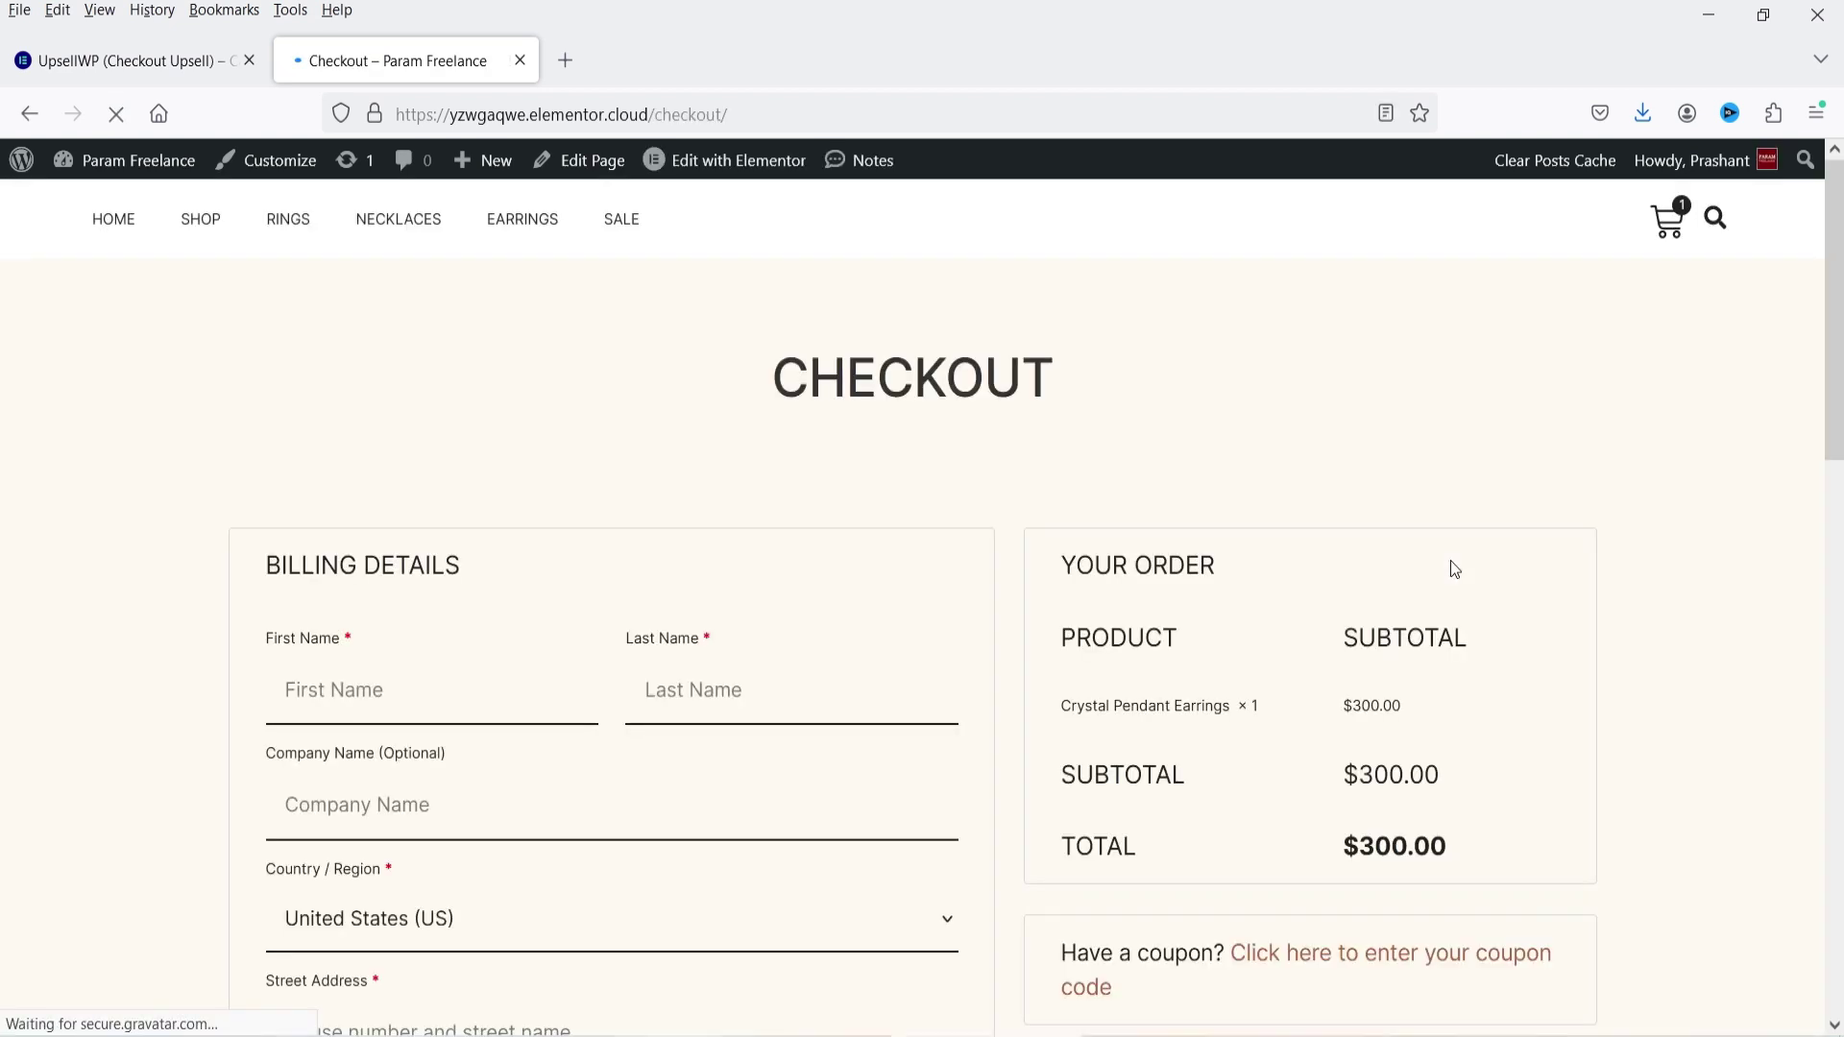
pyautogui.scroll(-5, 1450, 561)
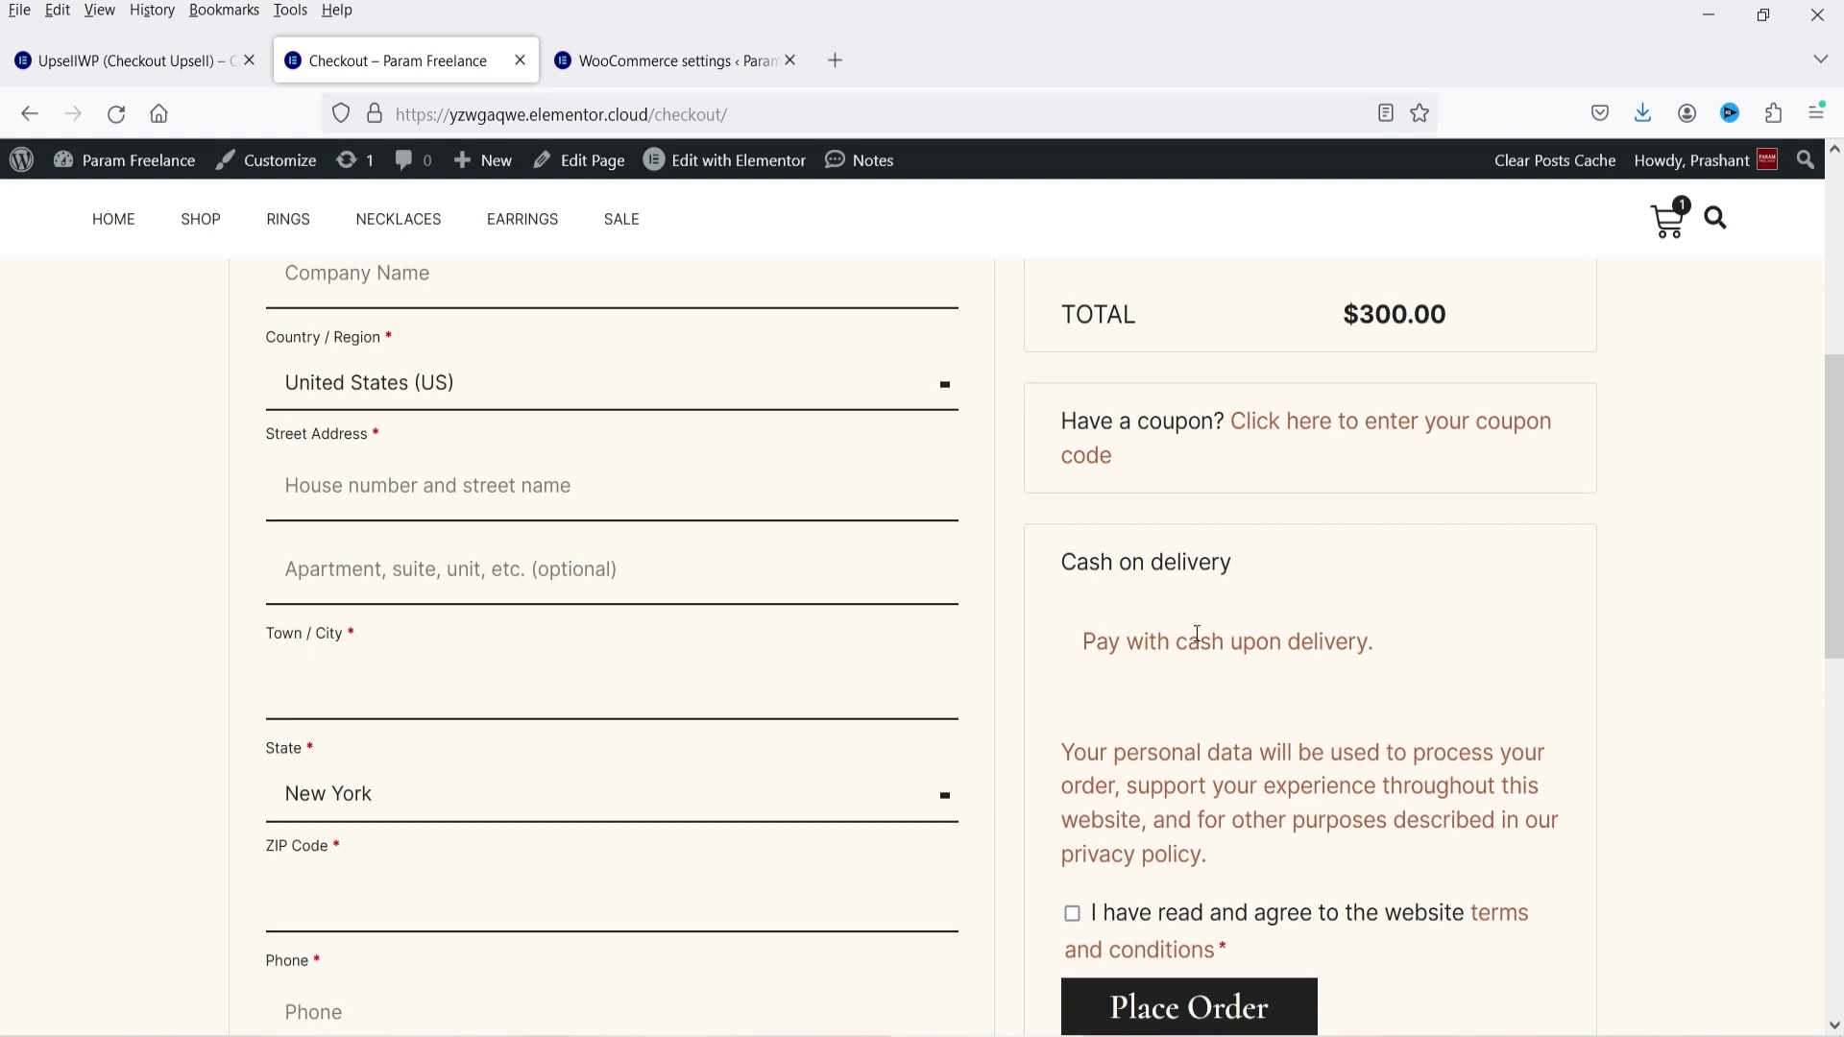
pyautogui.click(792, 59)
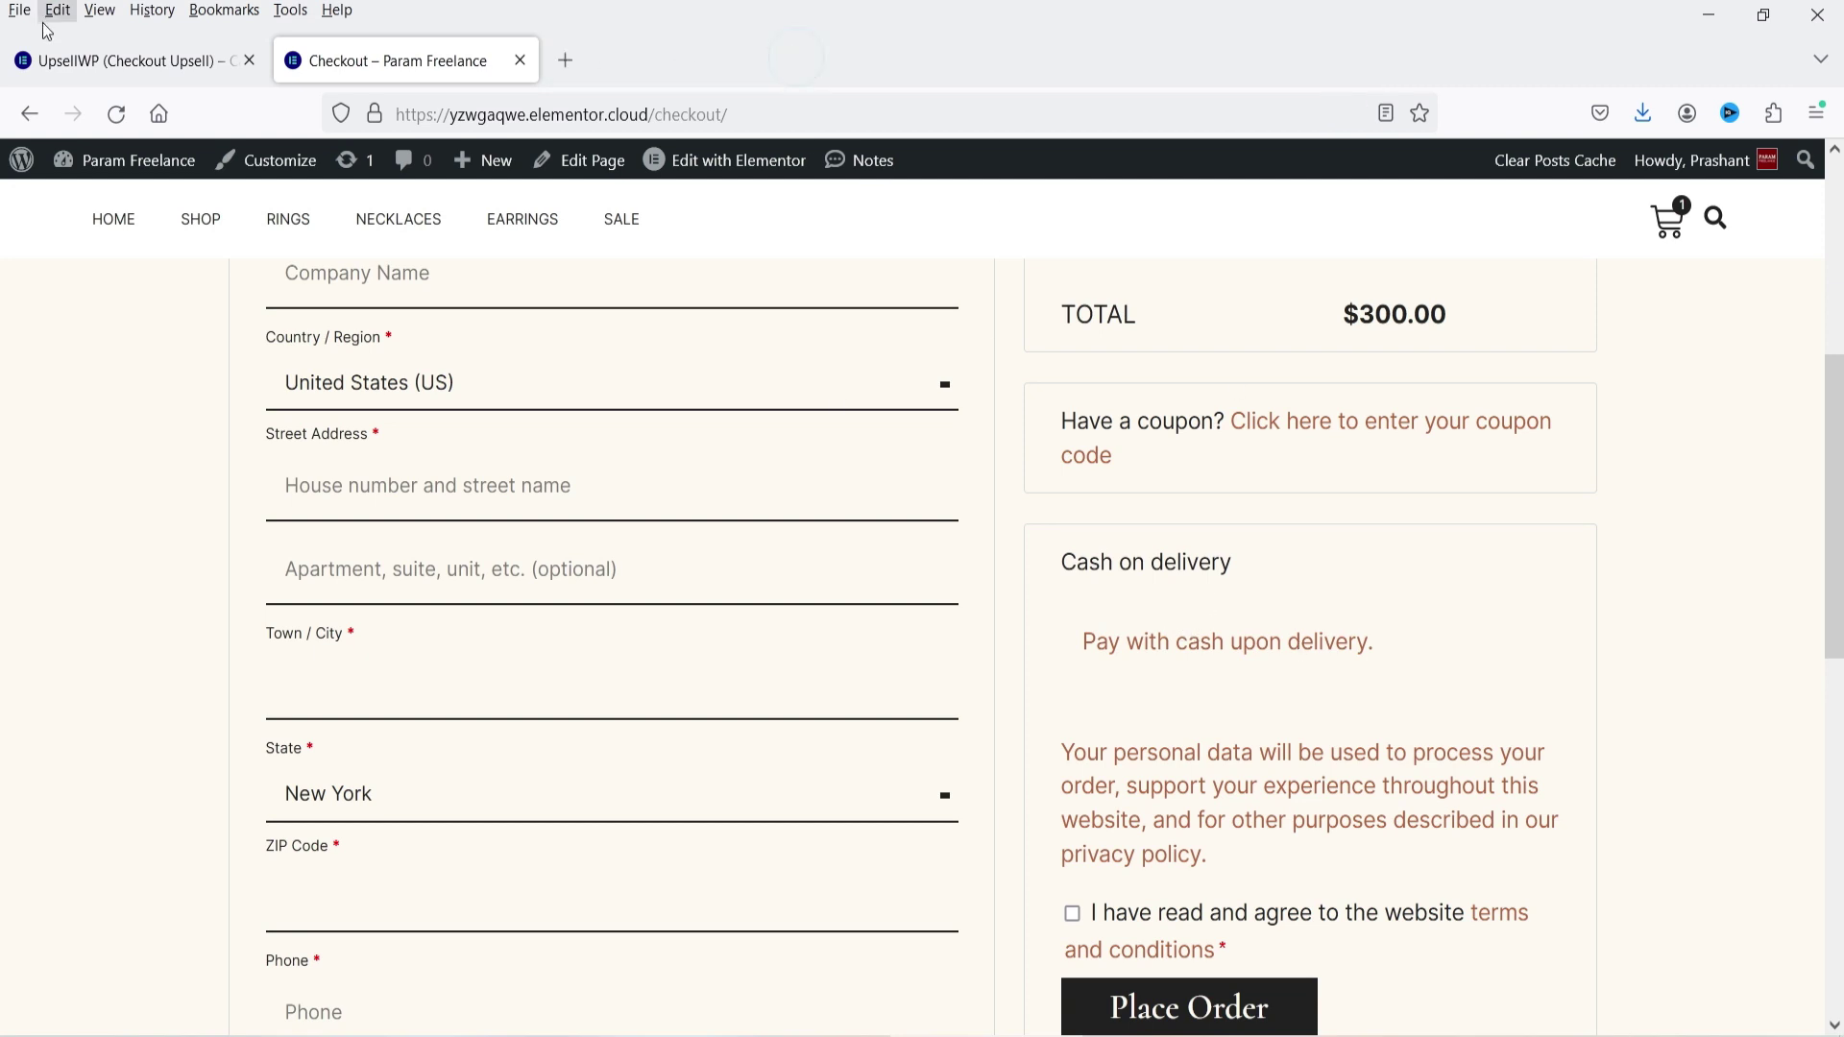
# Keep the campaign's checkout display location at Before Payment Gateways and add a new offer
pyautogui.click(134, 60)
pyautogui.click(461, 481)
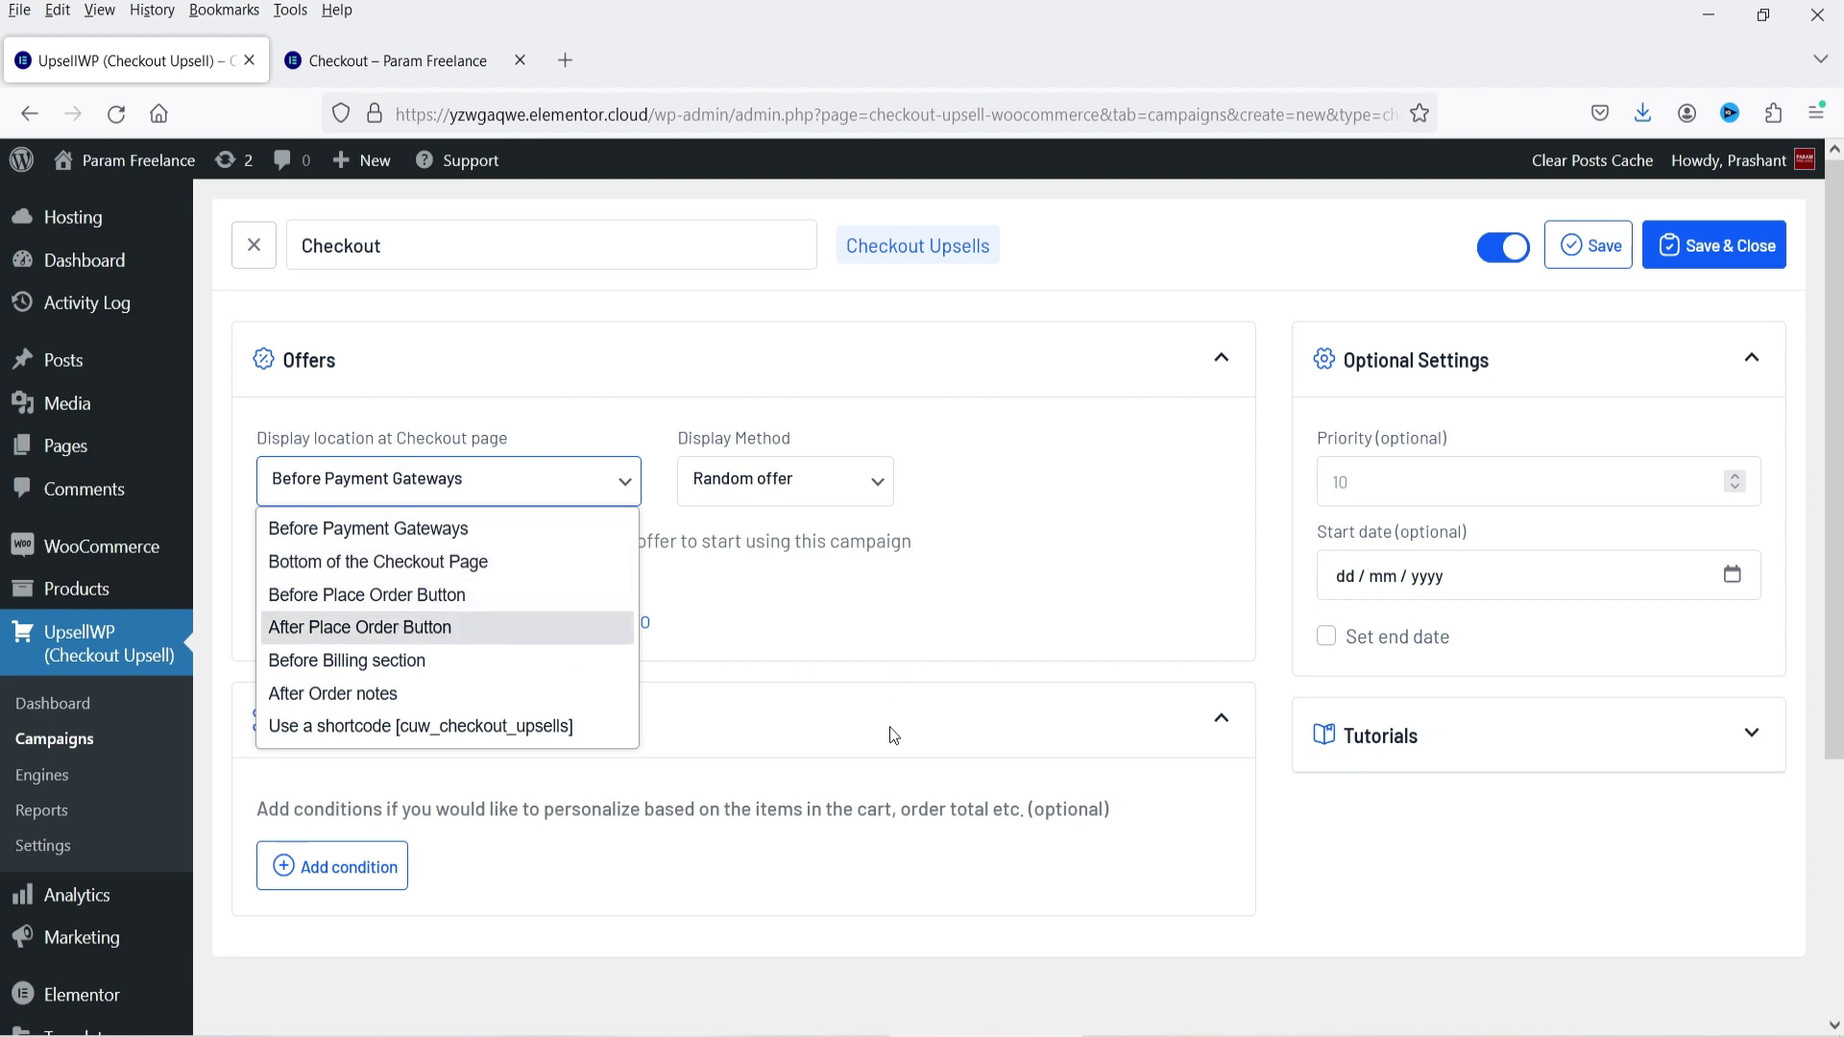
pyautogui.click(1380, 878)
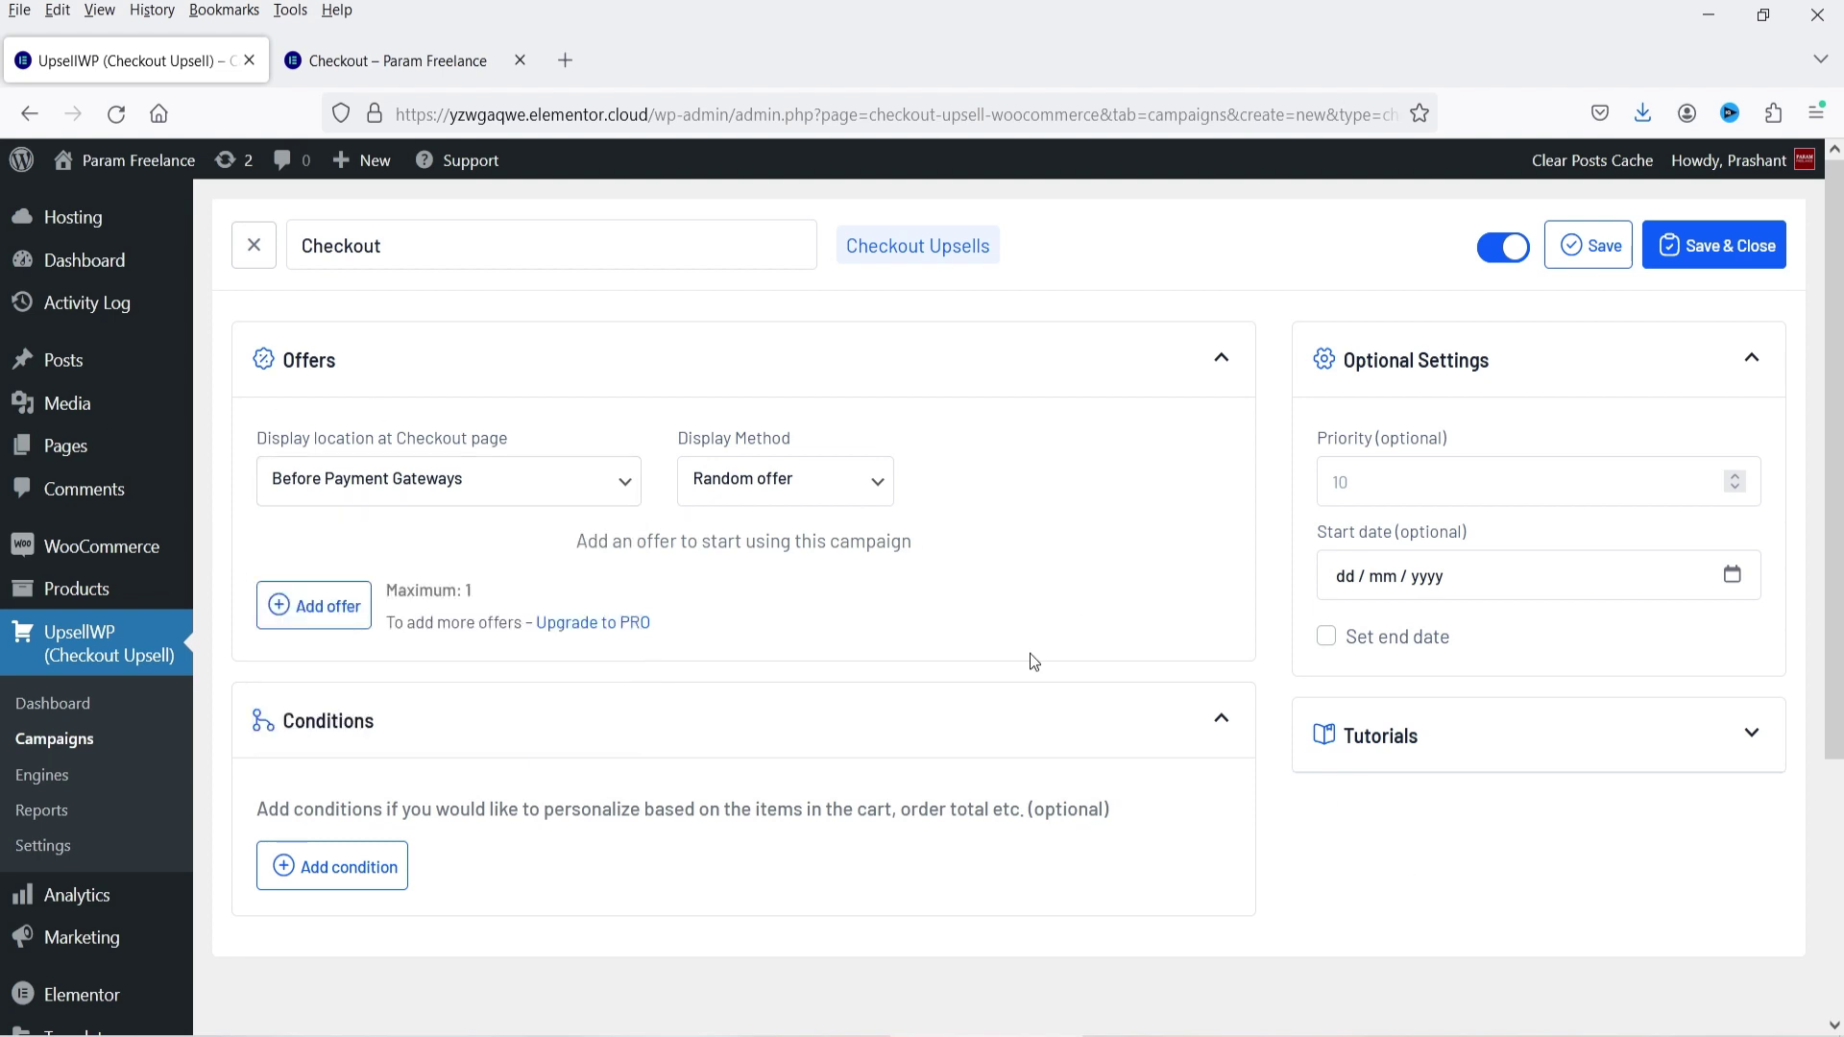
pyautogui.click(312, 606)
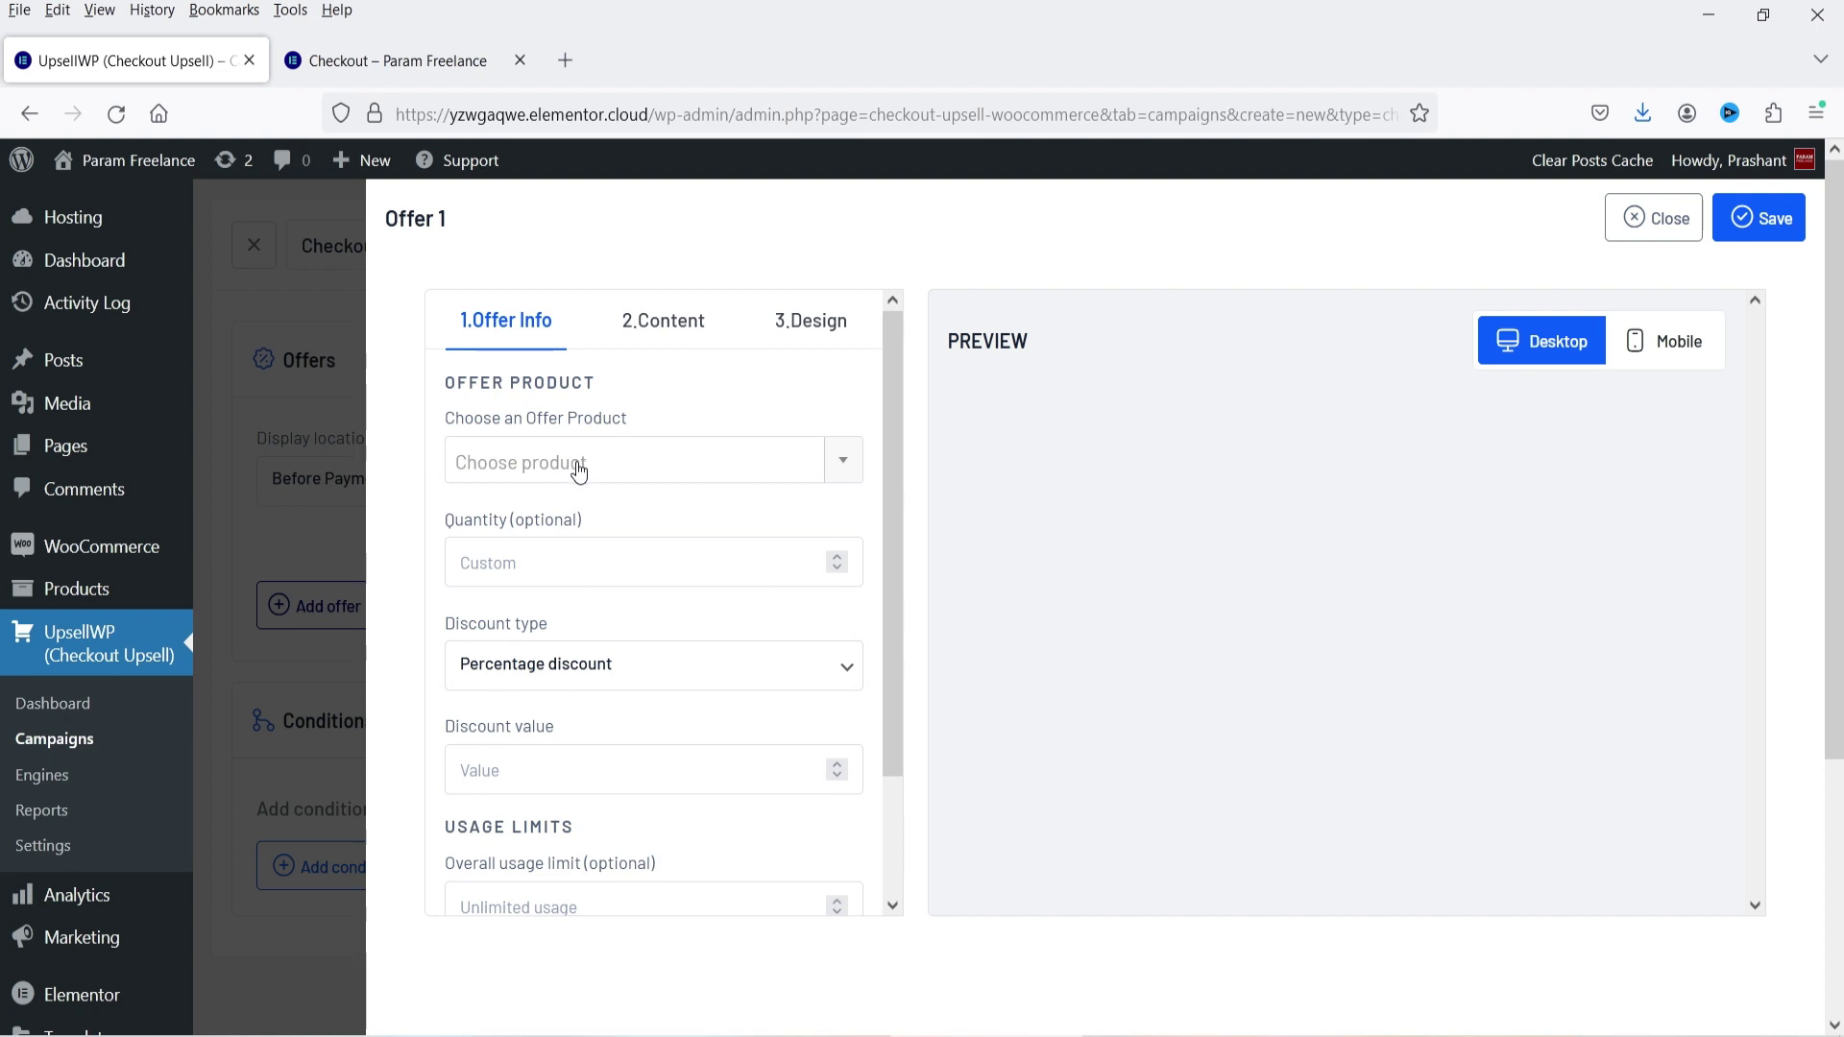
# Browse the storefront's shop page for a product to upsell and choose Custom Gemstone Ring as the offer product
pyautogui.click(390, 60)
pyautogui.scroll(8, 356, 250)
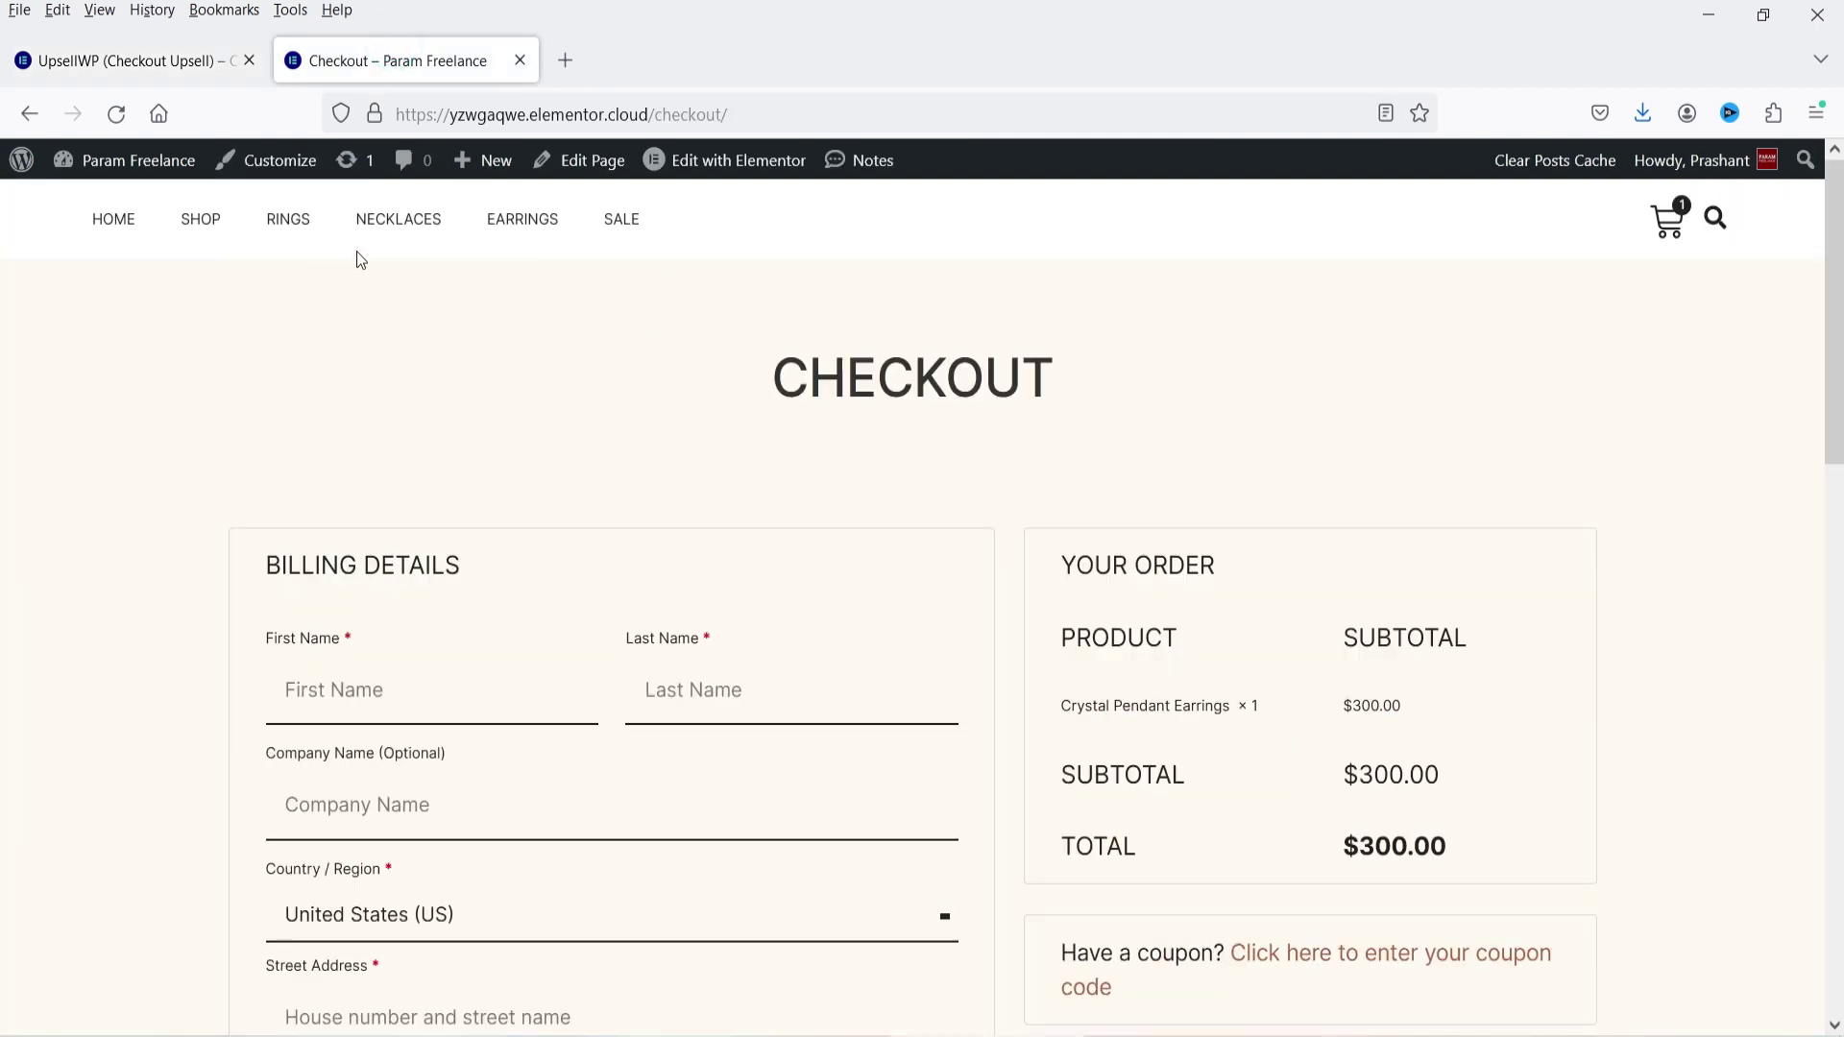
pyautogui.click(201, 219)
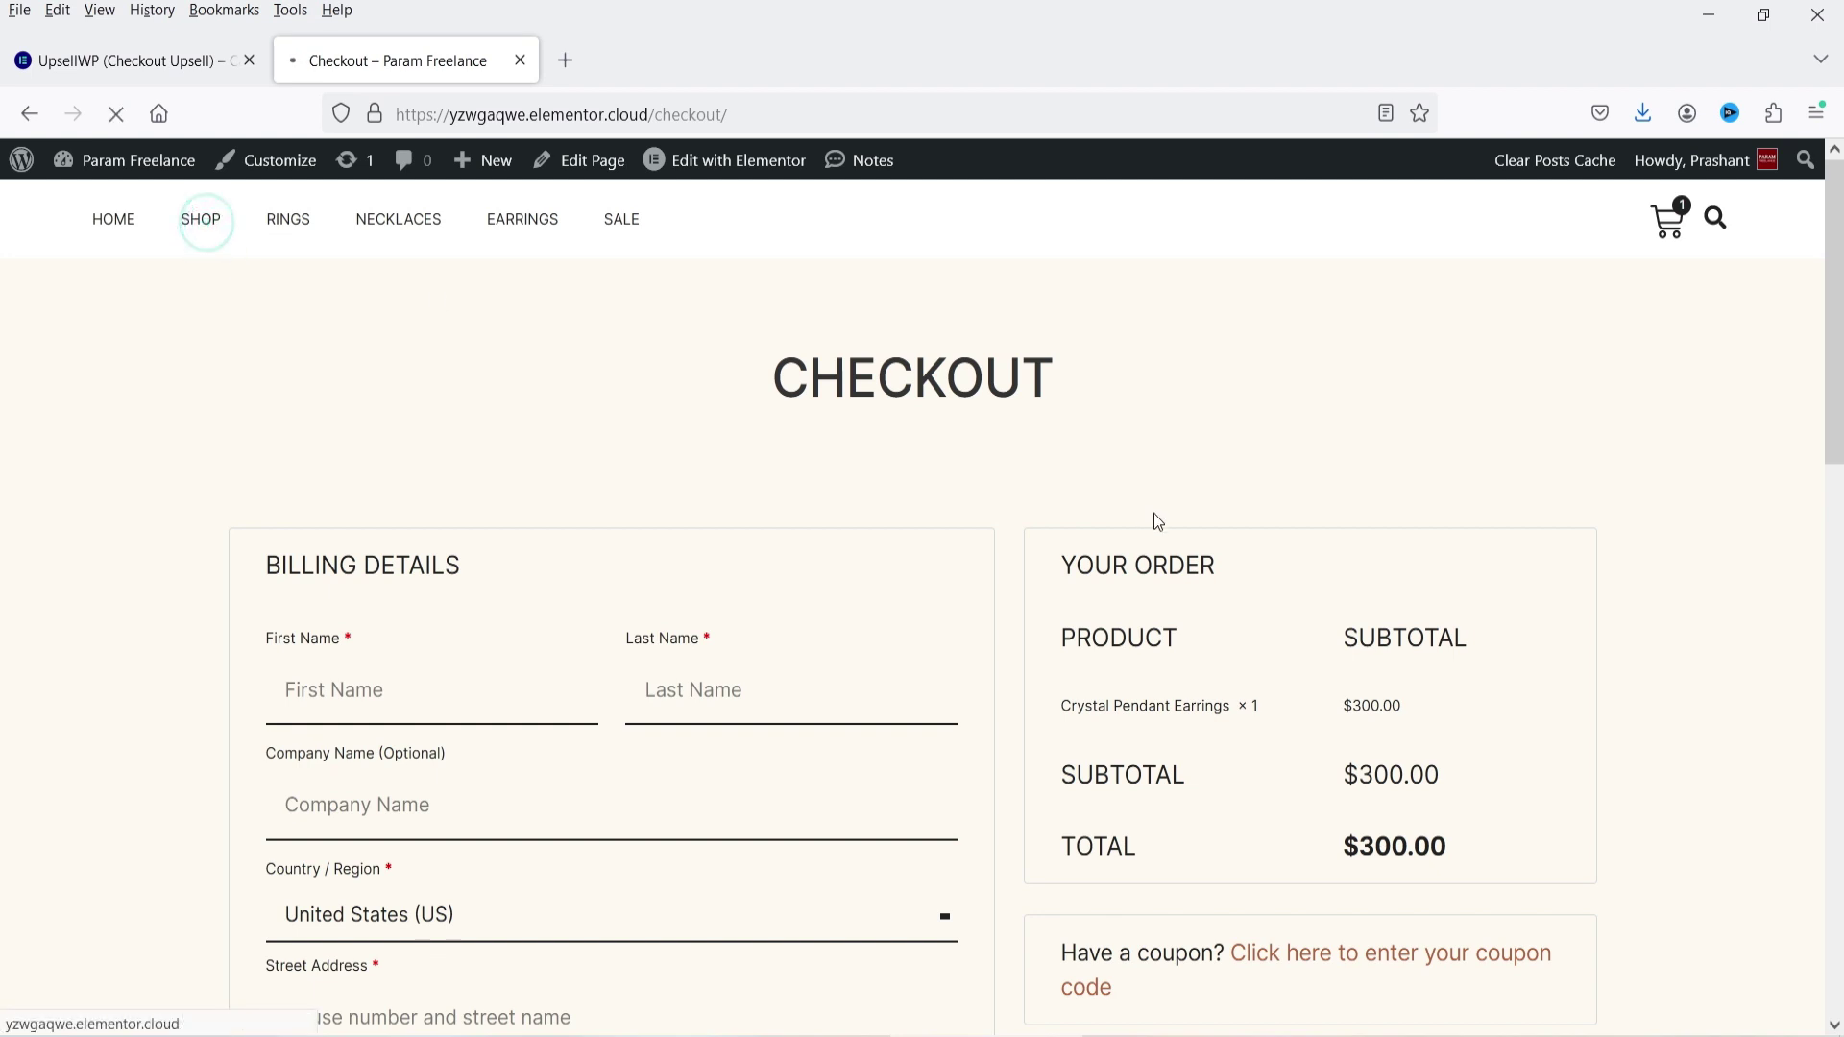
pyautogui.scroll(-3, 1261, 563)
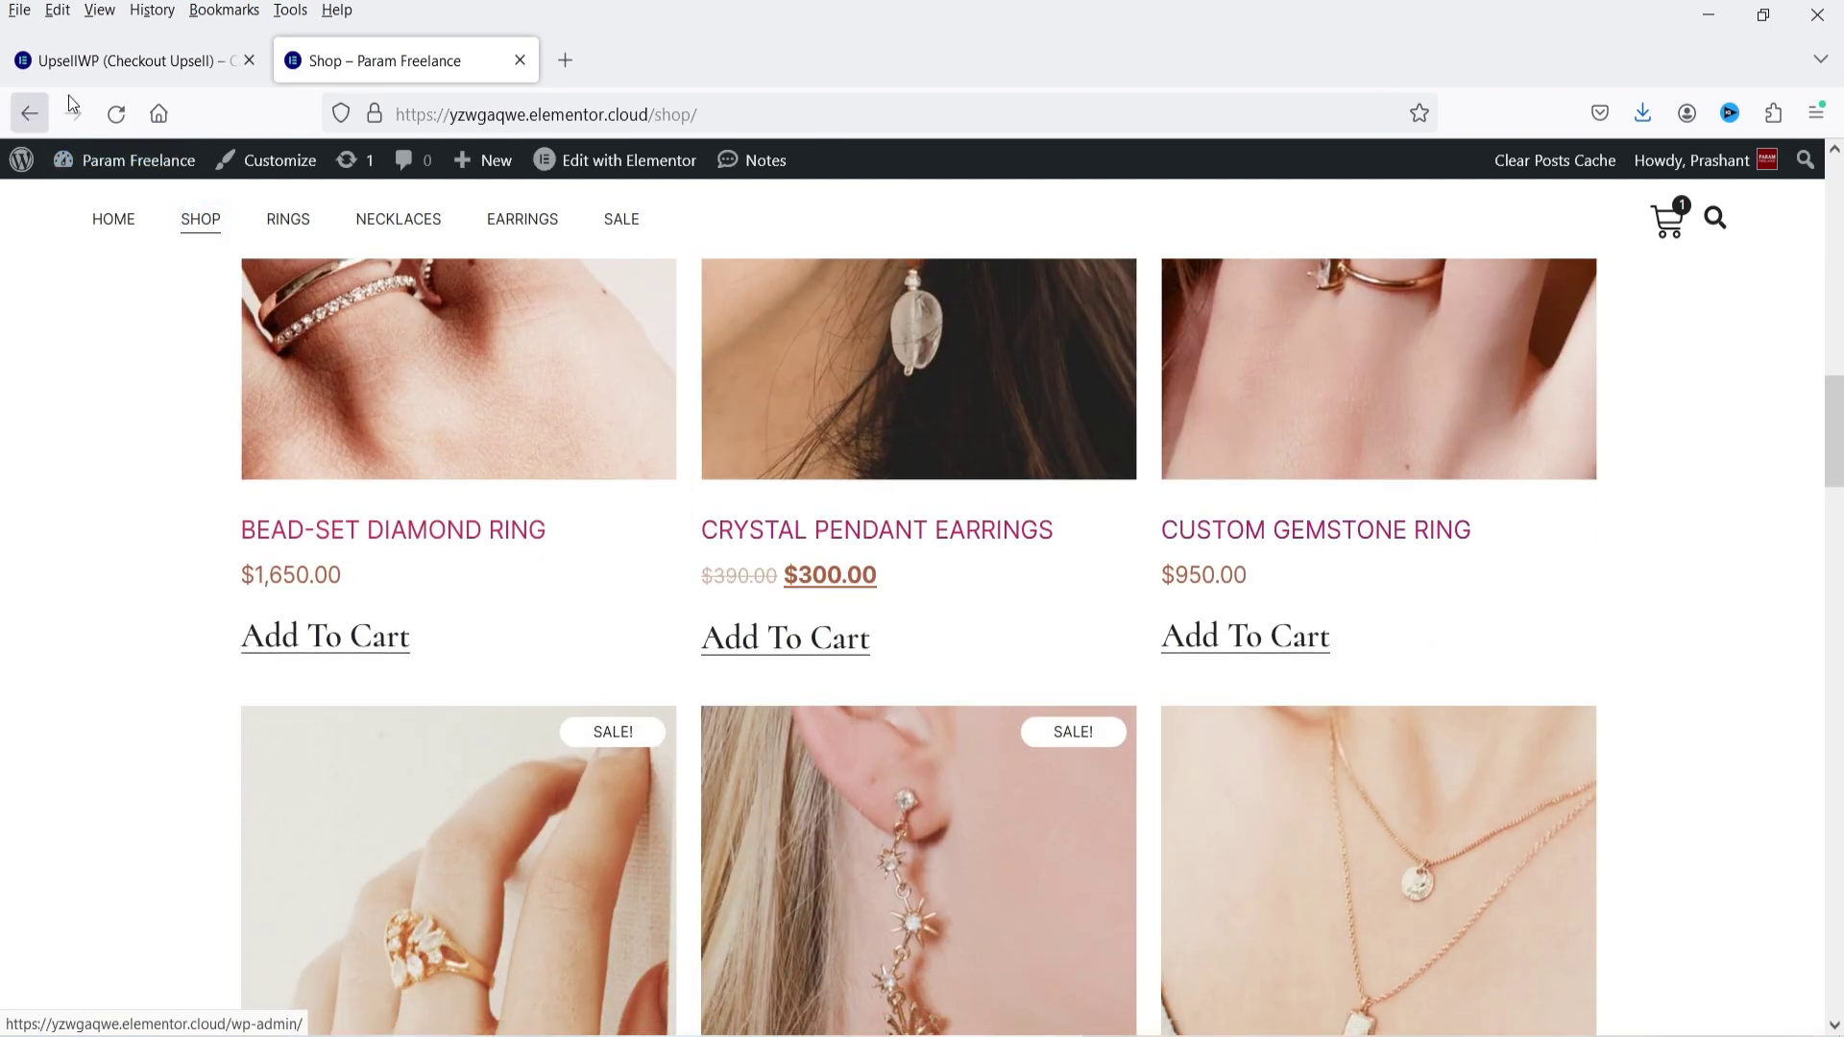
pyautogui.click(117, 61)
pyautogui.click(490, 469)
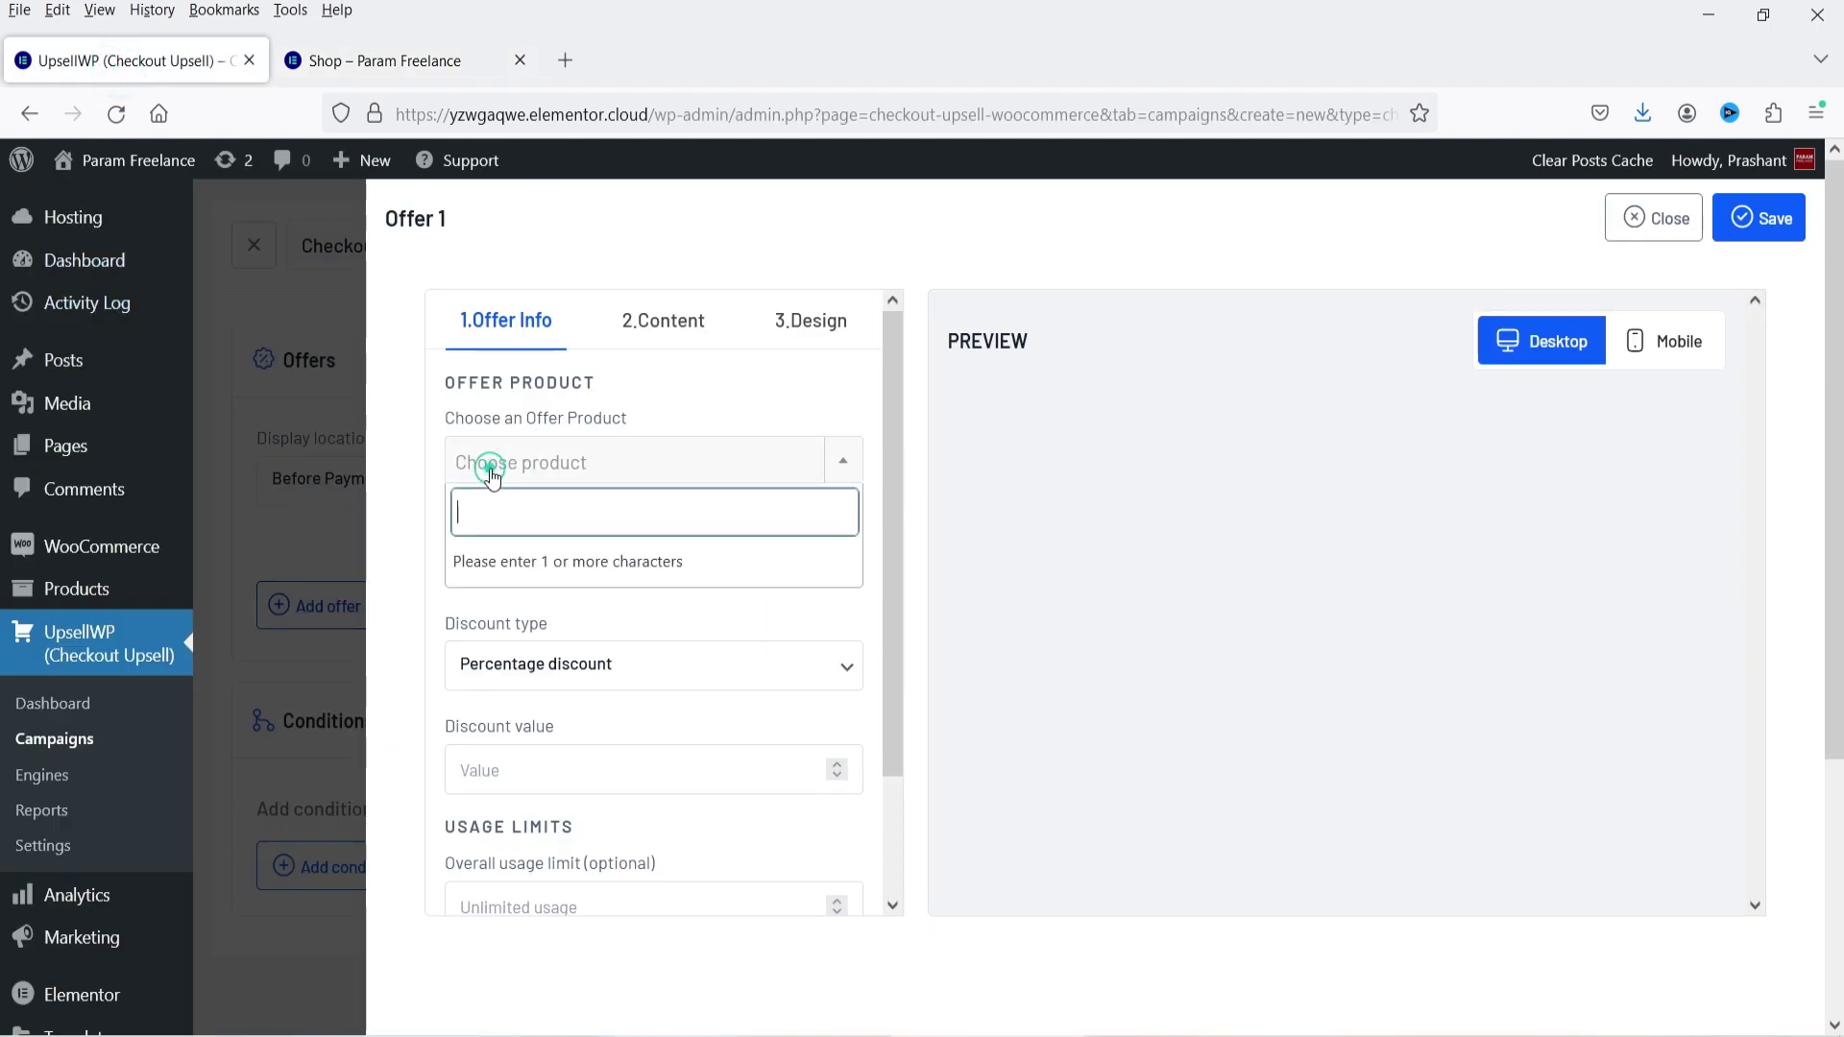
pyautogui.write('gemstone')
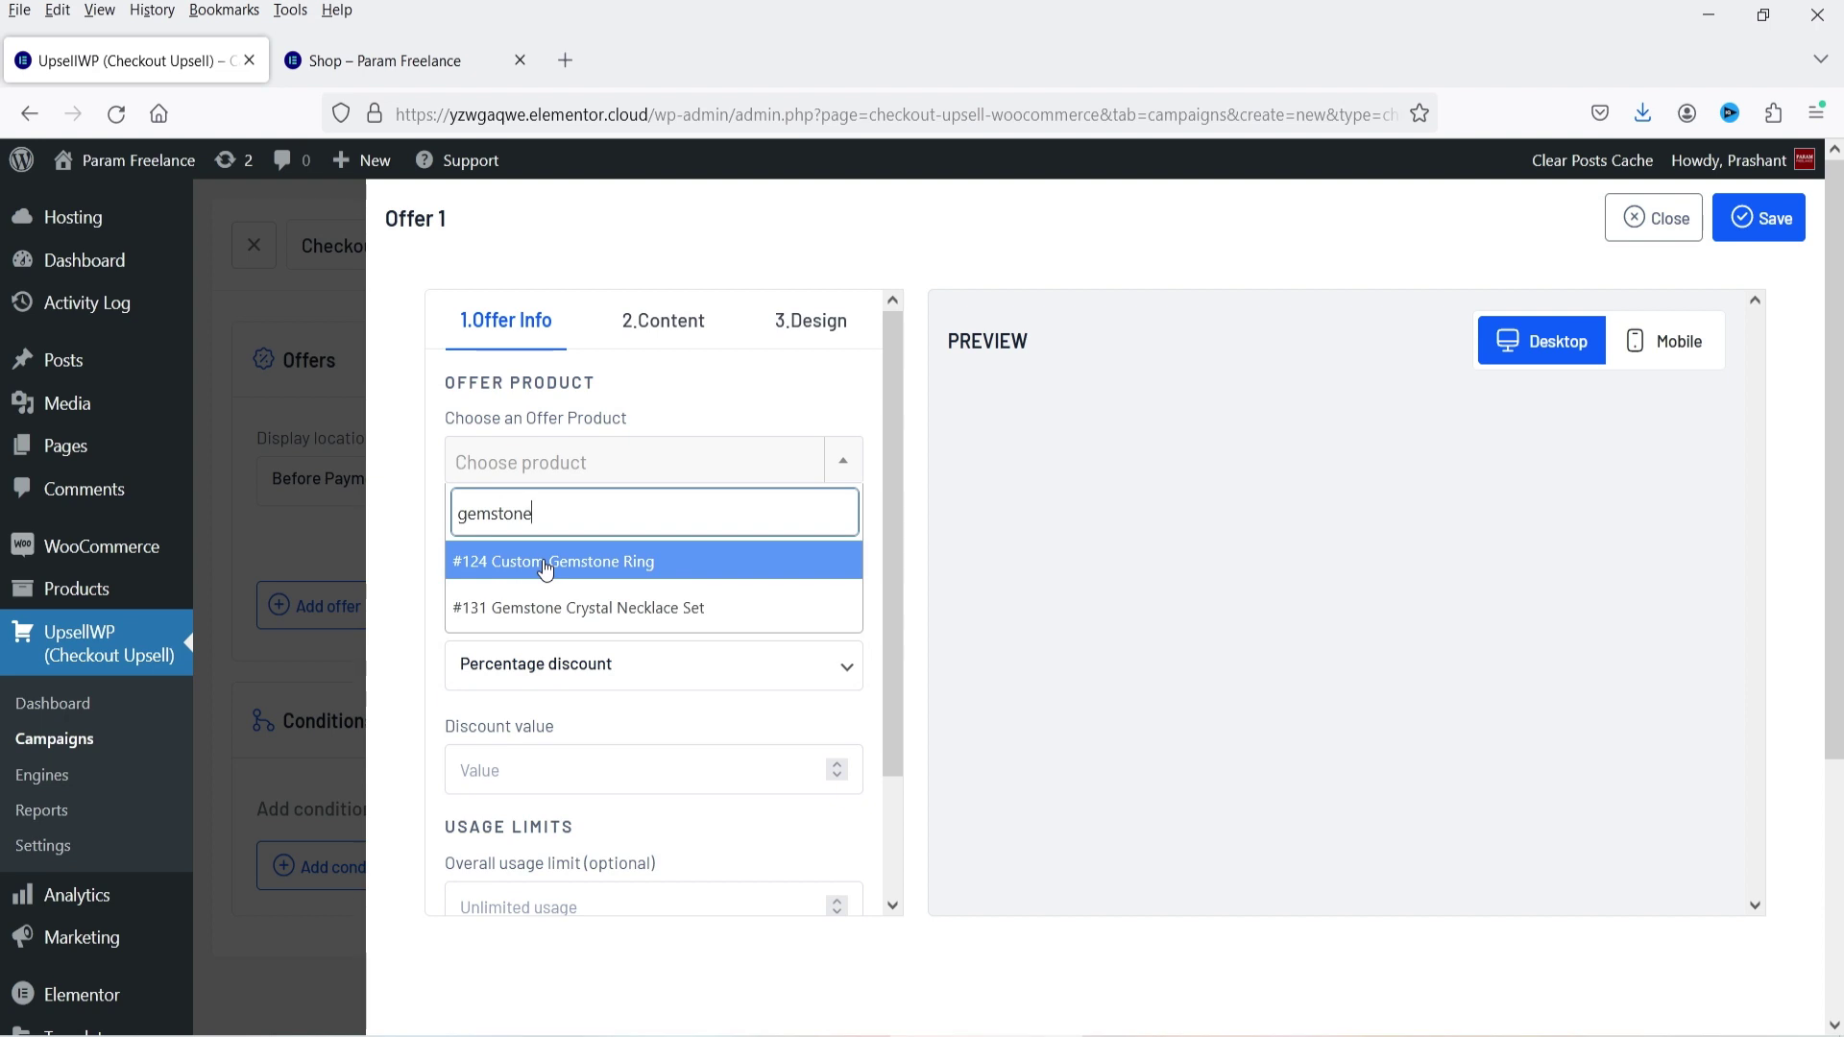
pyautogui.click(546, 565)
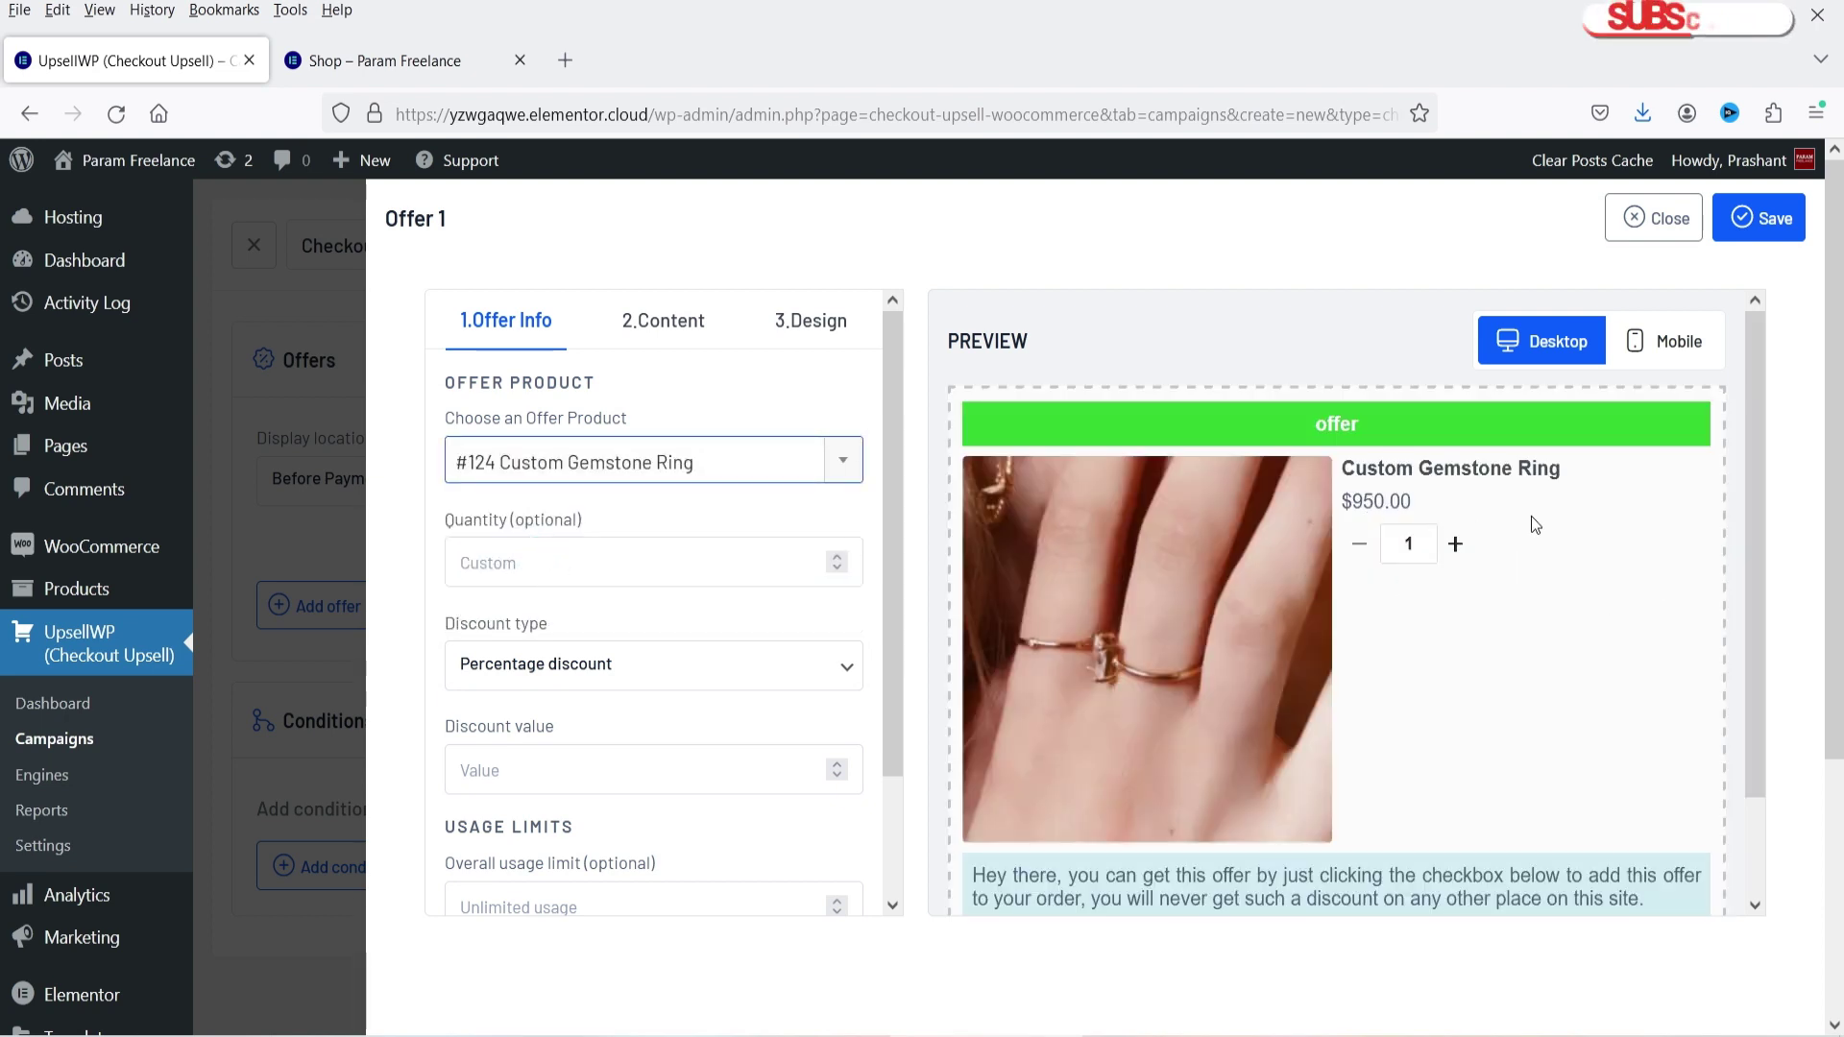
# Set the offer quantity to 1 and apply a percentage discount of 50
pyautogui.click(837, 559)
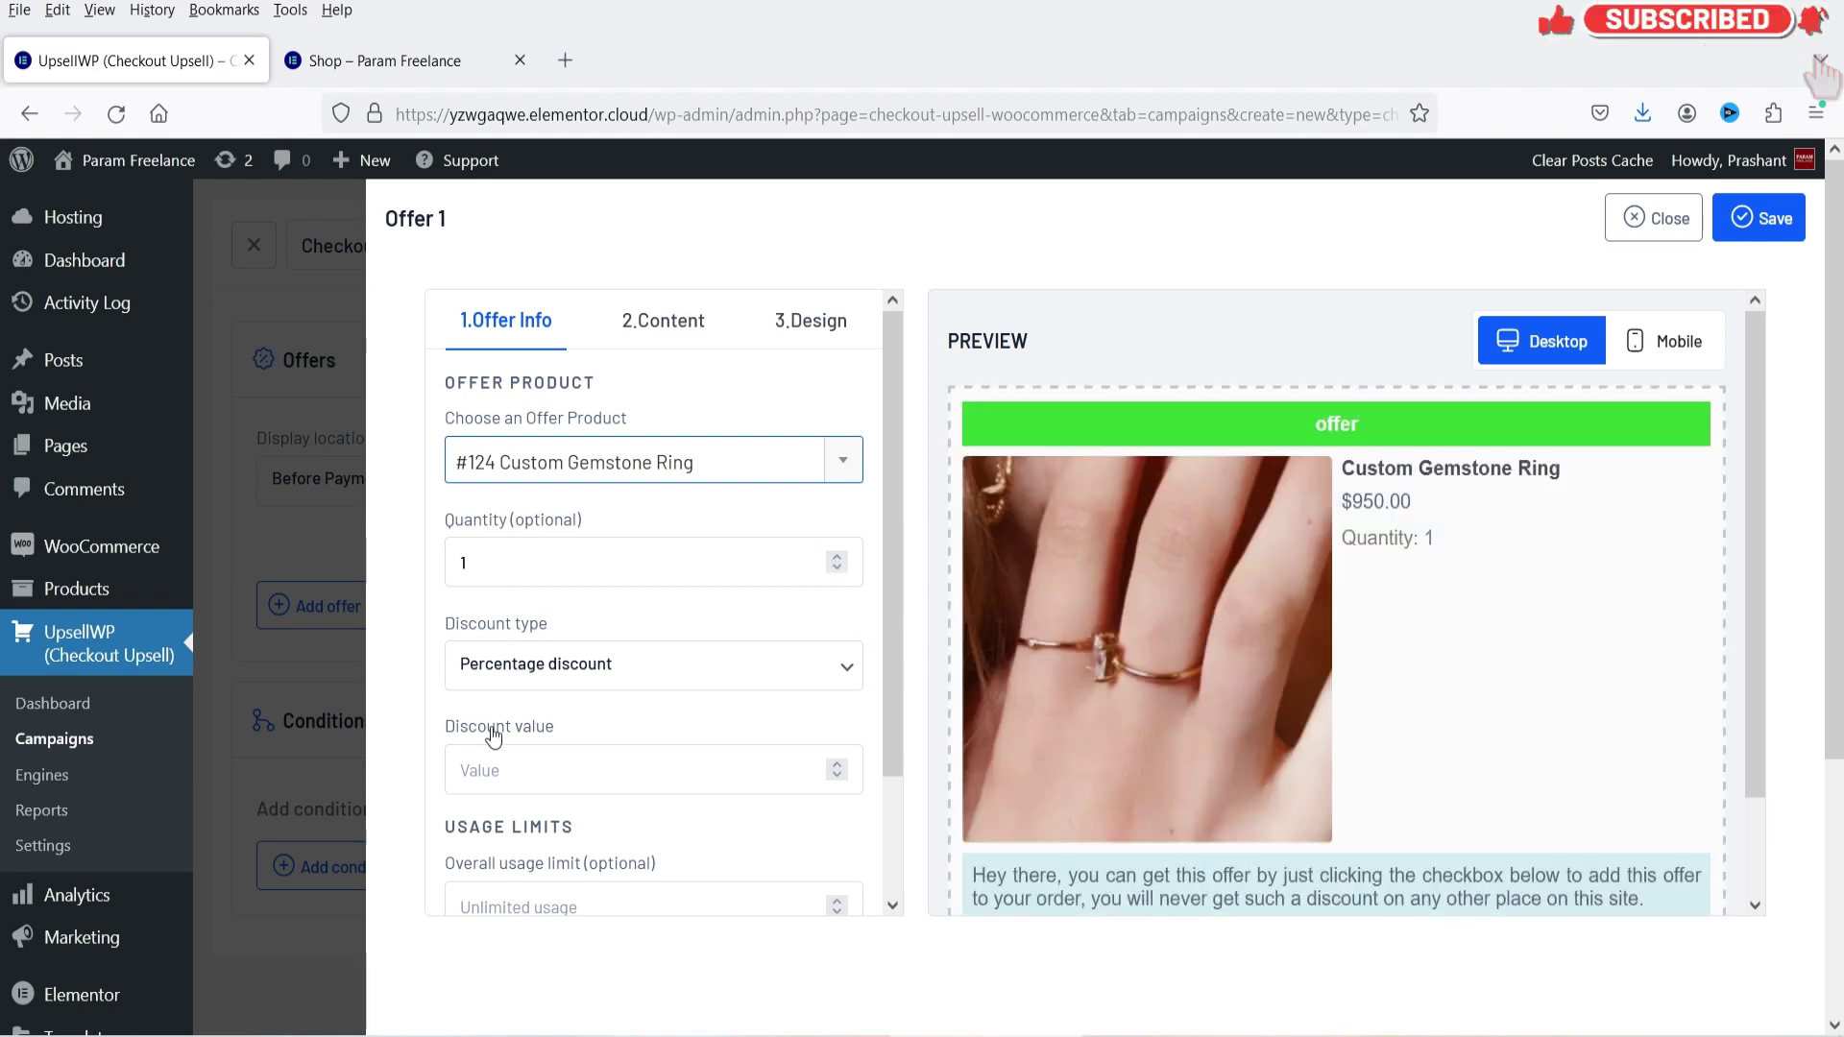
pyautogui.click(618, 672)
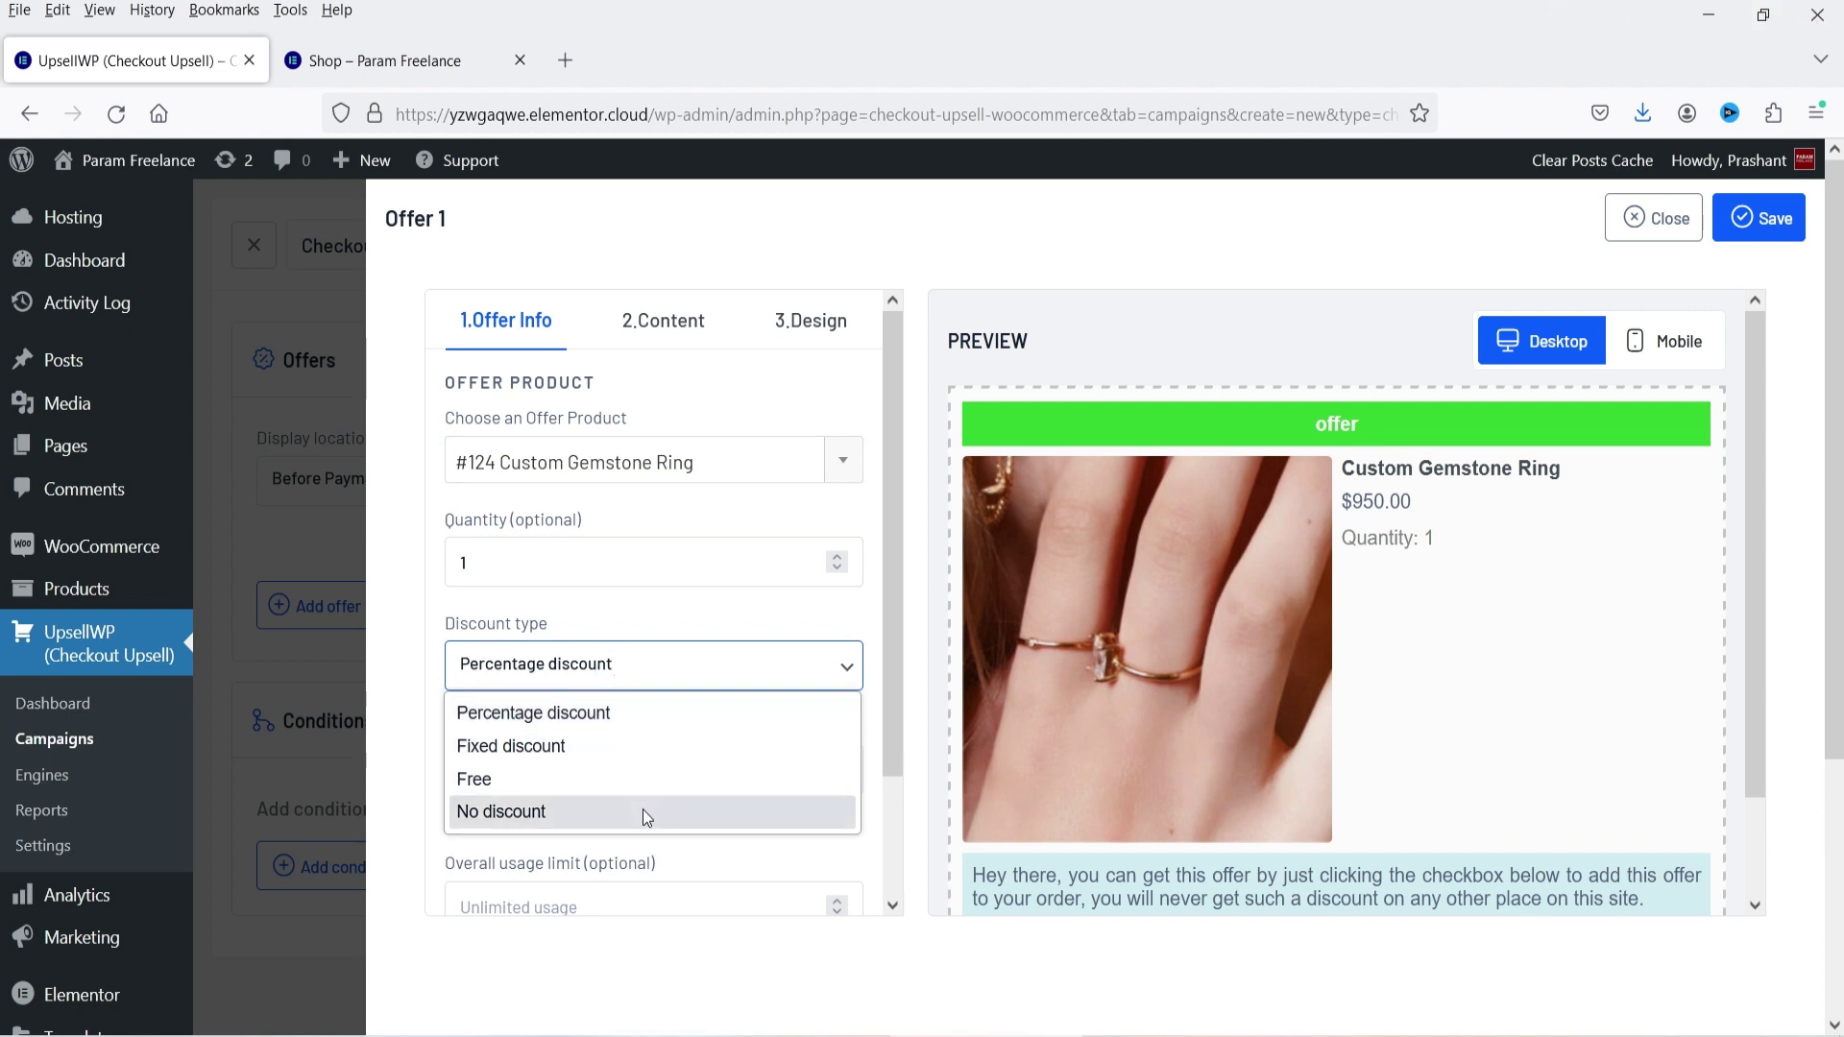
pyautogui.click(646, 713)
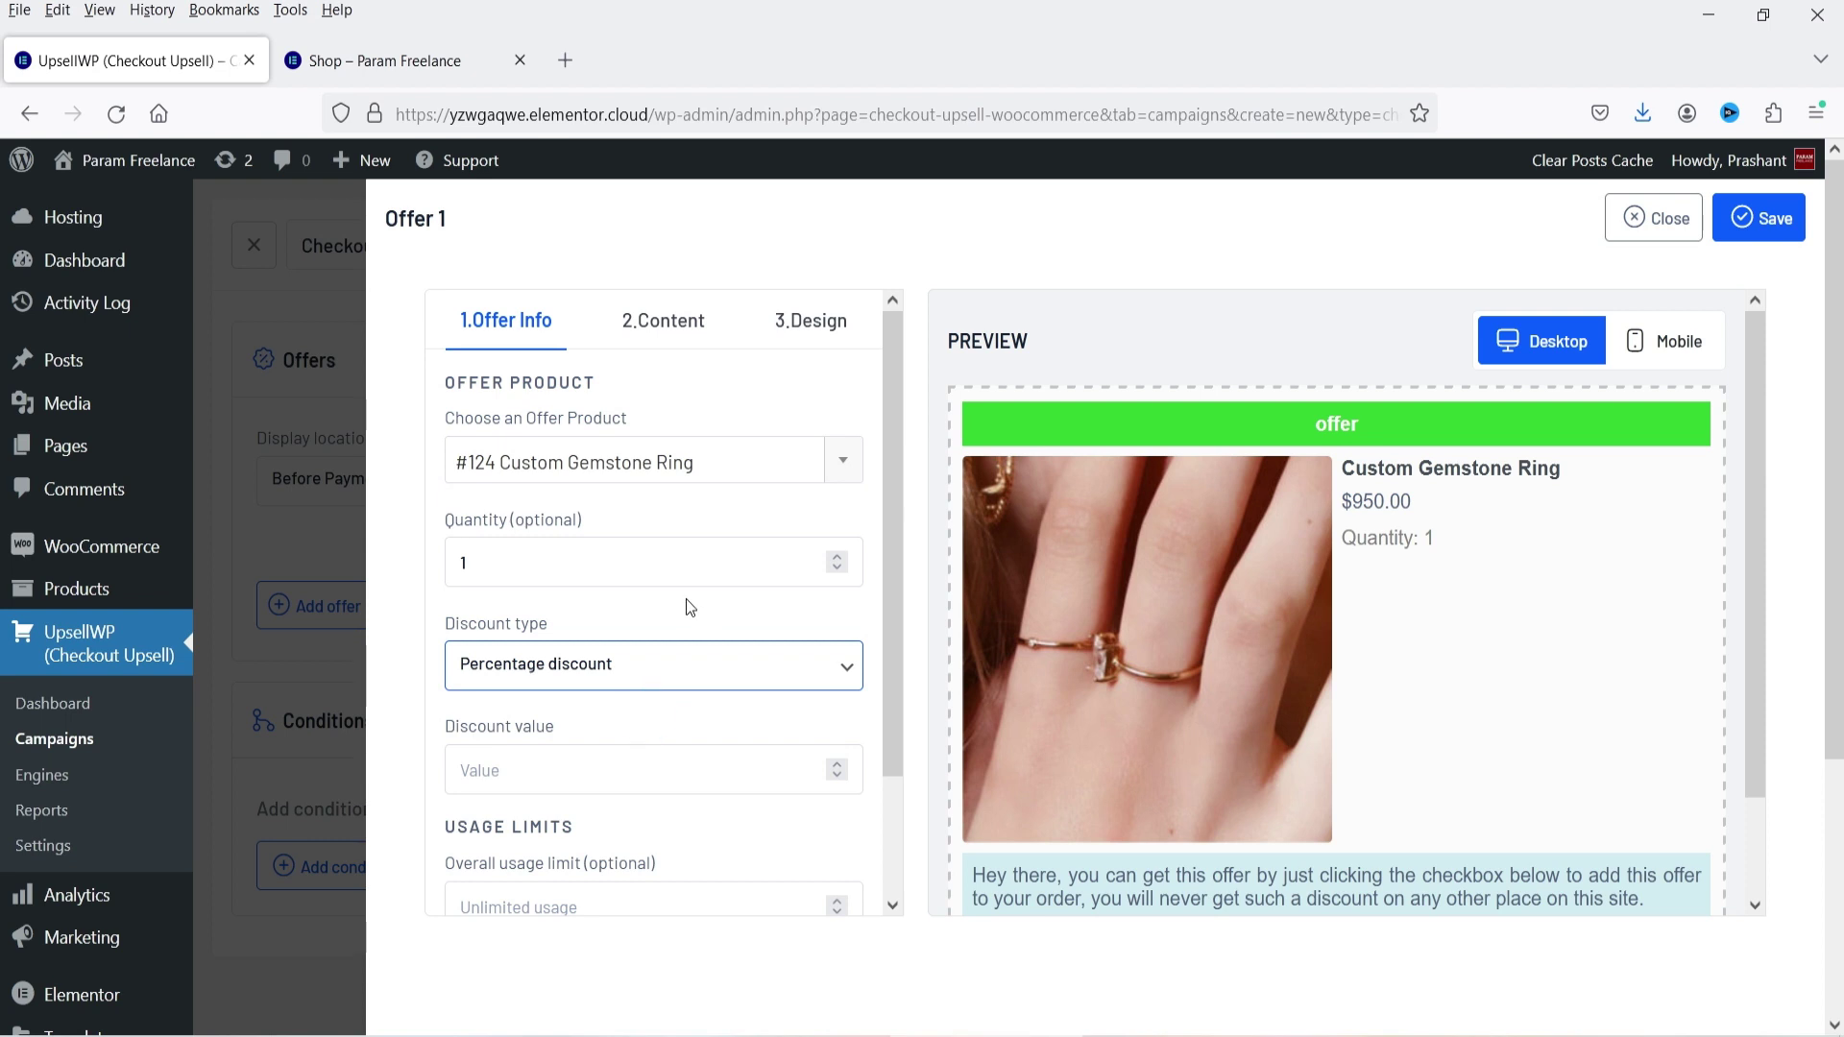
pyautogui.click(574, 774)
pyautogui.write('50')
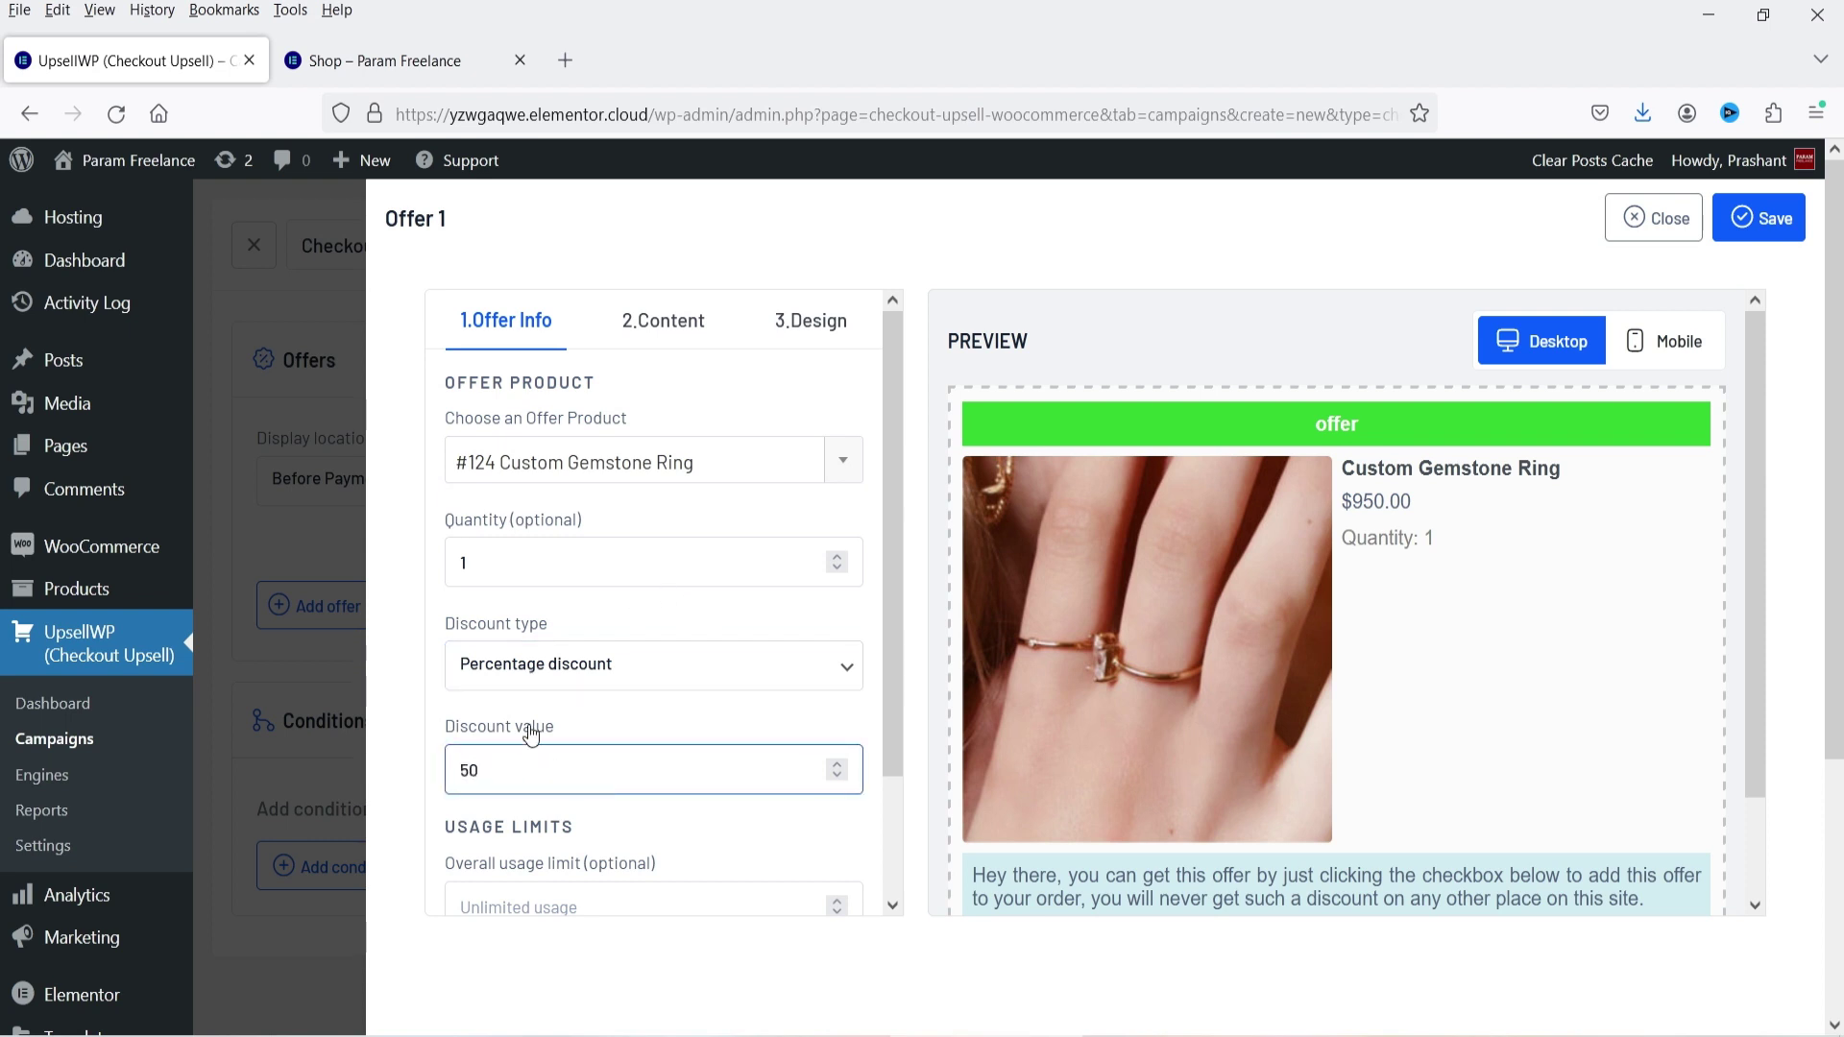
pyautogui.hotkey('ctrl', 'a')
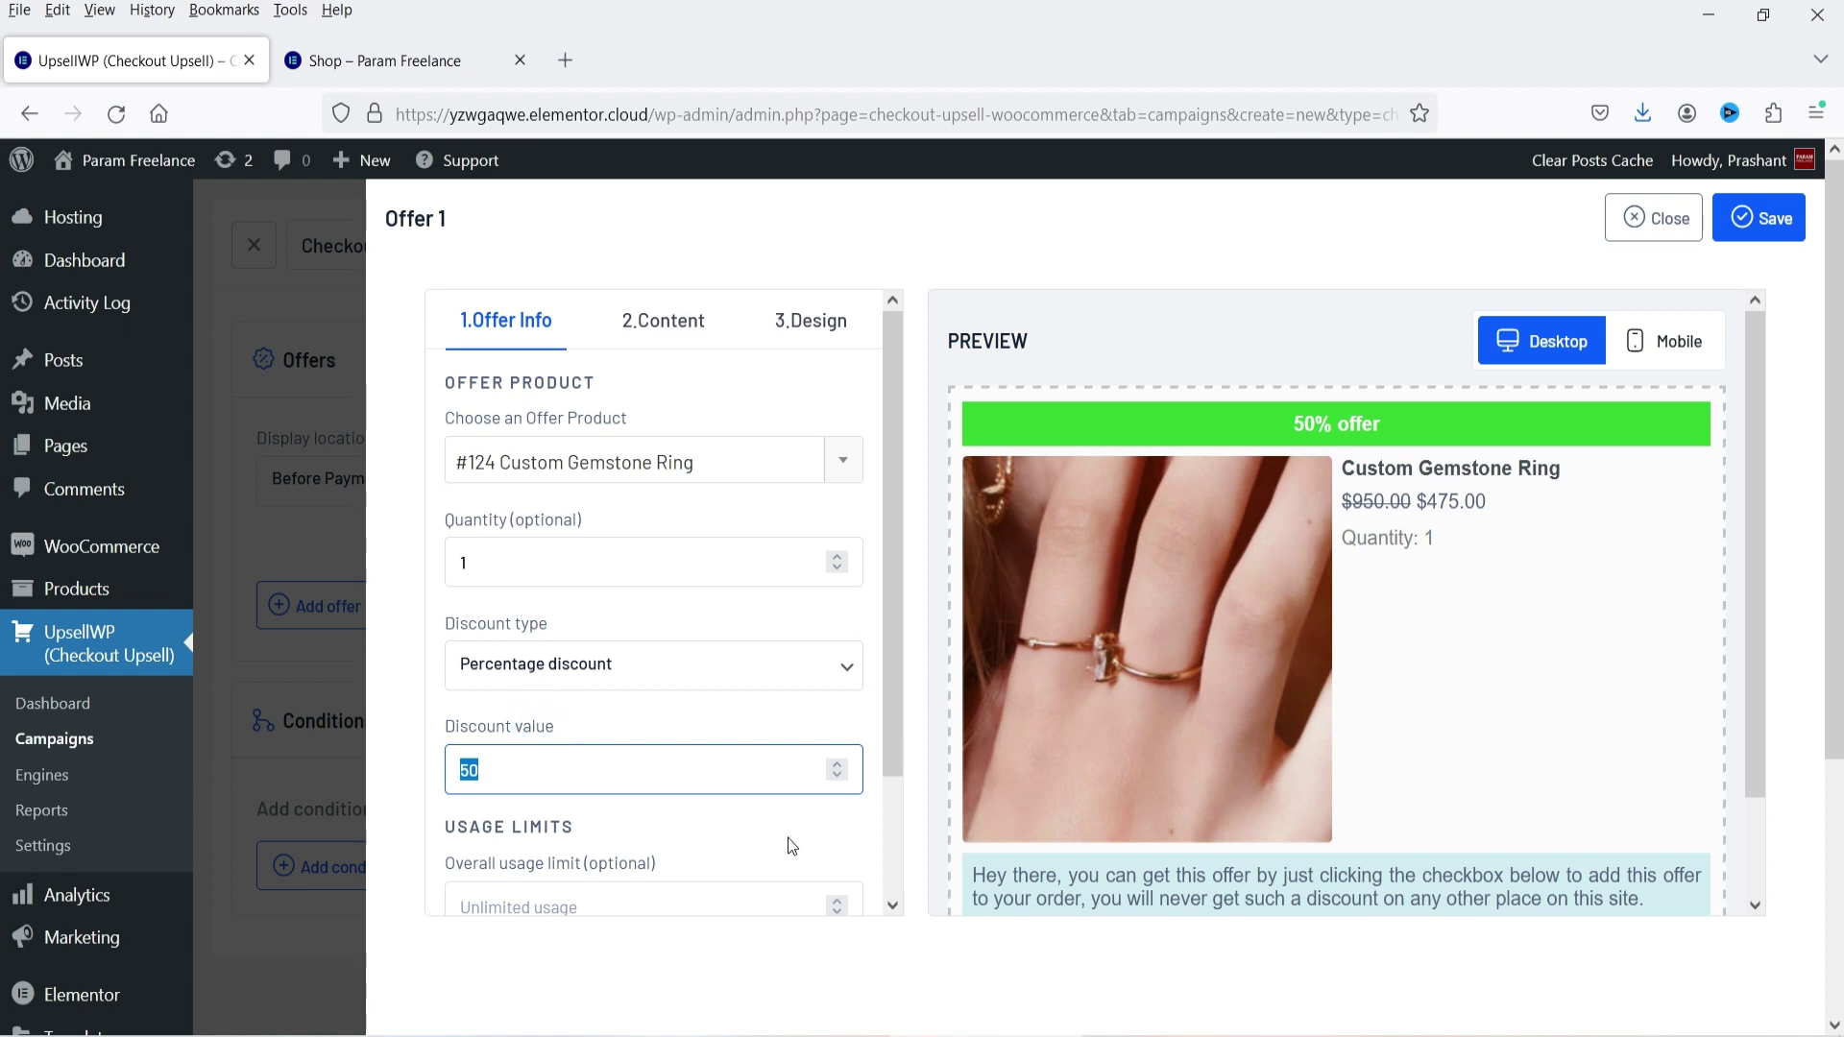
# Limit the offer's usage per customer to 1
pyautogui.scroll(-3, 593, 819)
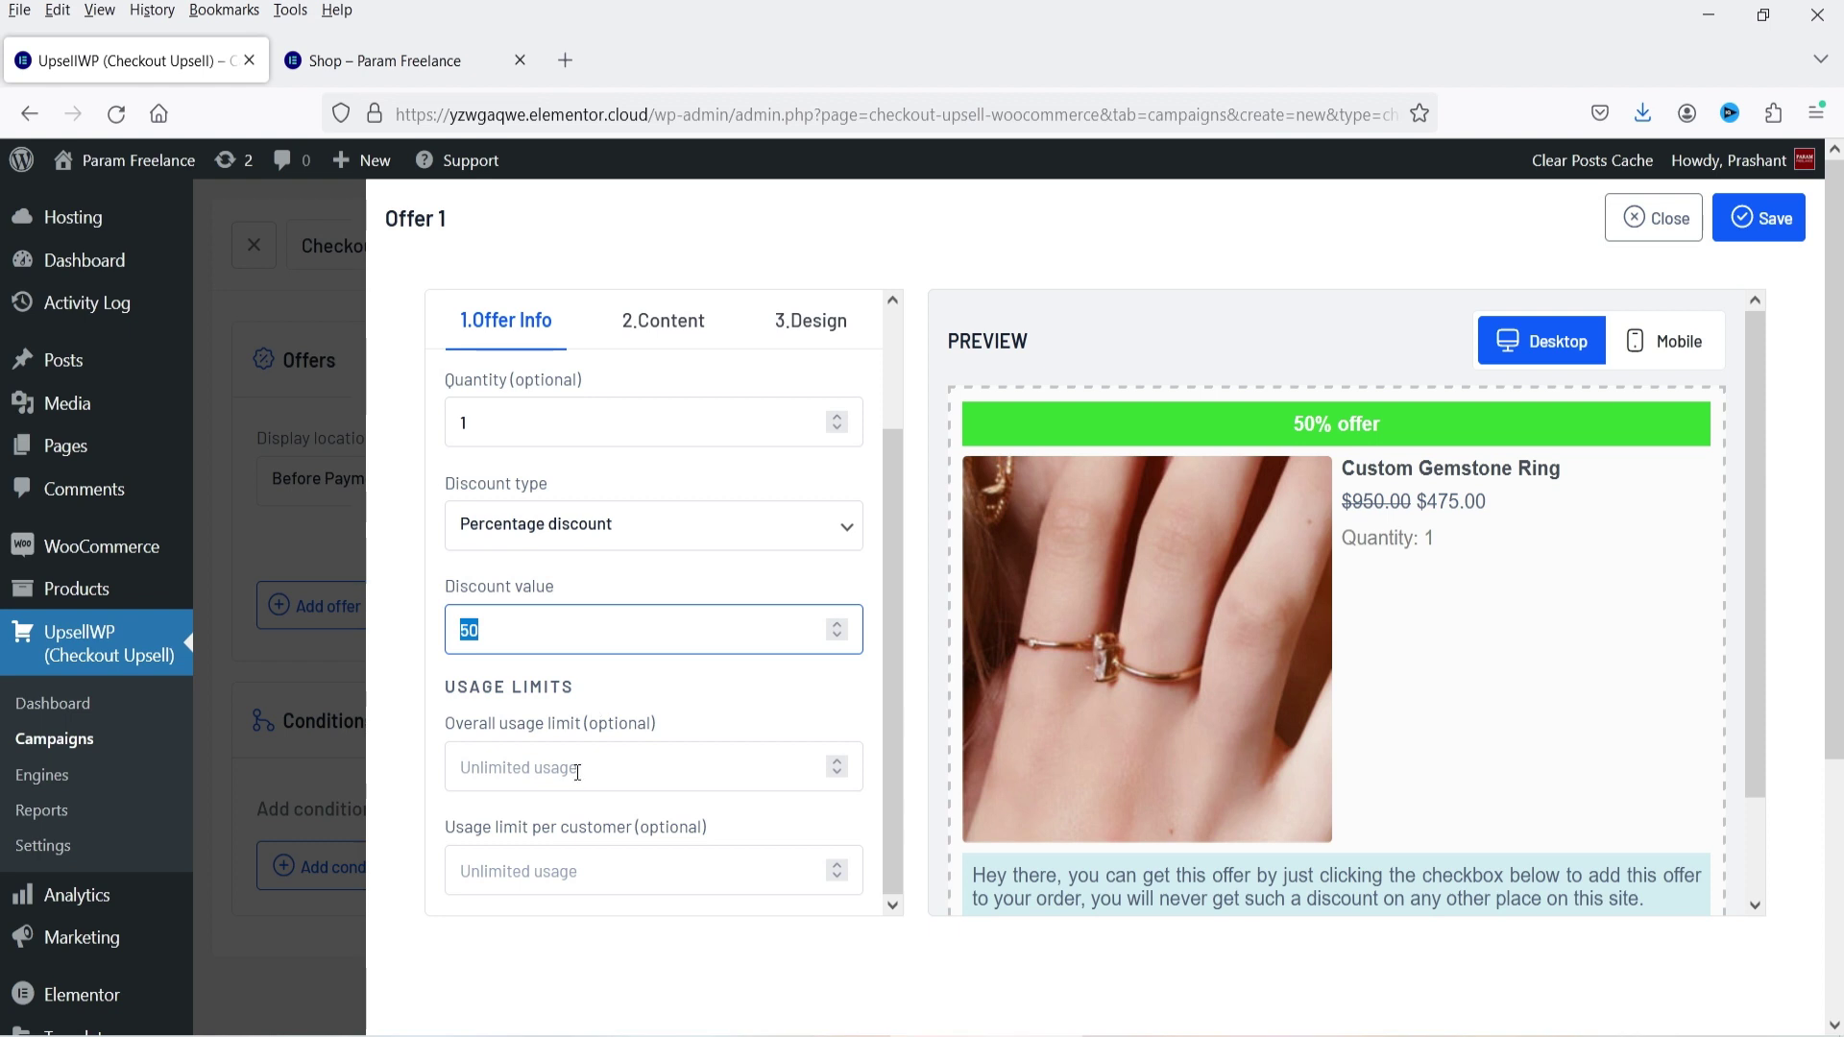
pyautogui.click(517, 877)
pyautogui.write('1')
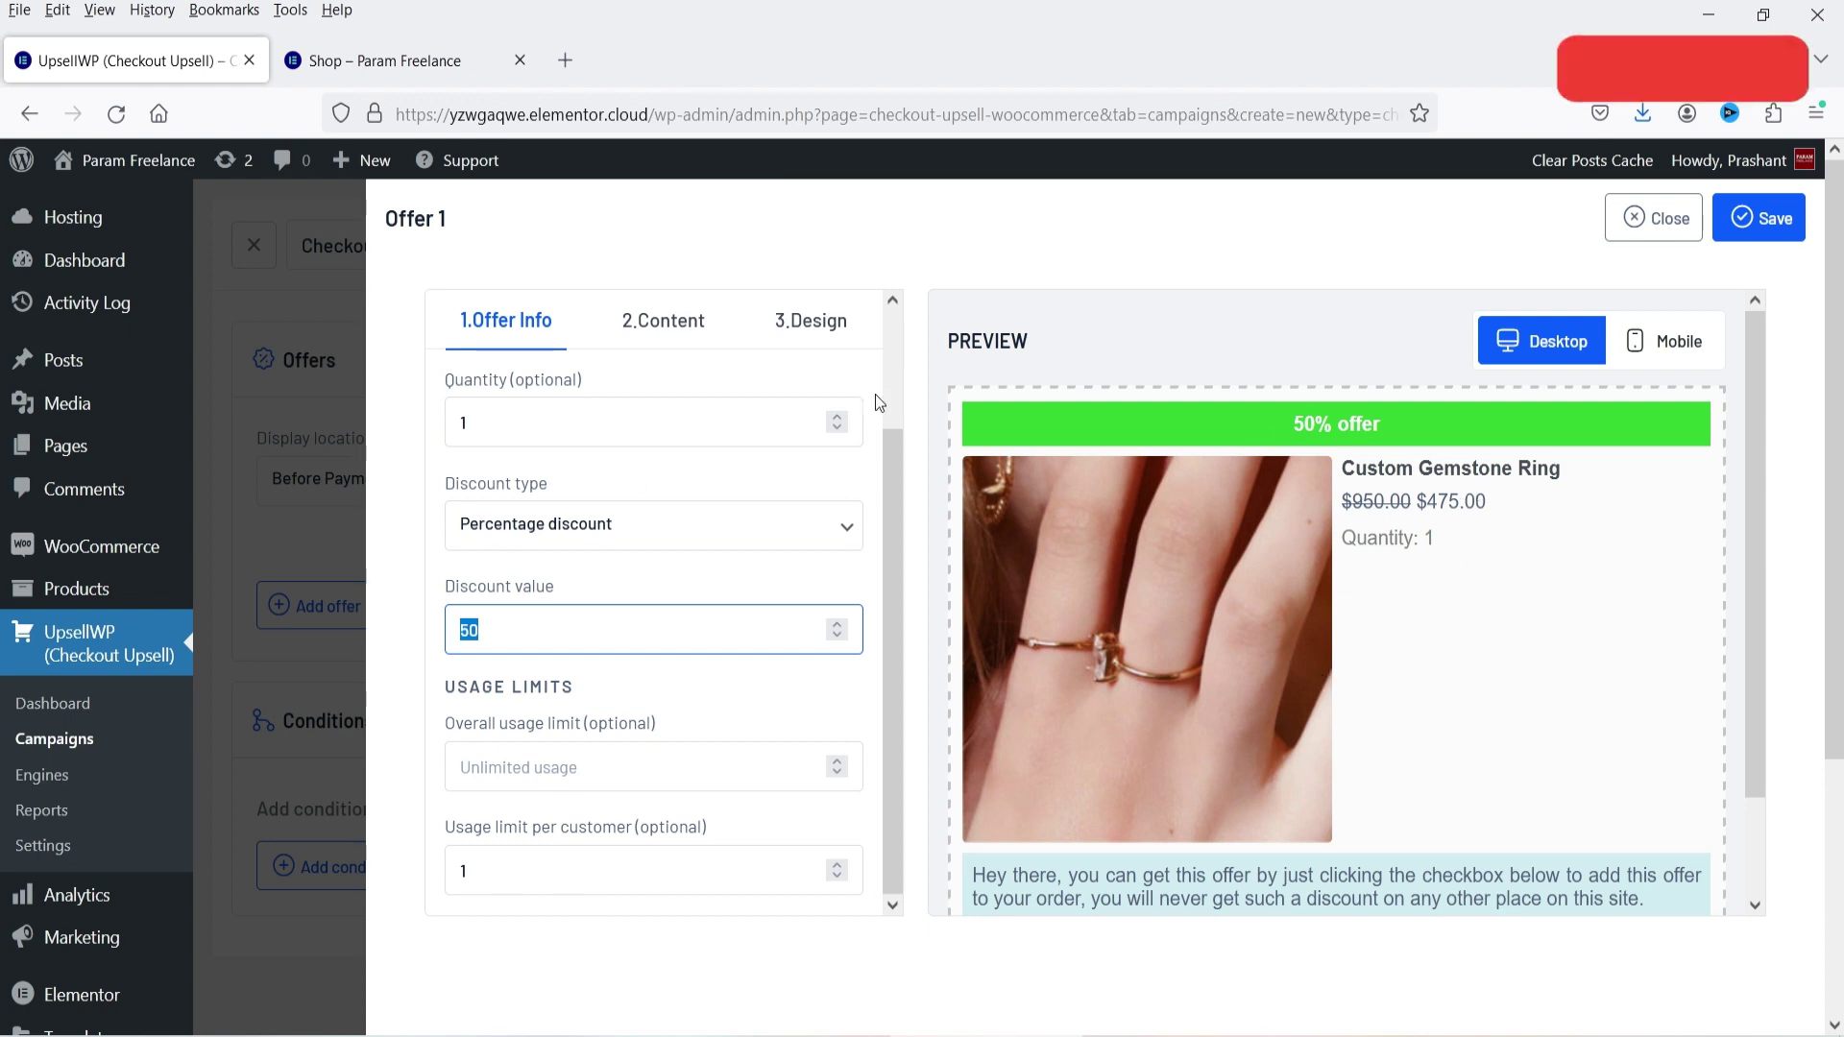
# Change the offer title in the content settings to "{discount} Offer Only For Today"
pyautogui.click(677, 327)
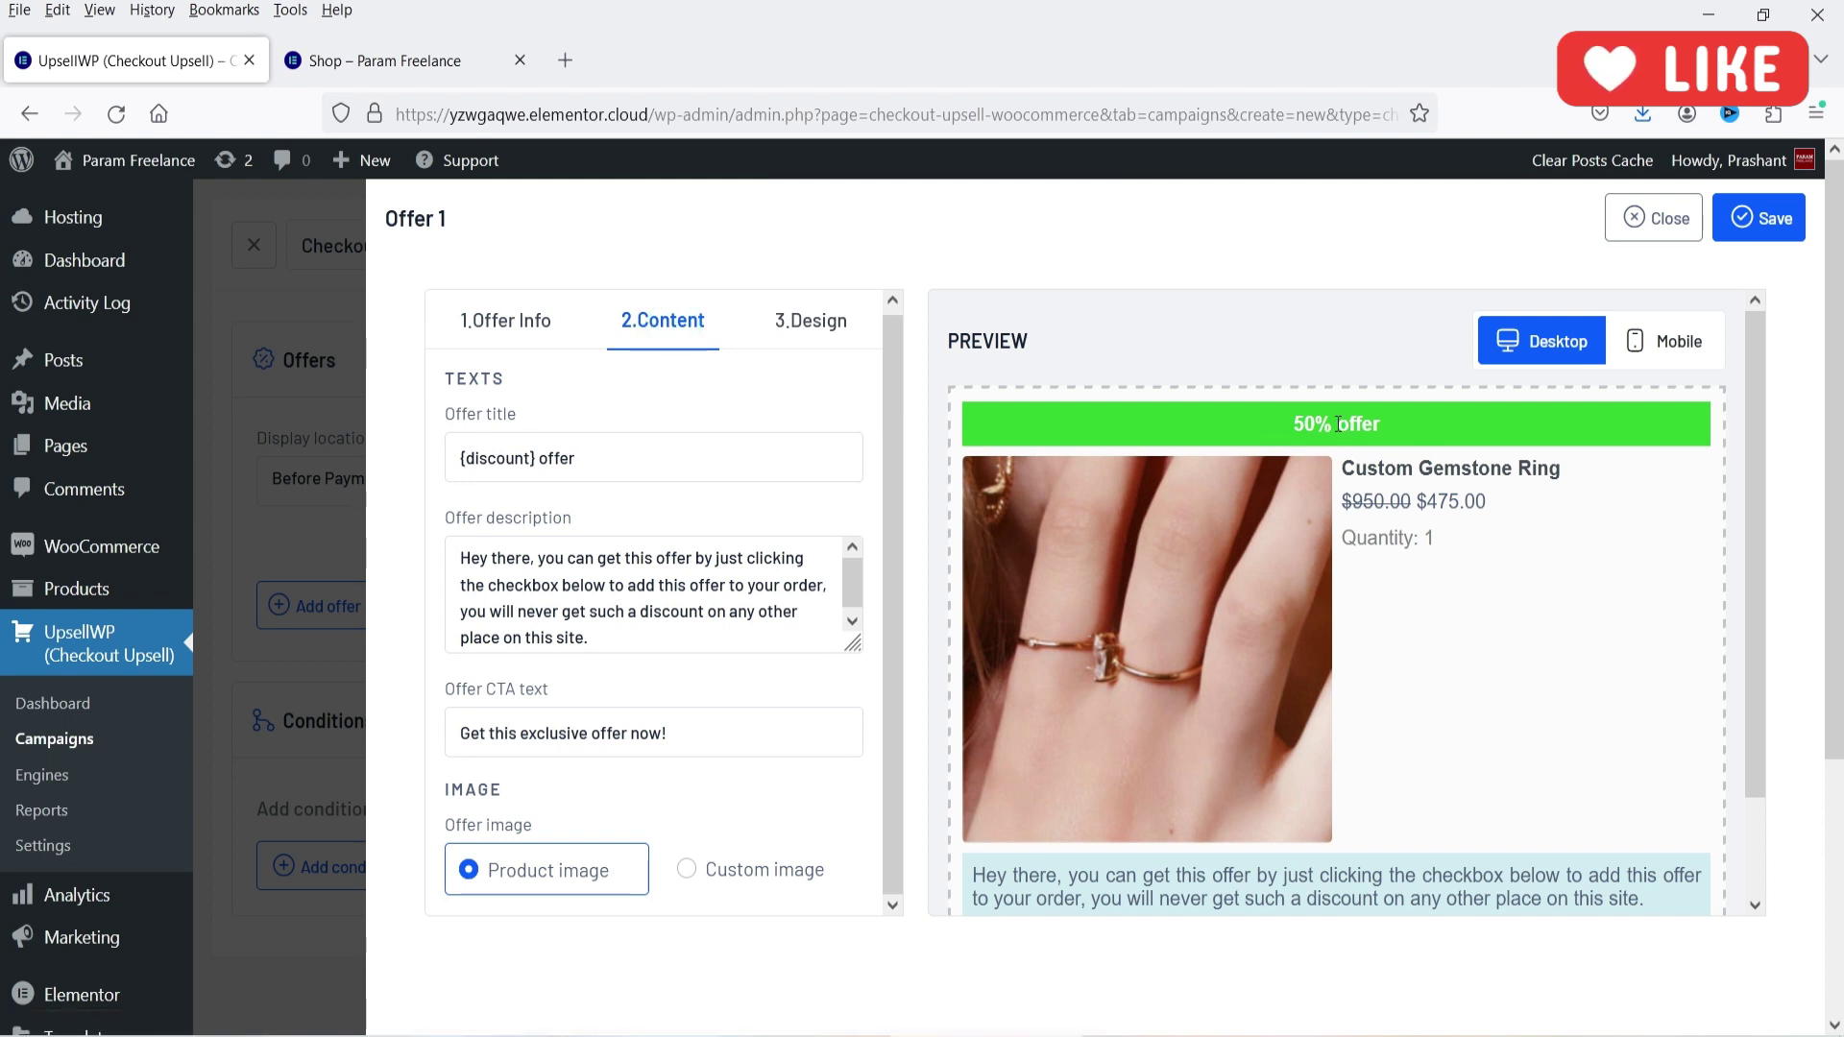
pyautogui.doubleClick(538, 458)
pyautogui.click(640, 466)
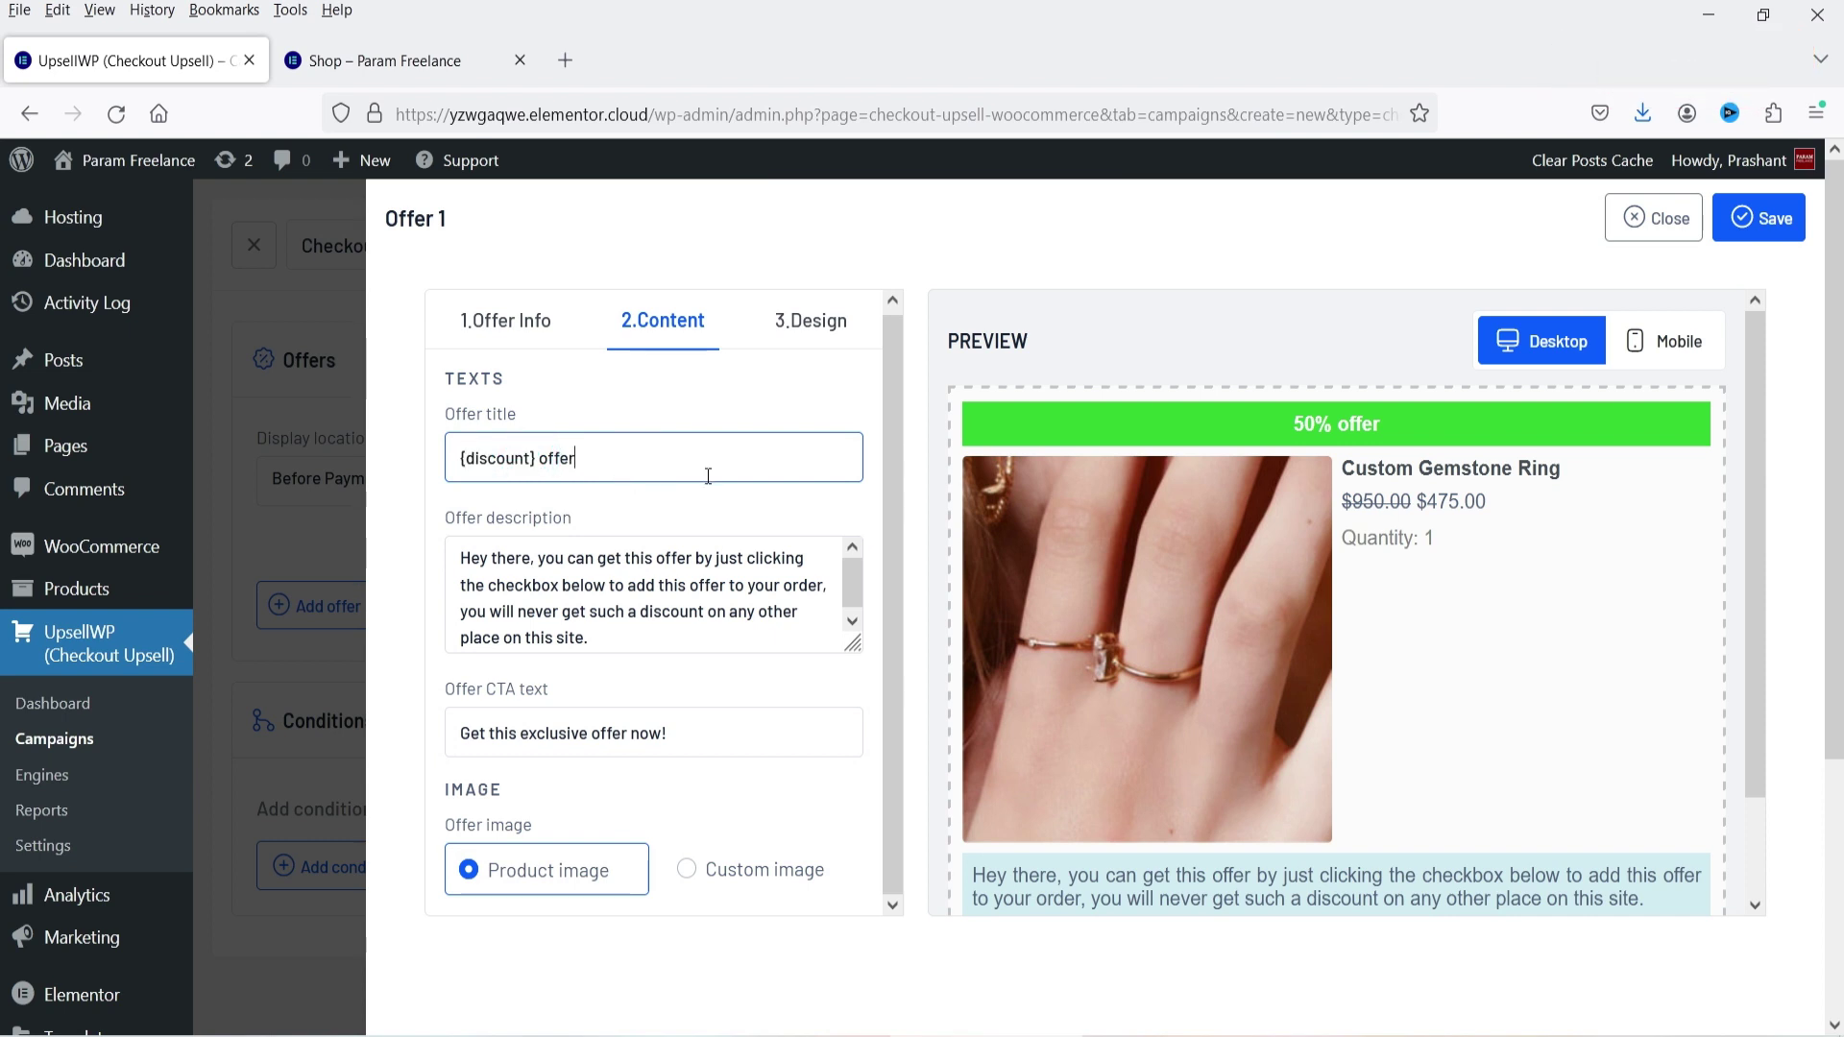
pyautogui.write('Only For Today')
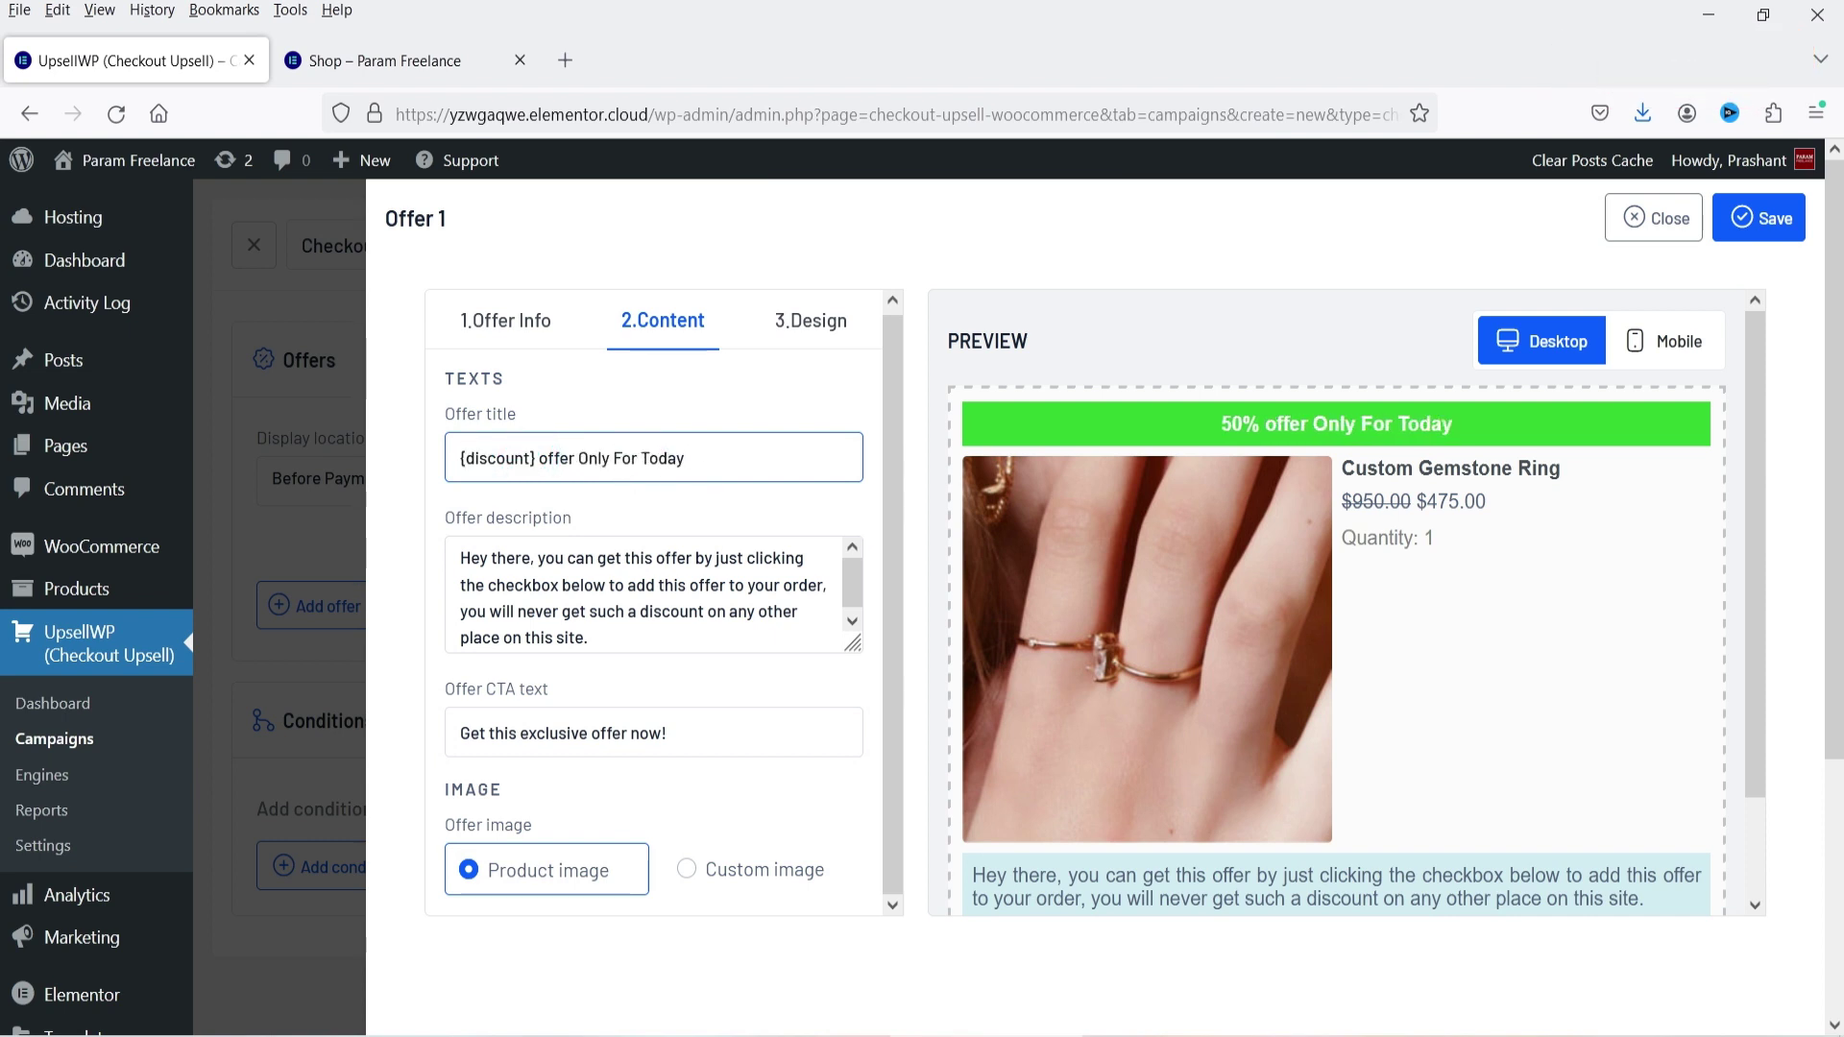
pyautogui.moveTo(539, 459); pyautogui.dragTo(544, 459)
pyautogui.write('O')
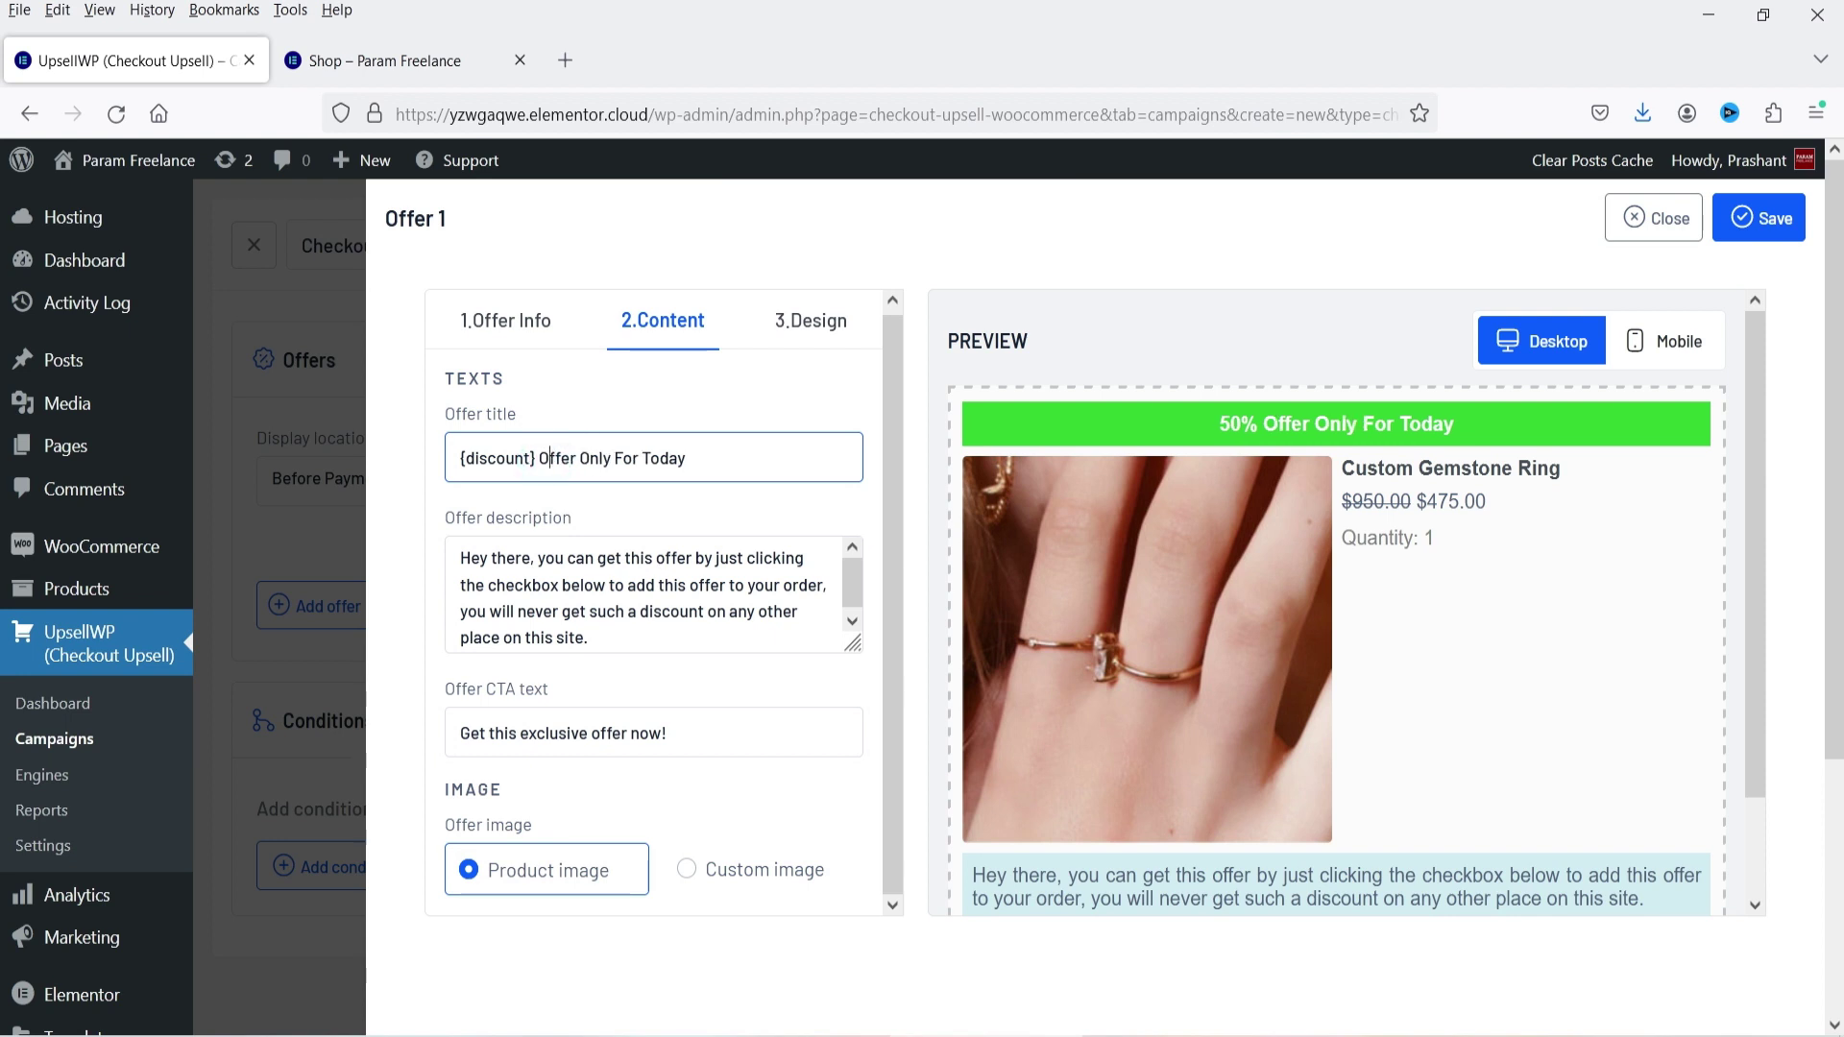
# Review the offer description, the call-to-action text and the custom image option, keeping the product image for the offer
pyautogui.click(514, 612)
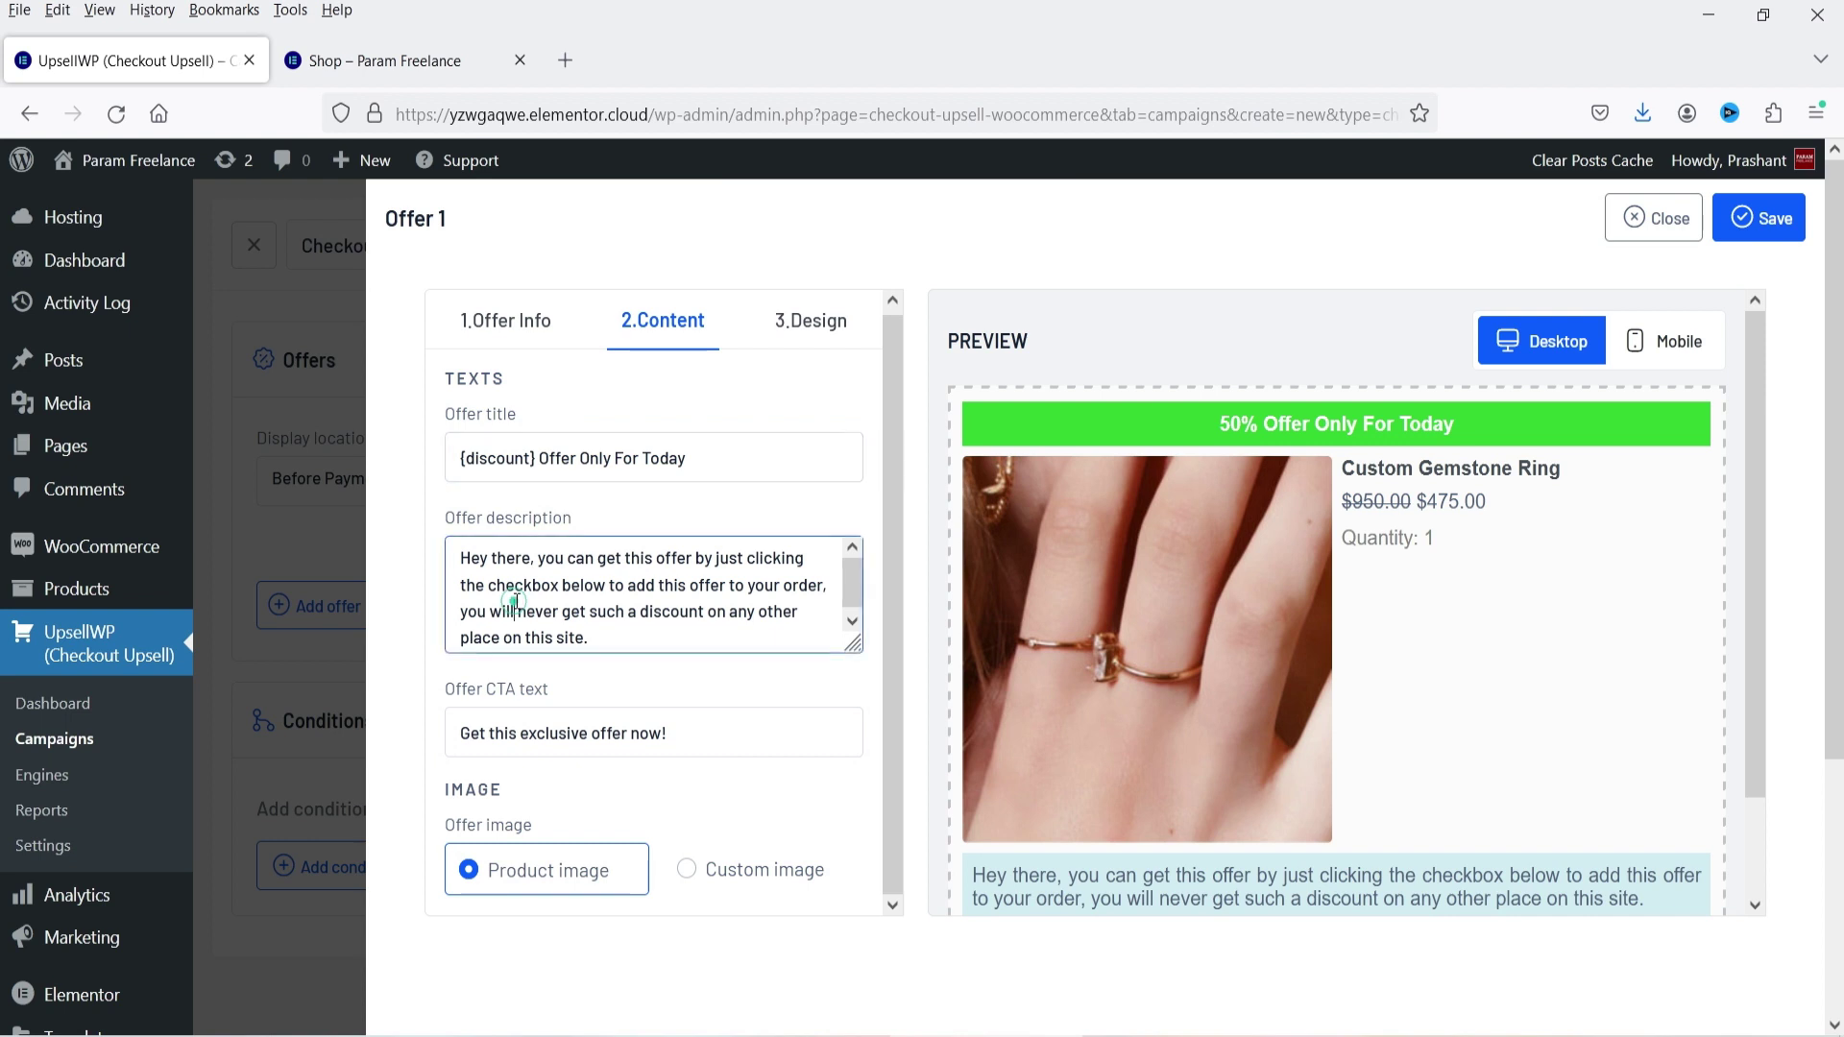
pyautogui.click(616, 586)
pyautogui.scroll(-1, 1633, 711)
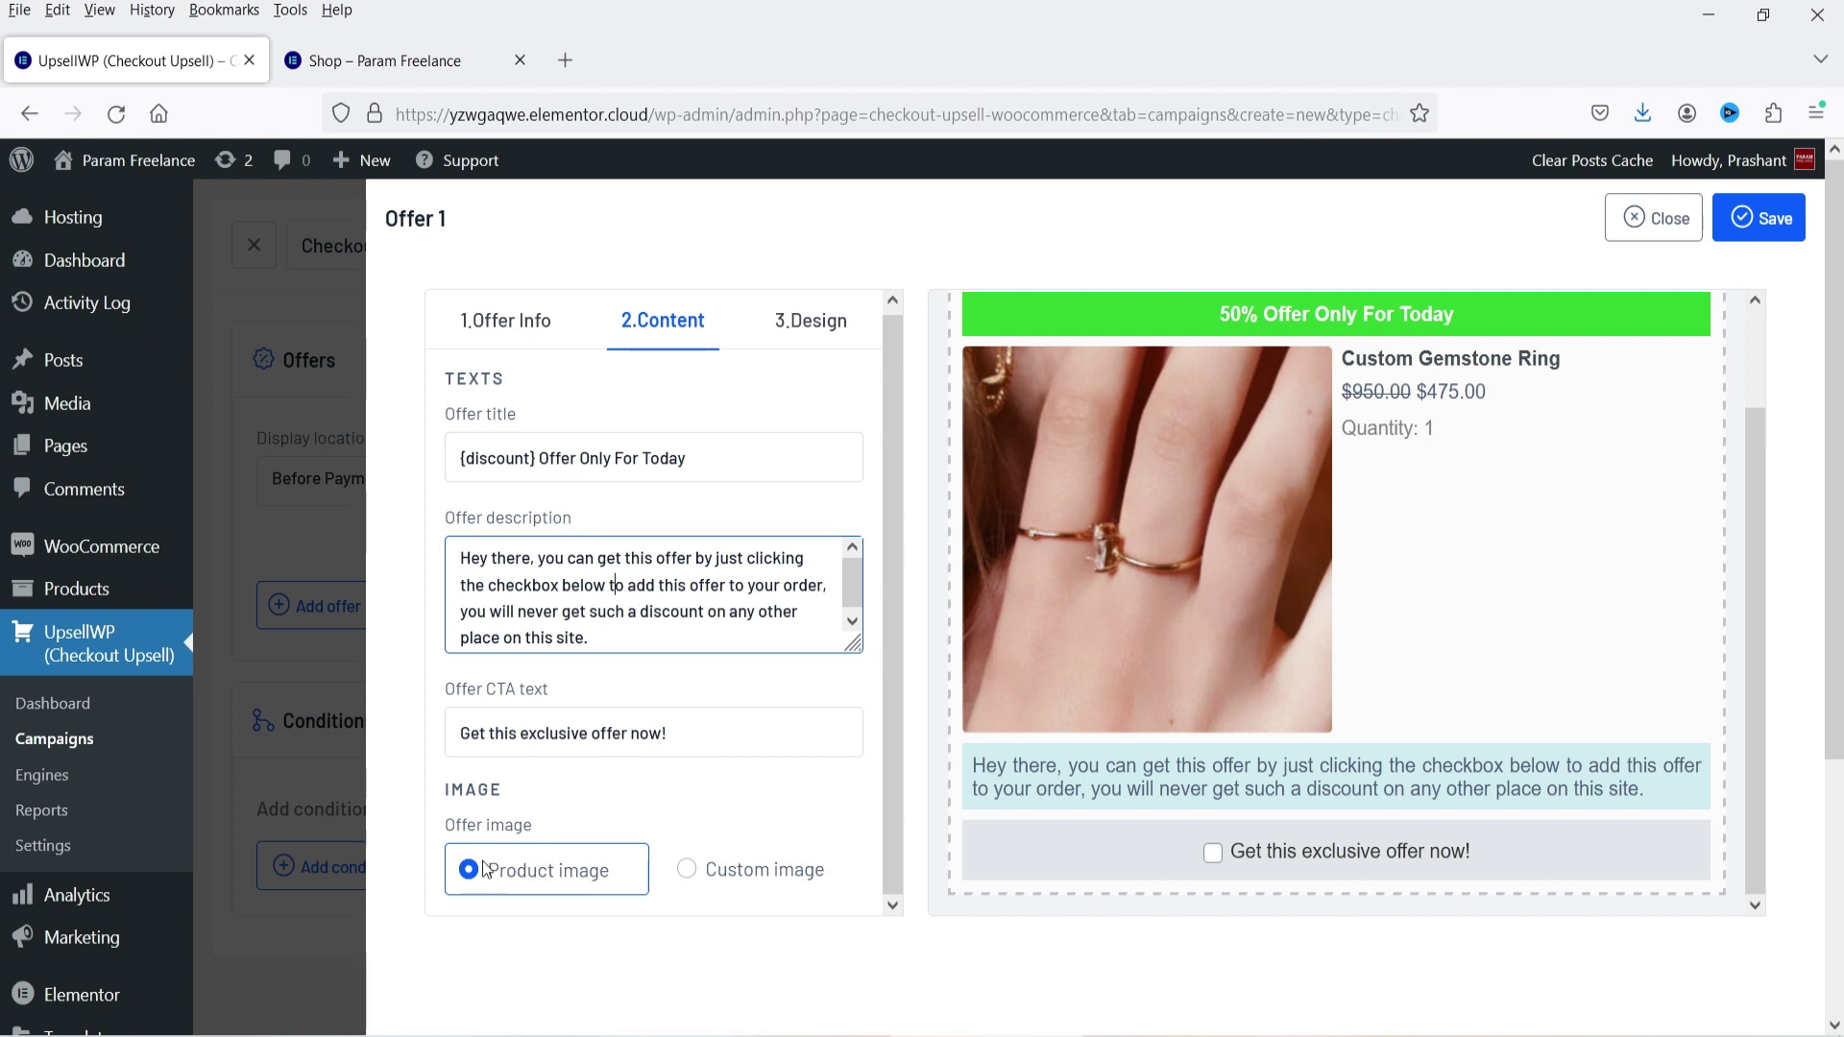
pyautogui.scroll(-4, 722, 780)
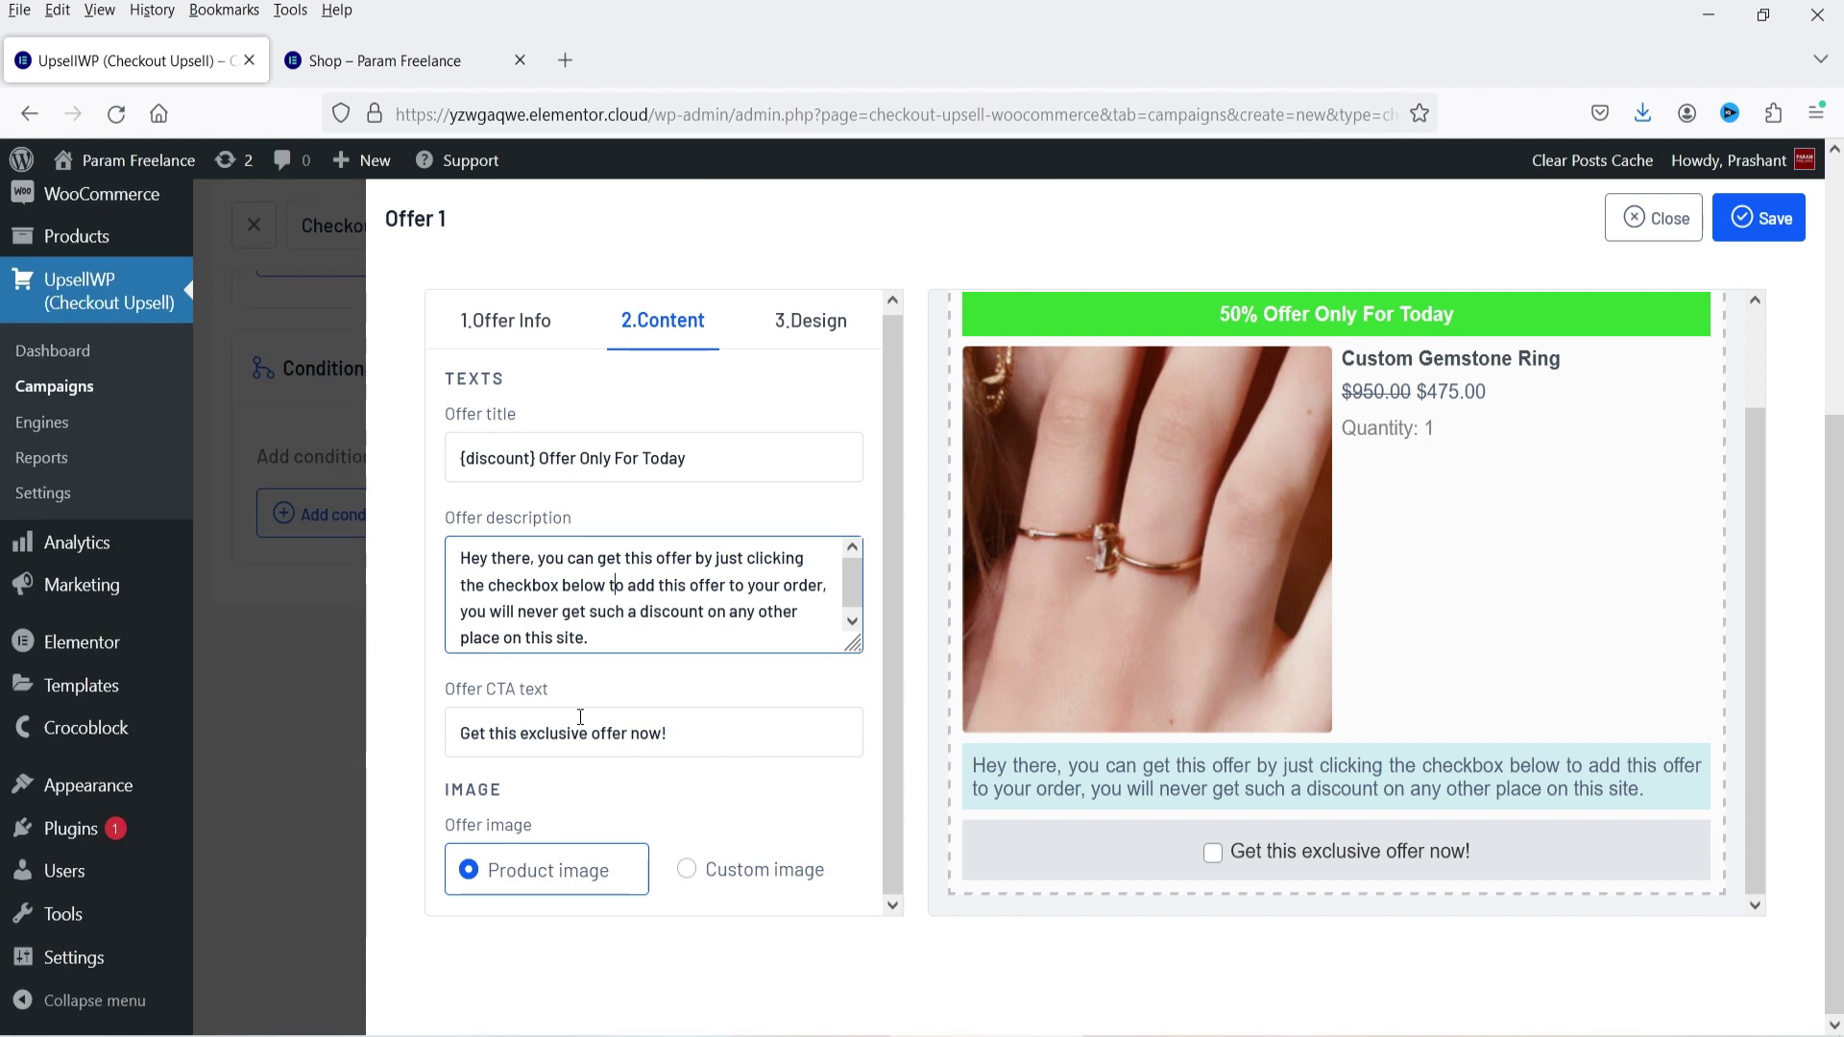
pyautogui.scroll(4, 567, 768)
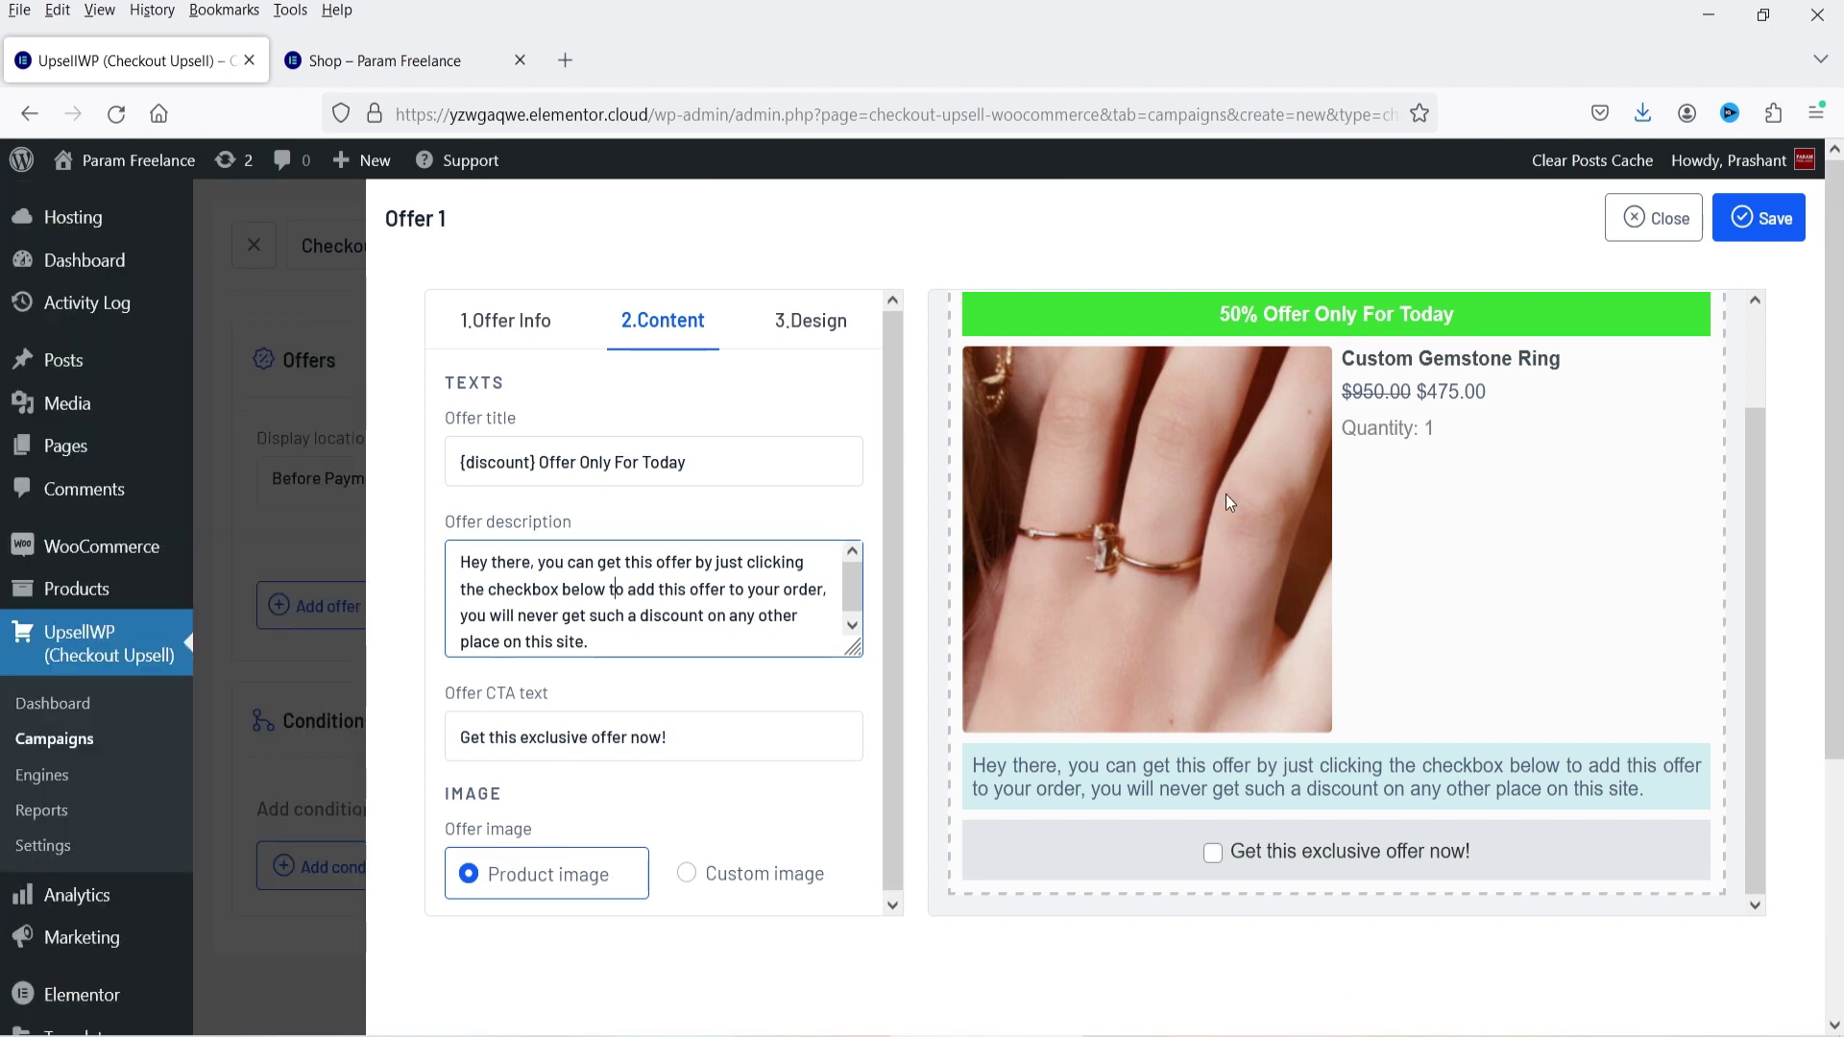
pyautogui.click(688, 875)
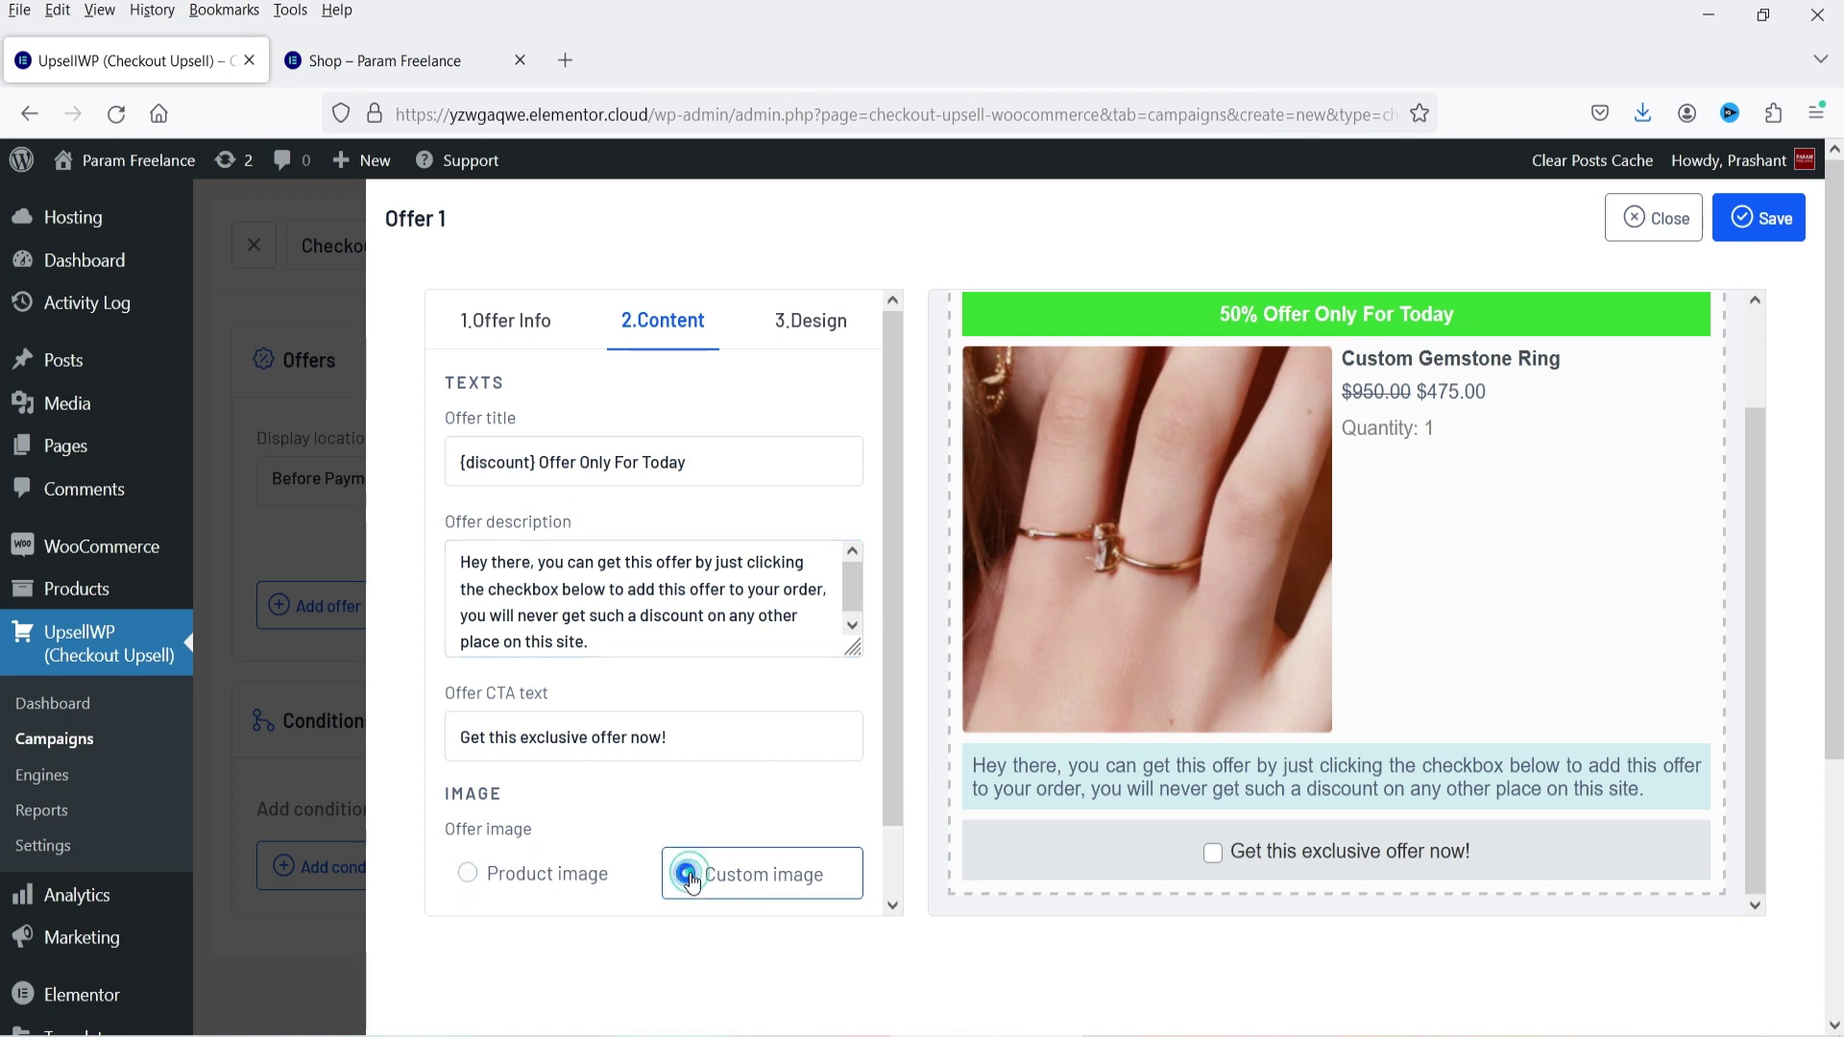
pyautogui.scroll(-1, 802, 679)
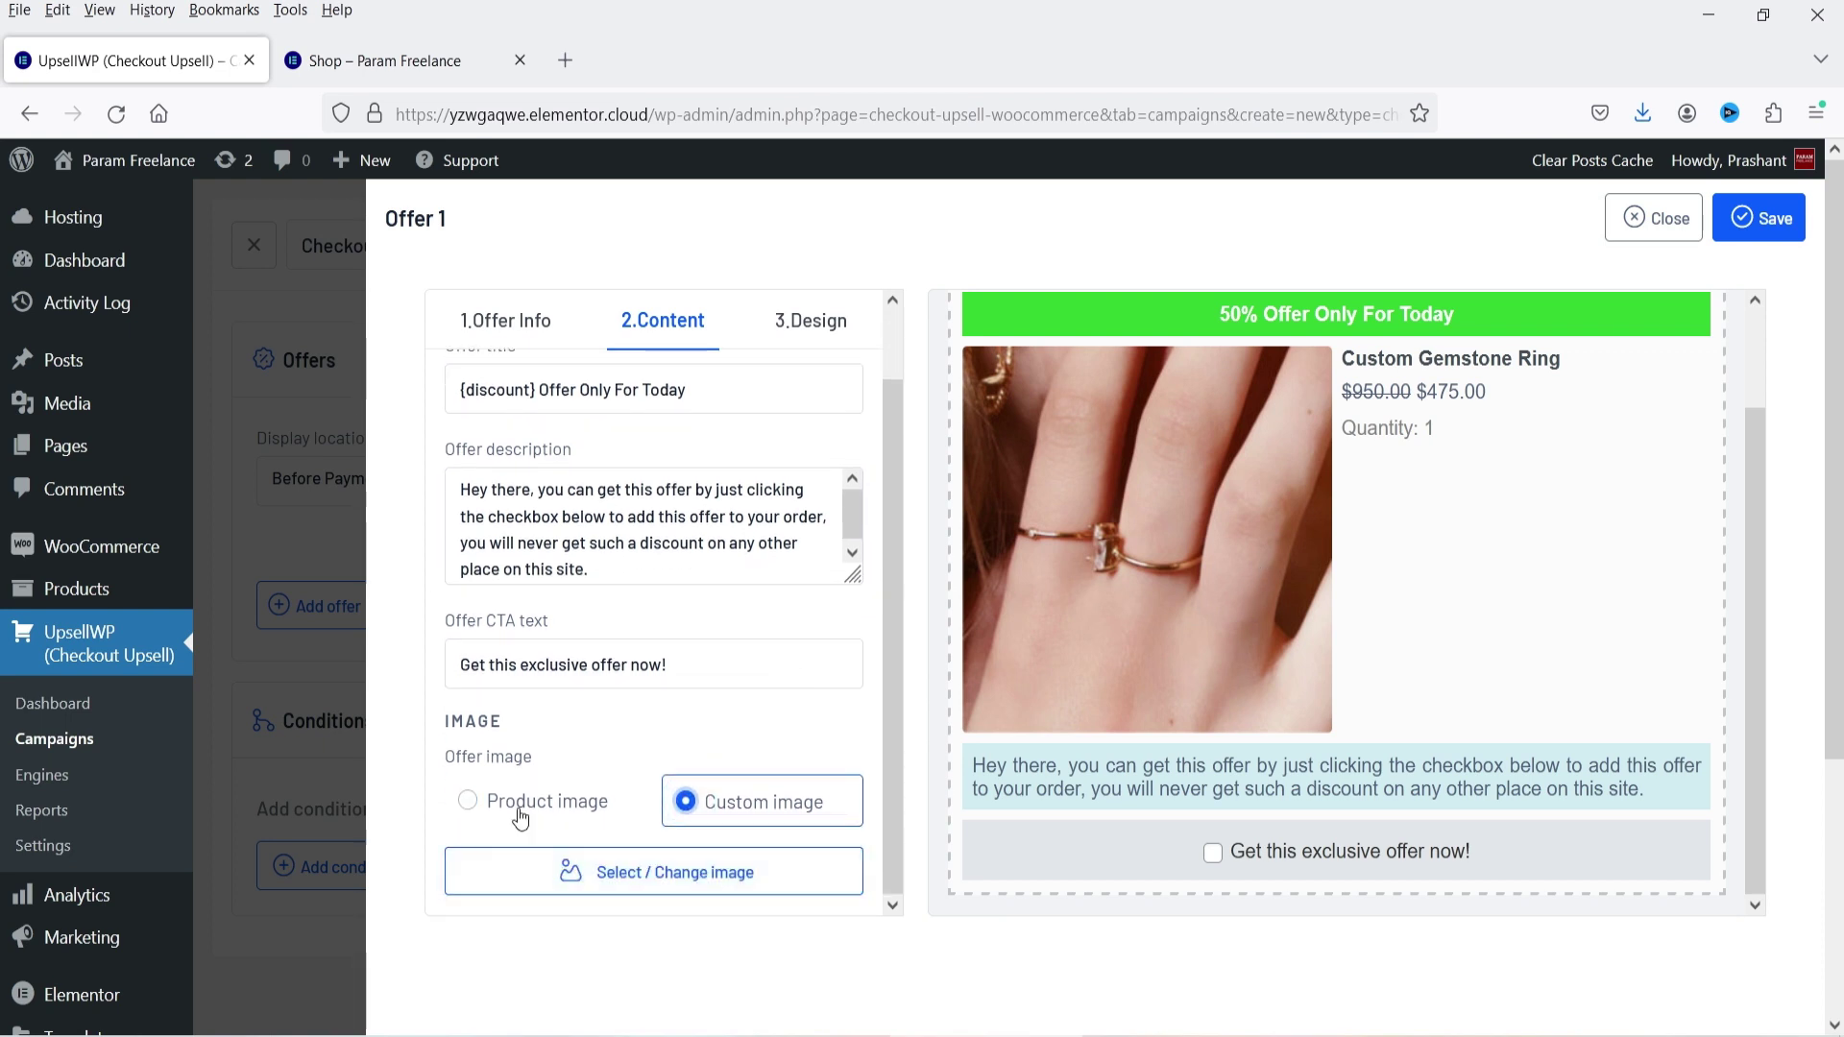
pyautogui.click(468, 801)
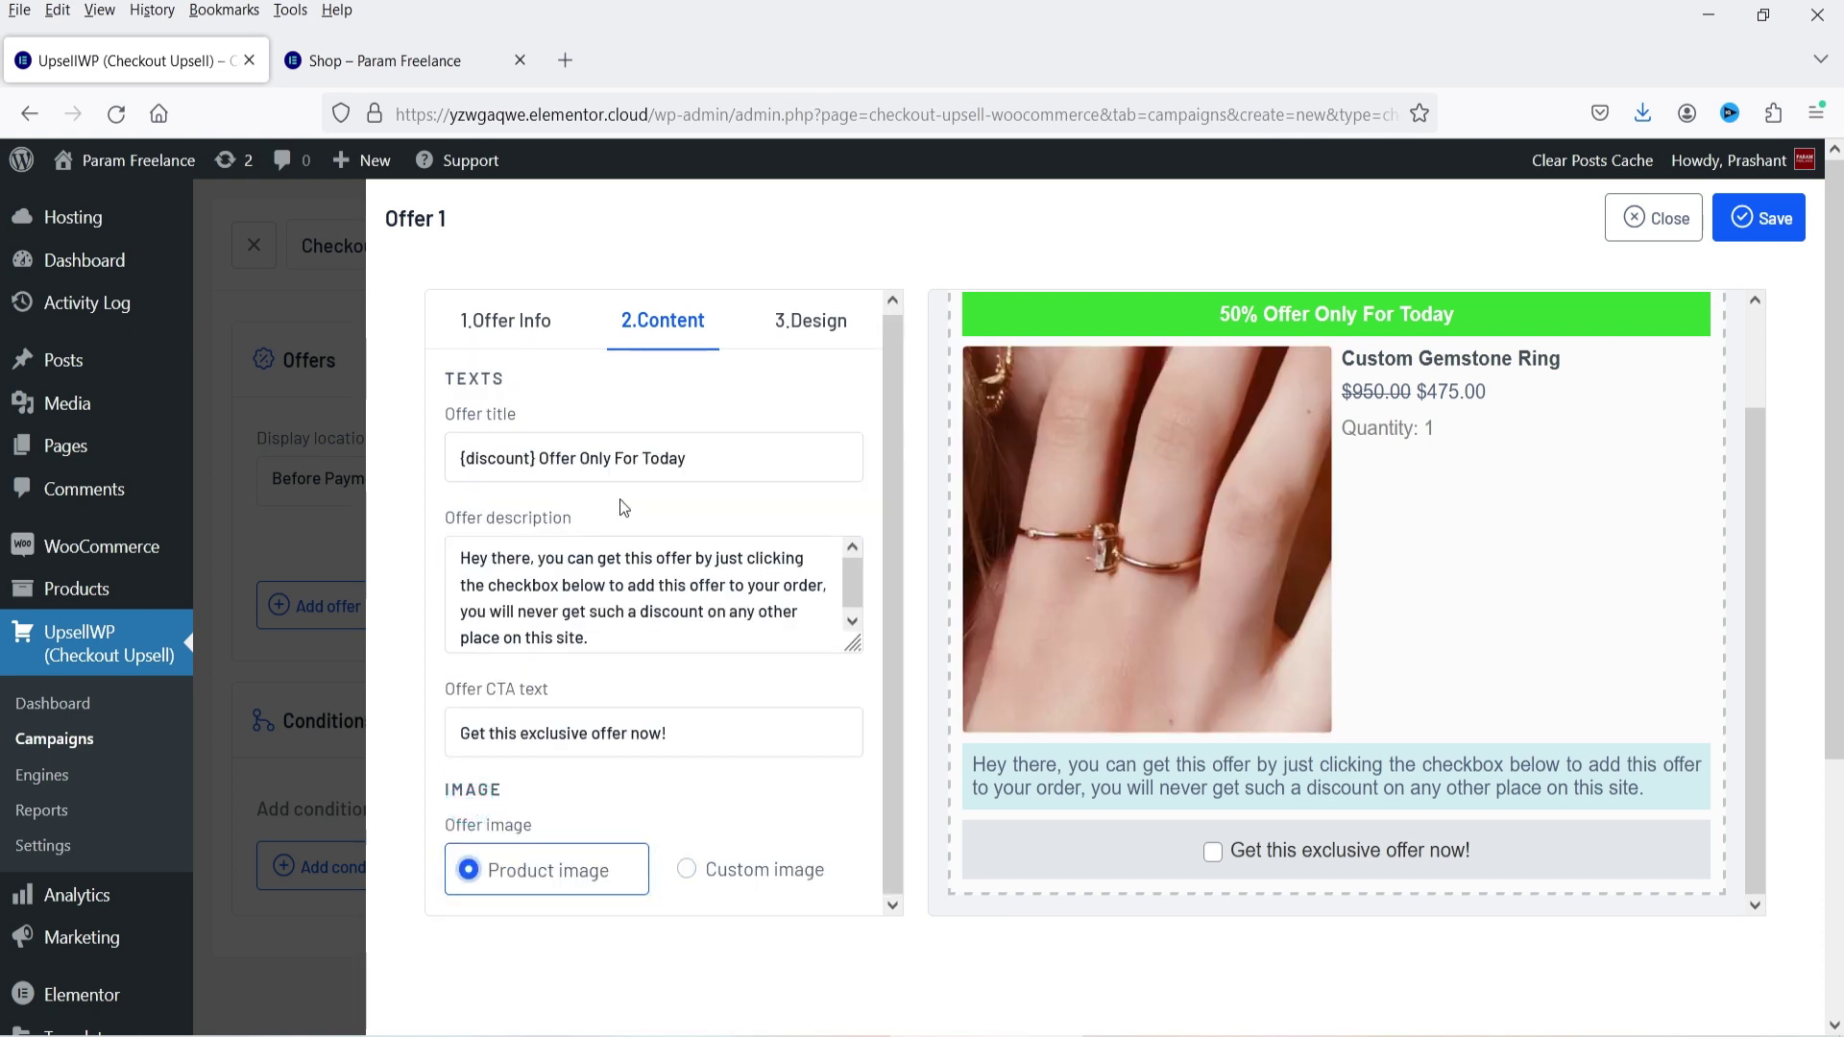
# Browse the available offer templates in the design settings and apply offer/template-5-wide
pyautogui.click(796, 332)
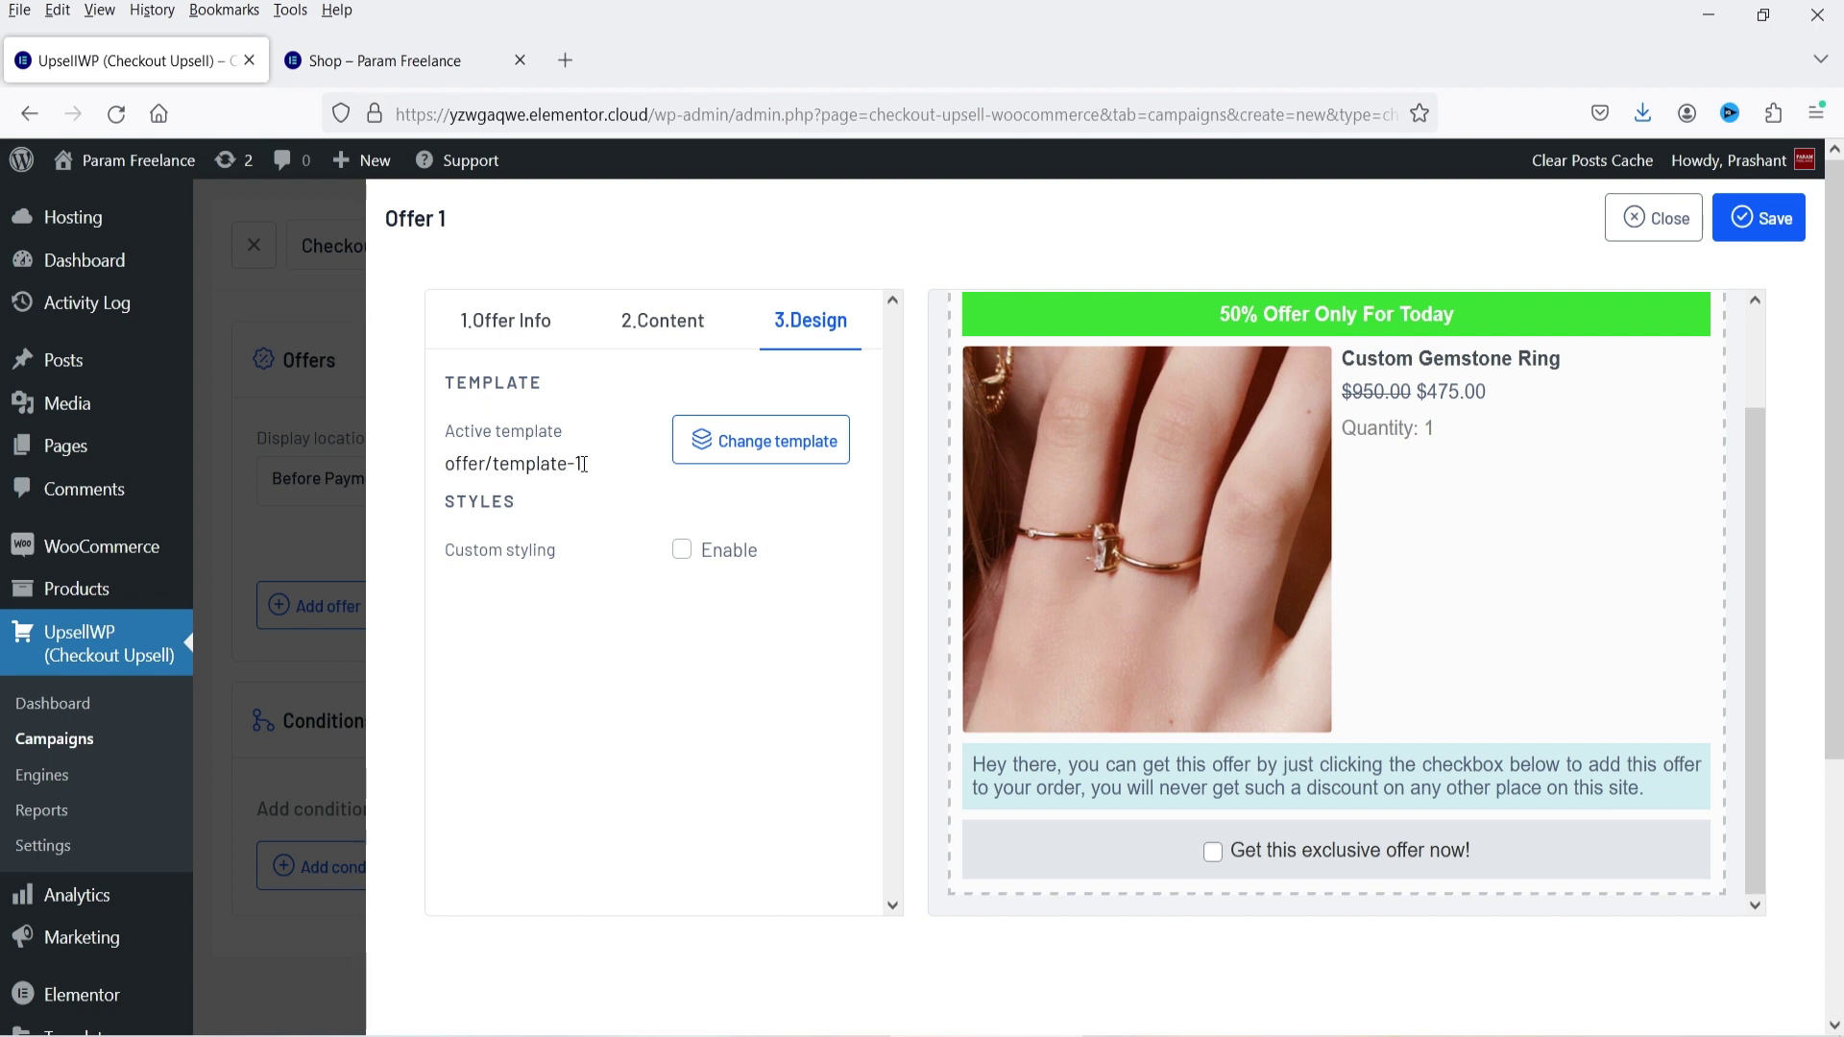
pyautogui.click(764, 471)
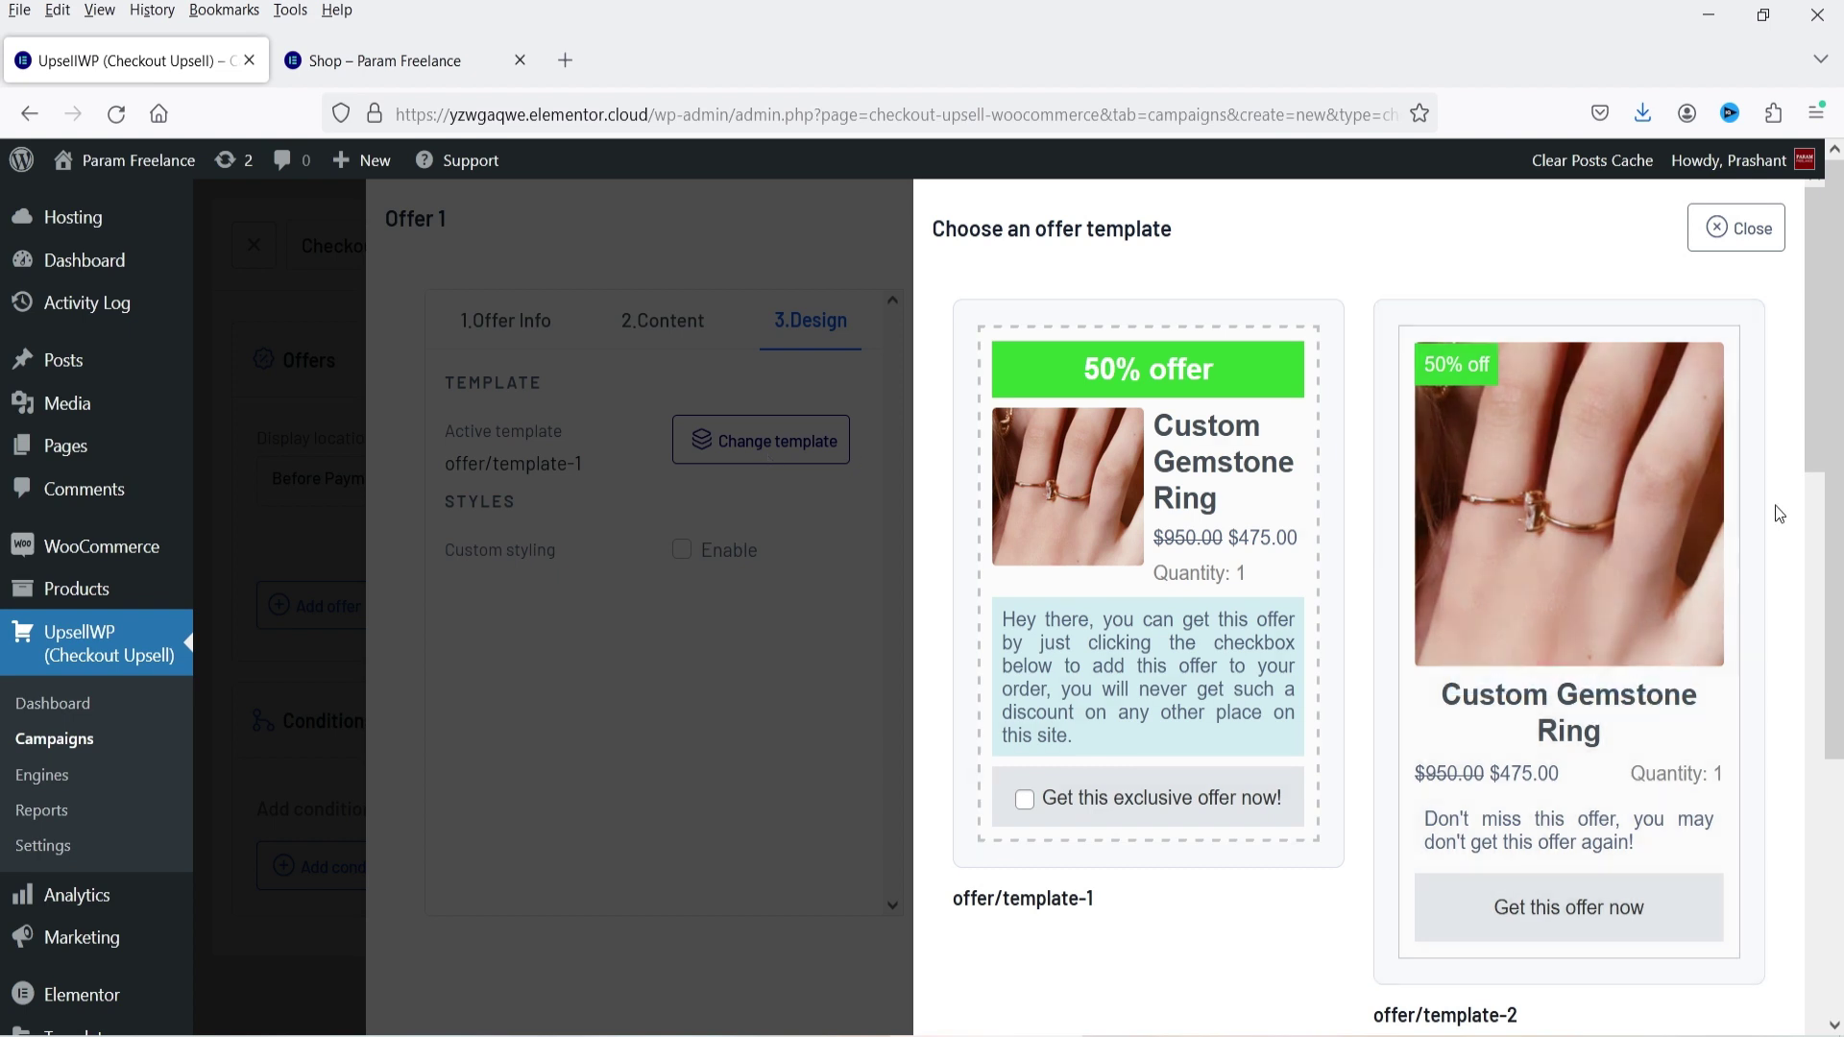
pyautogui.moveTo(1502, 481)
pyautogui.scroll(-6, 1636, 473)
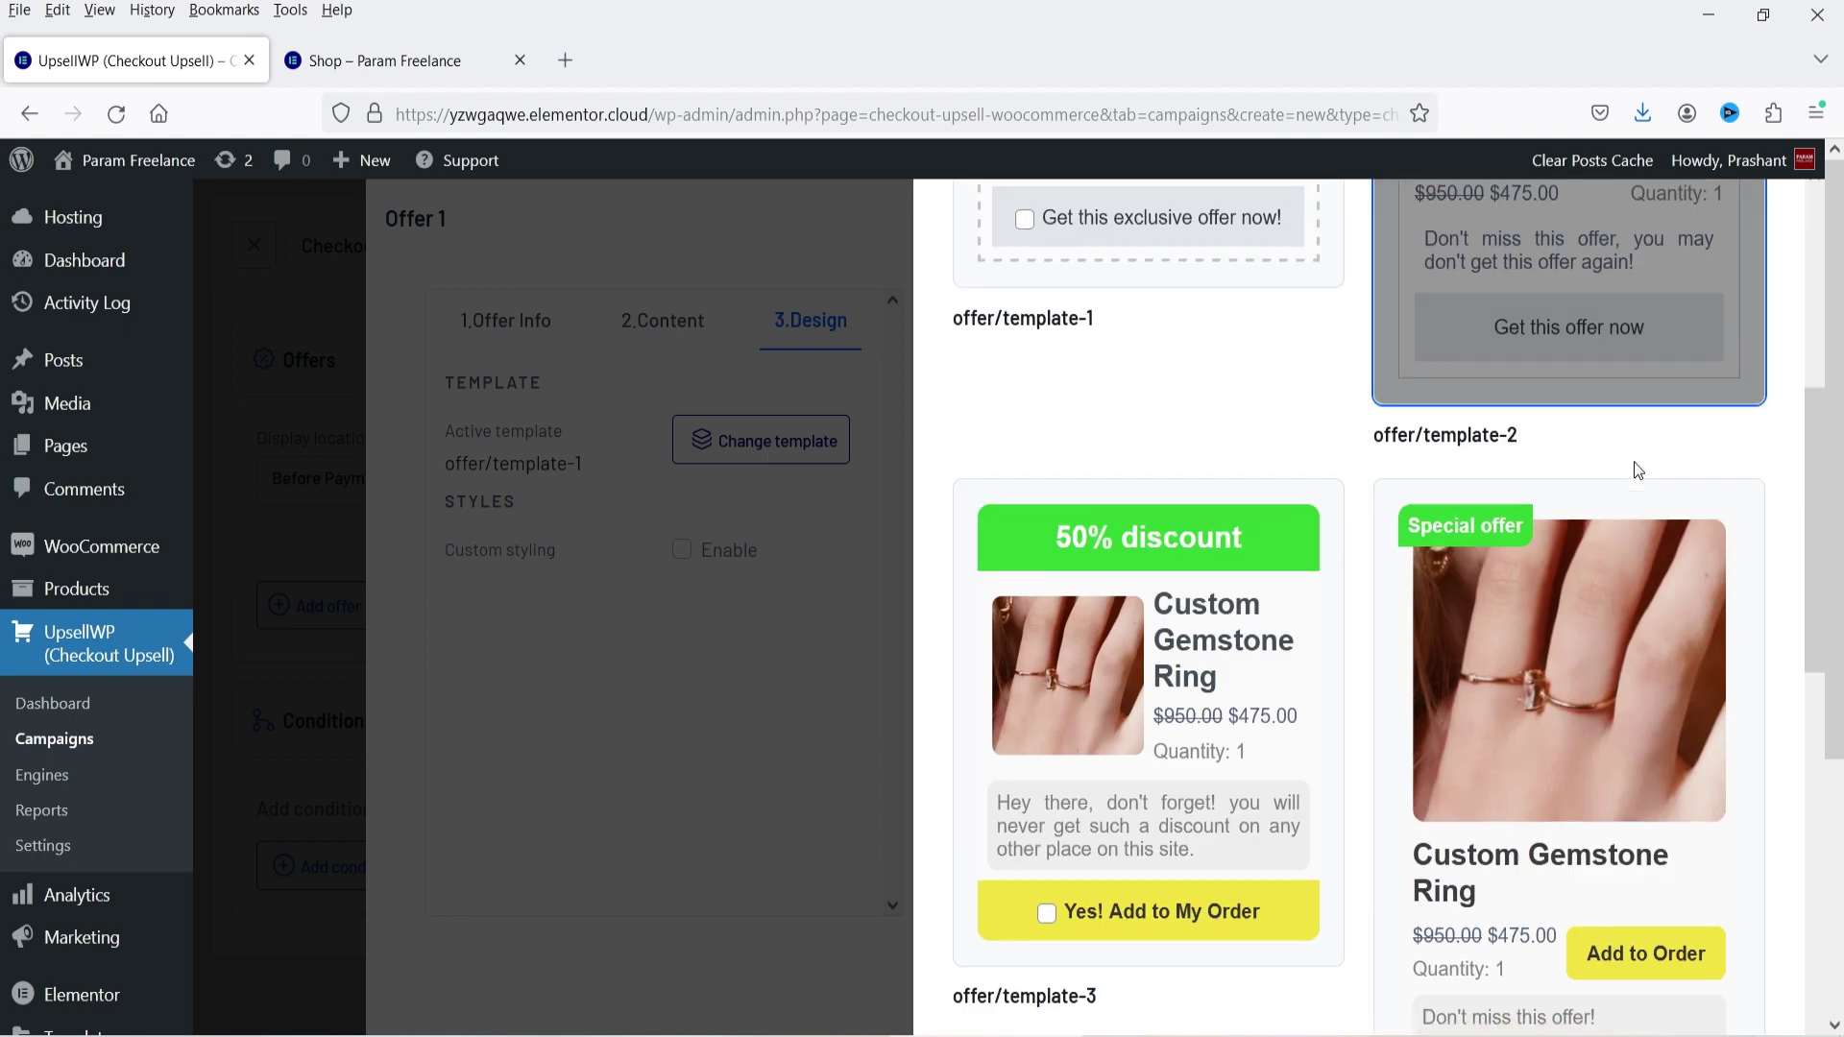
pyautogui.scroll(-2, 3, 442)
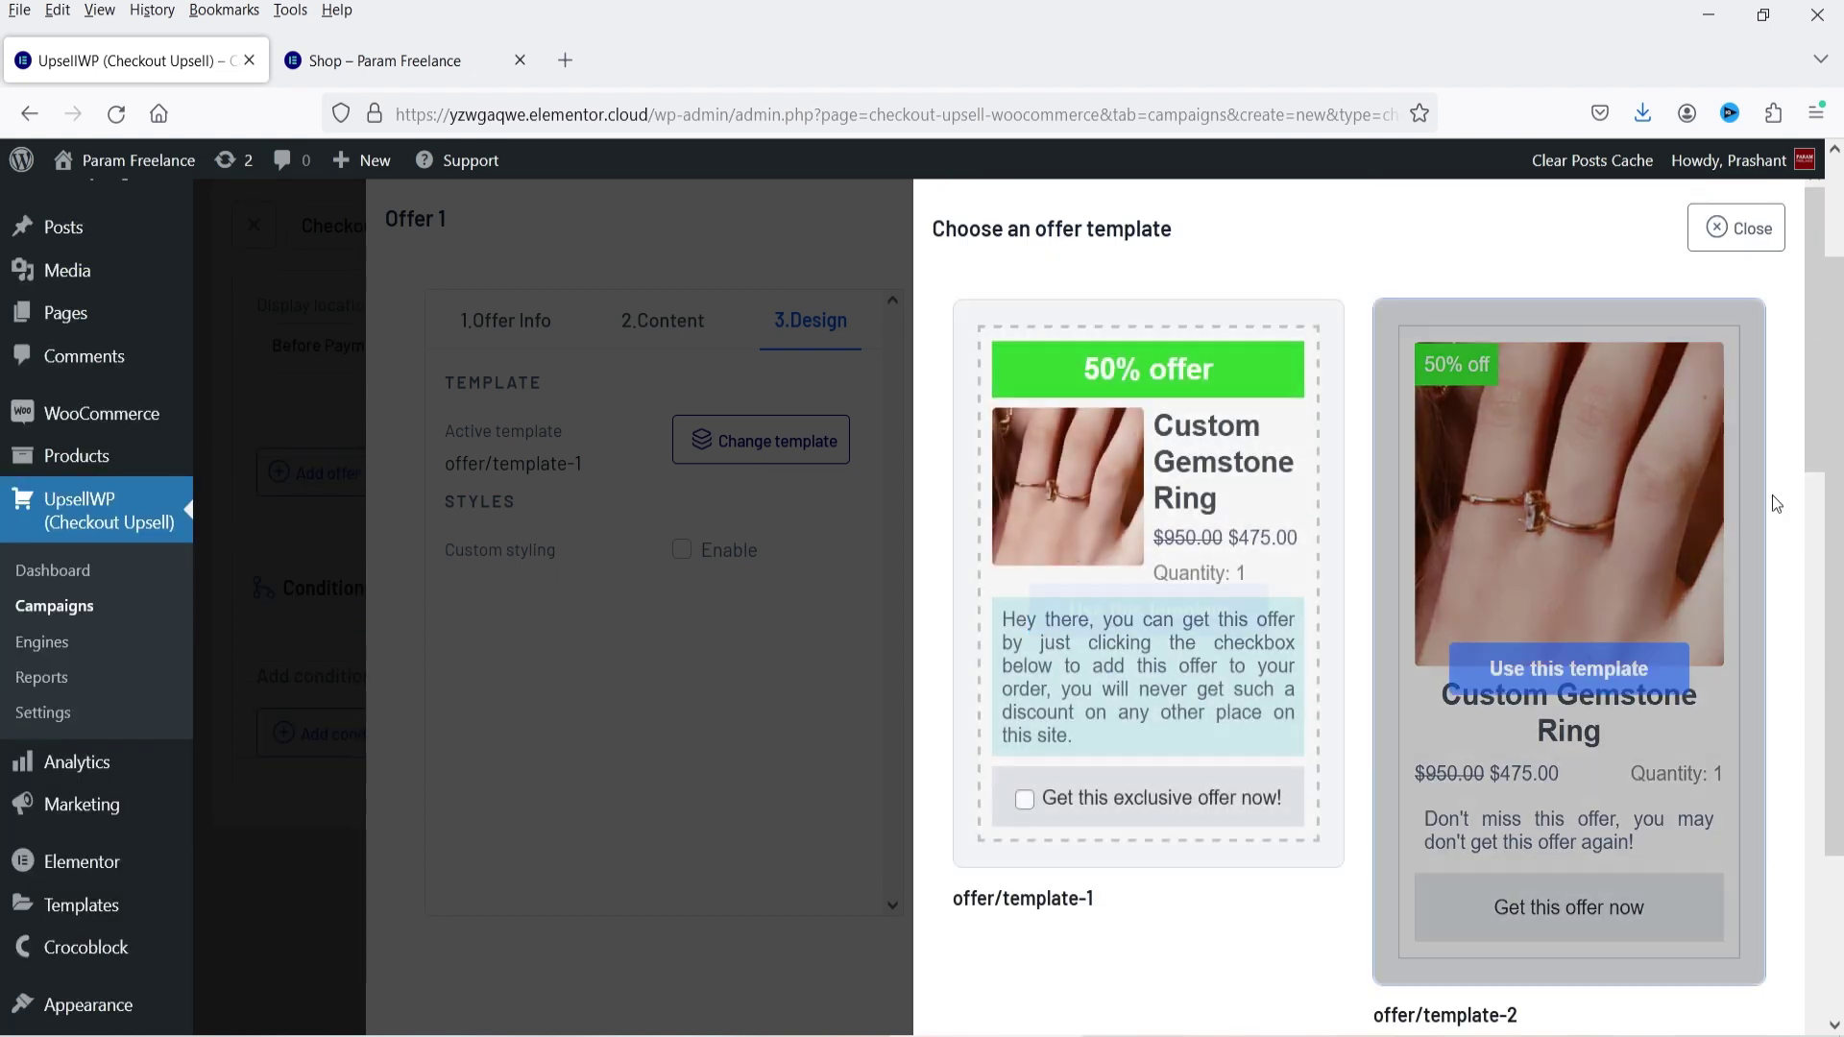
pyautogui.scroll(-10, 1537, 576)
pyautogui.click(1362, 663)
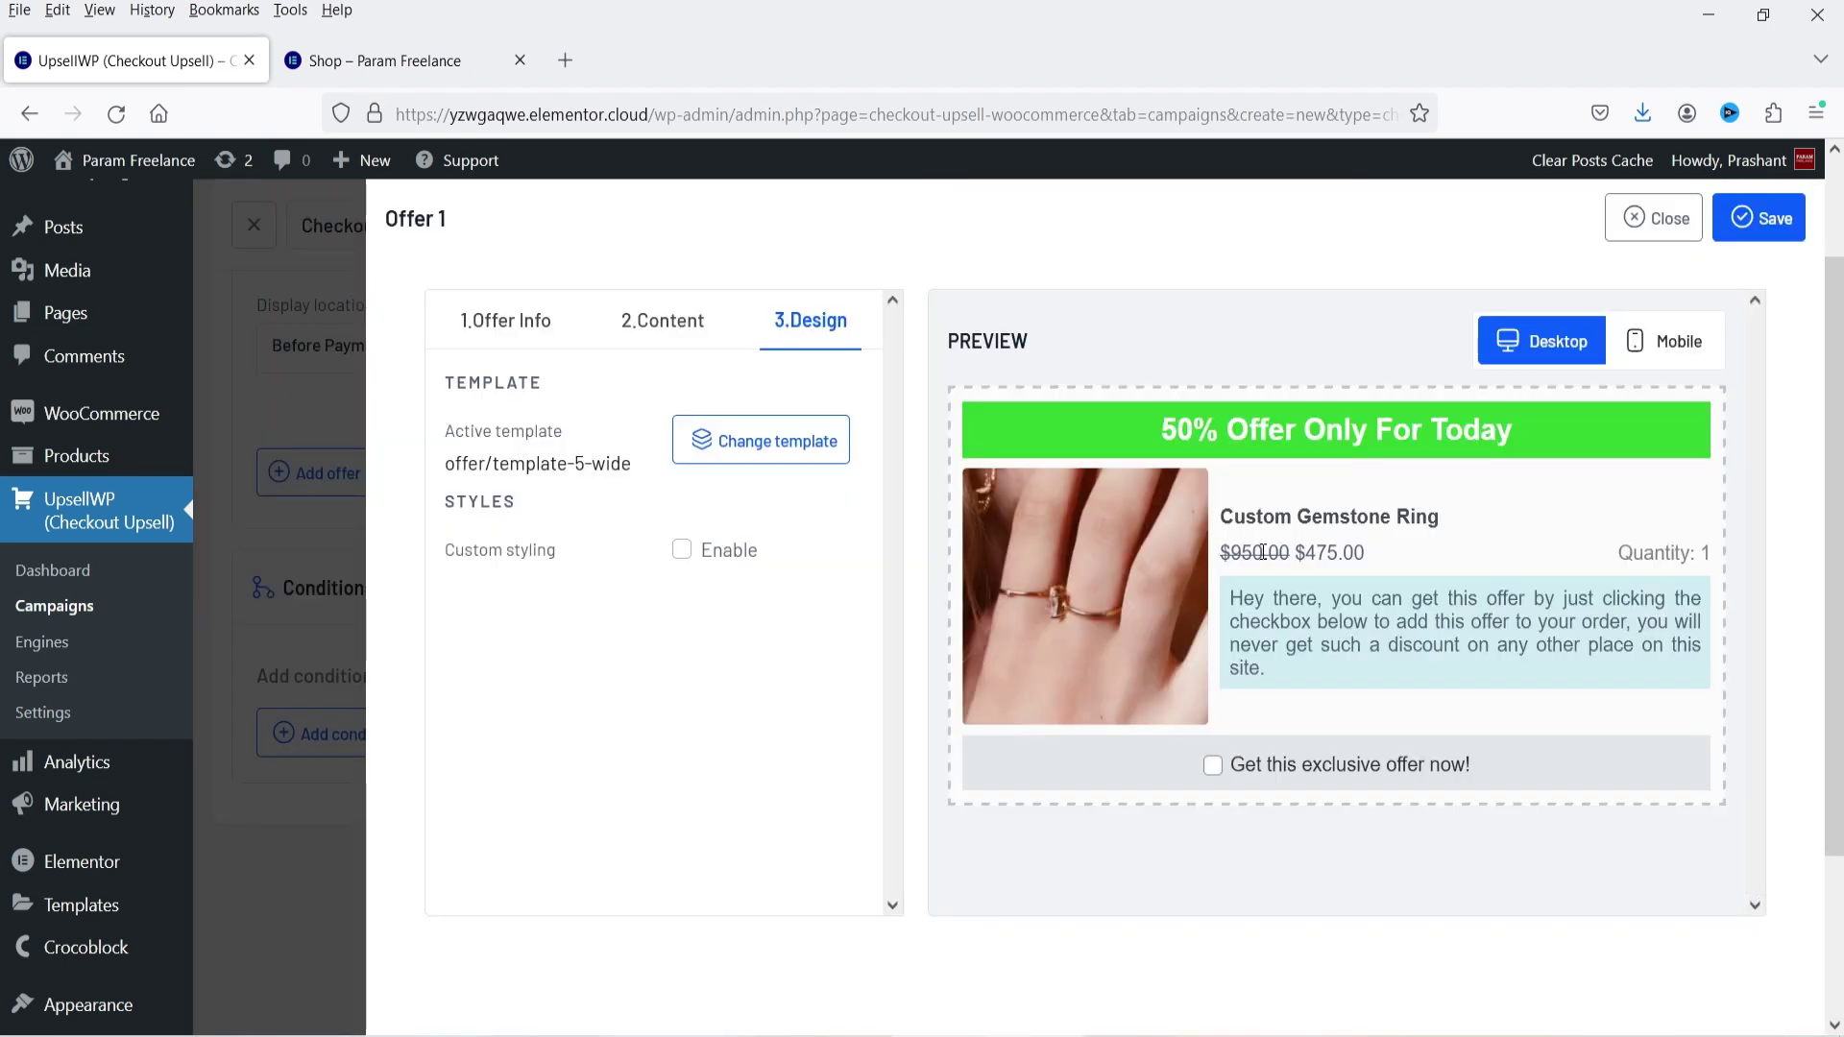
# Check the offer's mobile preview, return to the desktop preview and save the offer
pyautogui.click(1649, 344)
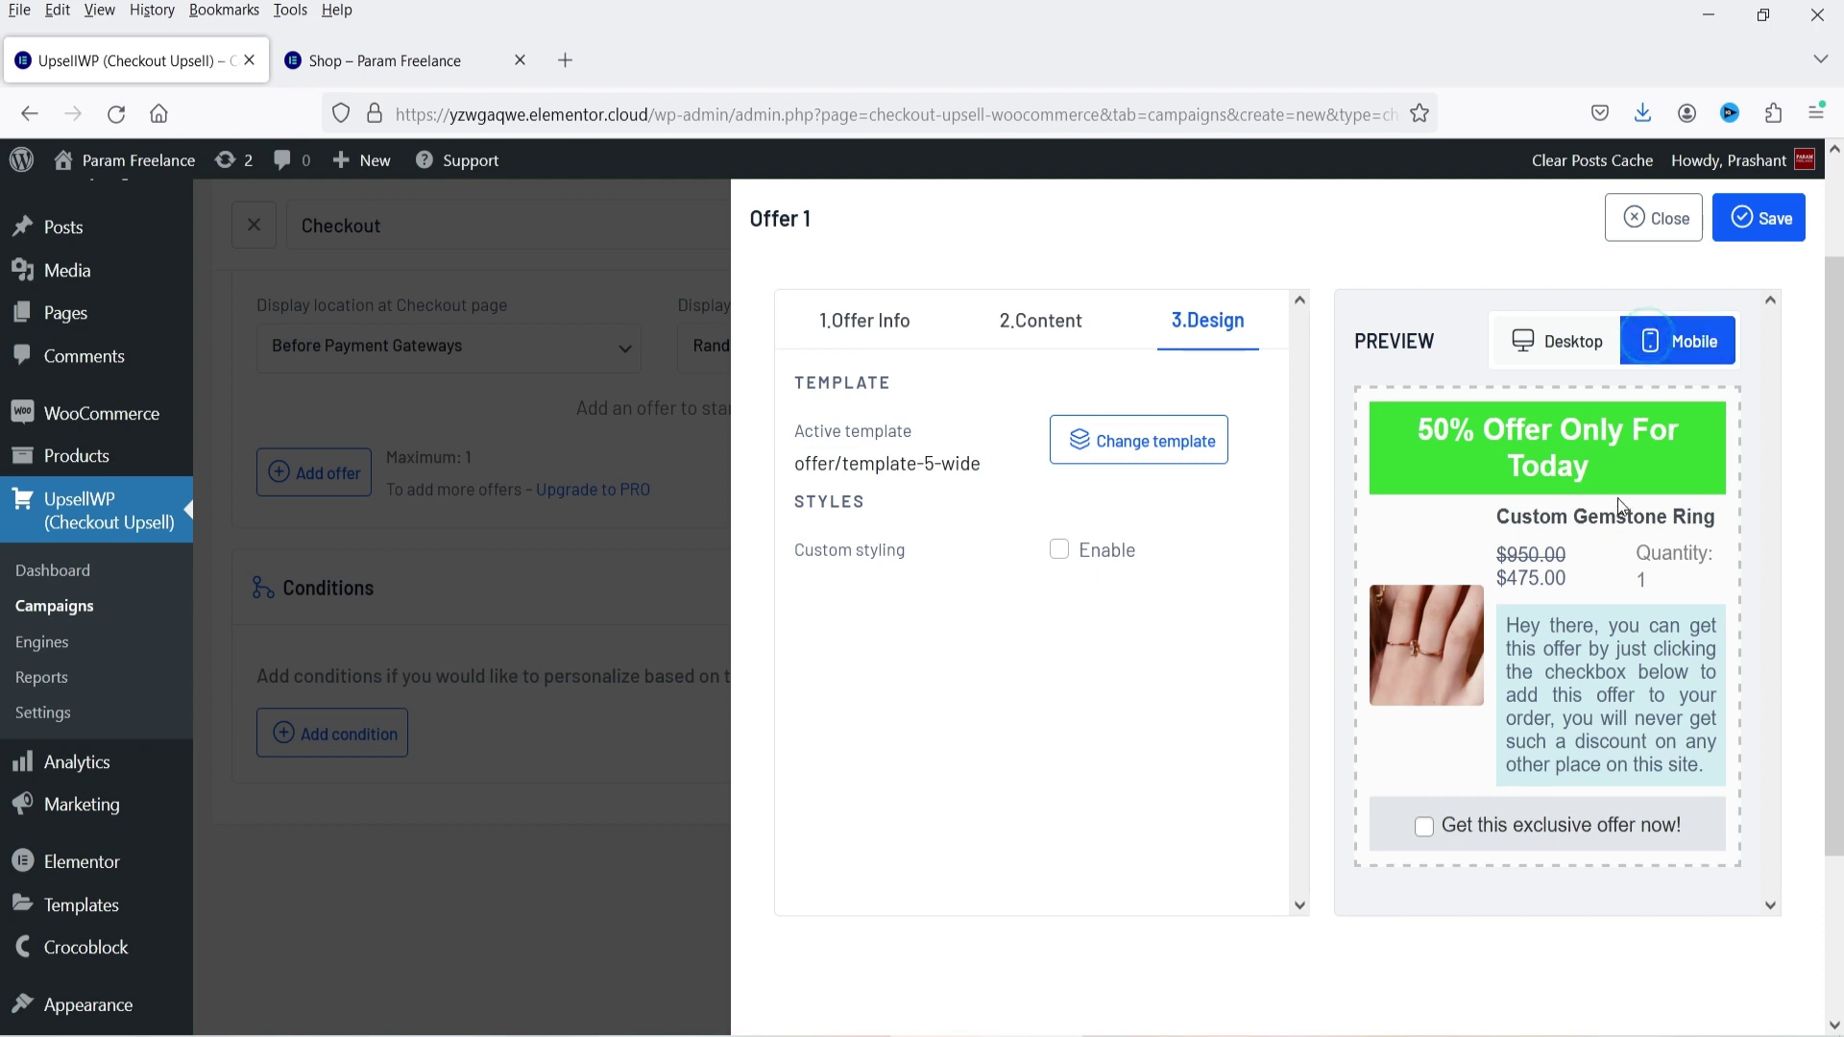
pyautogui.click(1558, 342)
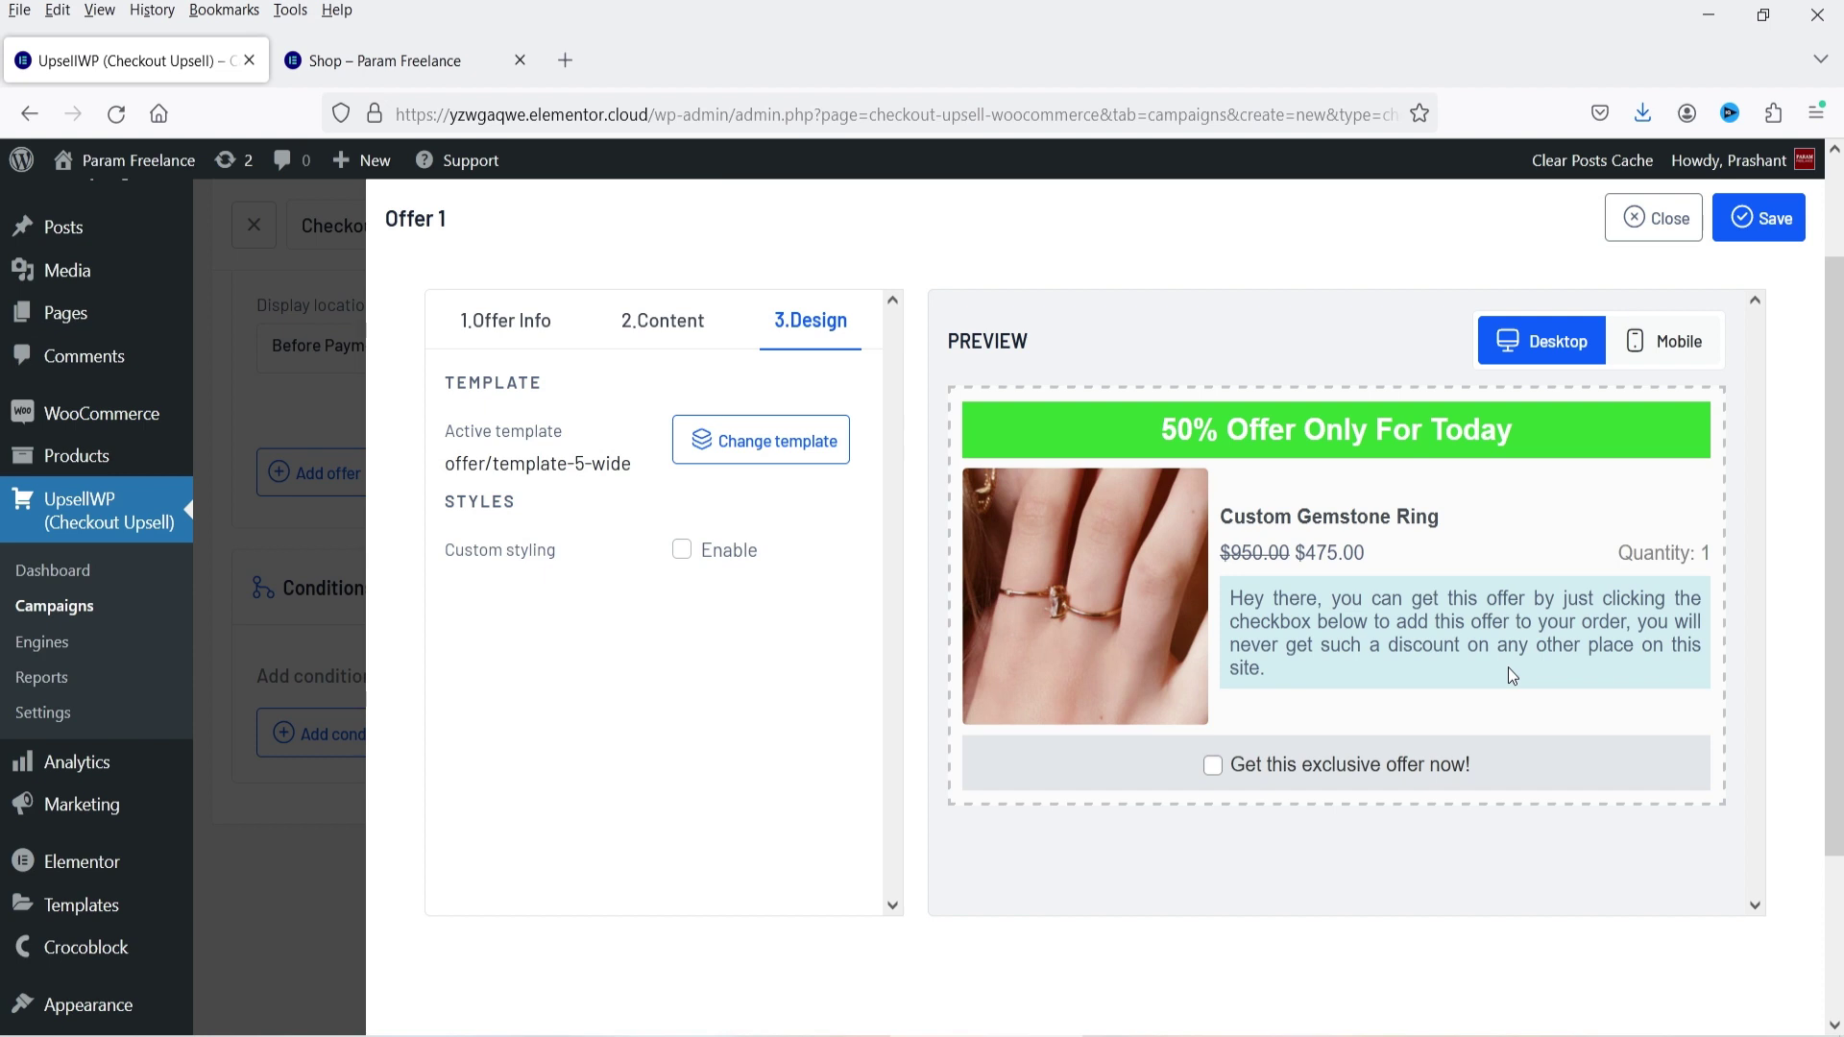
pyautogui.click(1768, 217)
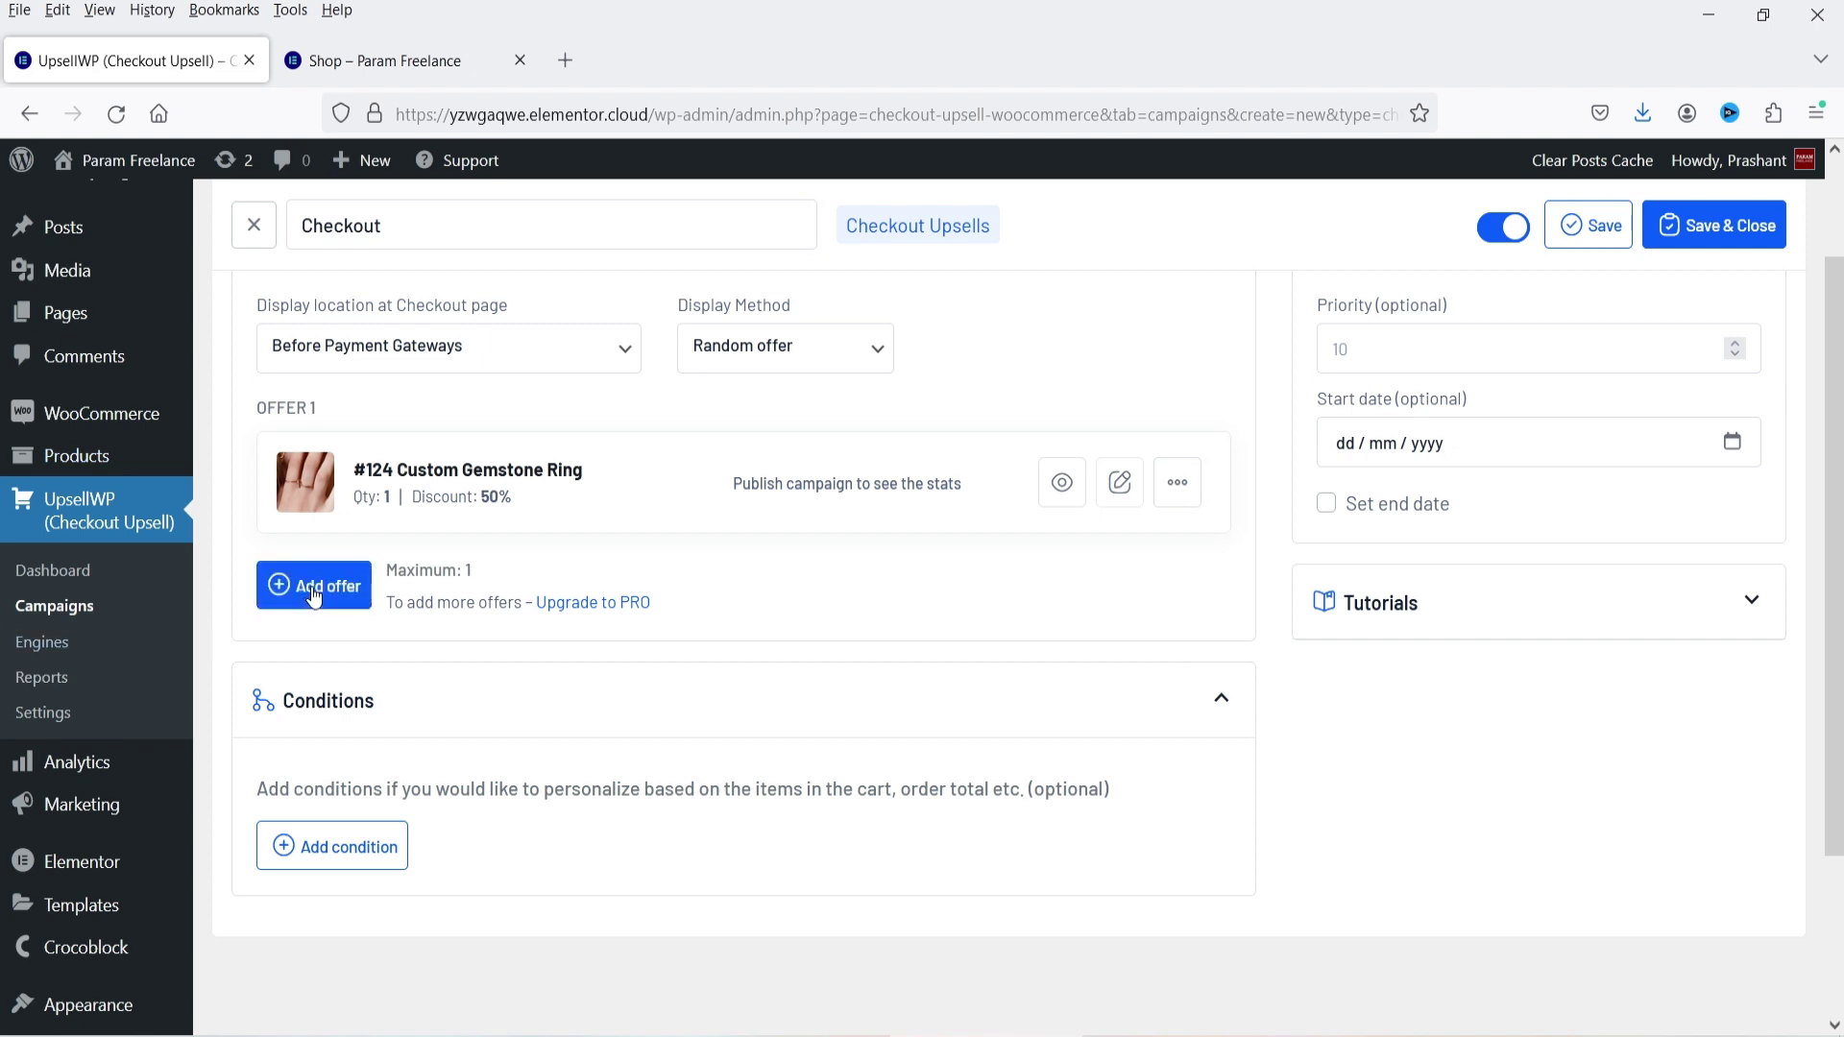
# Review the campaign's display method choices, keeping Random offer, and collapse the Conditions section
pyautogui.click(796, 347)
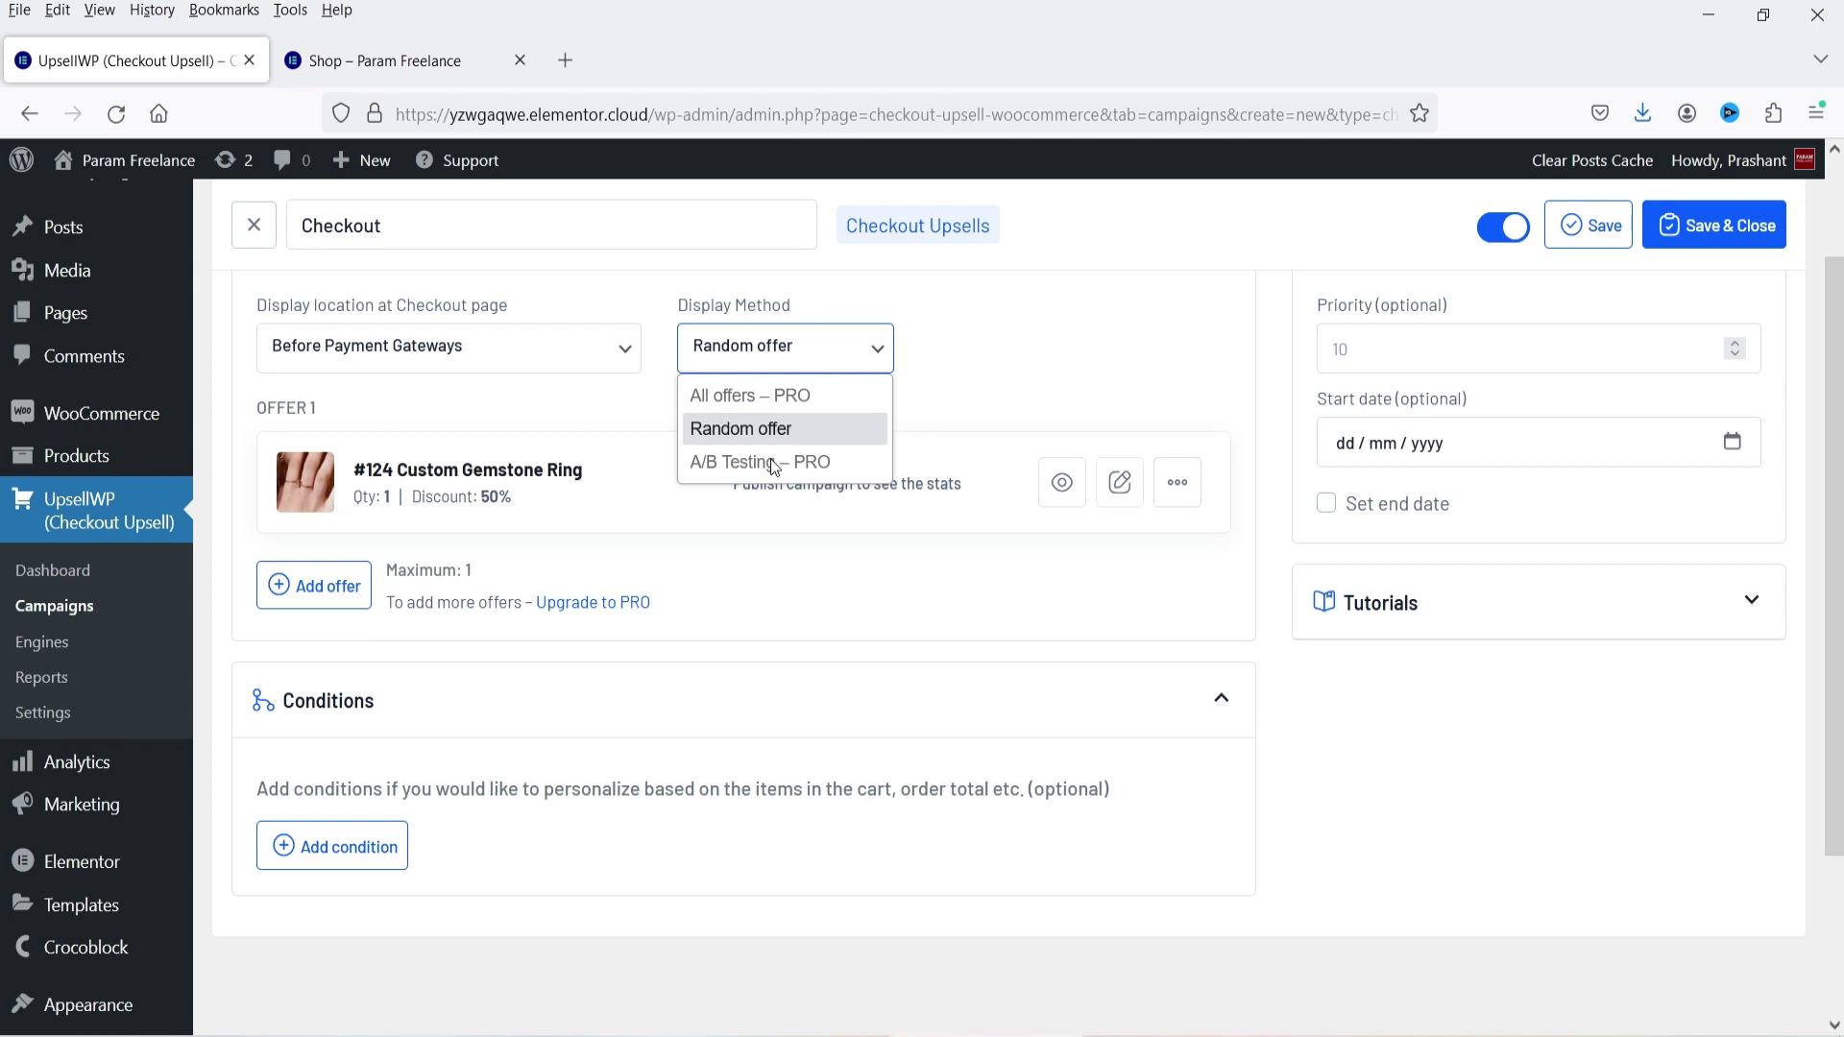
pyautogui.click(748, 615)
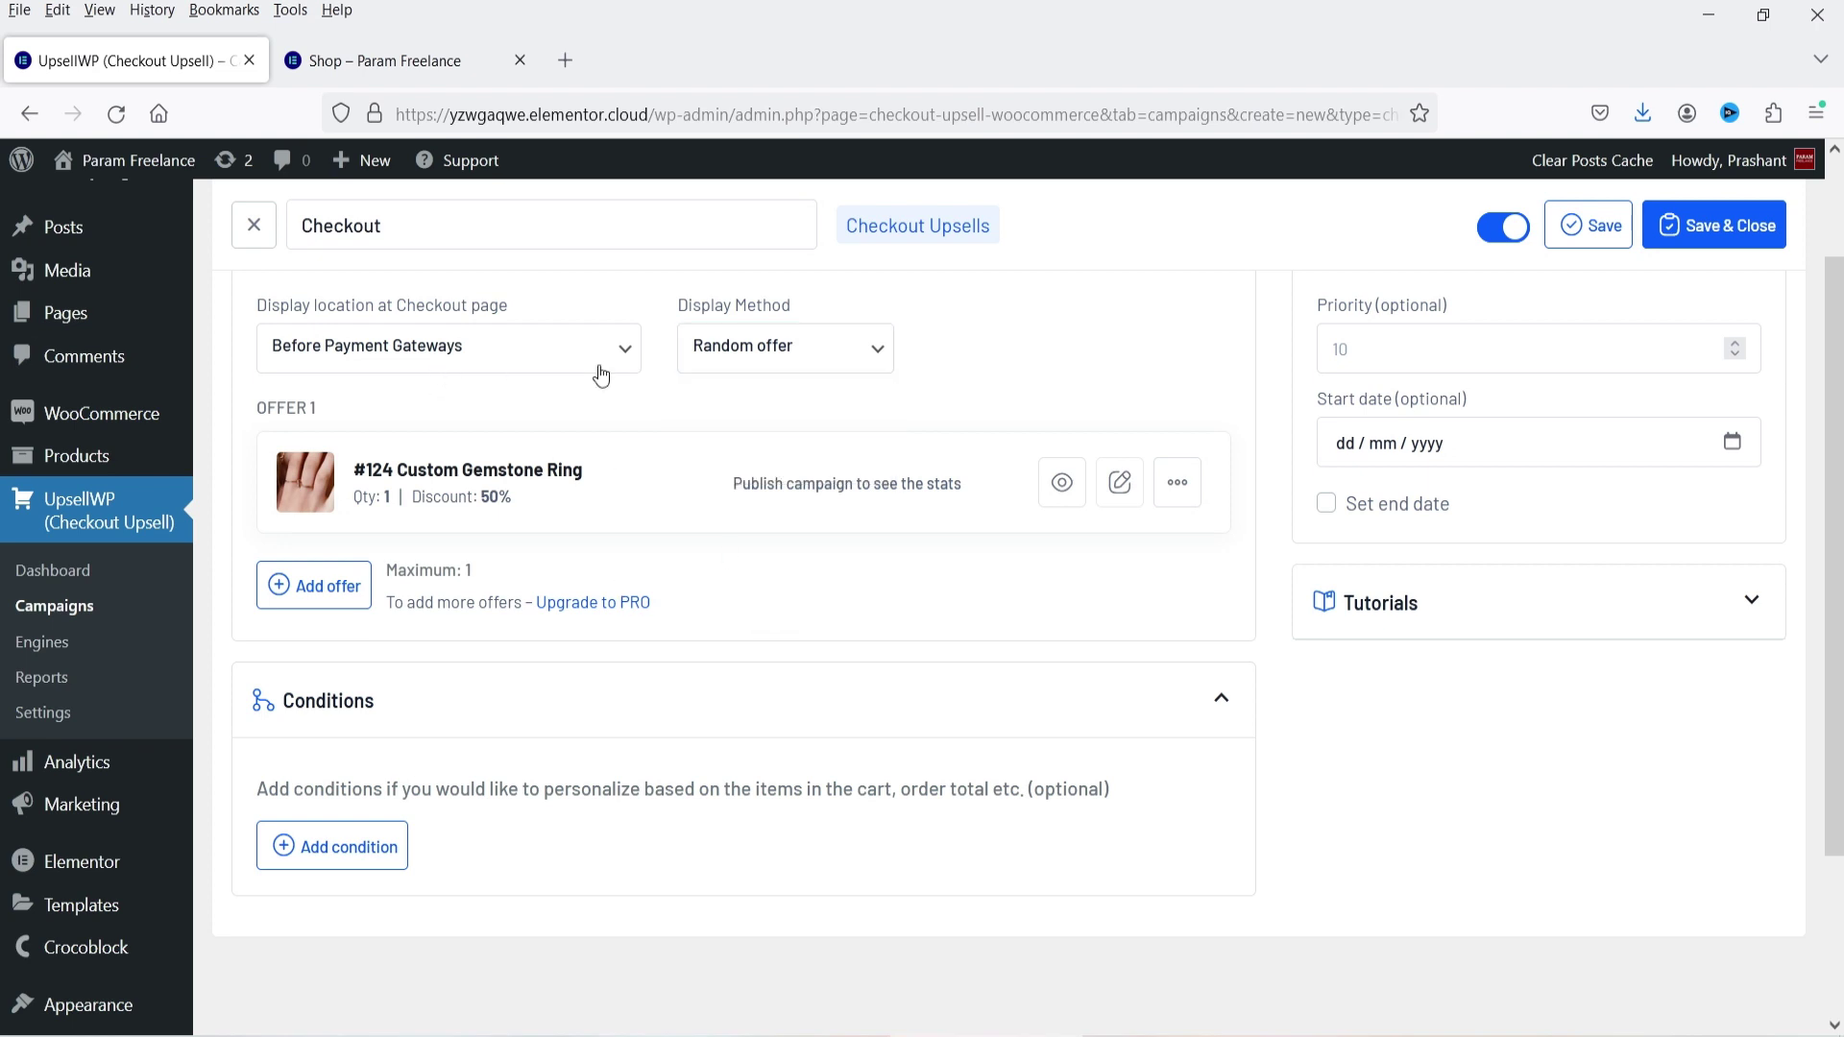
pyautogui.click(657, 731)
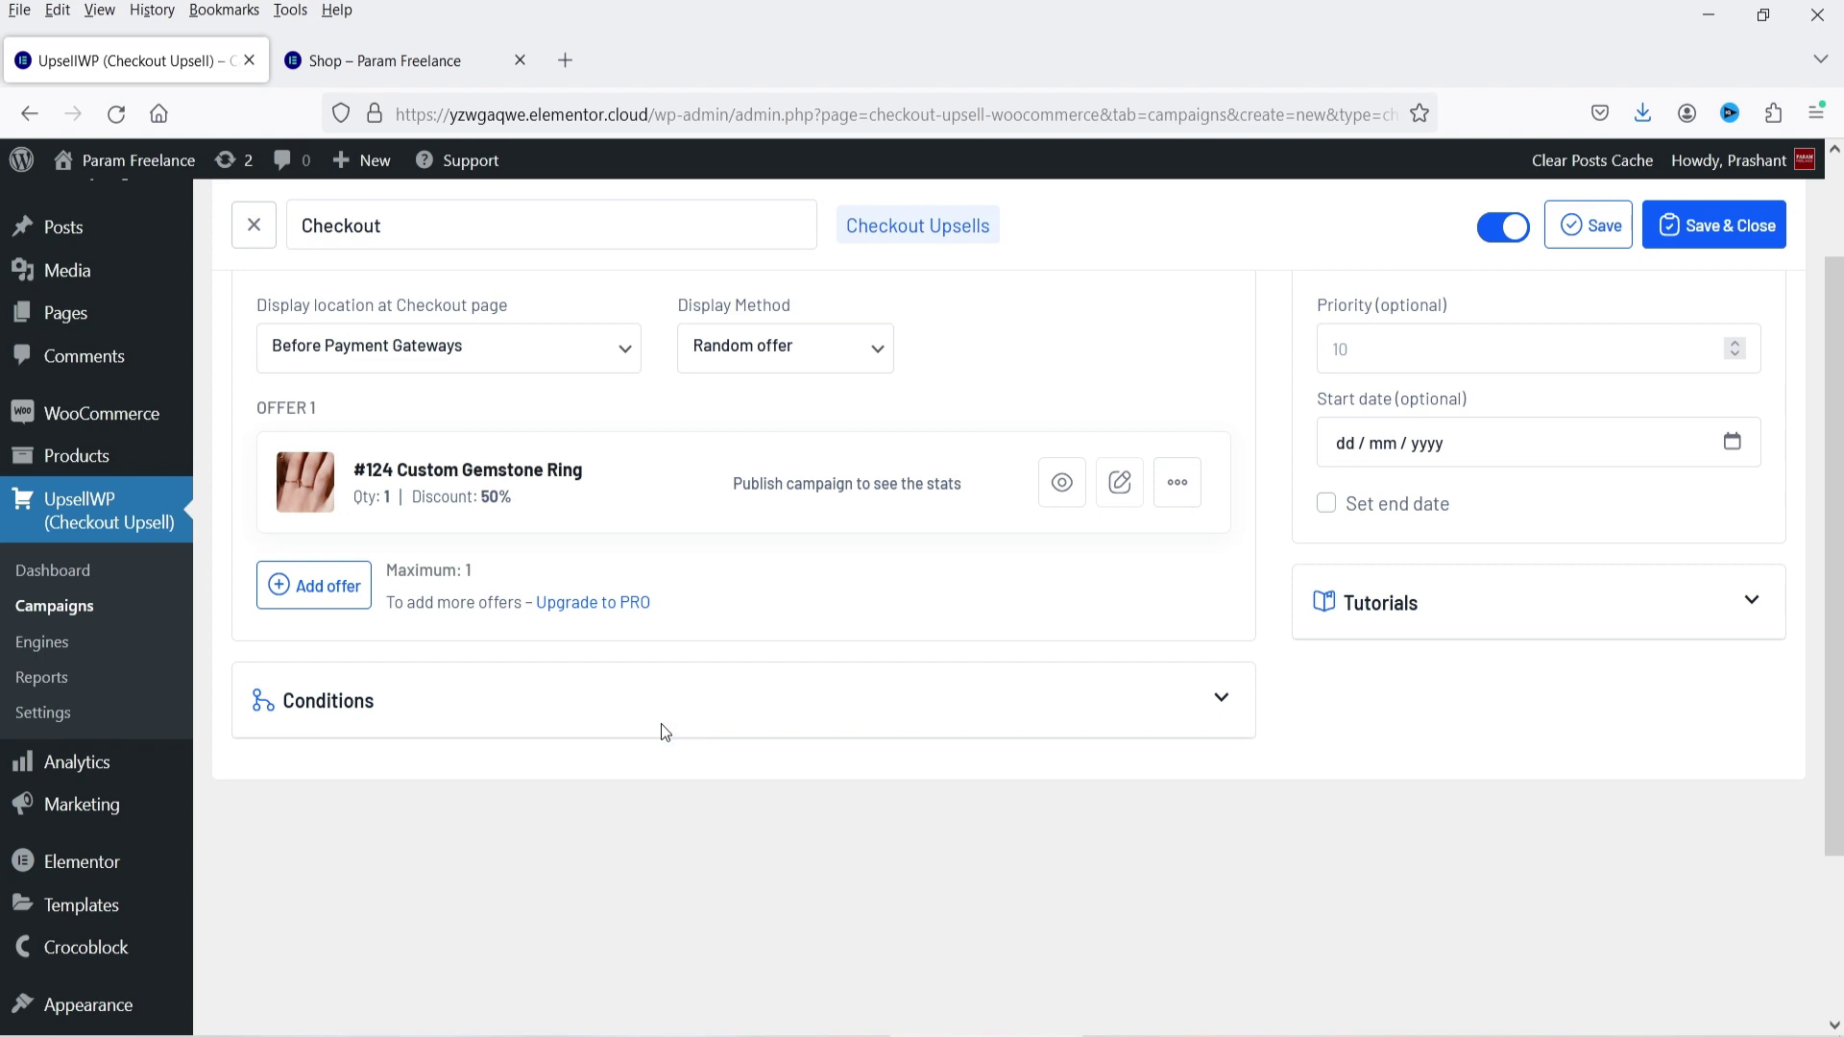
# Add a campaign condition requiring the Cart subtotal to be Greater than or equal to (>=) 1000
pyautogui.click(709, 695)
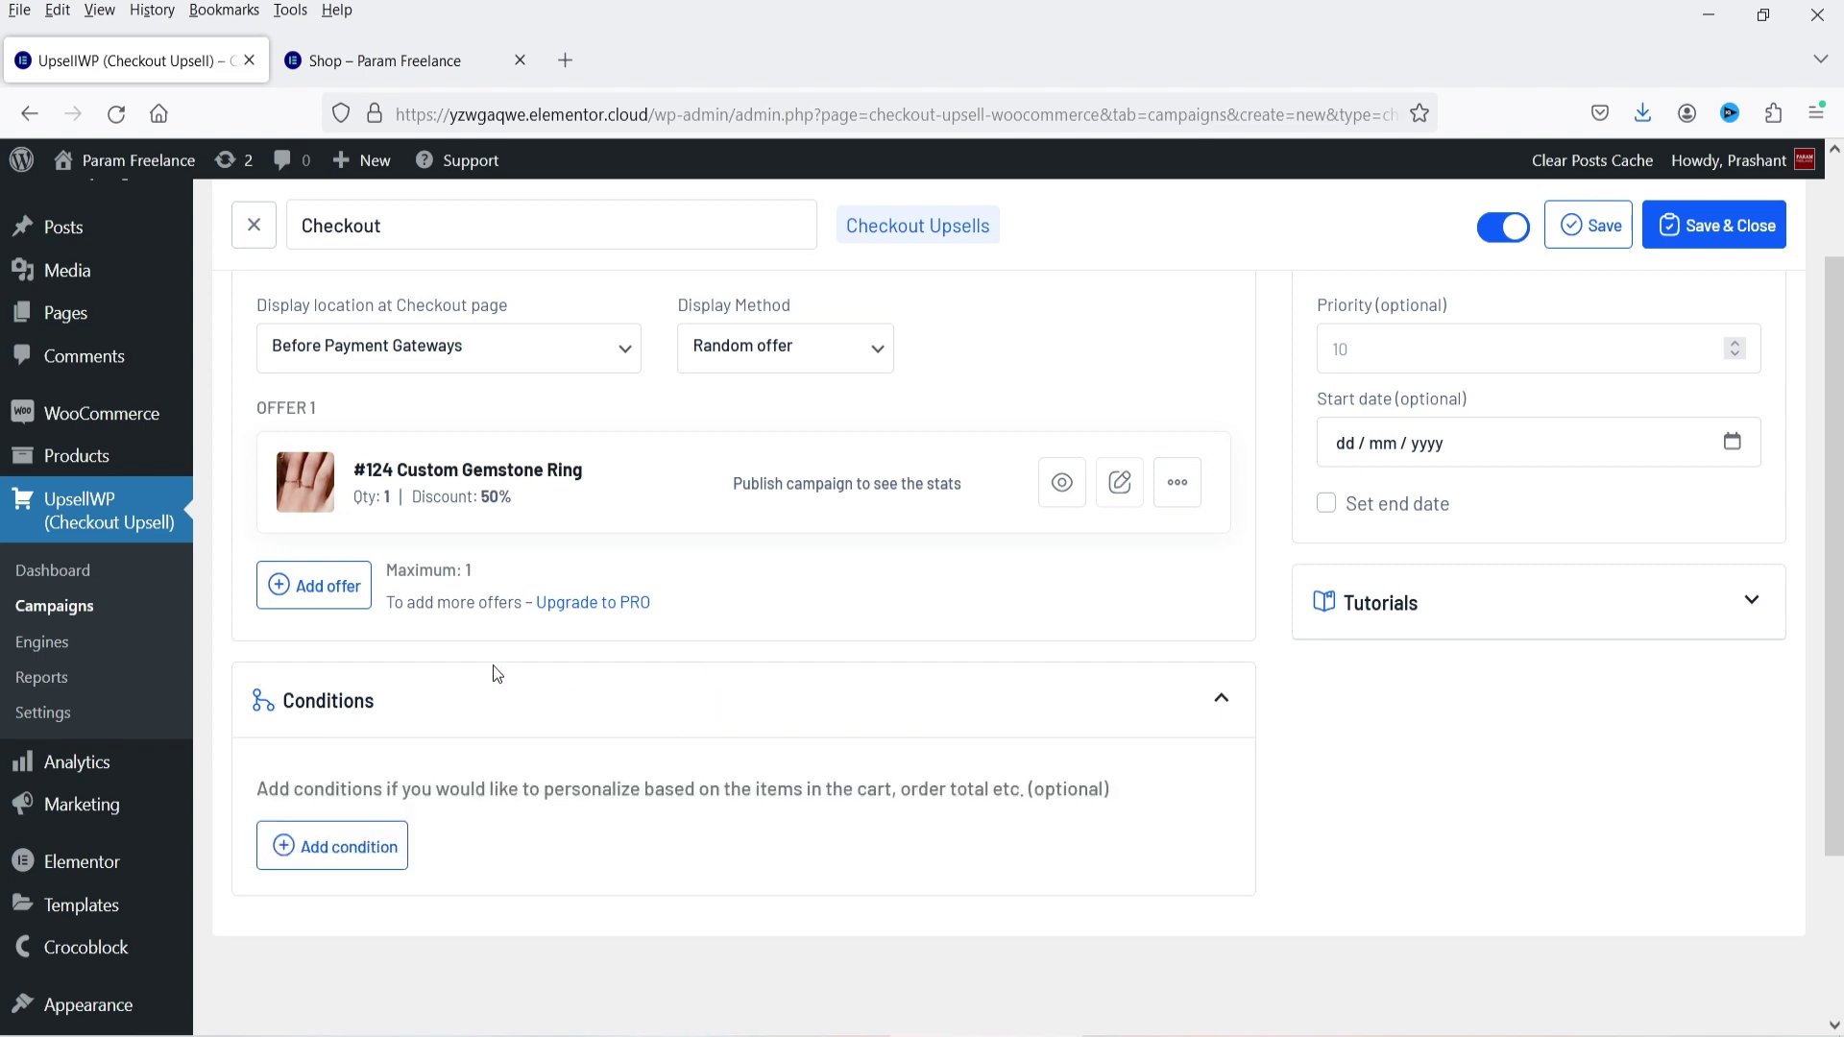
pyautogui.click(338, 845)
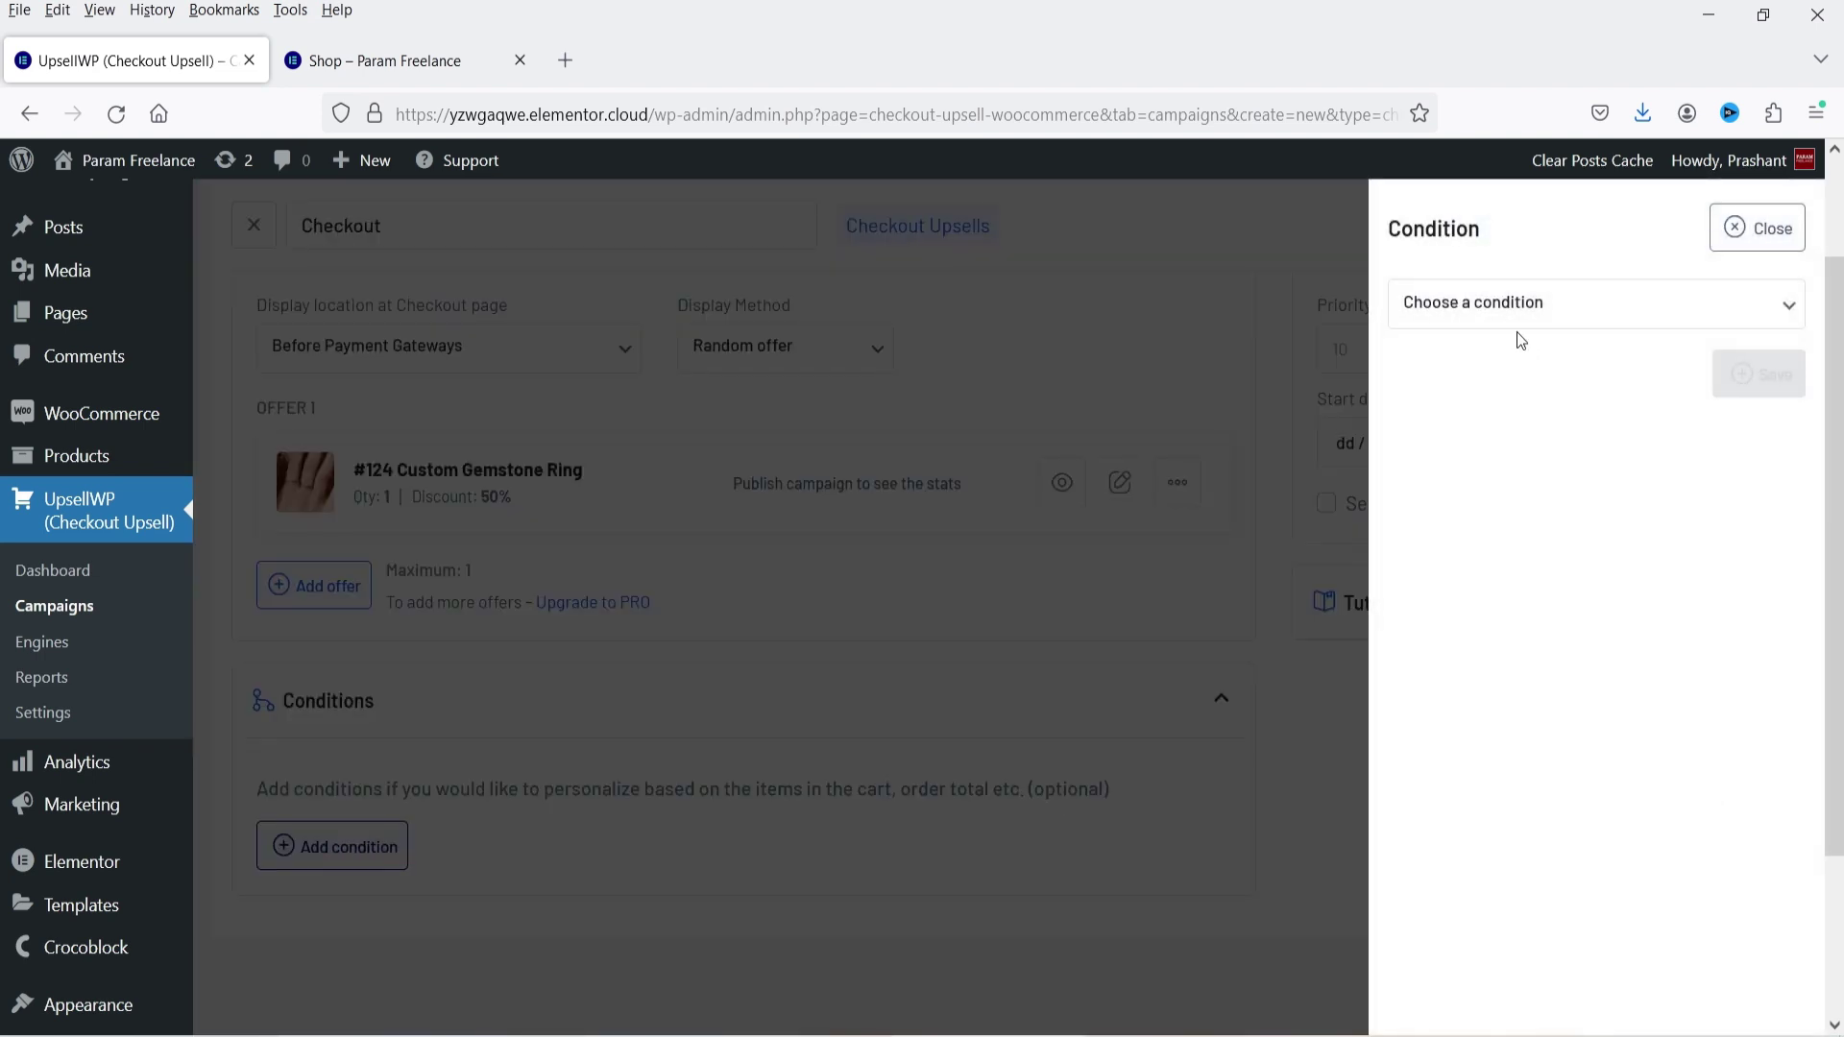
pyautogui.click(1515, 305)
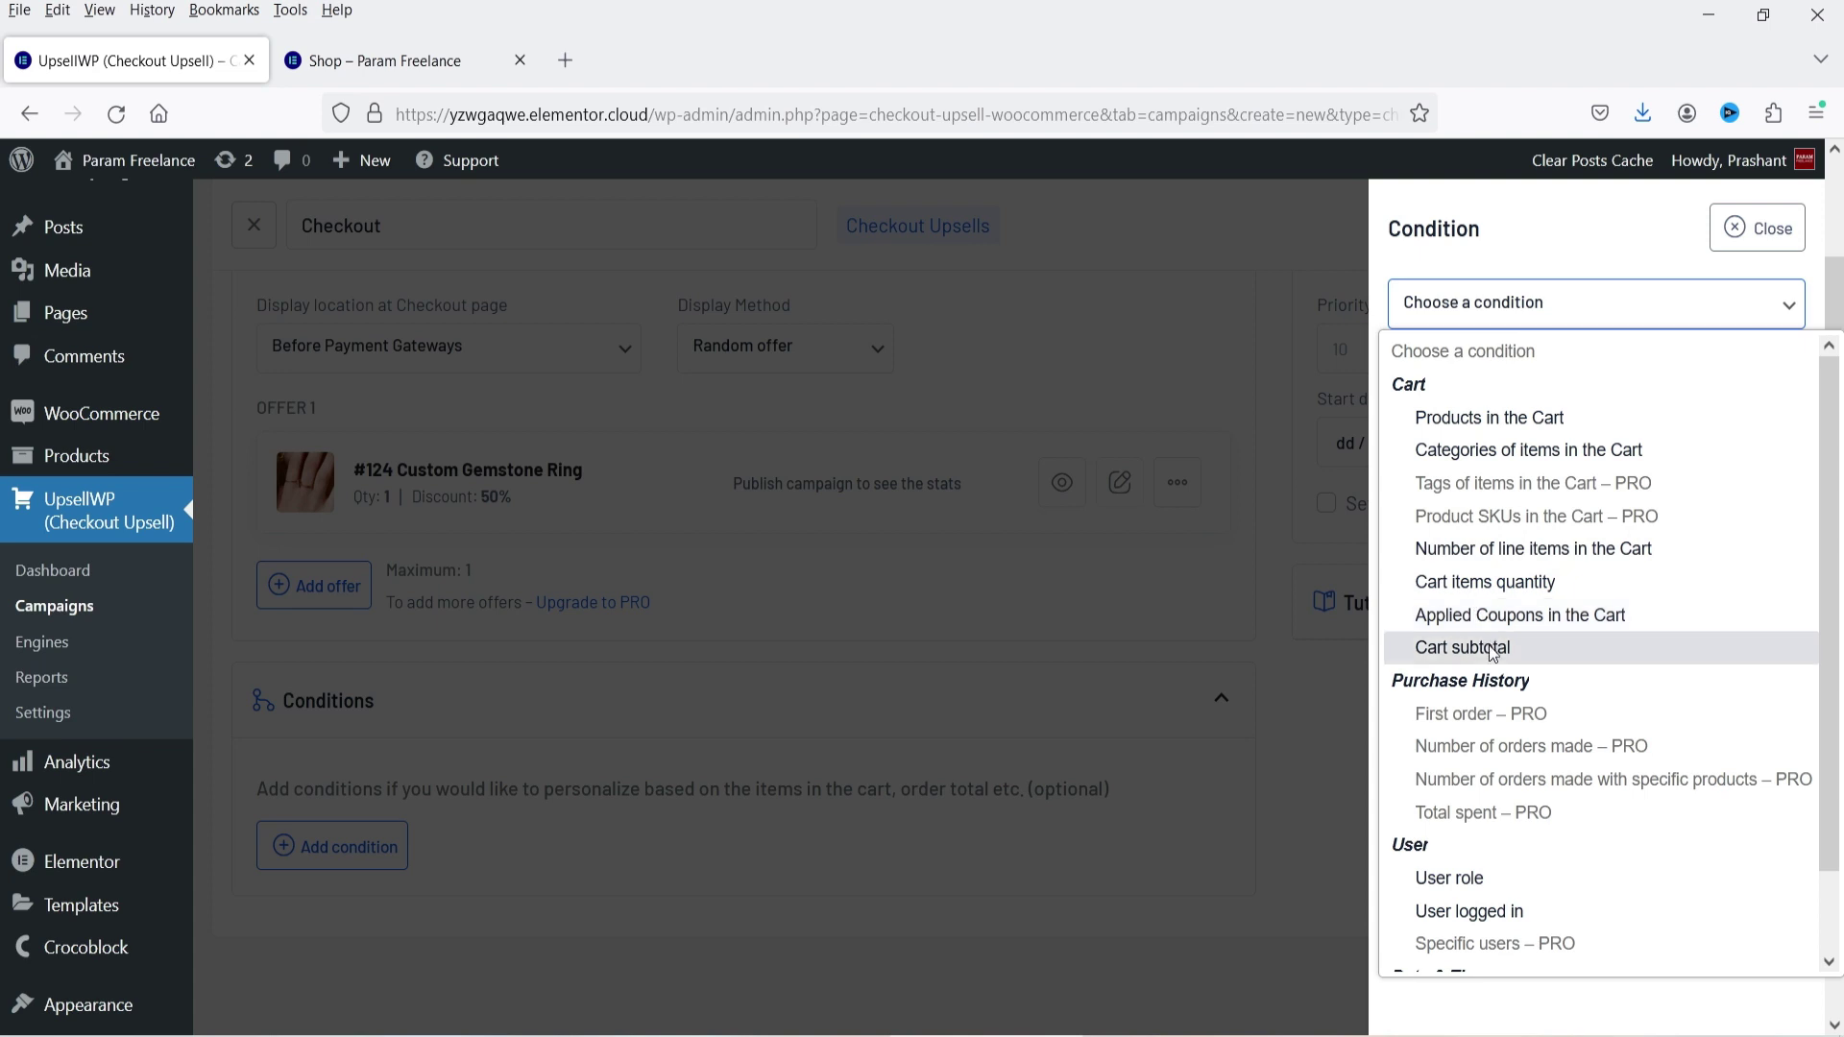
pyautogui.scroll(-2, 1491, 653)
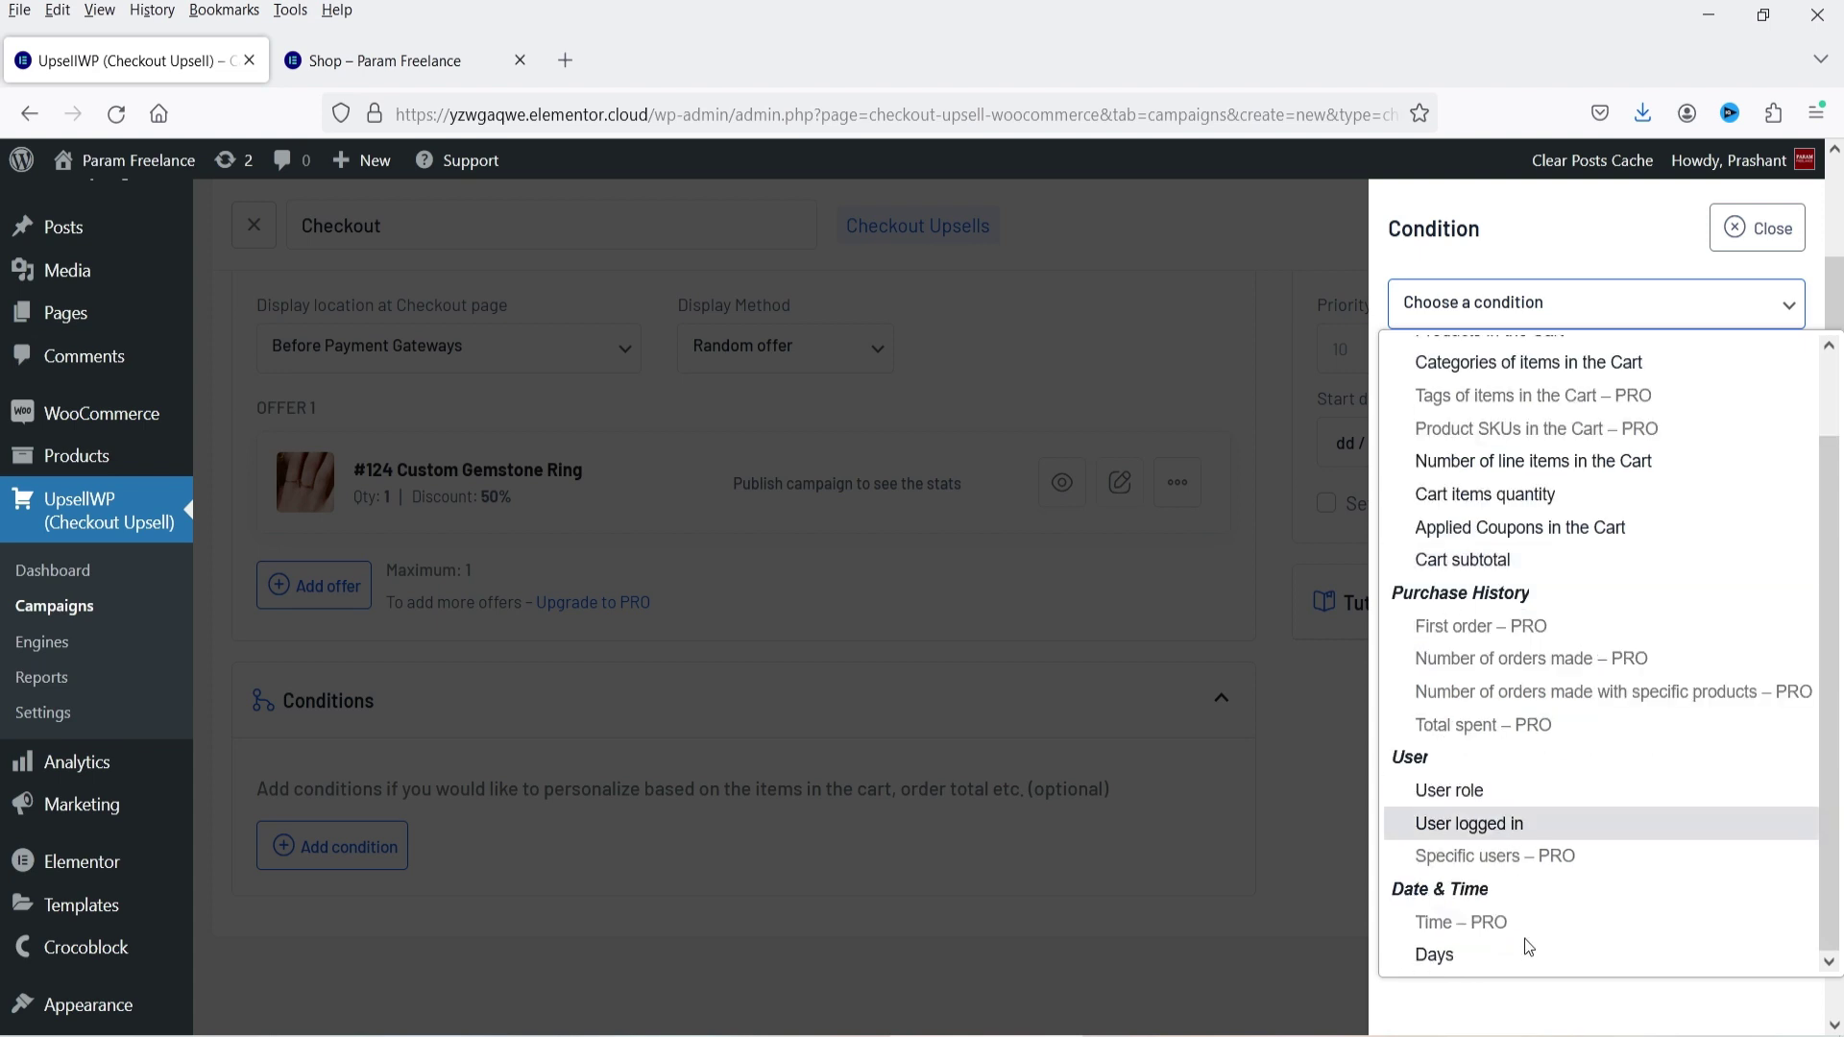
pyautogui.click(1516, 565)
pyautogui.click(1492, 434)
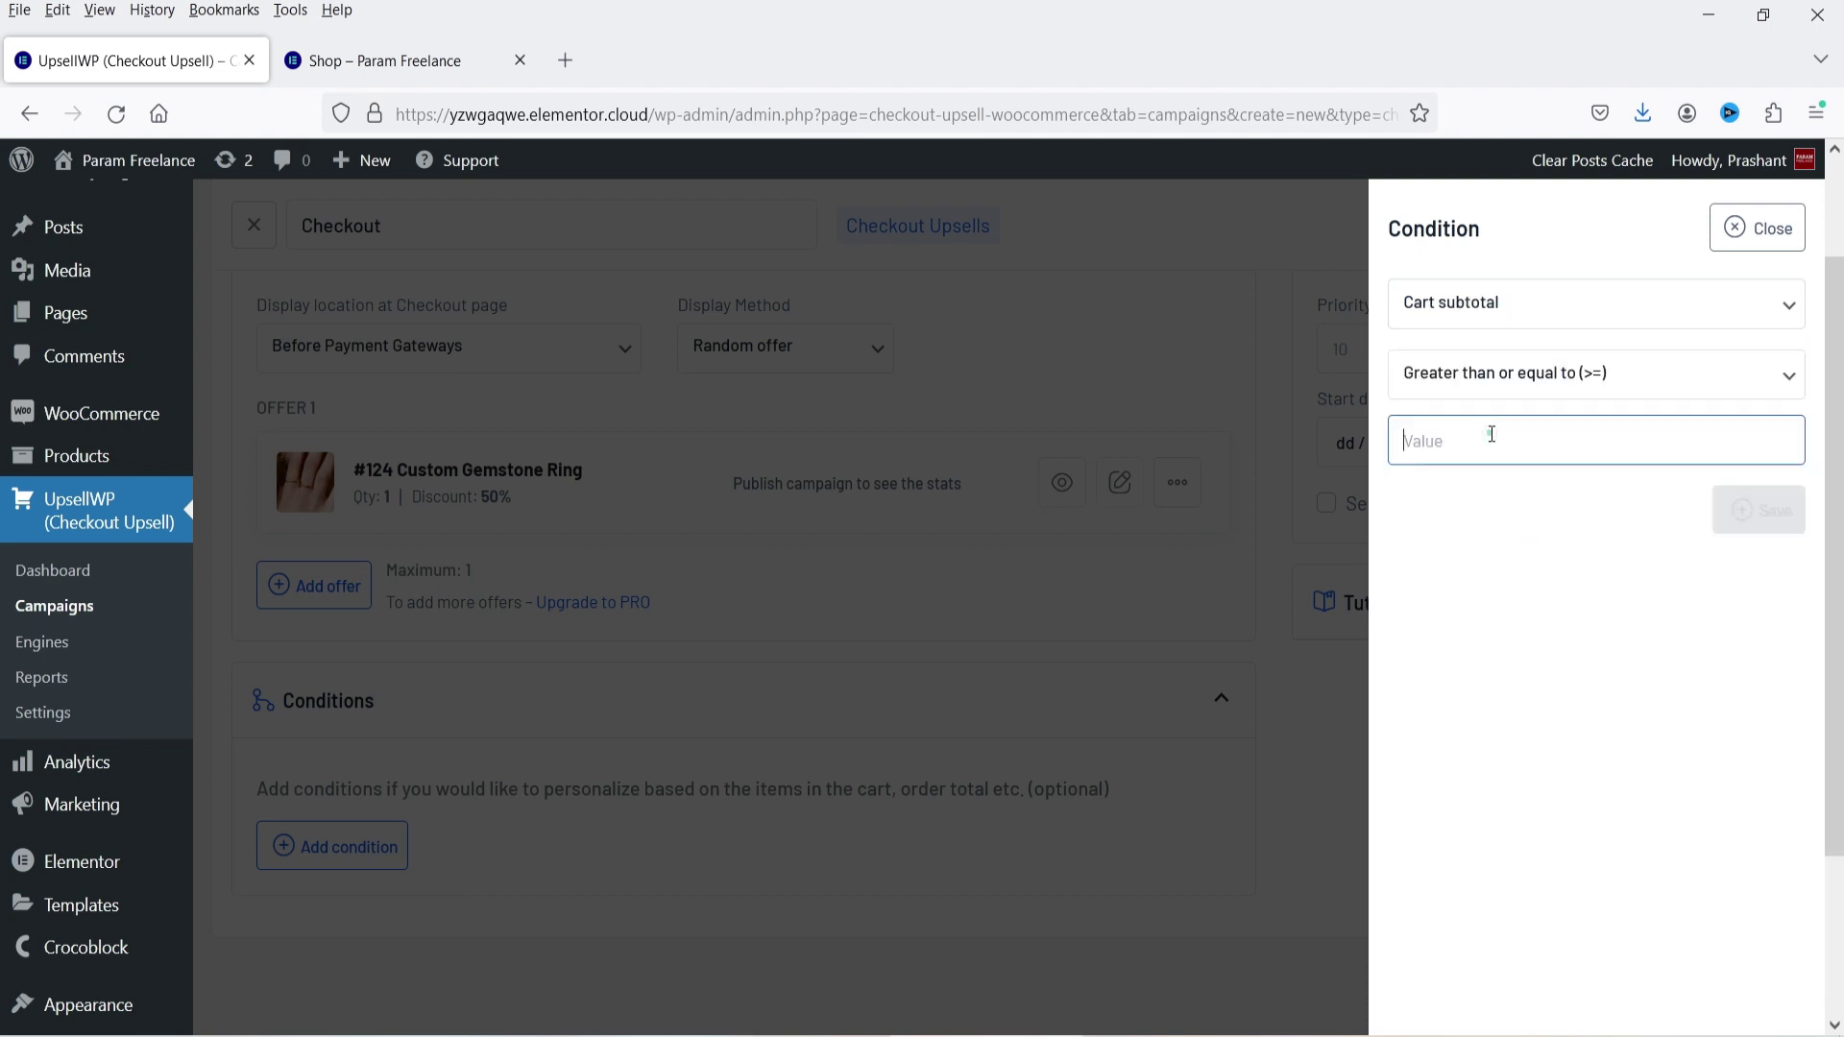
pyautogui.write('1000')
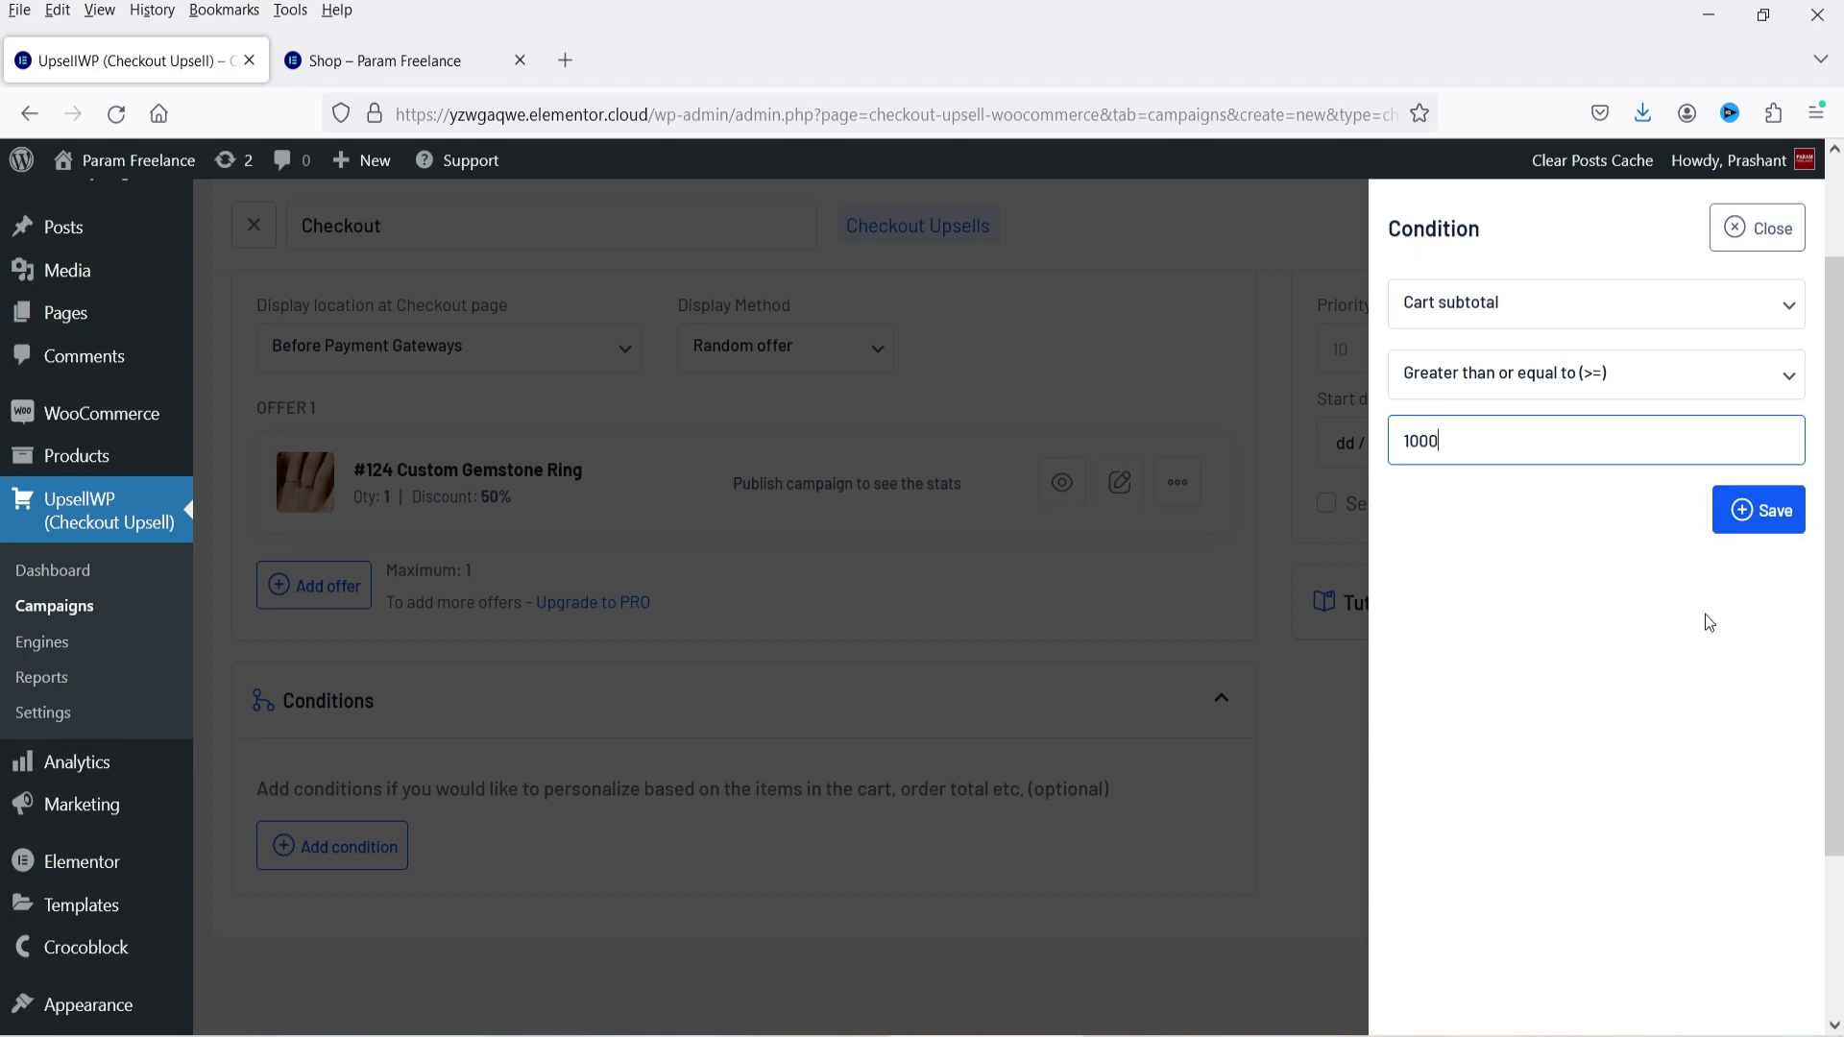
pyautogui.click(1776, 527)
pyautogui.scroll(-3, 1156, 574)
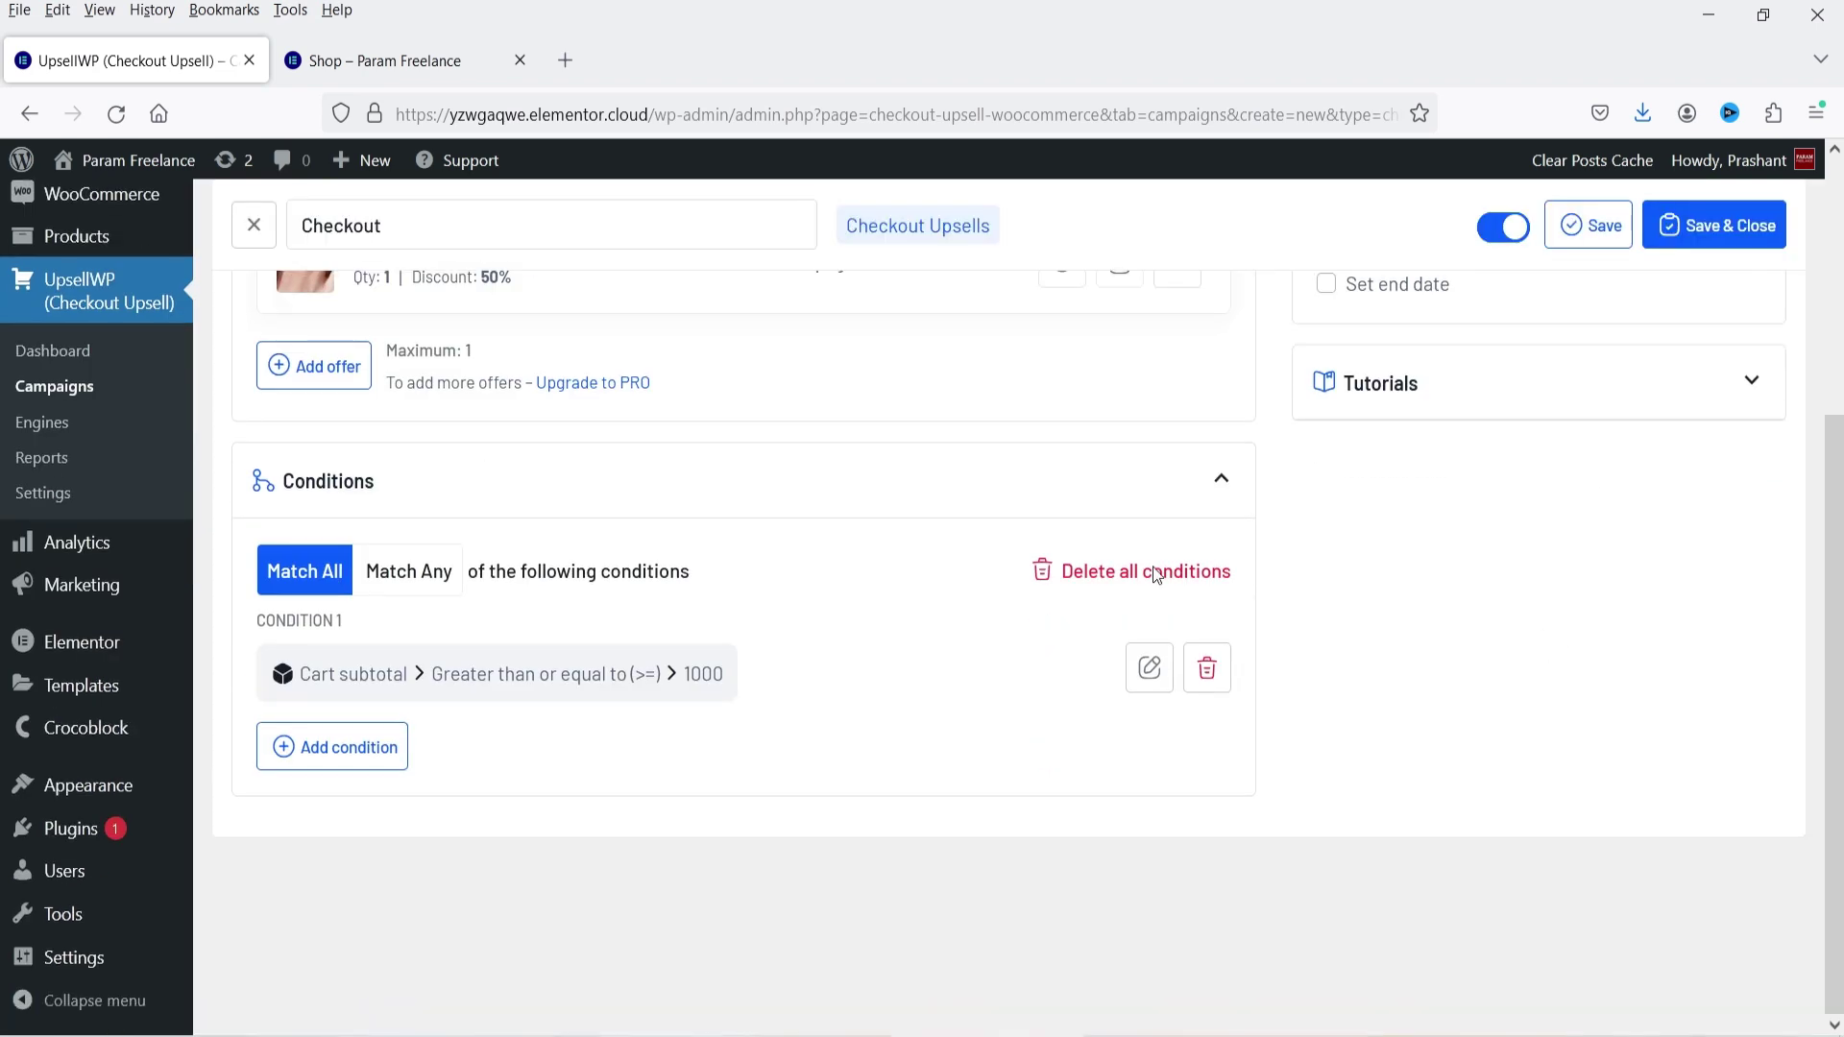
# Review the optional start date and end date settings, leaving both unset, and save and close the campaign
pyautogui.scroll(5, 1491, 730)
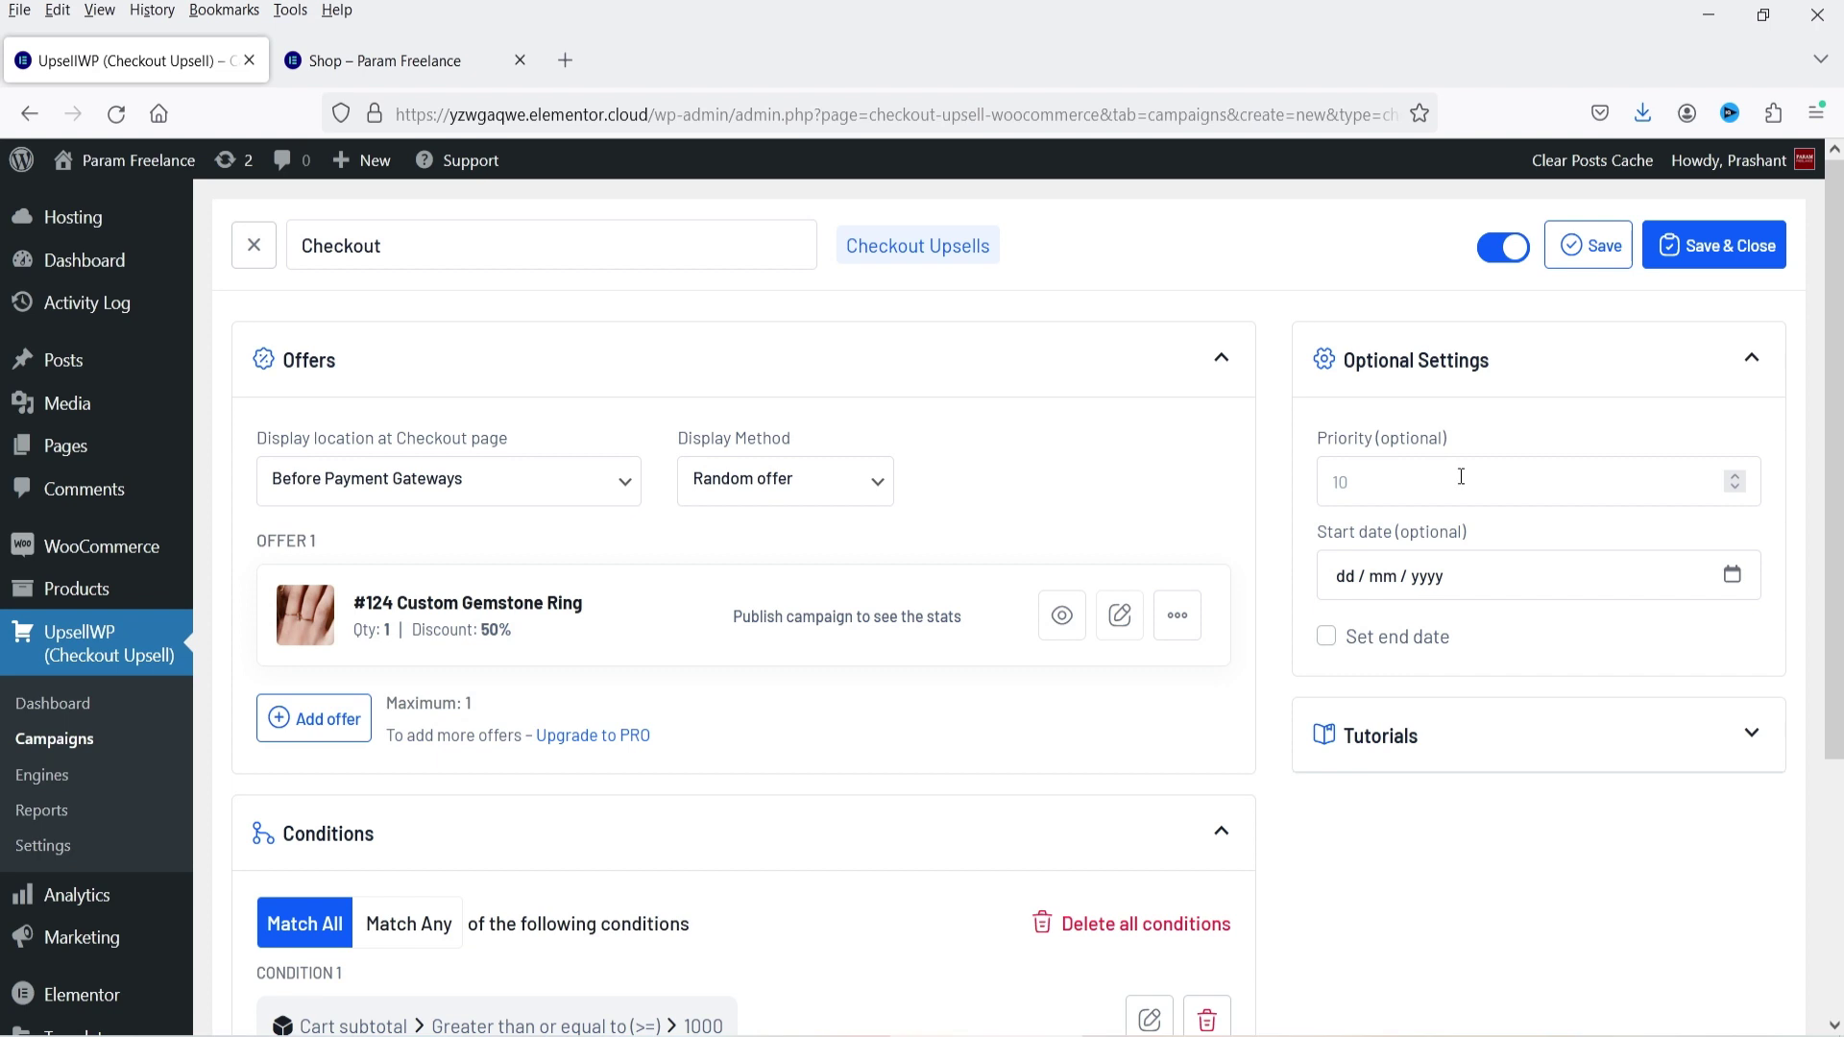
pyautogui.click(1384, 567)
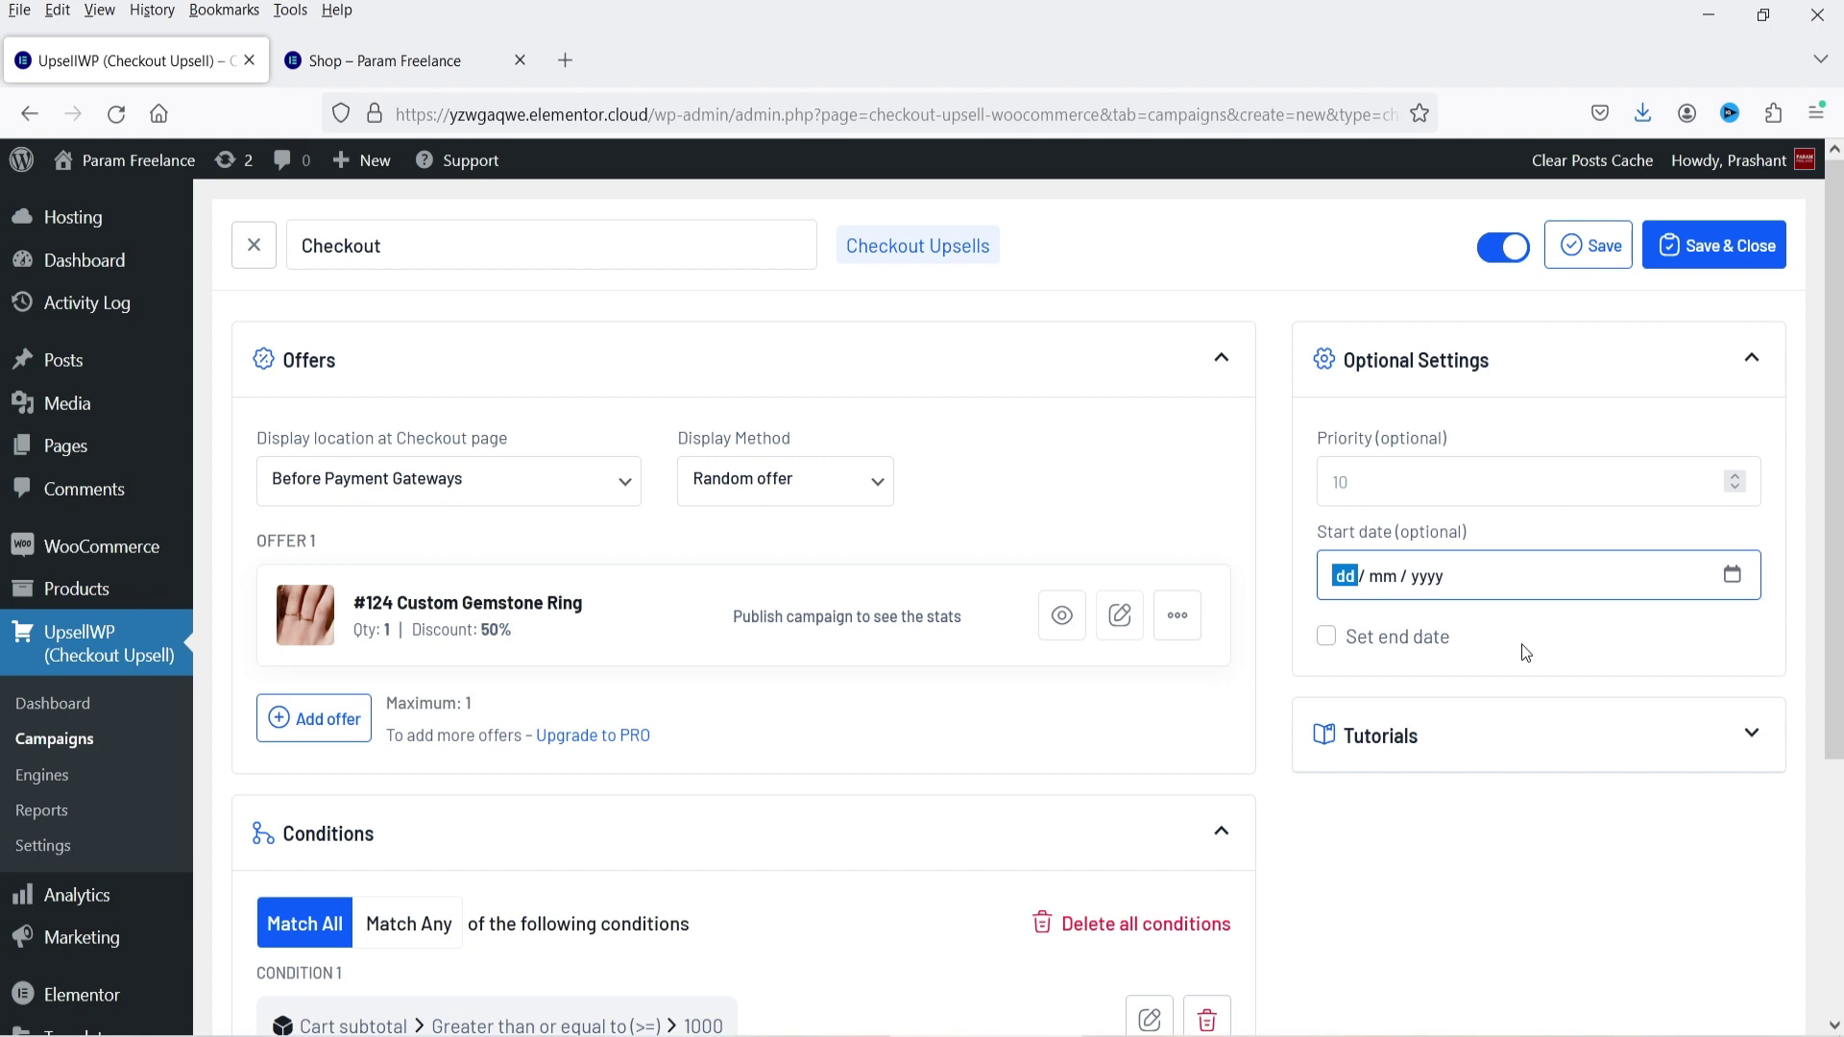
pyautogui.click(1421, 615)
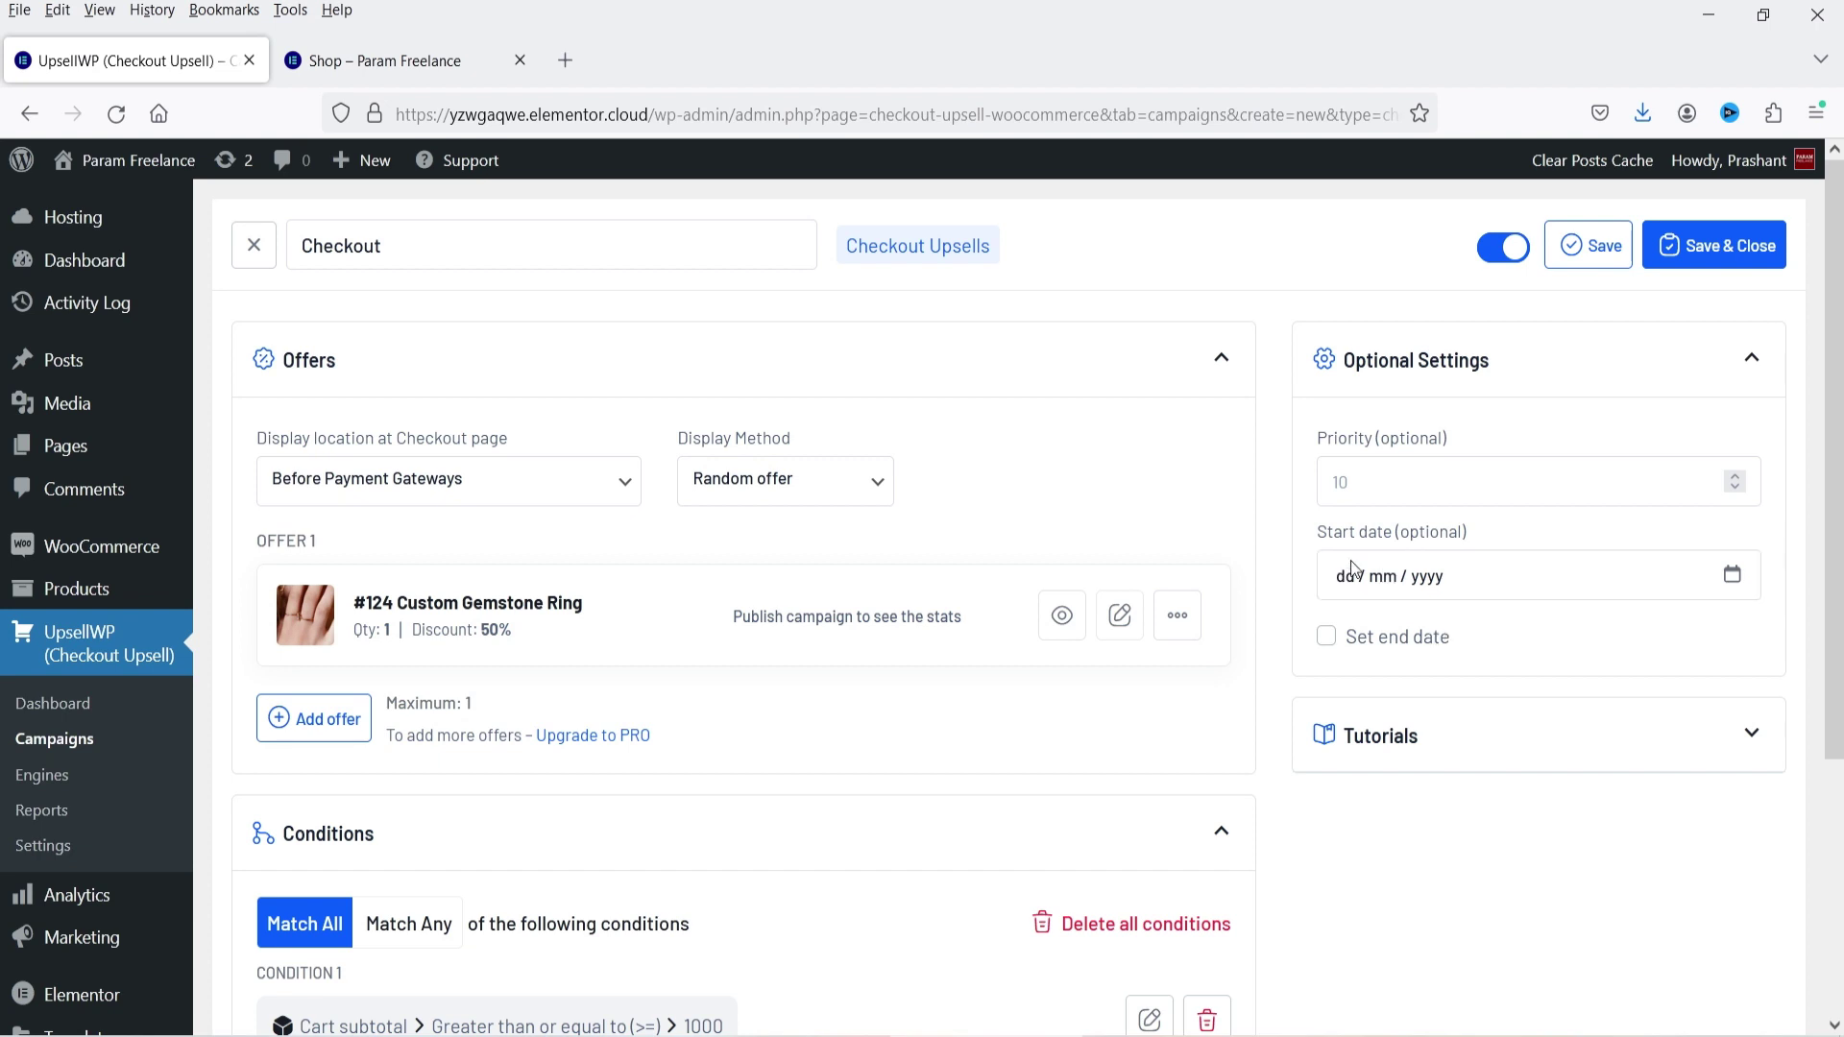
pyautogui.click(1329, 638)
pyautogui.click(1327, 638)
pyautogui.click(1715, 245)
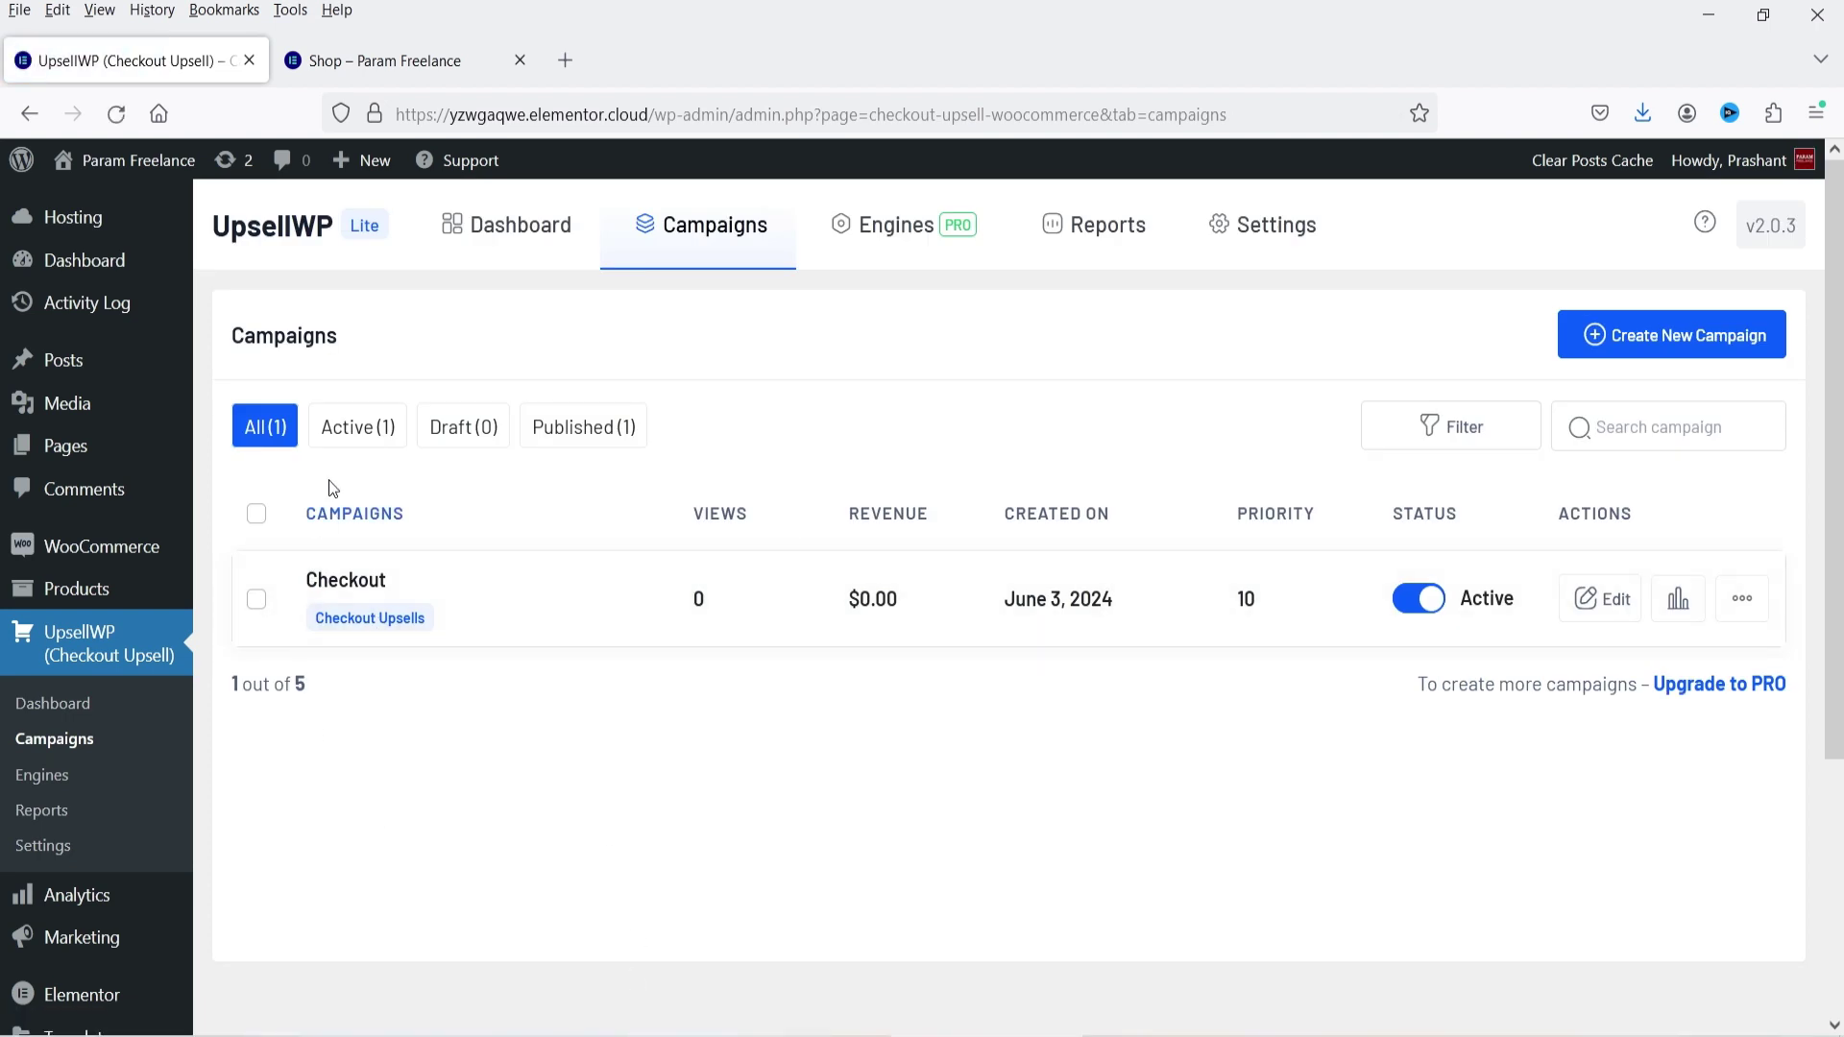
# Switch to the shop, proceed to checkout with only the Crystal Pendant Earrings in the cart, and inspect the page for the upsell offer
pyautogui.click(374, 60)
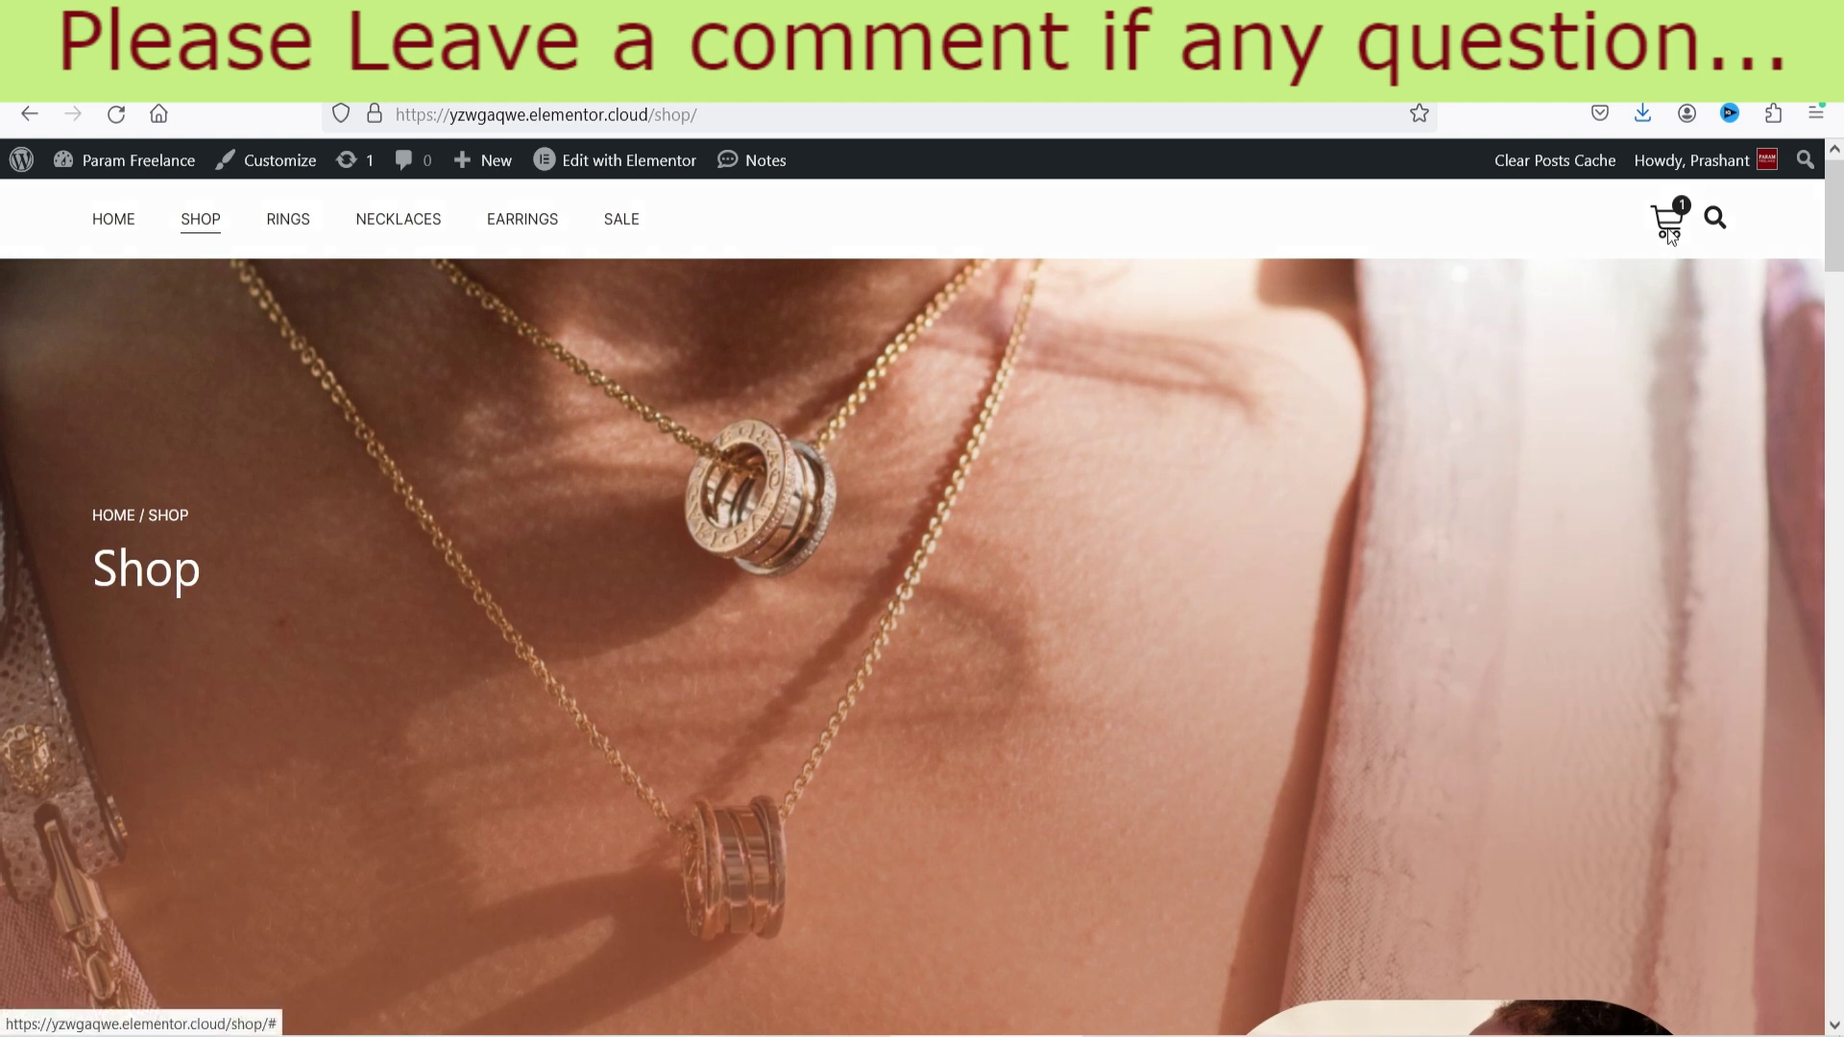
pyautogui.click(1667, 225)
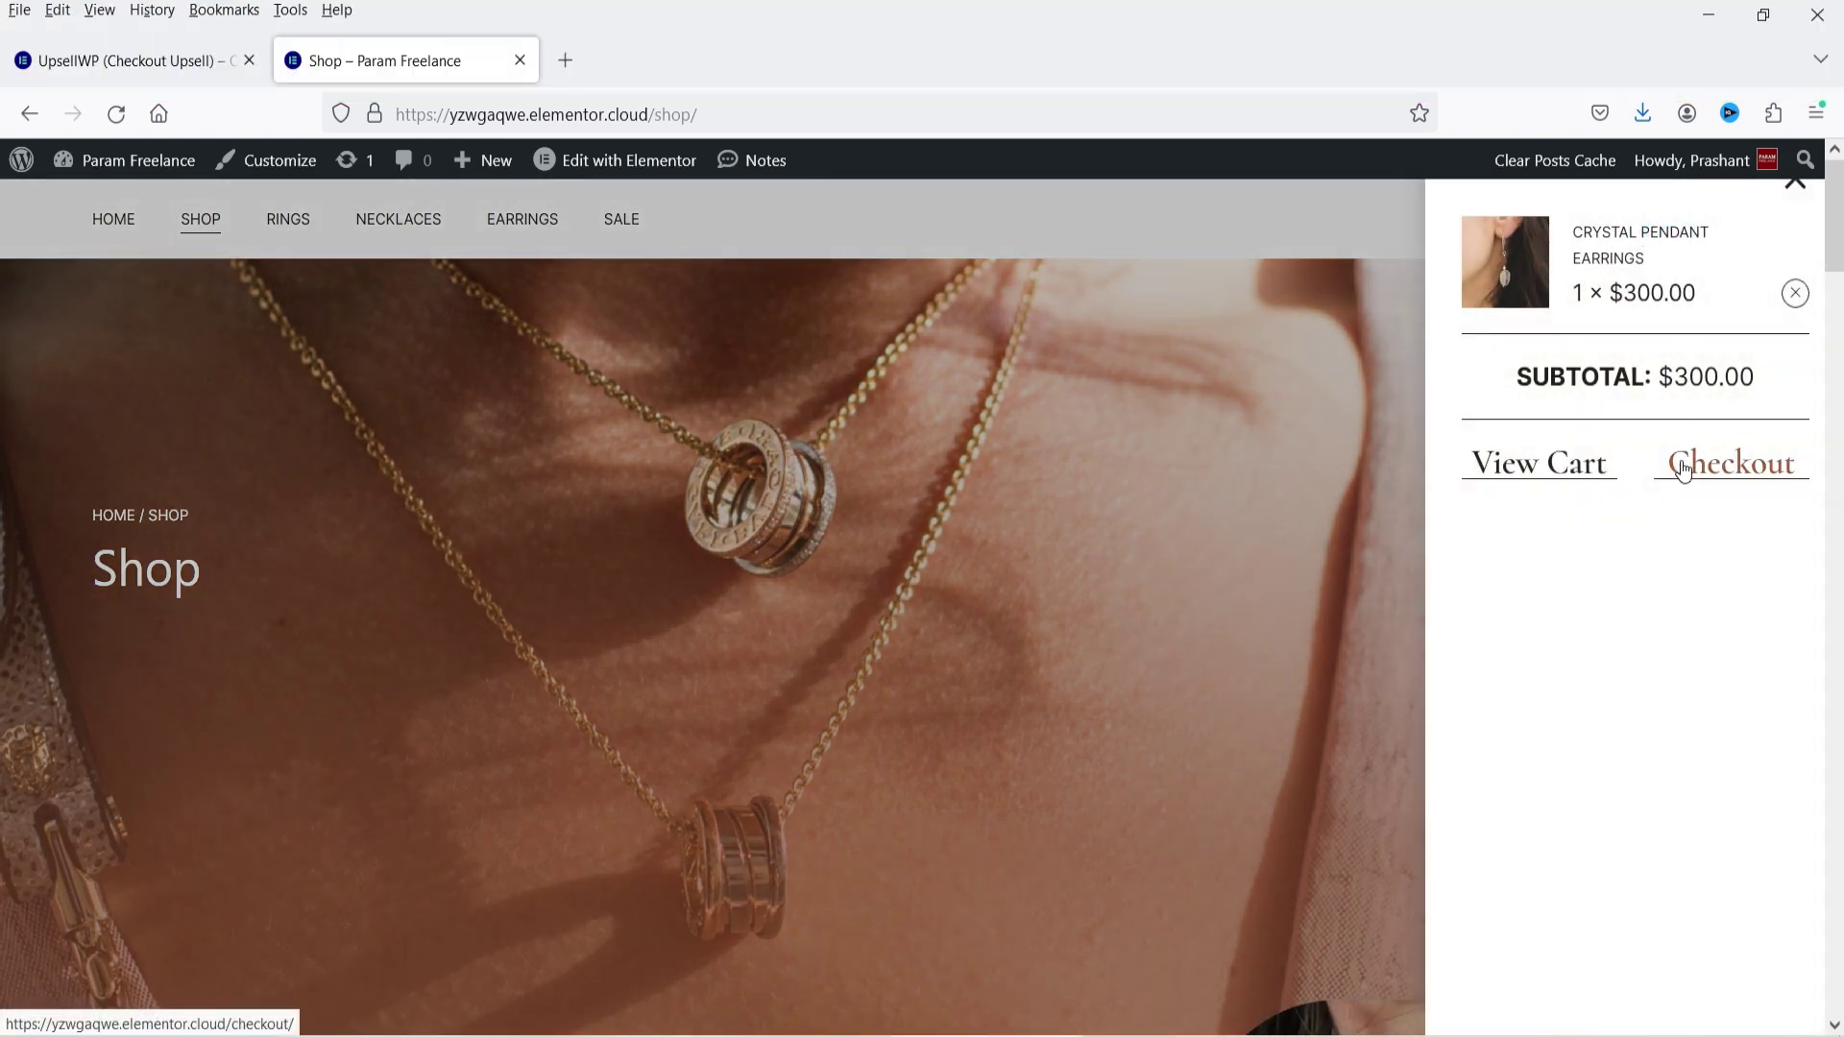
pyautogui.click(1744, 466)
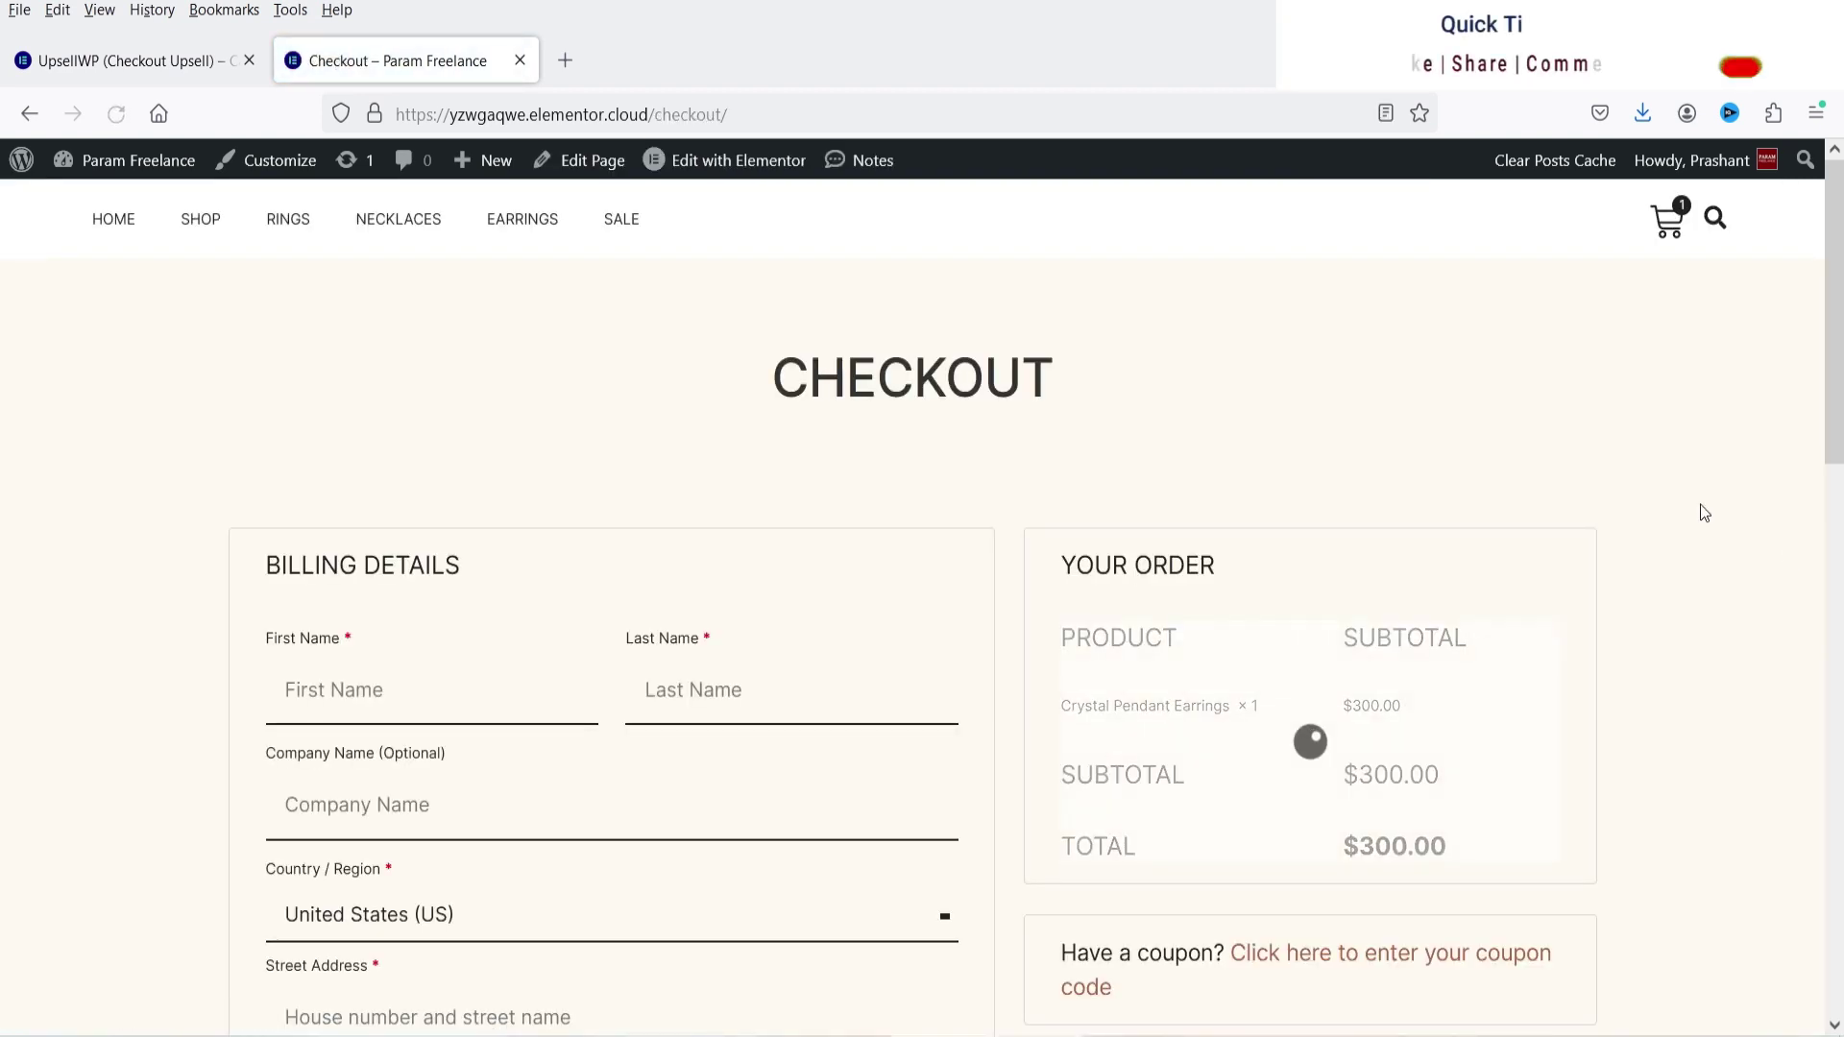
pyautogui.scroll(-2, 1703, 511)
pyautogui.scroll(-2, 1748, 496)
pyautogui.scroll(4, 1748, 496)
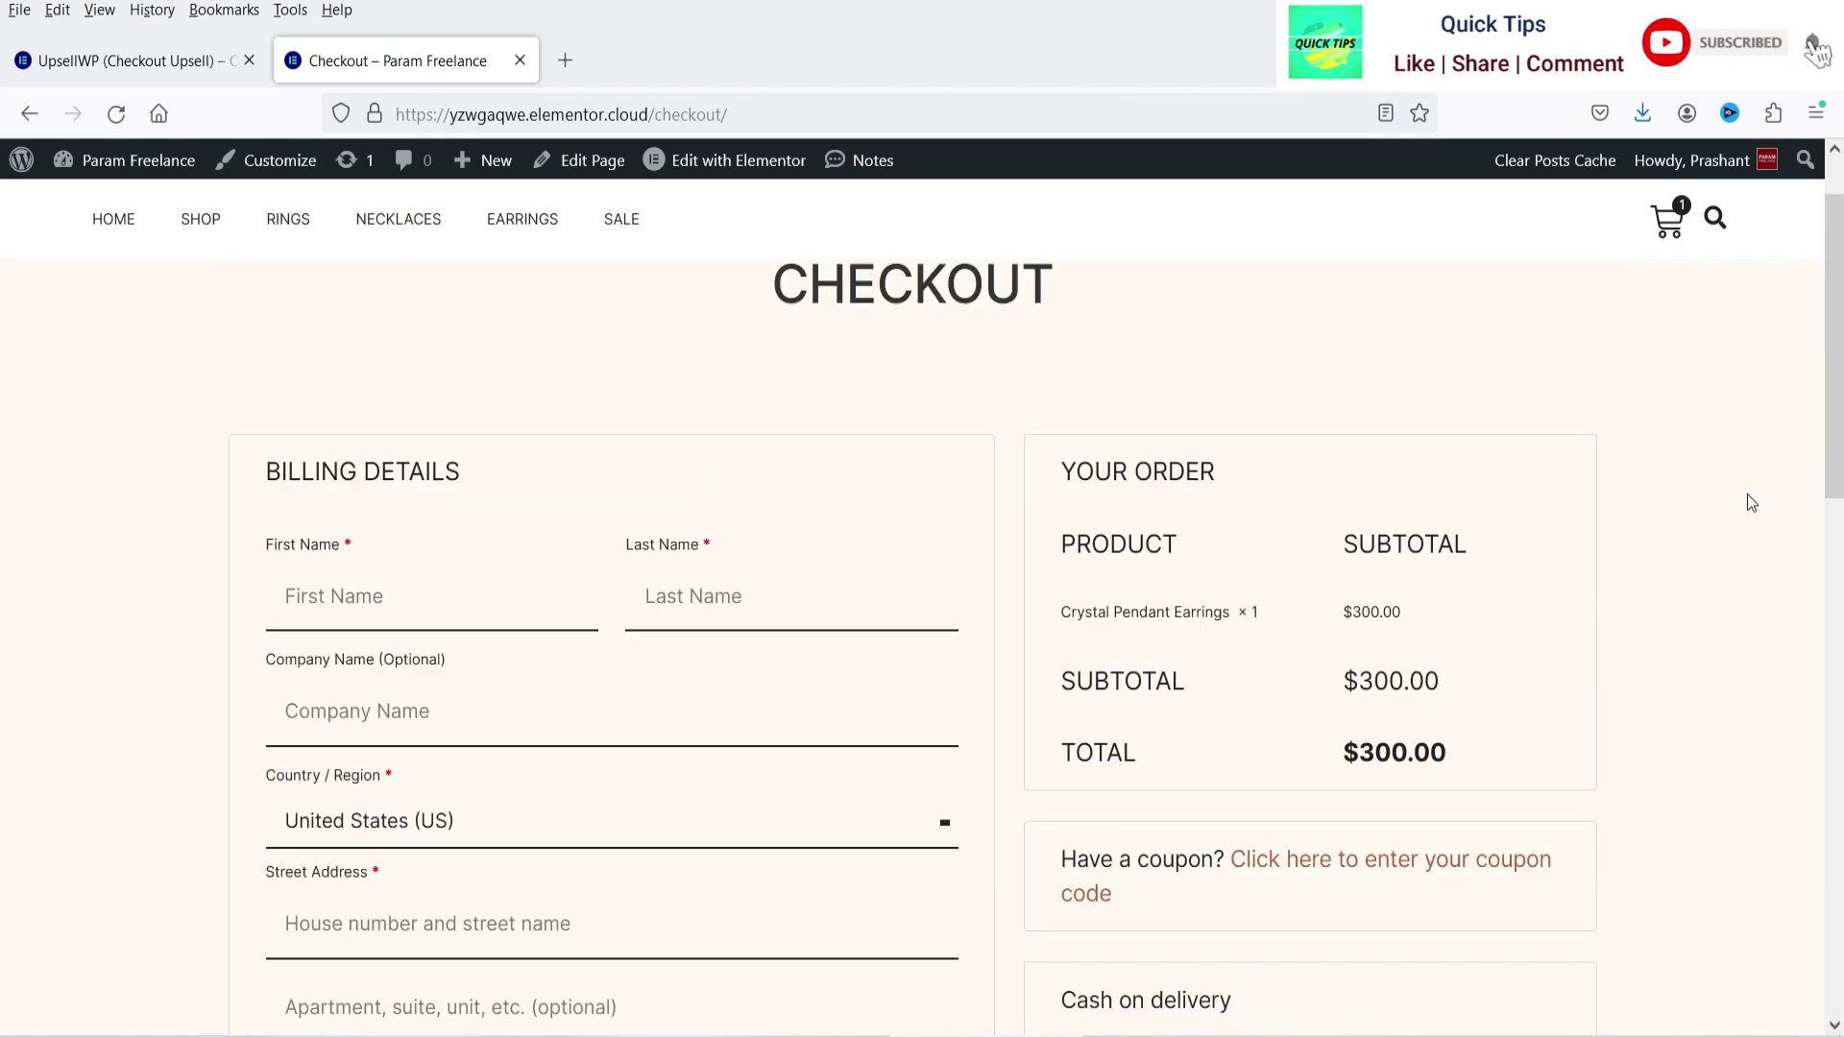
pyautogui.scroll(-5, 1749, 500)
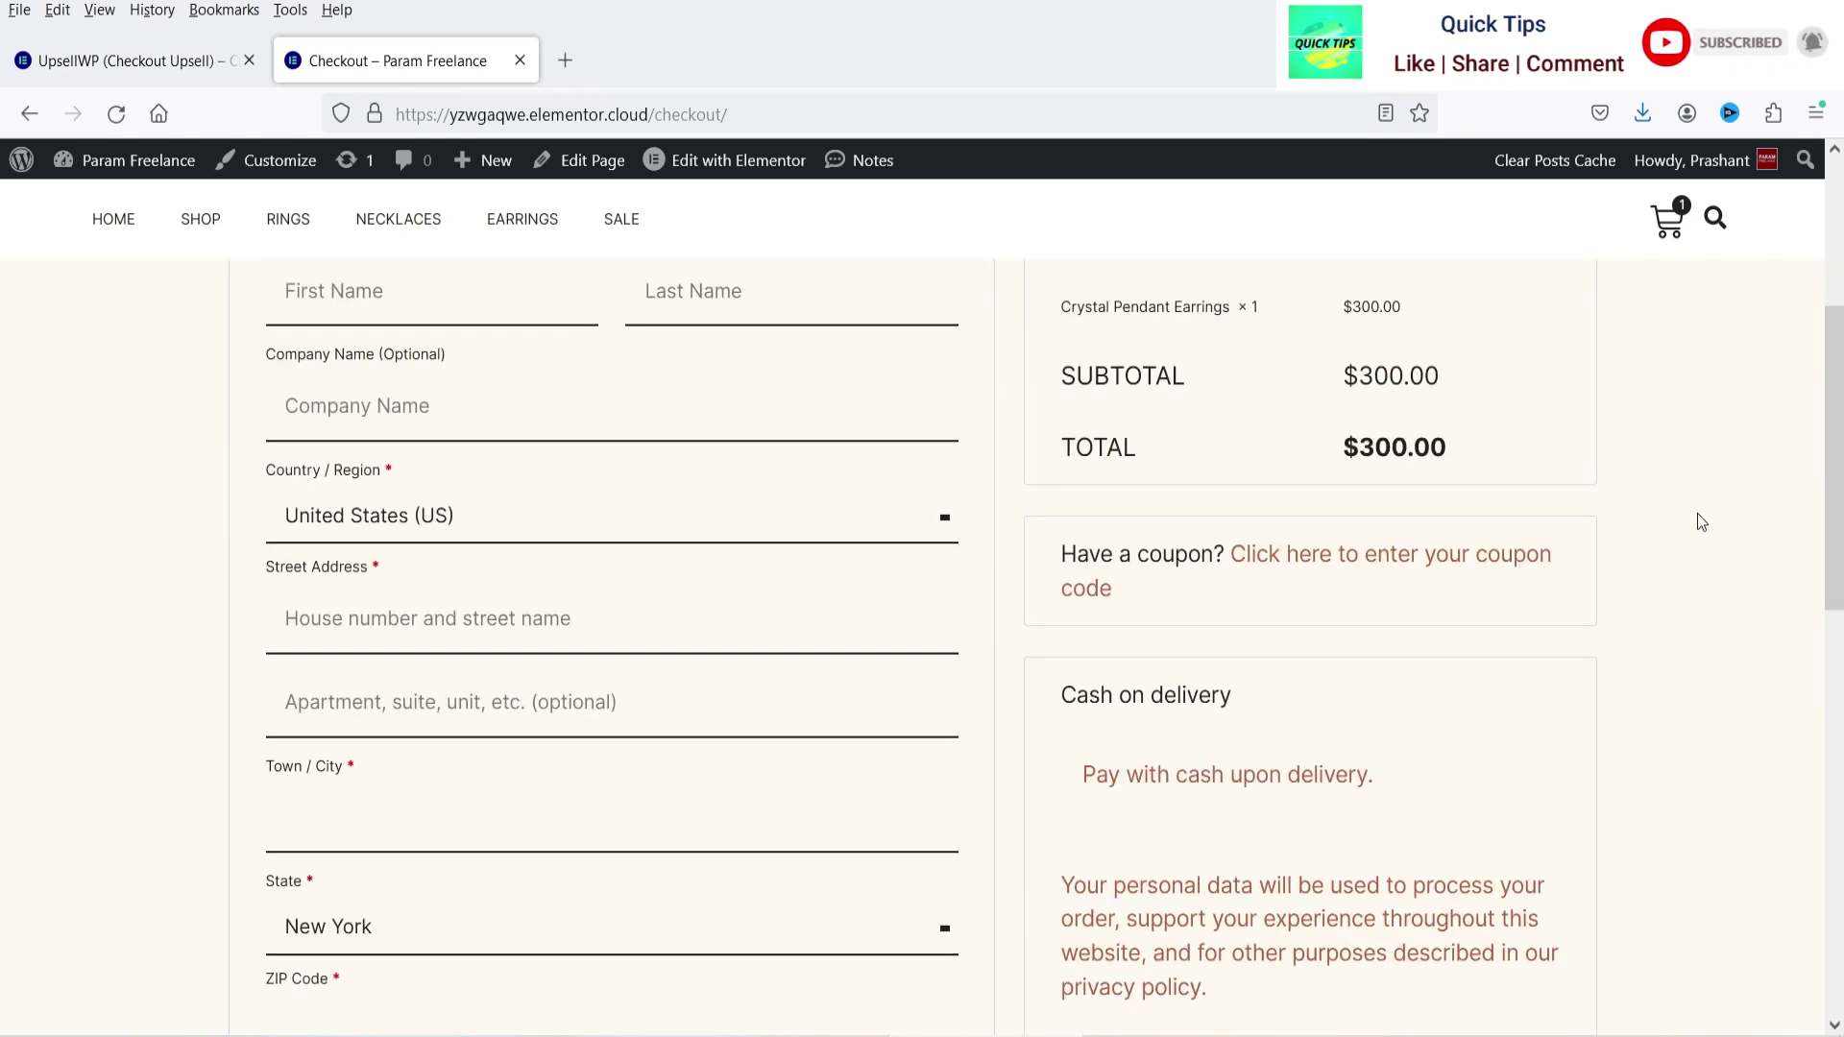
pyautogui.scroll(-5, 1701, 518)
pyautogui.scroll(10, 1704, 516)
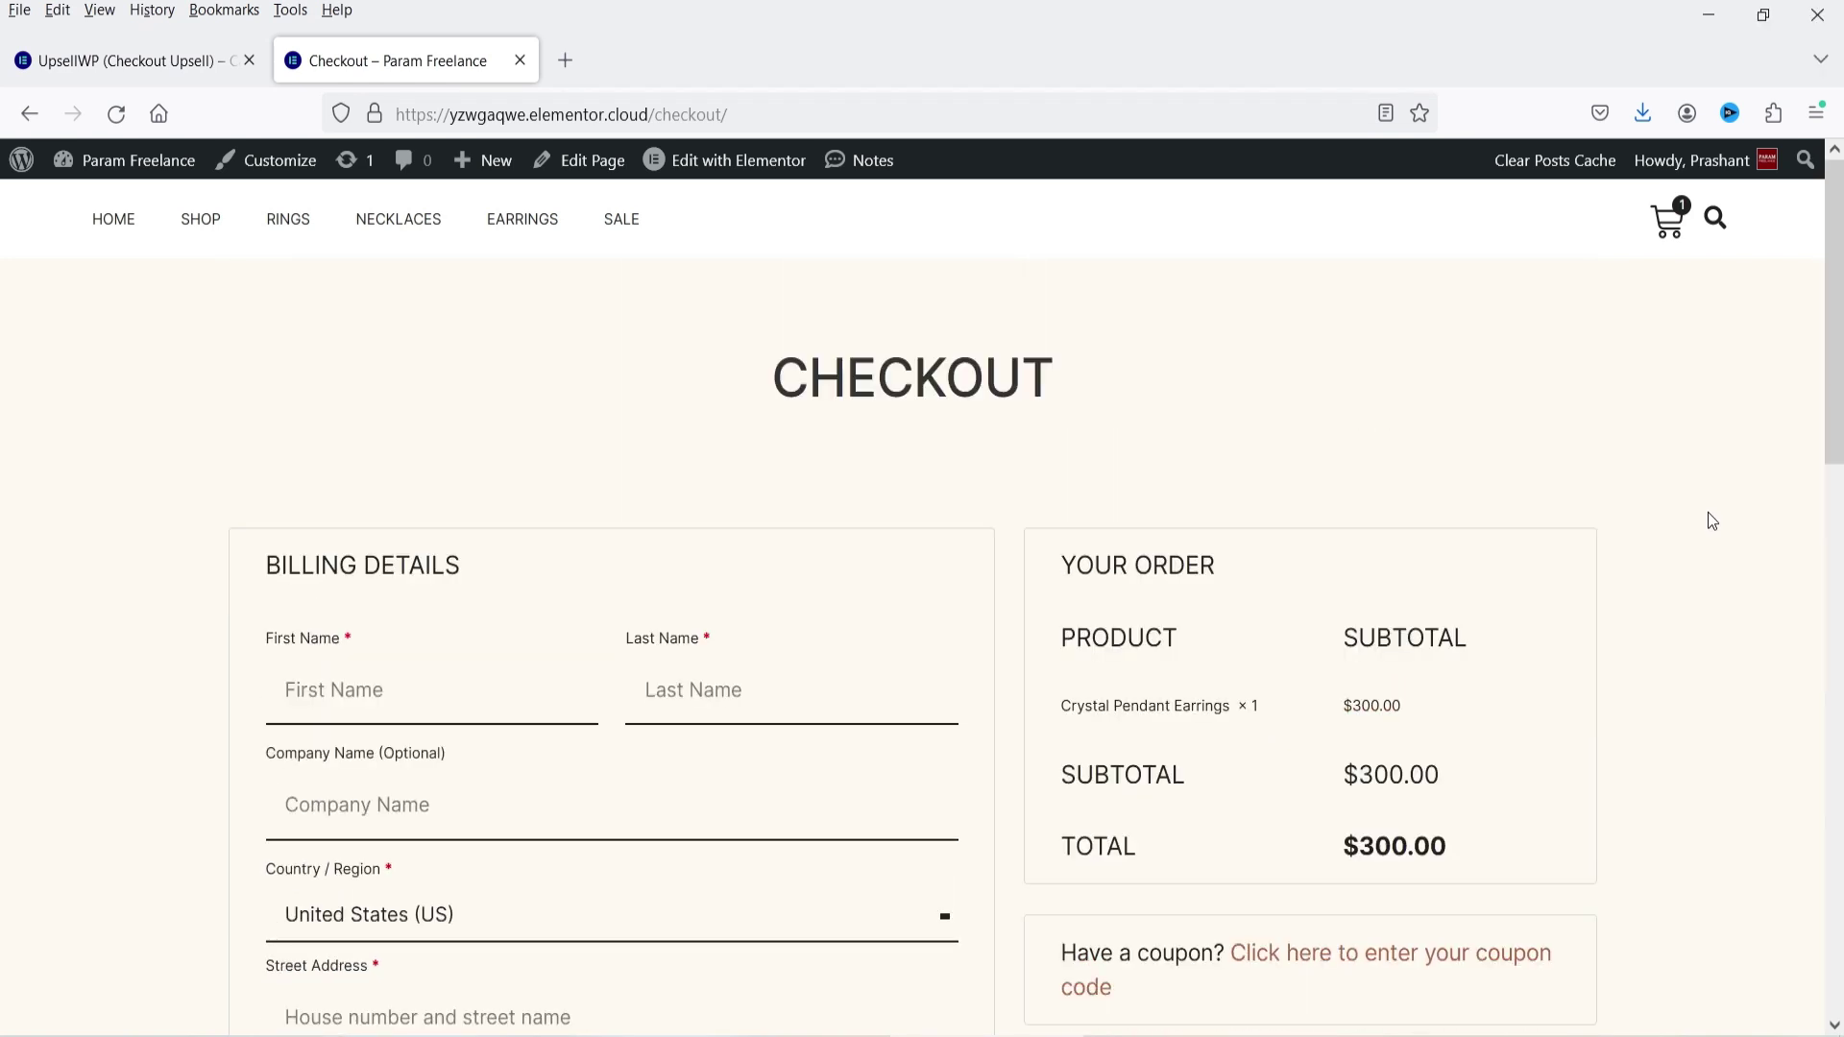
# Return to the shop, add the Bead-Set Diamond Ring to the cart and proceed to checkout
pyautogui.click(130, 61)
pyautogui.click(288, 62)
pyautogui.click(199, 223)
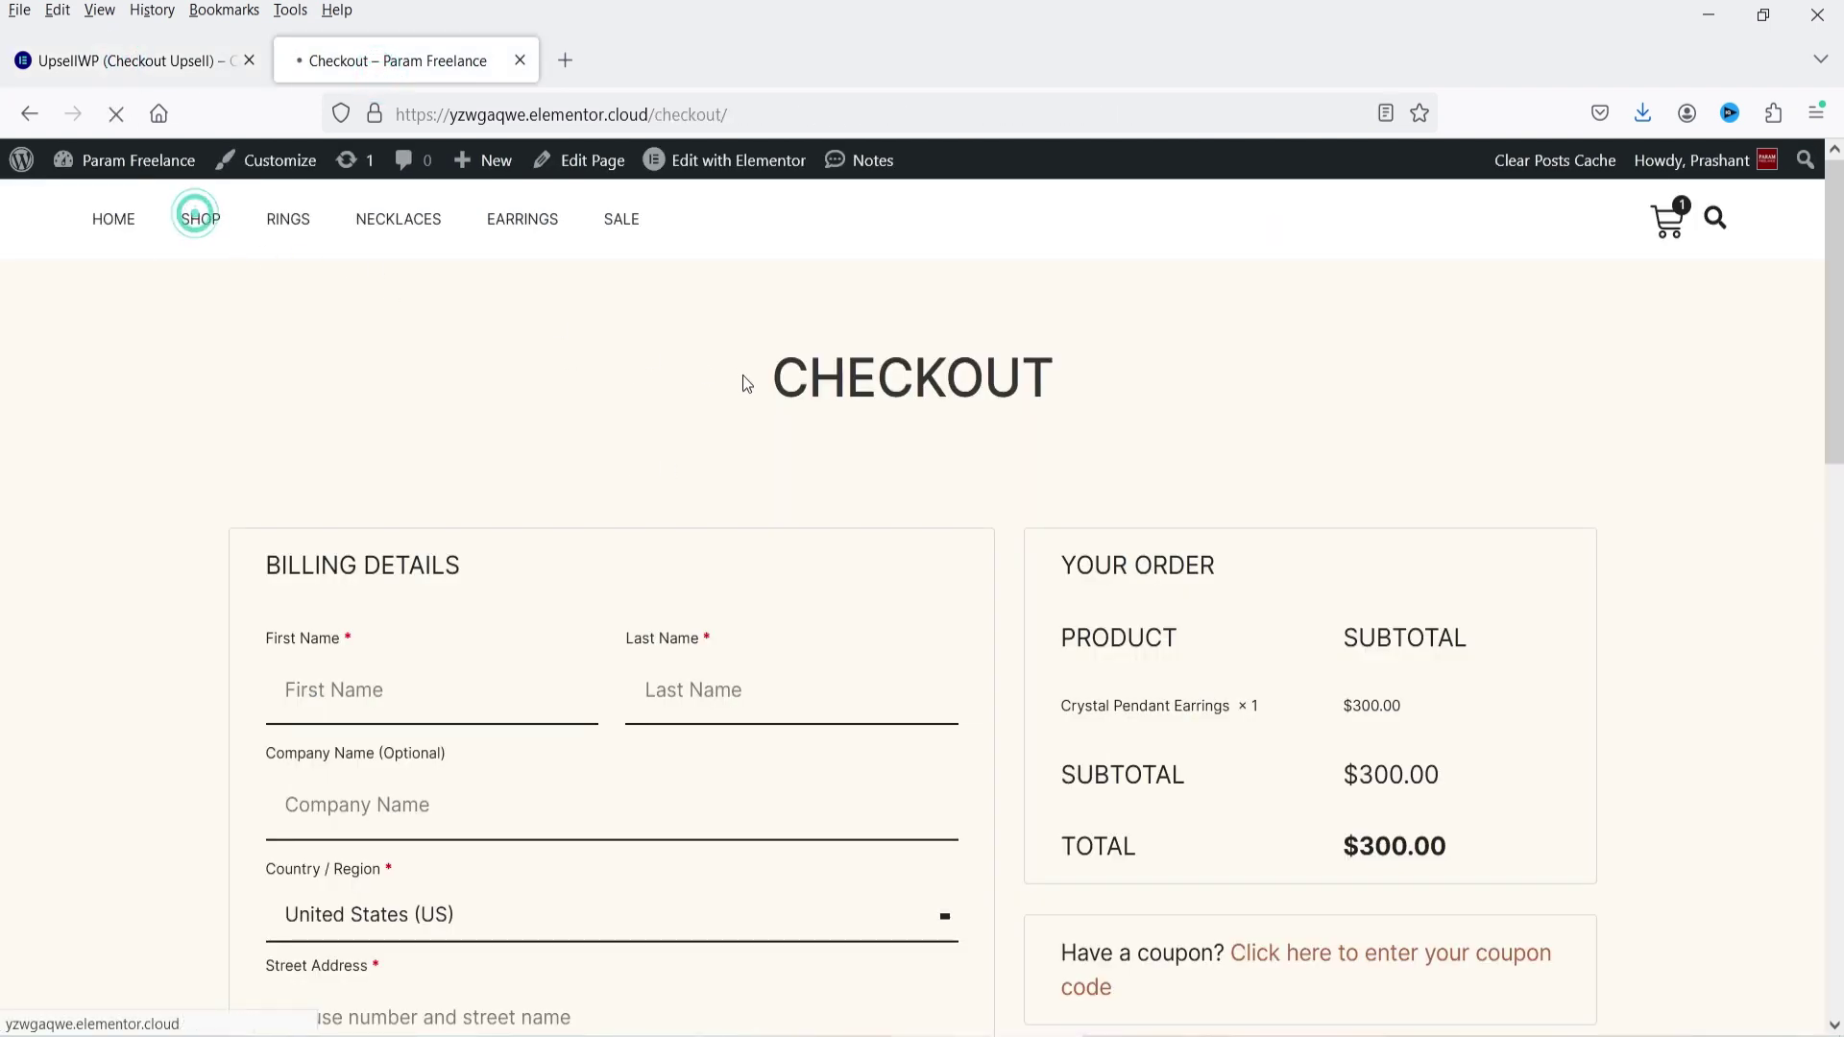
pyautogui.scroll(-5, 764, 453)
pyautogui.scroll(-5, 764, 451)
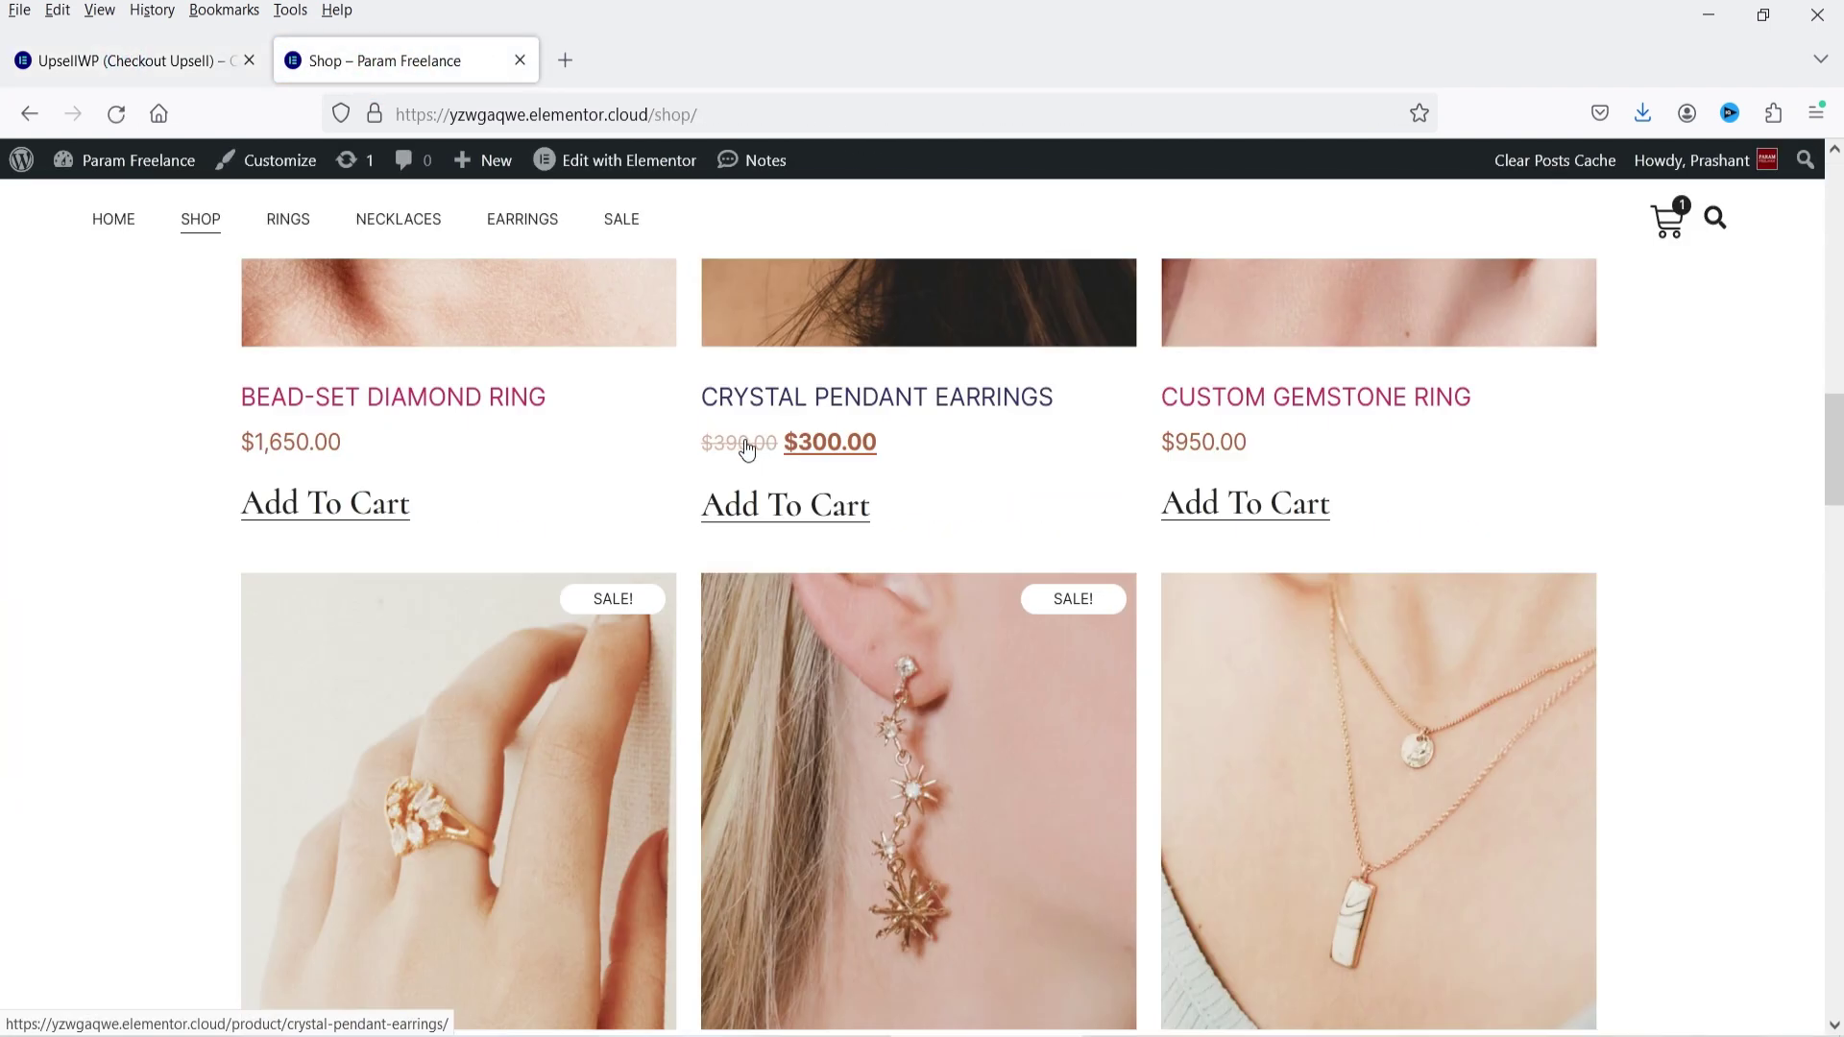
pyautogui.click(298, 519)
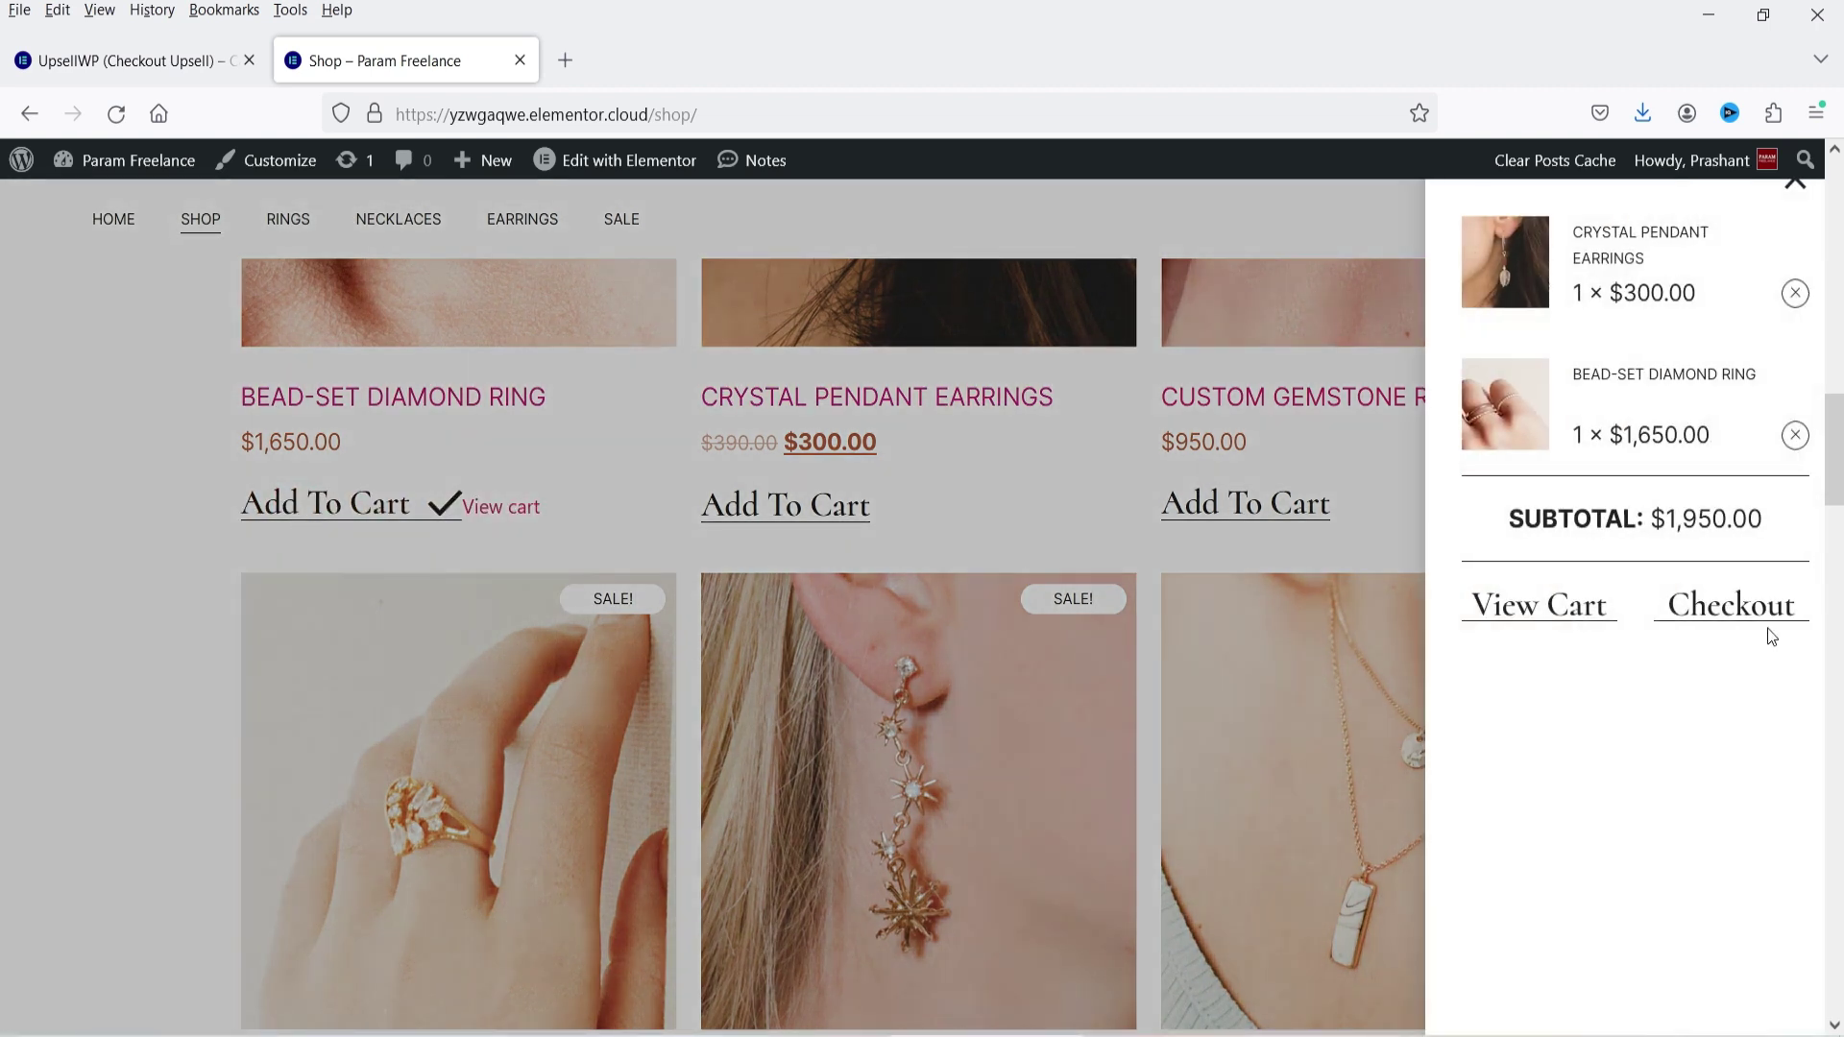
pyautogui.click(1731, 613)
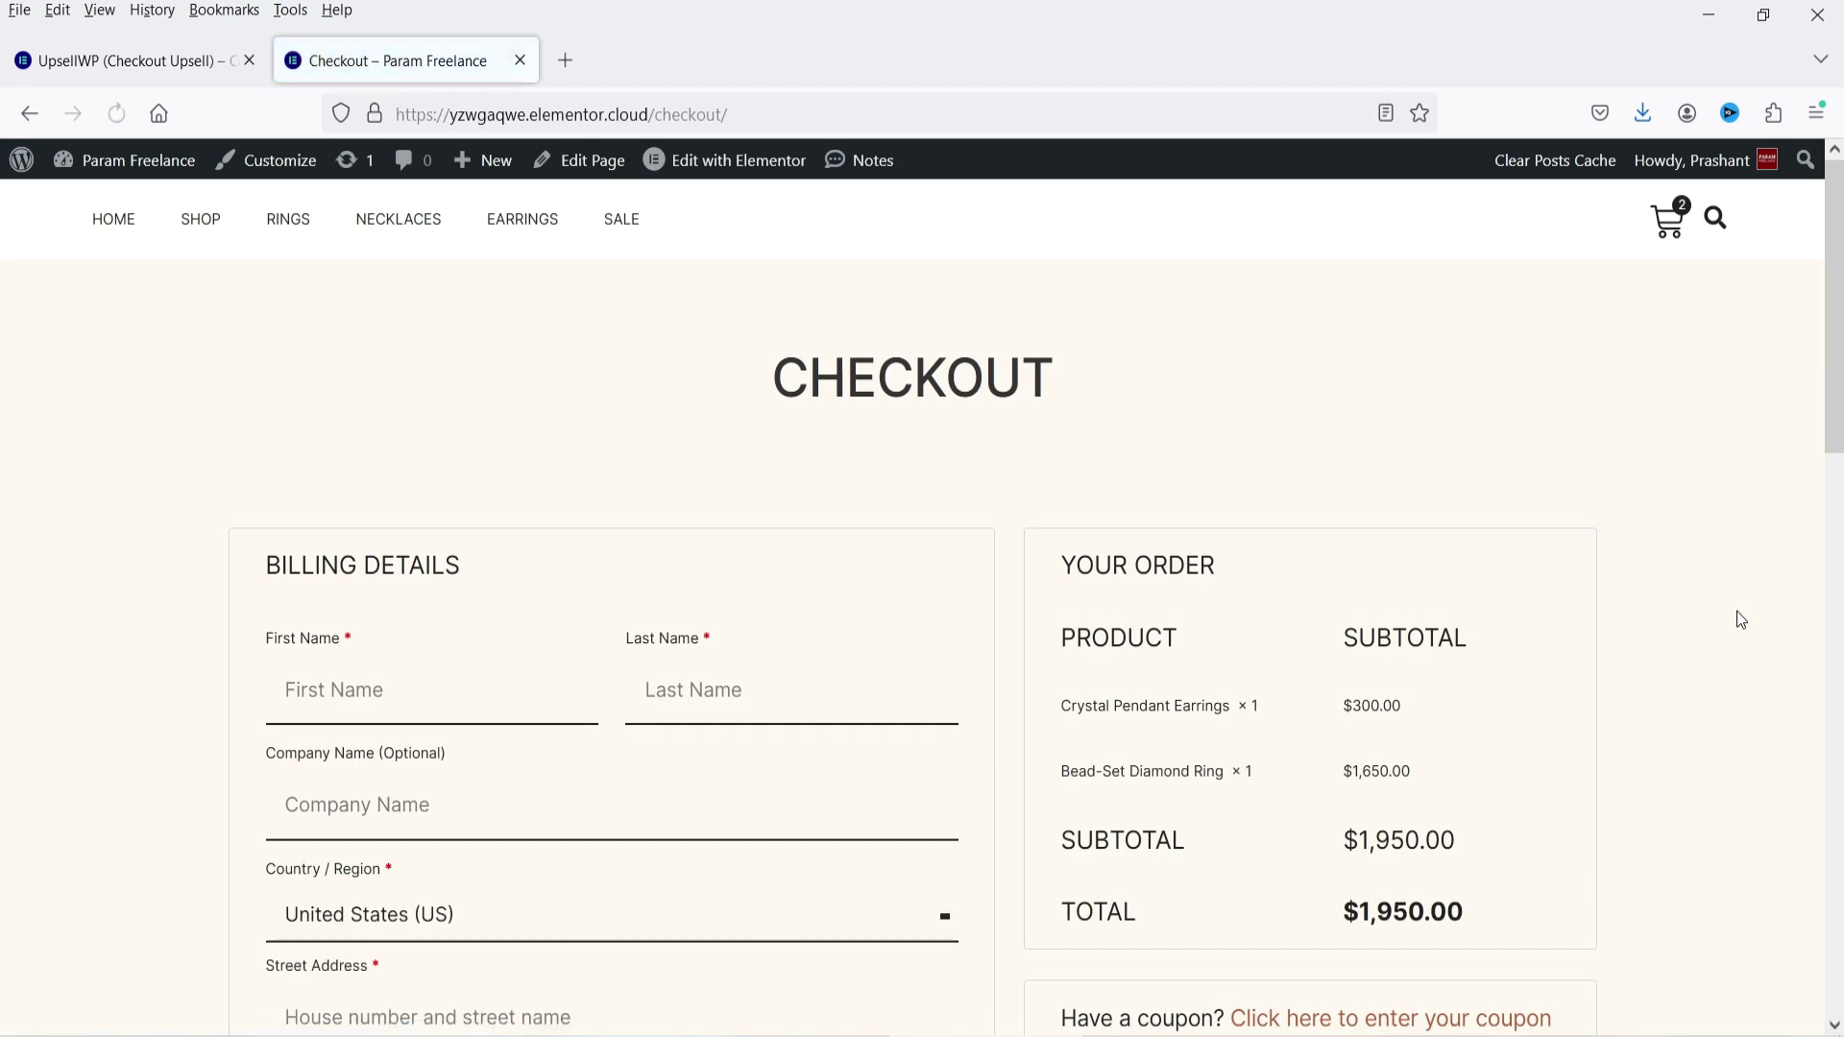
# Examine the Custom Gemstone Ring offer on the checkout page and its placement relative to the order summary and payment section
pyautogui.scroll(-7, 1663, 478)
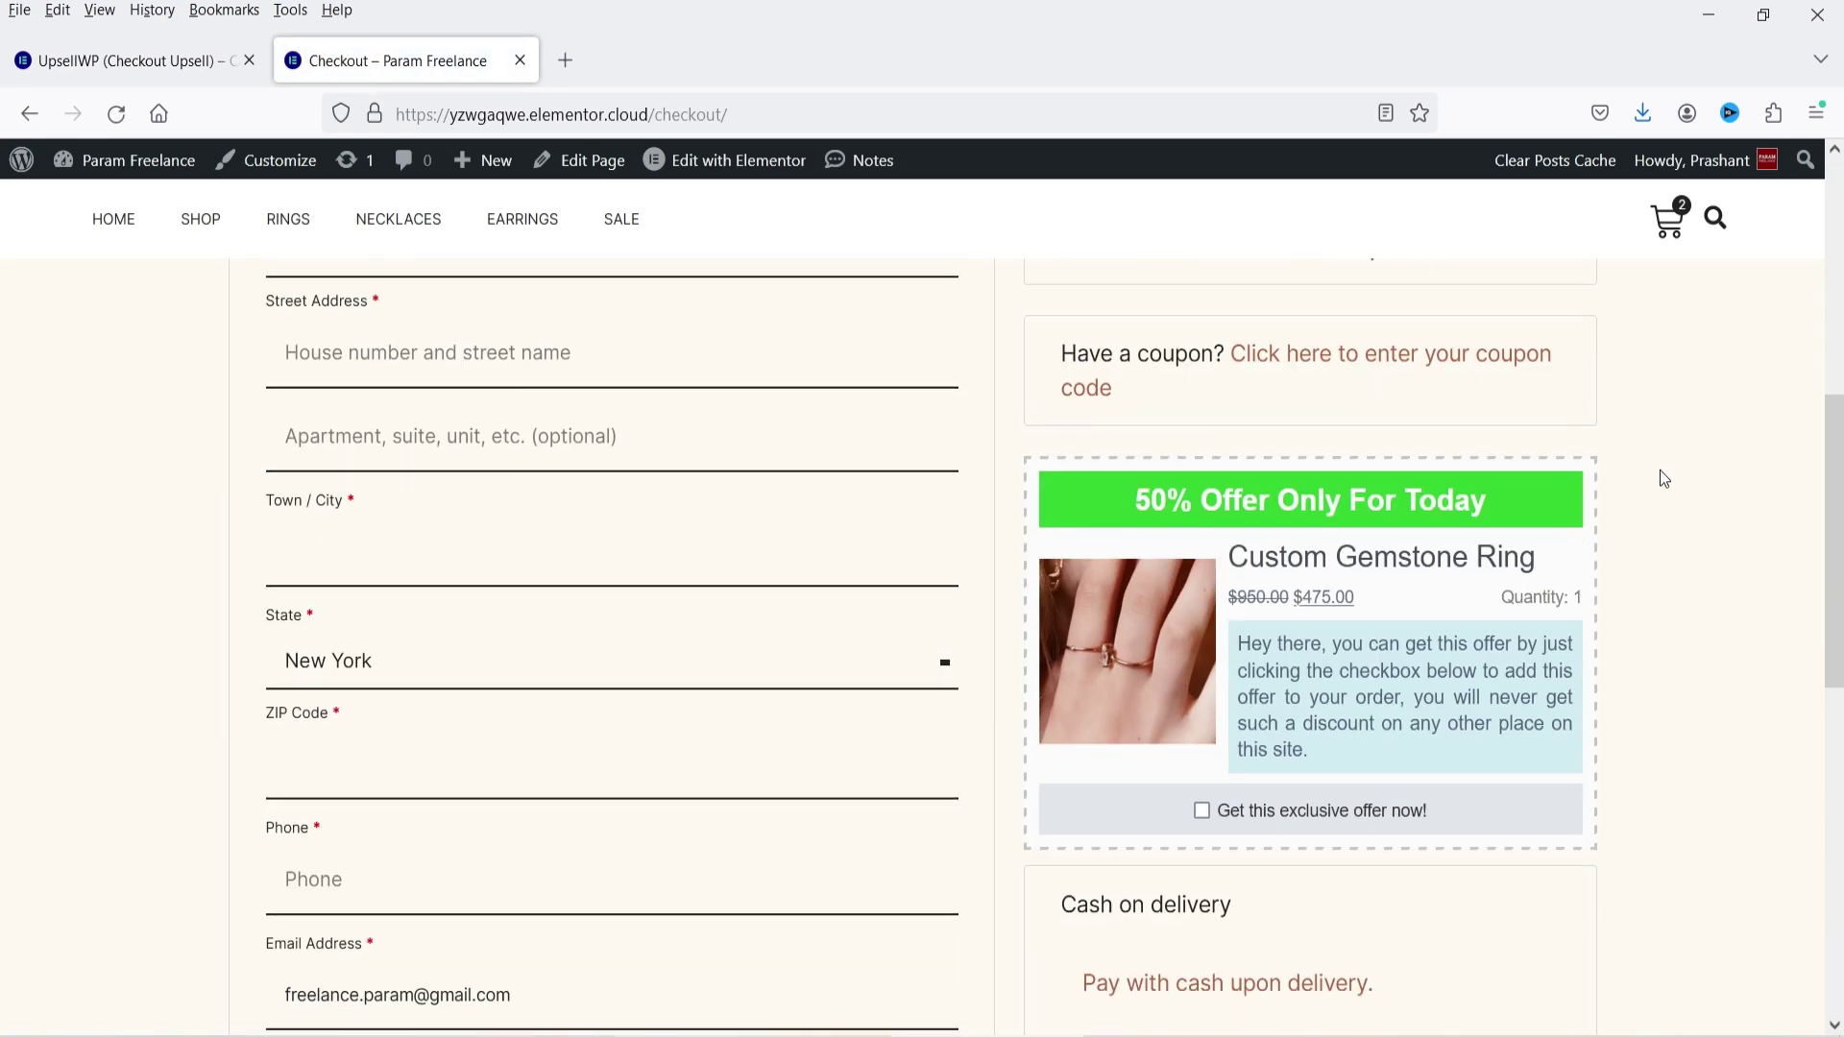
pyautogui.scroll(3, 1664, 477)
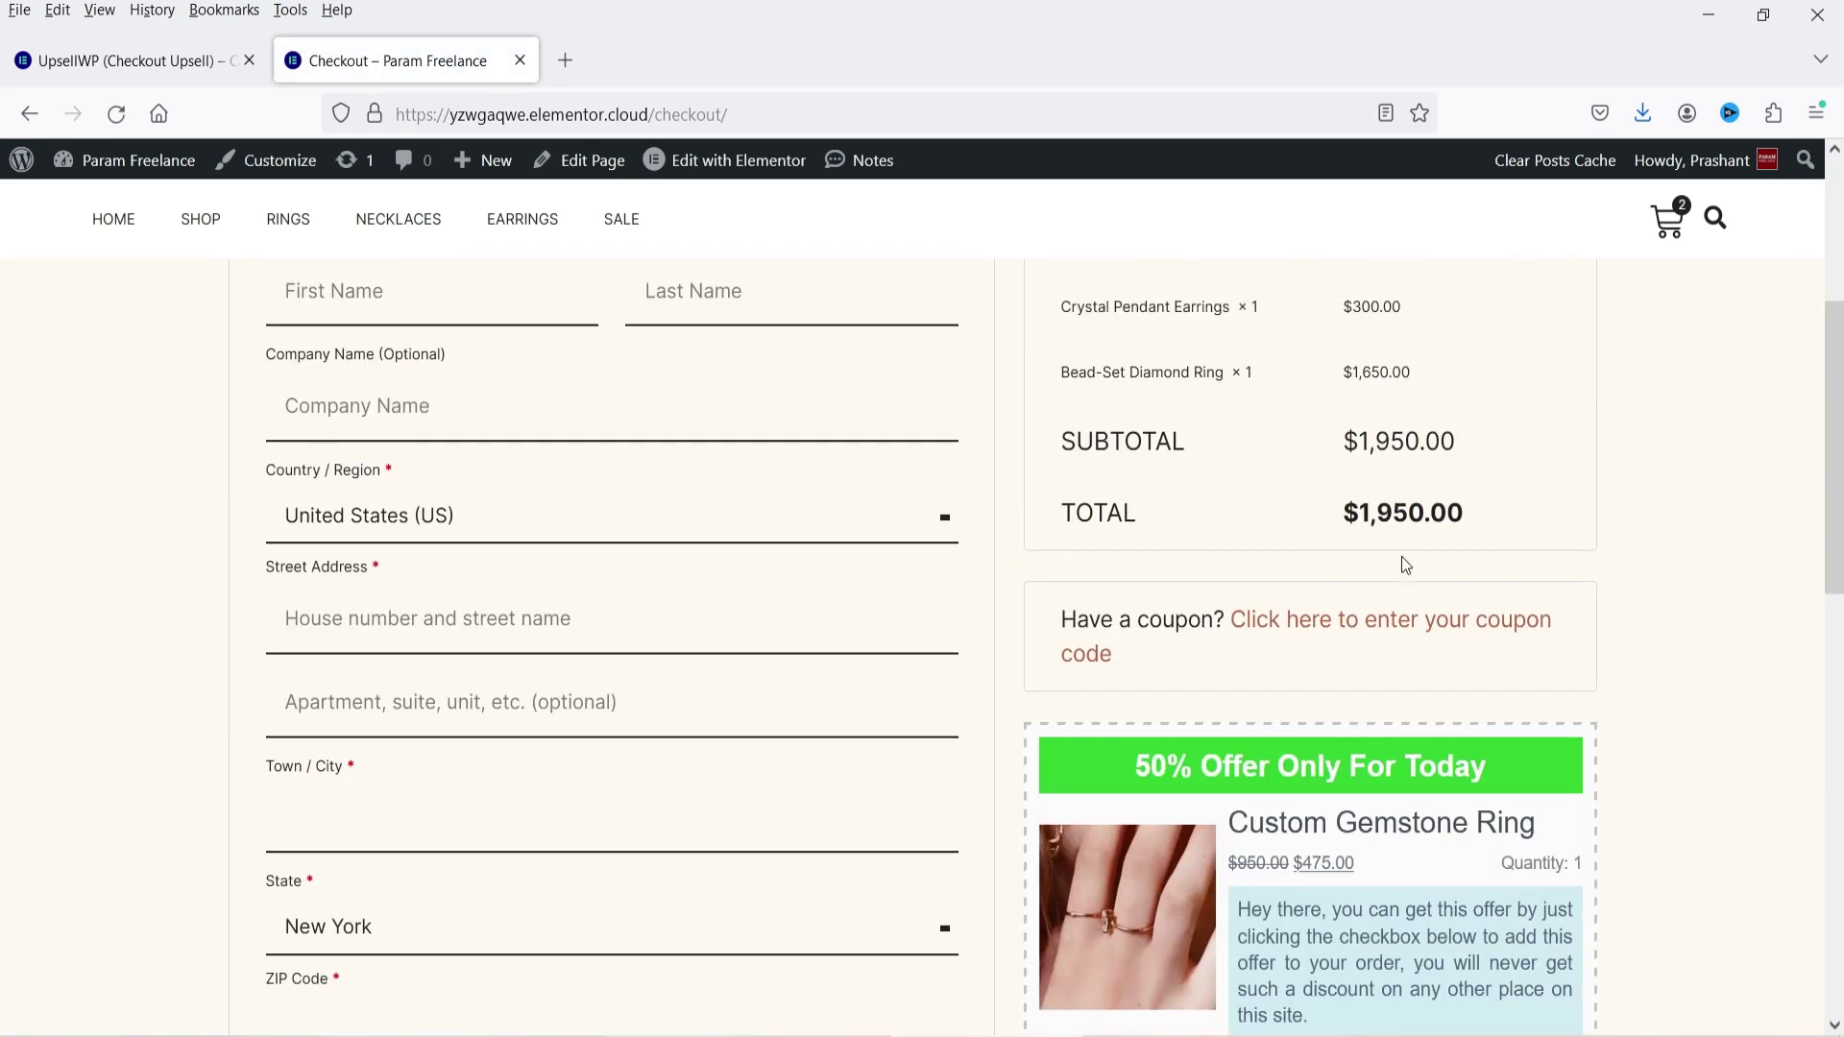
pyautogui.scroll(-3, 1653, 570)
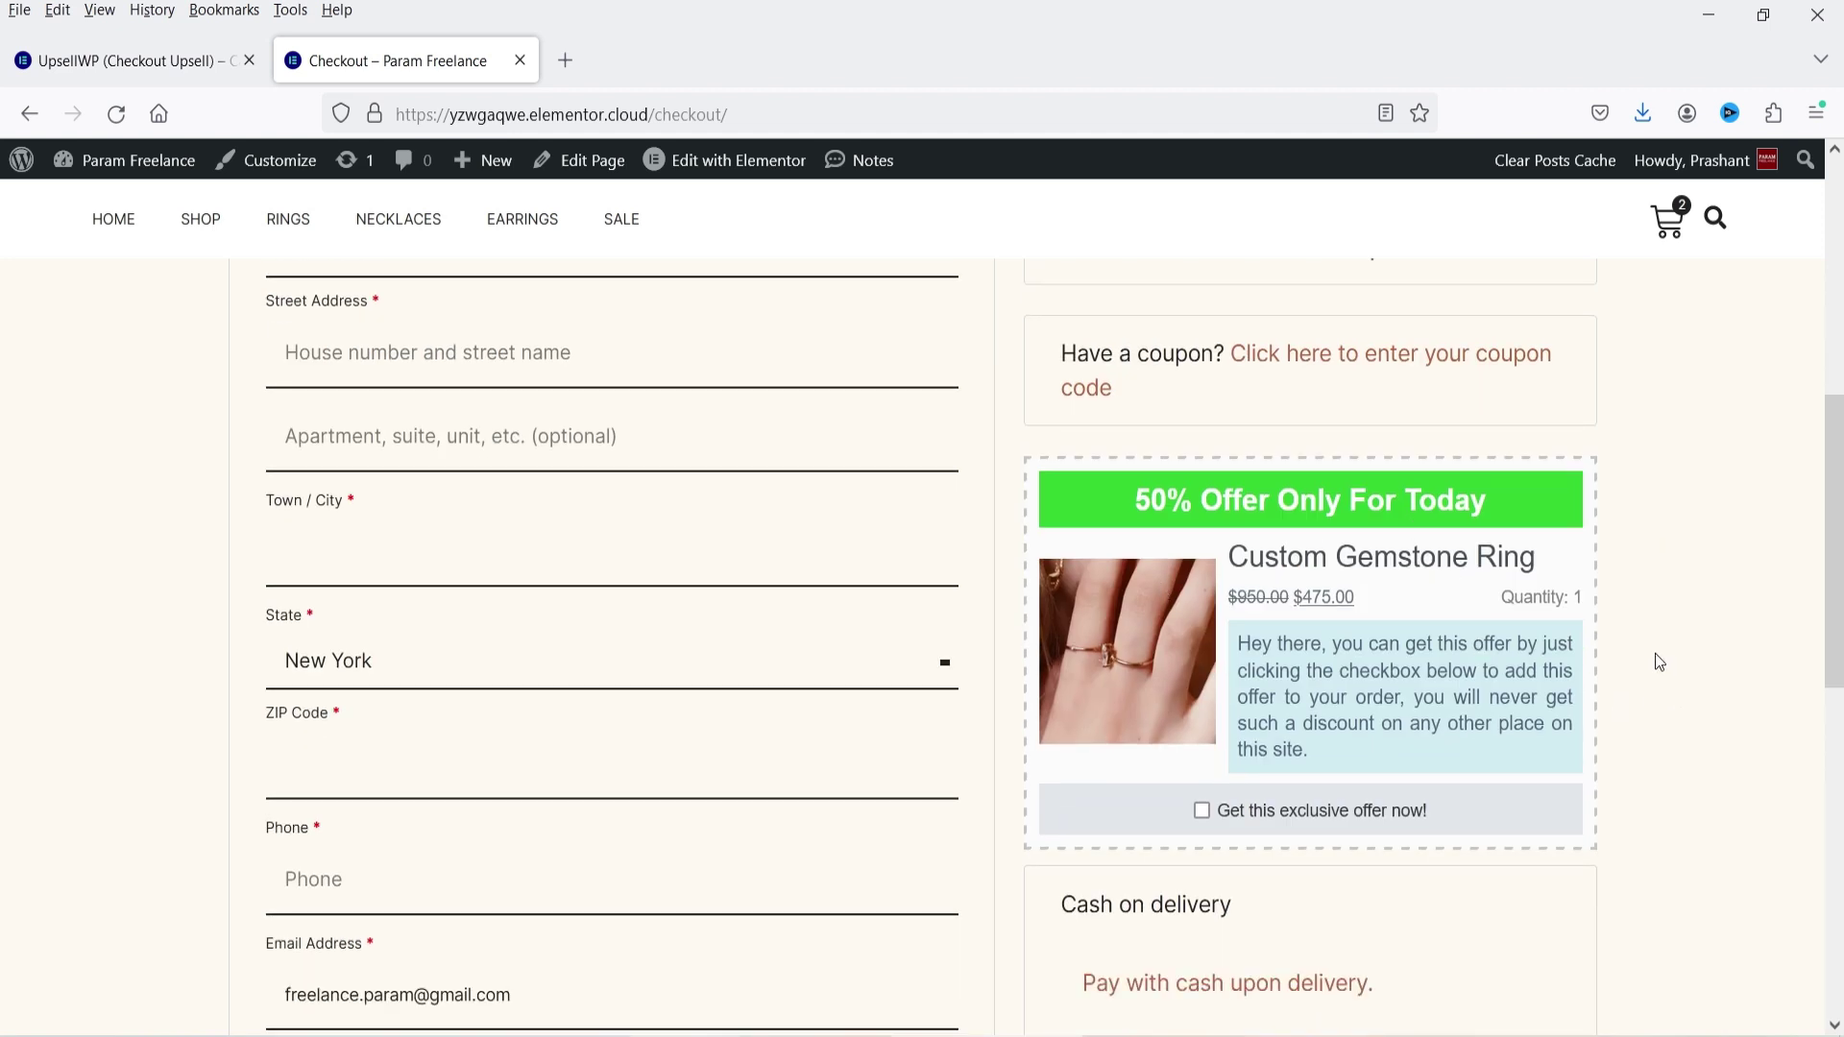
pyautogui.scroll(-5, 1657, 653)
pyautogui.scroll(3, 1670, 654)
pyautogui.scroll(-3, 1633, 649)
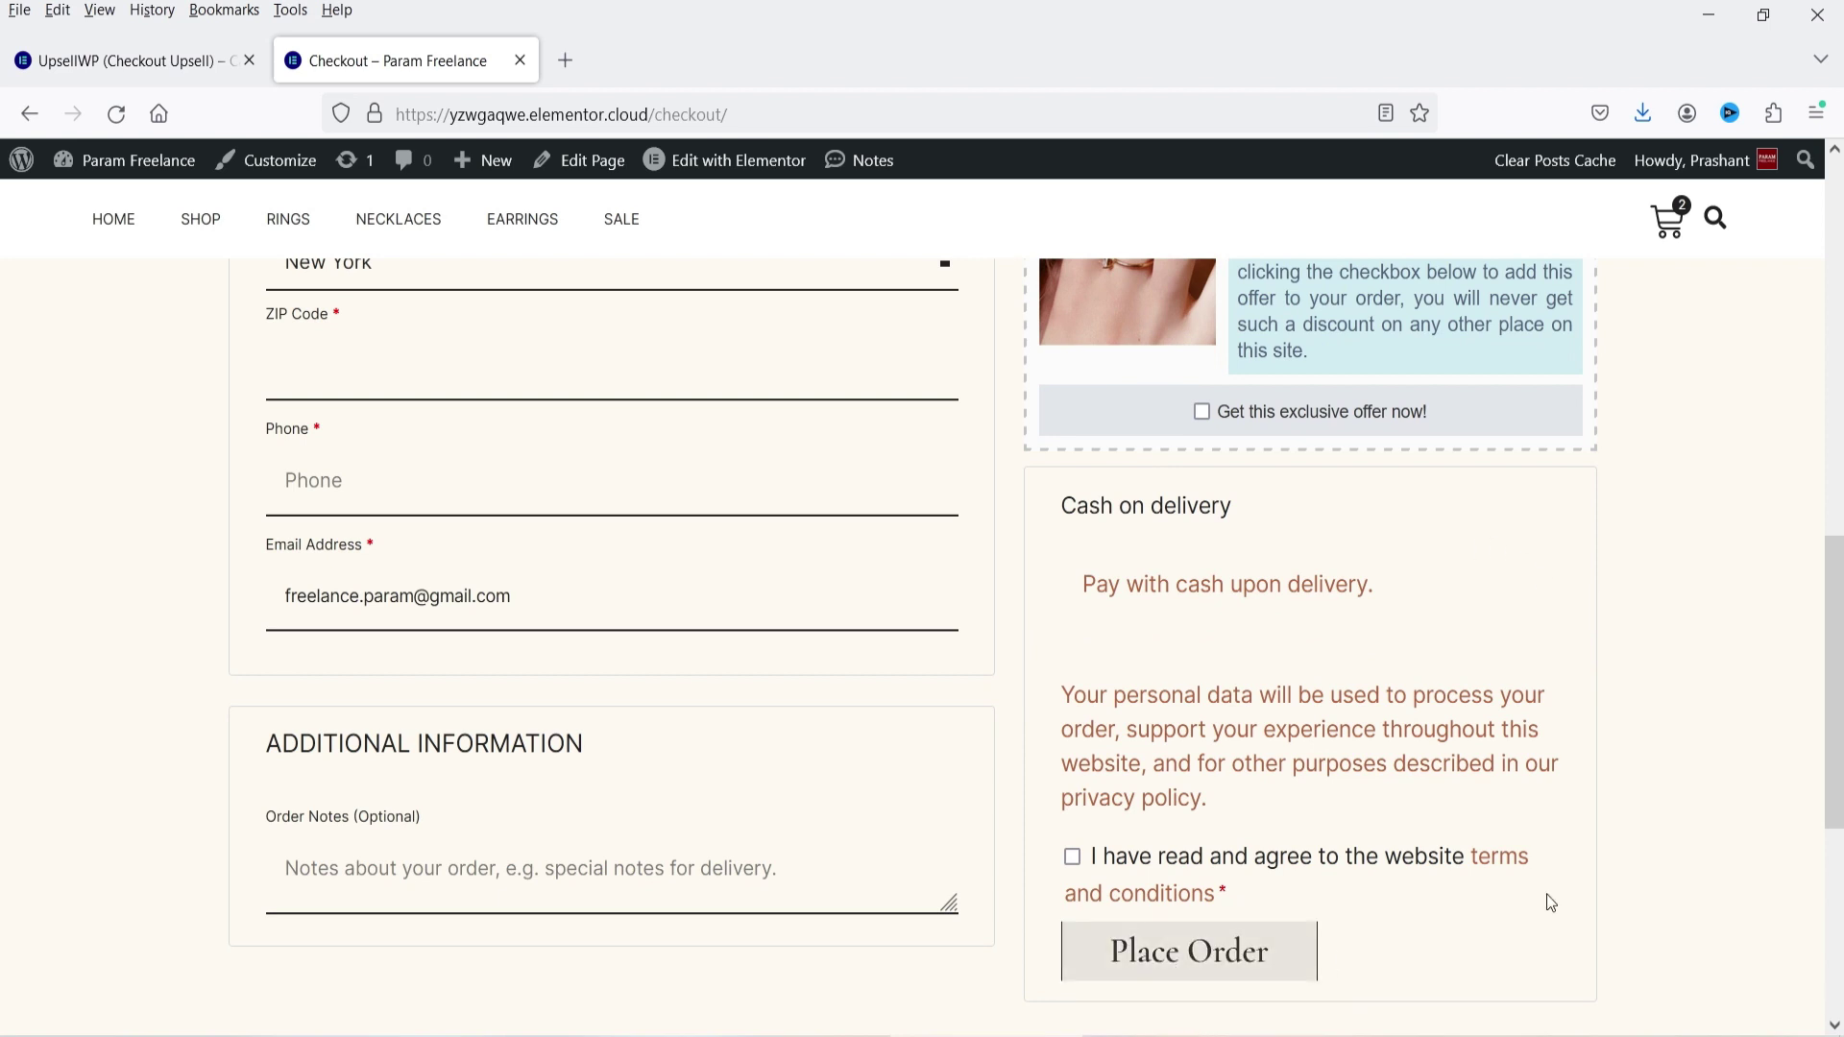
pyautogui.scroll(3, 1697, 695)
# Reopen the Checkout campaign, set its display location to Bottom of the Checkout Page, and save and close it
pyautogui.click(60, 56)
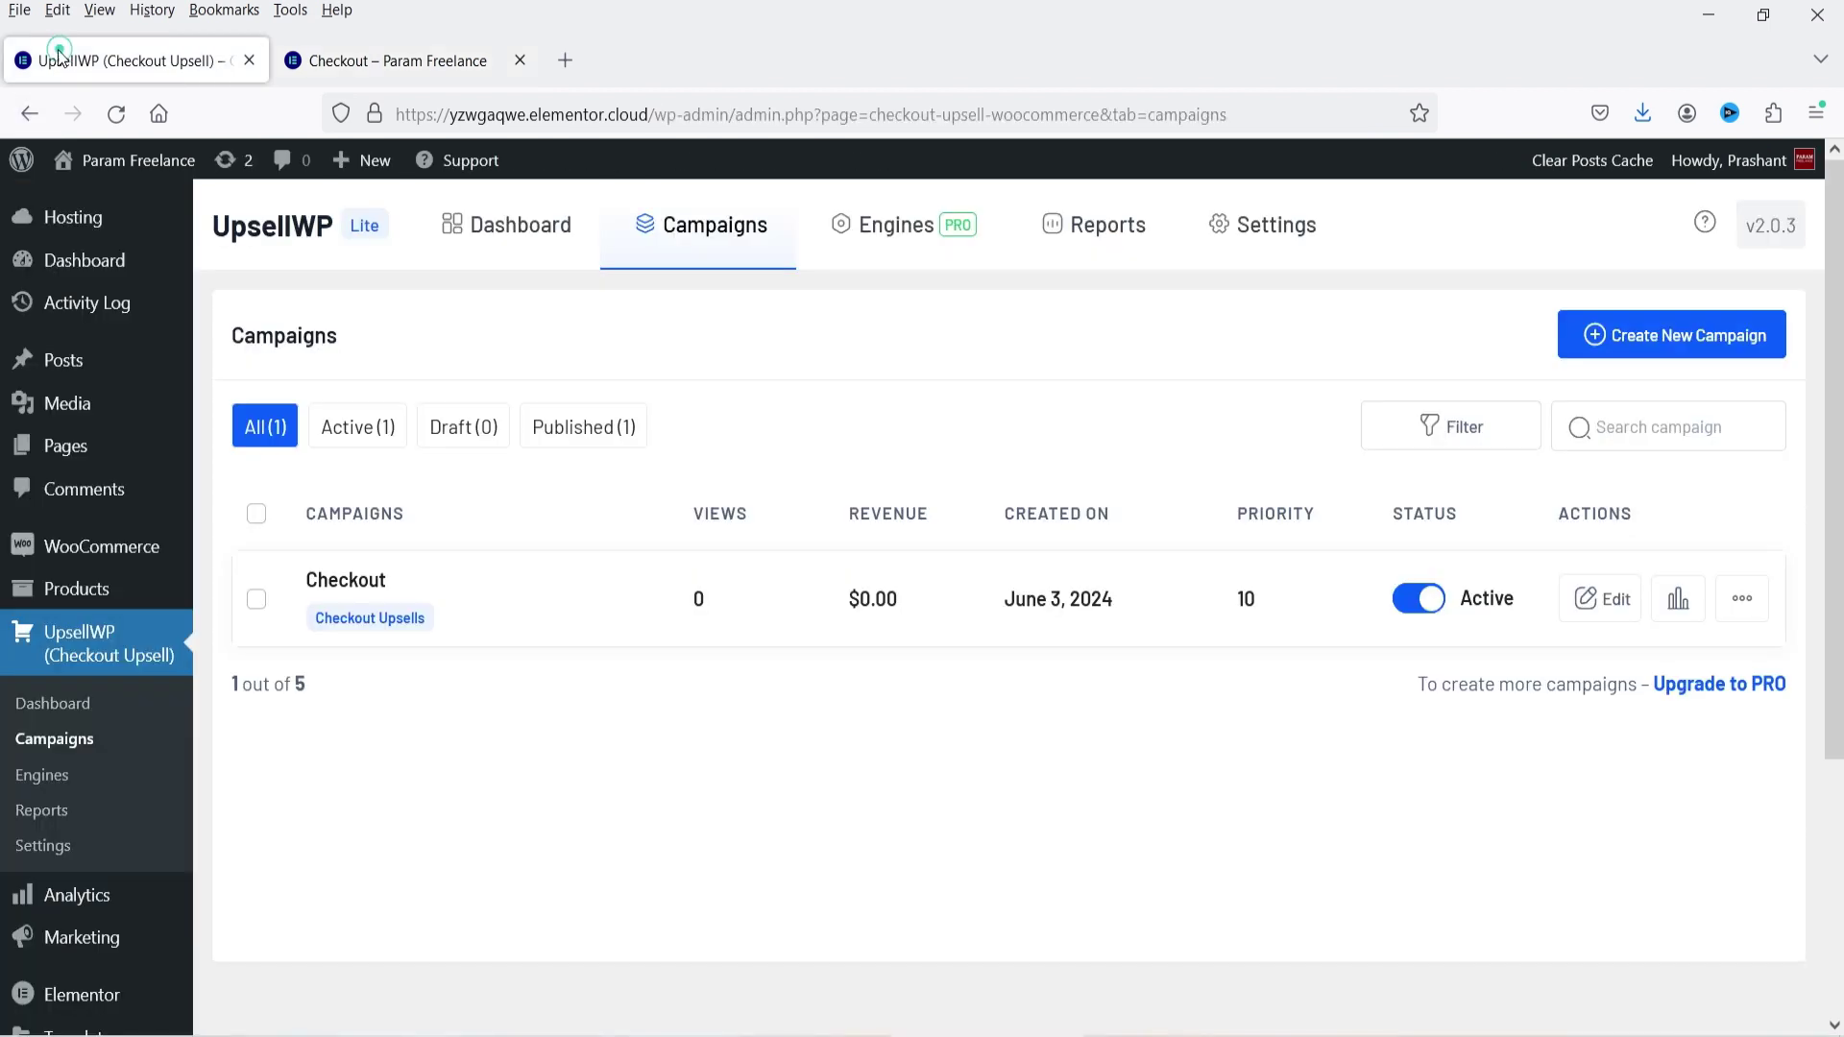
pyautogui.click(343, 589)
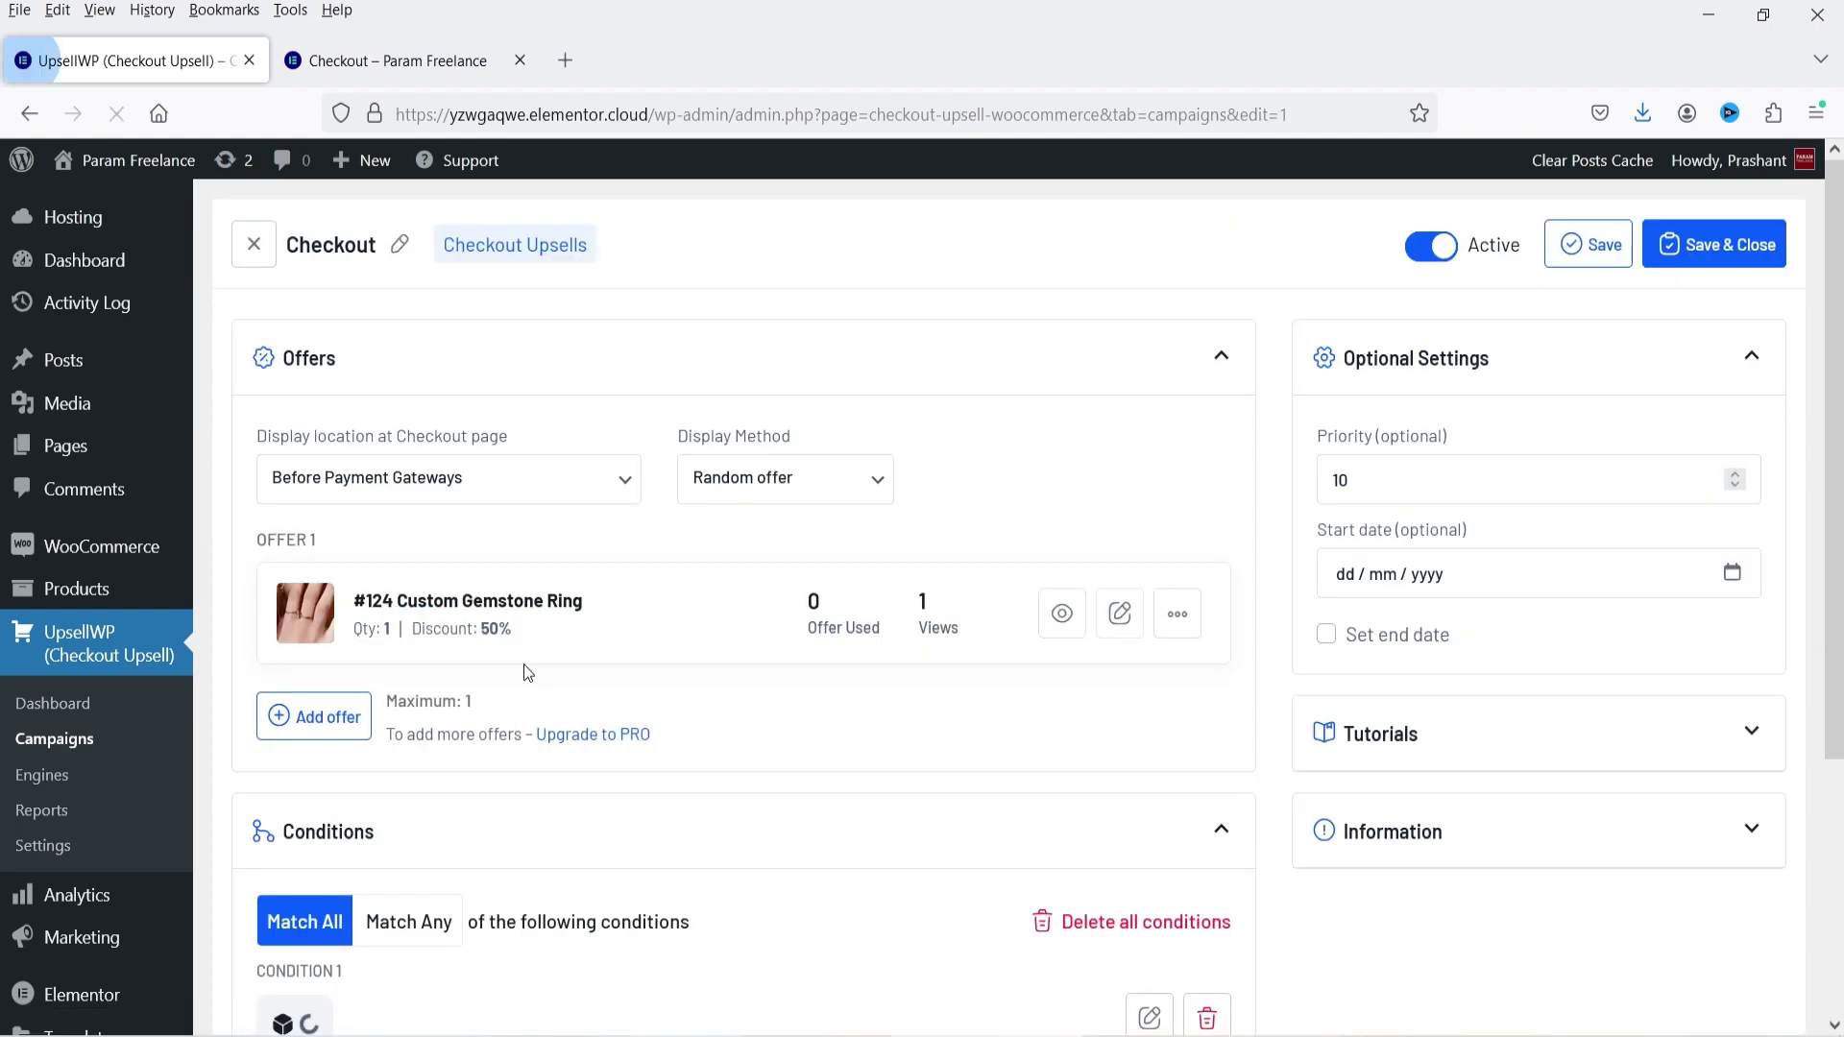
pyautogui.click(418, 484)
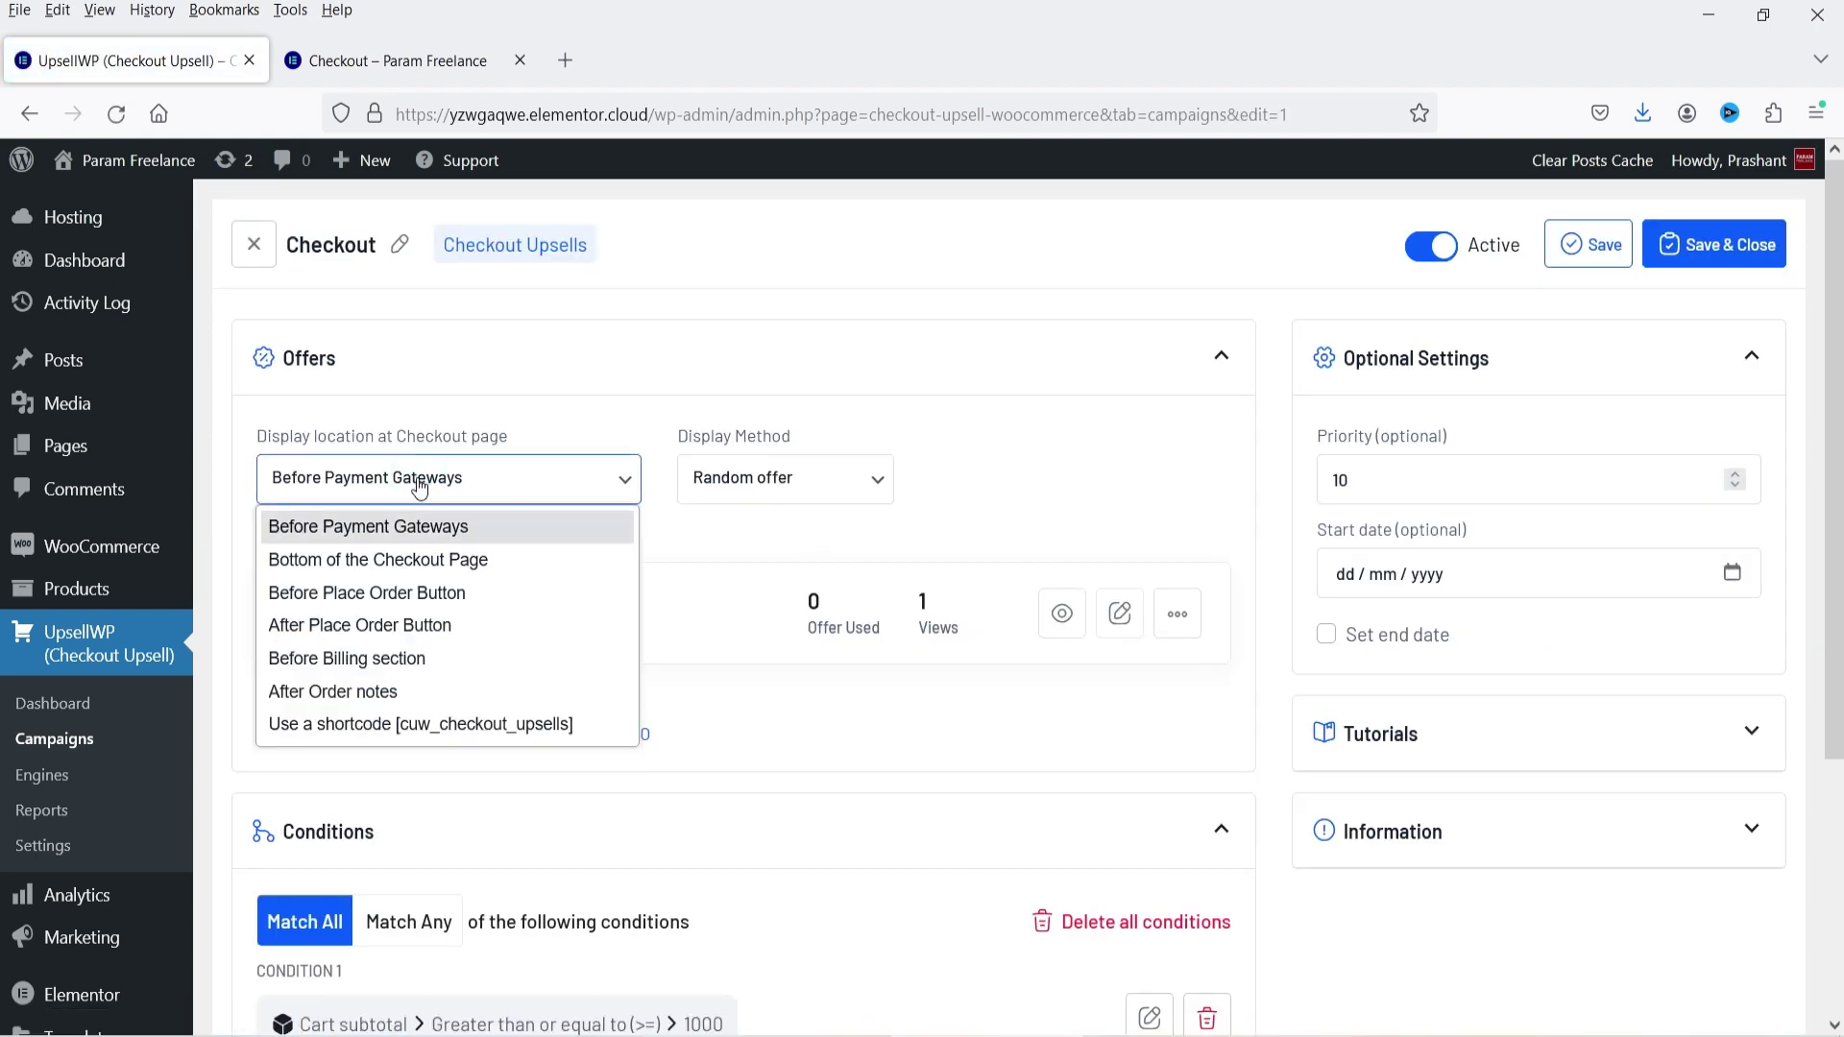
pyautogui.click(426, 565)
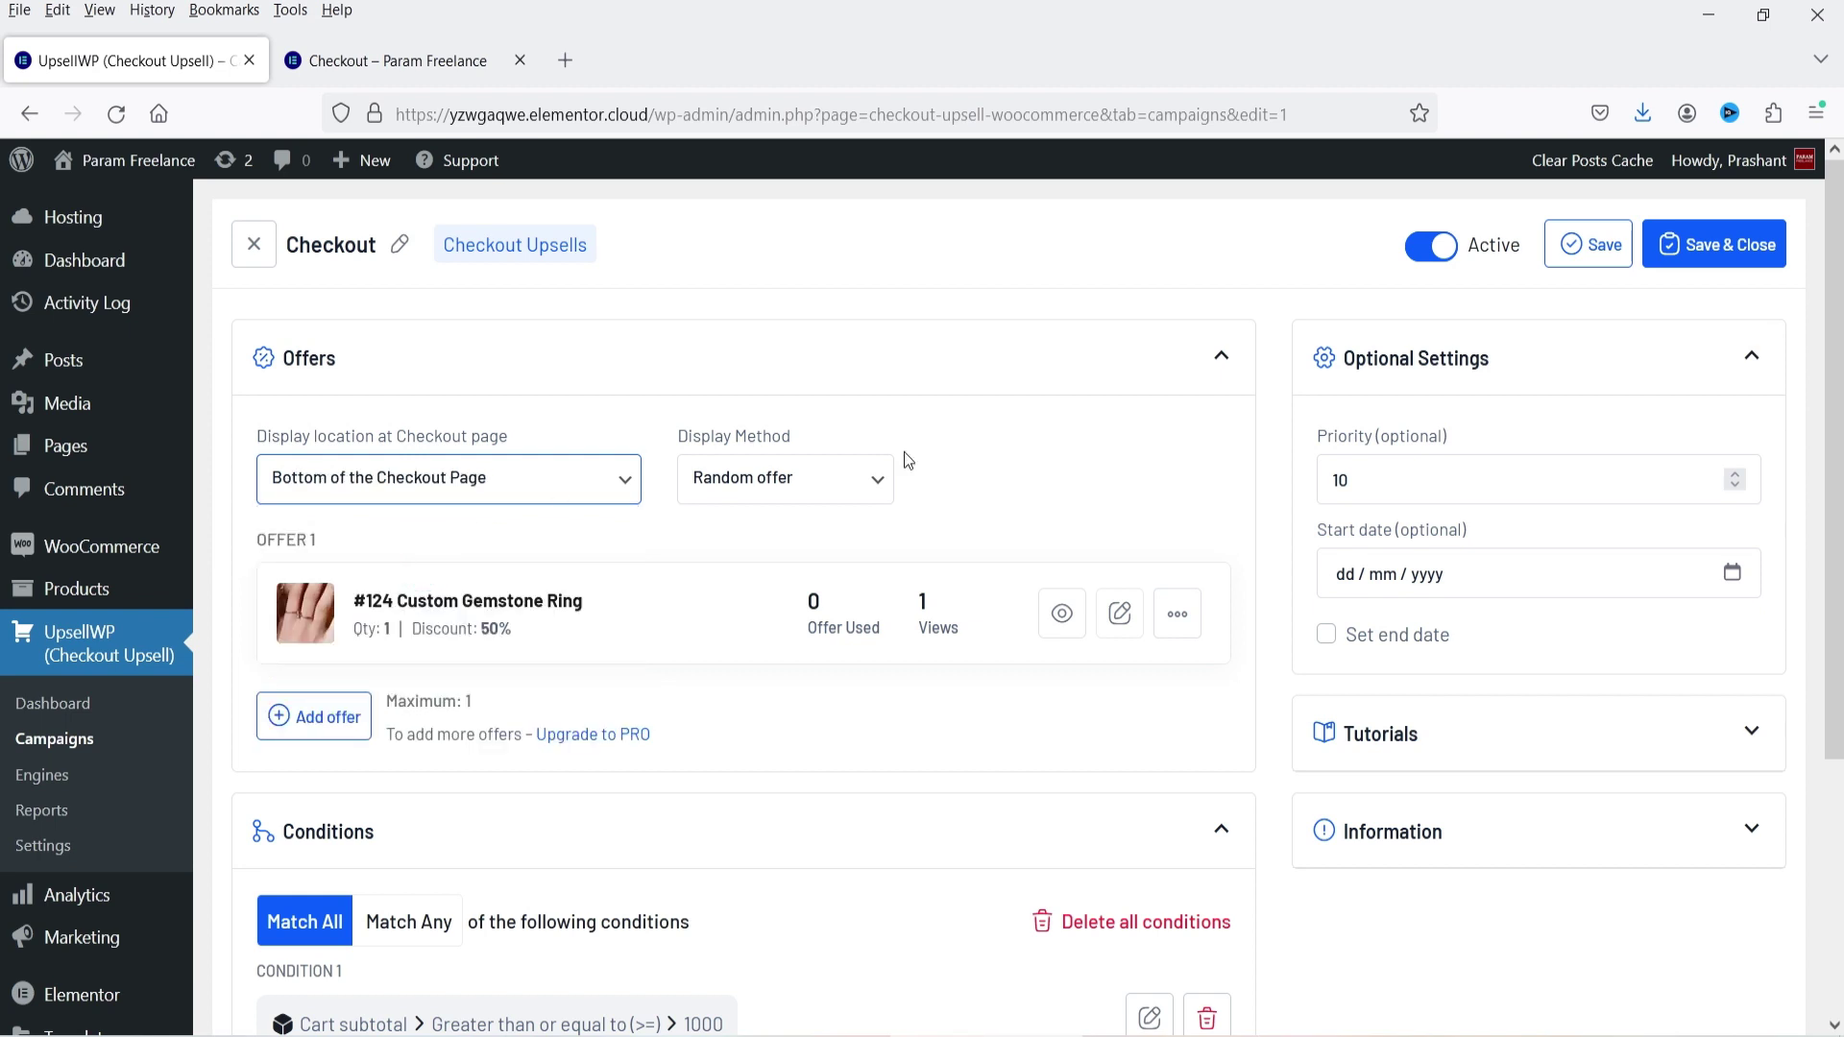
pyautogui.click(1732, 246)
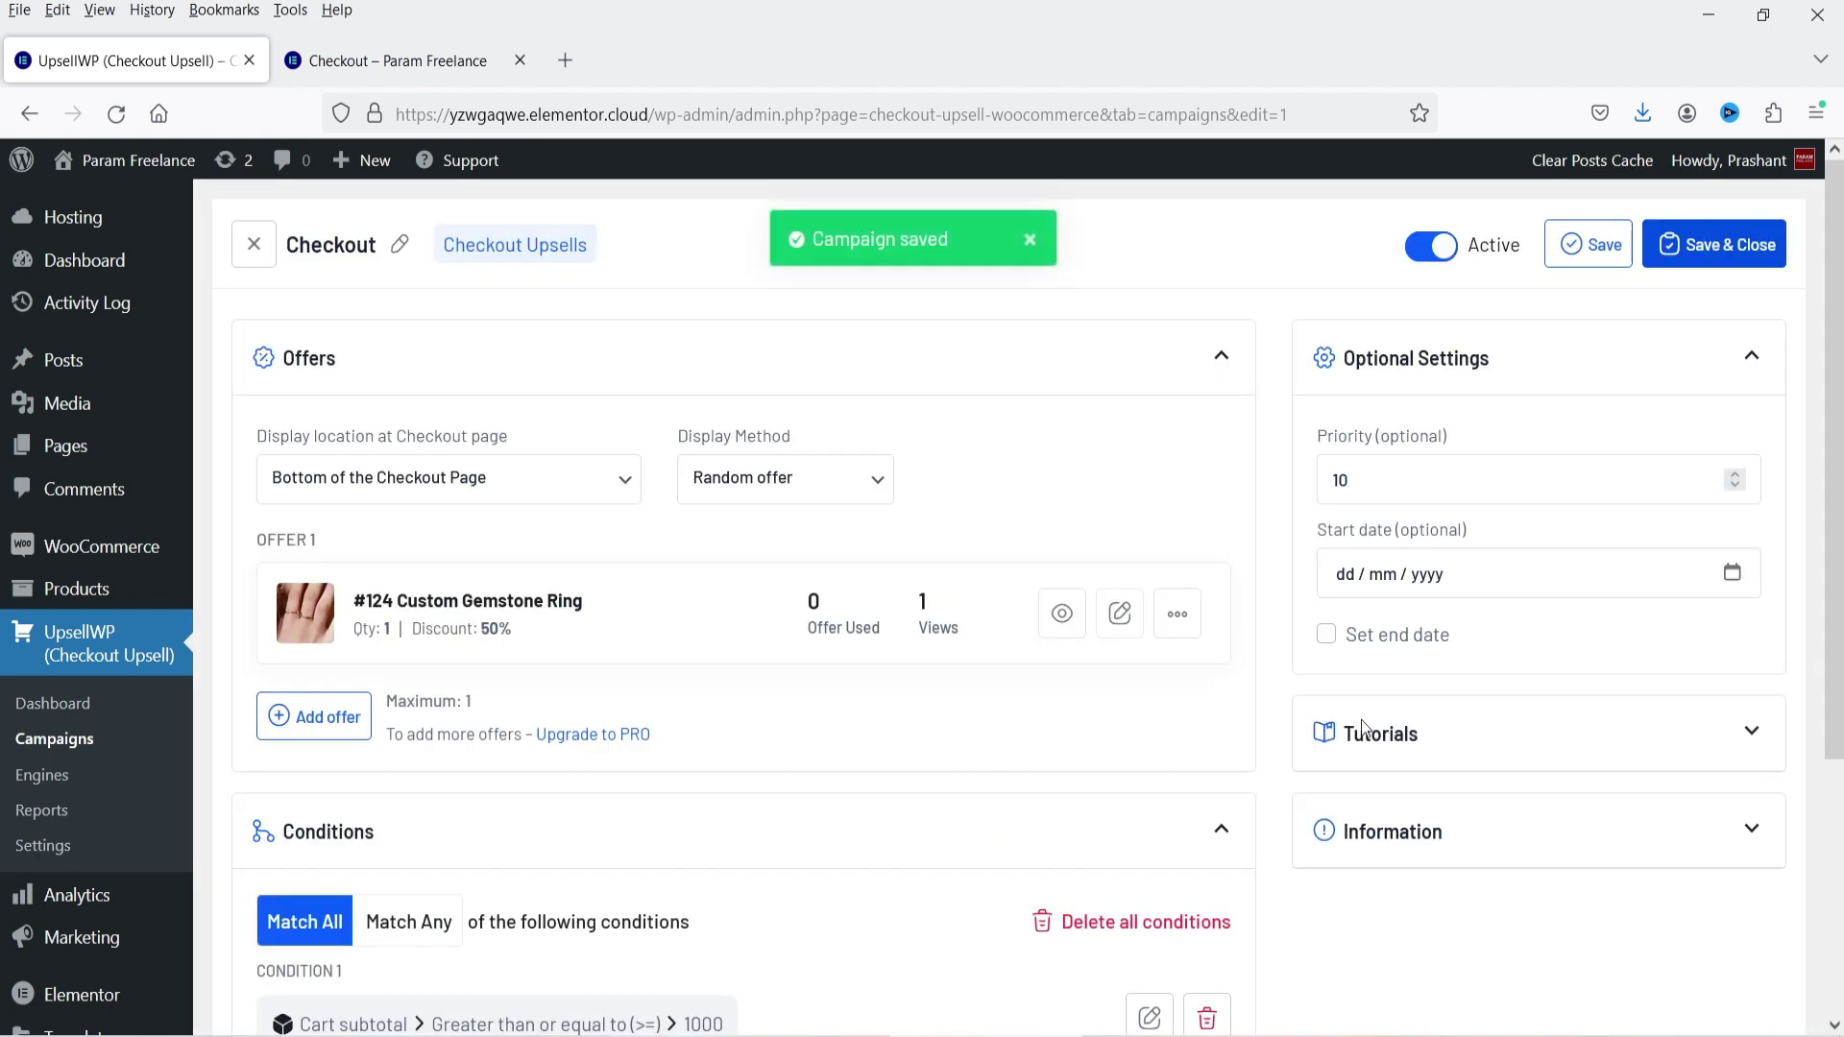
# Reload the store's checkout page and check where the offer is placed relative to the Place Order button
pyautogui.click(363, 64)
pyautogui.click(116, 113)
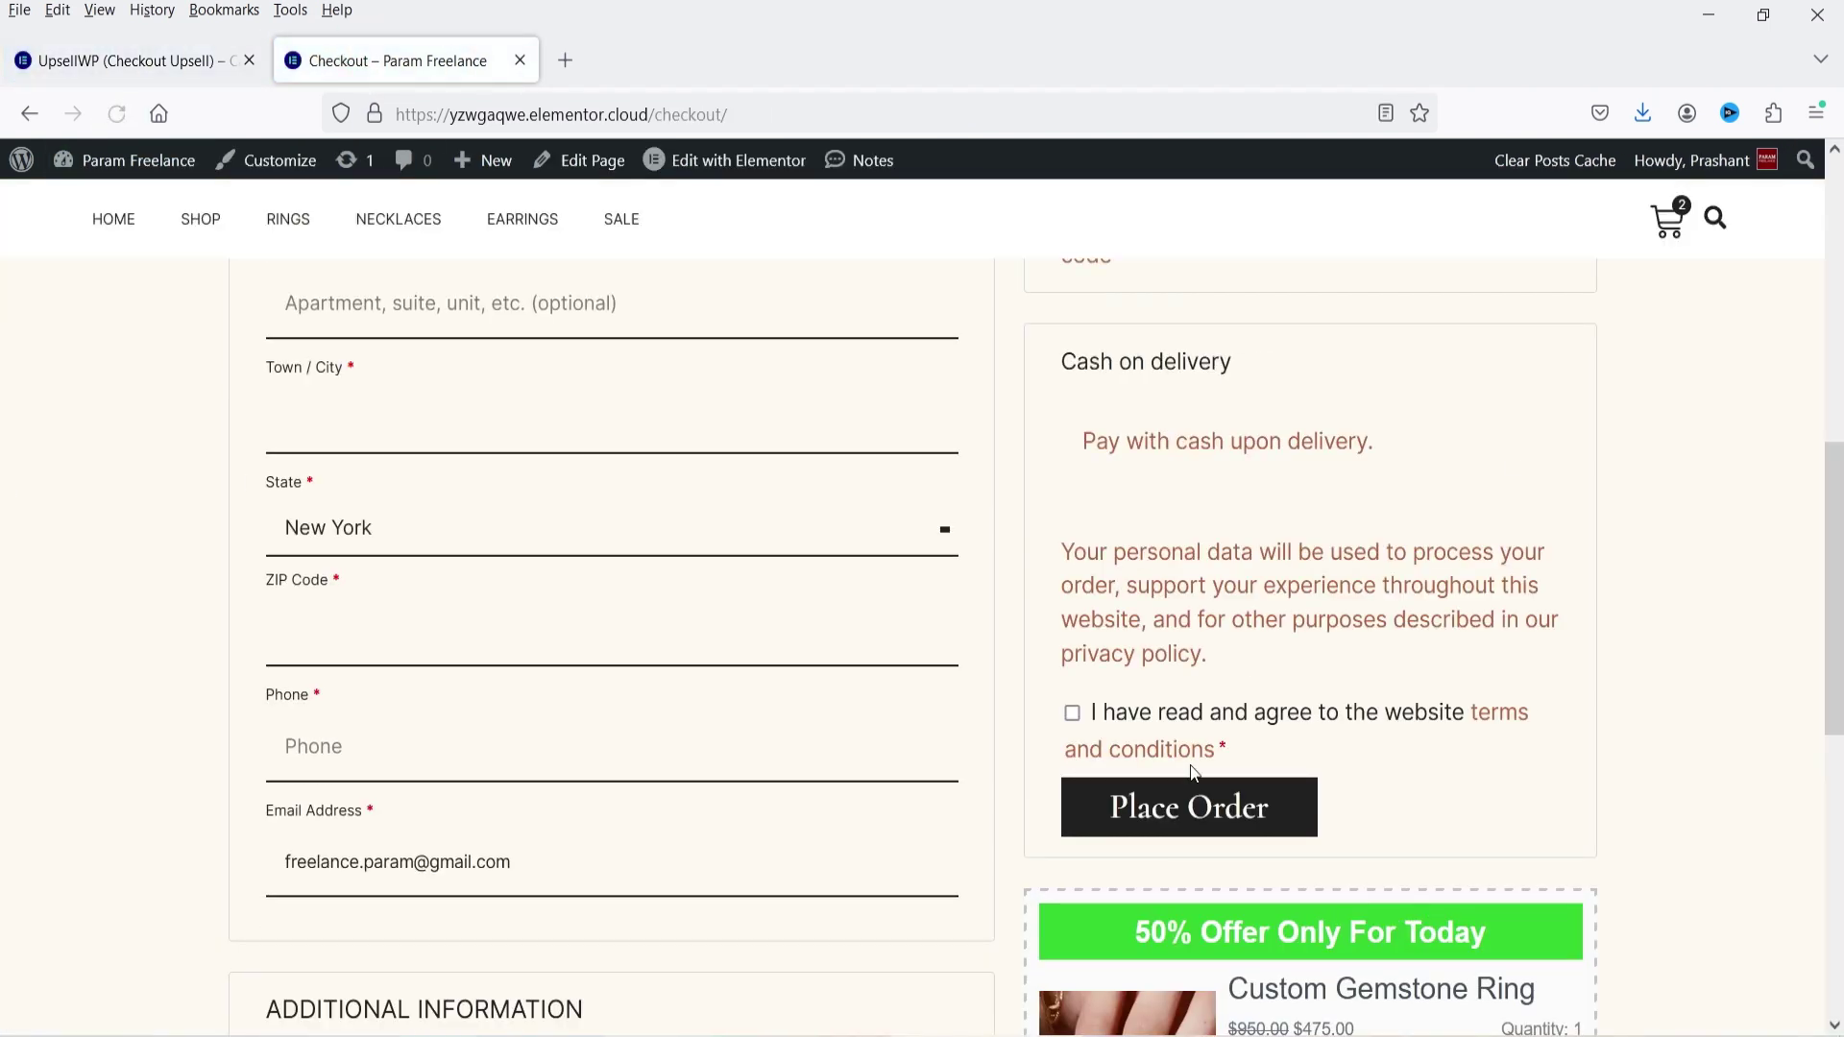
pyautogui.scroll(-2, 1502, 732)
pyautogui.scroll(-1, 1502, 724)
pyautogui.scroll(-3, 1427, 653)
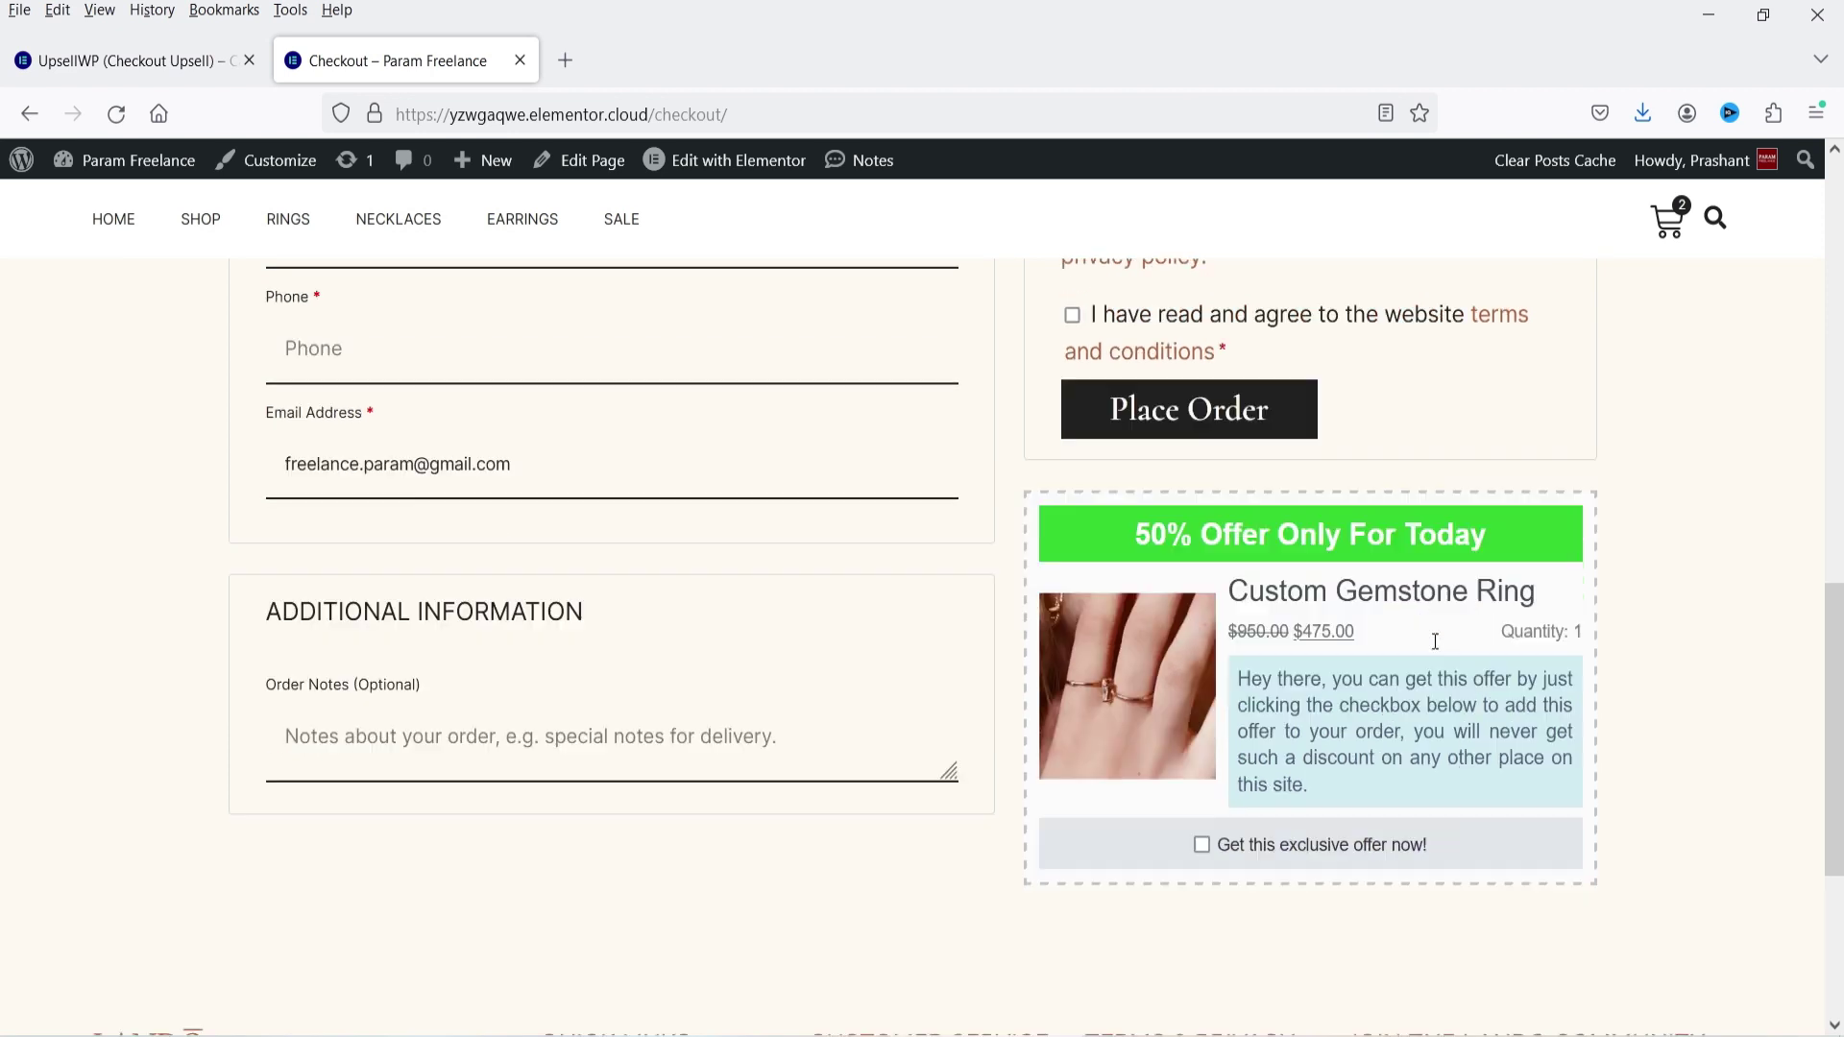
# Reopen the Checkout campaign, set its display location to Before Billing section and save it
pyautogui.click(144, 60)
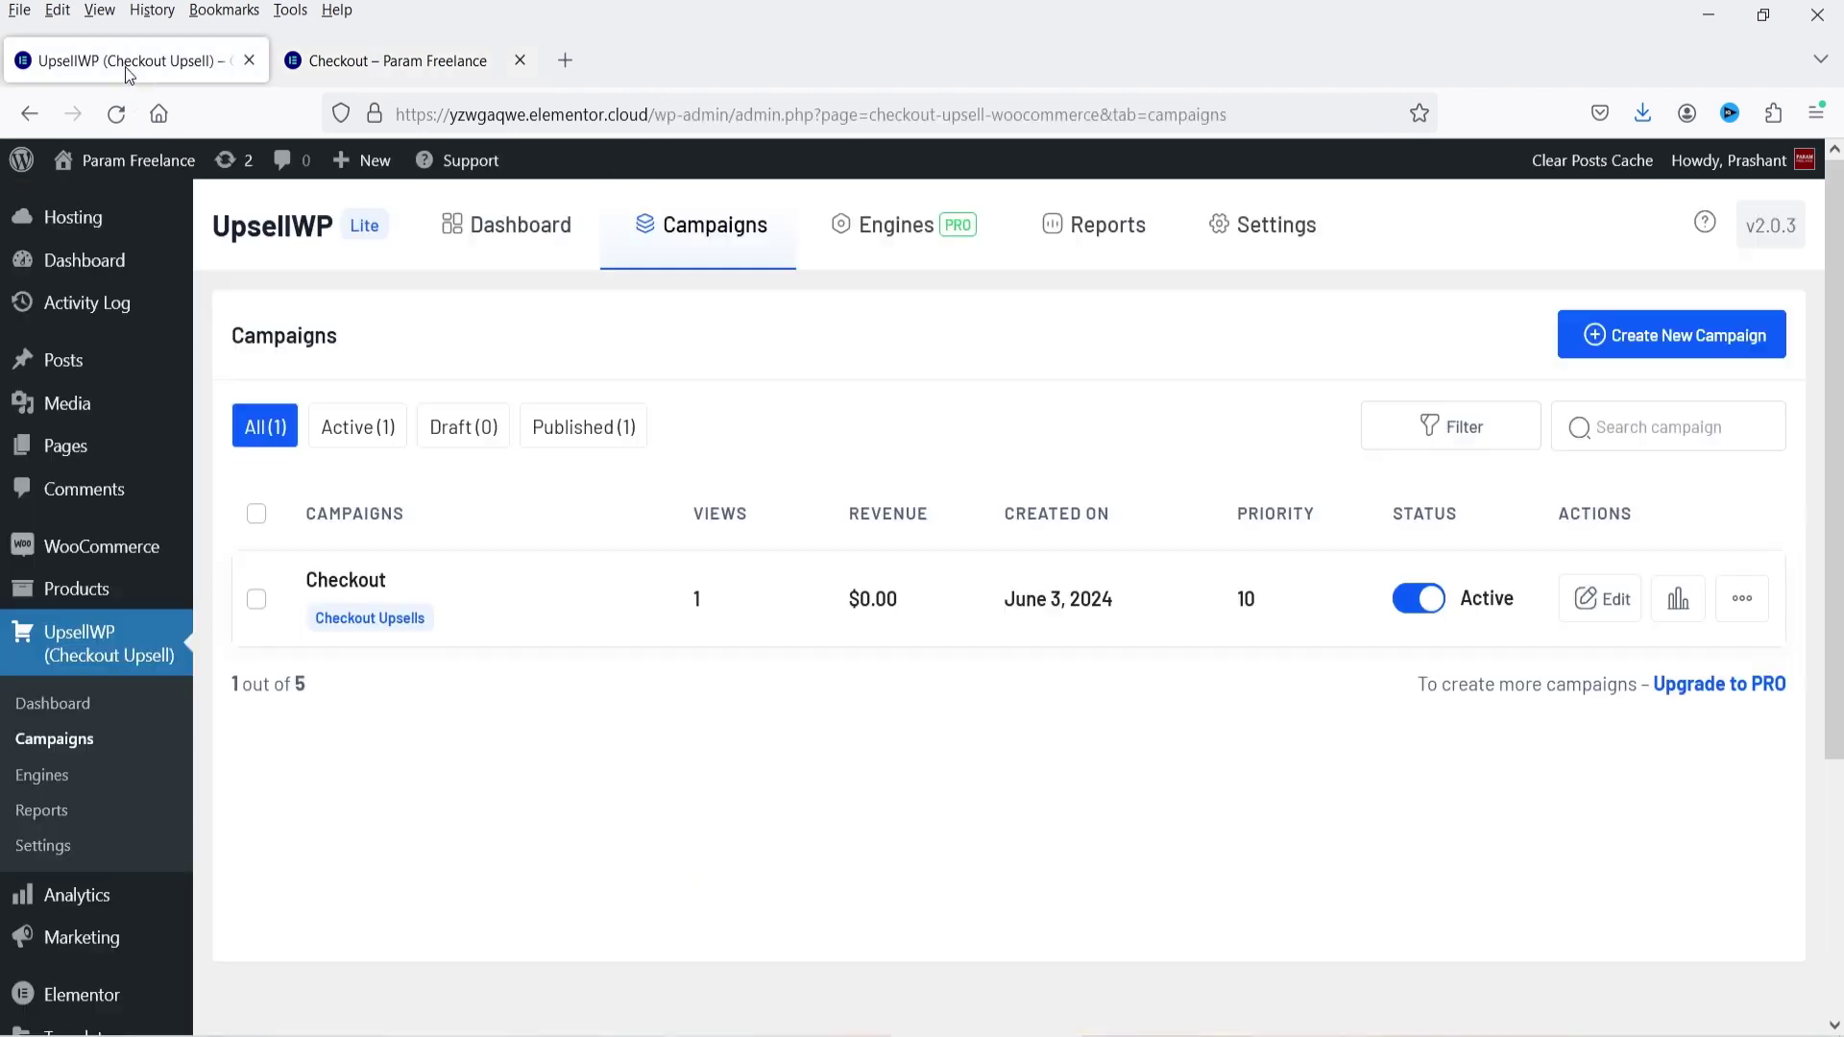
pyautogui.click(356, 596)
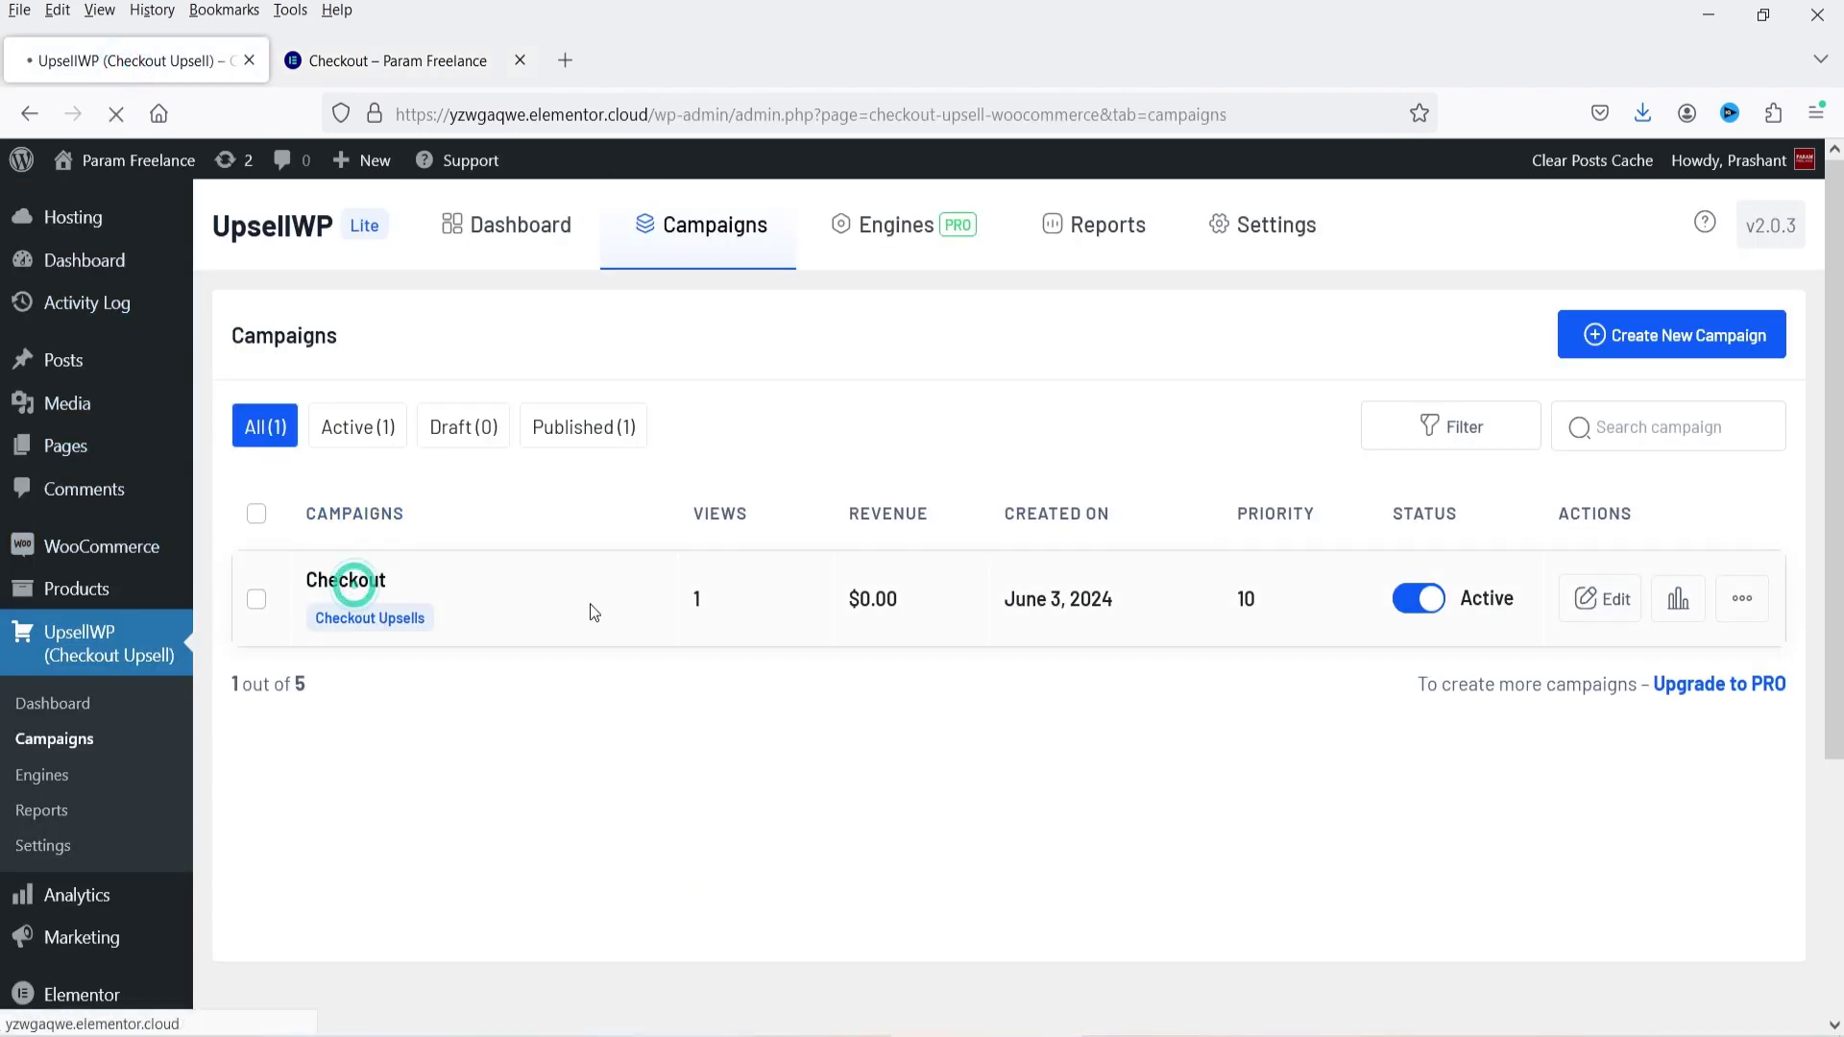
pyautogui.click(428, 478)
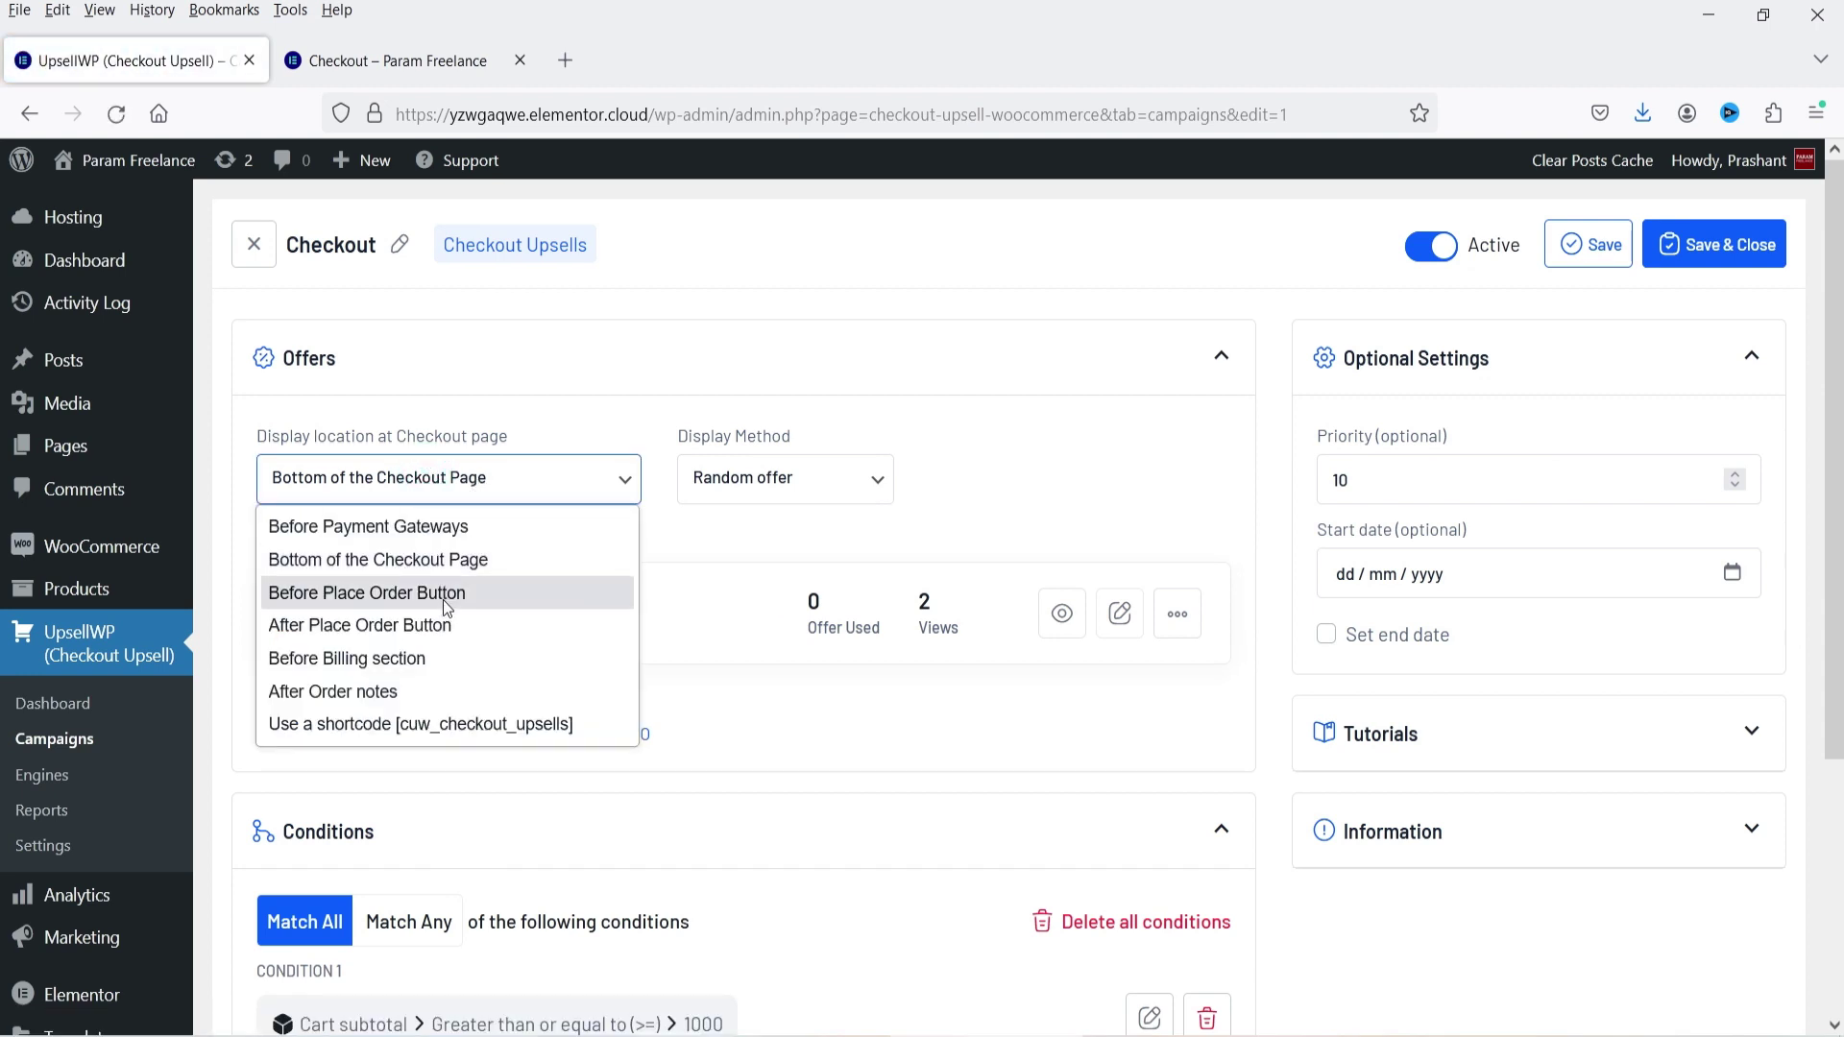
pyautogui.click(445, 659)
pyautogui.click(1589, 244)
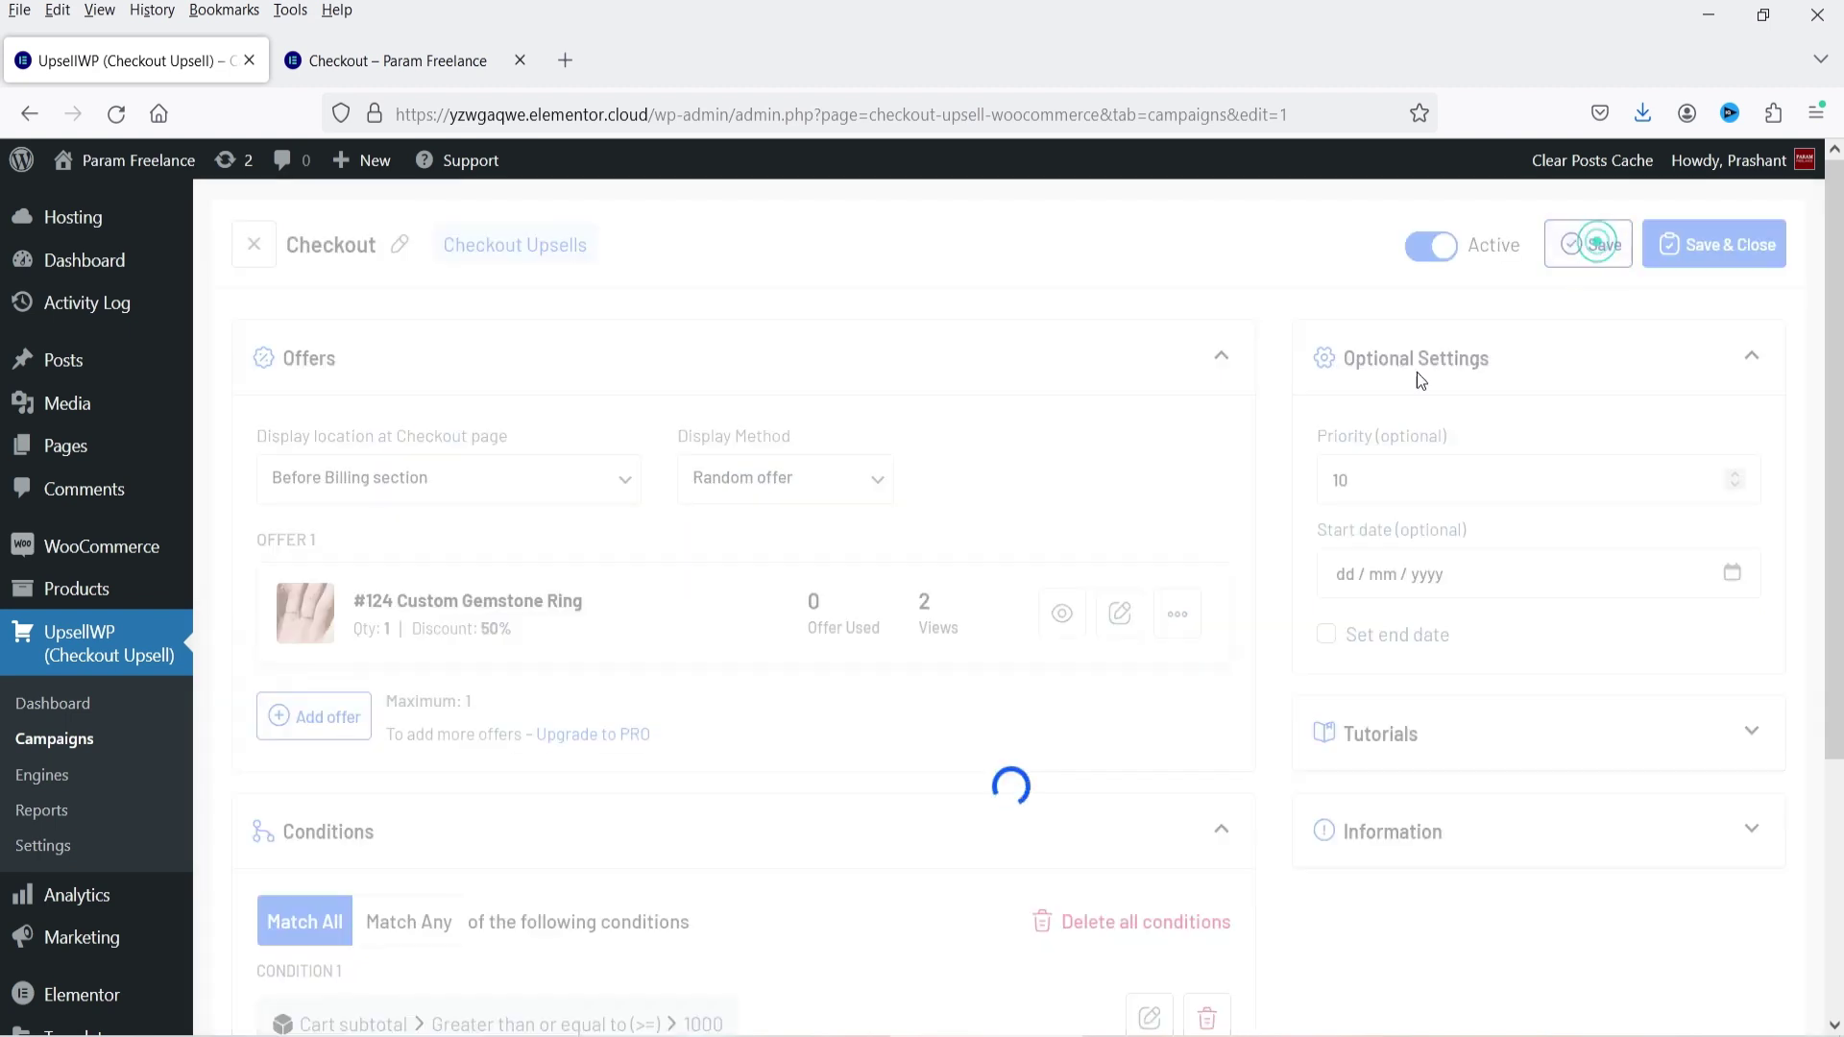
# Reload the store's checkout page and check where the offer is placed relative to the billing details
pyautogui.click(378, 60)
pyautogui.click(116, 114)
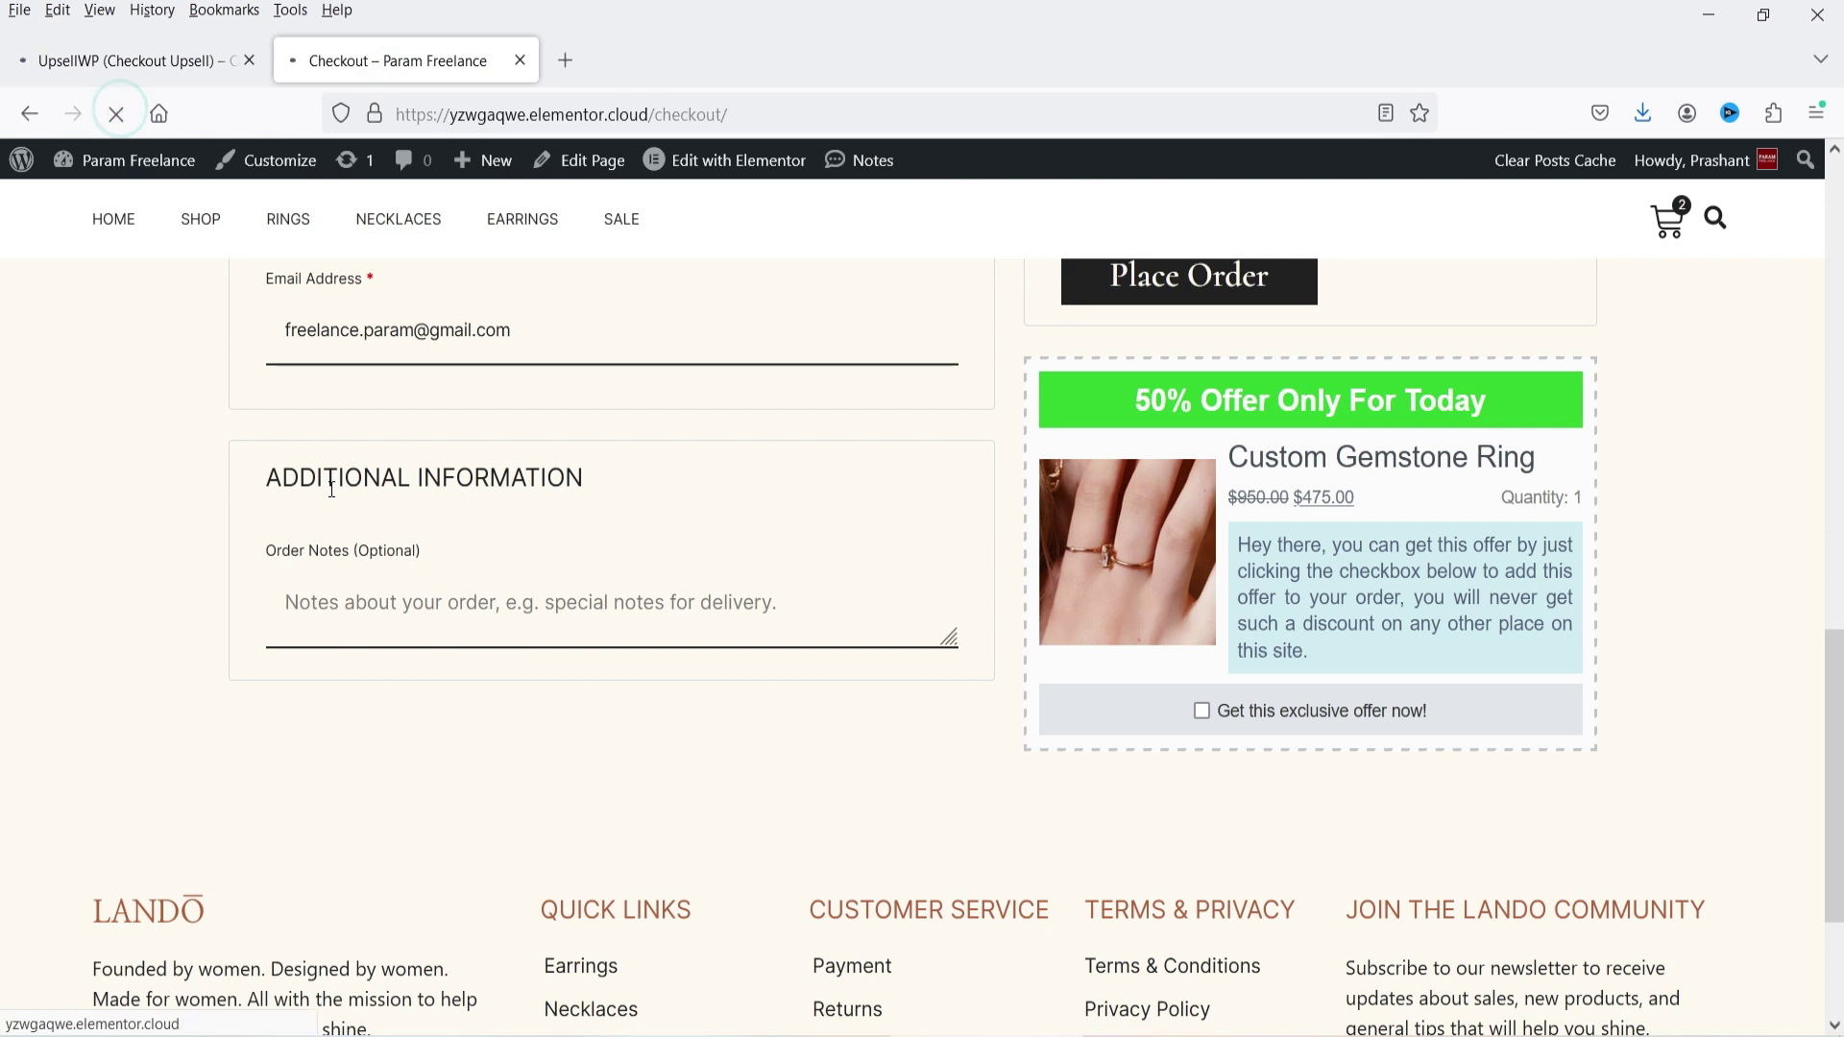
pyautogui.scroll(-5, 600, 494)
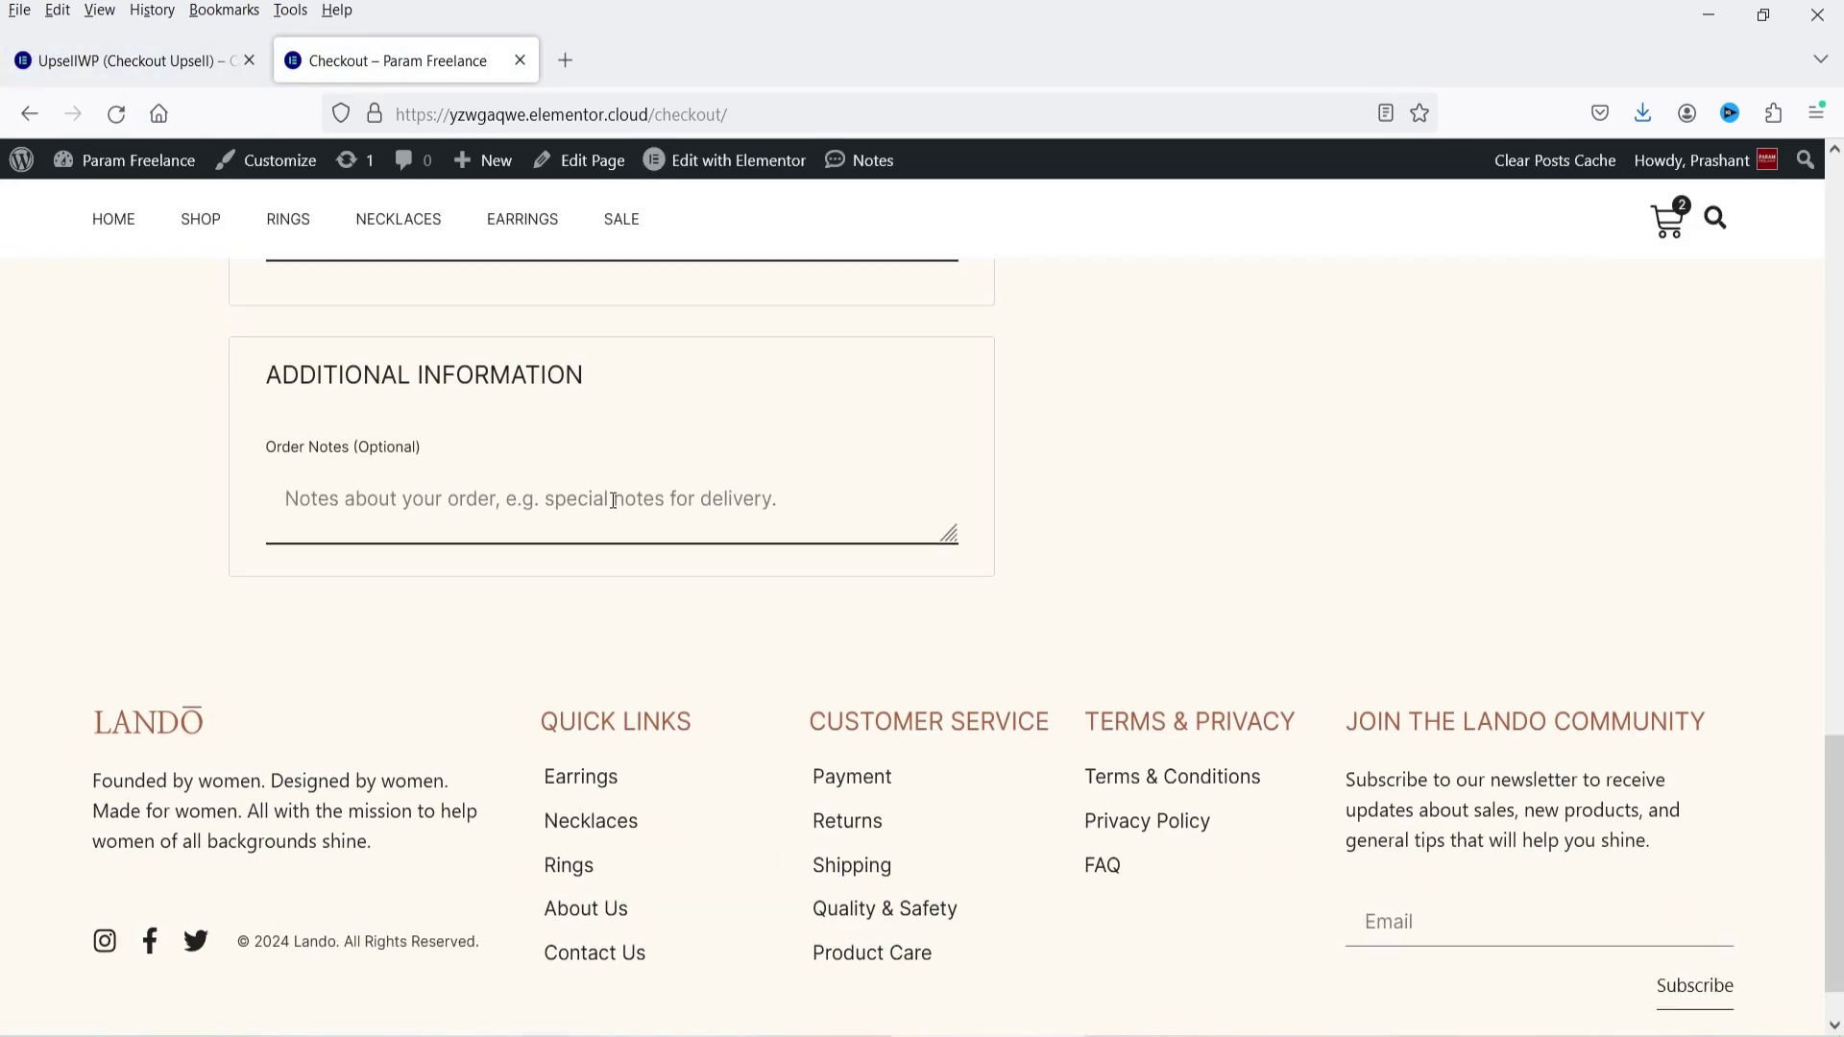
pyautogui.scroll(10, 612, 501)
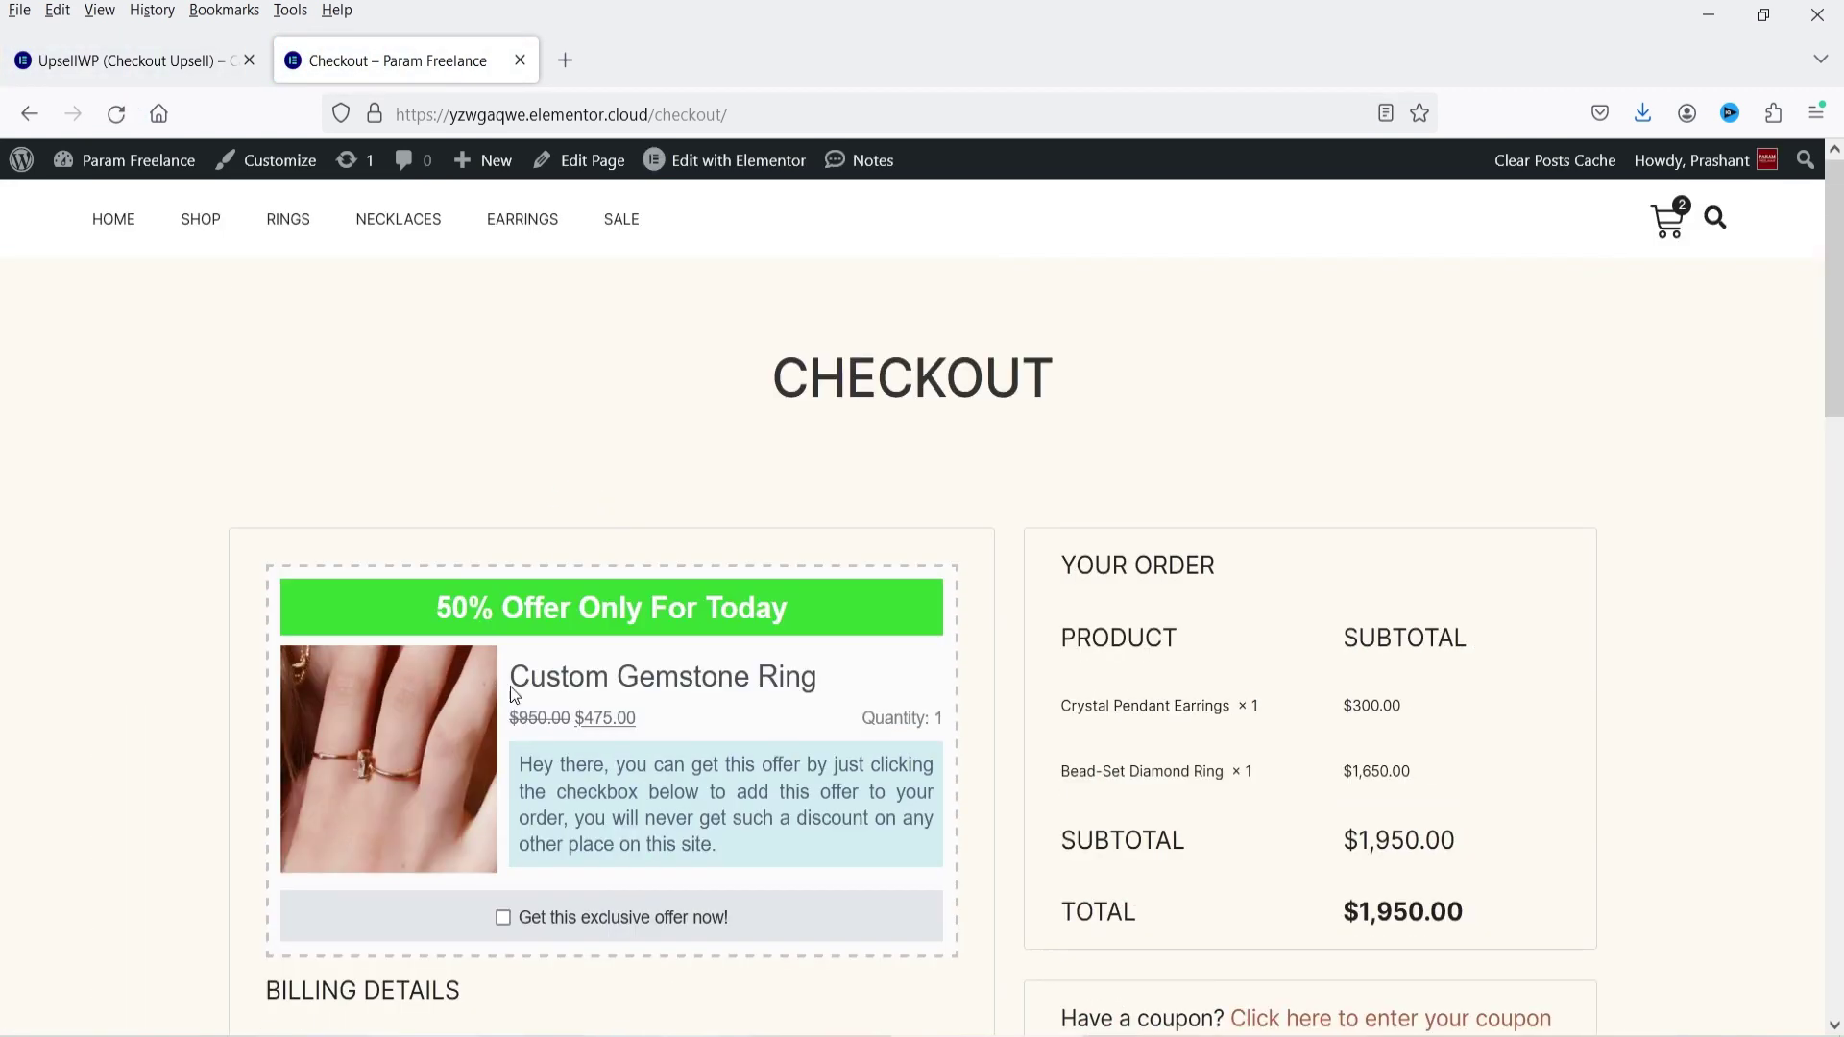
pyautogui.scroll(-3, 623, 660)
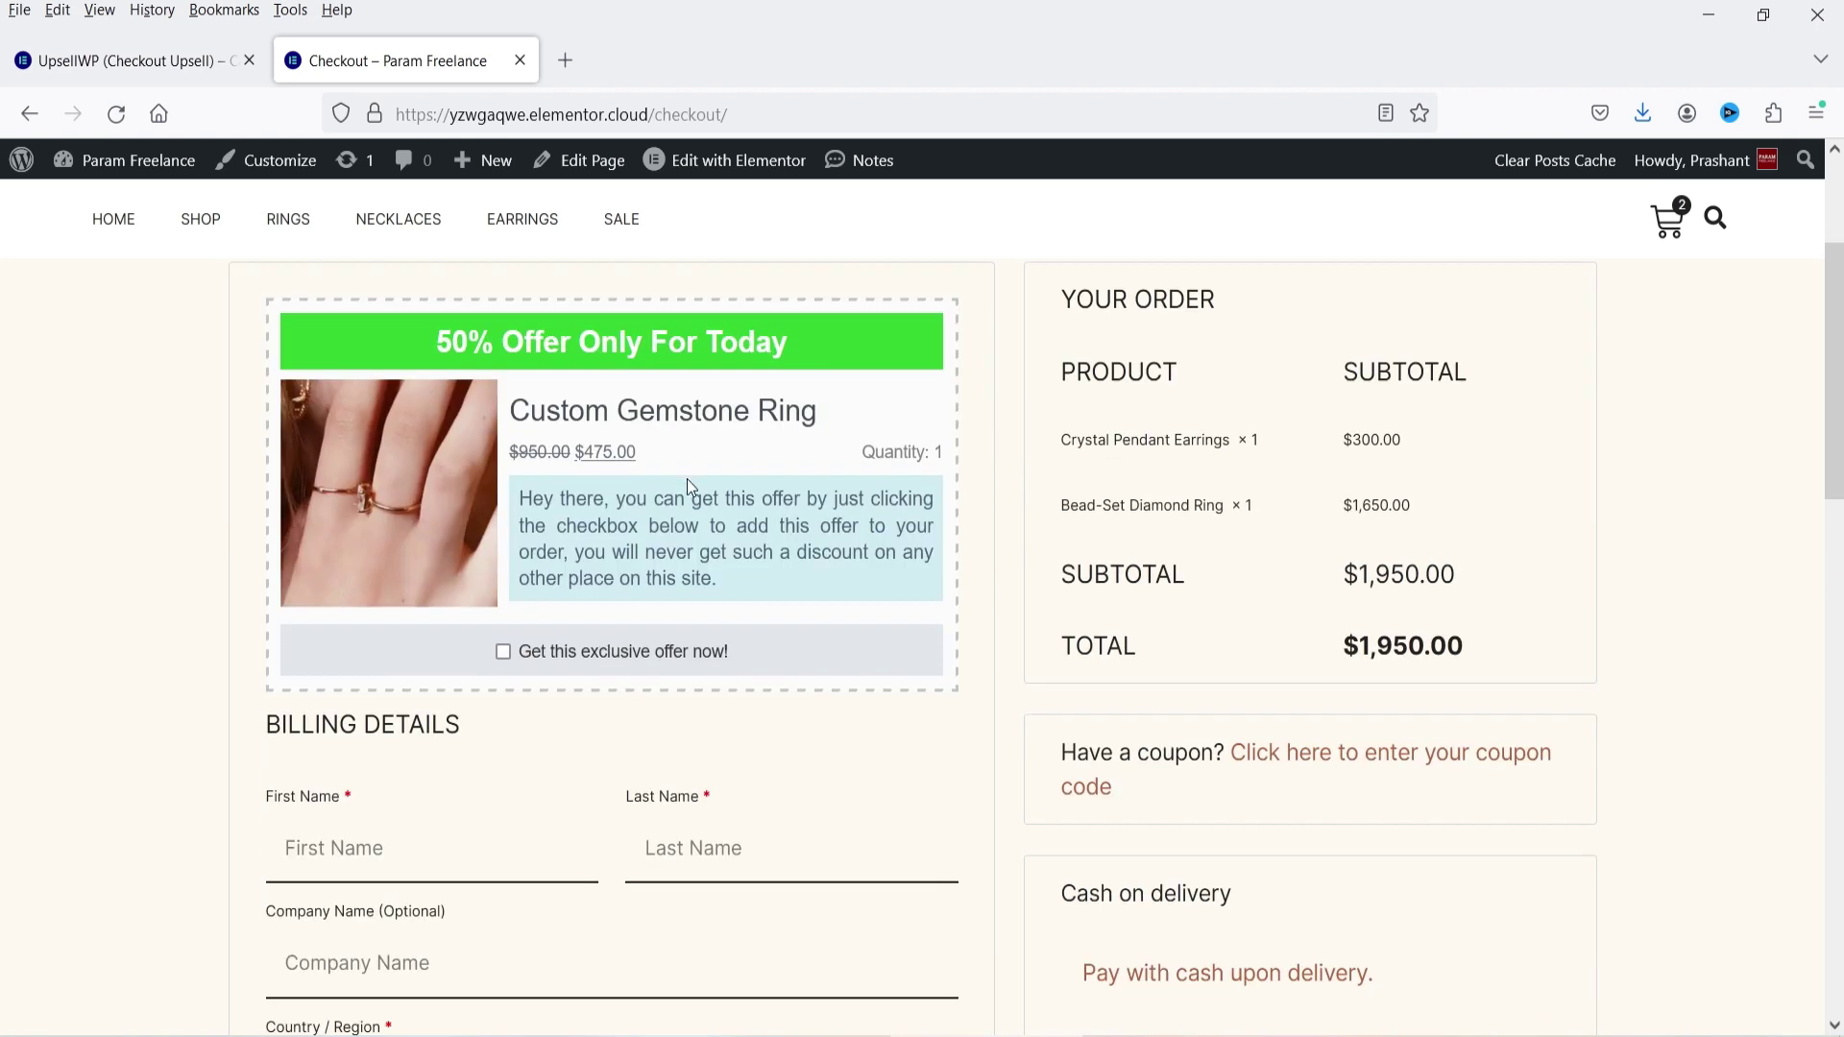
# Set the Checkout campaign's display location to Before Payment Gateways, and save and close it
pyautogui.click(108, 64)
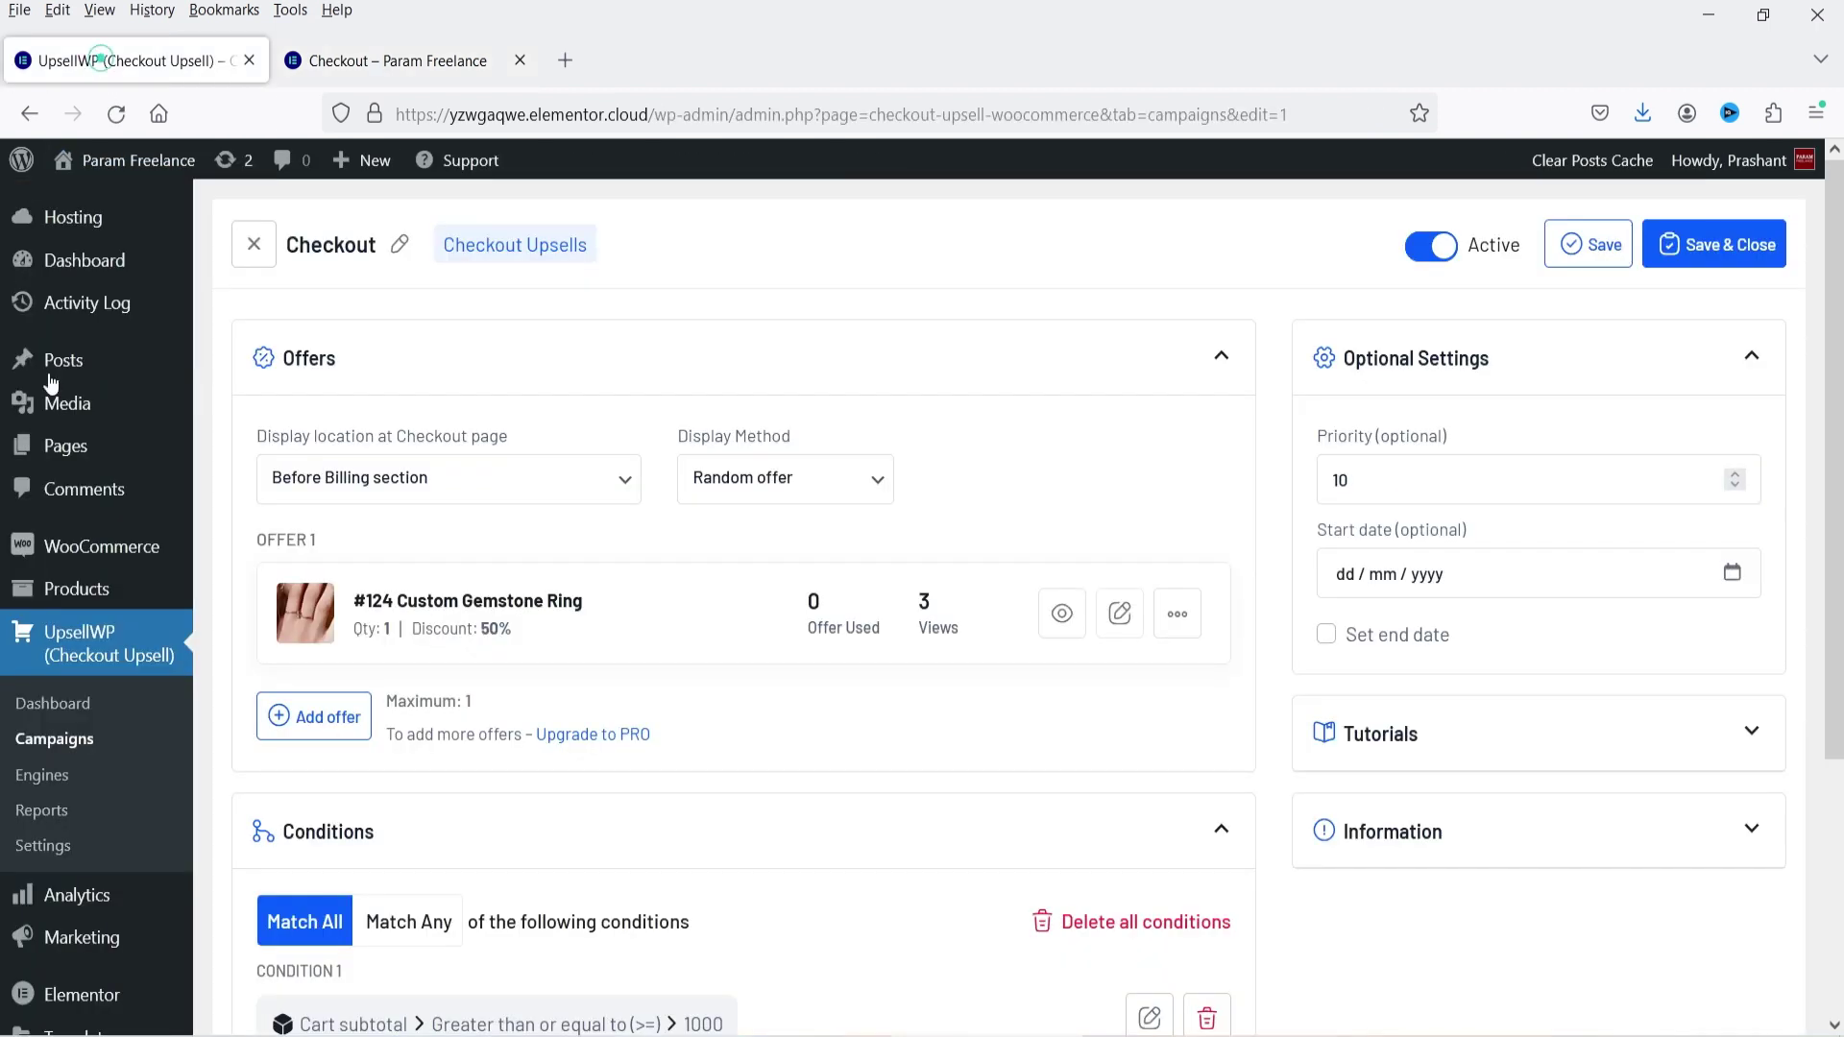
pyautogui.click(375, 477)
pyautogui.click(384, 530)
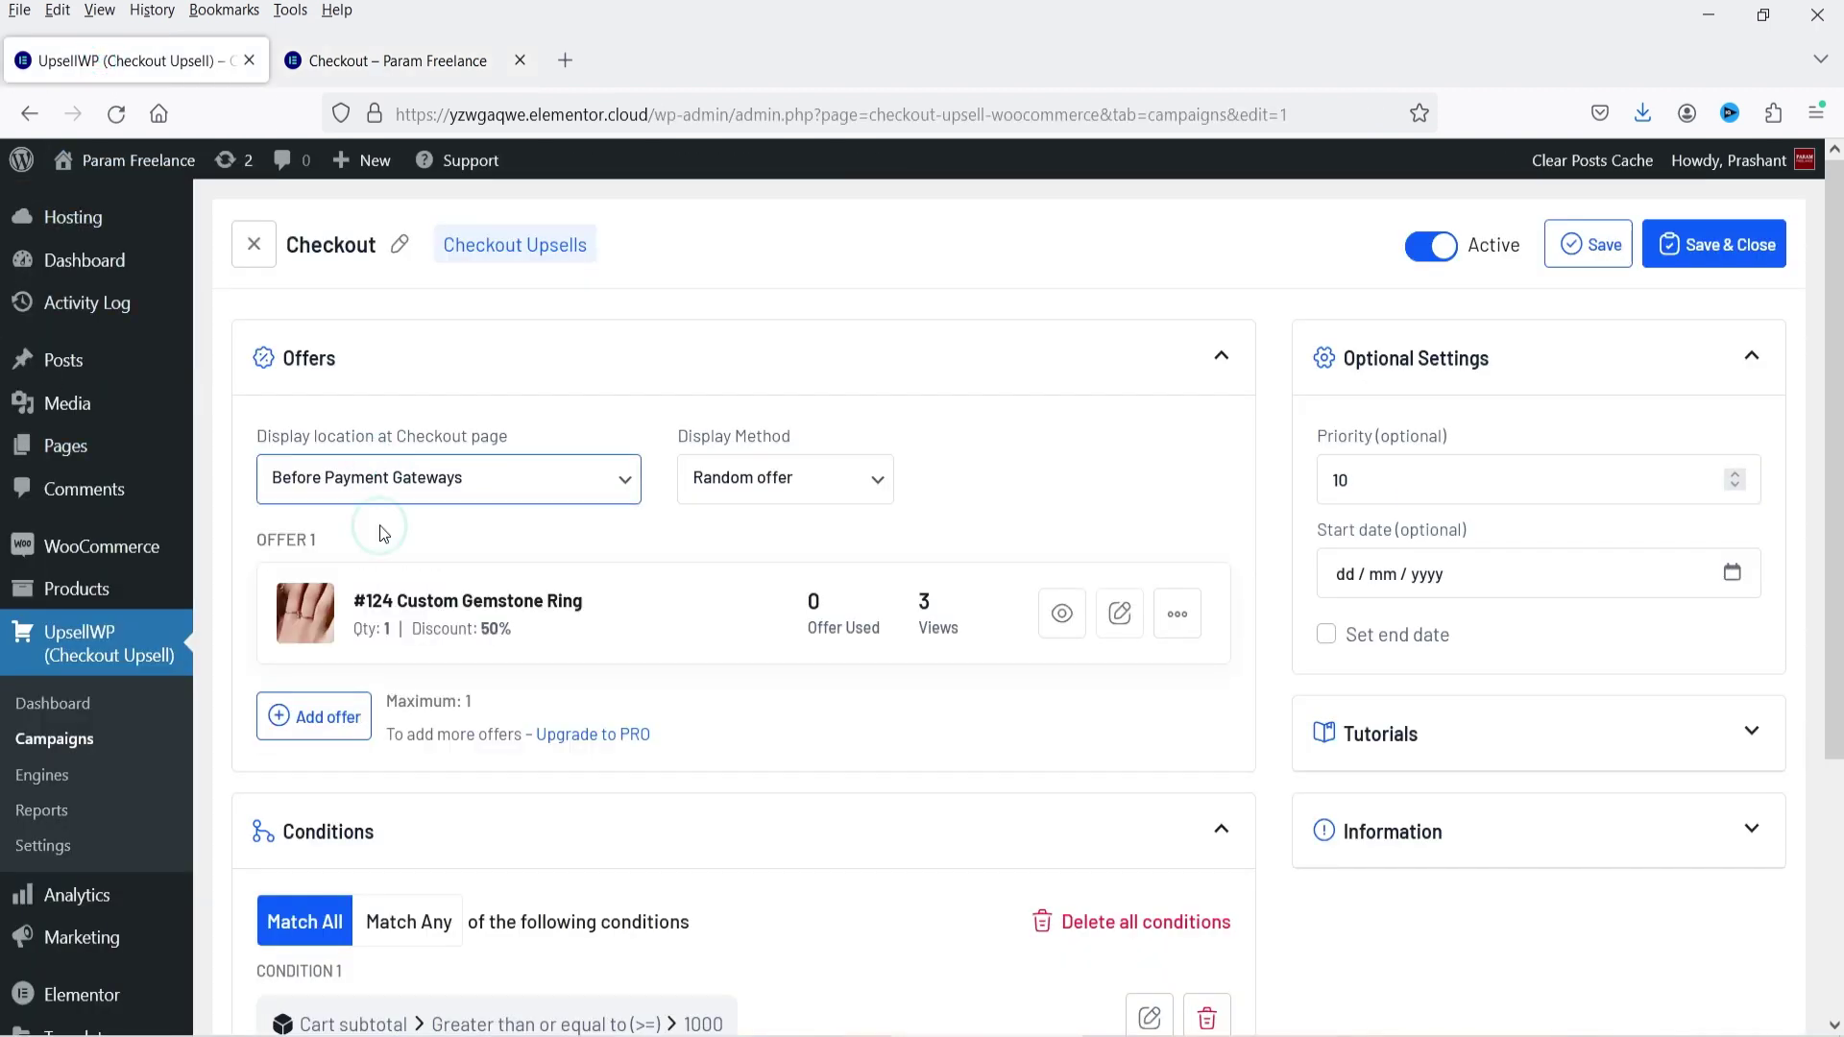
pyautogui.click(1715, 244)
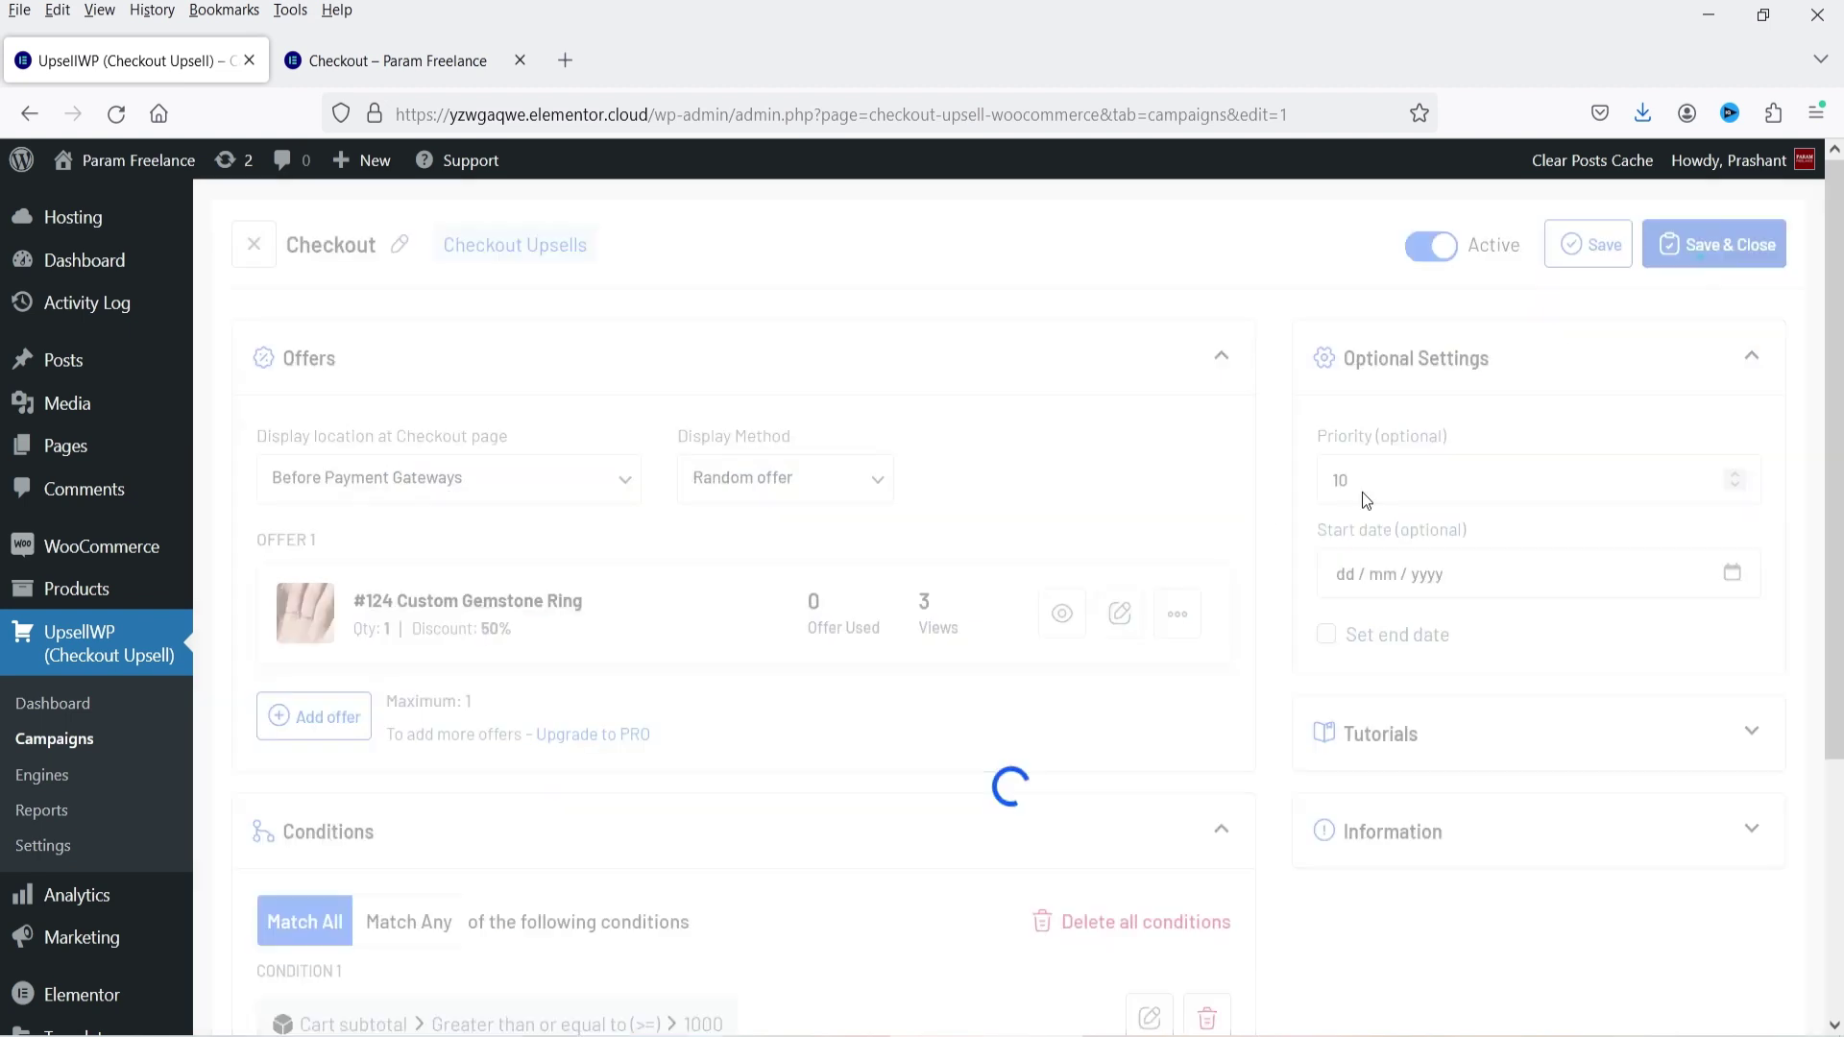
# Reload the store's checkout page and check the offer's placement relative to the coupon and payment sections
pyautogui.click(405, 60)
pyautogui.press('F5')
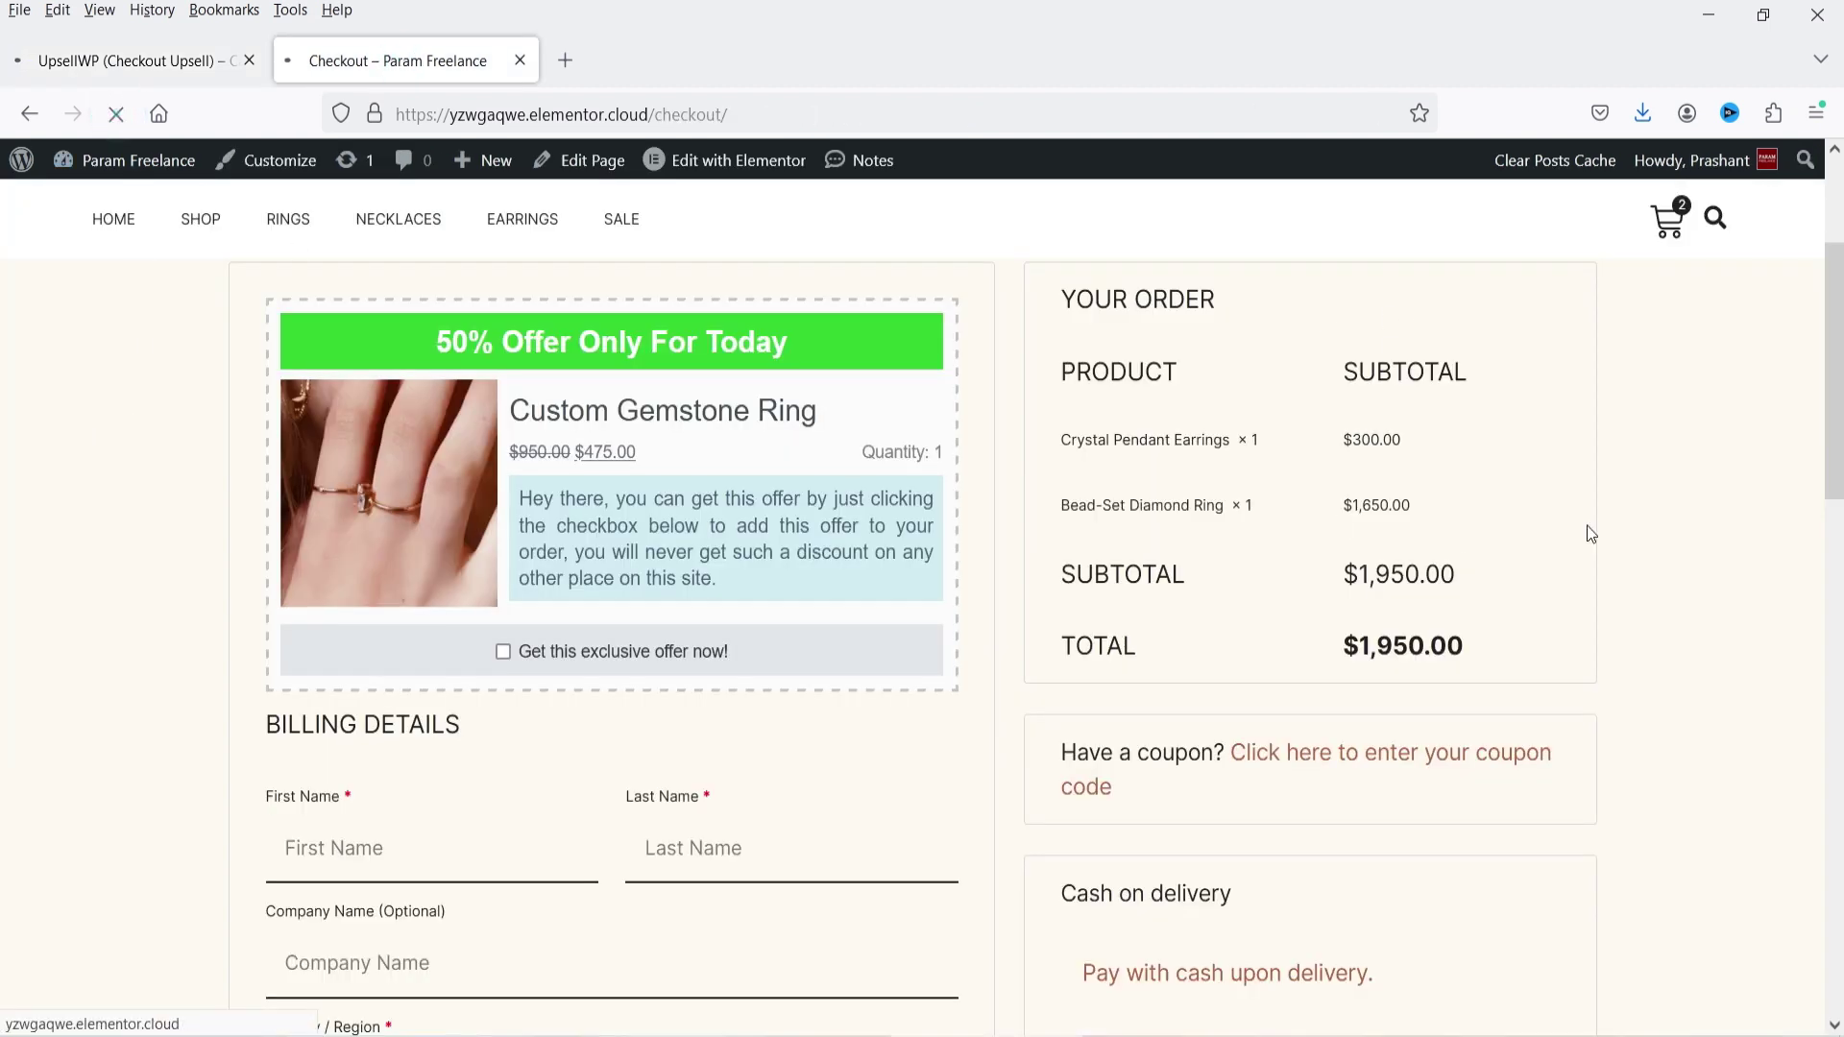
pyautogui.scroll(-3, 1393, 680)
pyautogui.scroll(-6, 1585, 663)
pyautogui.scroll(7, 1634, 606)
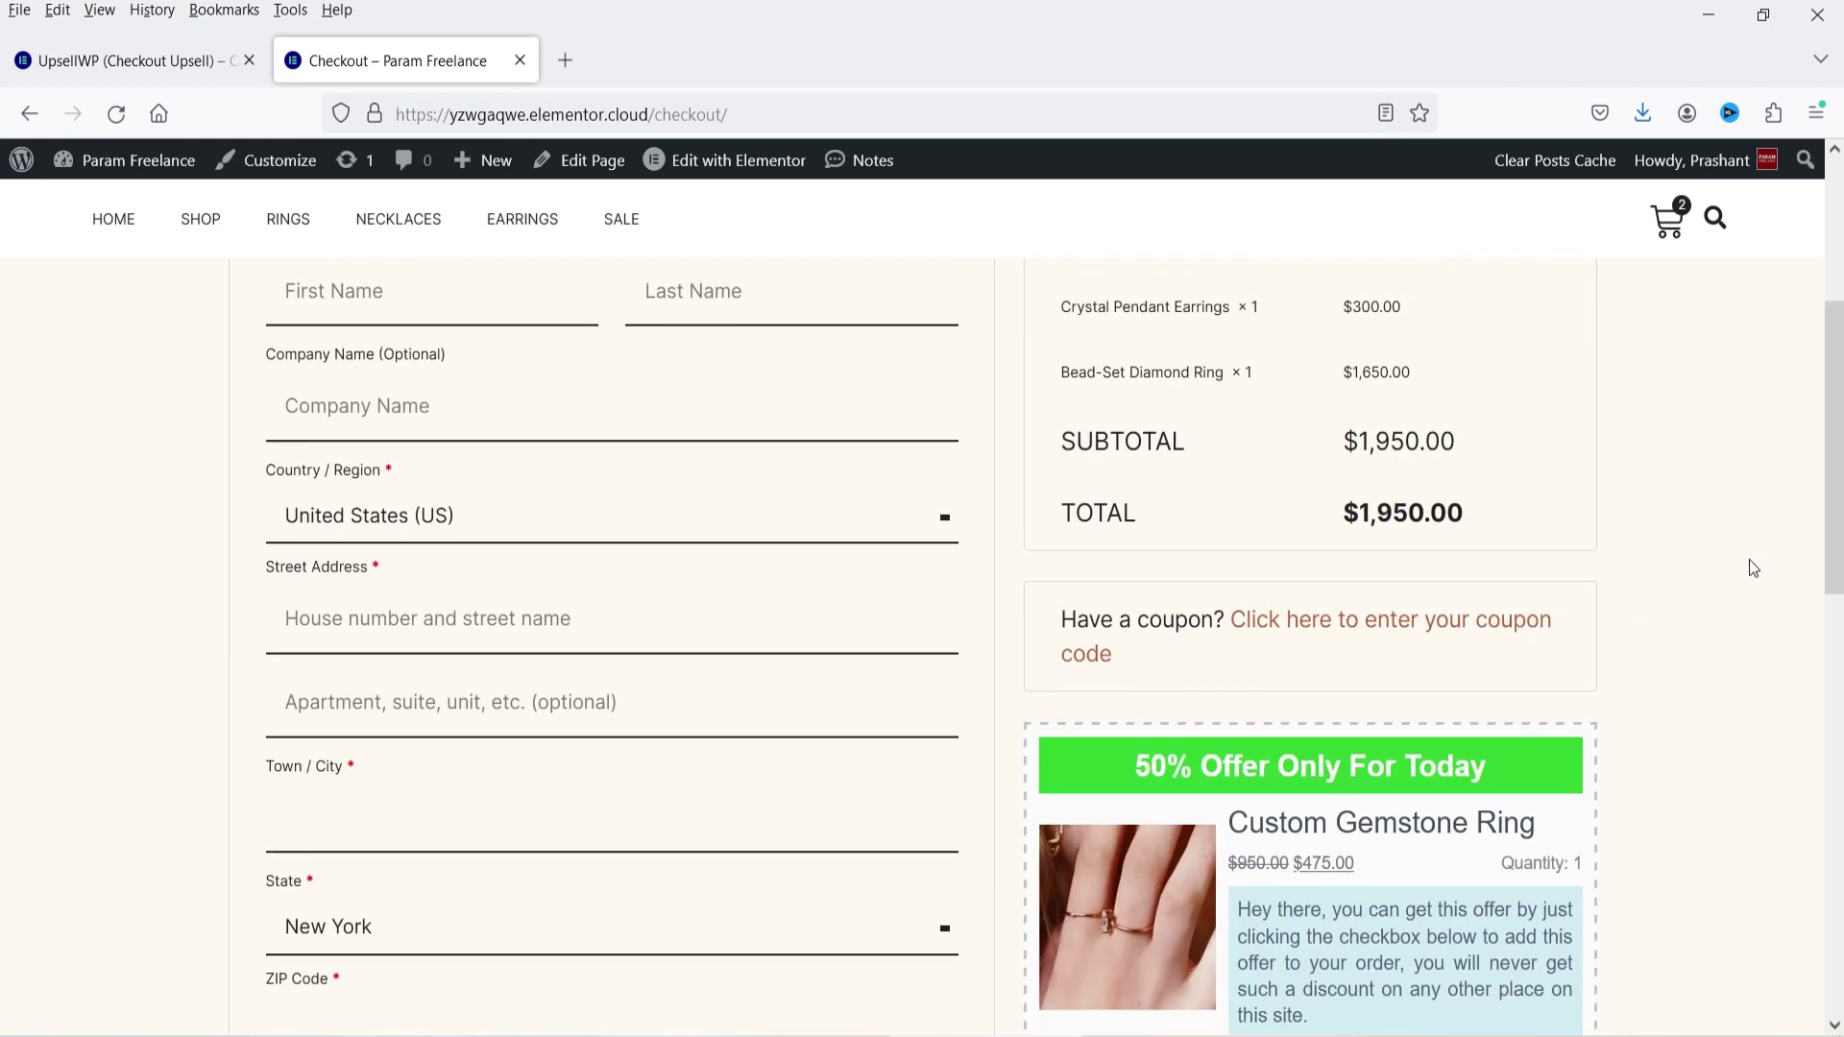
# Return to the campaign list and create a new Cart Upsells campaign named Cart
pyautogui.click(134, 57)
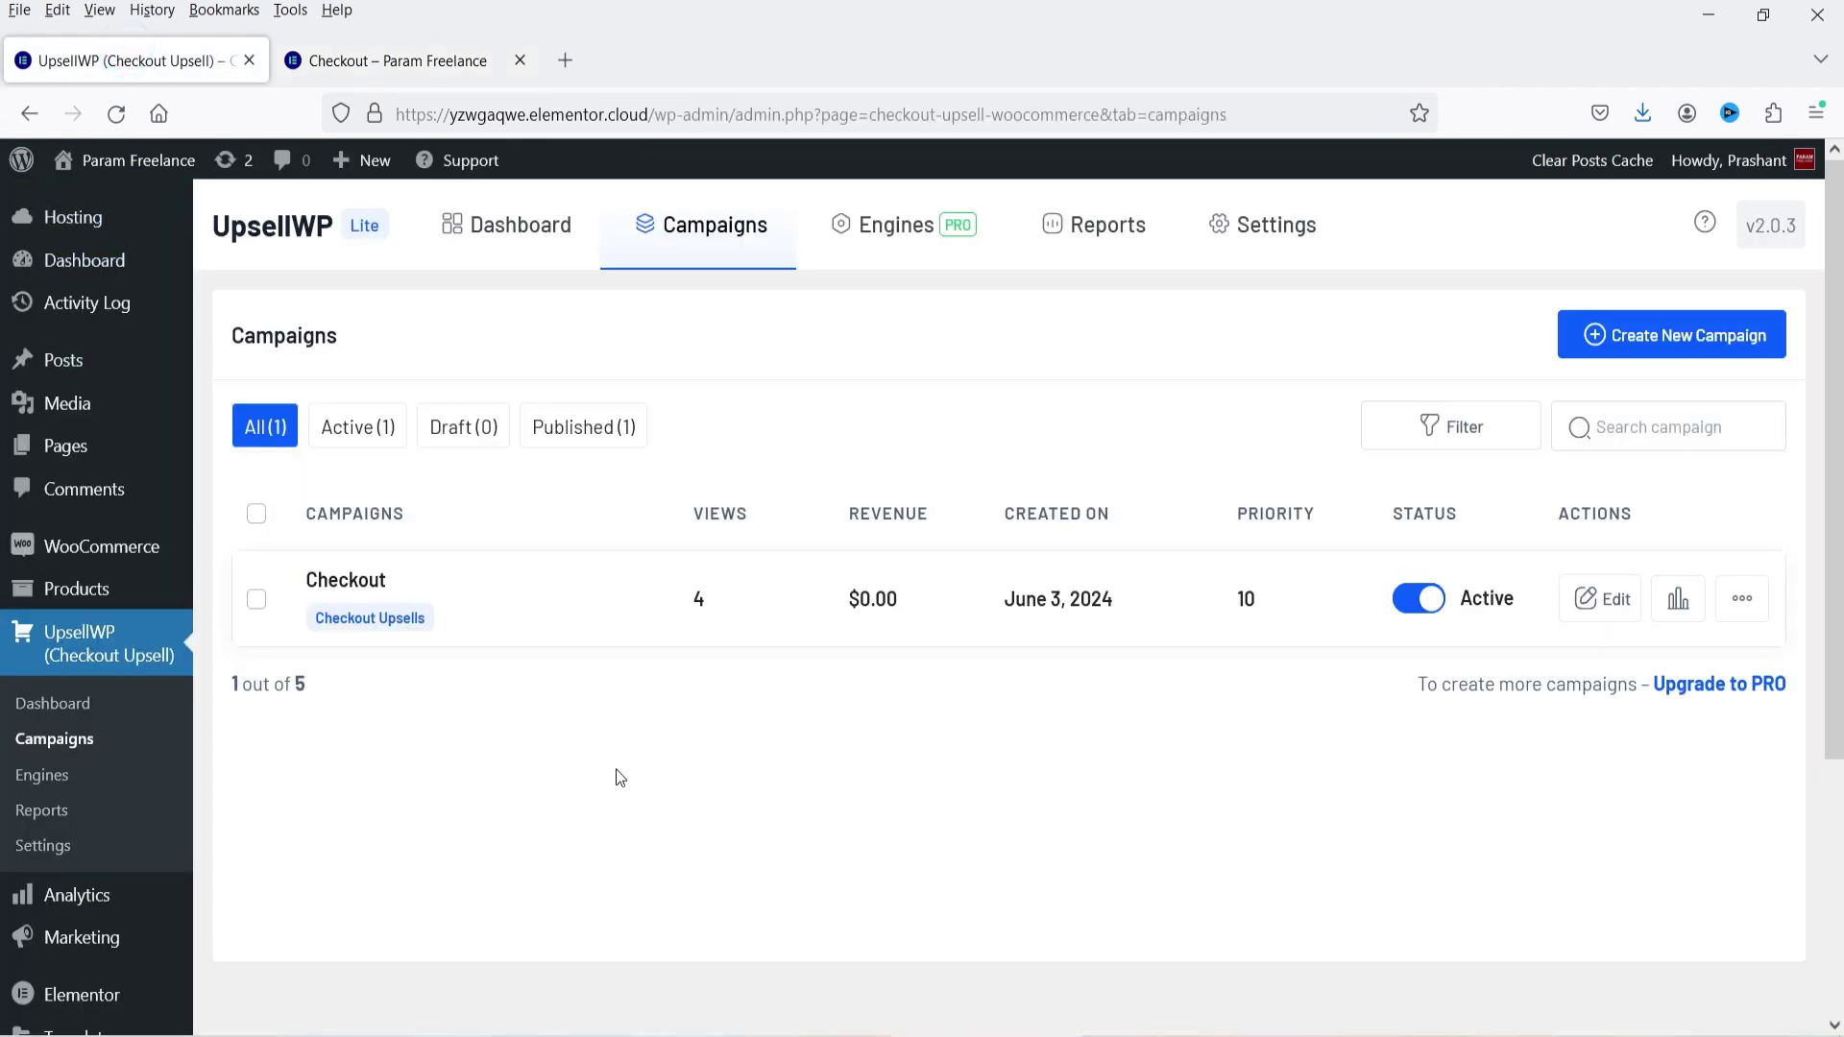
pyautogui.click(1633, 358)
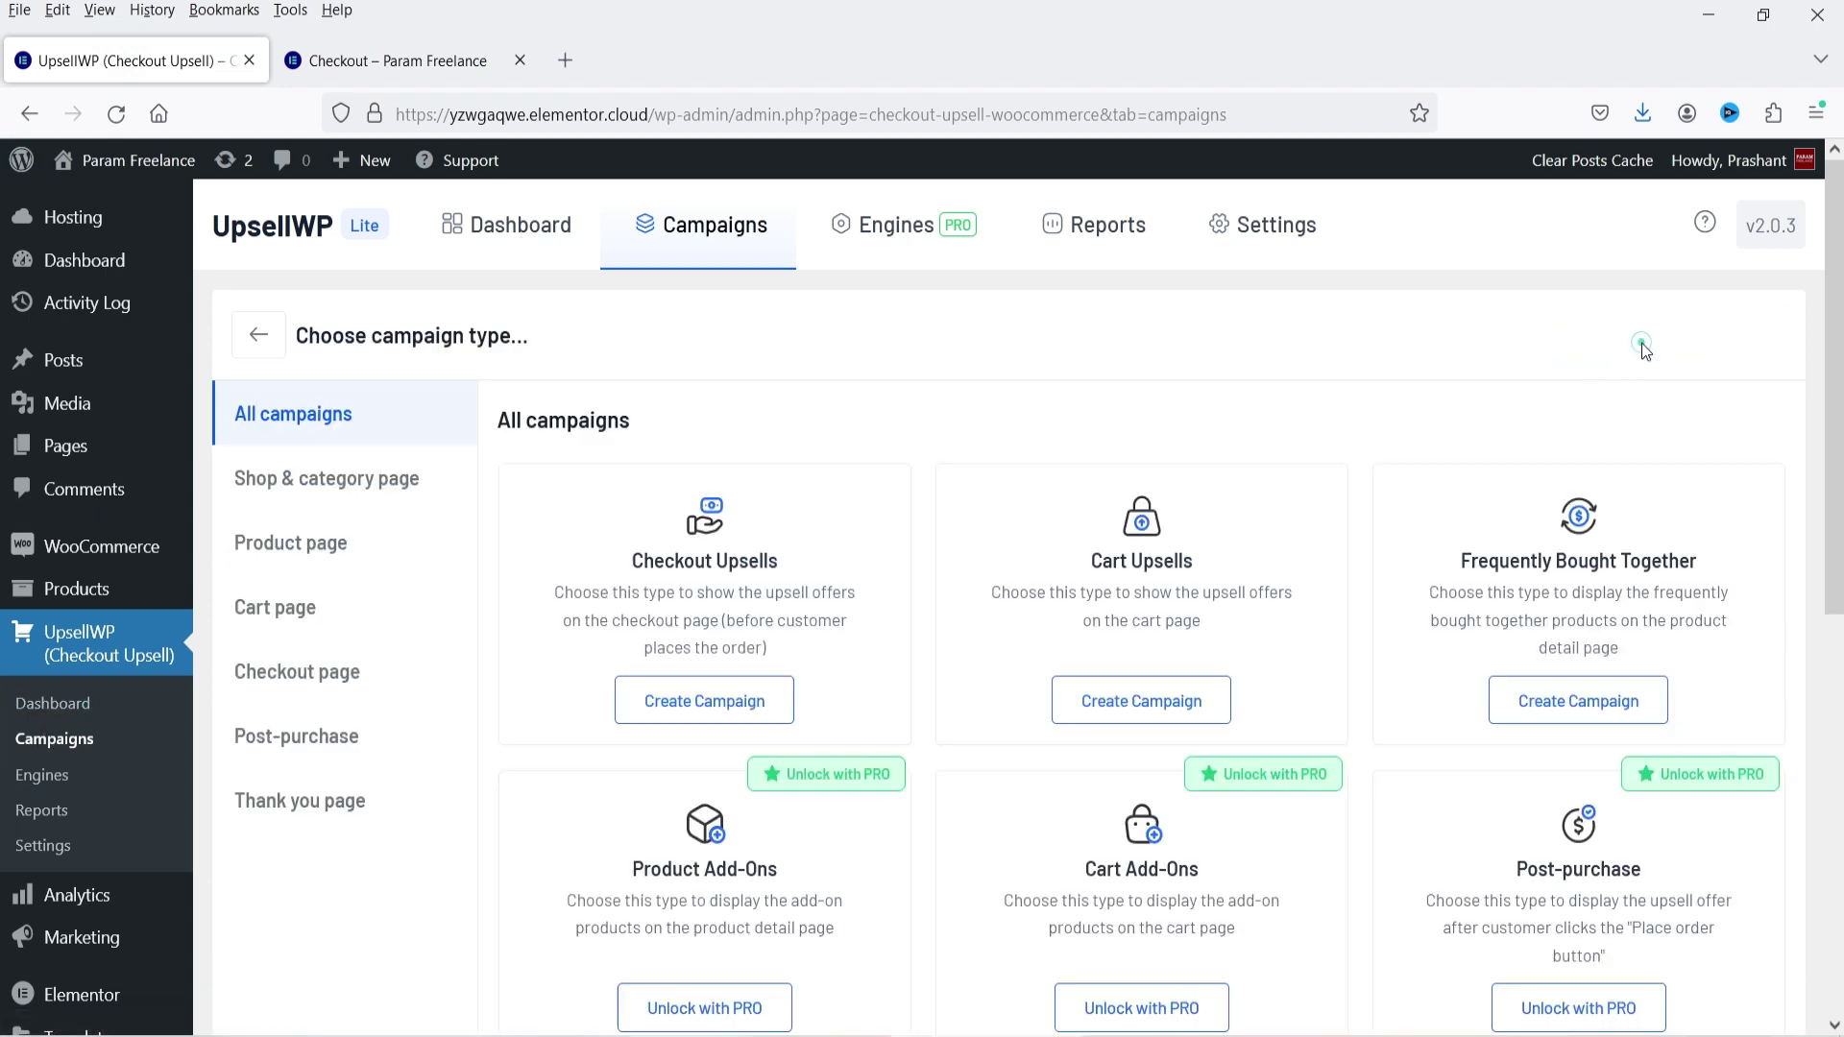
pyautogui.click(1131, 705)
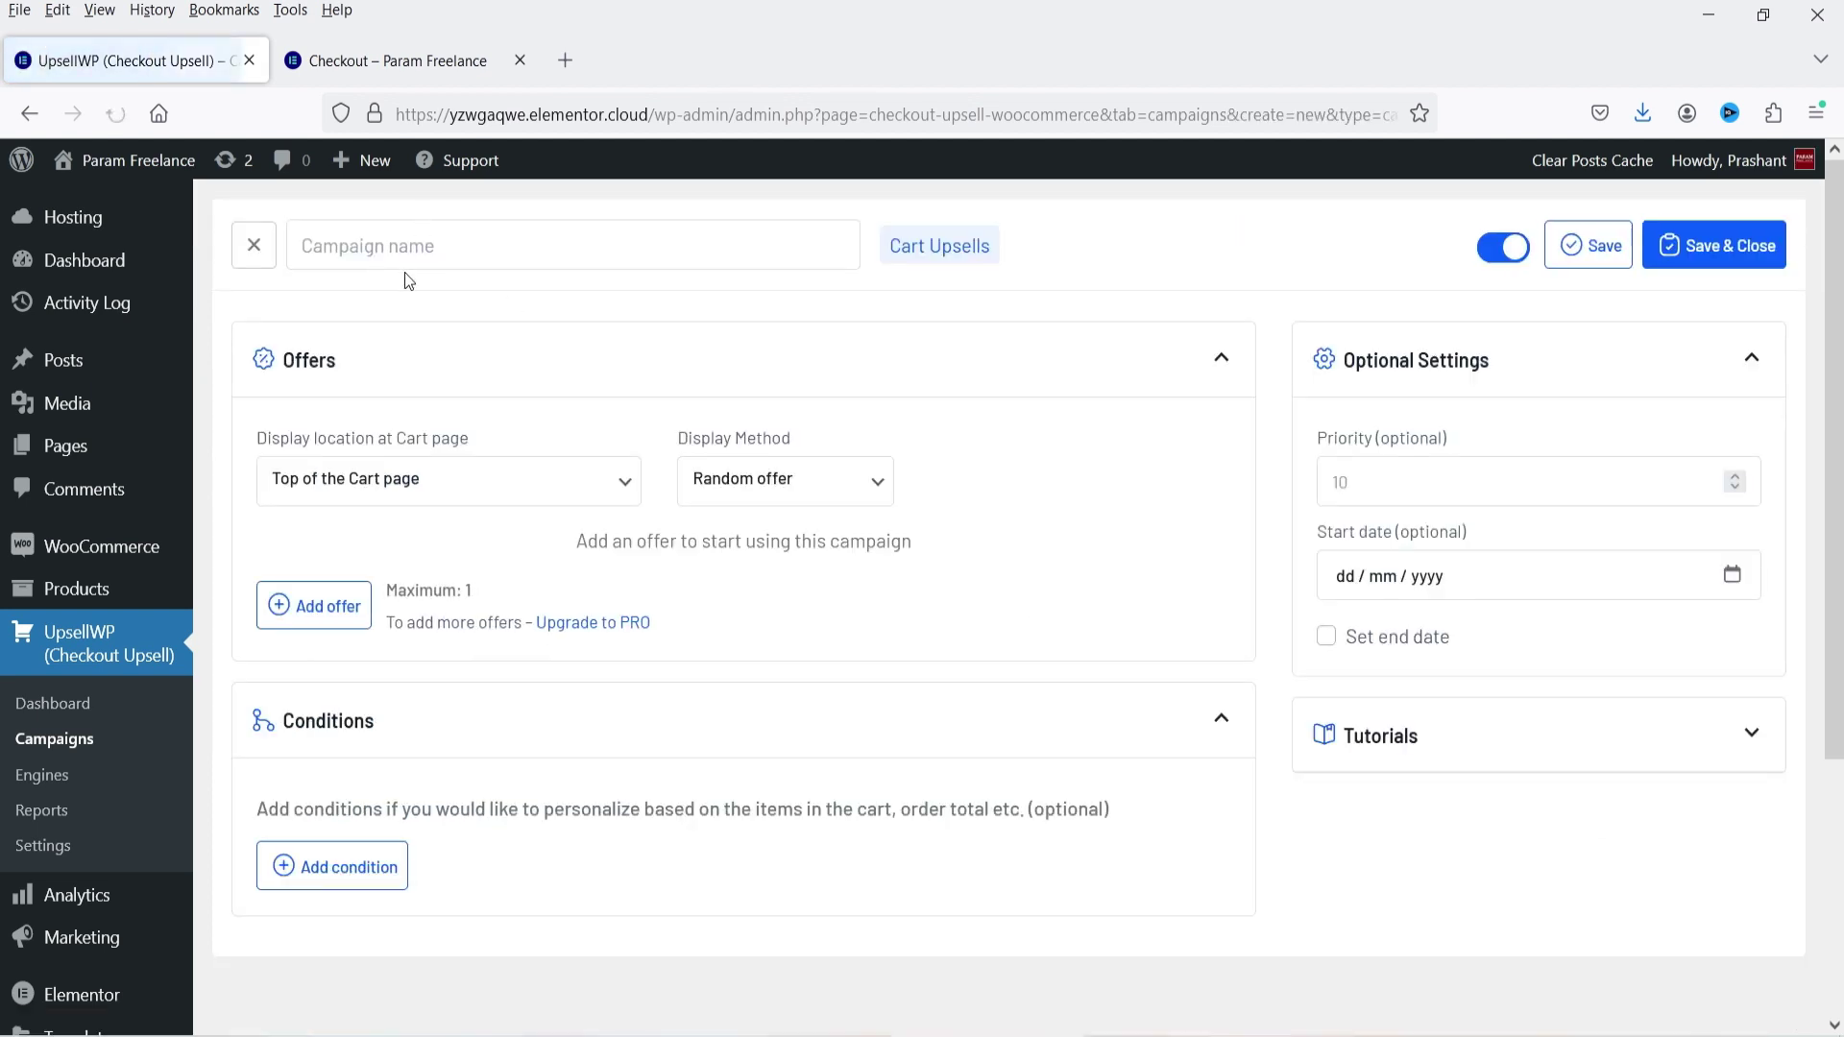
pyautogui.click(401, 247)
pyautogui.write('Cart')
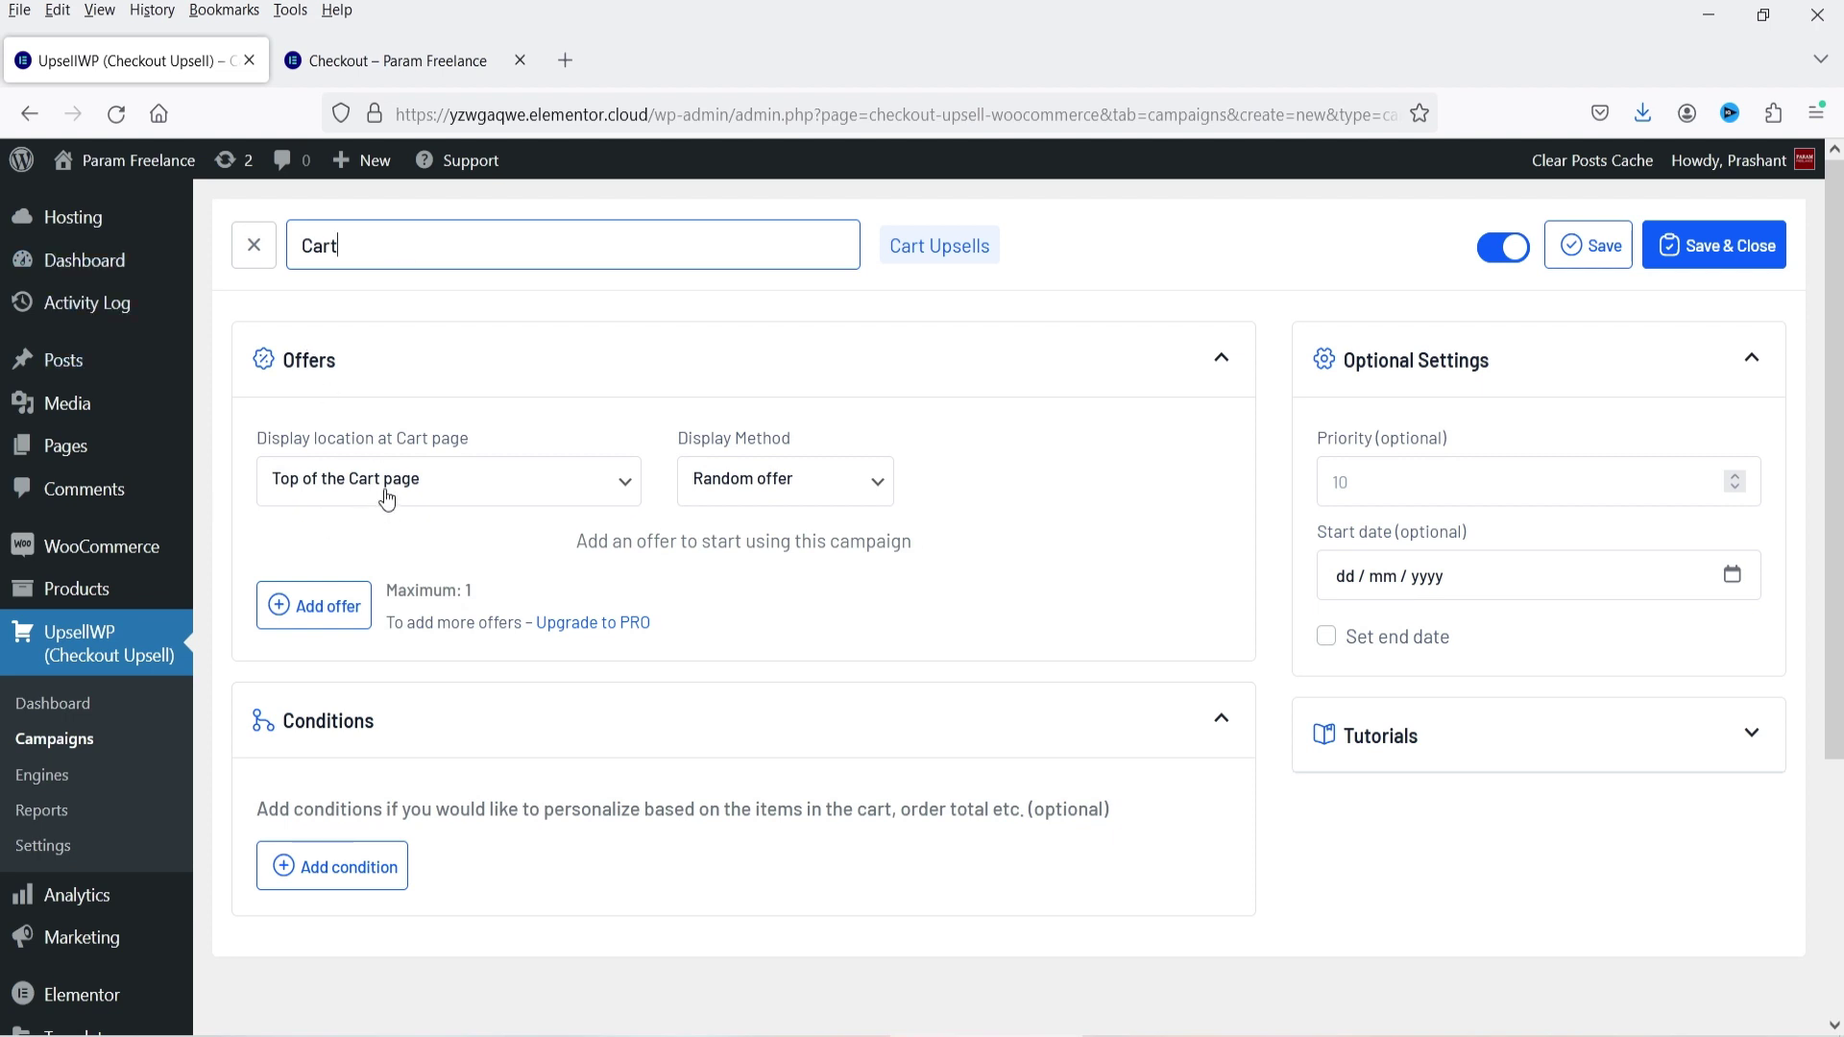
# Add an offer to the Cart campaign for the Gemstone Crystal Necklace Set with a quantity of 1
pyautogui.click(312, 605)
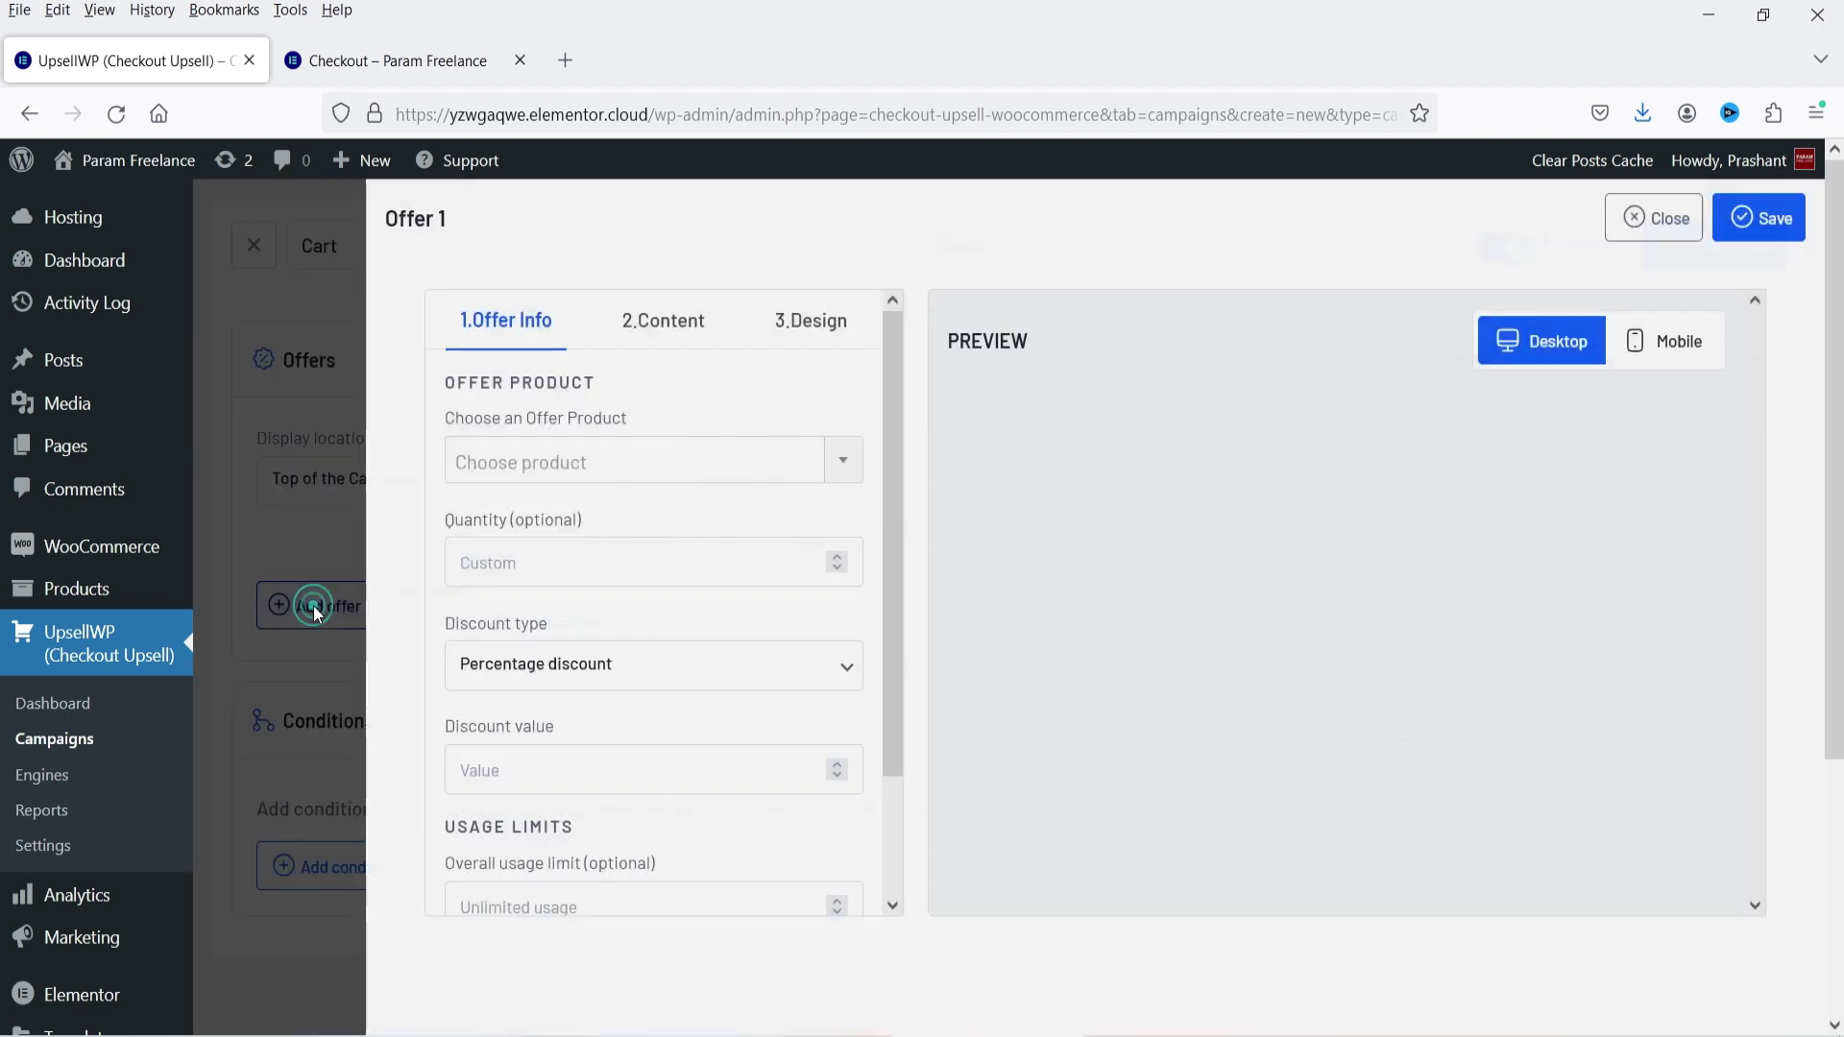
pyautogui.click(560, 462)
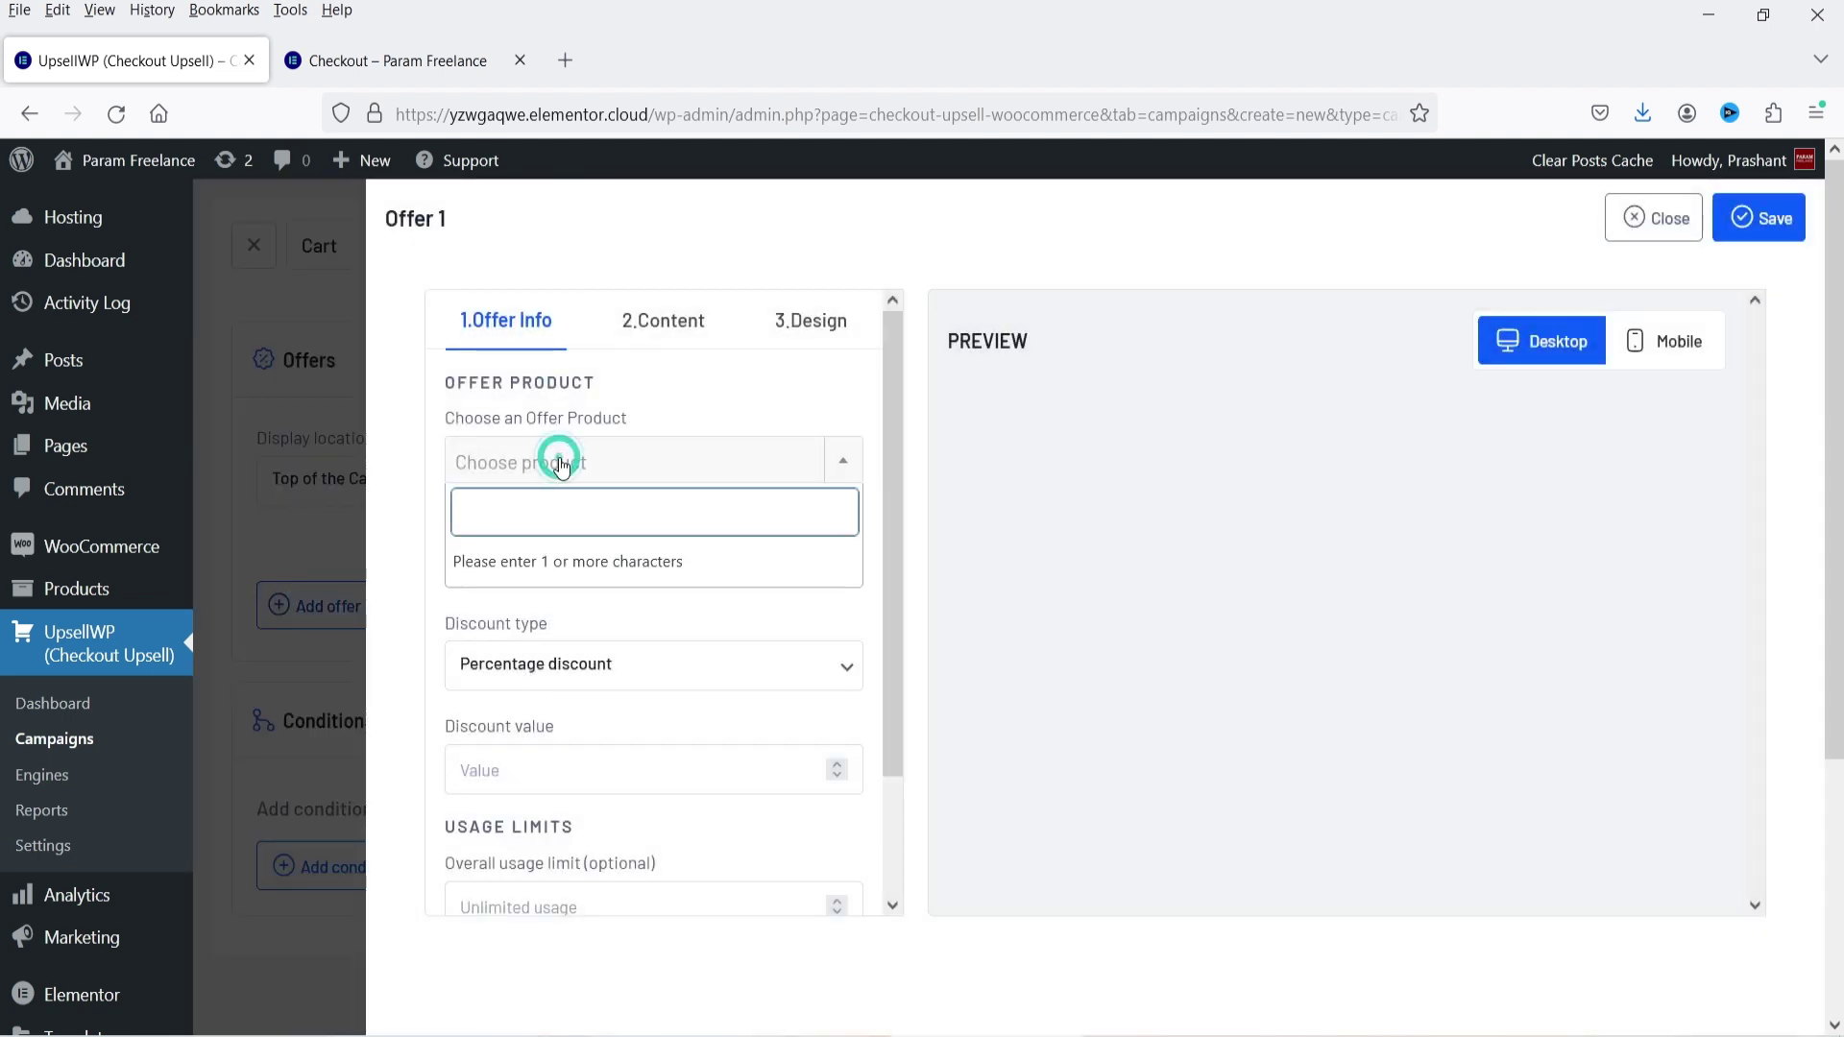
pyautogui.write('gemst')
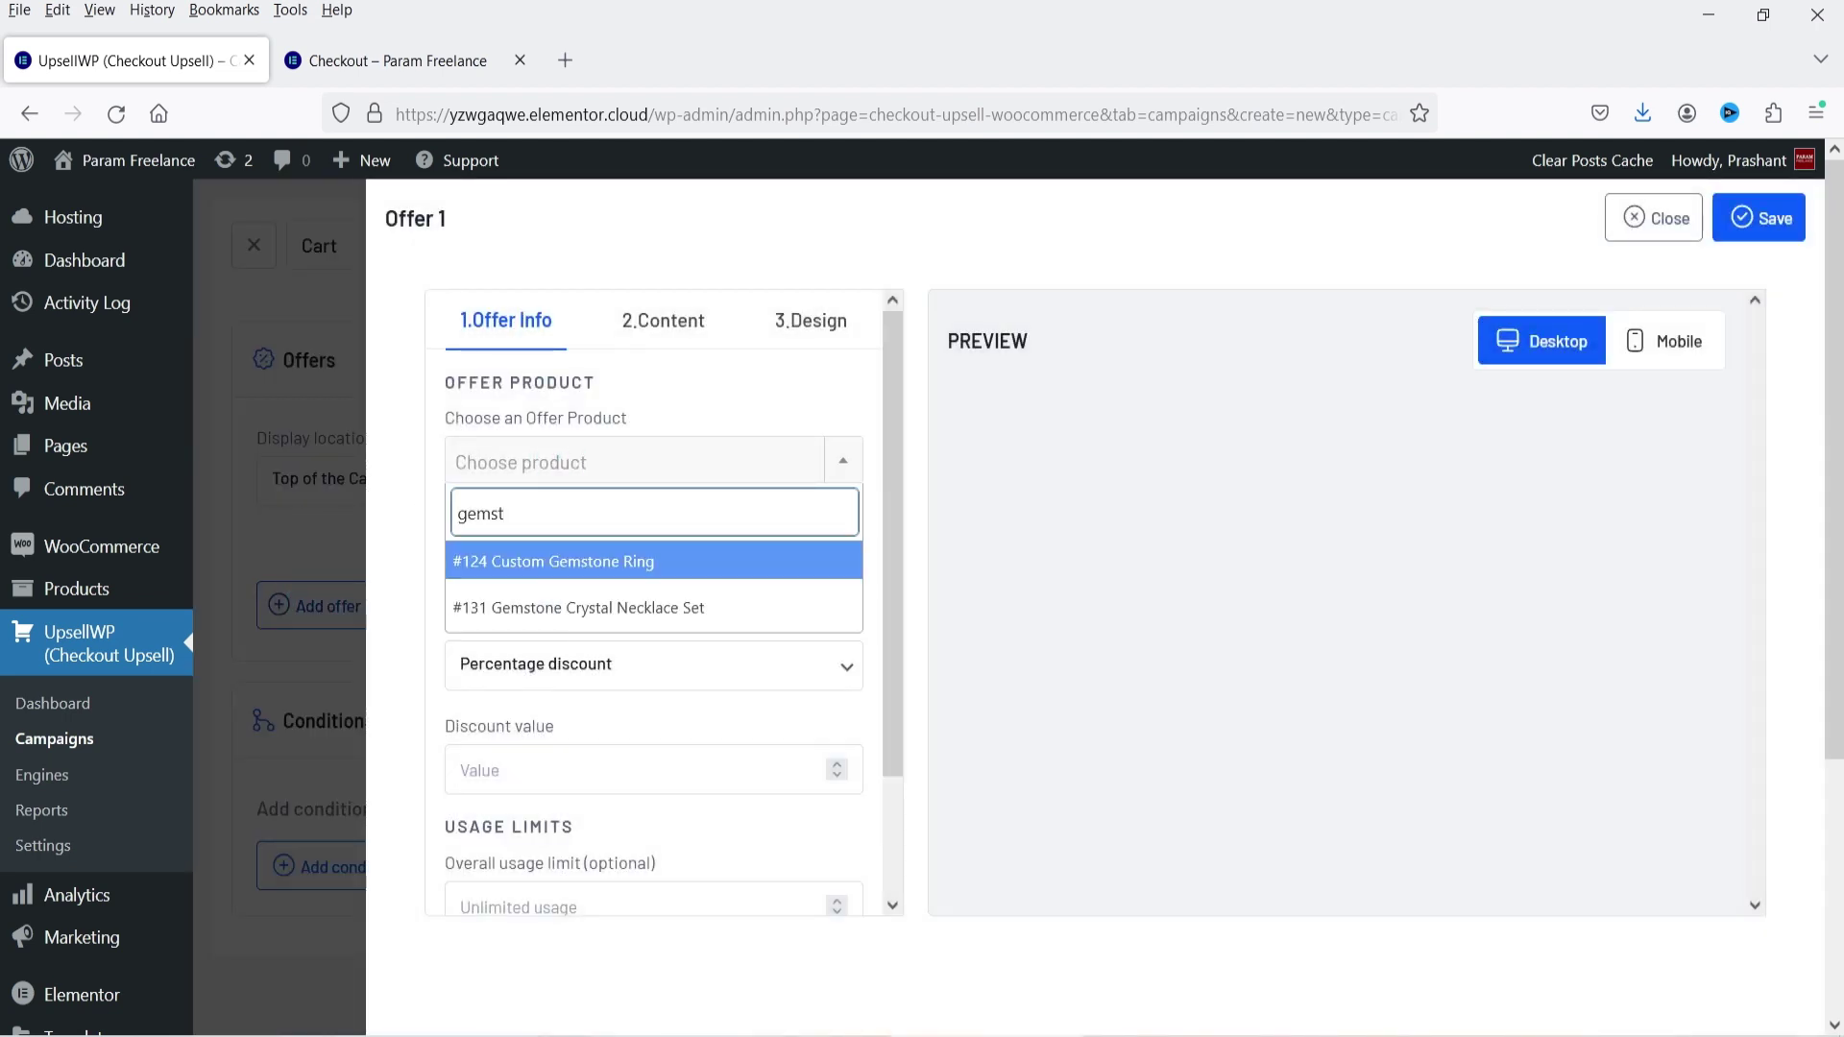
pyautogui.click(565, 608)
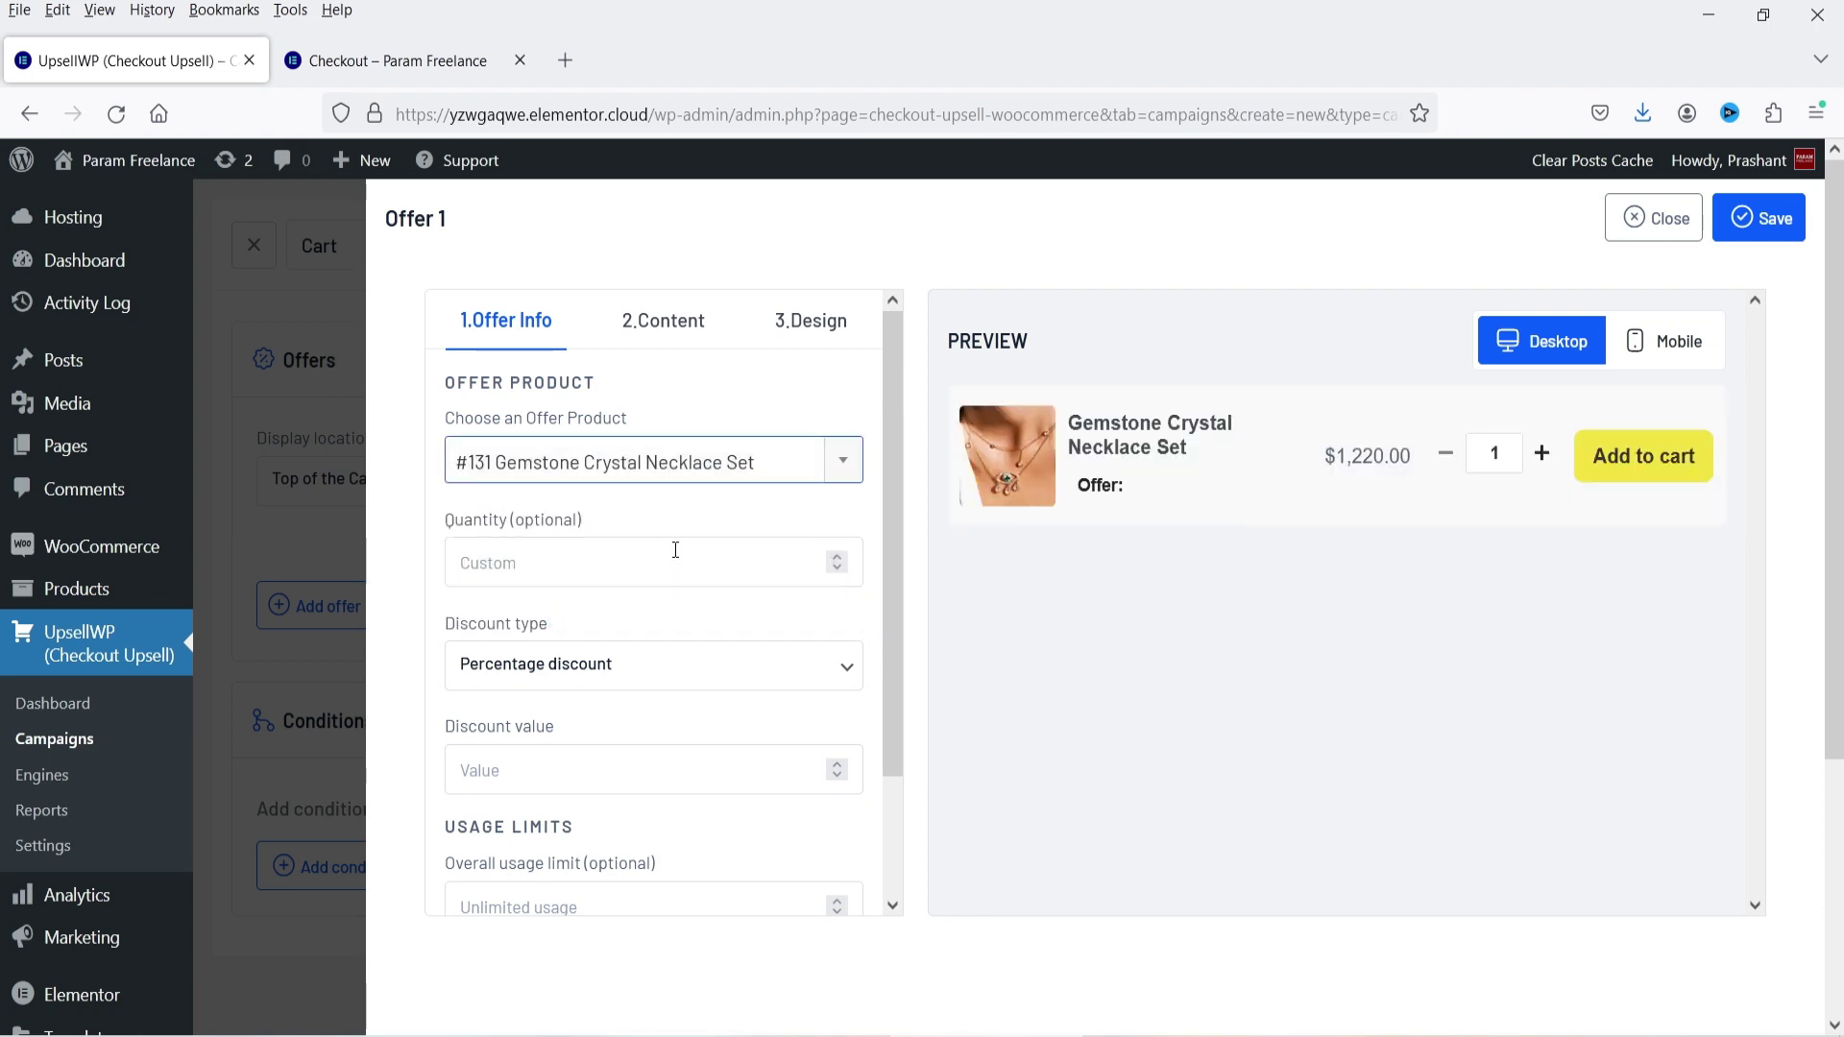
pyautogui.click(836, 556)
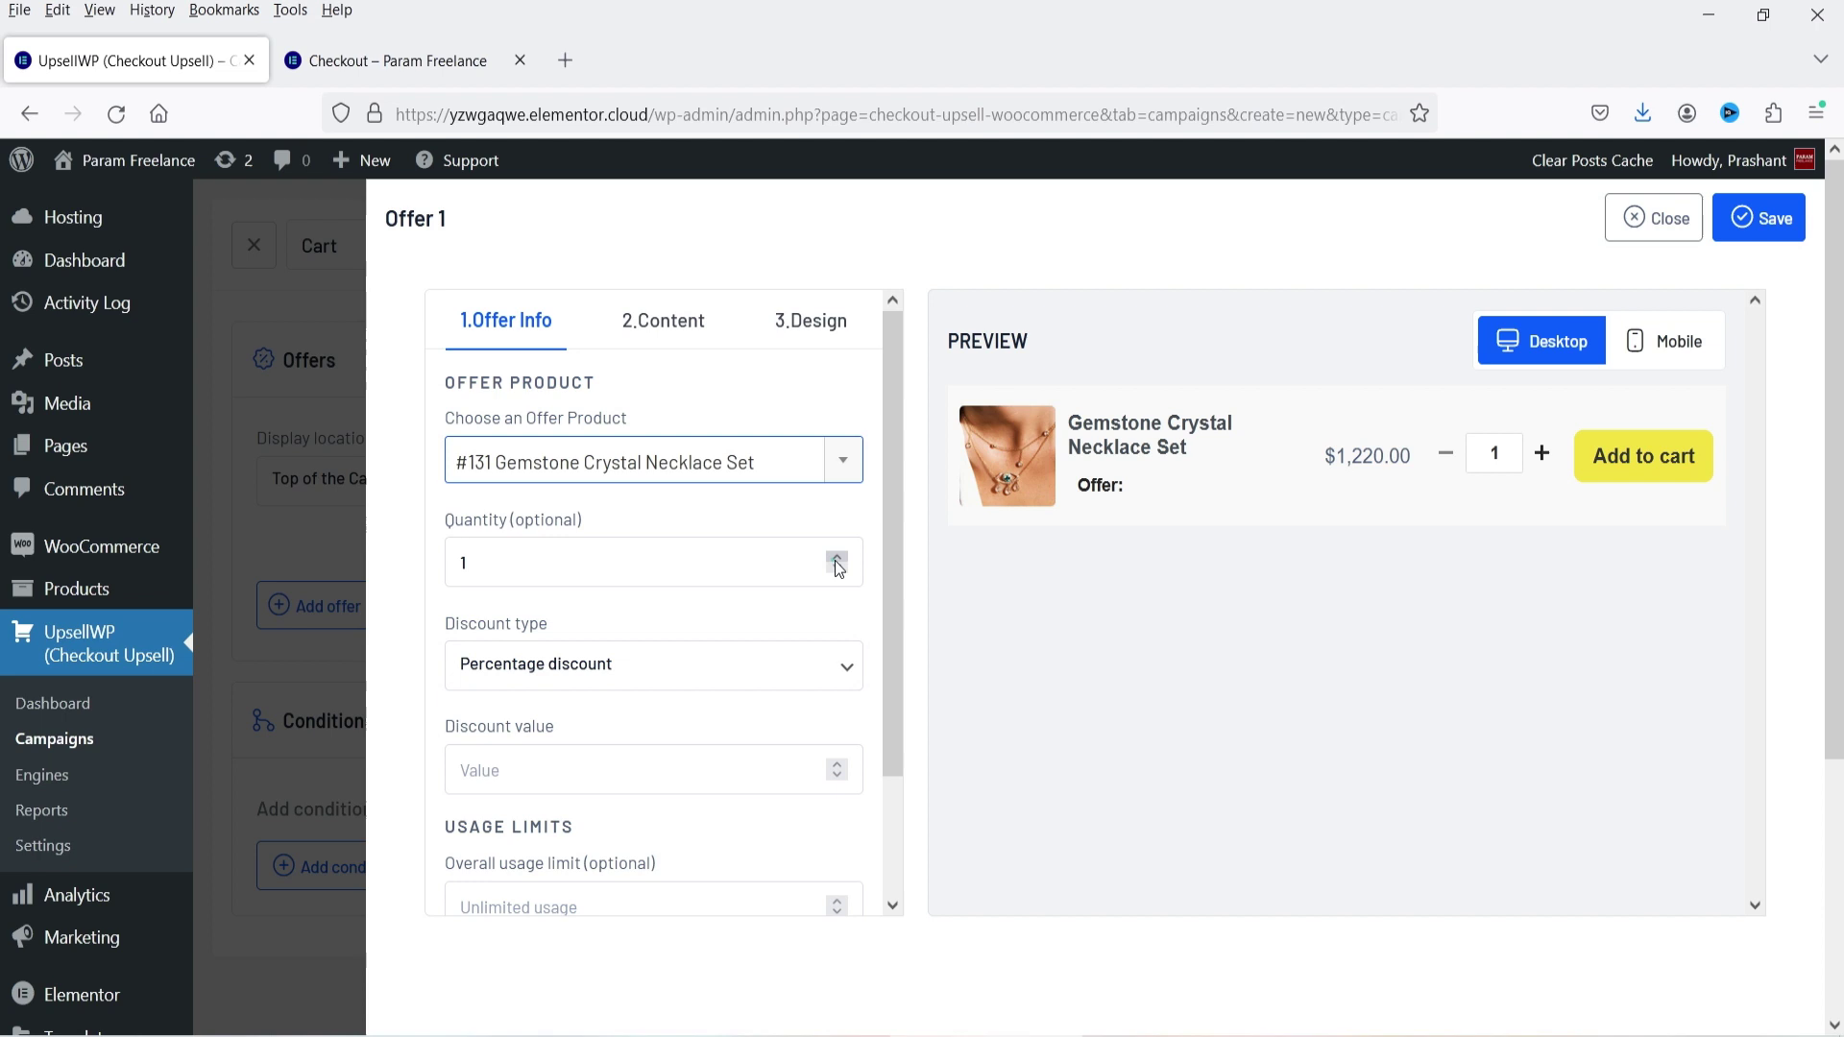
# Give the necklace offer a percentage discount of 50 and a usage limit of 1 per customer
pyautogui.click(663, 664)
pyautogui.click(576, 712)
pyautogui.click(533, 770)
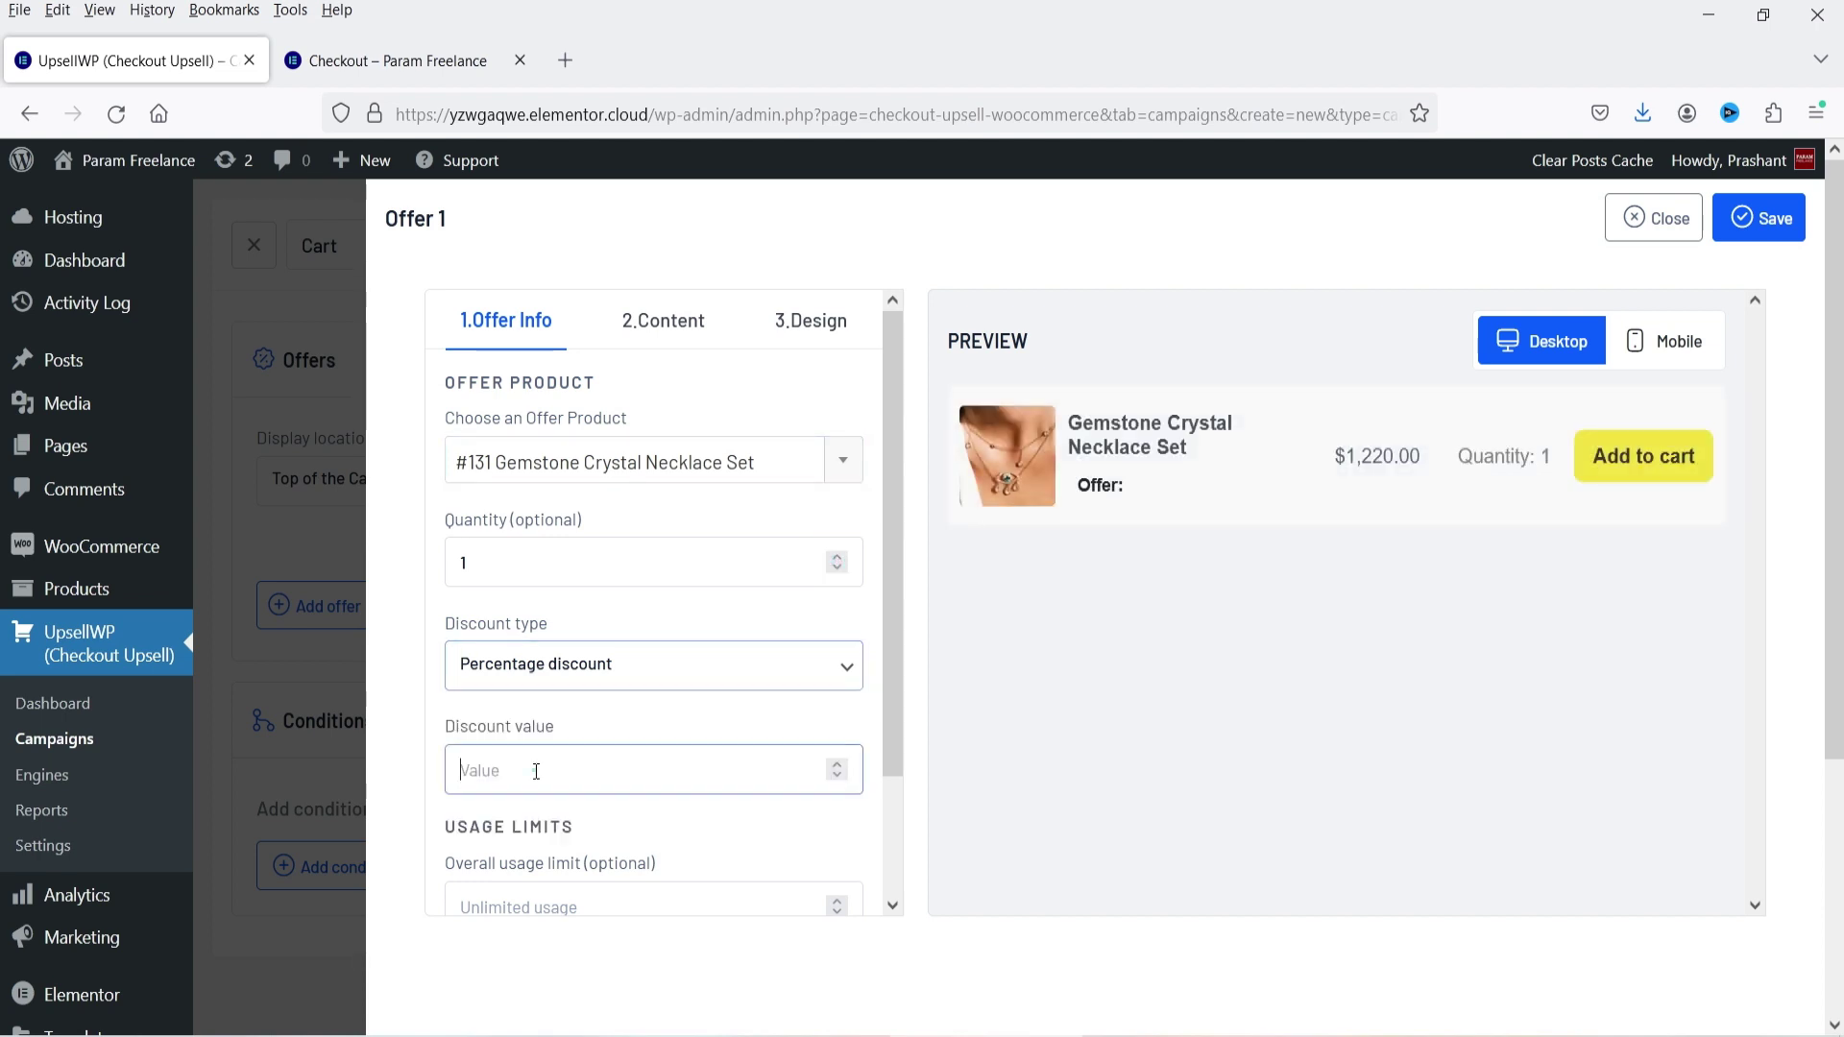
pyautogui.write('50')
pyautogui.scroll(-2, 545, 730)
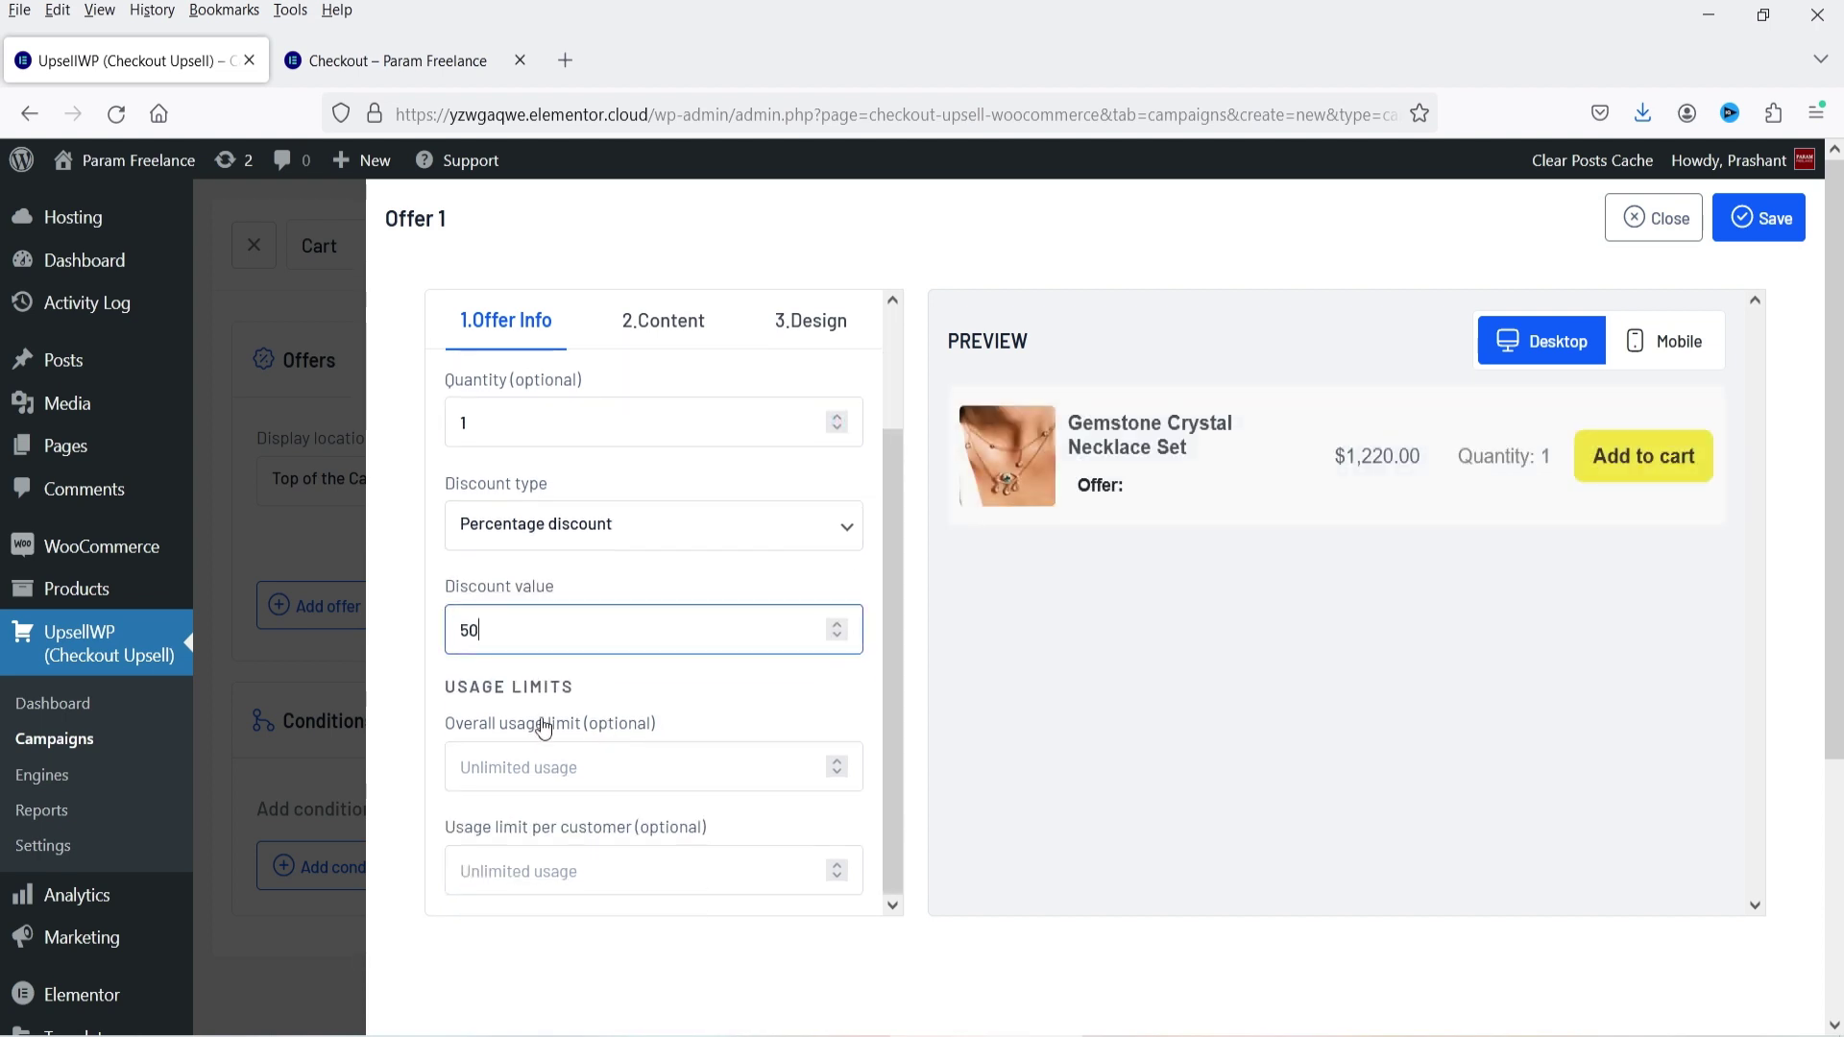
pyautogui.scroll(-3, 585, 872)
pyautogui.click(584, 872)
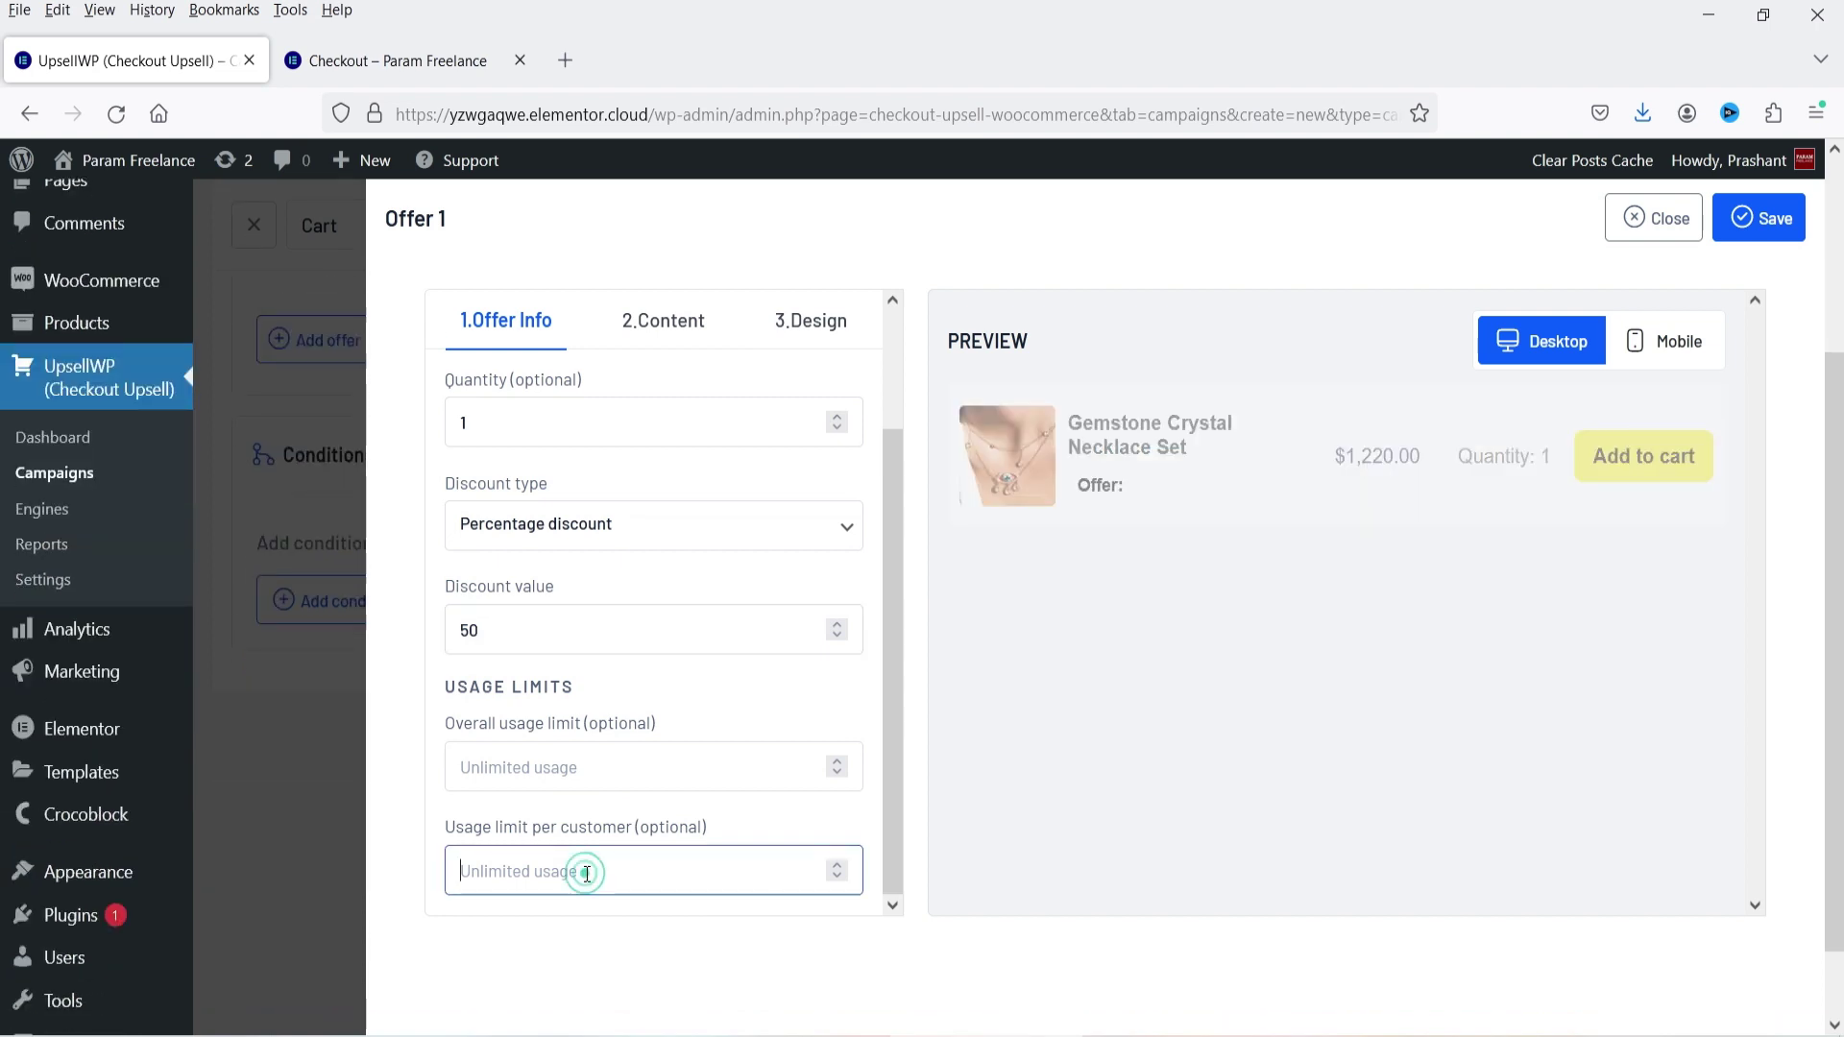
pyautogui.write('1')
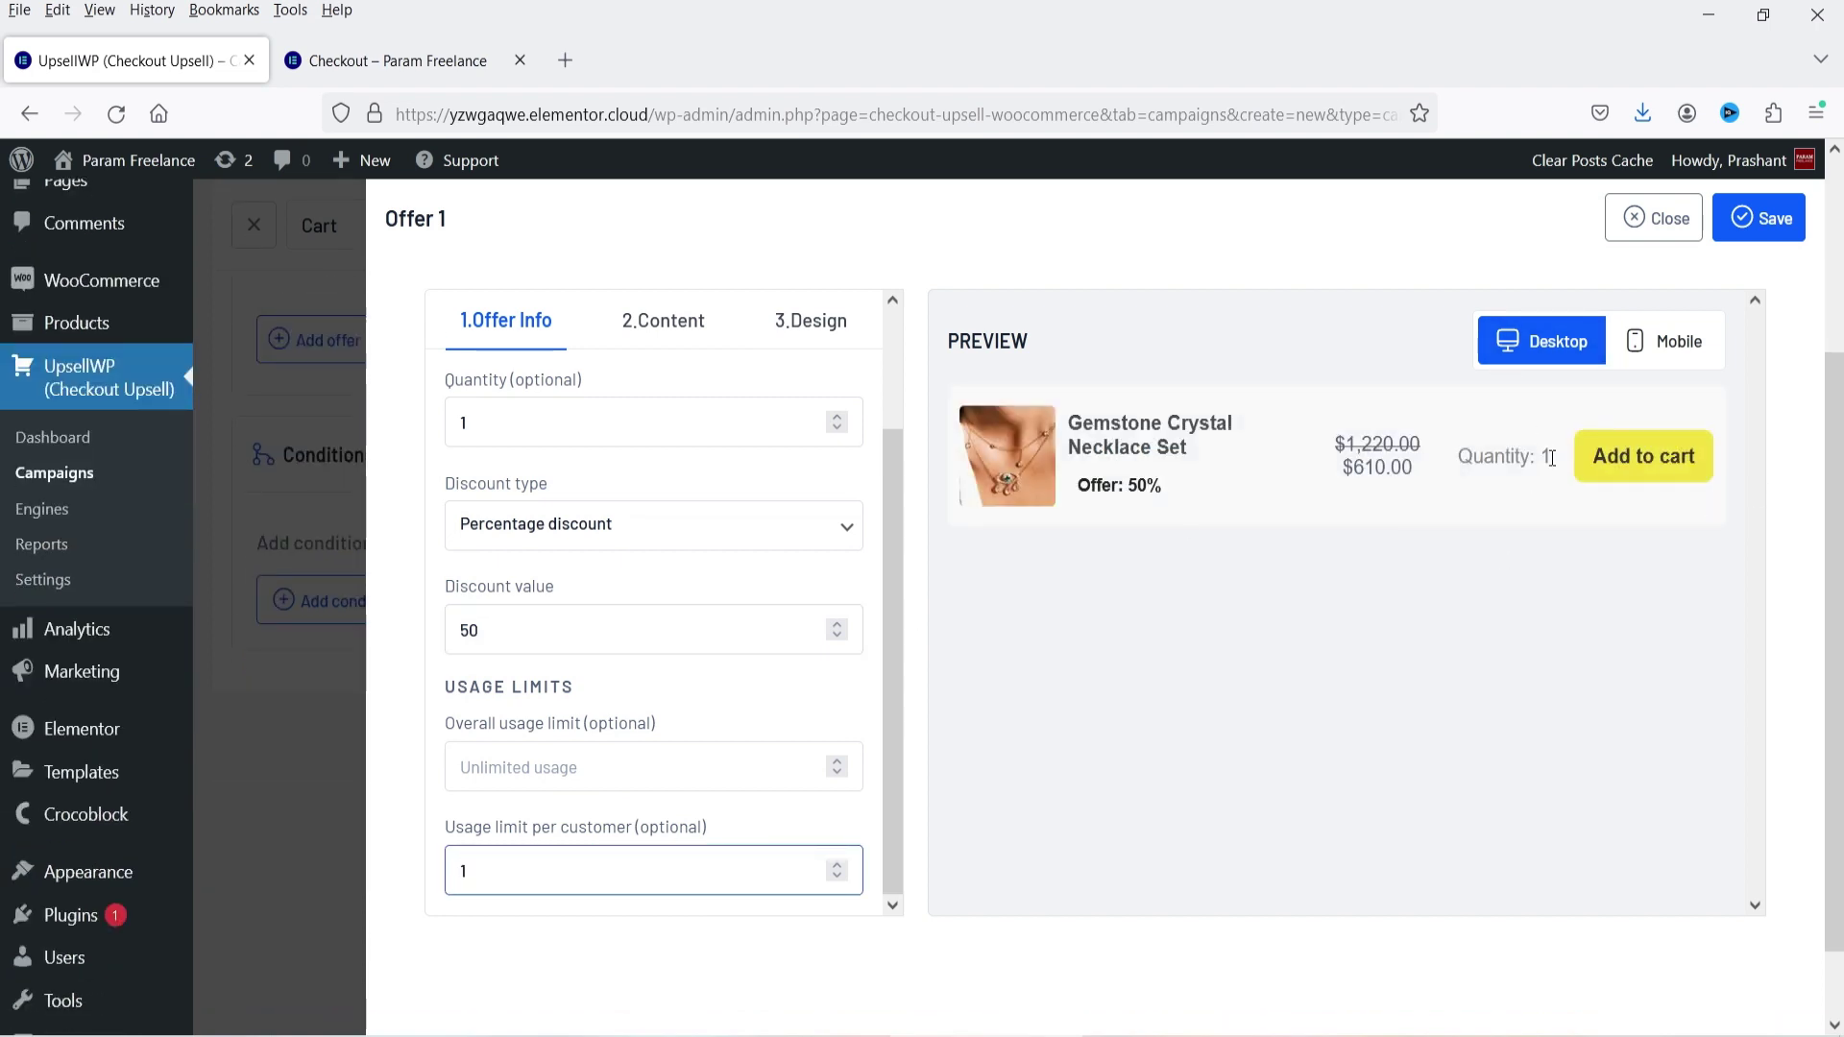
# Review the offer's content settings and switch its design to the offer/cart-template-2-wide template
pyautogui.click(659, 327)
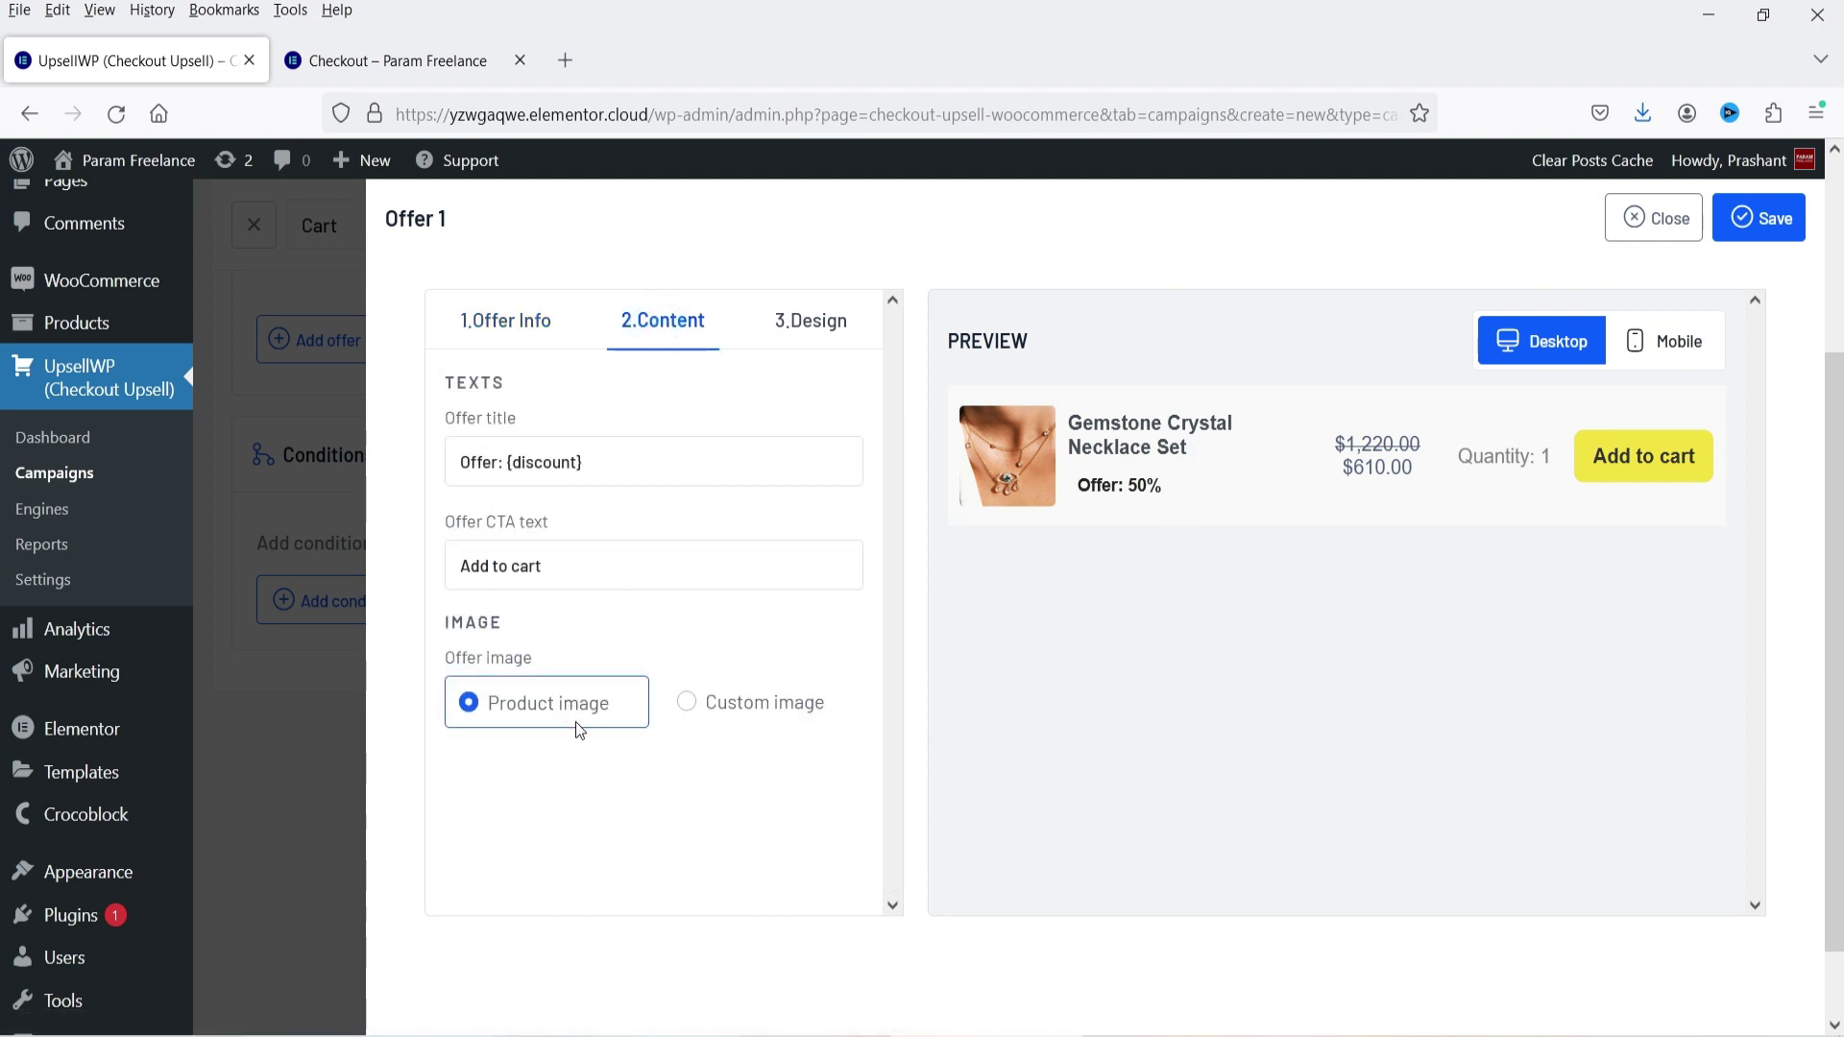
pyautogui.click(810, 327)
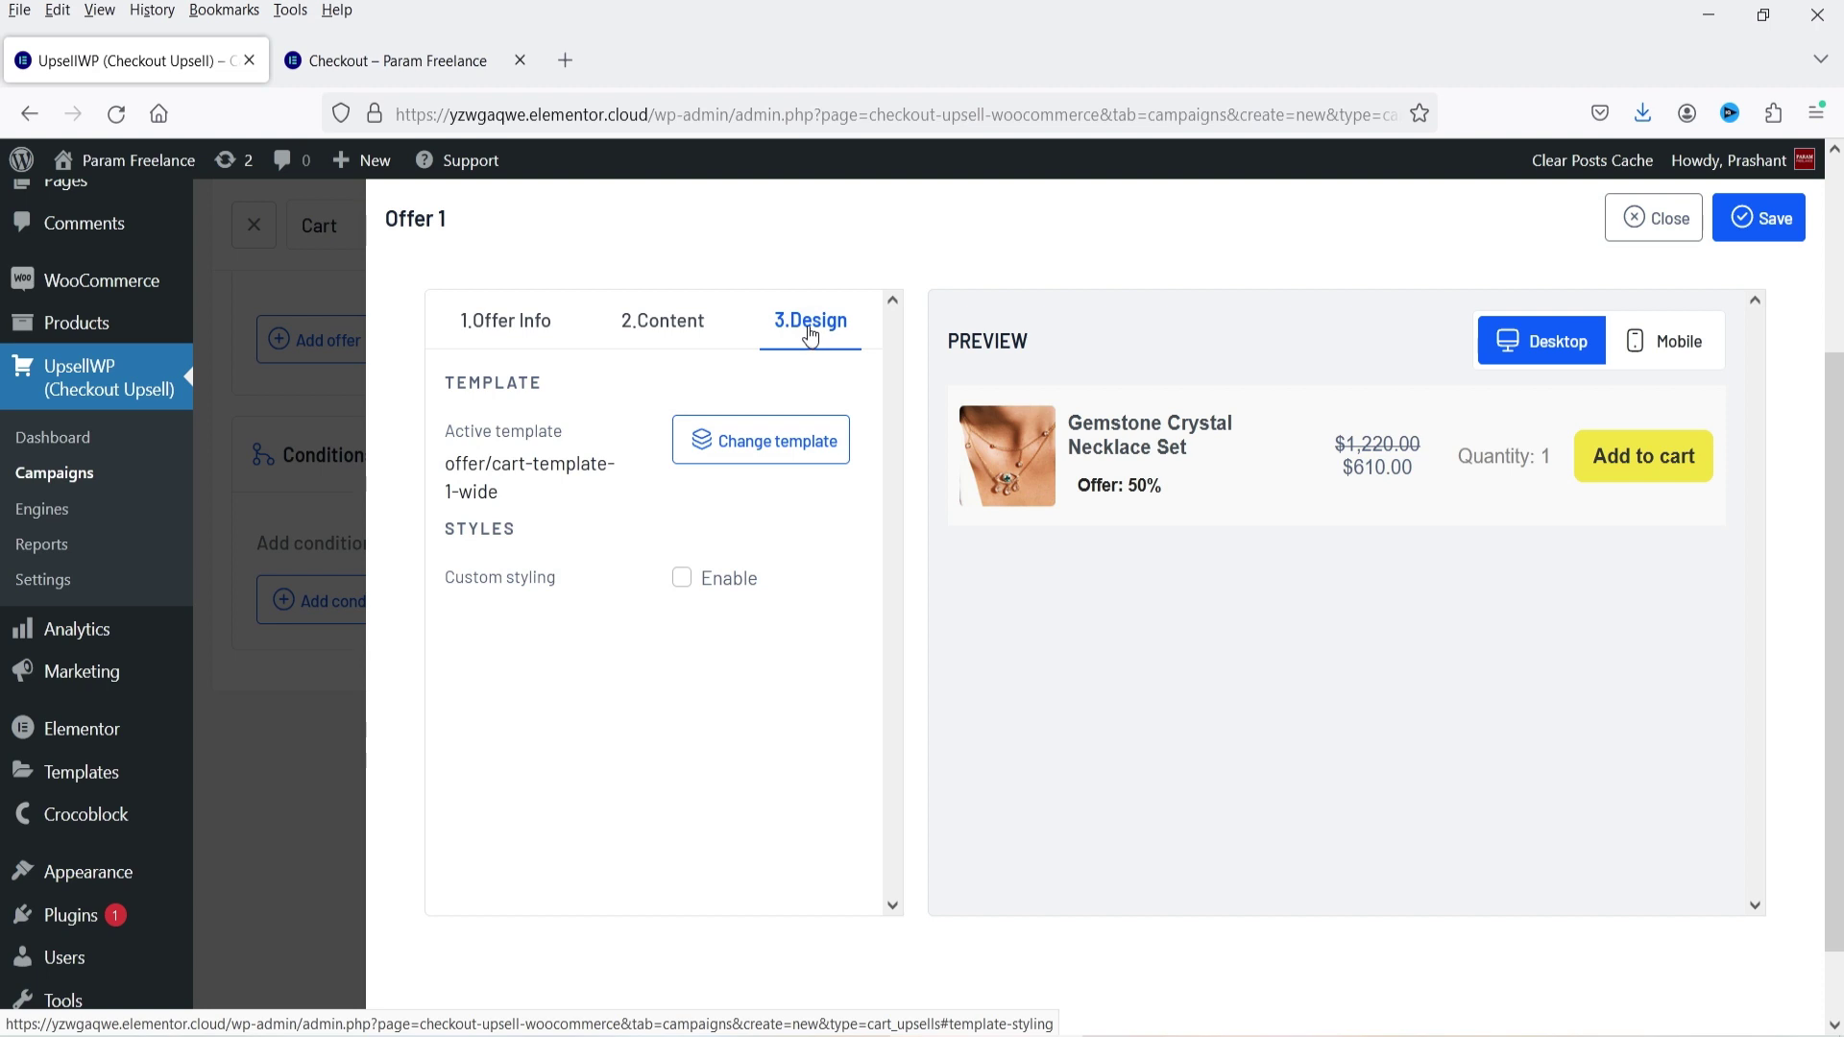
pyautogui.click(760, 454)
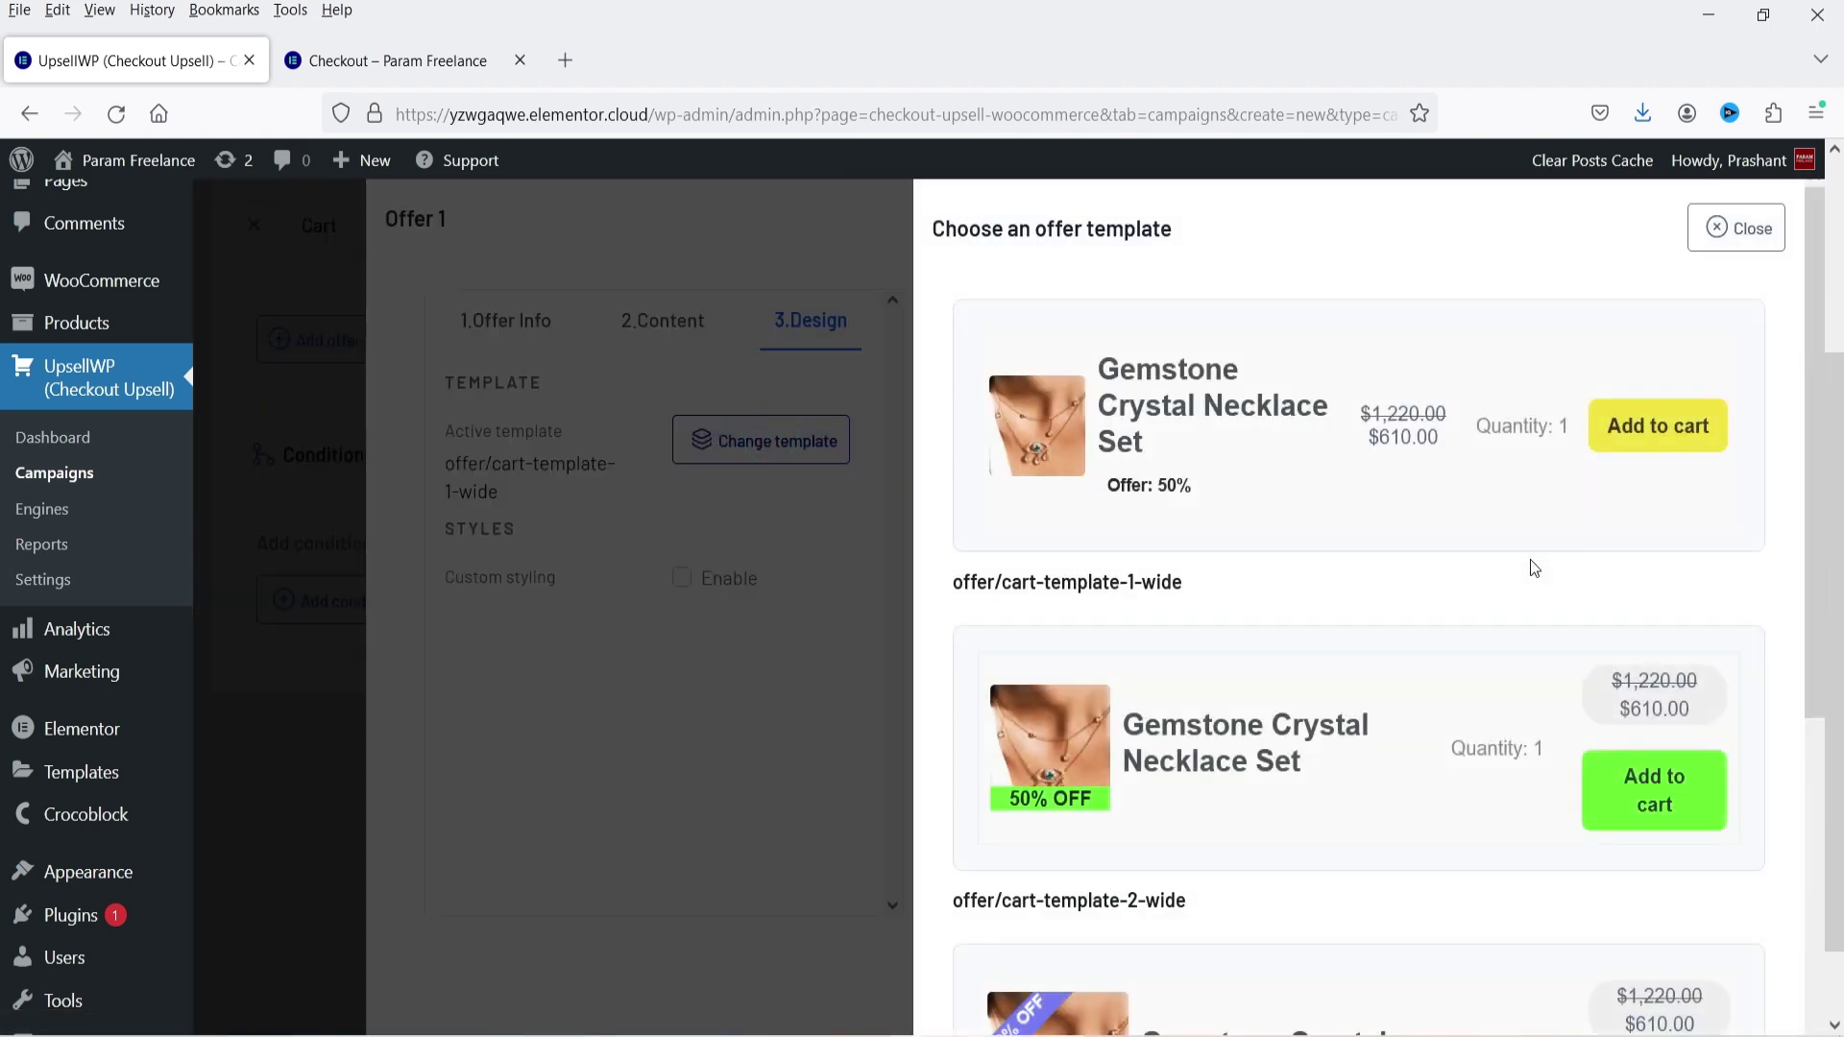
pyautogui.scroll(-3, 1512, 557)
pyautogui.scroll(-2, 1254, 576)
pyautogui.scroll(3, 1325, 663)
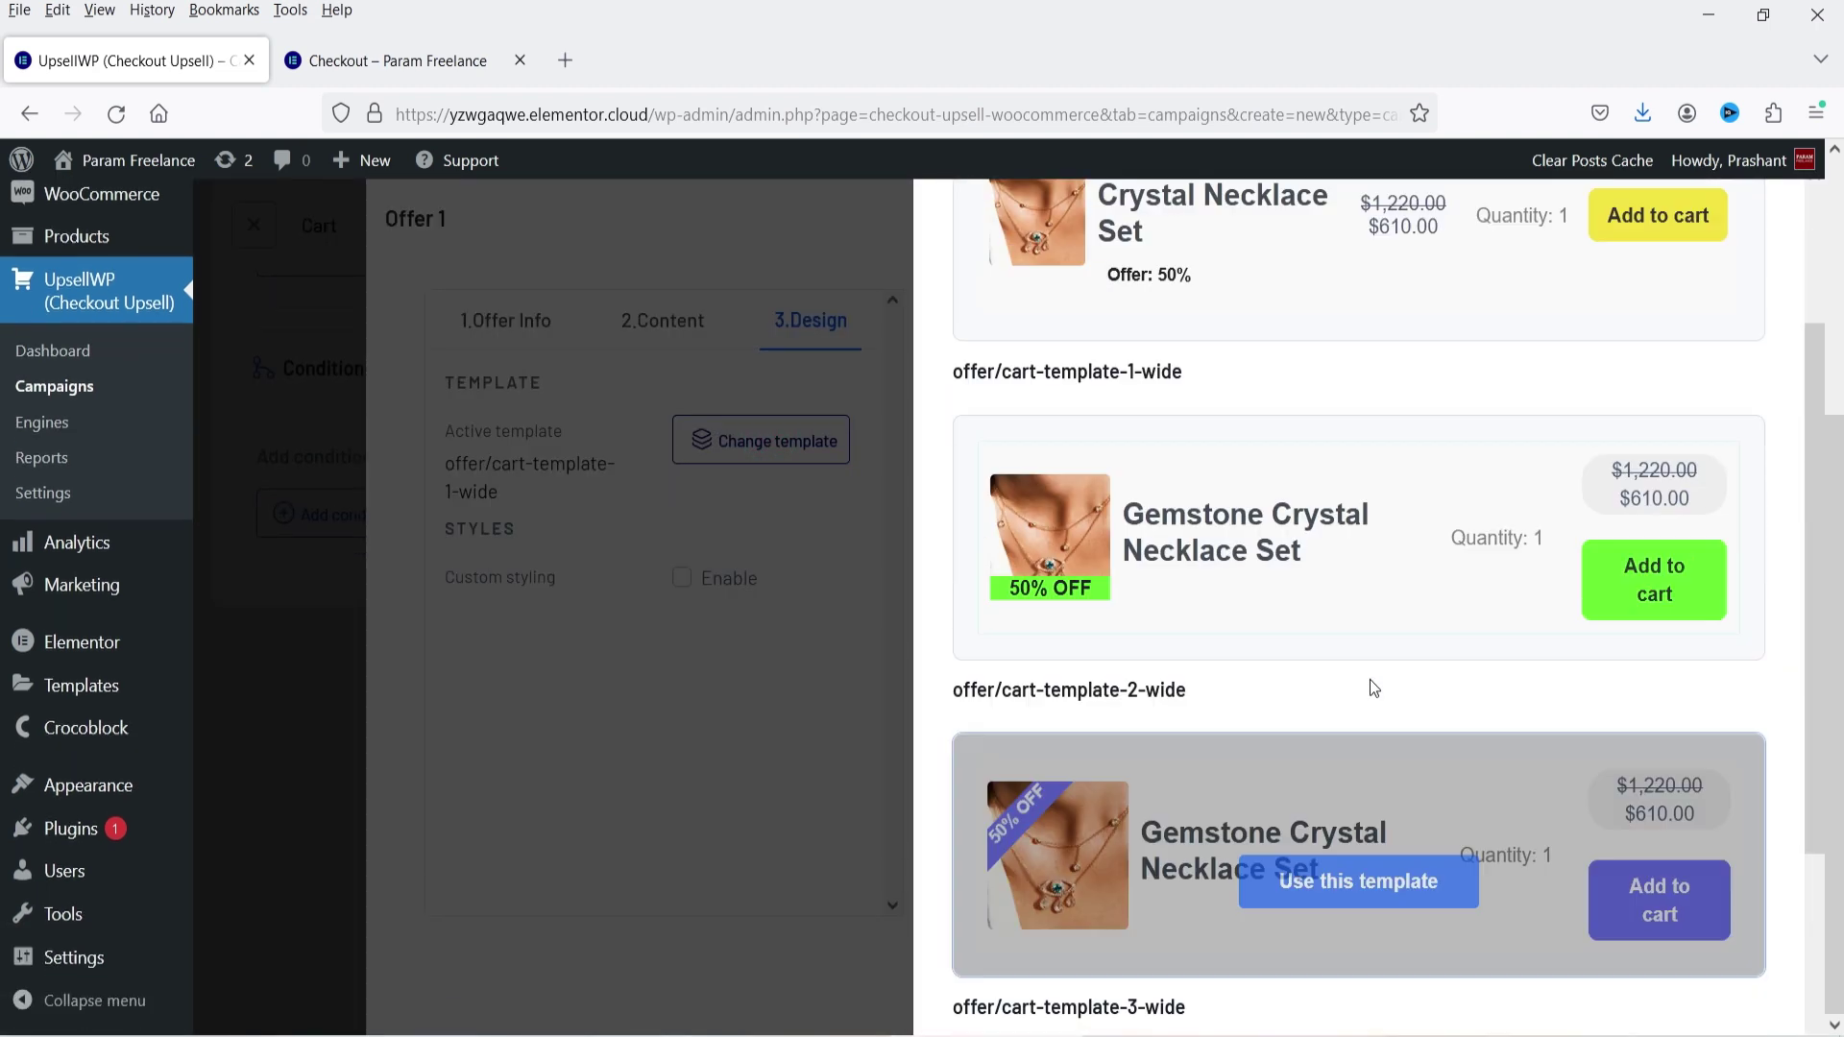
pyautogui.click(1421, 567)
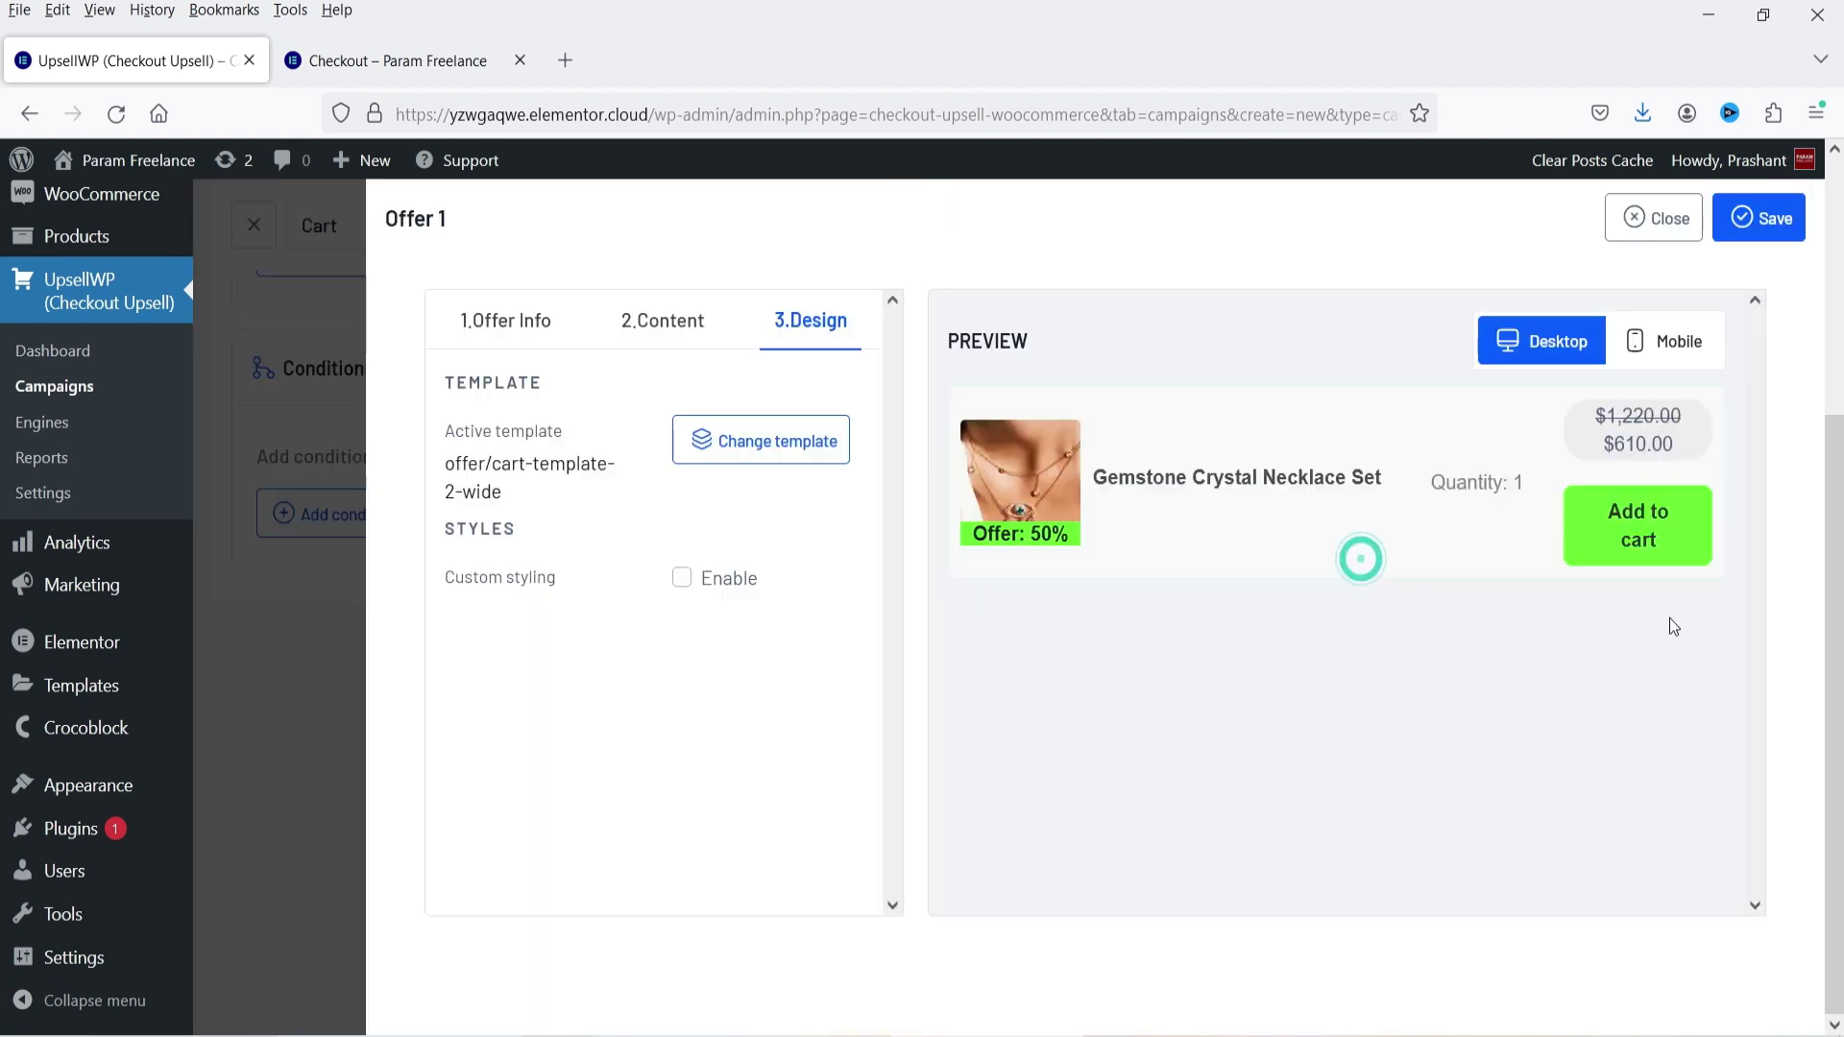
# Preview the necklace offer in its mobile and desktop layouts, and save the offer
pyautogui.click(1677, 348)
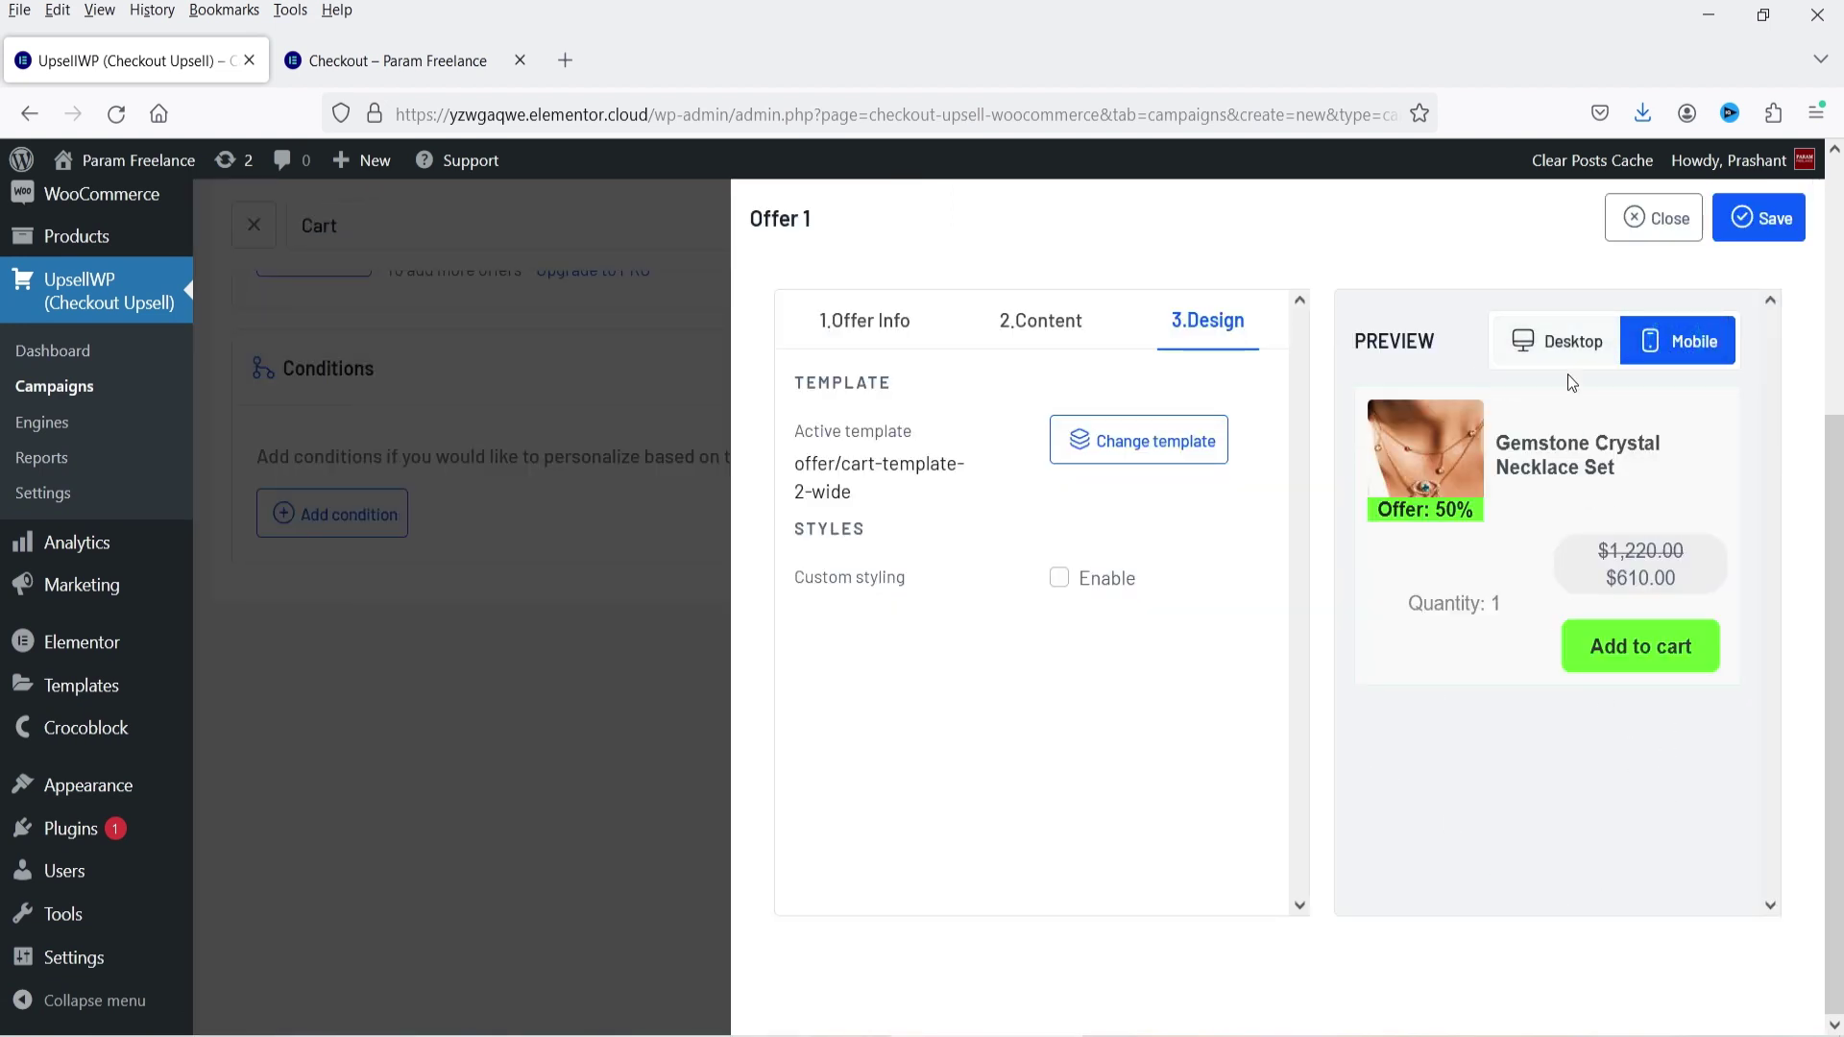
pyautogui.click(1556, 342)
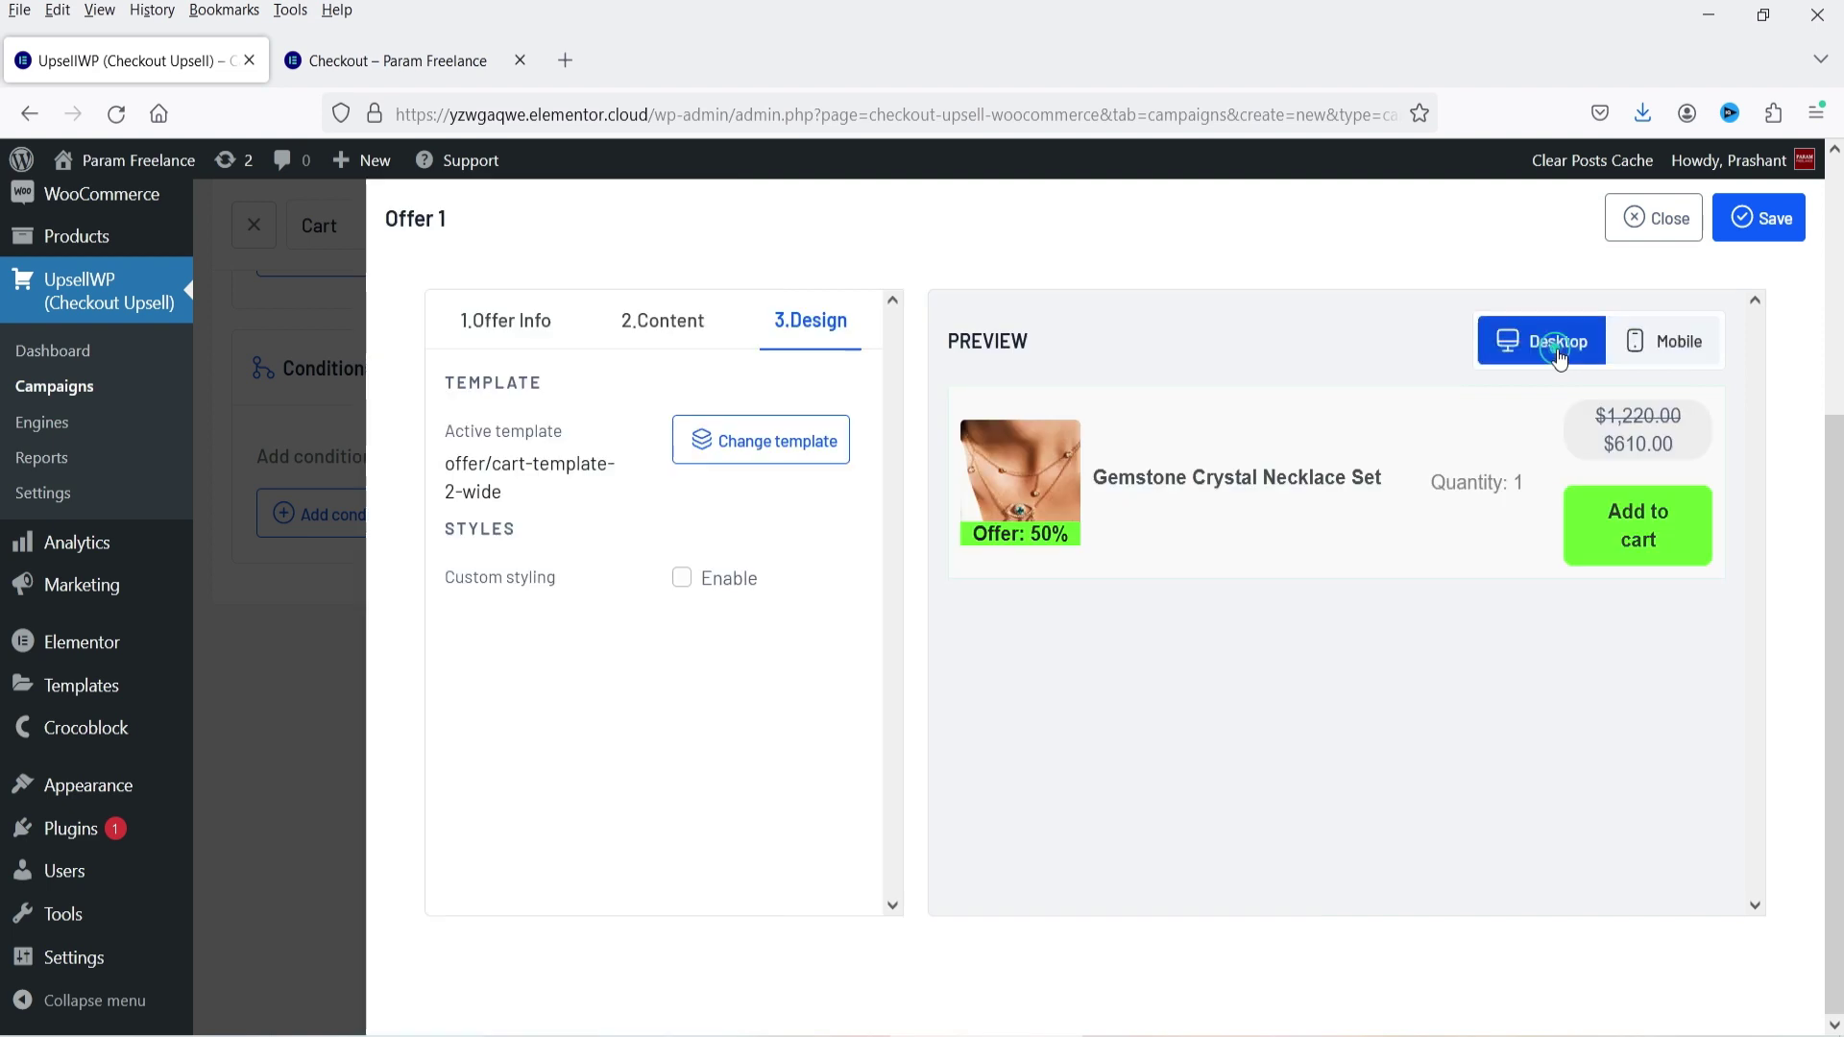
pyautogui.click(1756, 238)
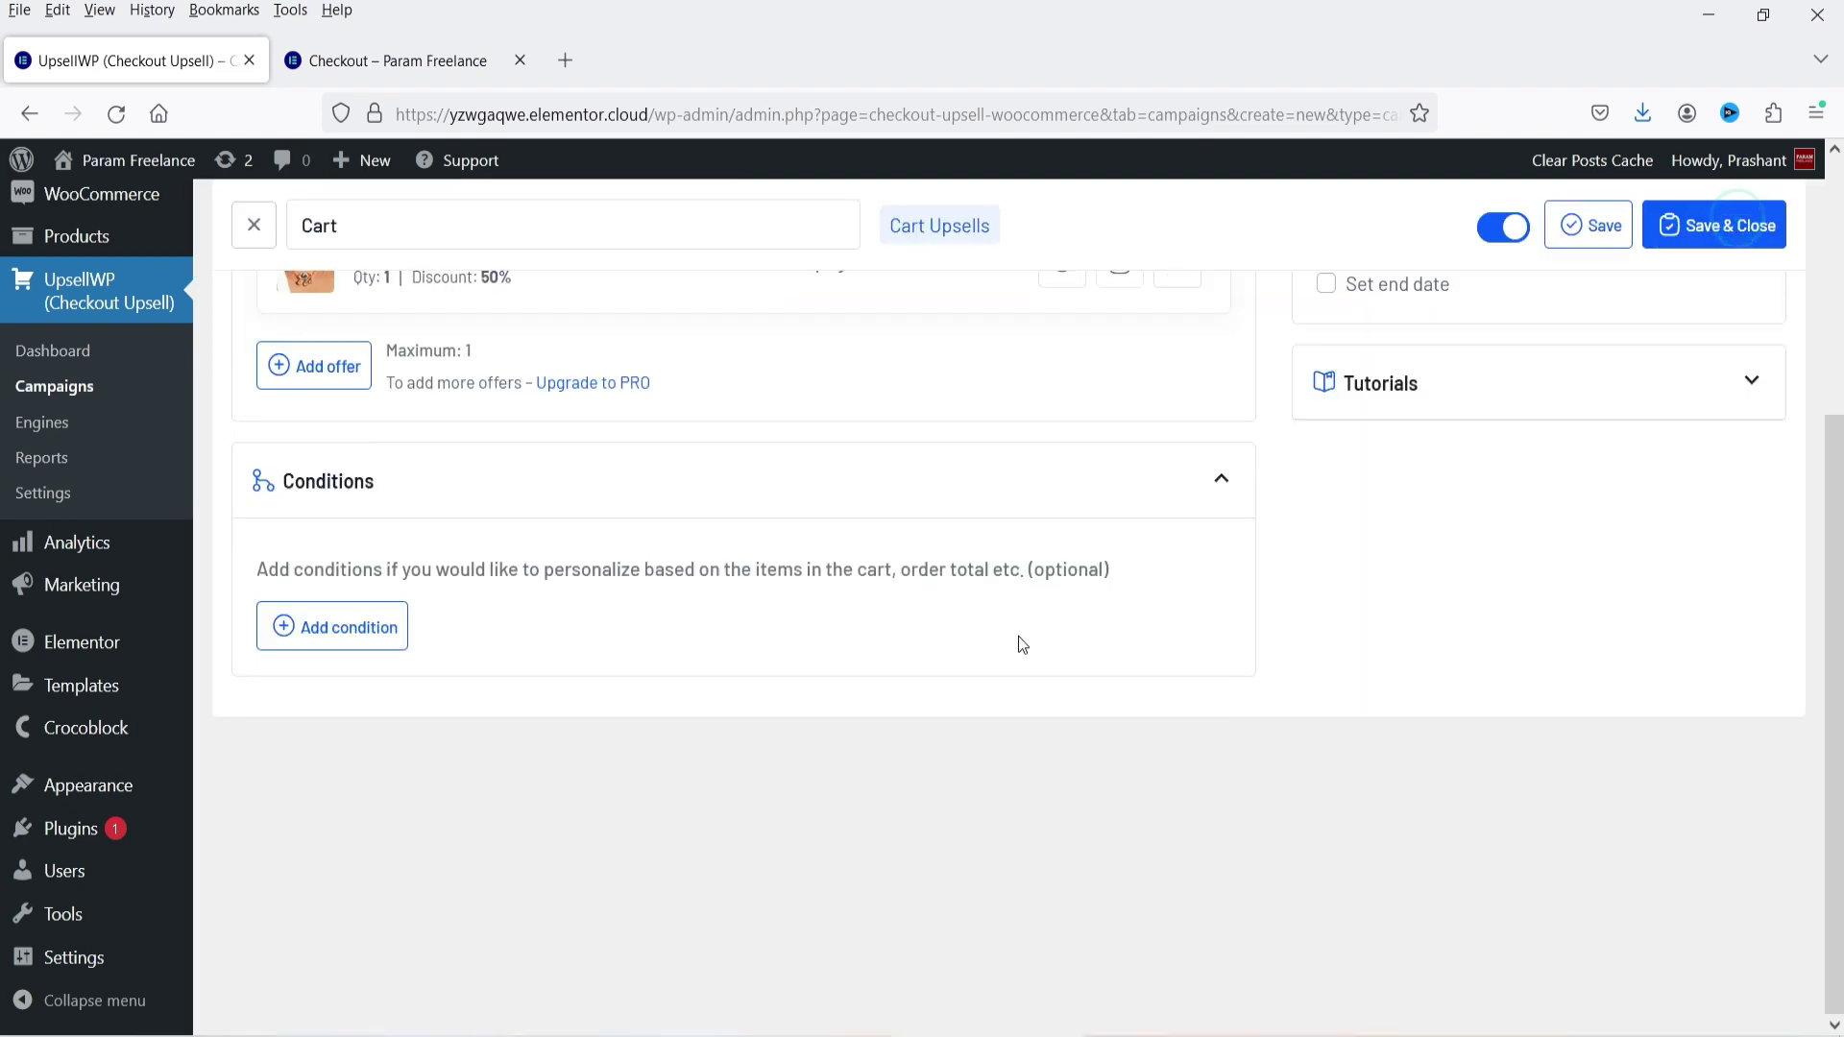
# Add a condition to the Cart campaign requiring a cart subtotal greater than or equal to 1000, and save and close the campaign
pyautogui.click(351, 624)
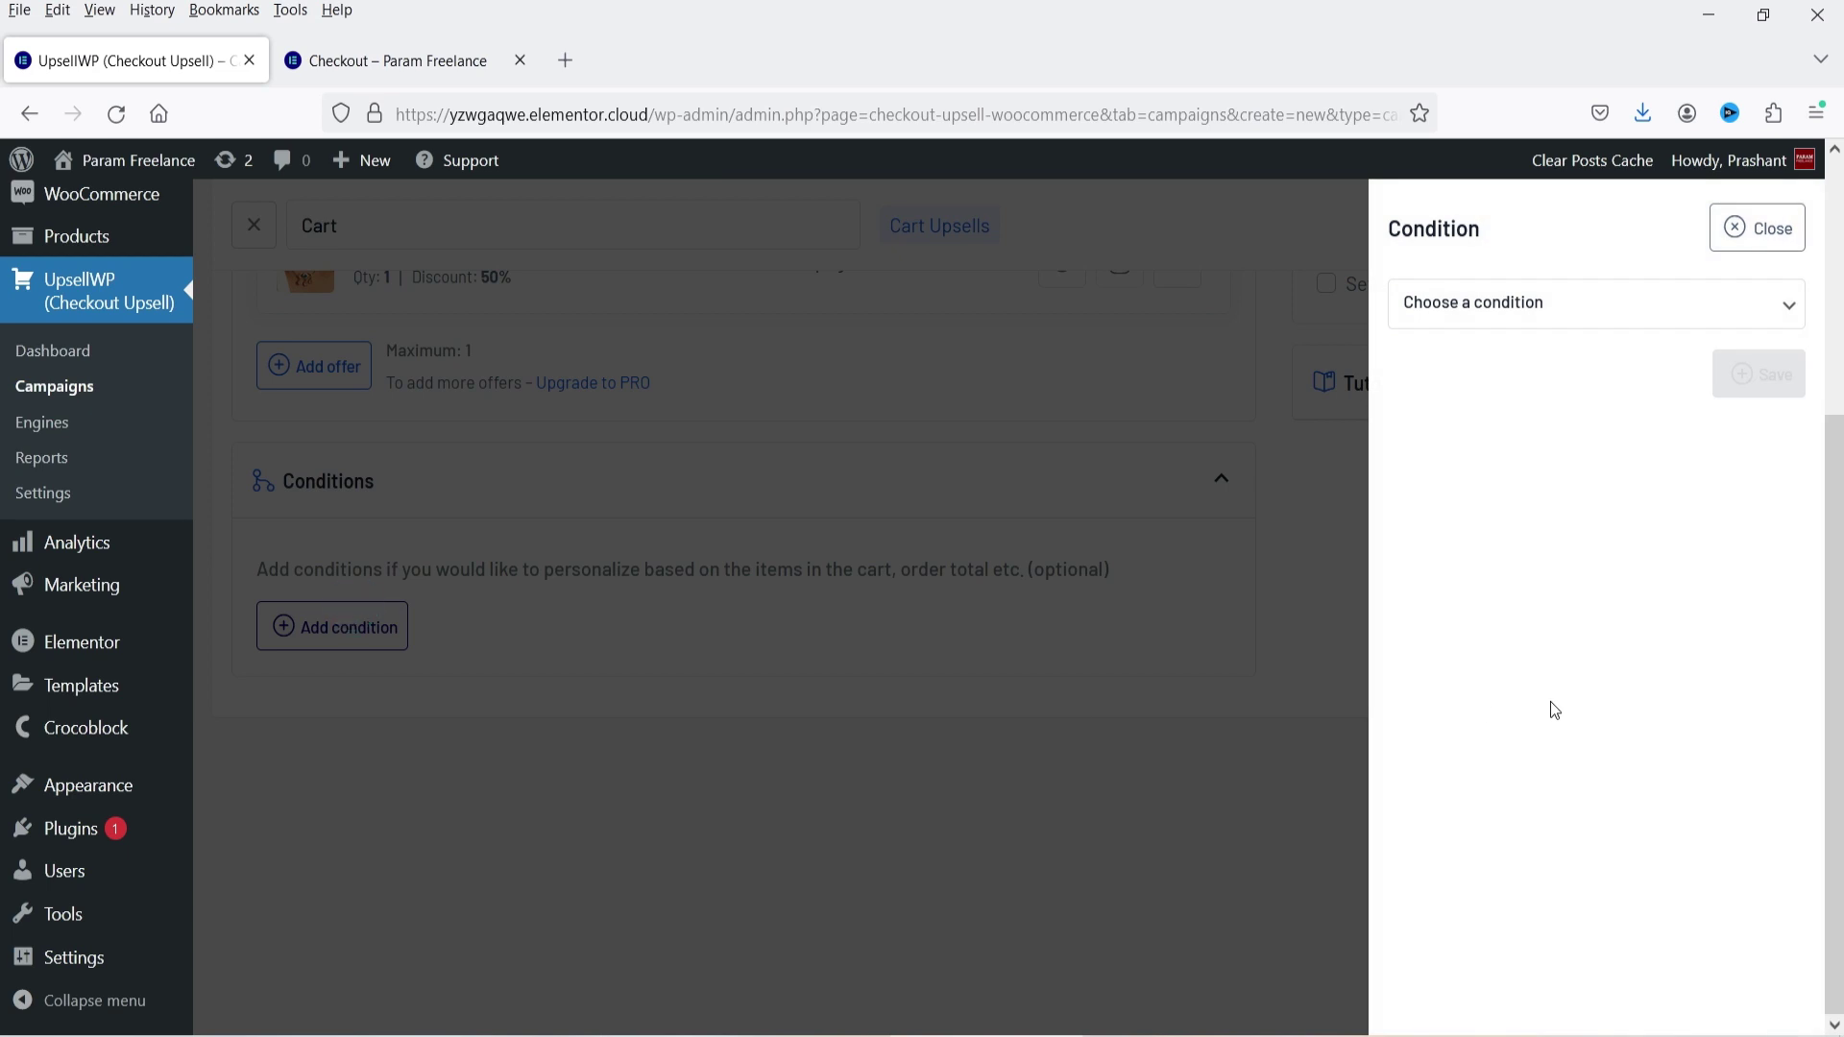
pyautogui.click(1500, 306)
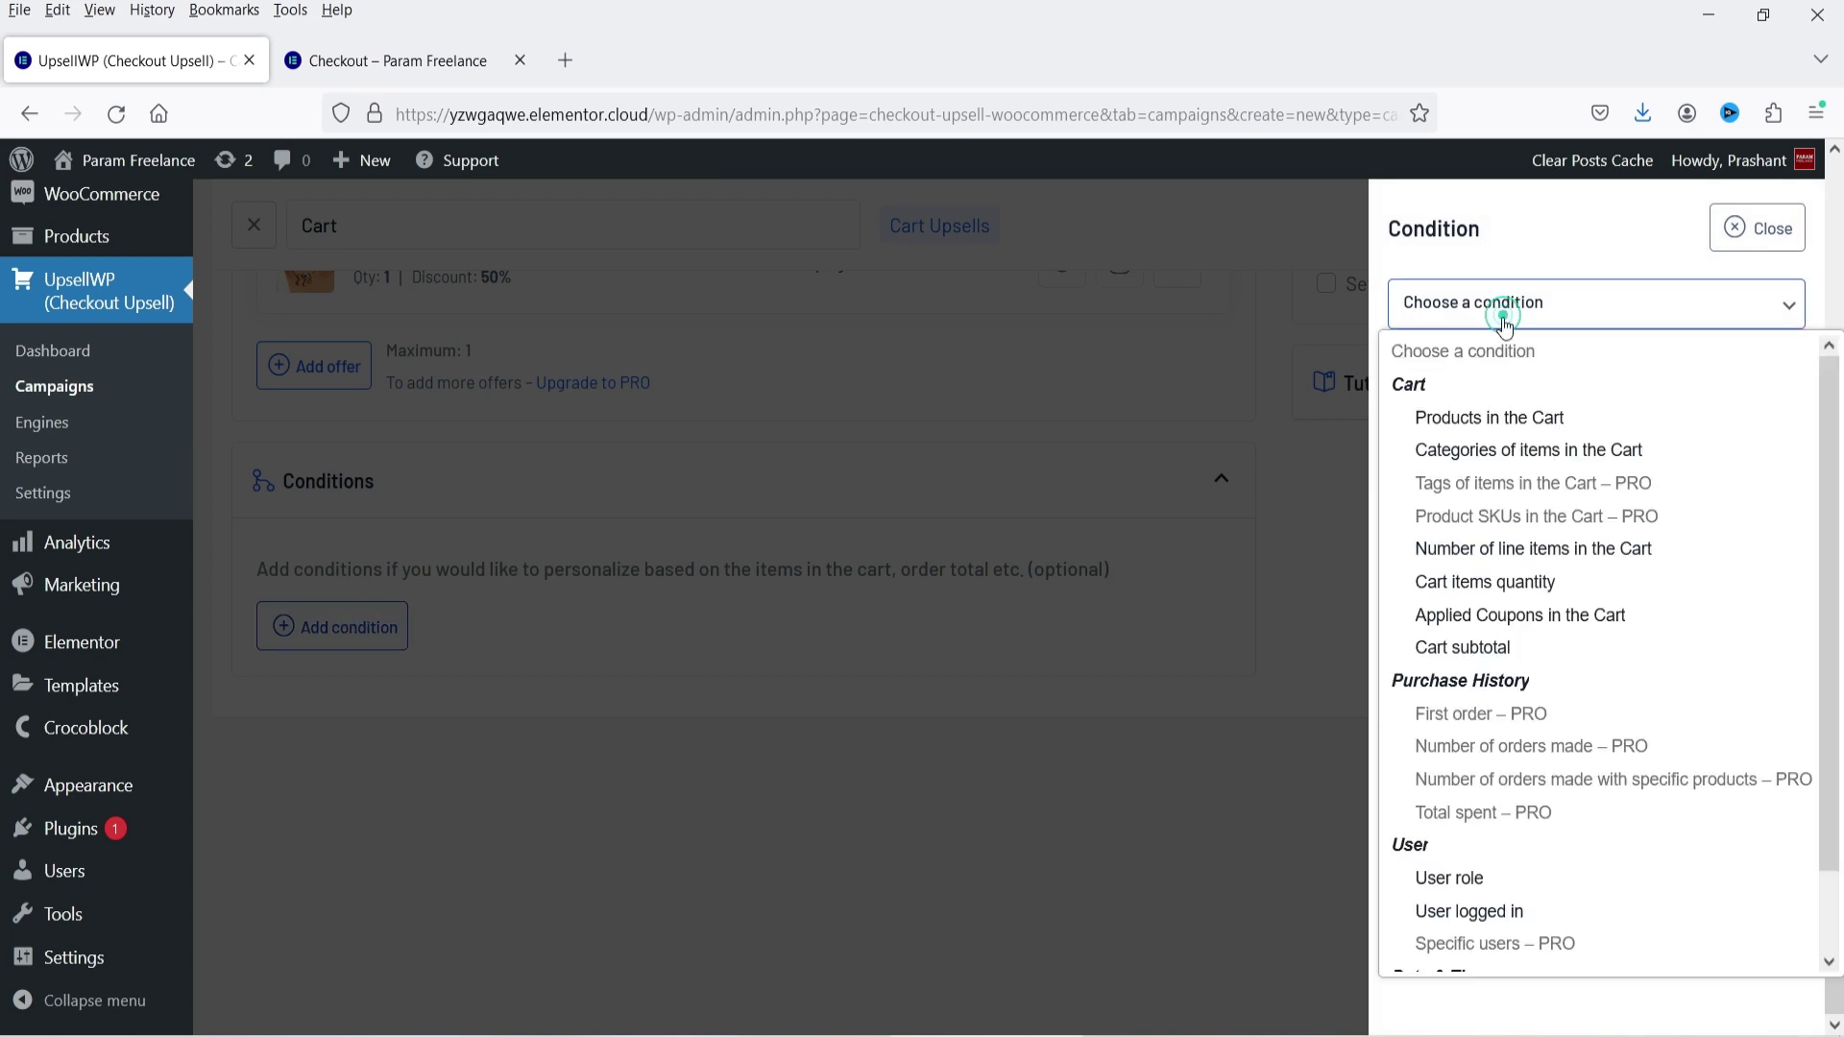
pyautogui.click(1596, 645)
pyautogui.click(1490, 441)
pyautogui.write('1000')
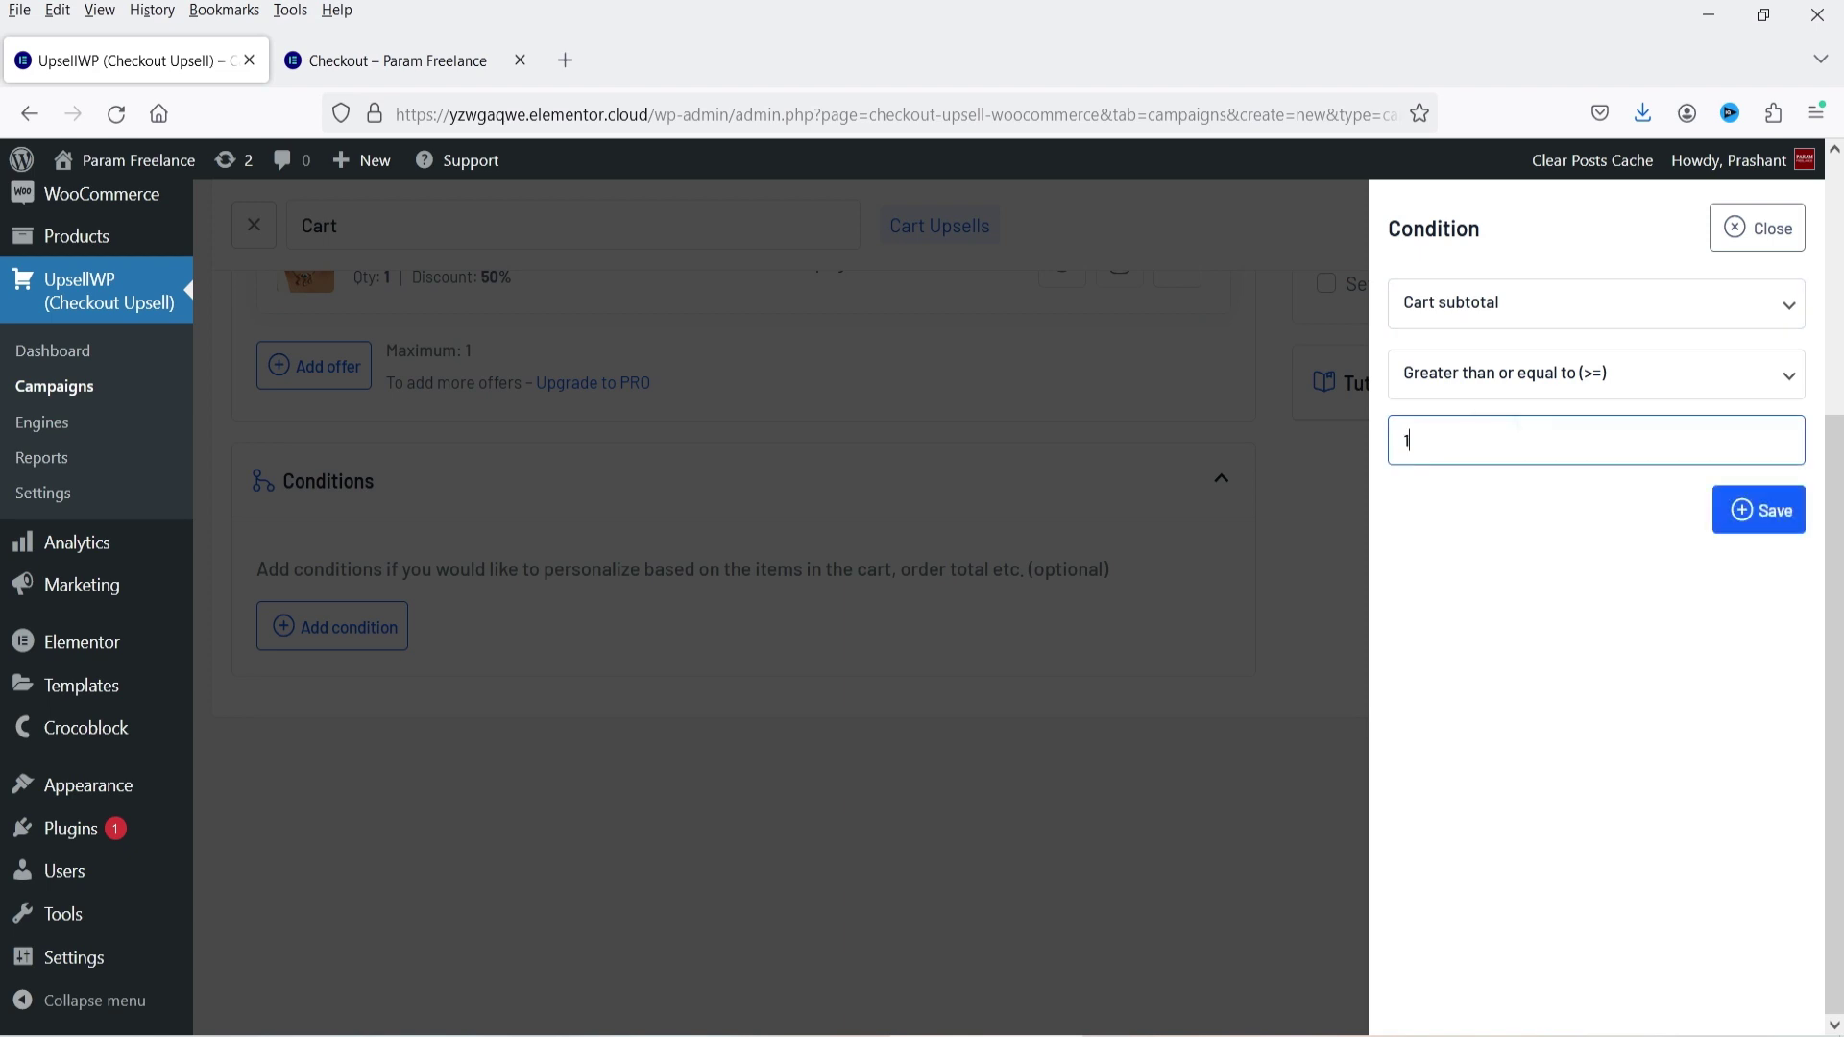
pyautogui.click(1775, 510)
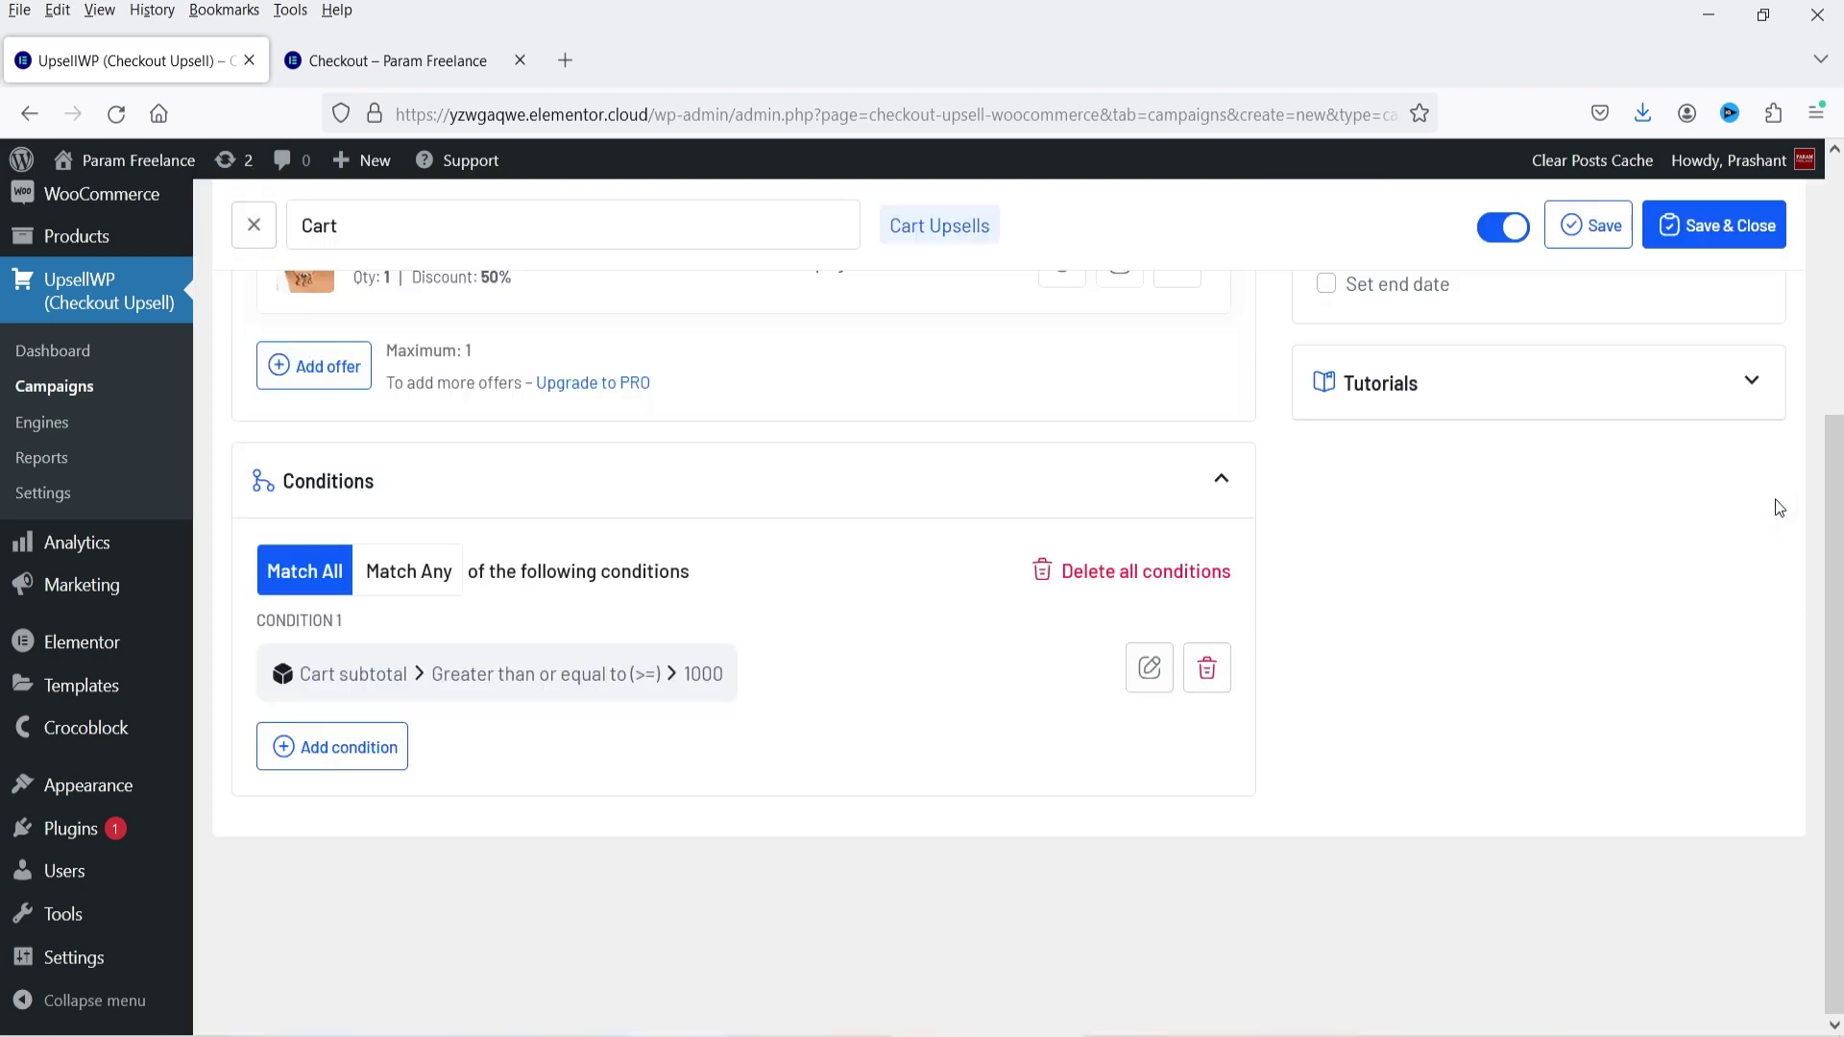
pyautogui.click(1726, 232)
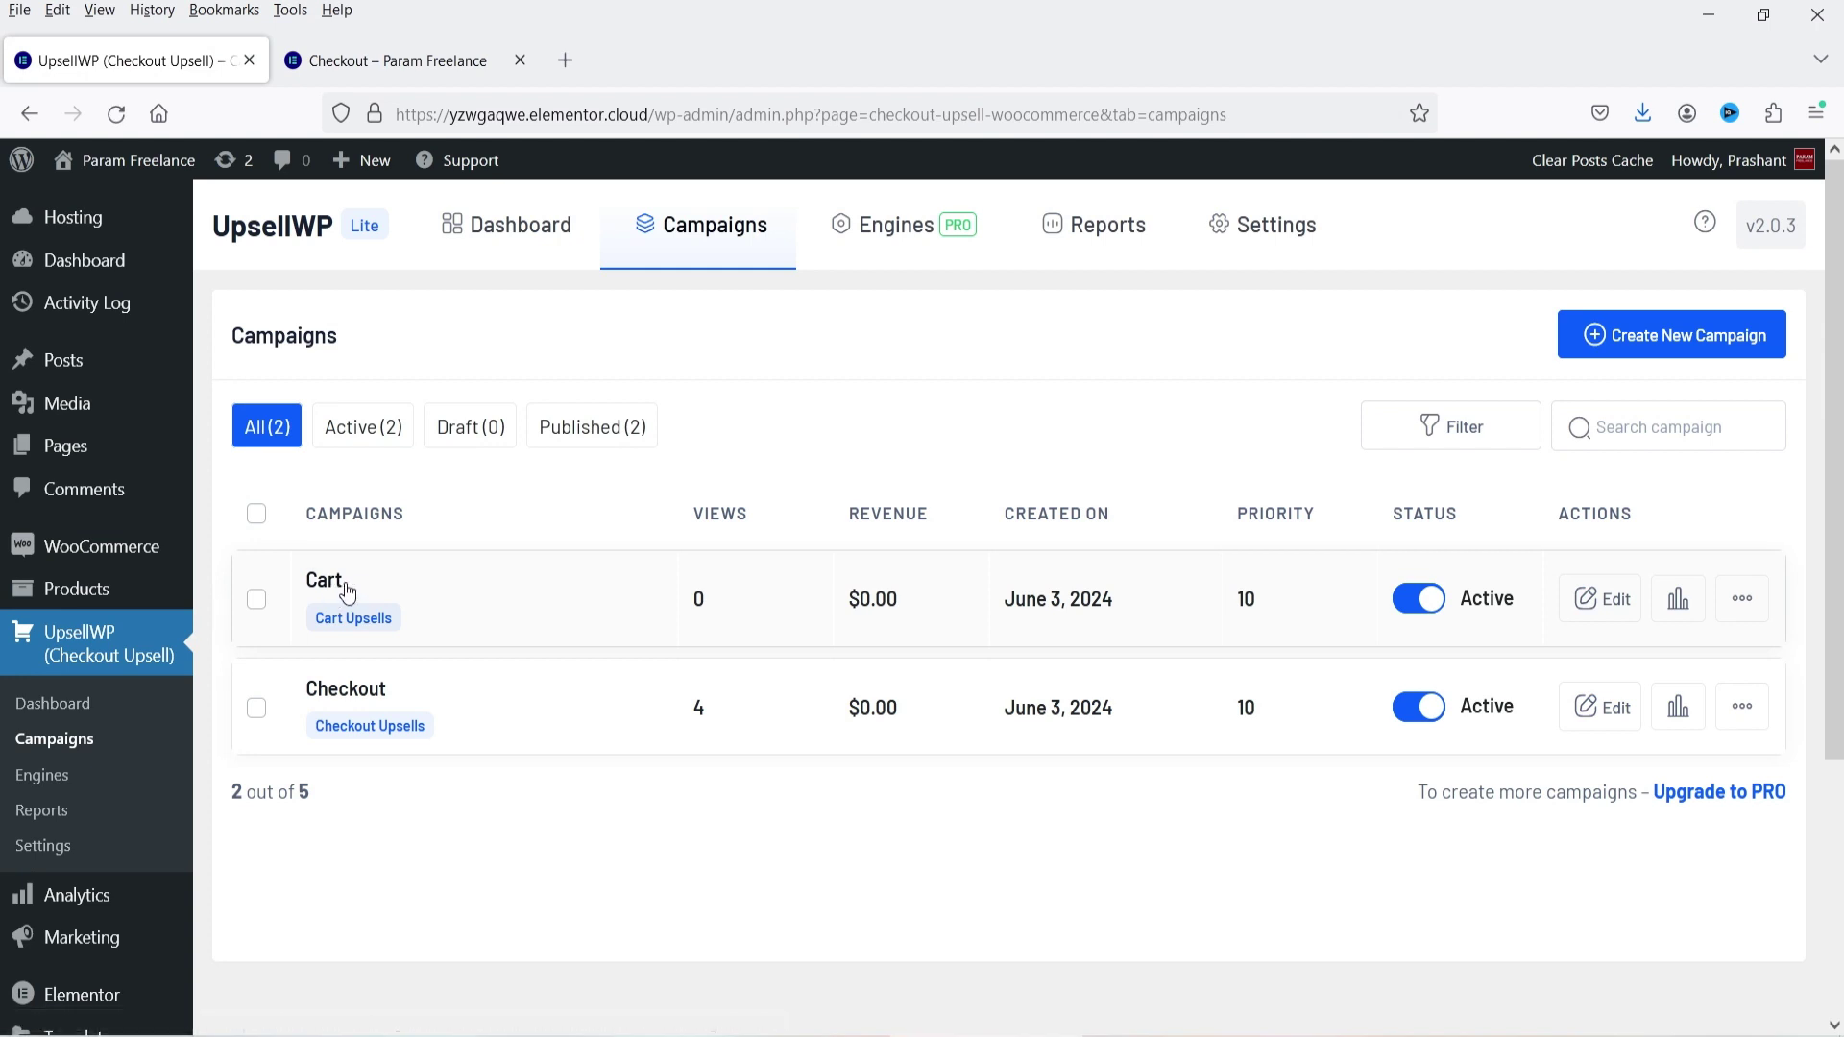
# View the store's cart page and proceed to checkout to check how the upsell offers are displayed on both pages
pyautogui.click(362, 60)
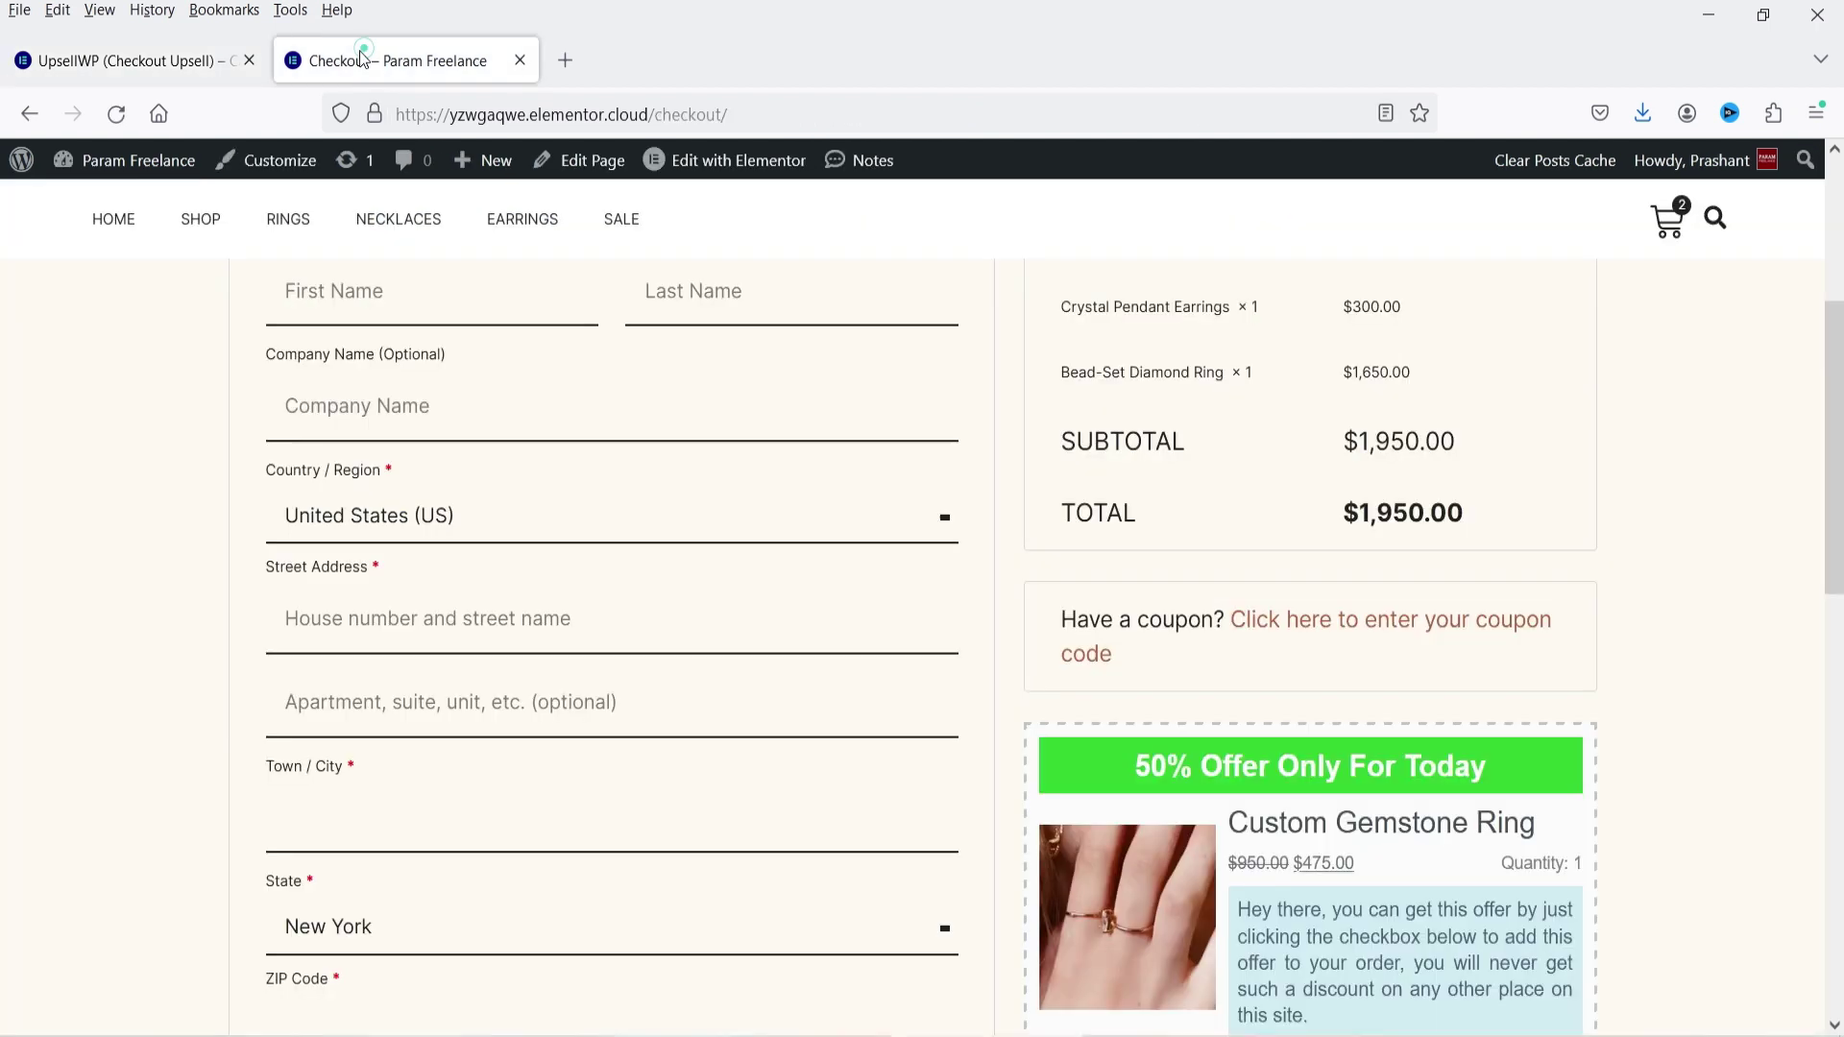
pyautogui.click(1669, 225)
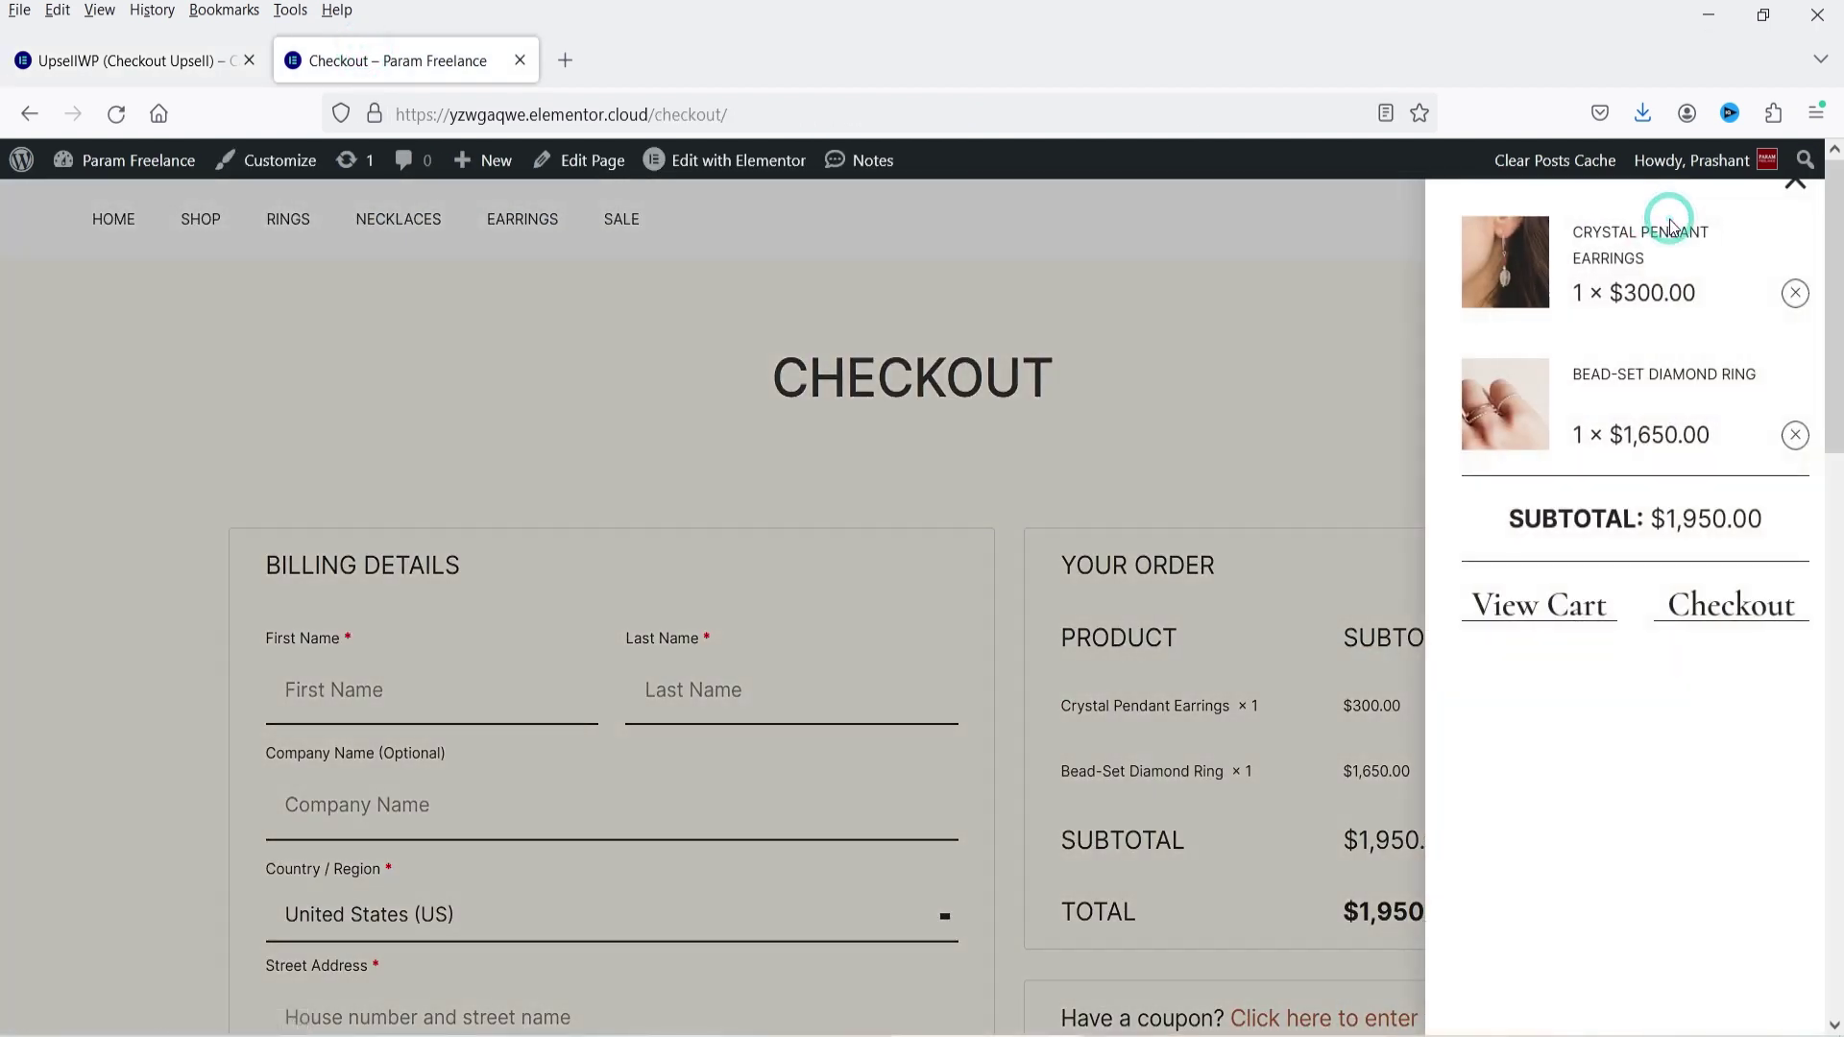
pyautogui.click(1501, 615)
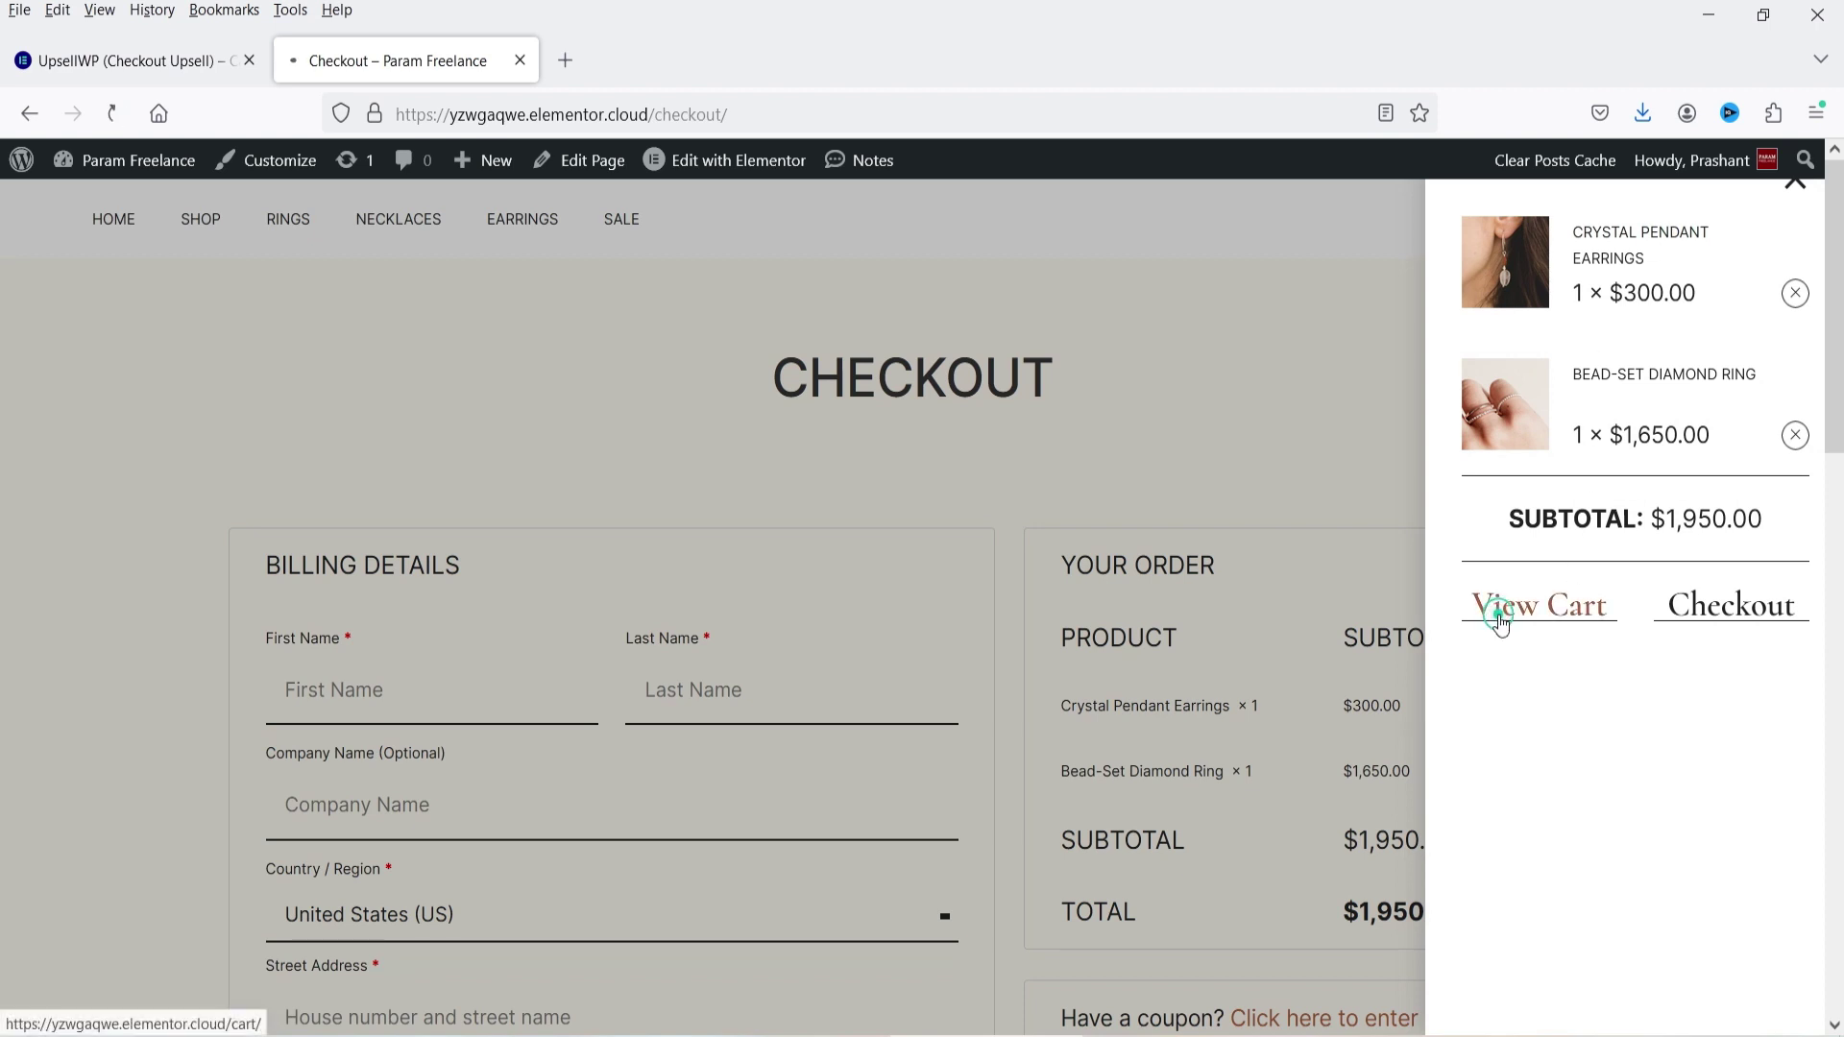
pyautogui.scroll(-3, 1597, 420)
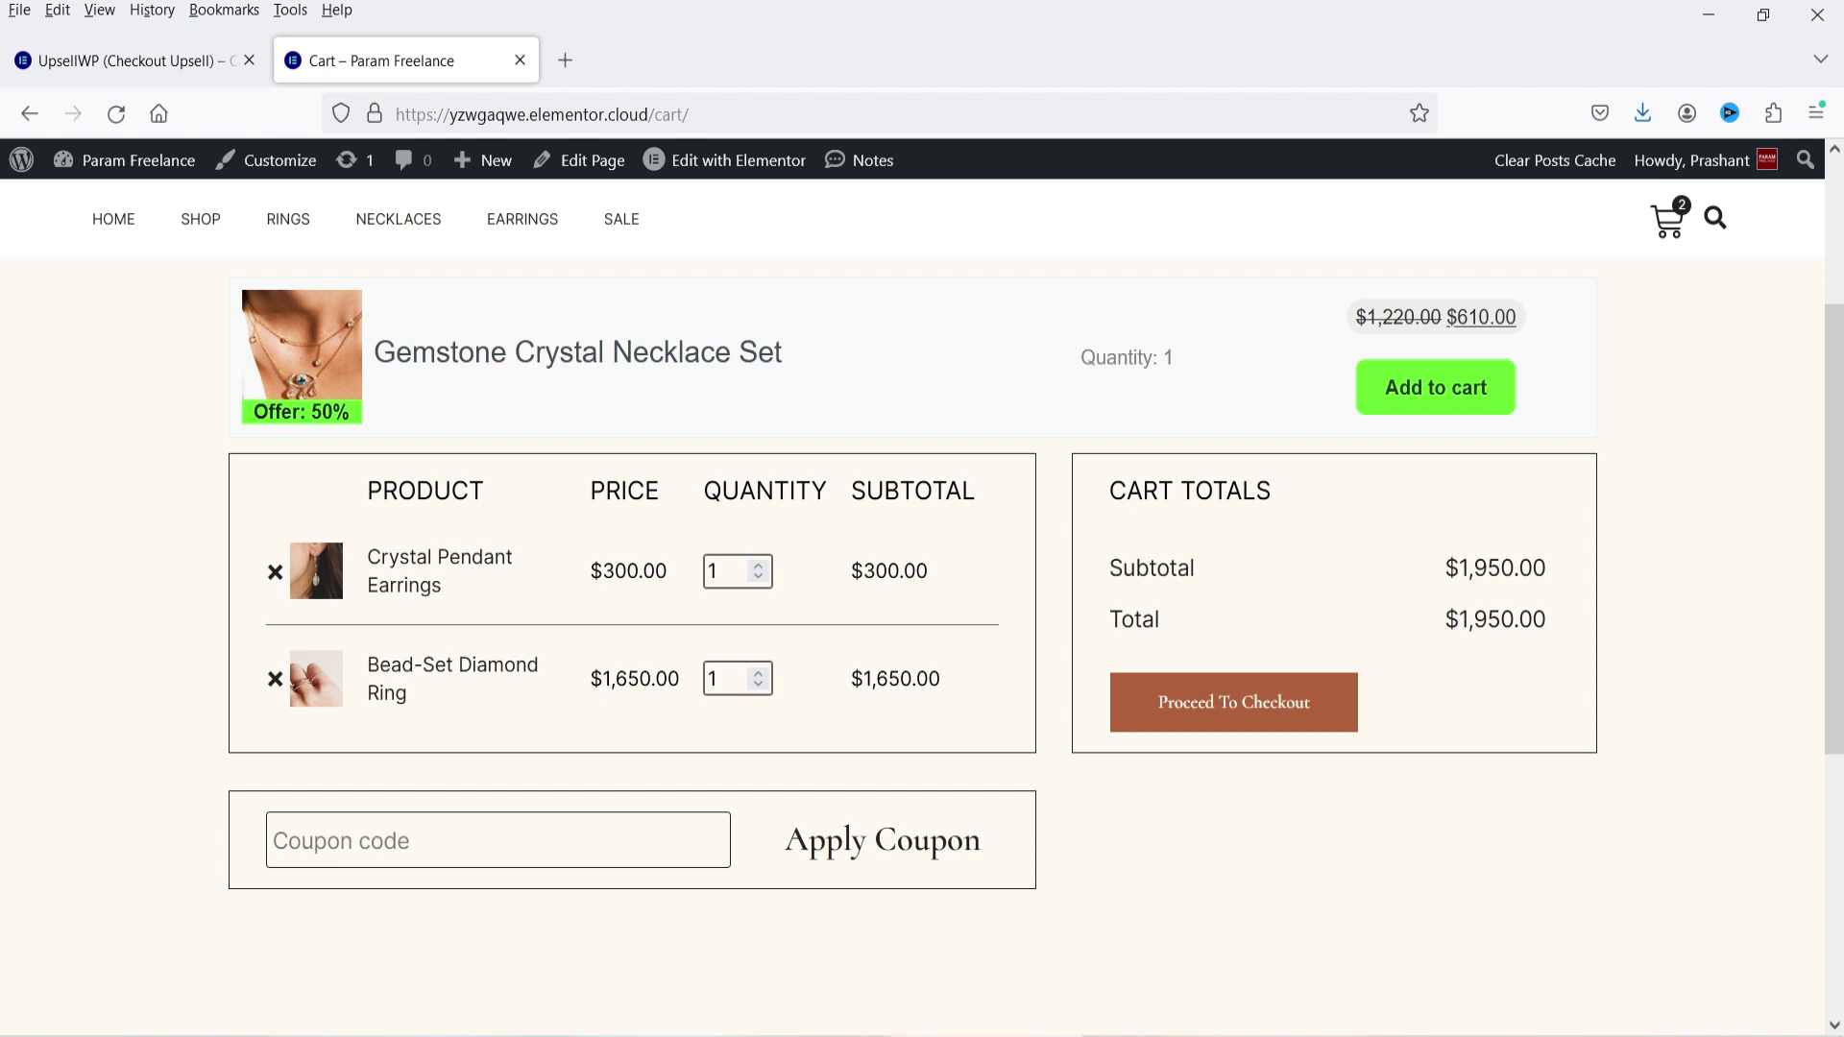
pyautogui.click(1255, 704)
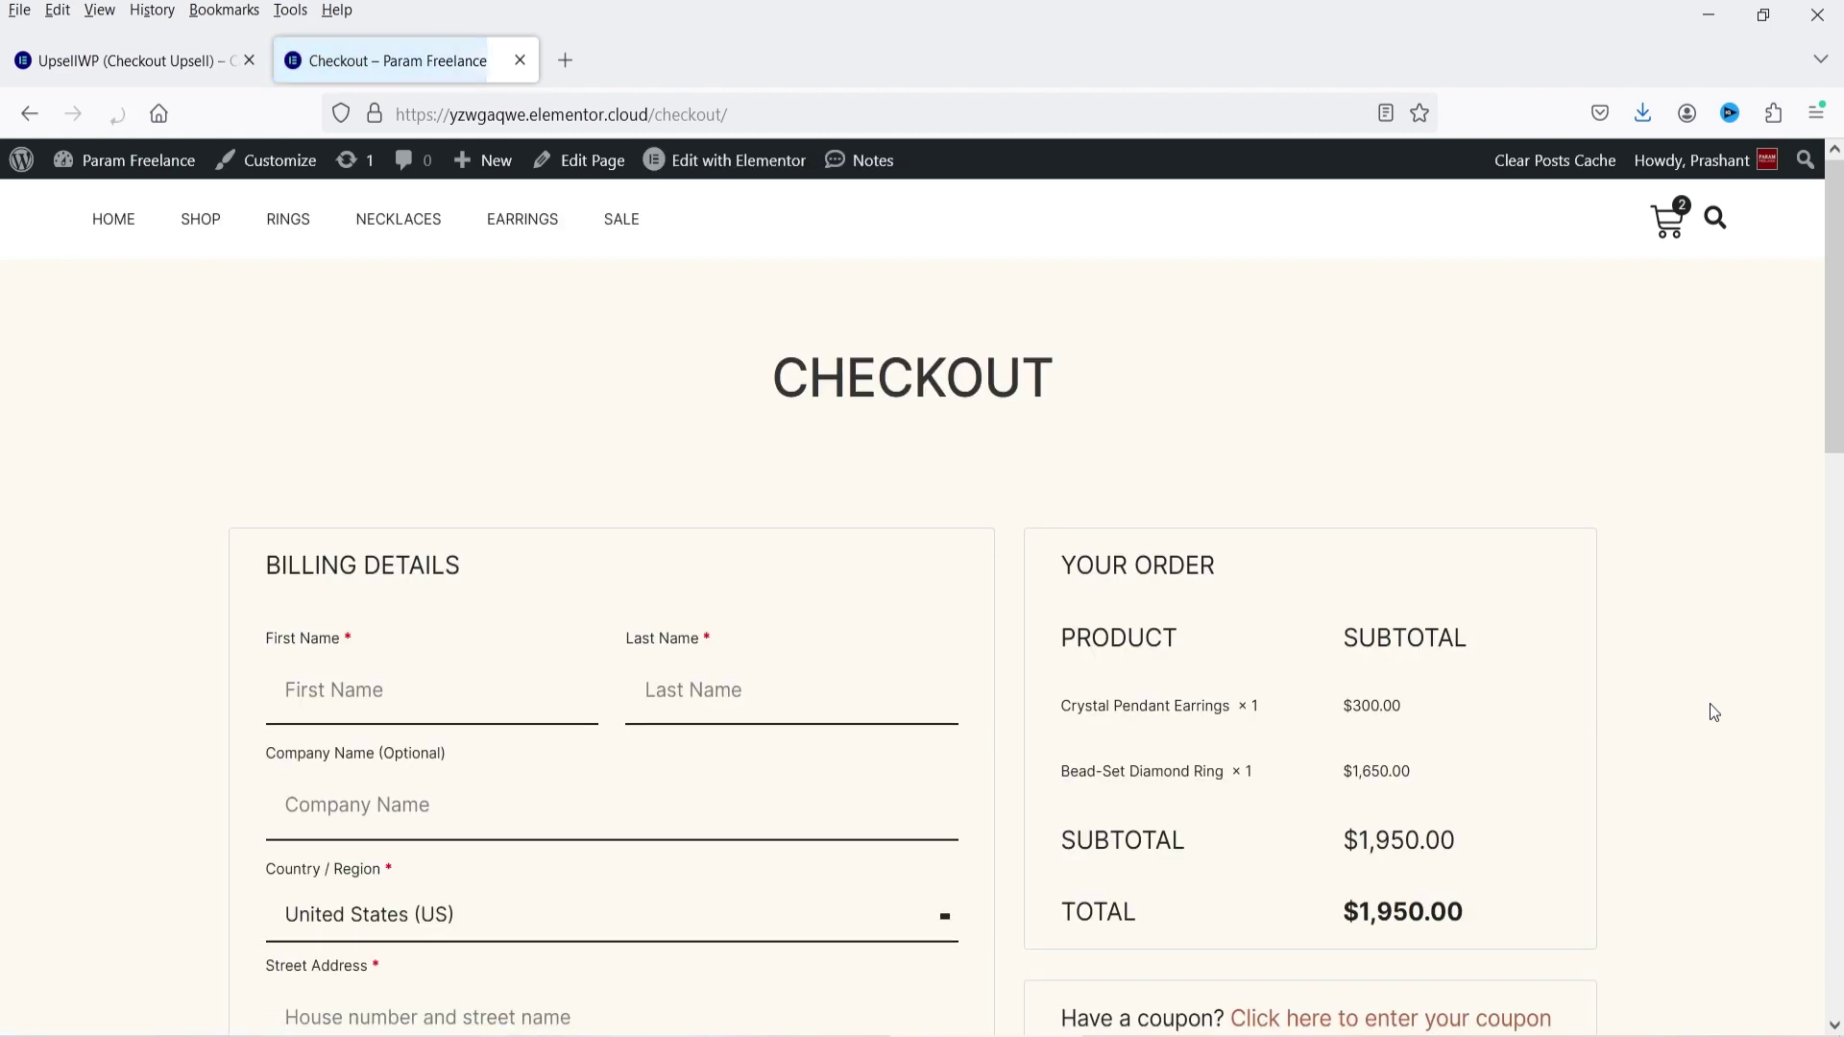
pyautogui.scroll(-7, 1715, 713)
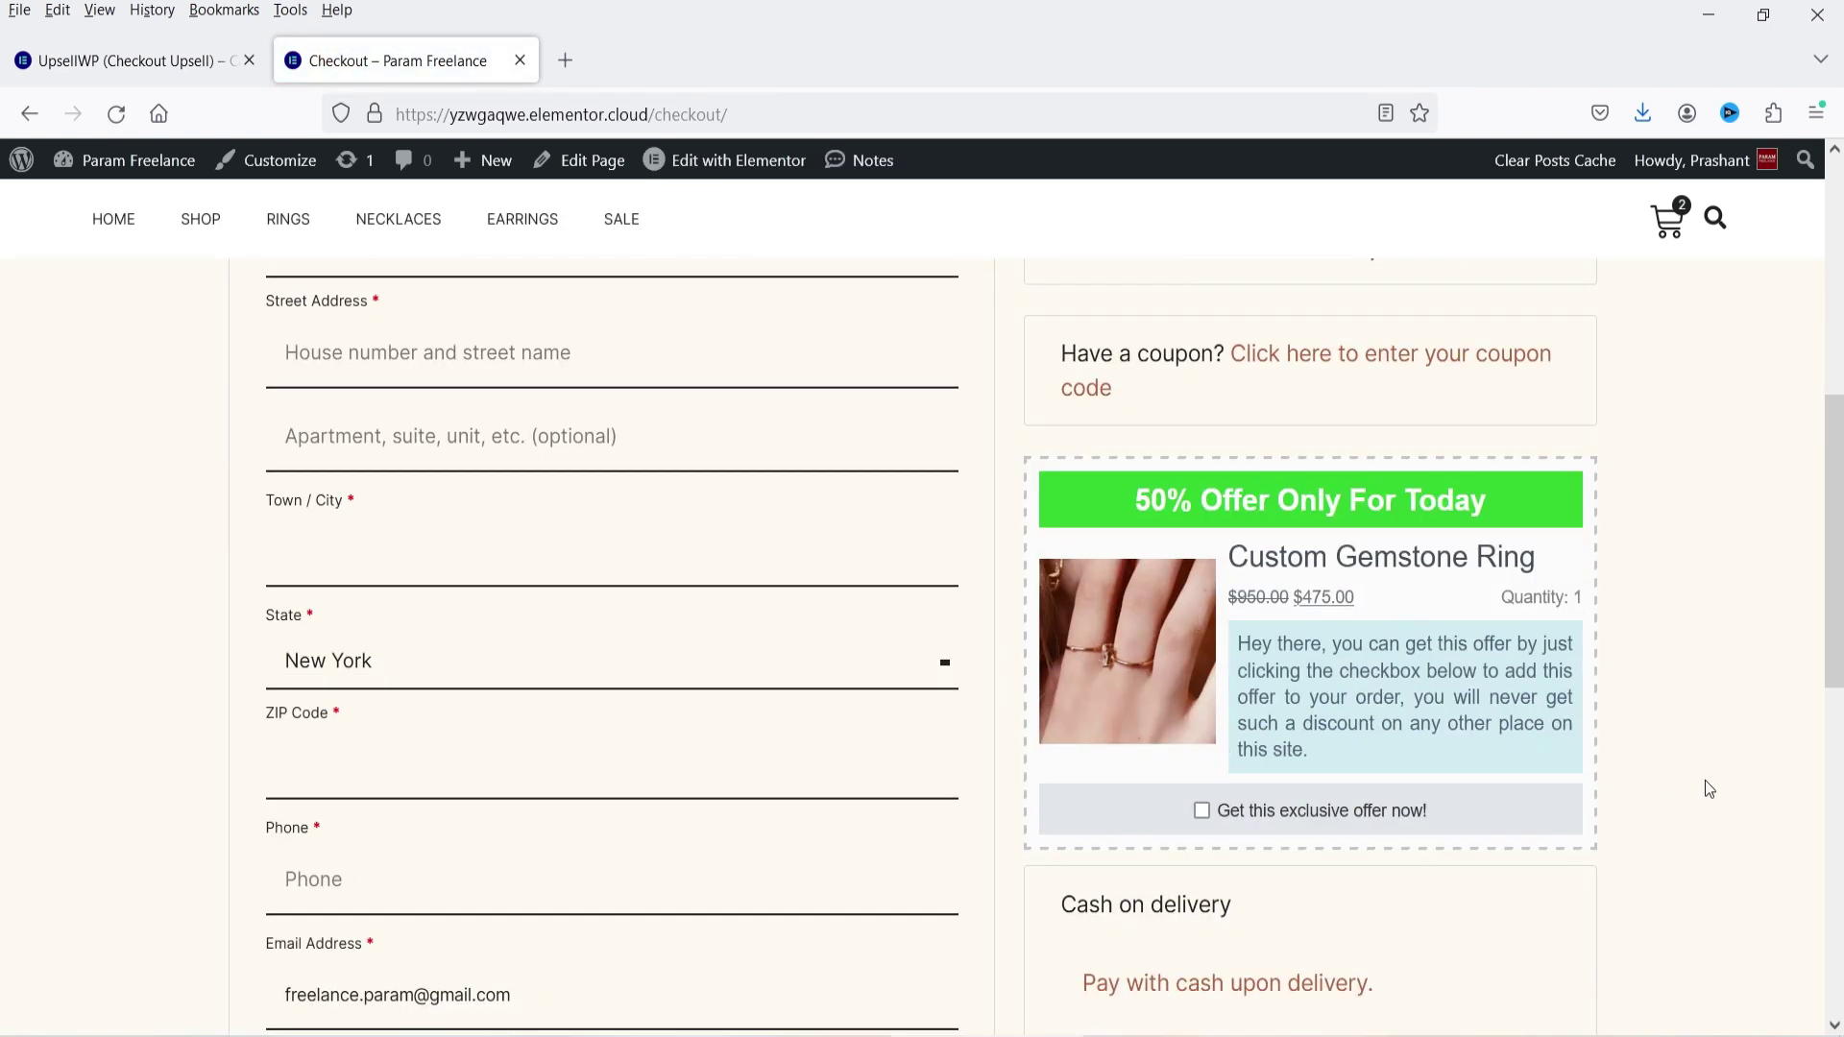
# Upload the plugin file upsellwp-pro-2.0.3.zip to the WordPress site, install it and activate it
pyautogui.hotkey('ctrl', 'shift', 'Tab')
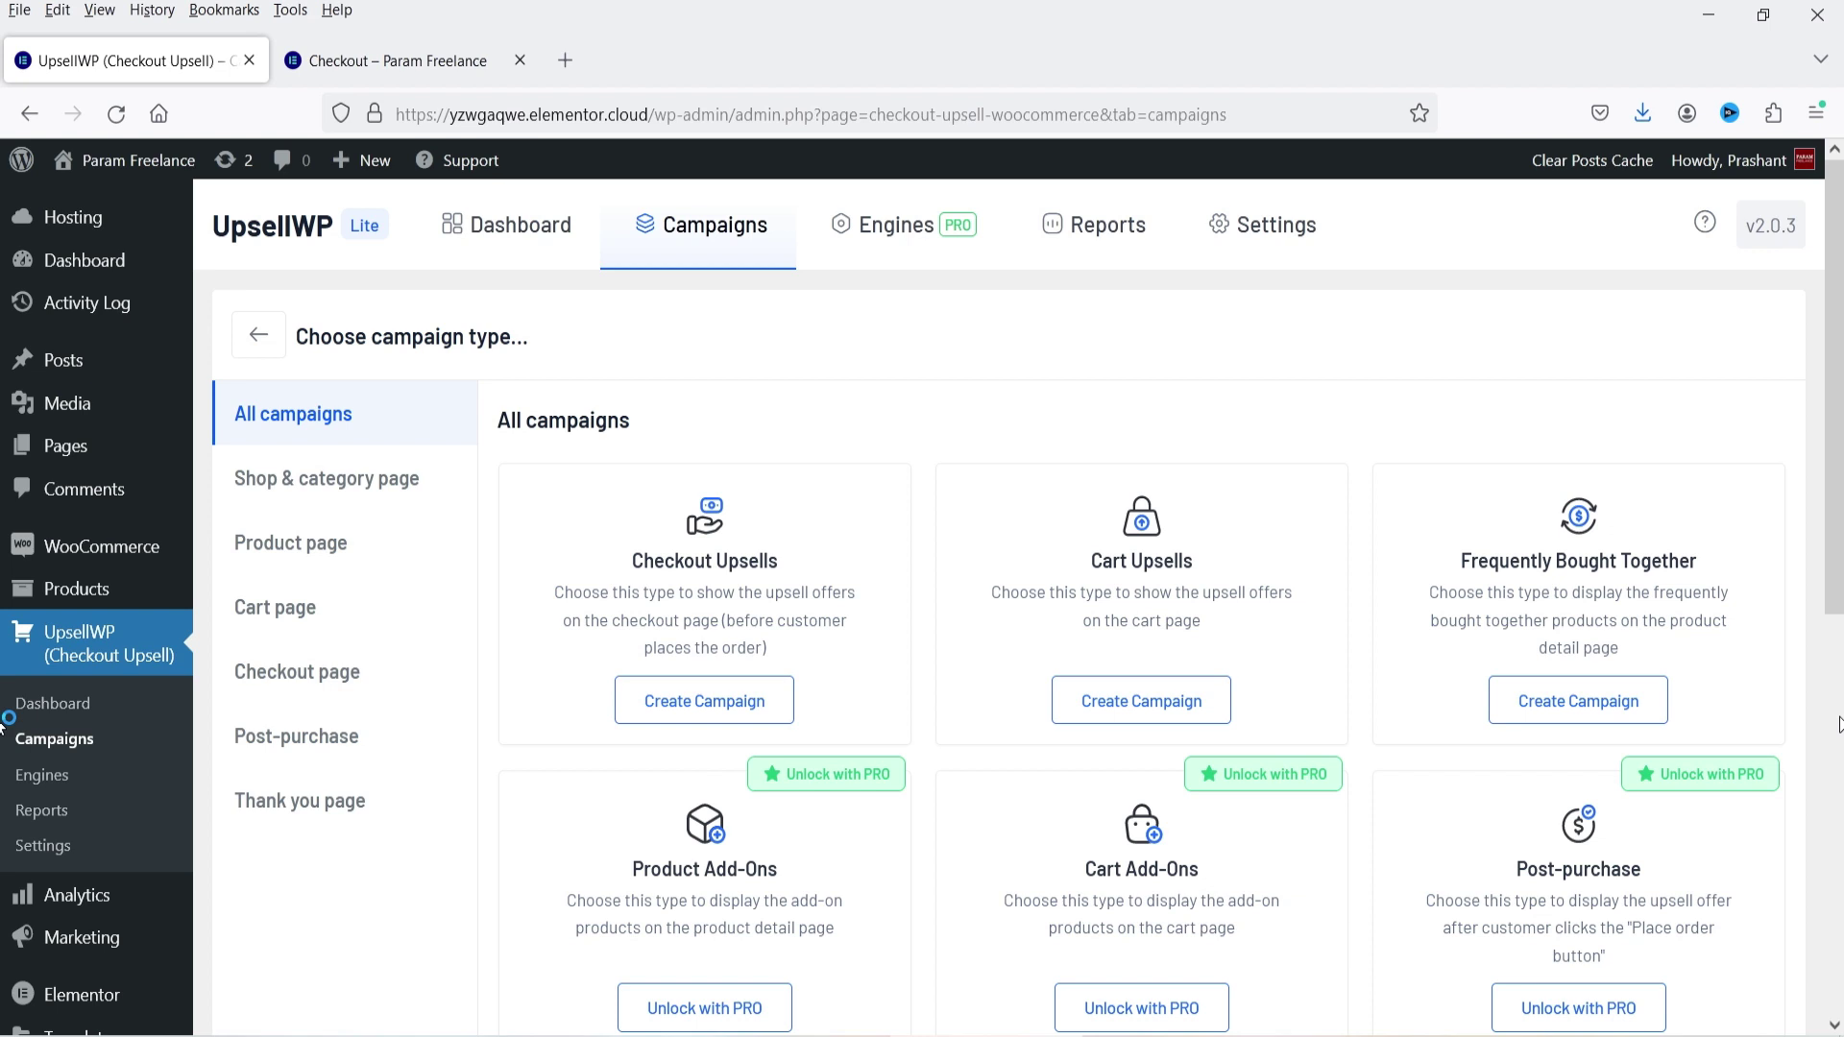
pyautogui.scroll(-2, 116, 858)
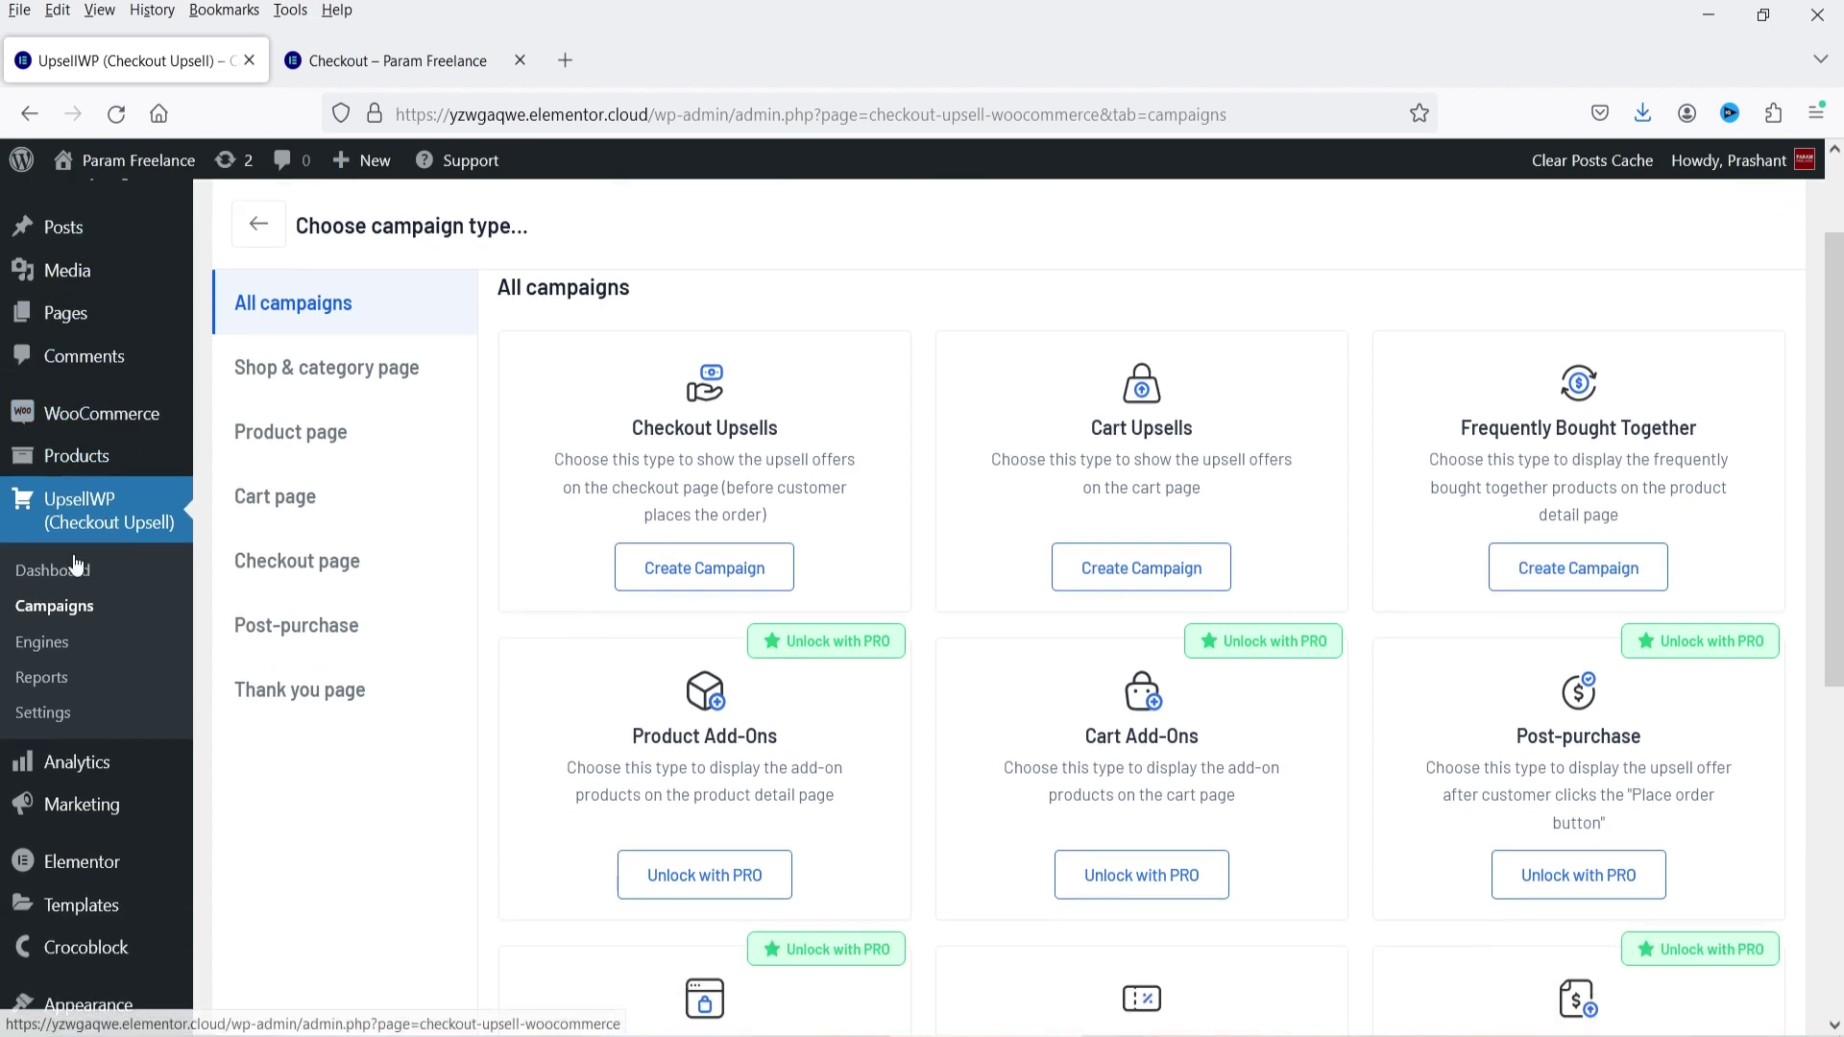
pyautogui.scroll(-3, 116, 858)
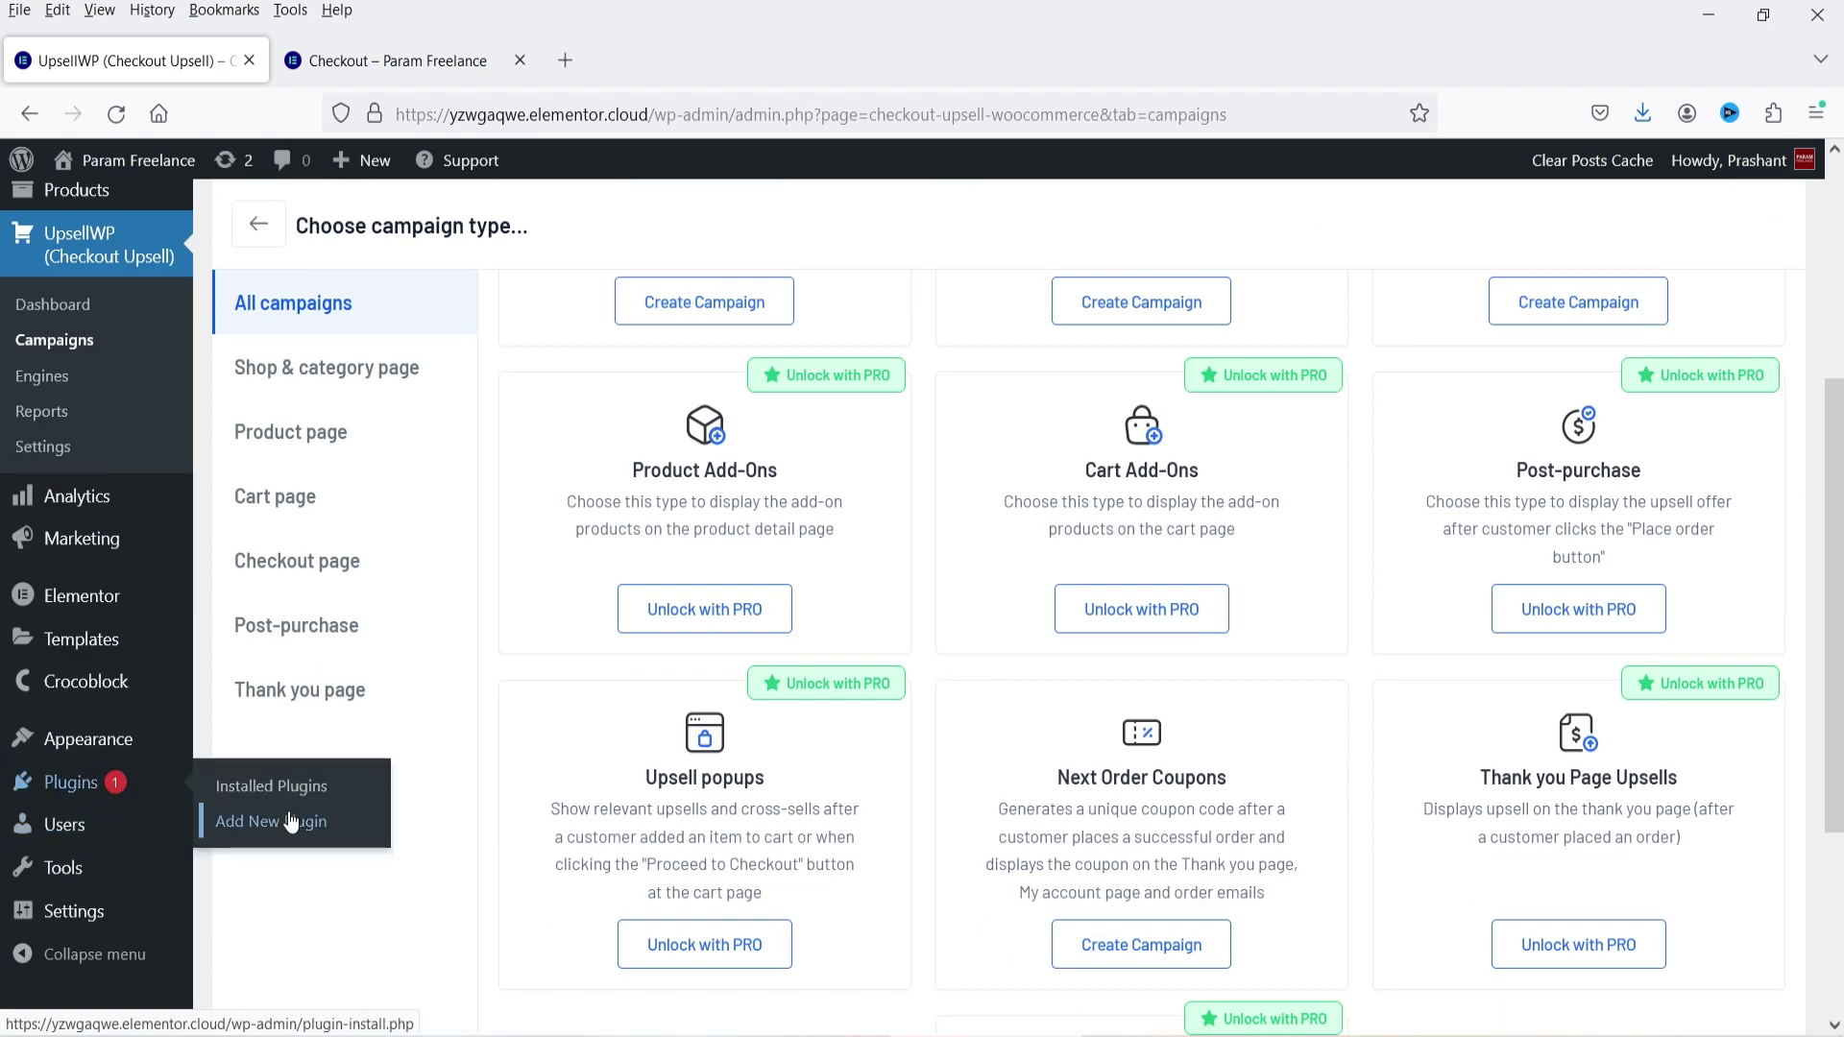
pyautogui.click(288, 815)
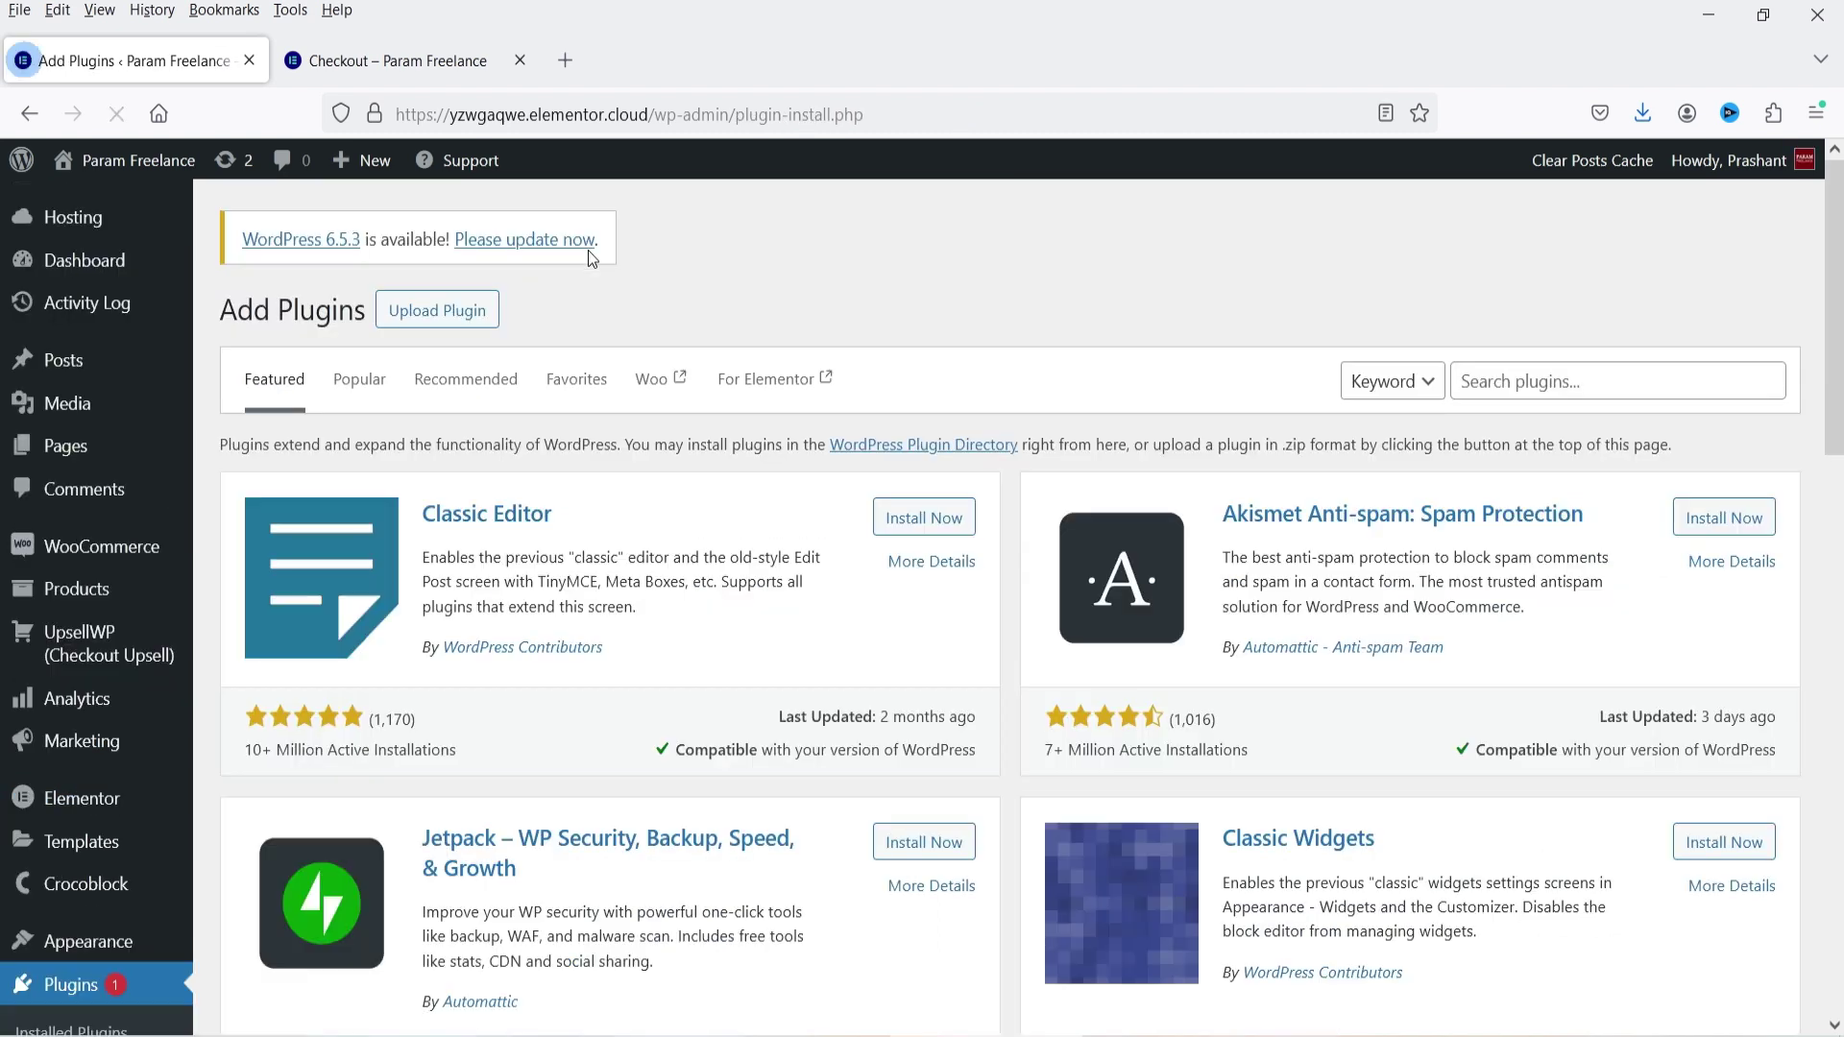
pyautogui.click(437, 308)
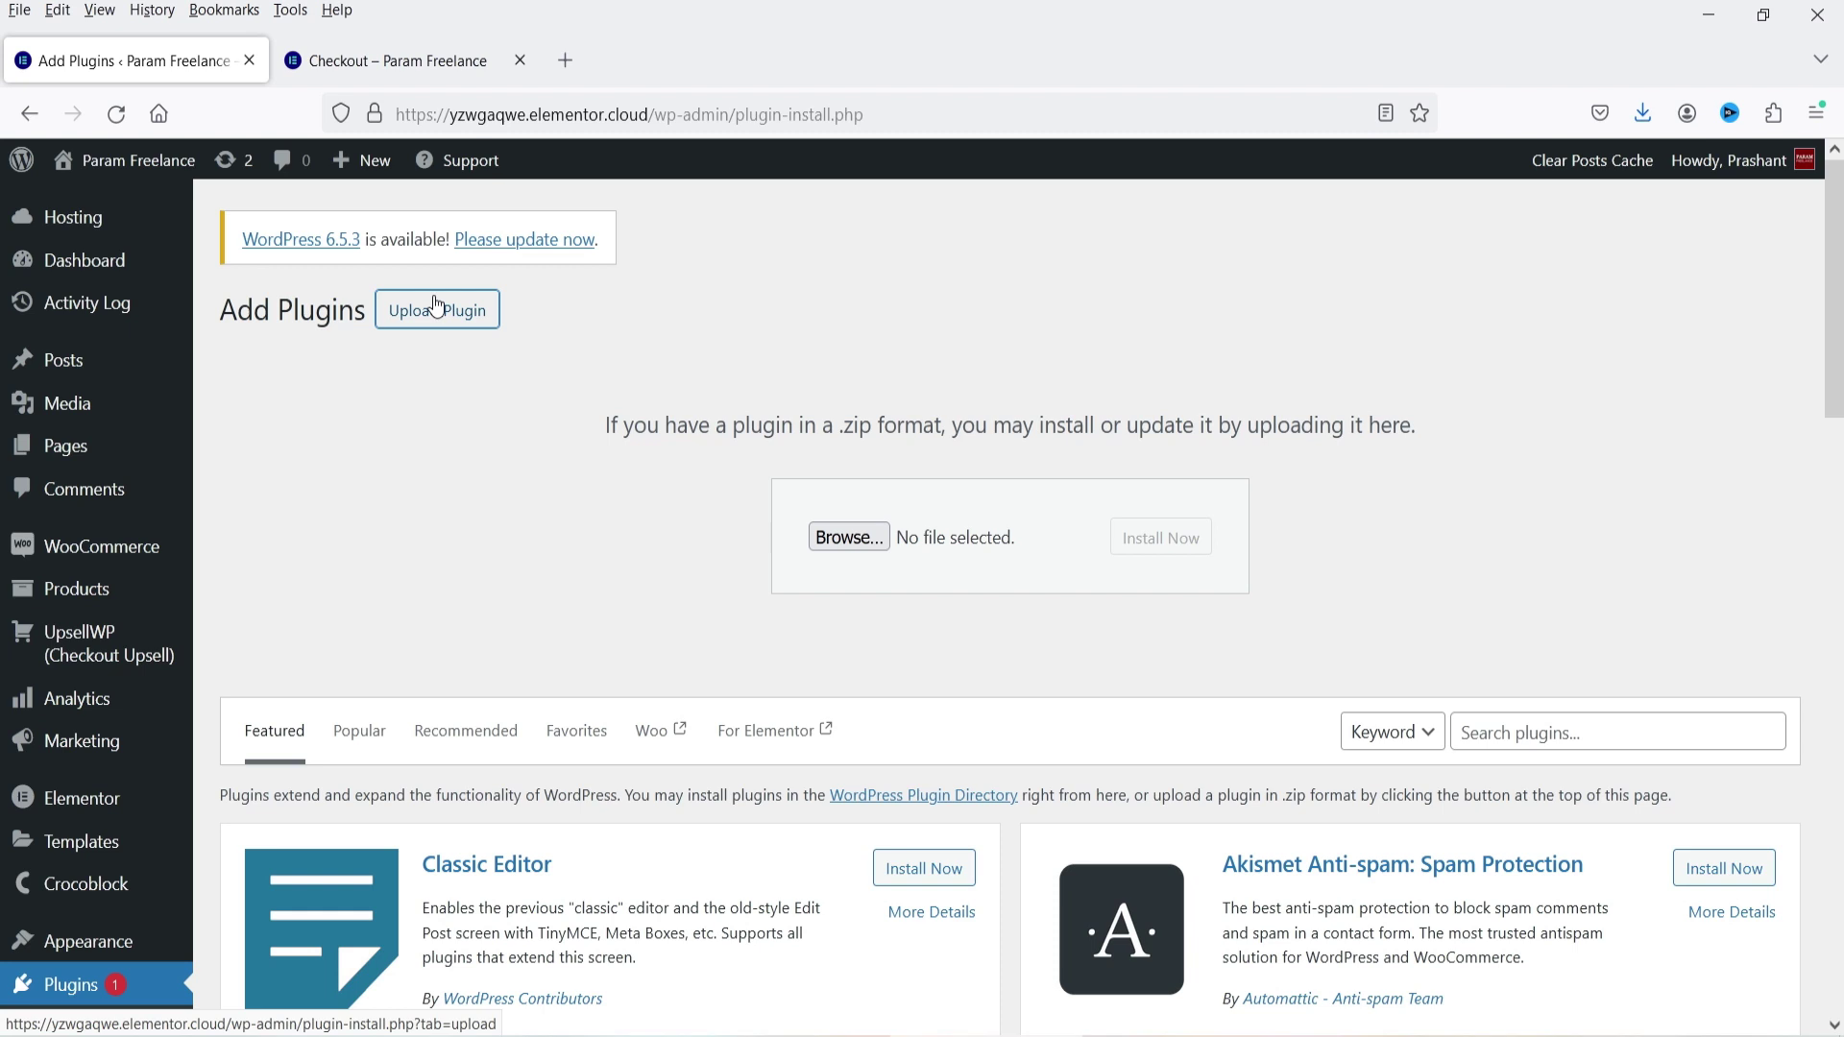
pyautogui.click(849, 537)
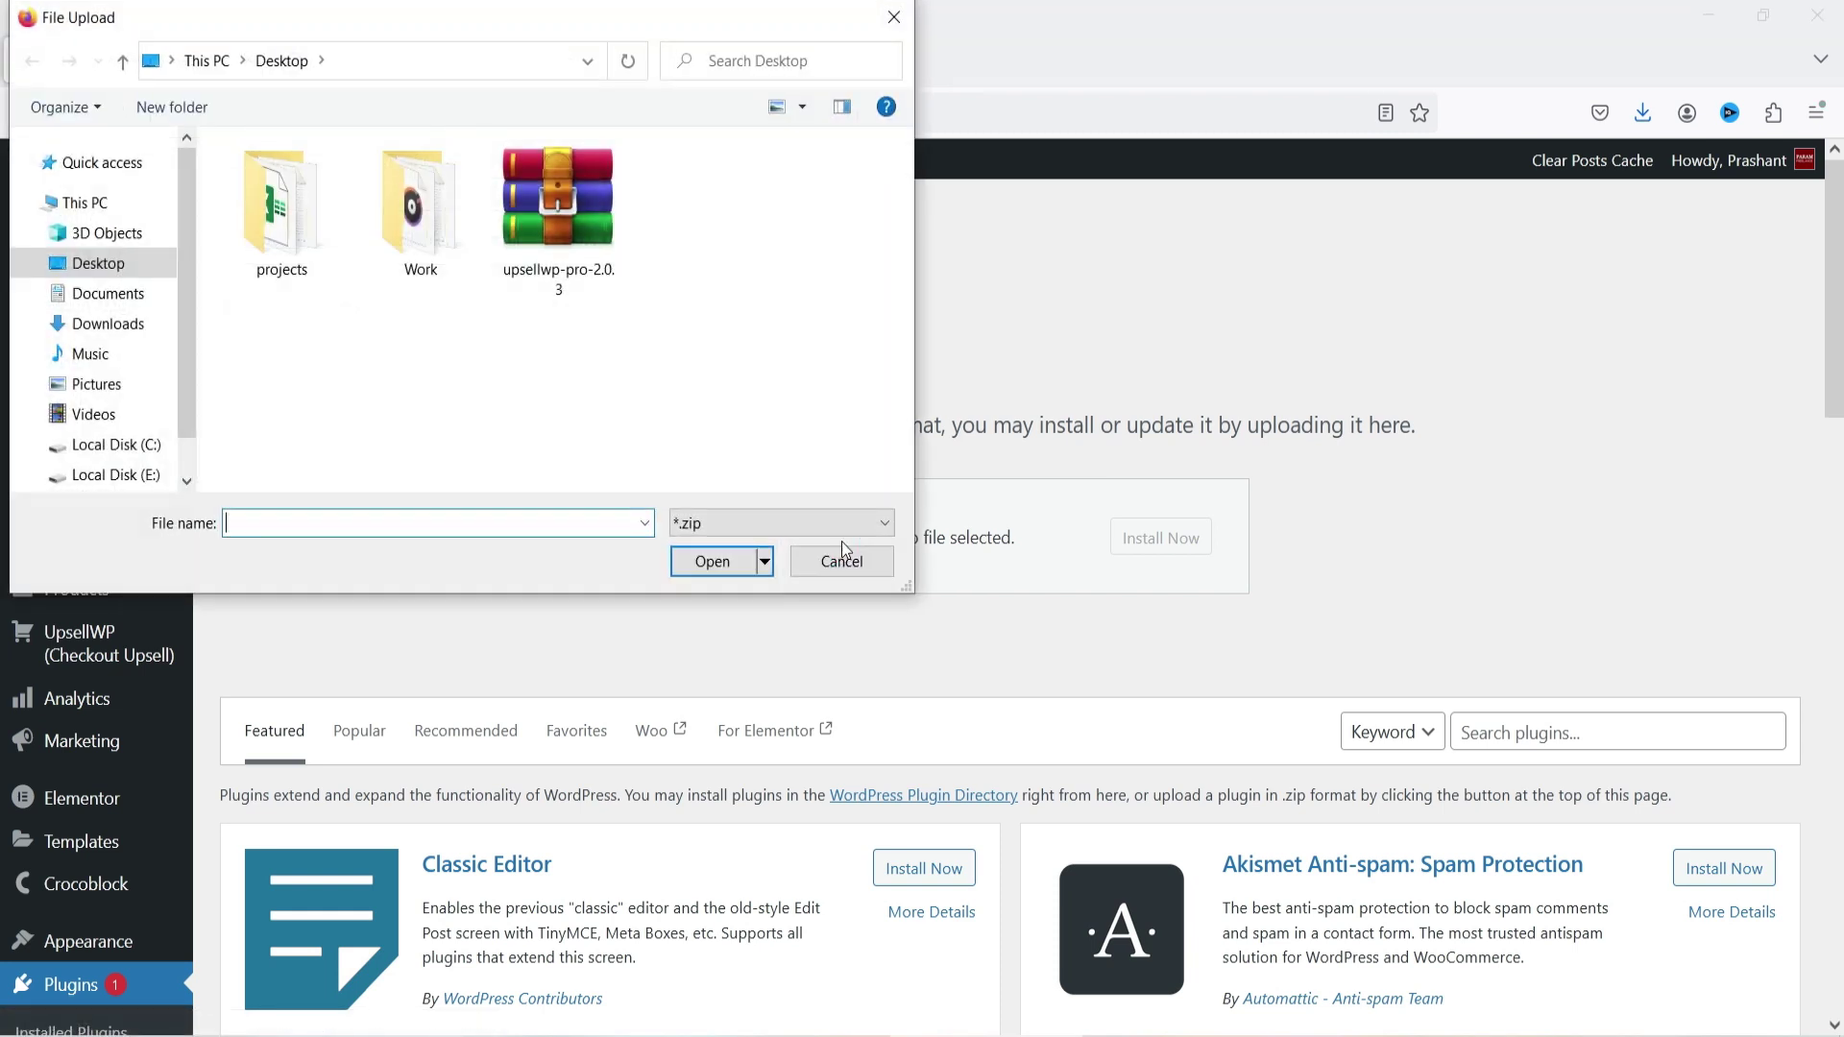
pyautogui.doubleClick(589, 233)
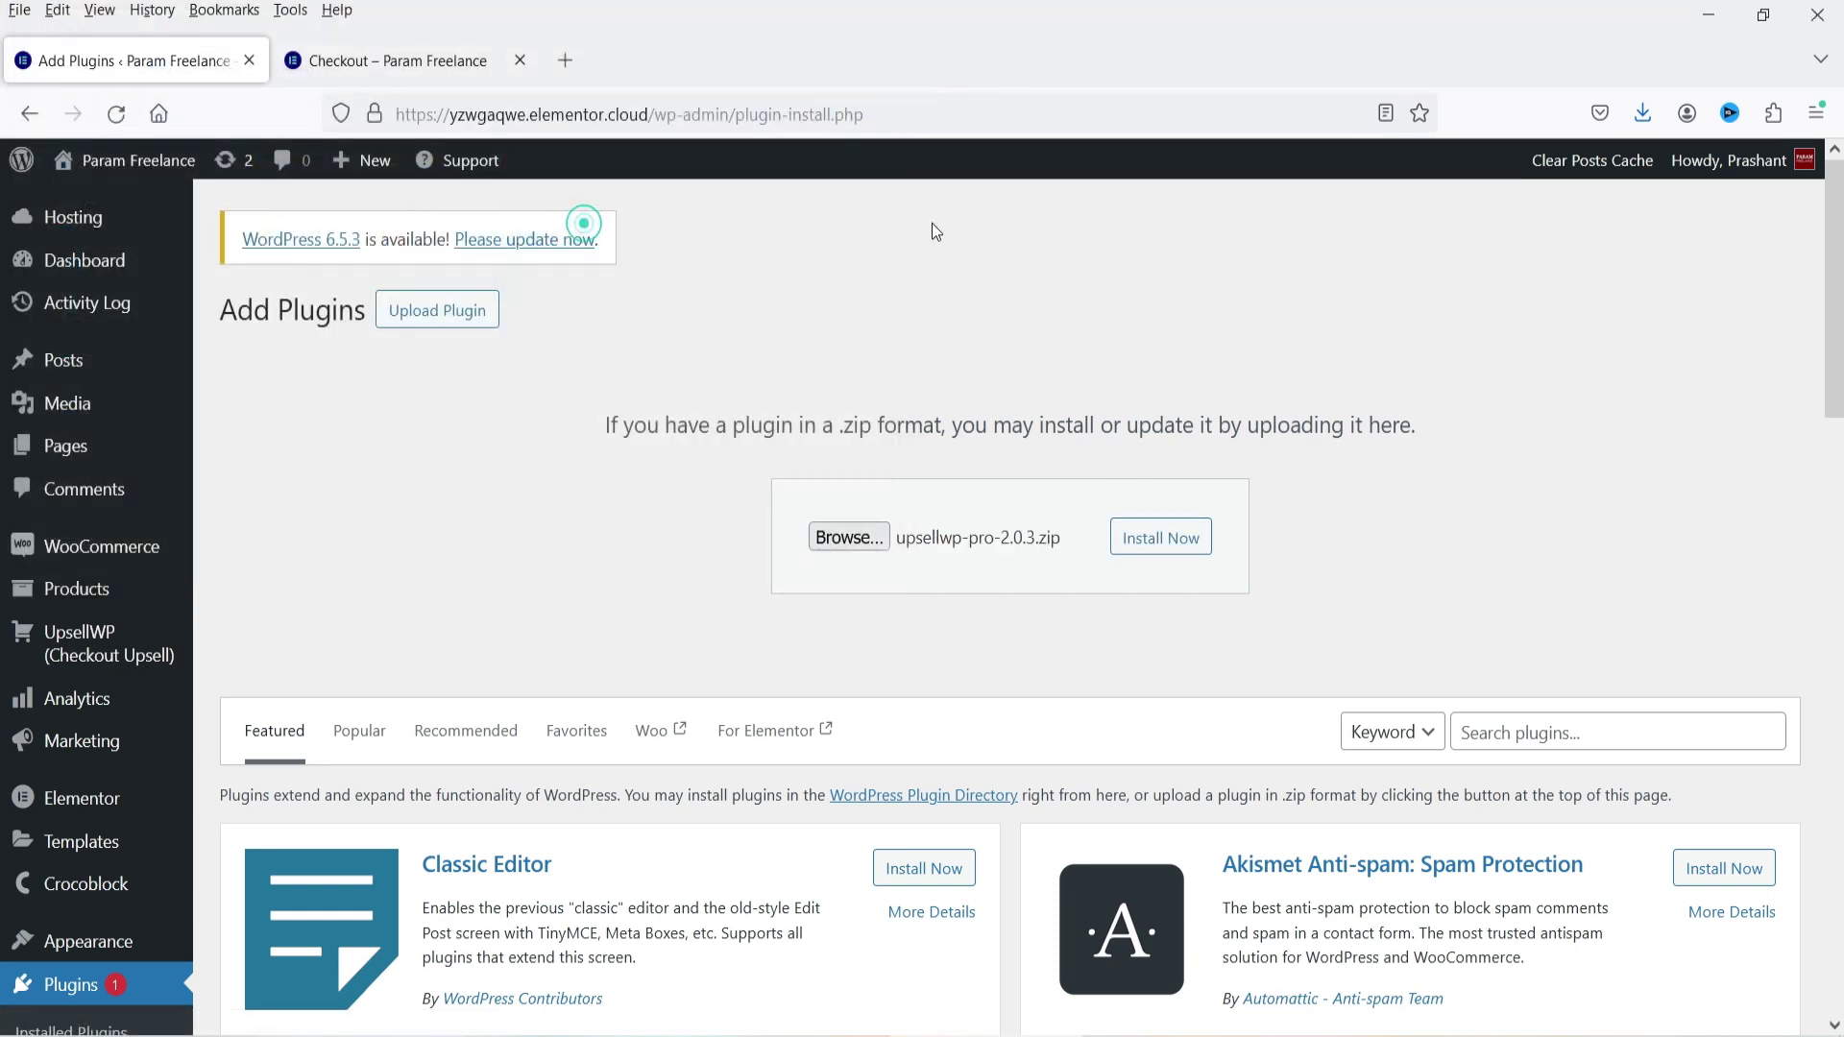
pyautogui.click(1174, 535)
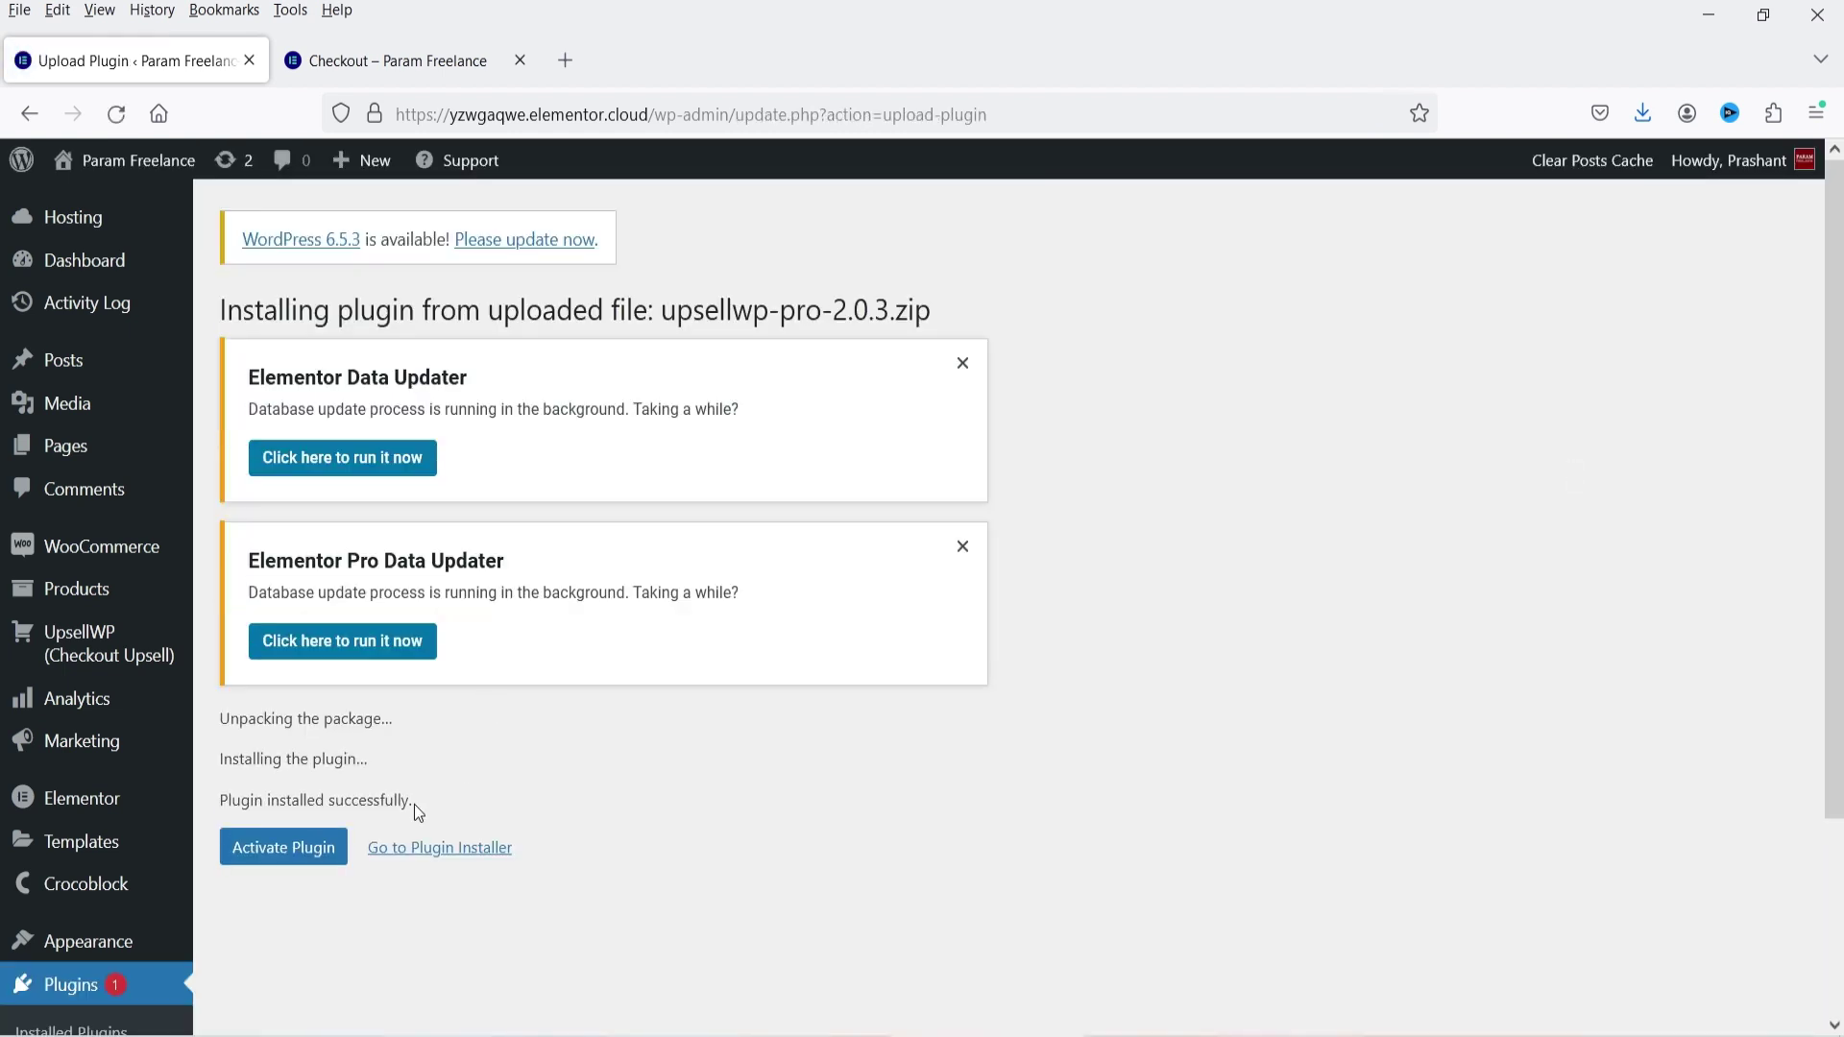
pyautogui.click(272, 855)
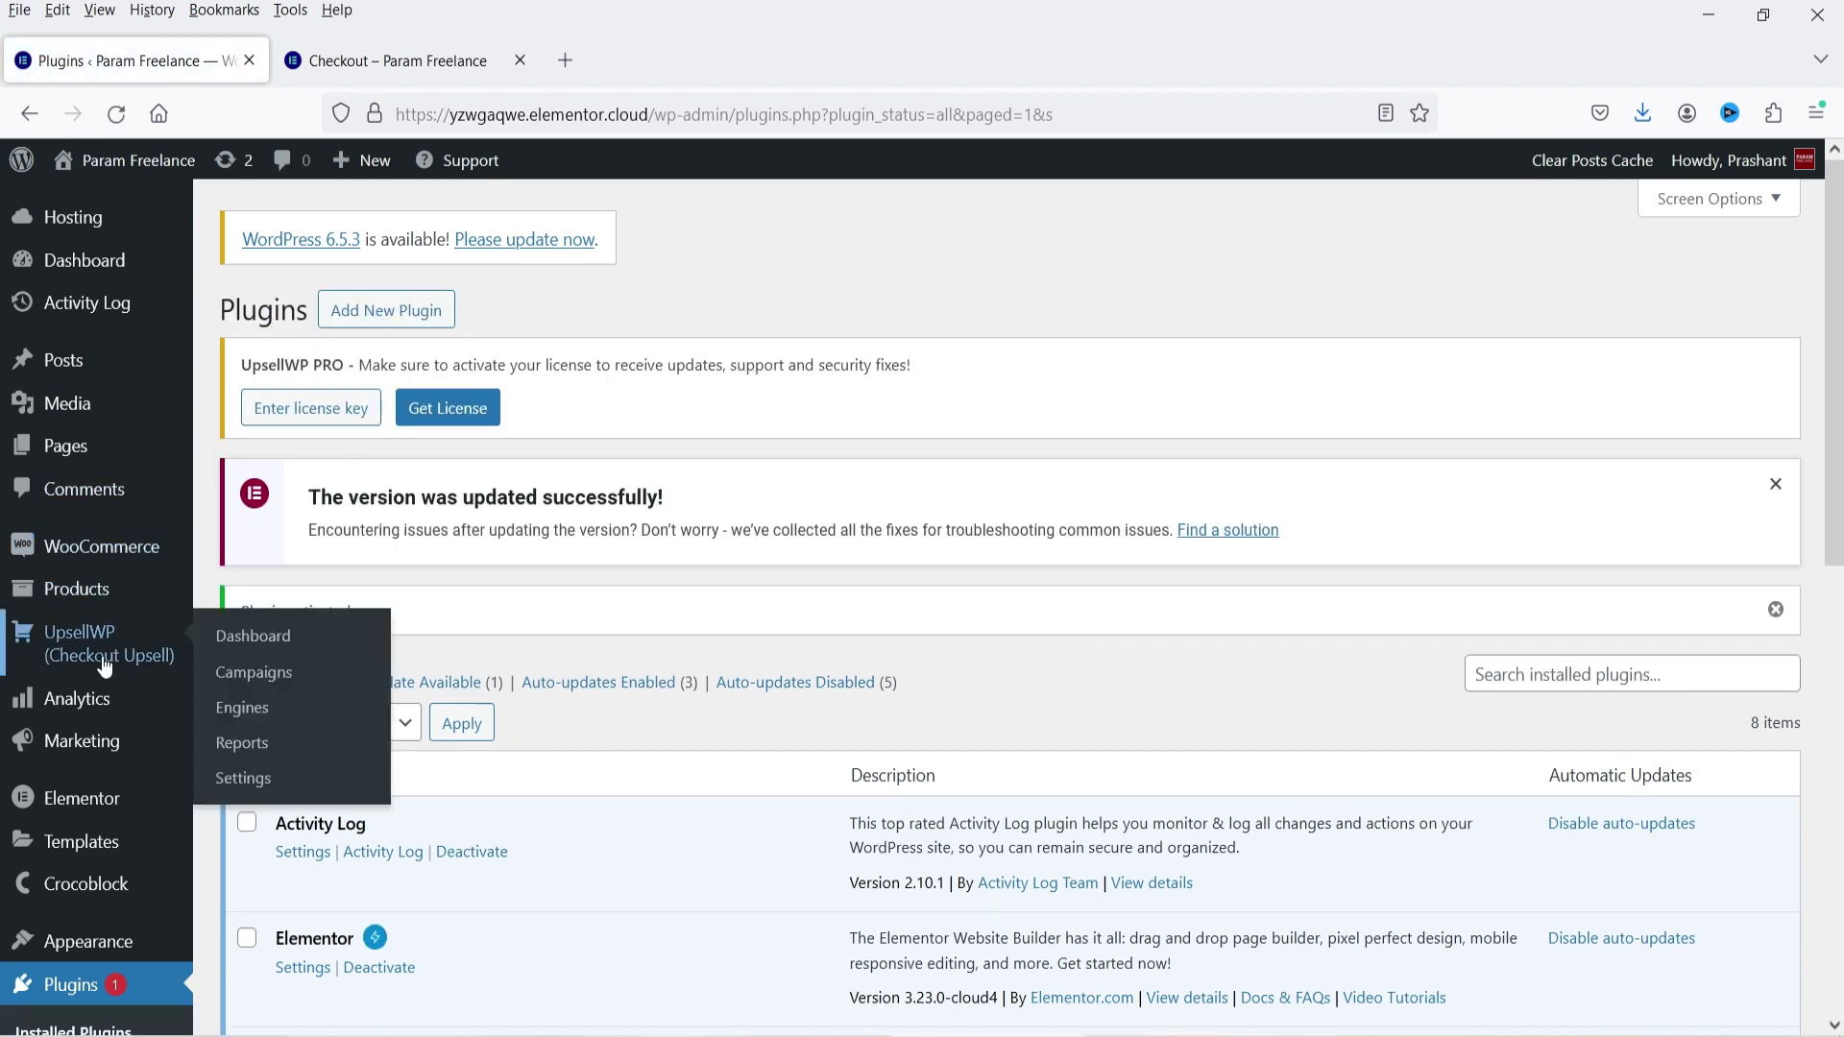
# Review the UpsellWP license and campaign settings, including the choices for showing product details
pyautogui.click(91, 659)
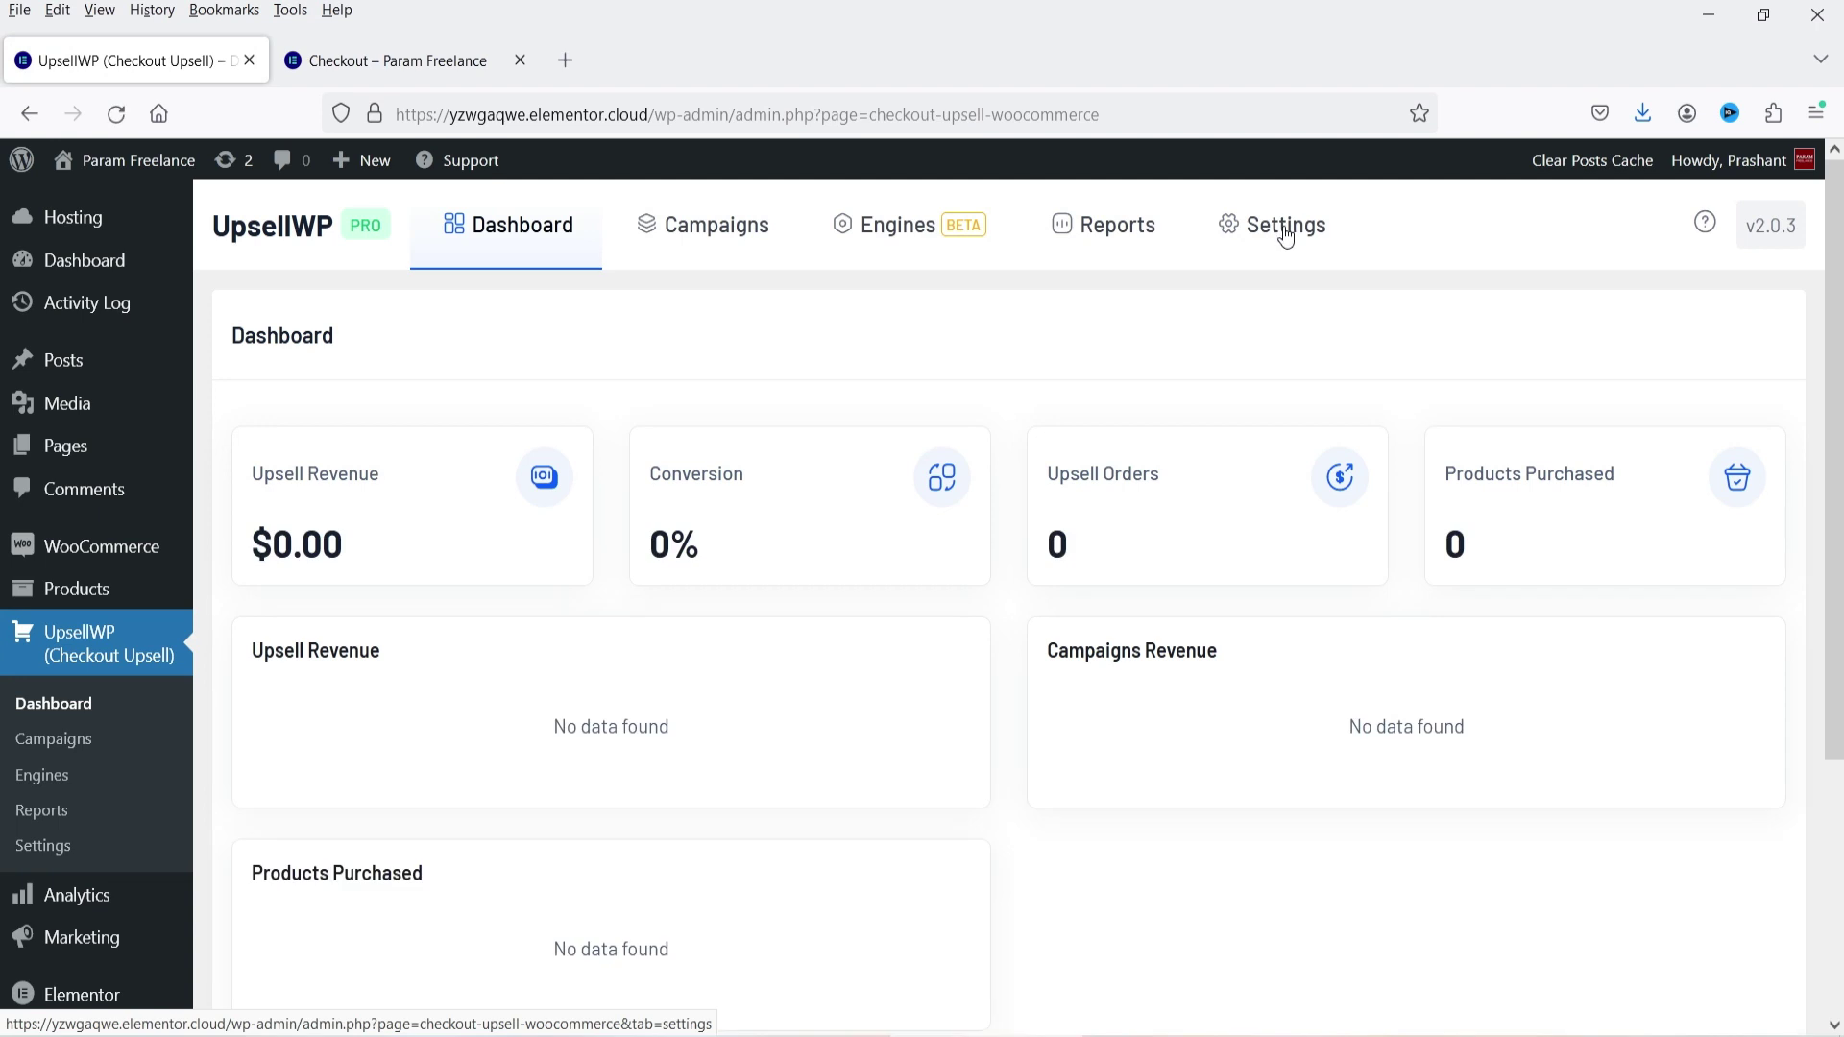
pyautogui.click(1277, 225)
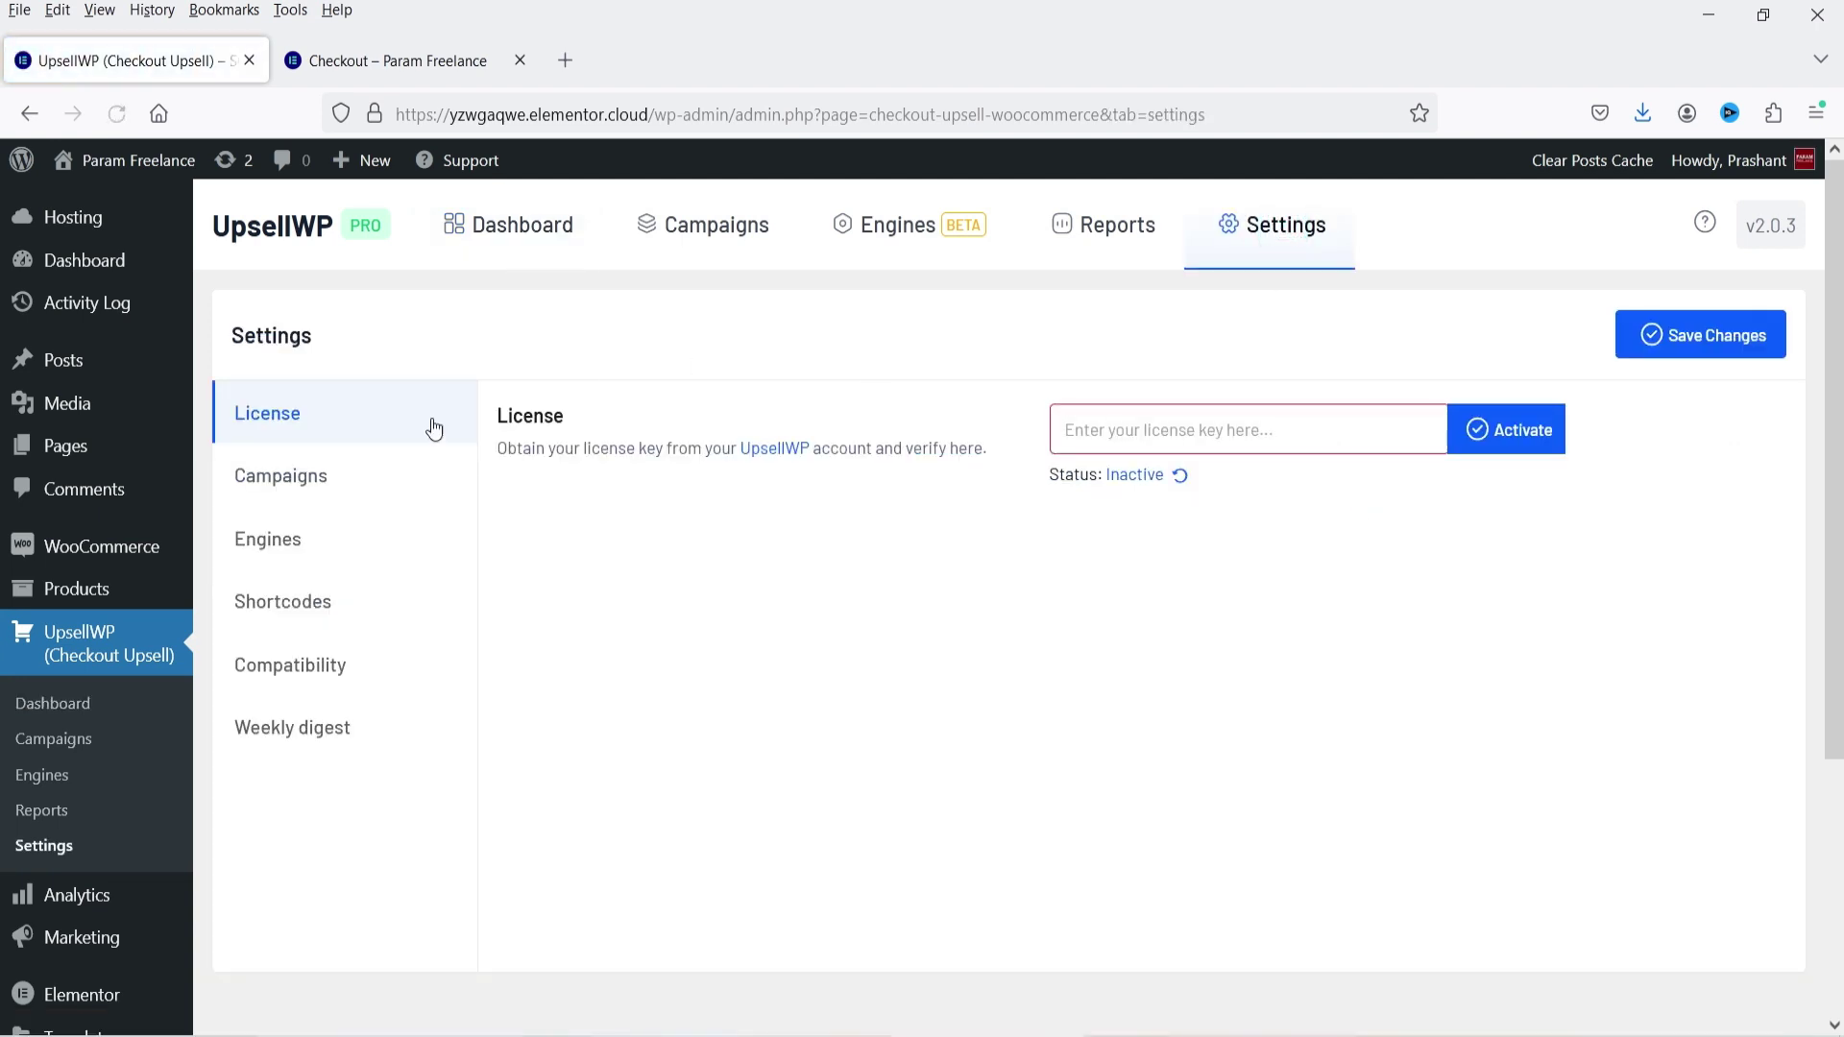
pyautogui.click(288, 477)
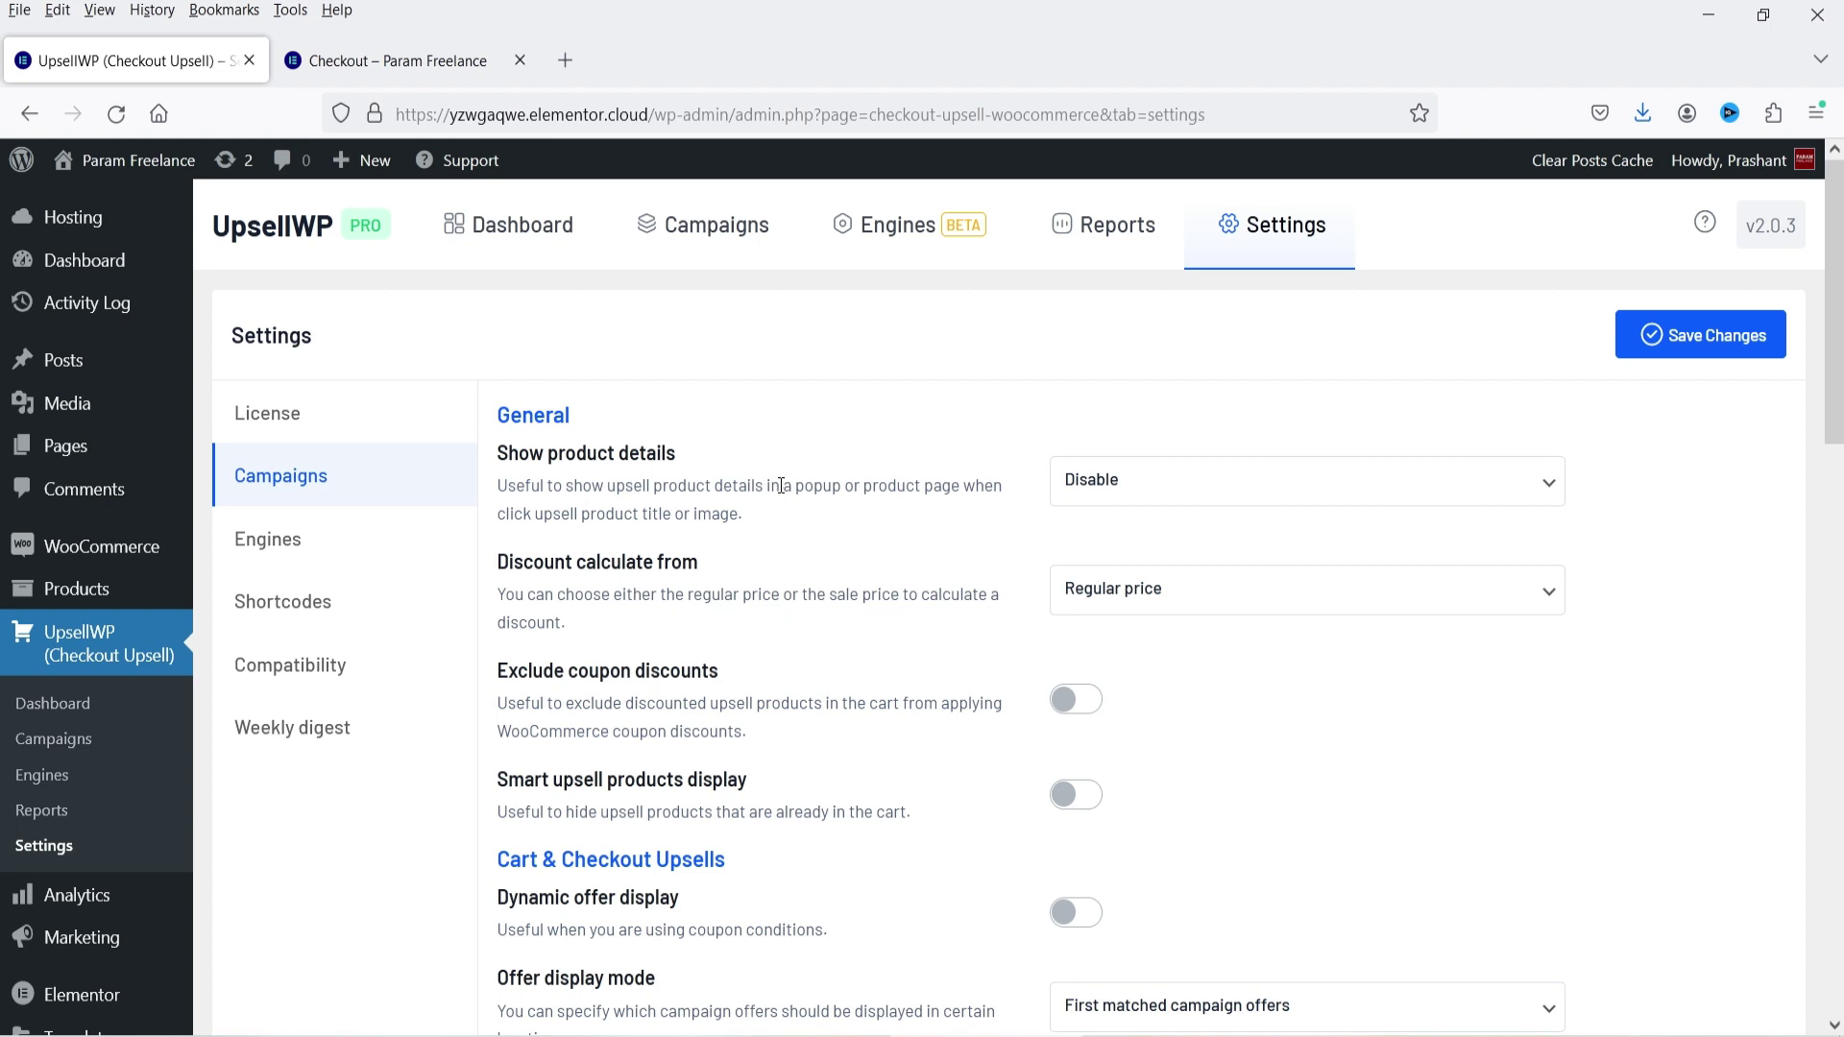
pyautogui.click(1195, 482)
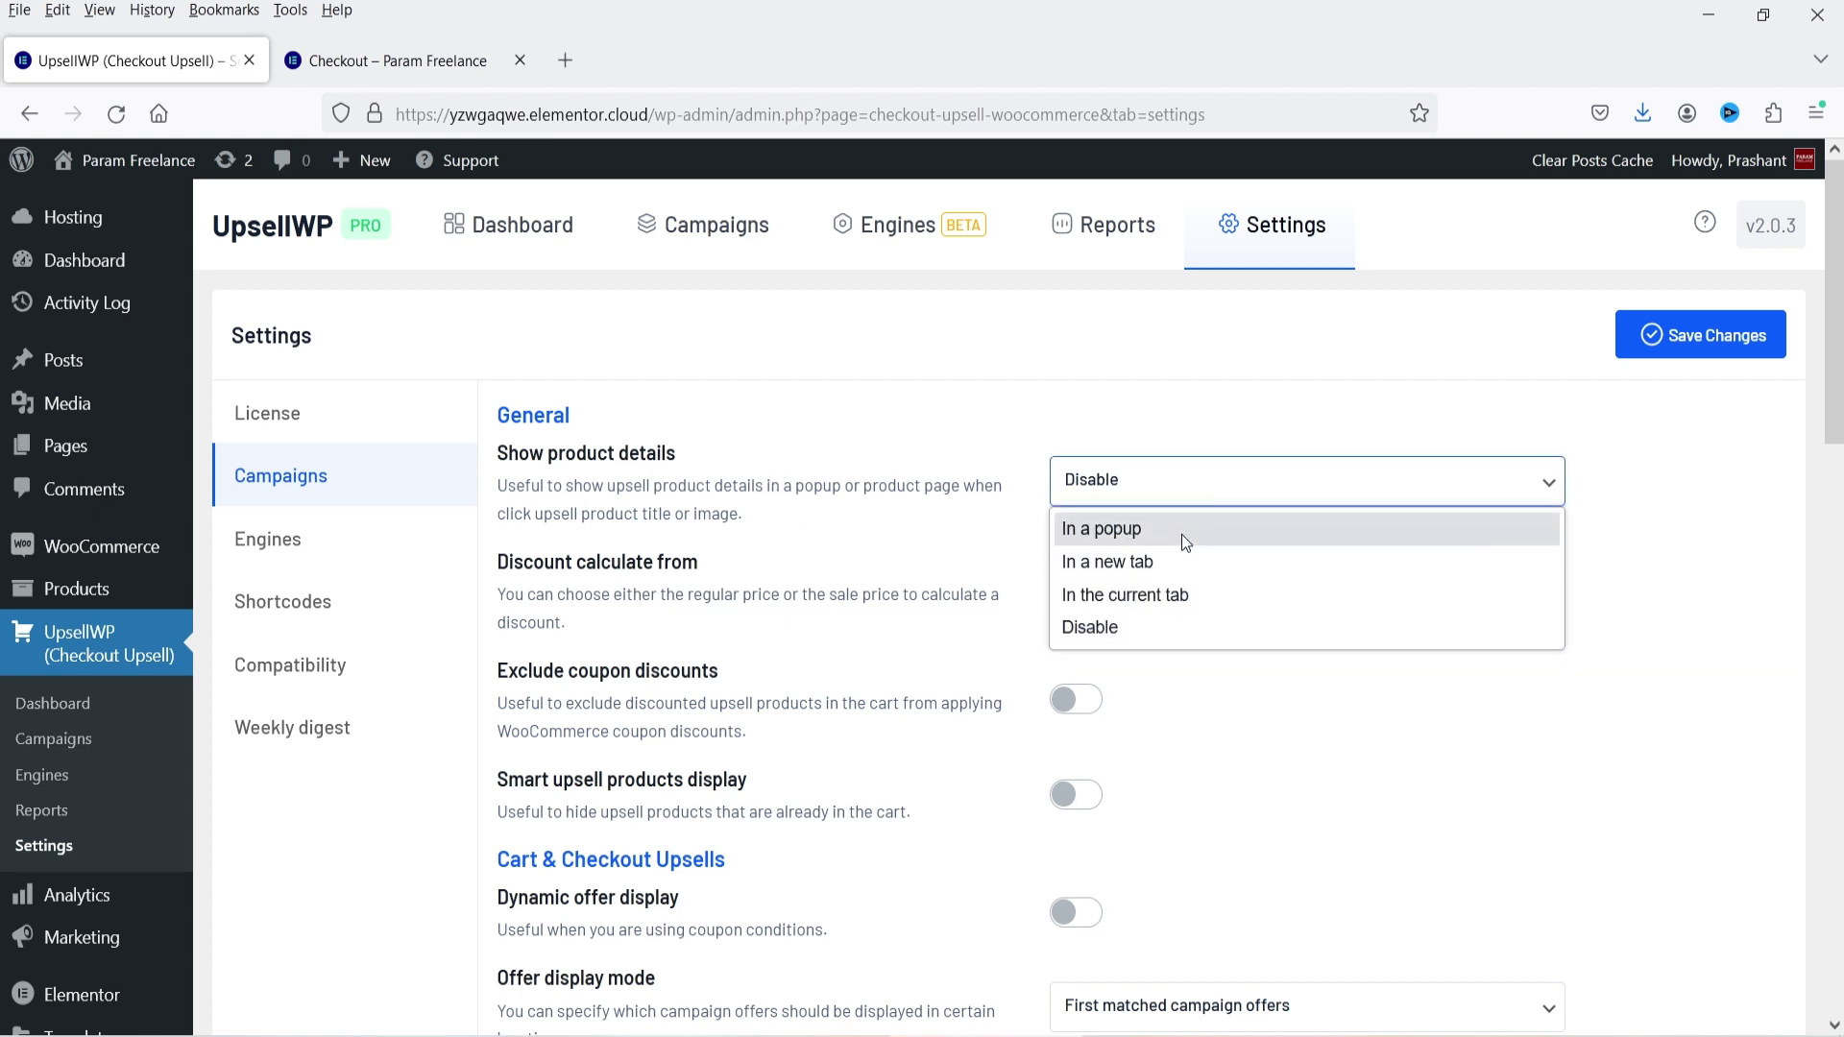
pyautogui.click(1145, 494)
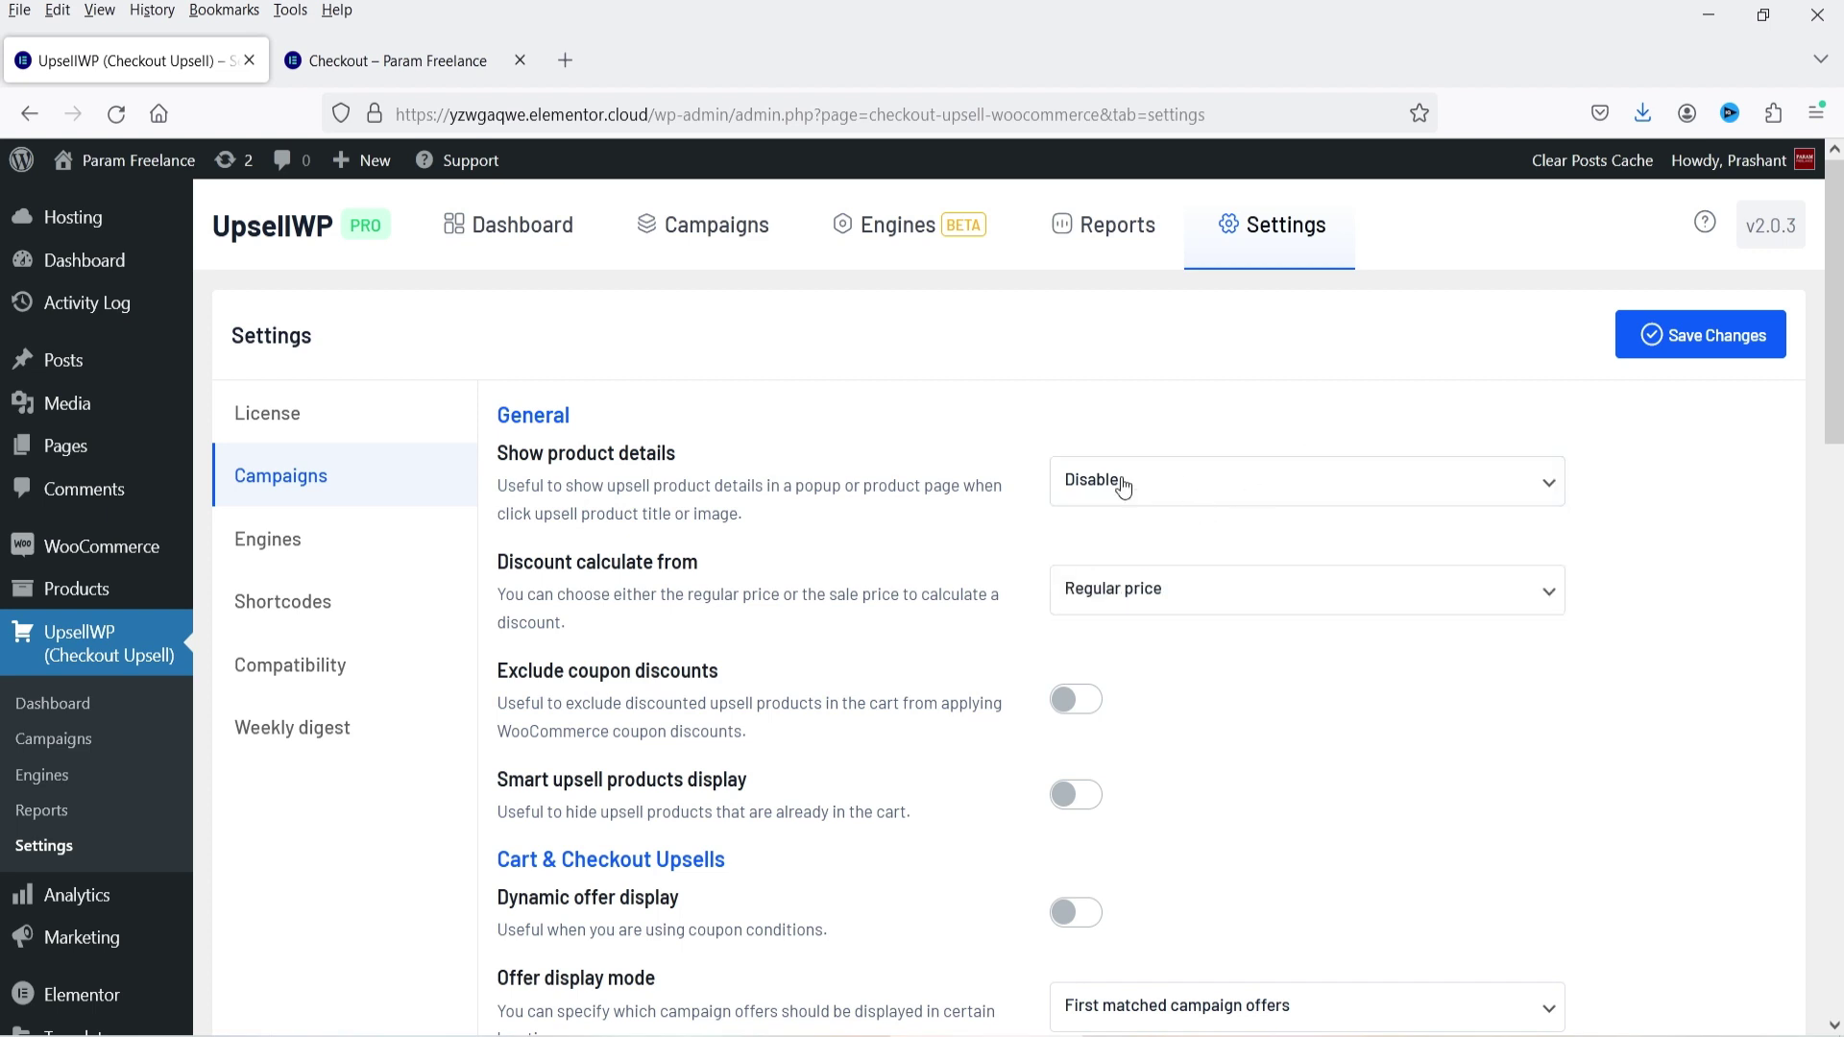
pyautogui.scroll(-4, 618, 498)
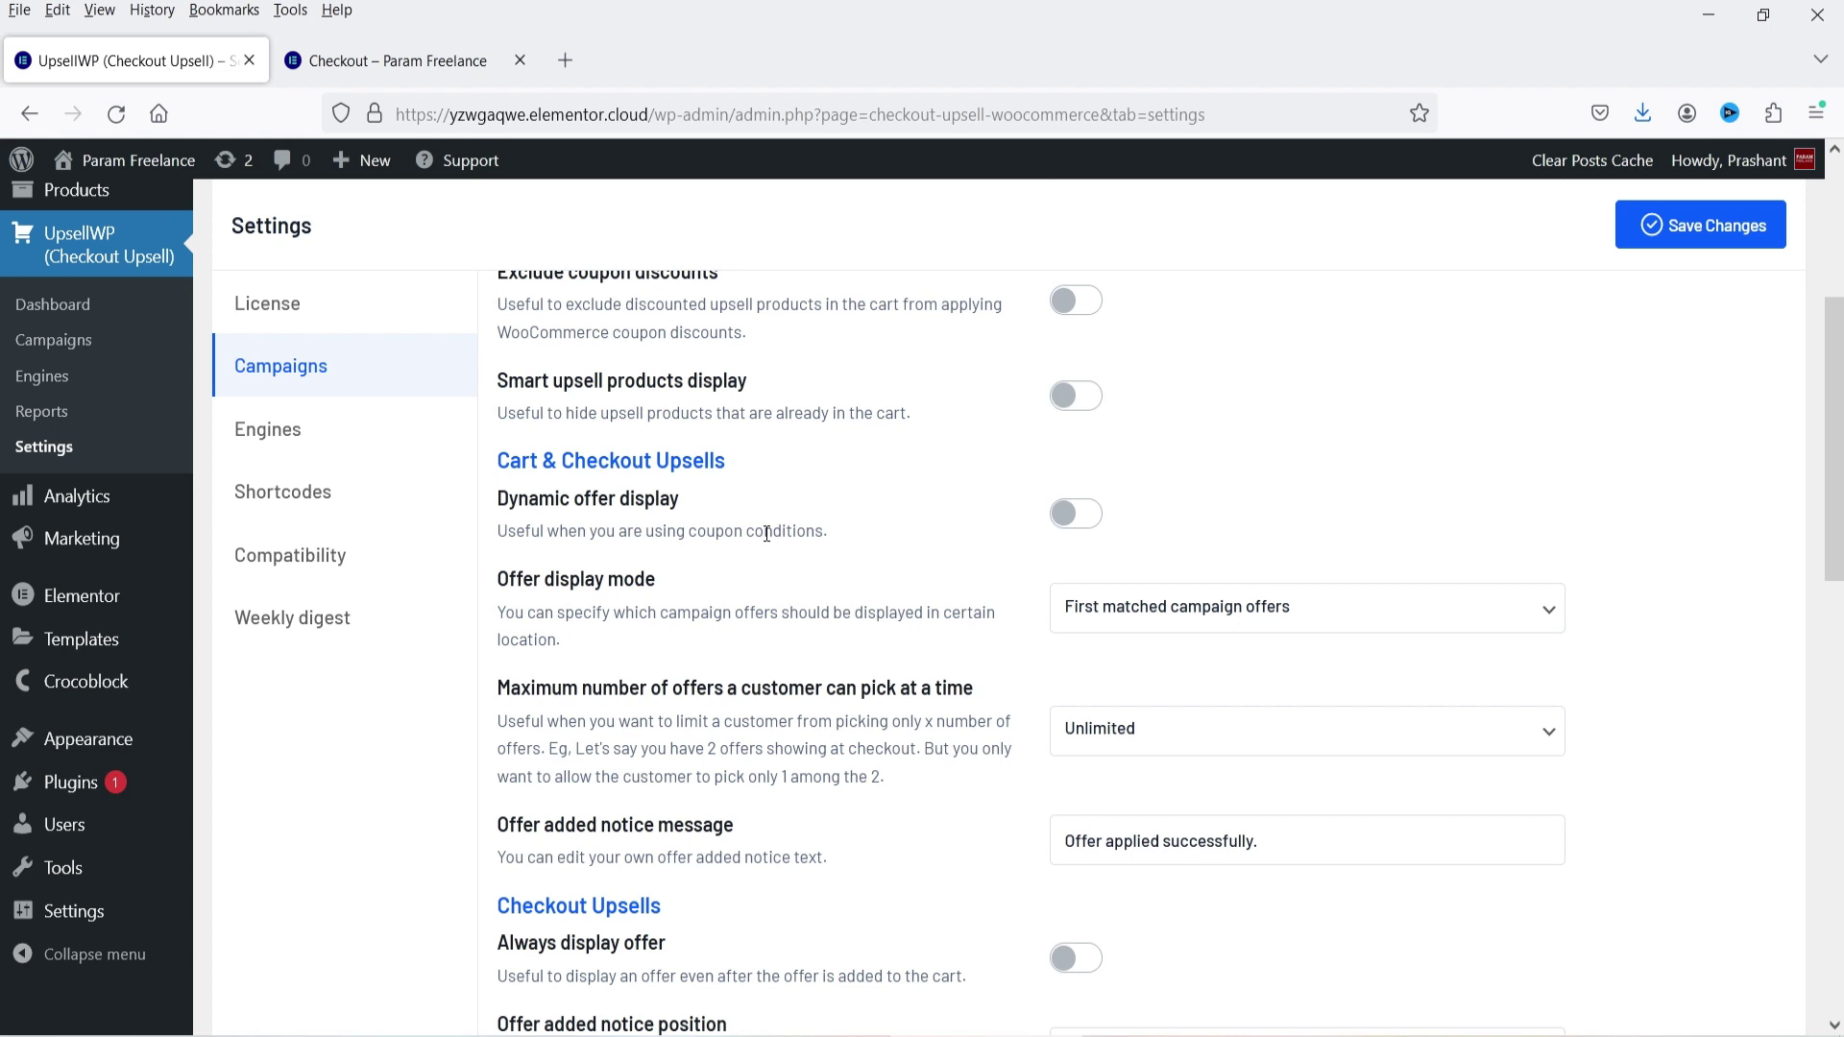
# Examine the UpsellWP shortcodes available for the cart, checkout, product and post-purchase offer pages
pyautogui.click(317, 504)
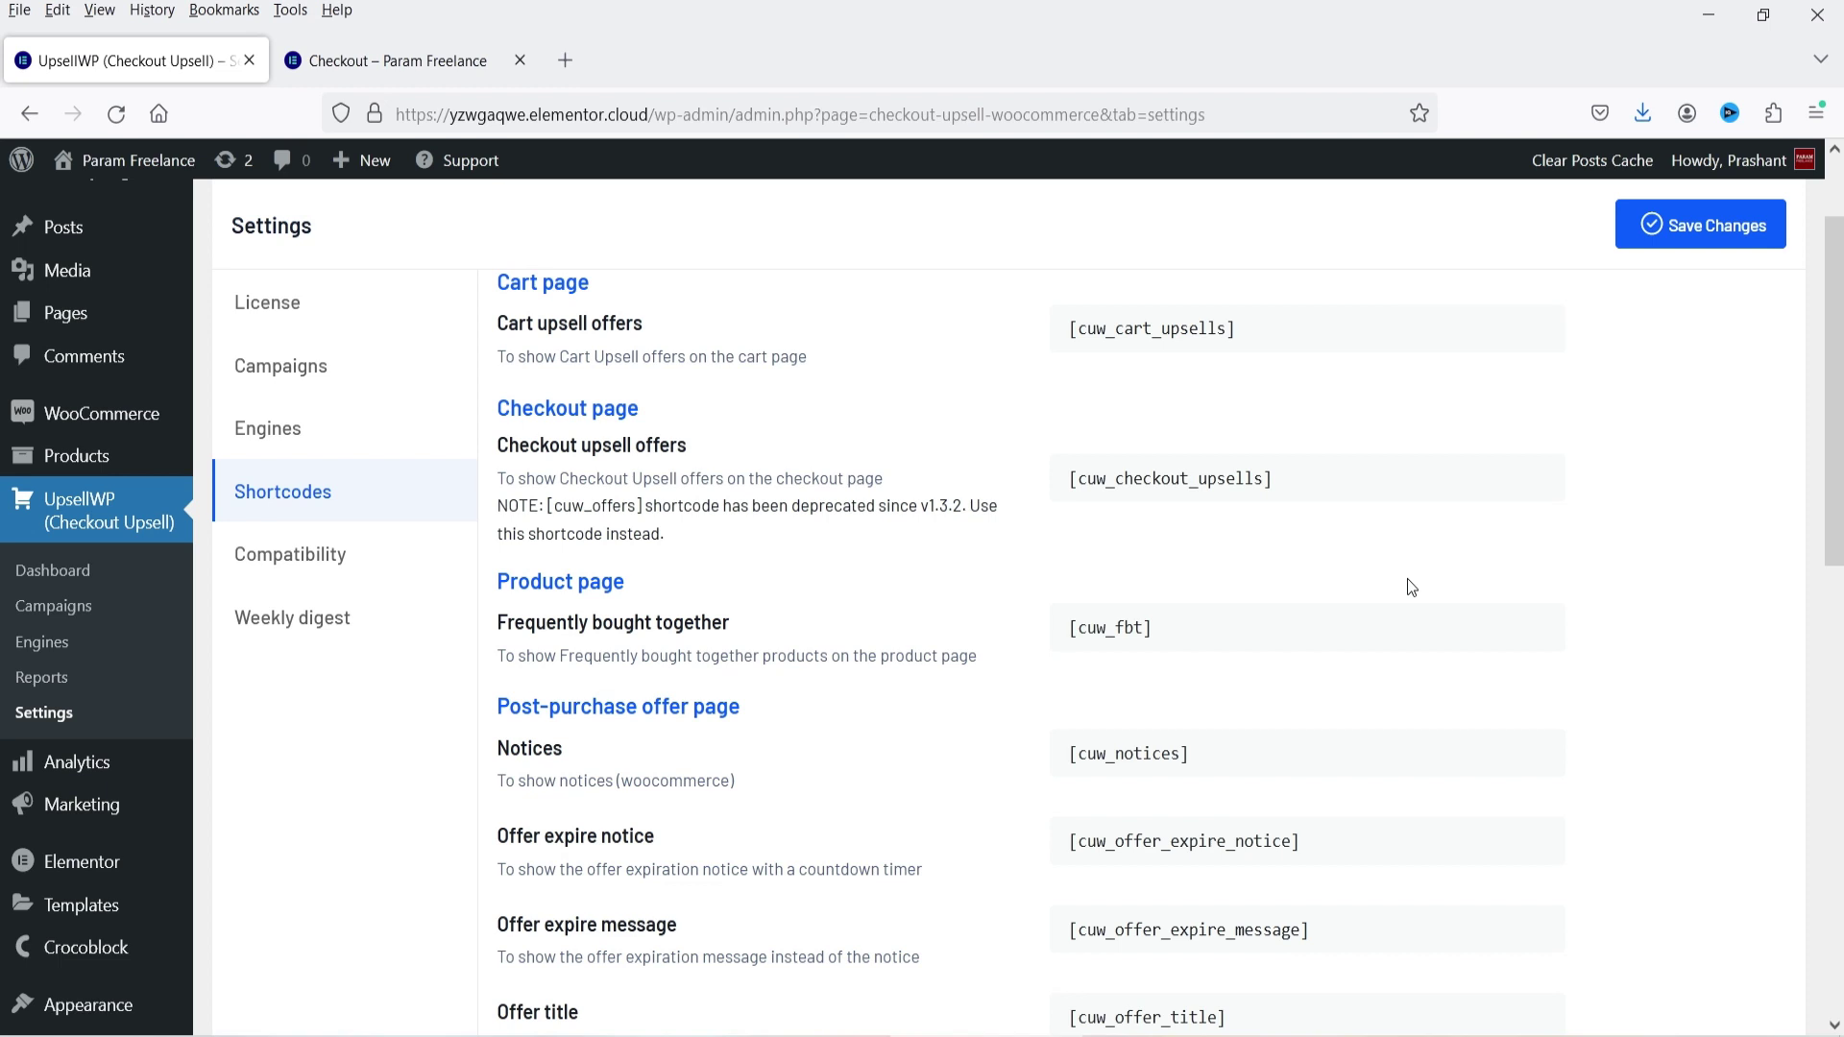
pyautogui.scroll(2, 1262, 470)
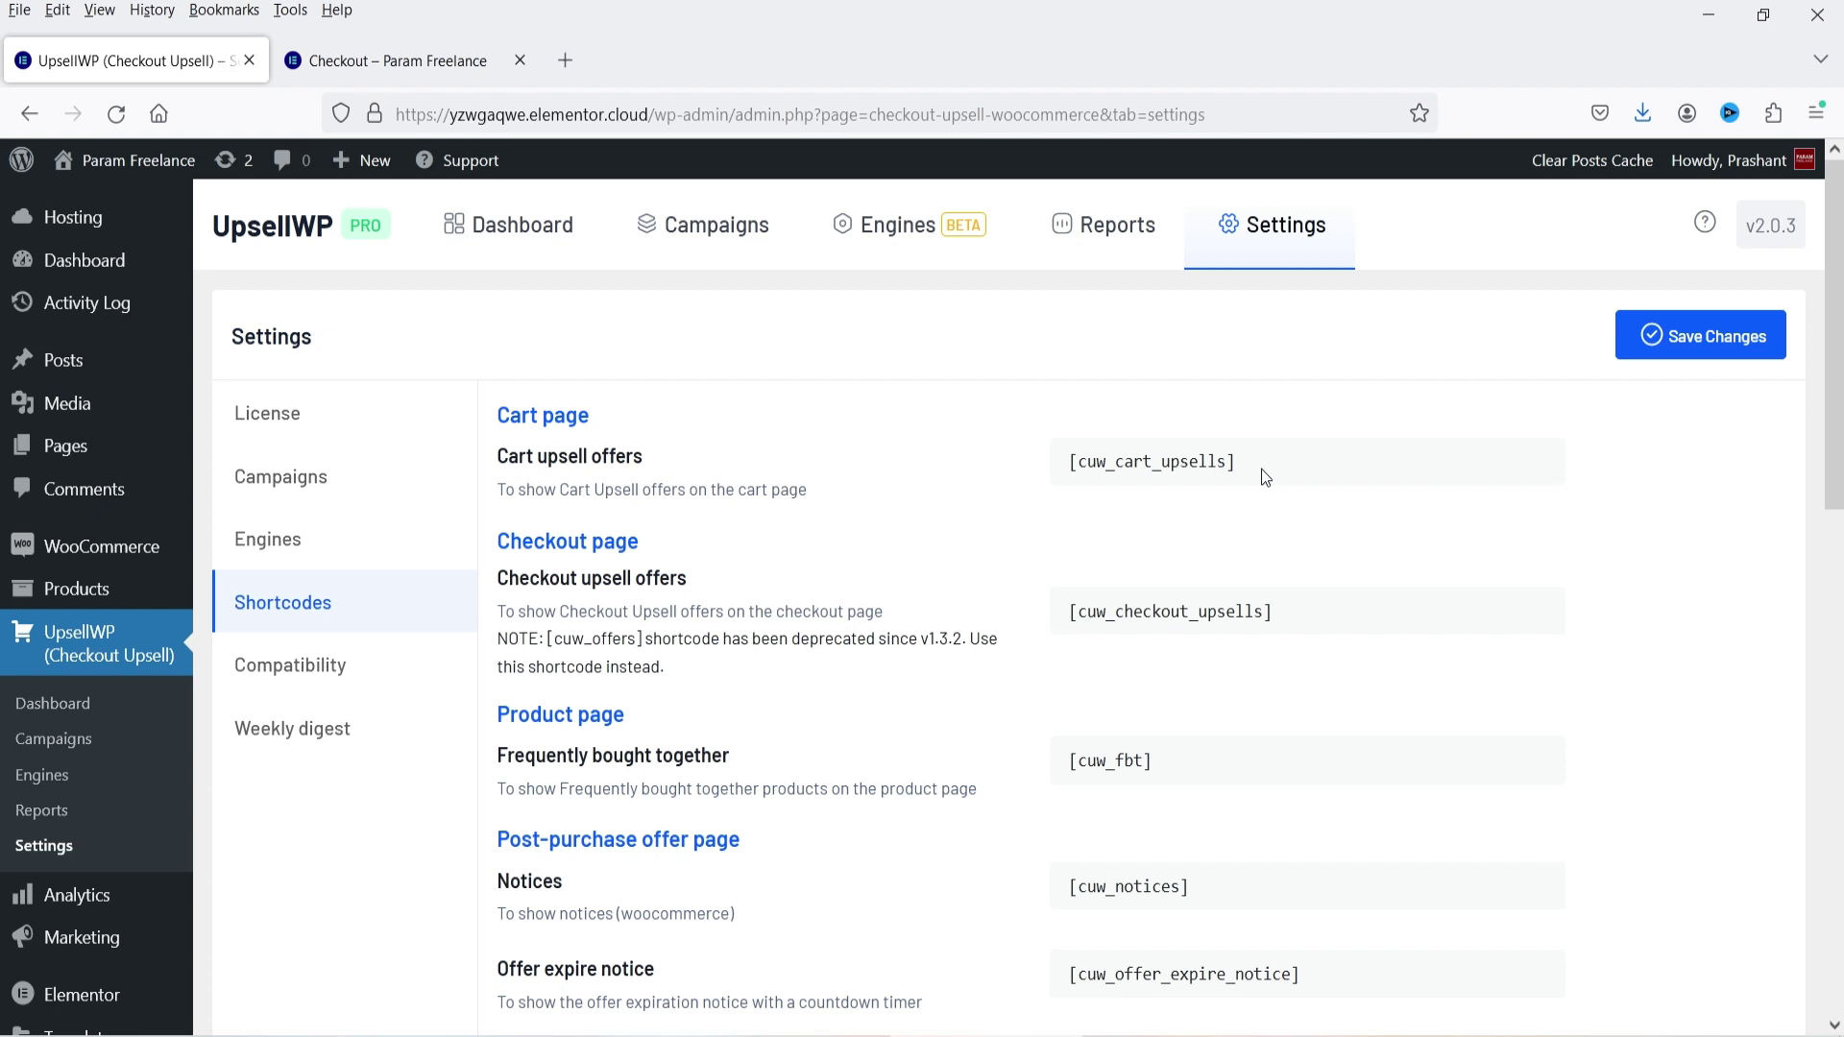
pyautogui.click(1312, 620)
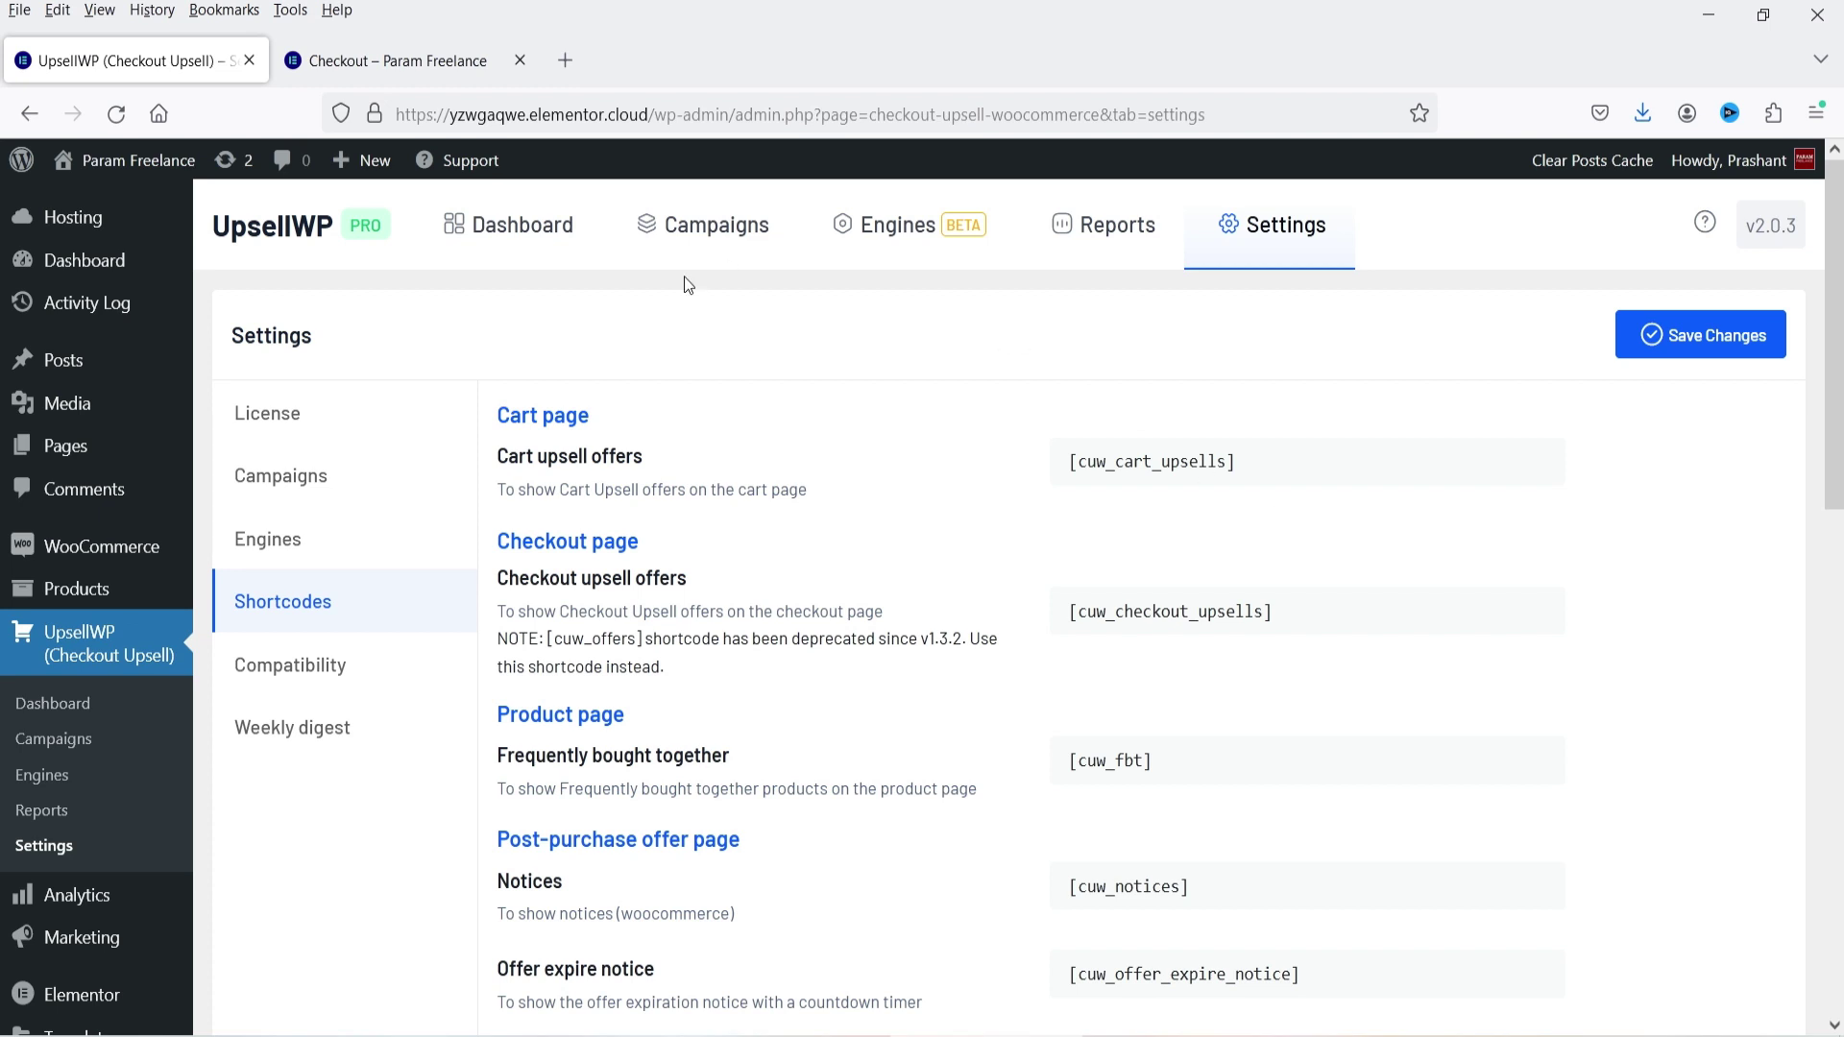
# Create a new Post-purchase campaign in UpsellWP and name it Post Purchase
pyautogui.click(509, 246)
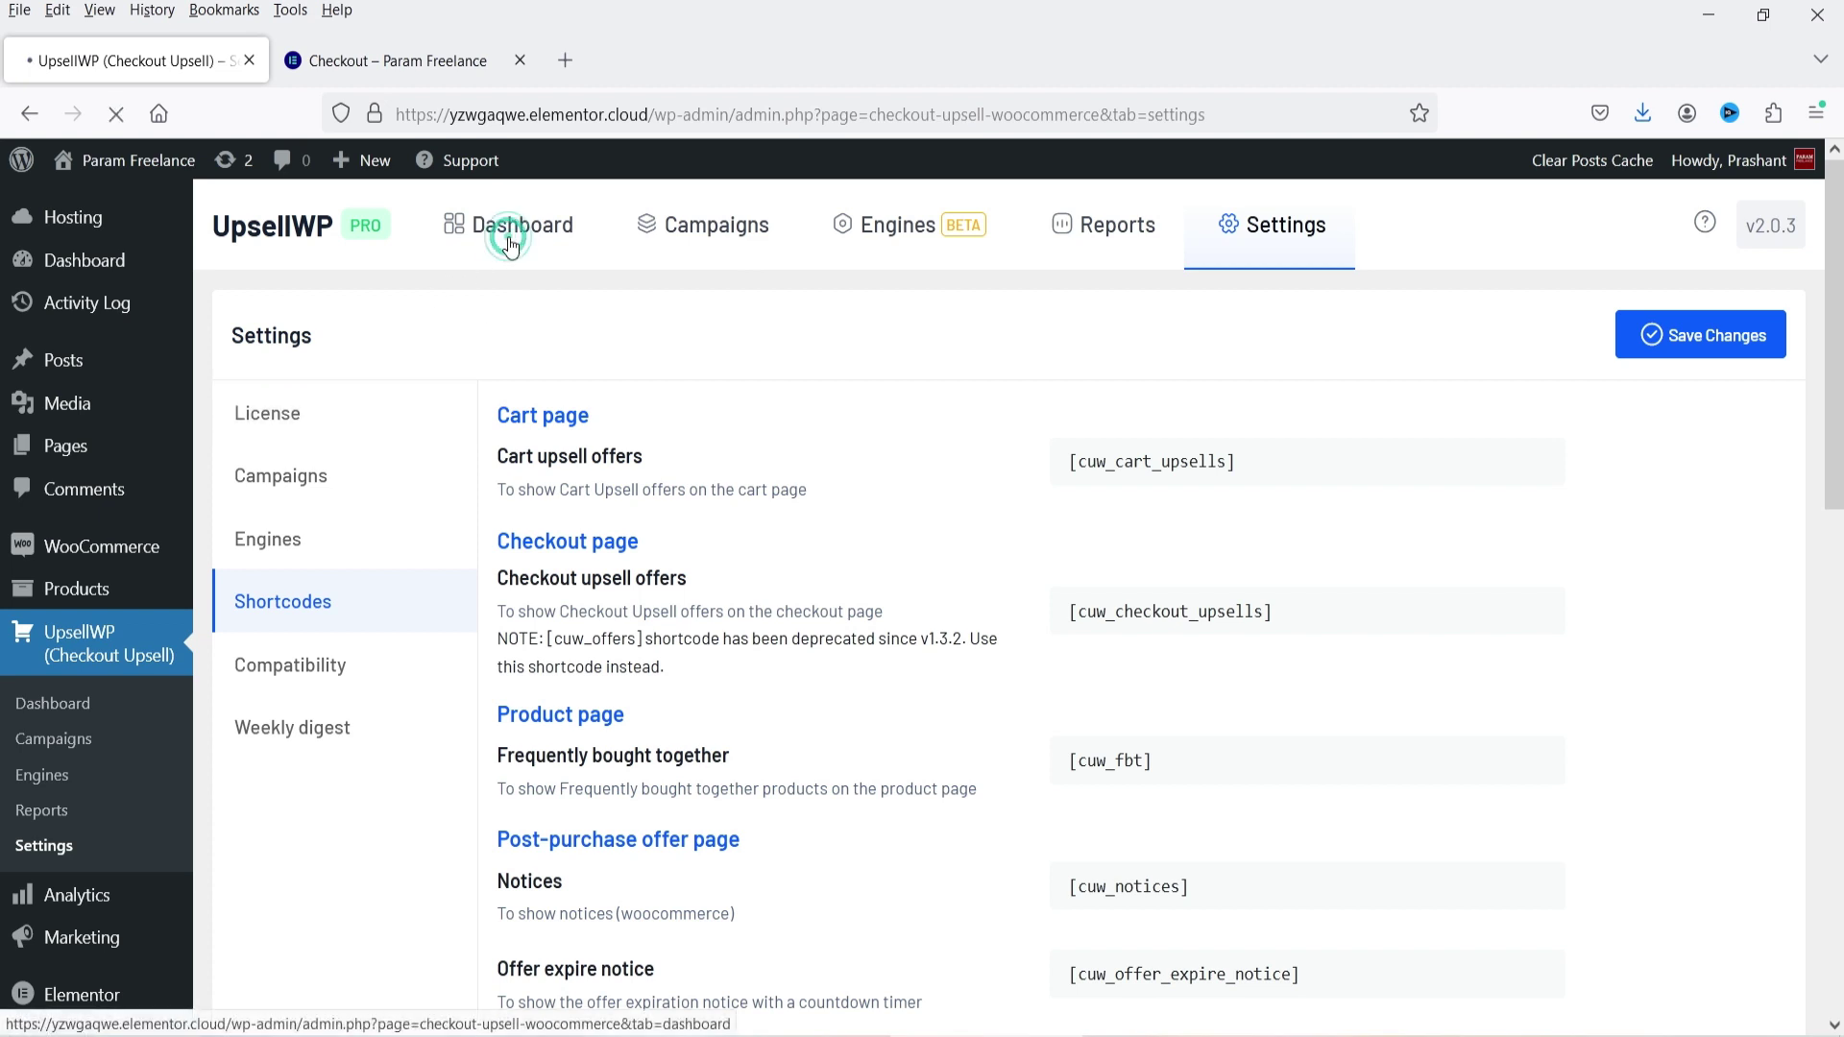
pyautogui.click(700, 243)
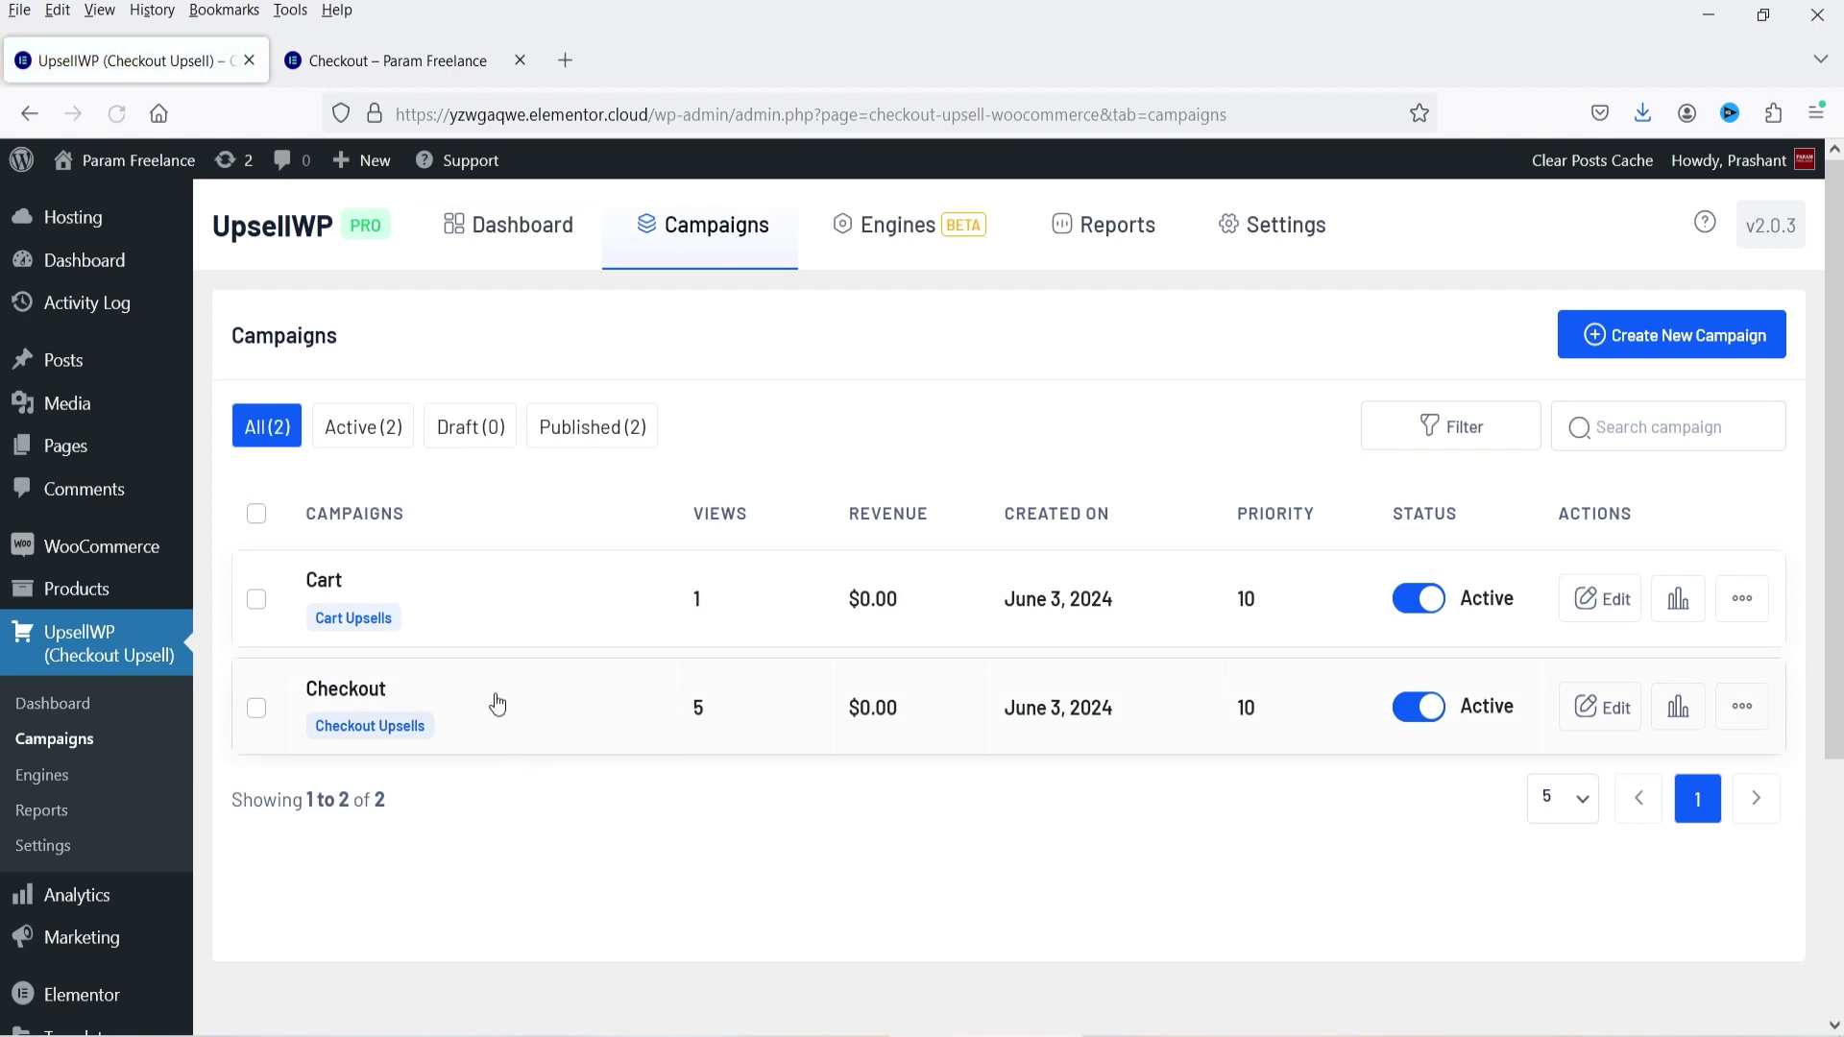
pyautogui.click(1643, 332)
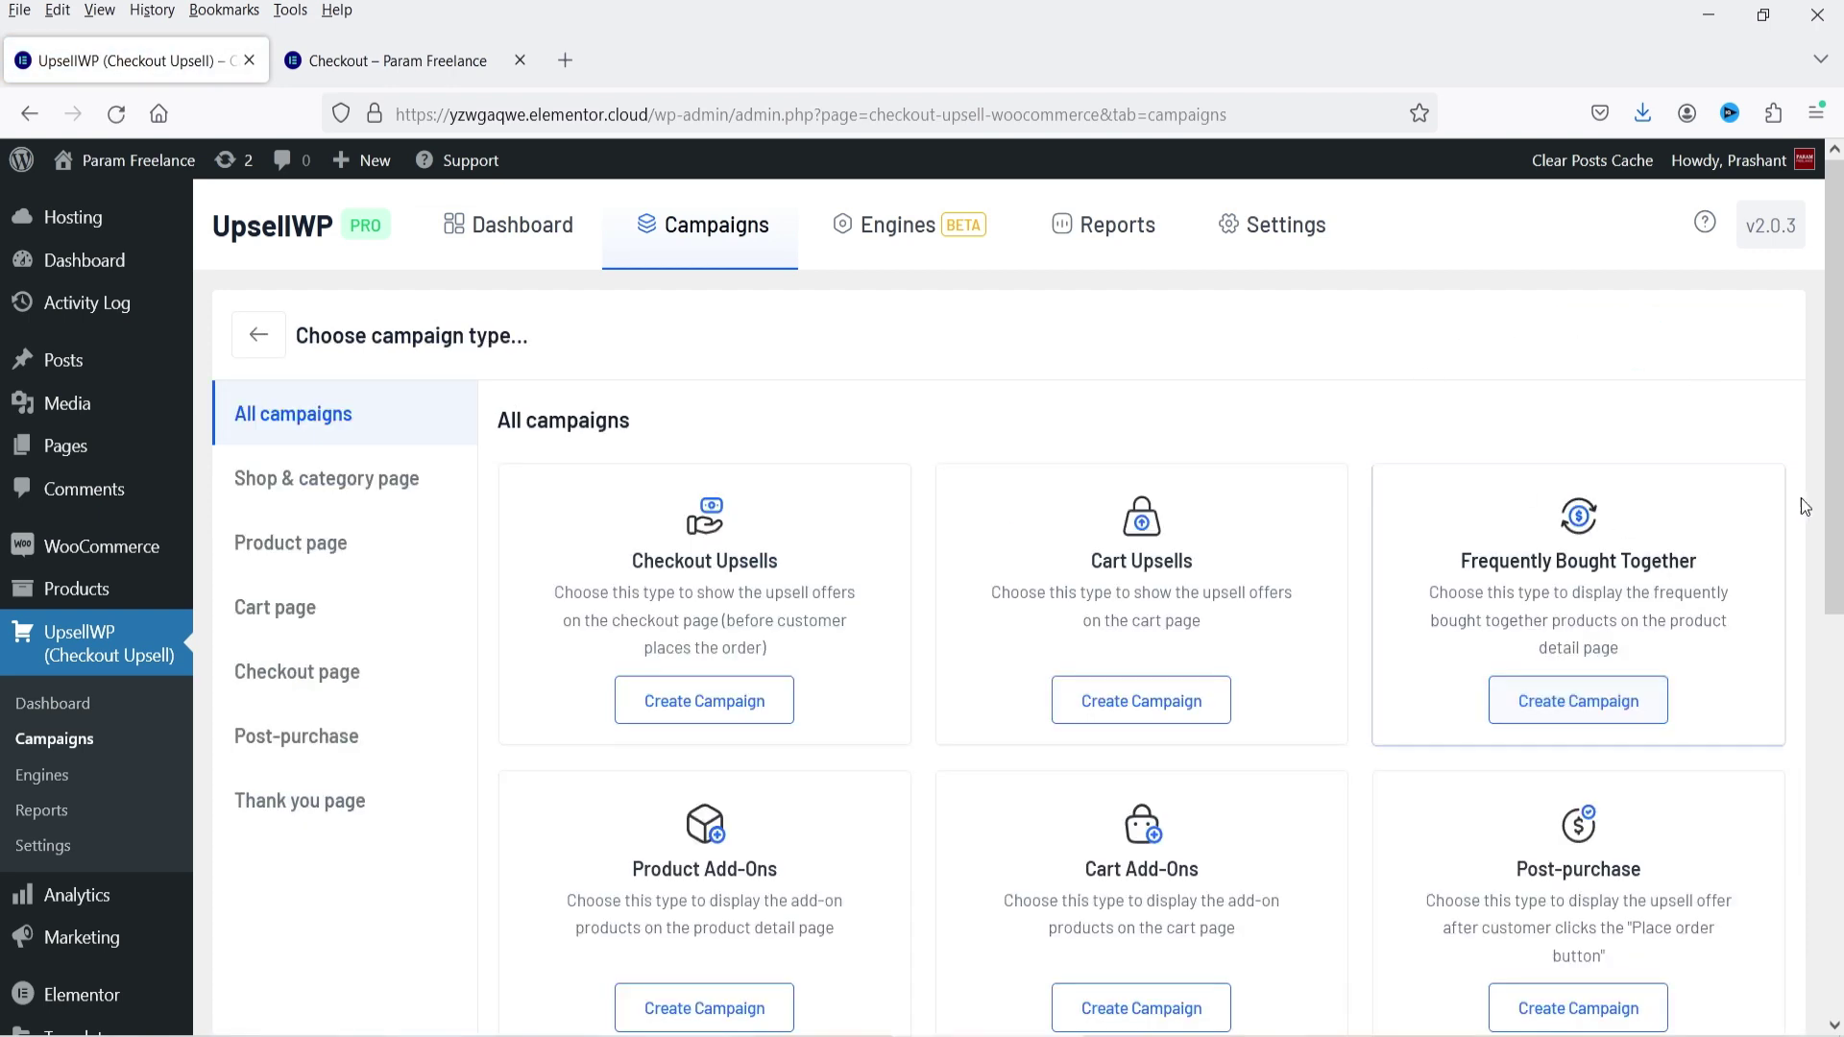
pyautogui.scroll(-5, 1805, 507)
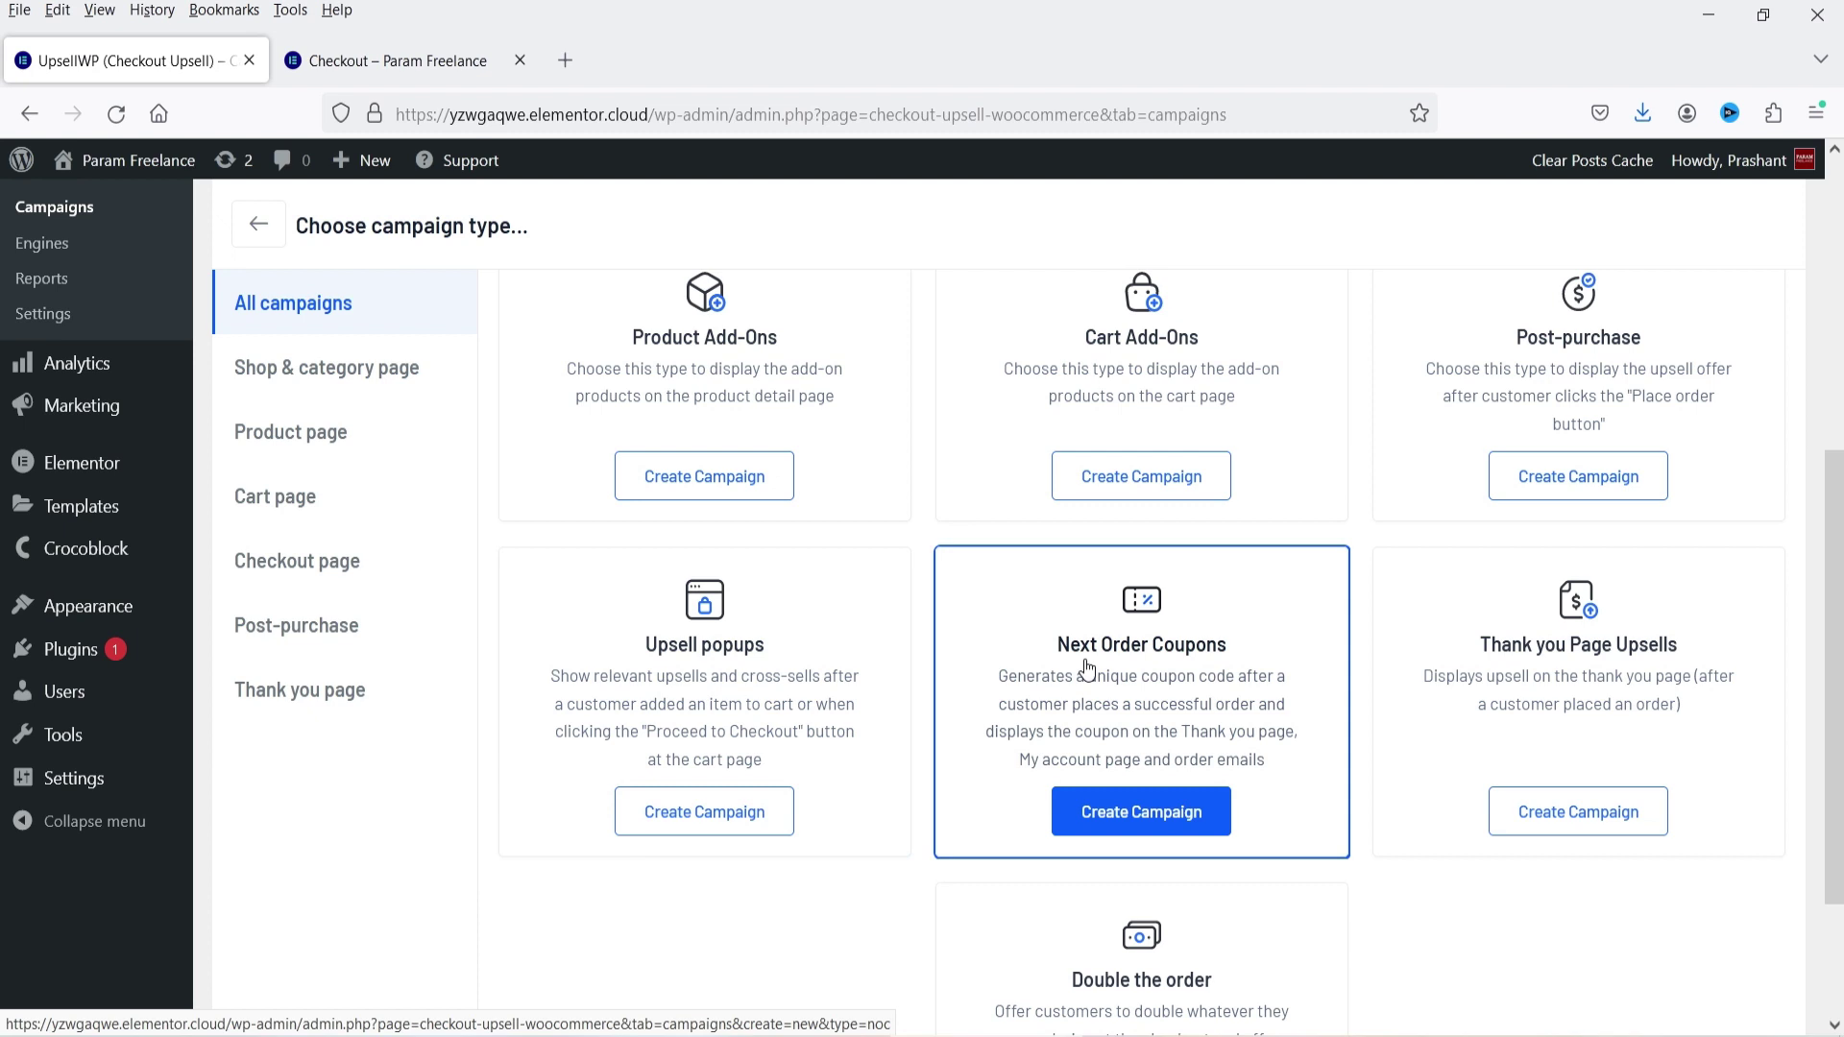
pyautogui.click(1587, 478)
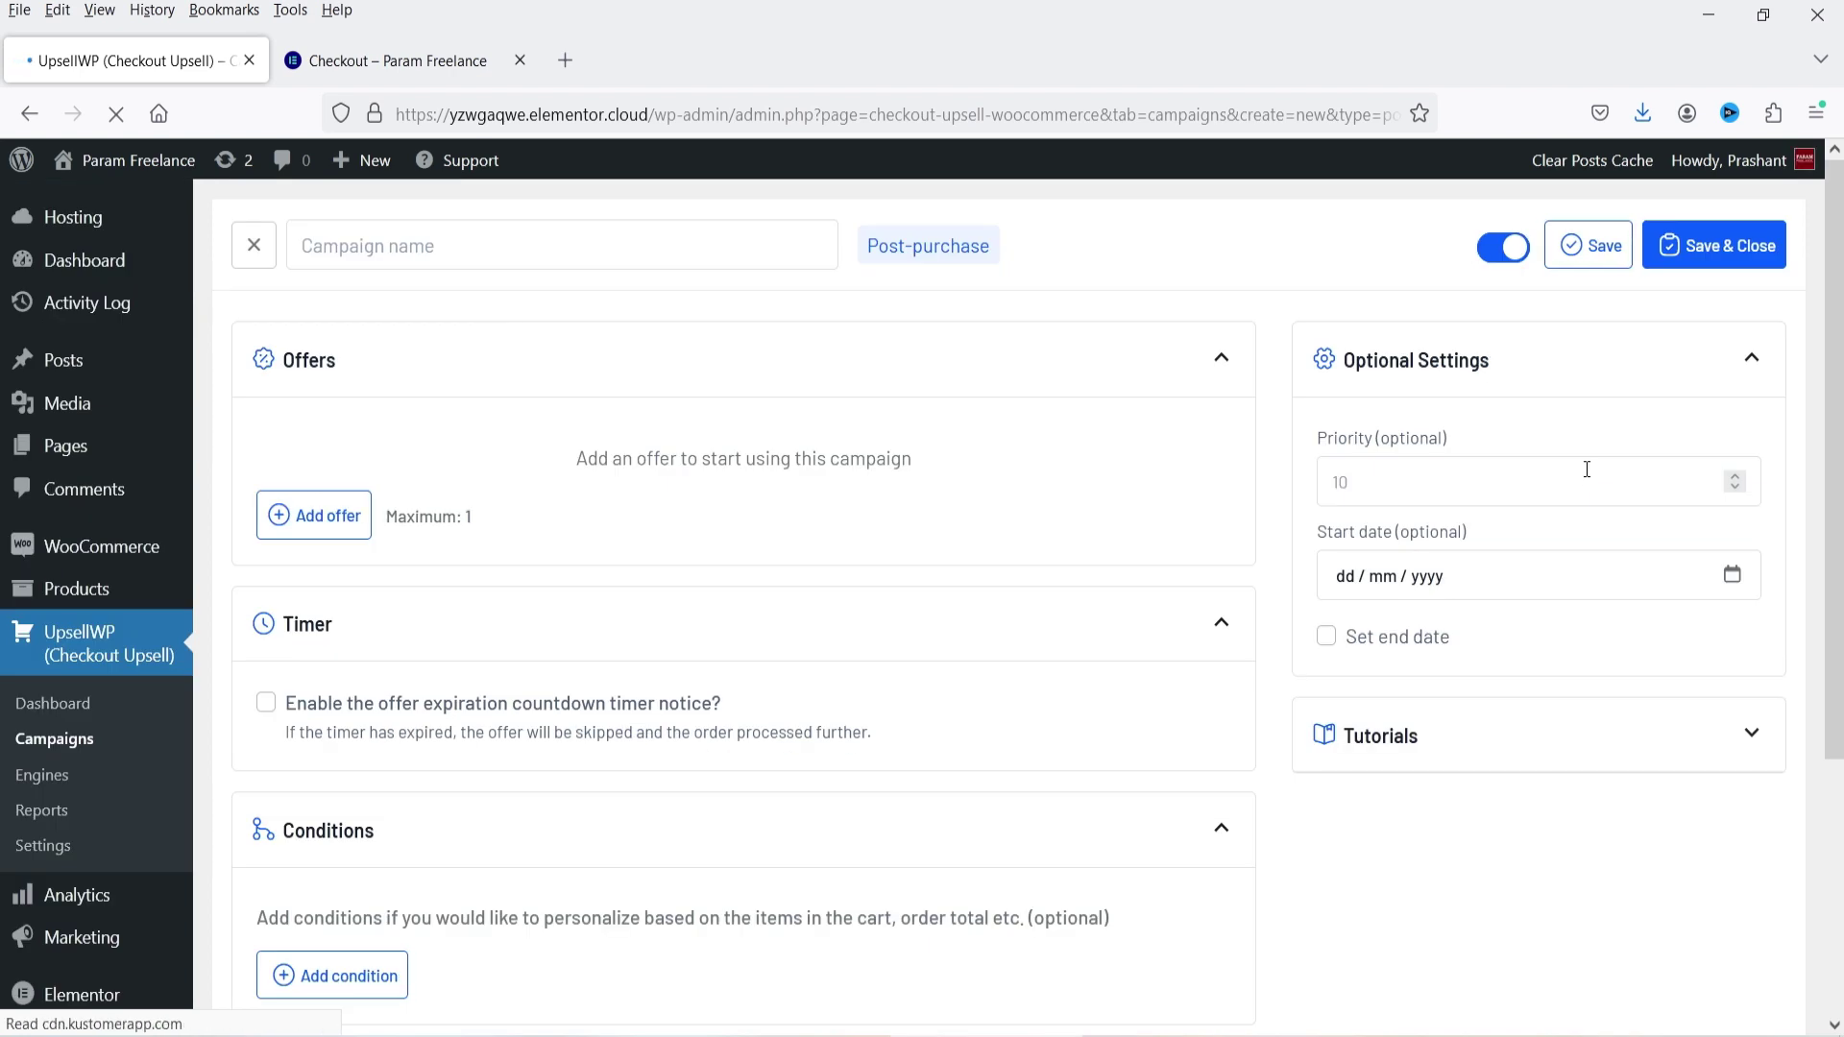
pyautogui.click(444, 242)
pyautogui.write('Post Purchase')
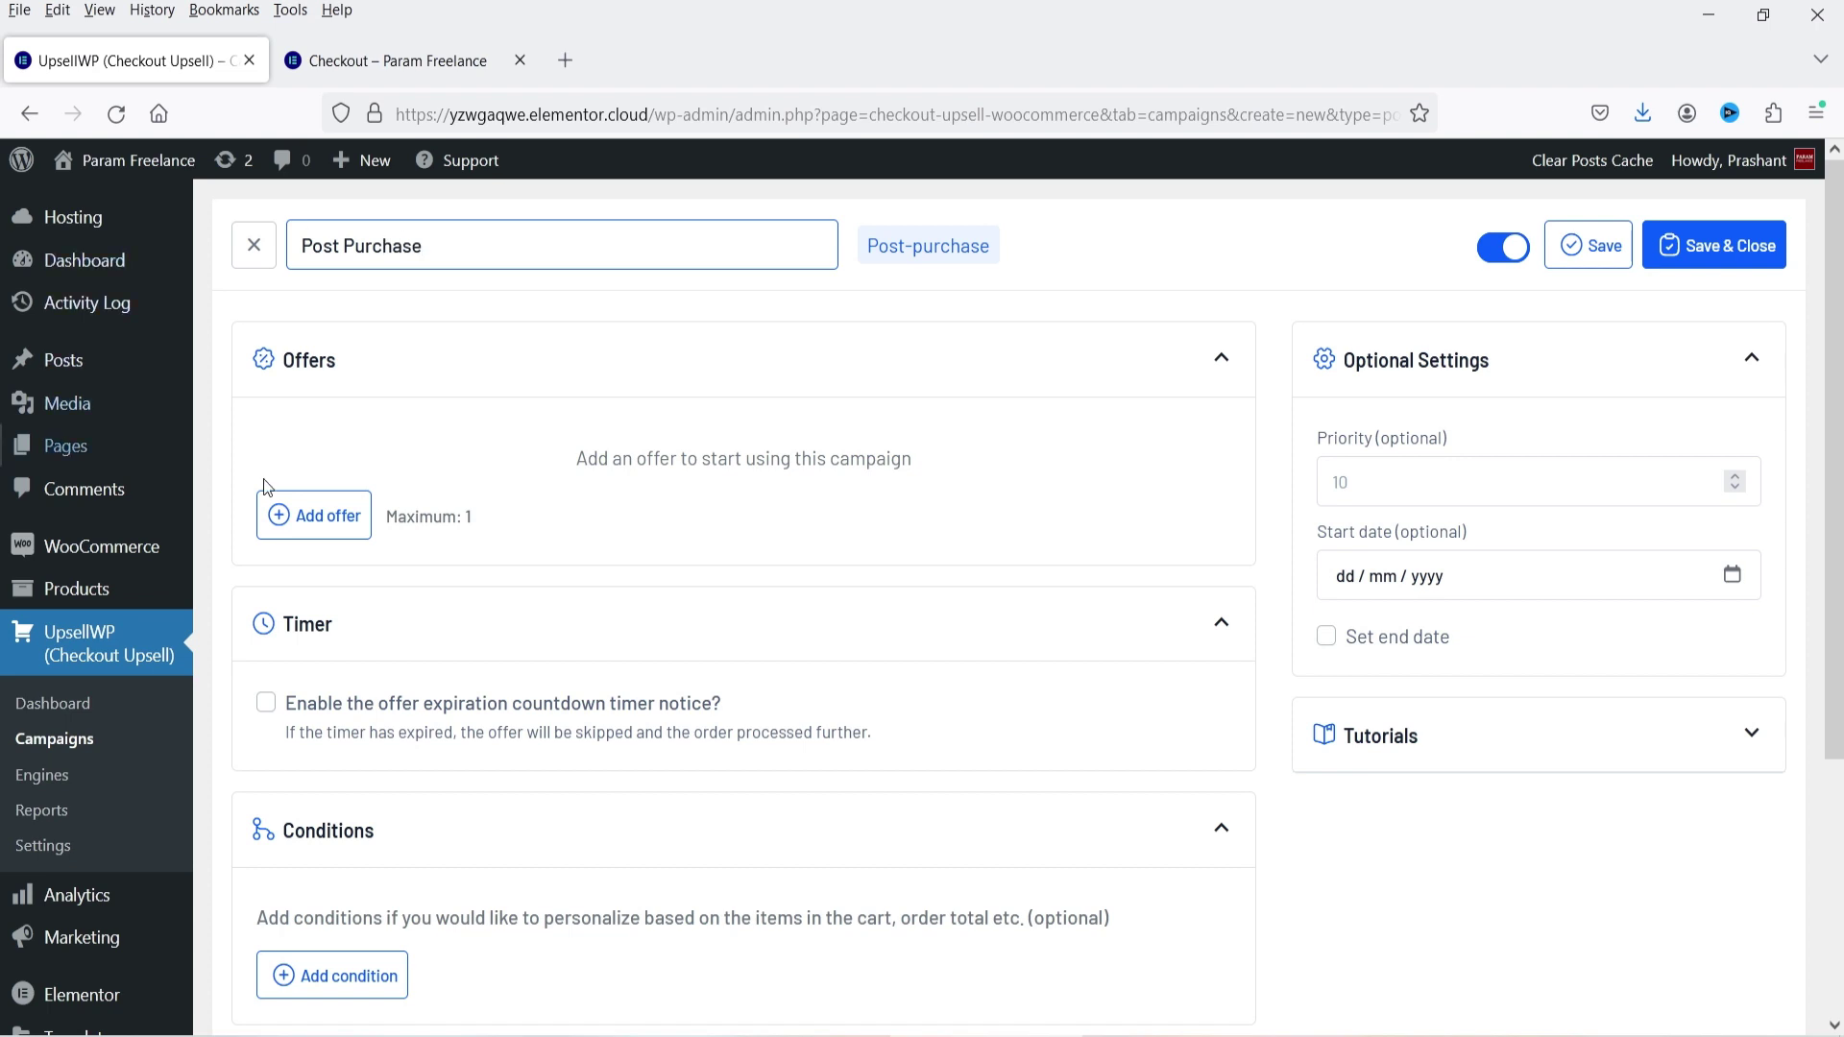
# Add an offer to the Post Purchase campaign with Custom Gemstone Ring as the offer product
pyautogui.click(314, 516)
pyautogui.click(589, 468)
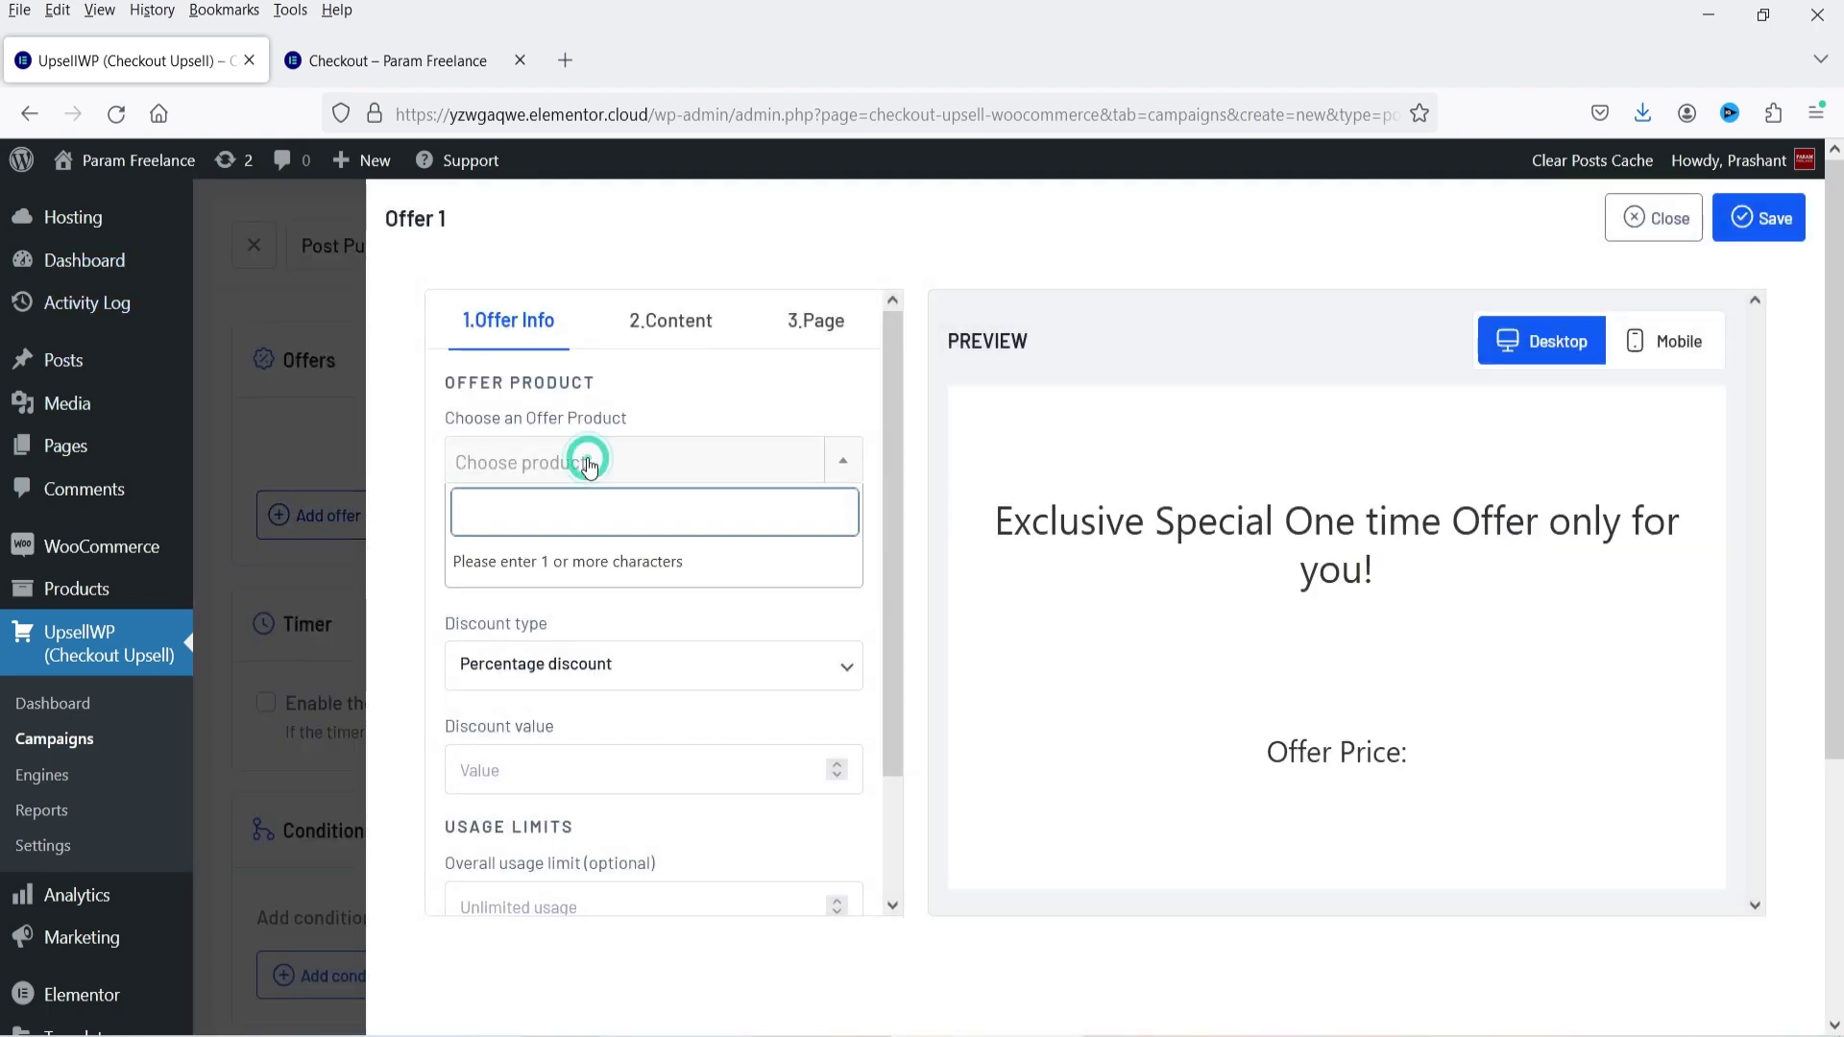
pyautogui.write('gem')
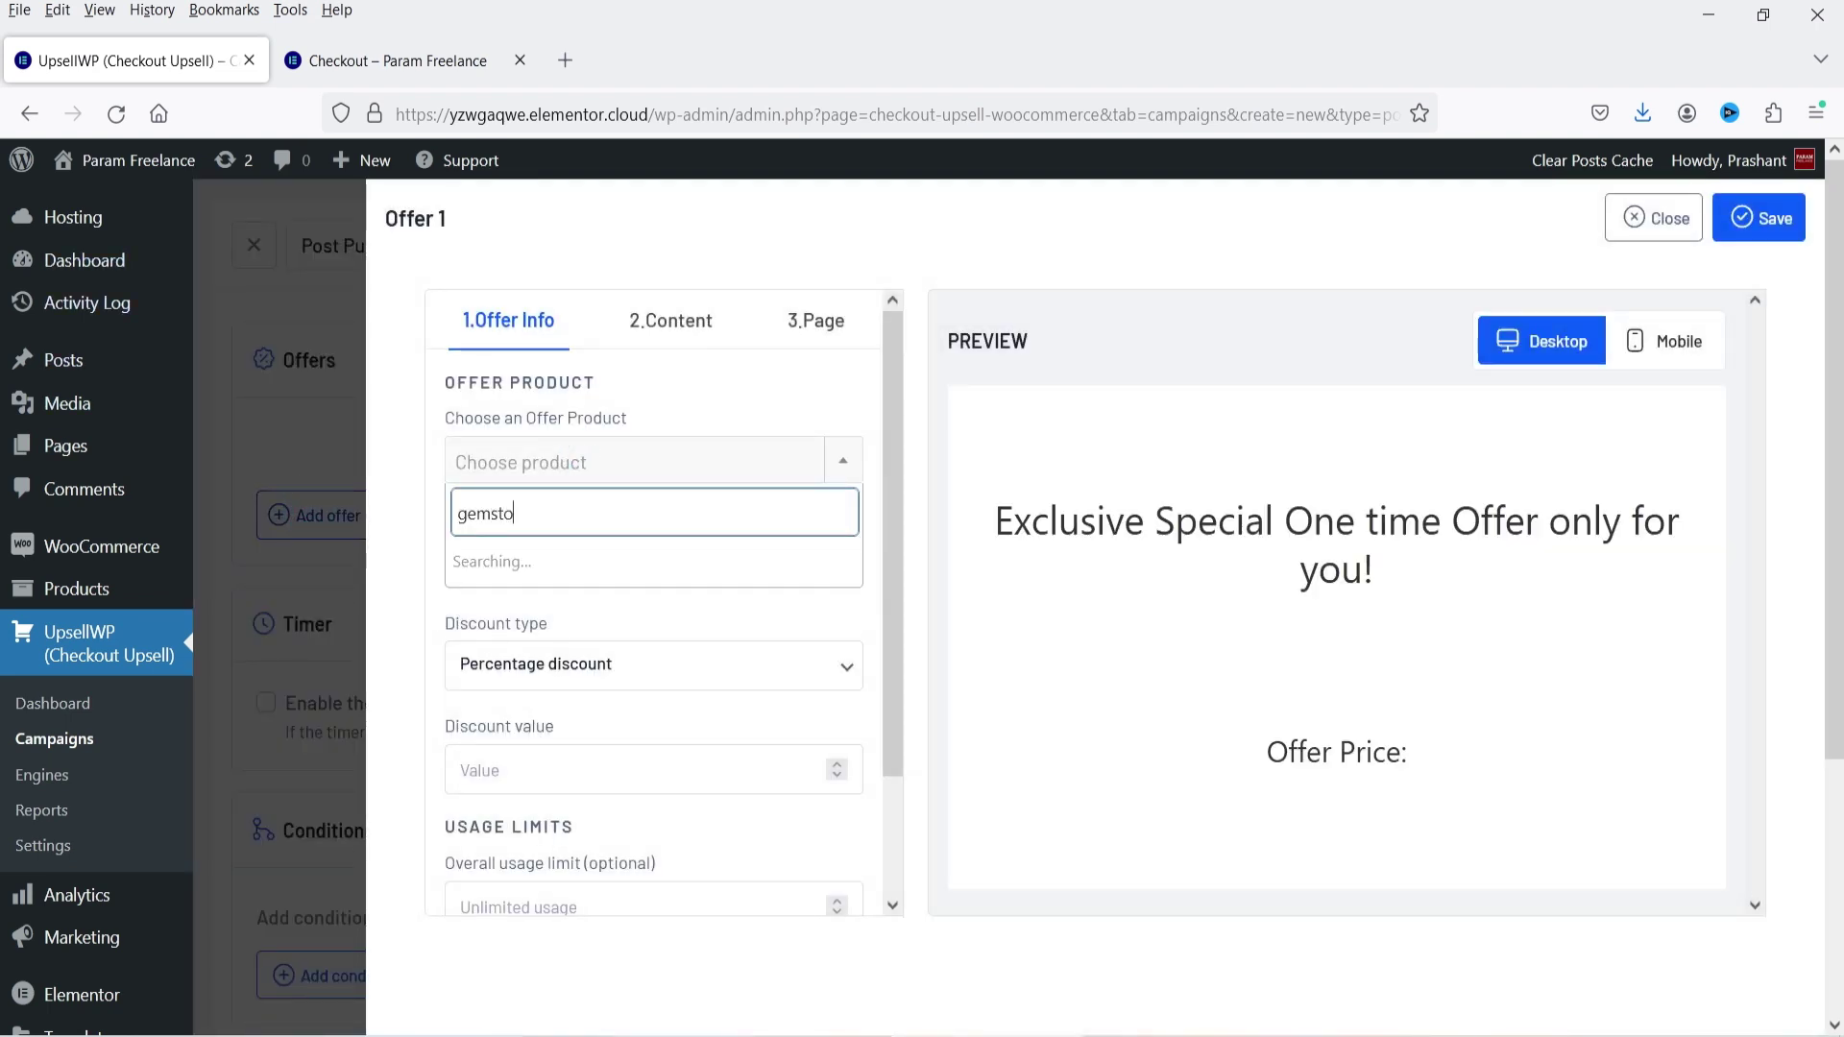
pyautogui.write('sto')
pyautogui.click(573, 555)
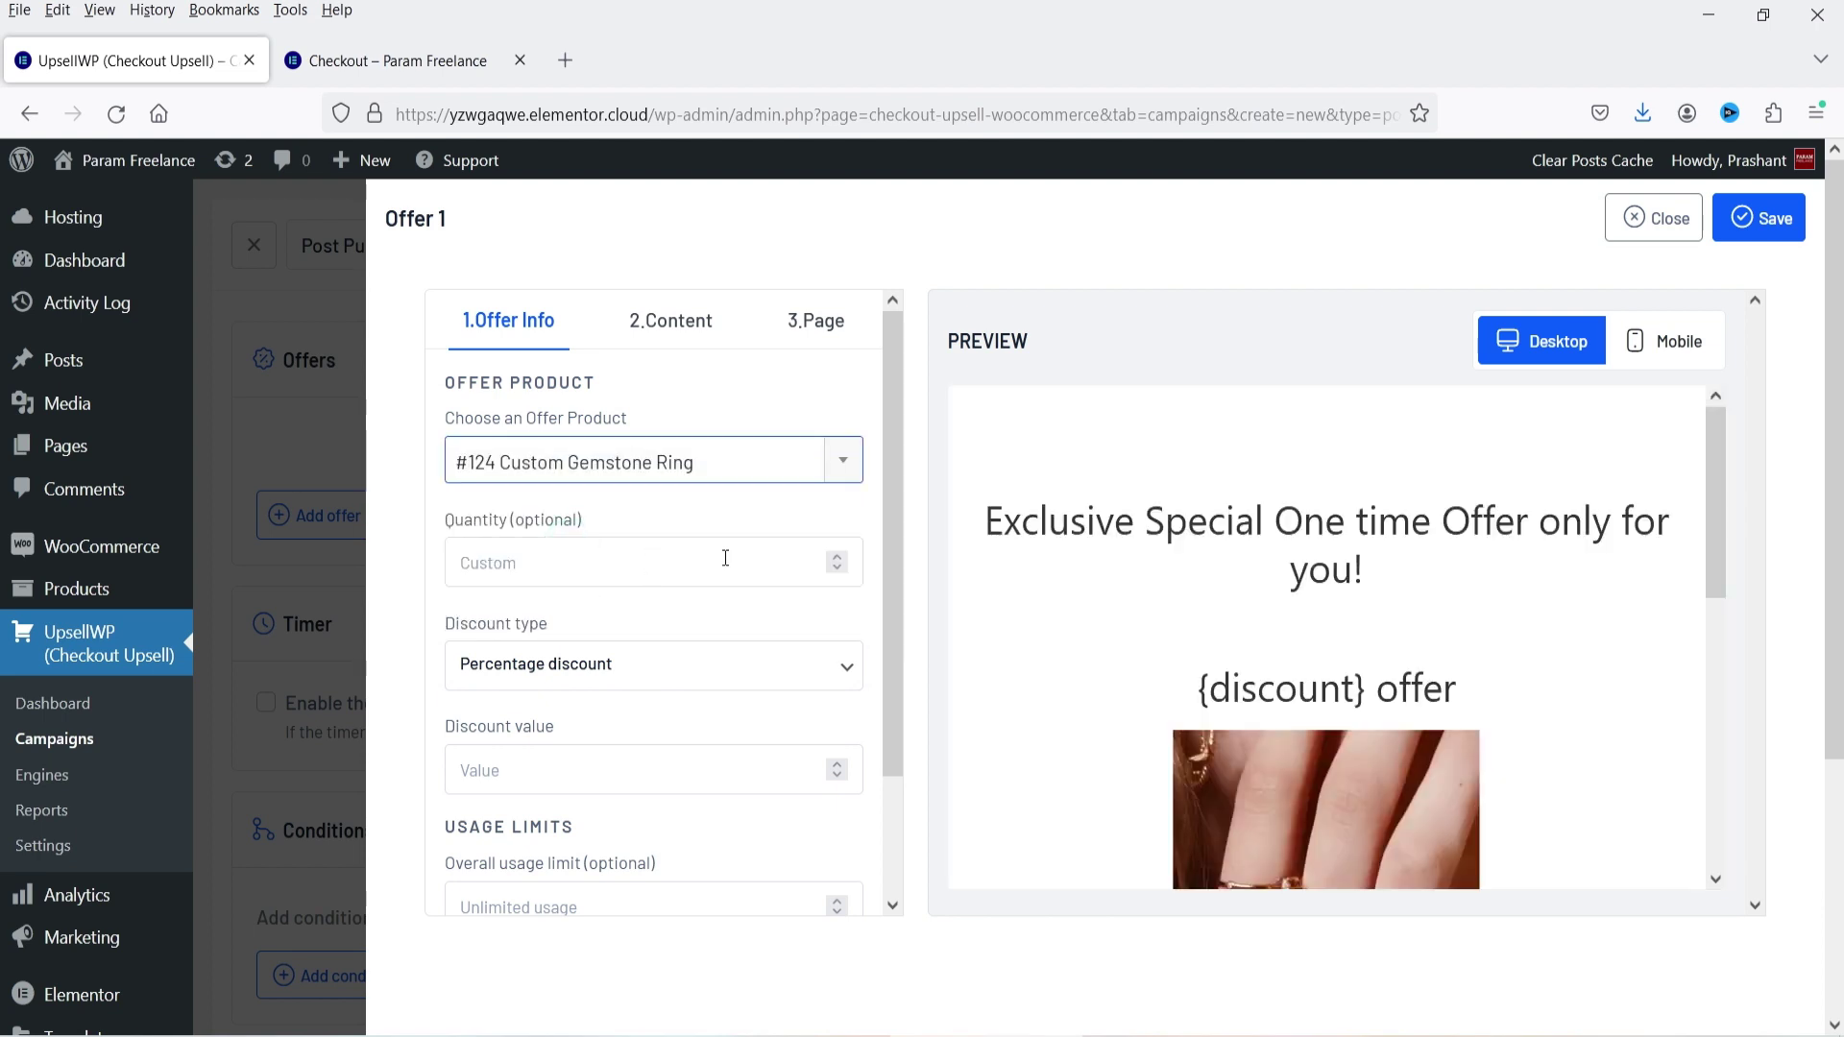
# Set the offer's quantity to 1, its percentage discount to 50 and its usage limit per customer to 1
pyautogui.click(843, 562)
pyautogui.click(841, 558)
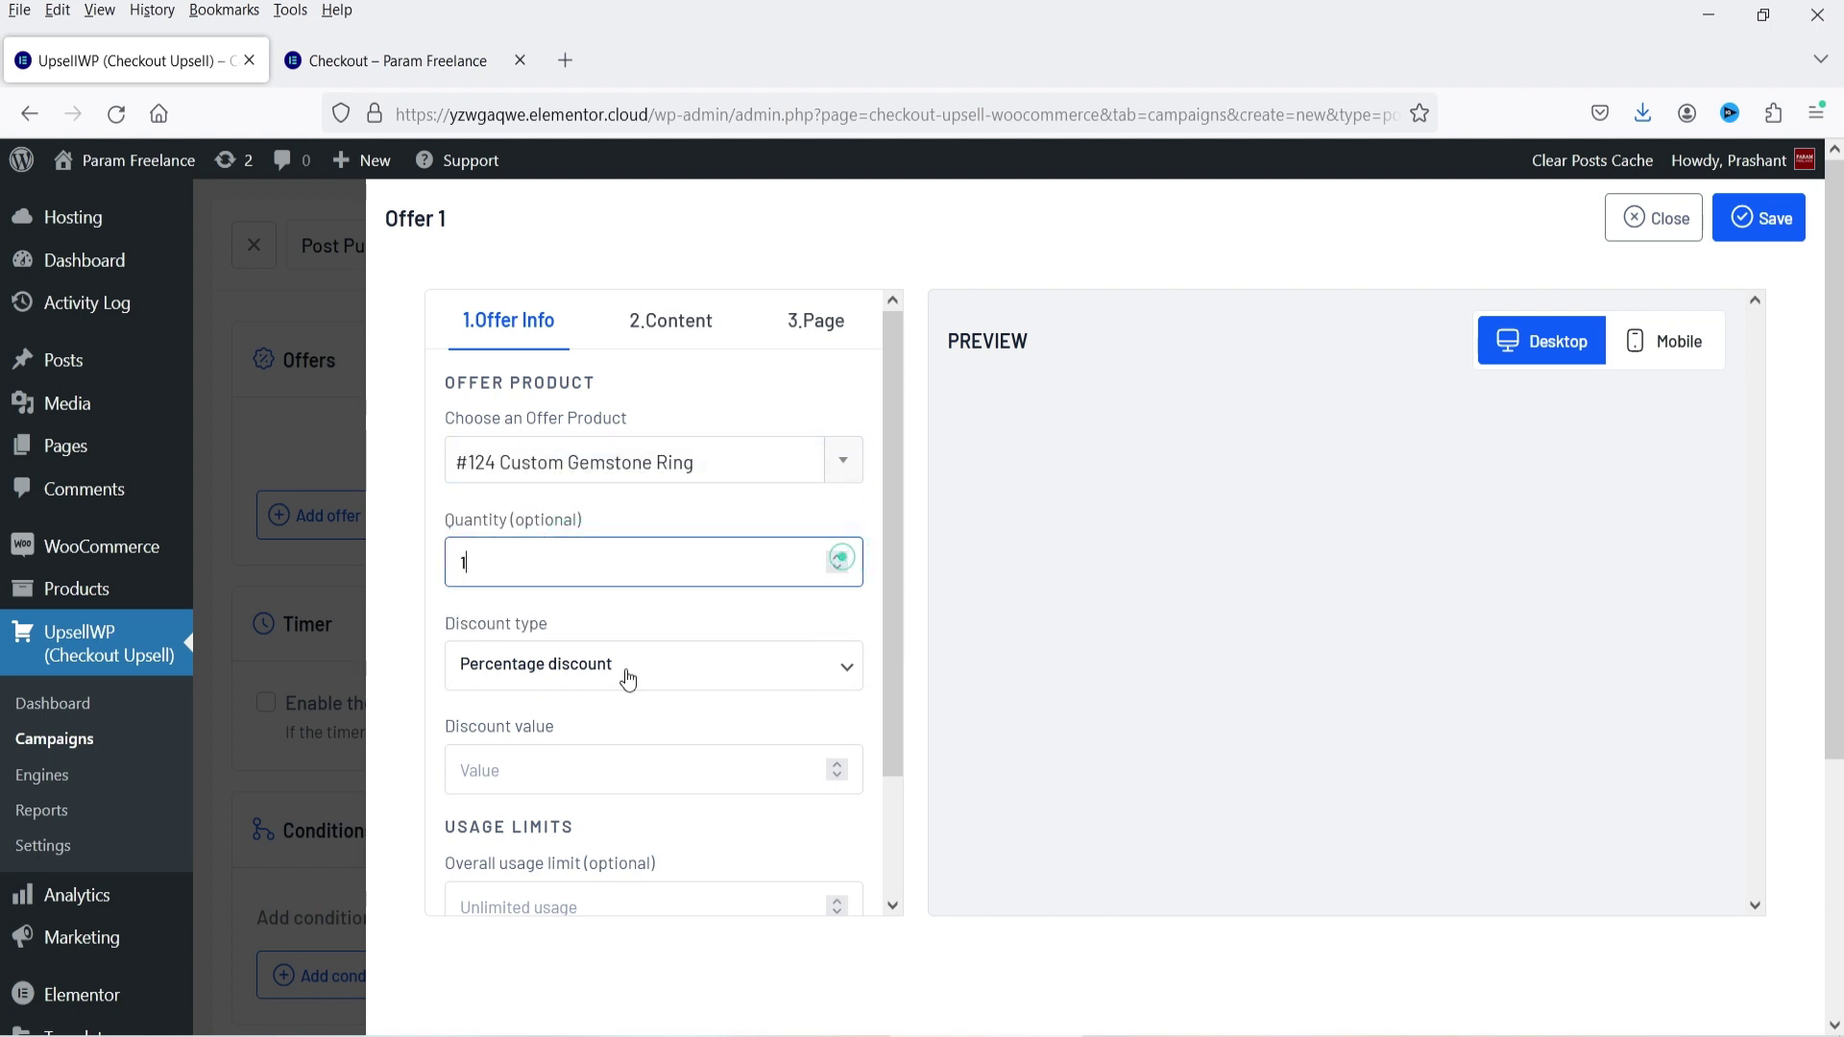
pyautogui.click(524, 766)
pyautogui.write('50')
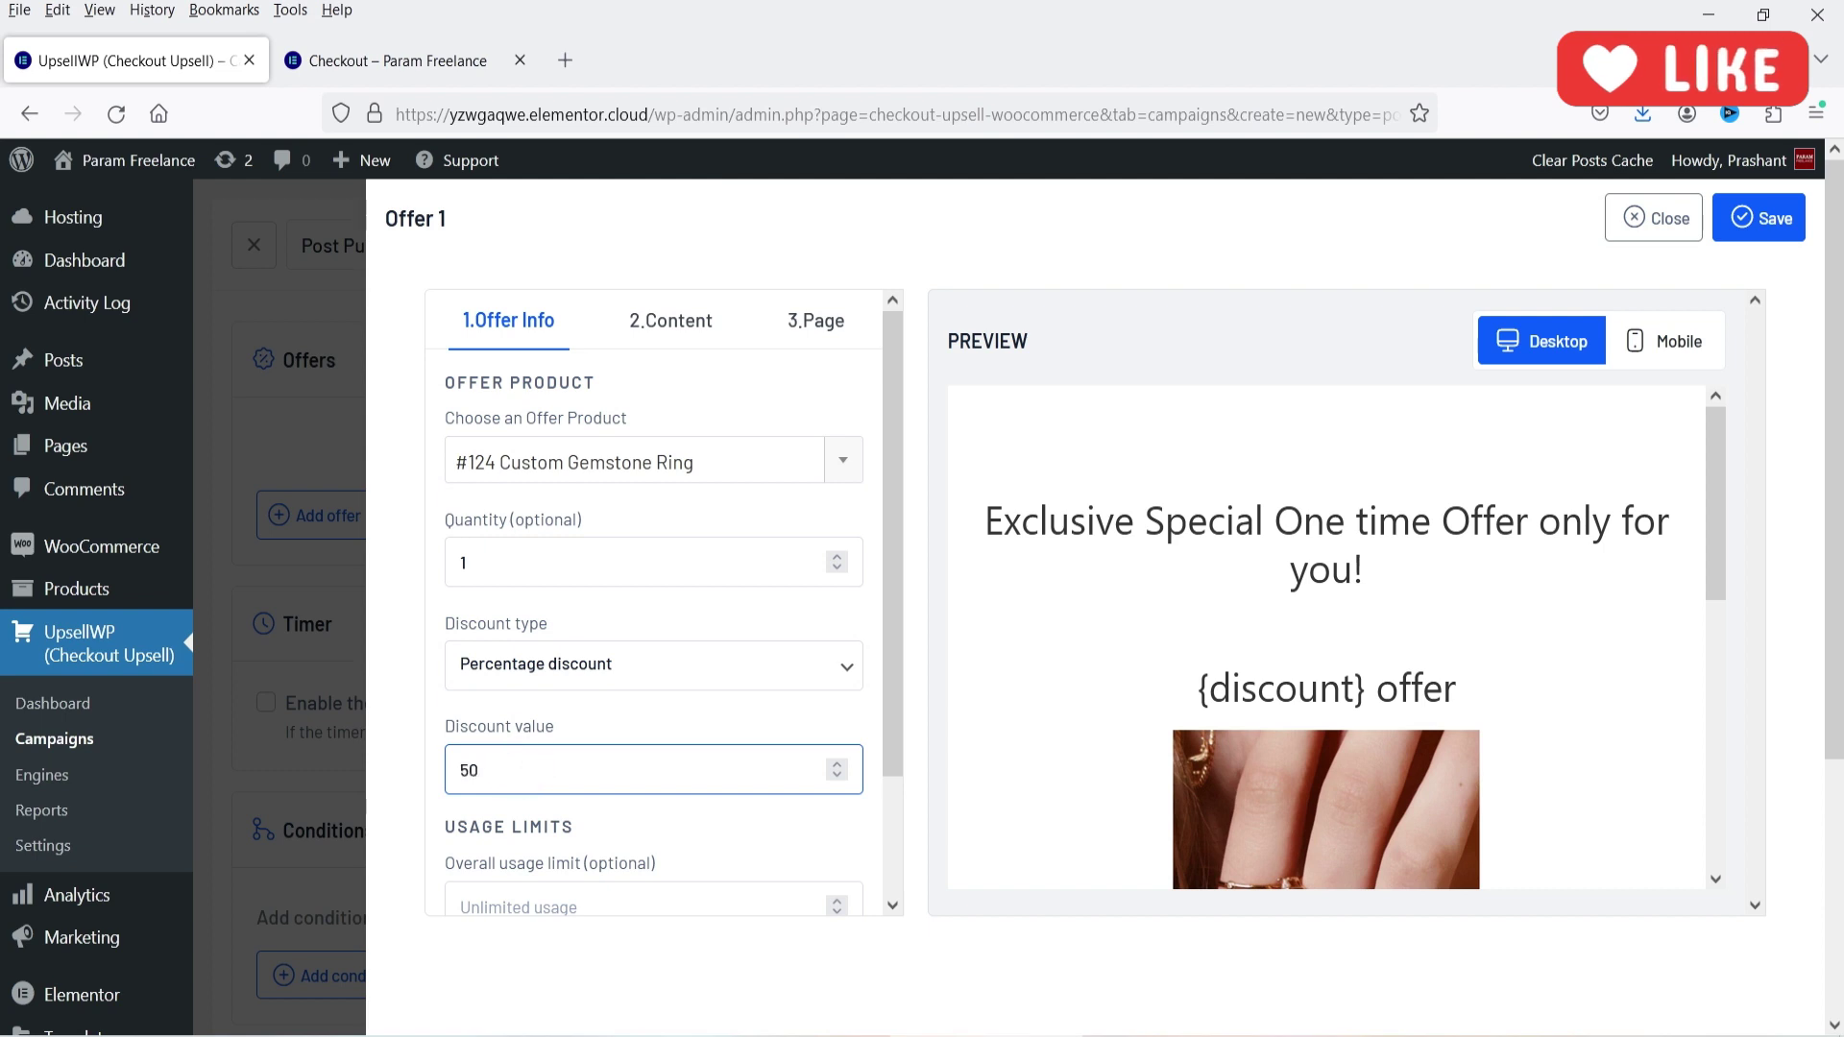
pyautogui.scroll(-1, 557, 764)
pyautogui.scroll(1, 567, 768)
pyautogui.scroll(-2, 596, 860)
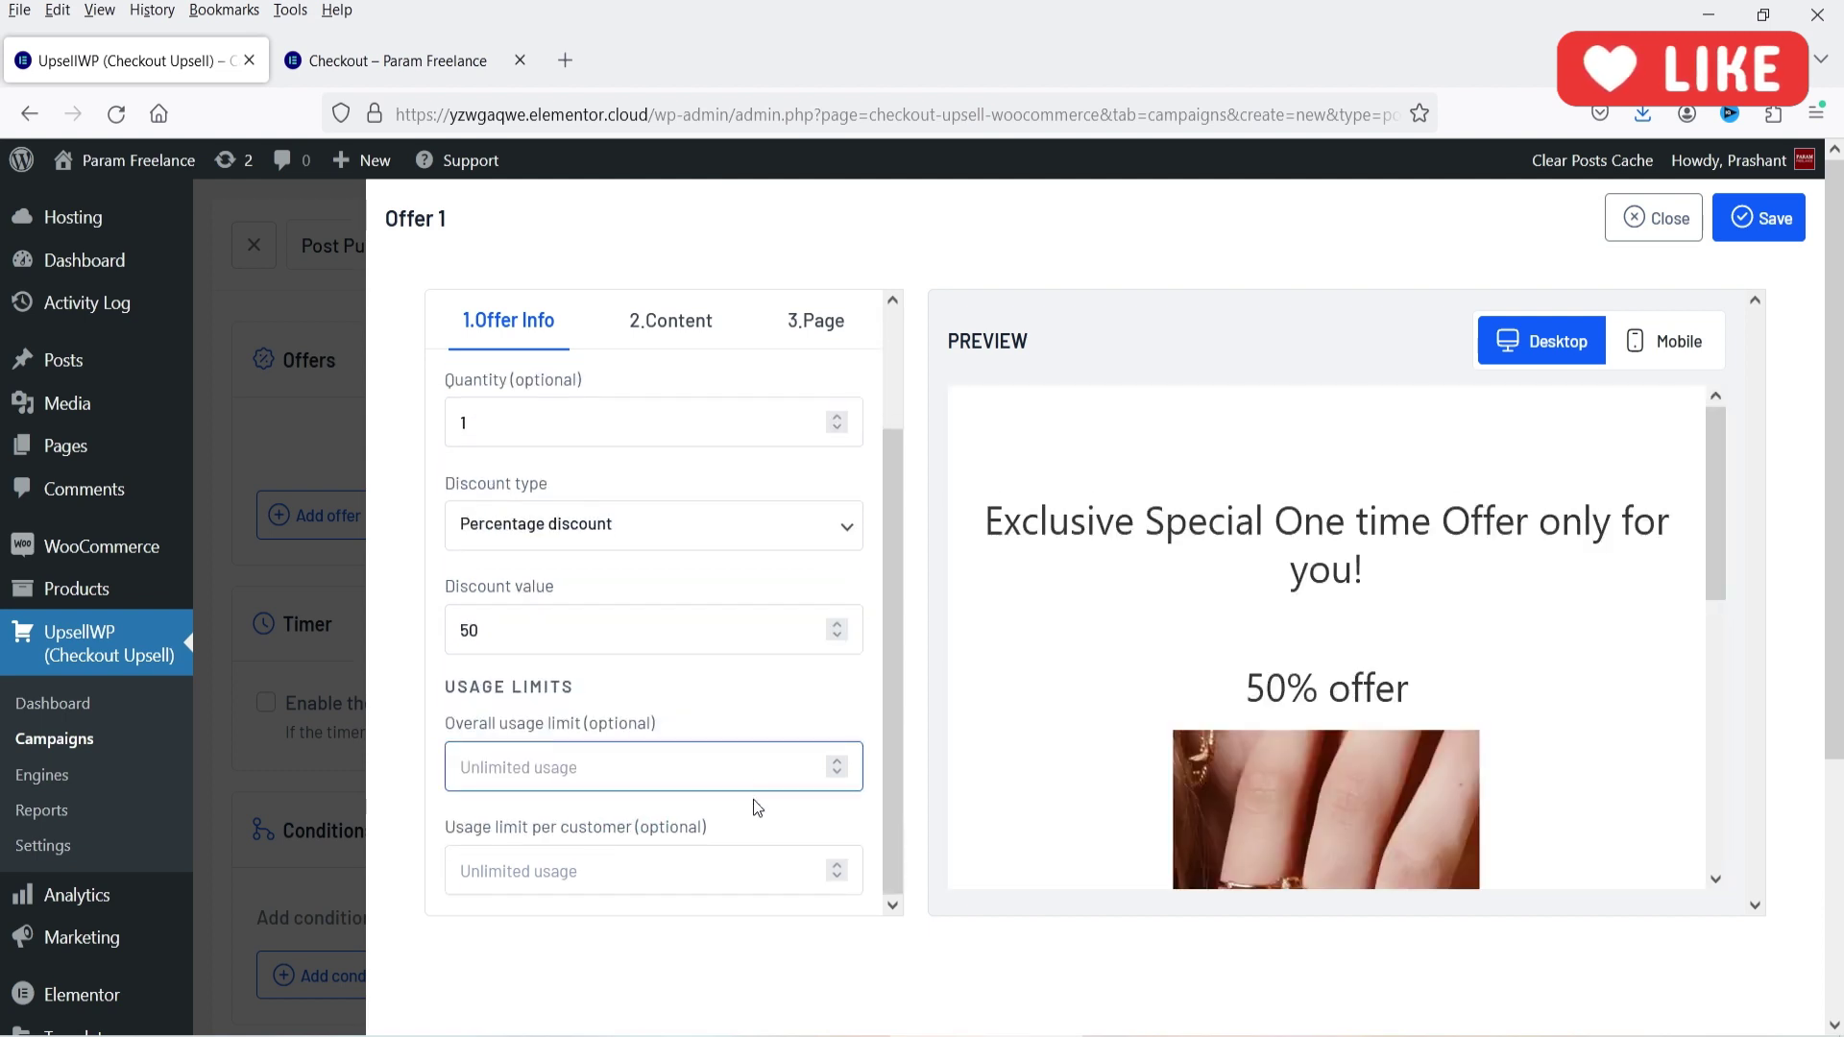
pyautogui.click(567, 873)
pyautogui.write('1')
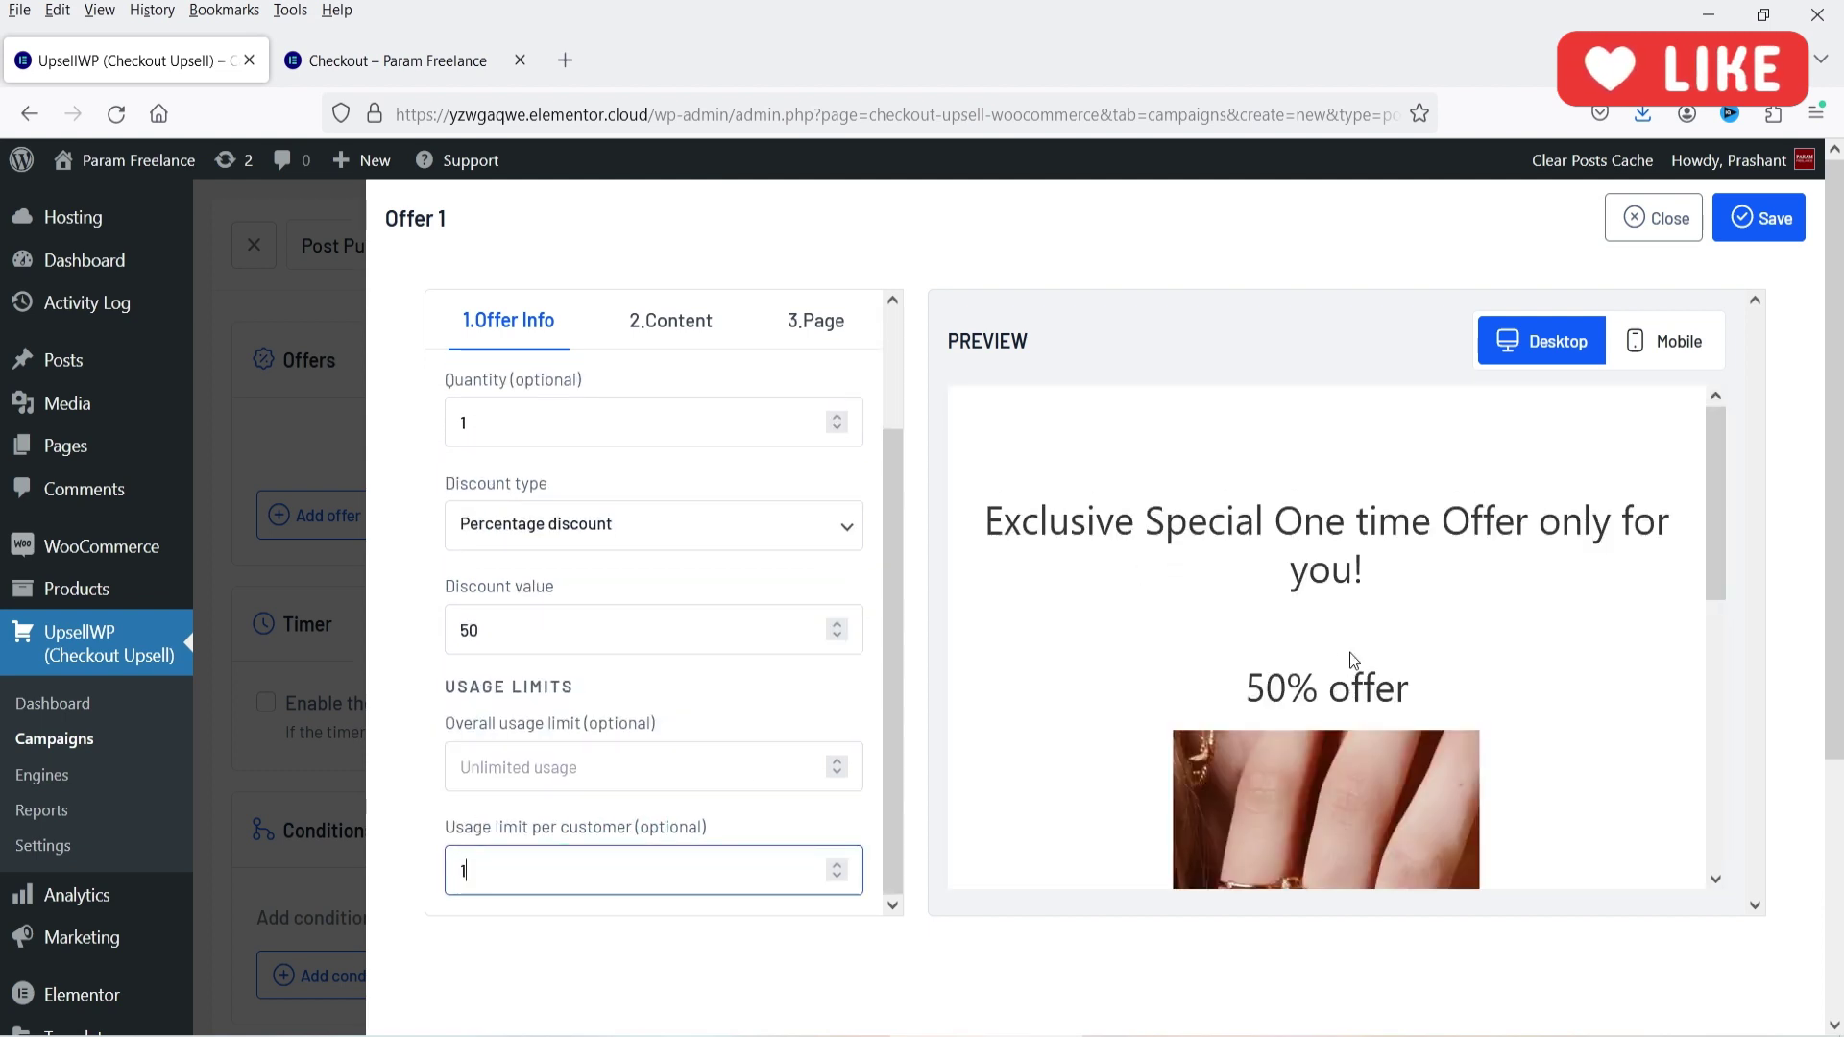
# Review the offer's content texts and desktop preview, and save the offer
pyautogui.click(649, 322)
pyautogui.scroll(-10, 1457, 578)
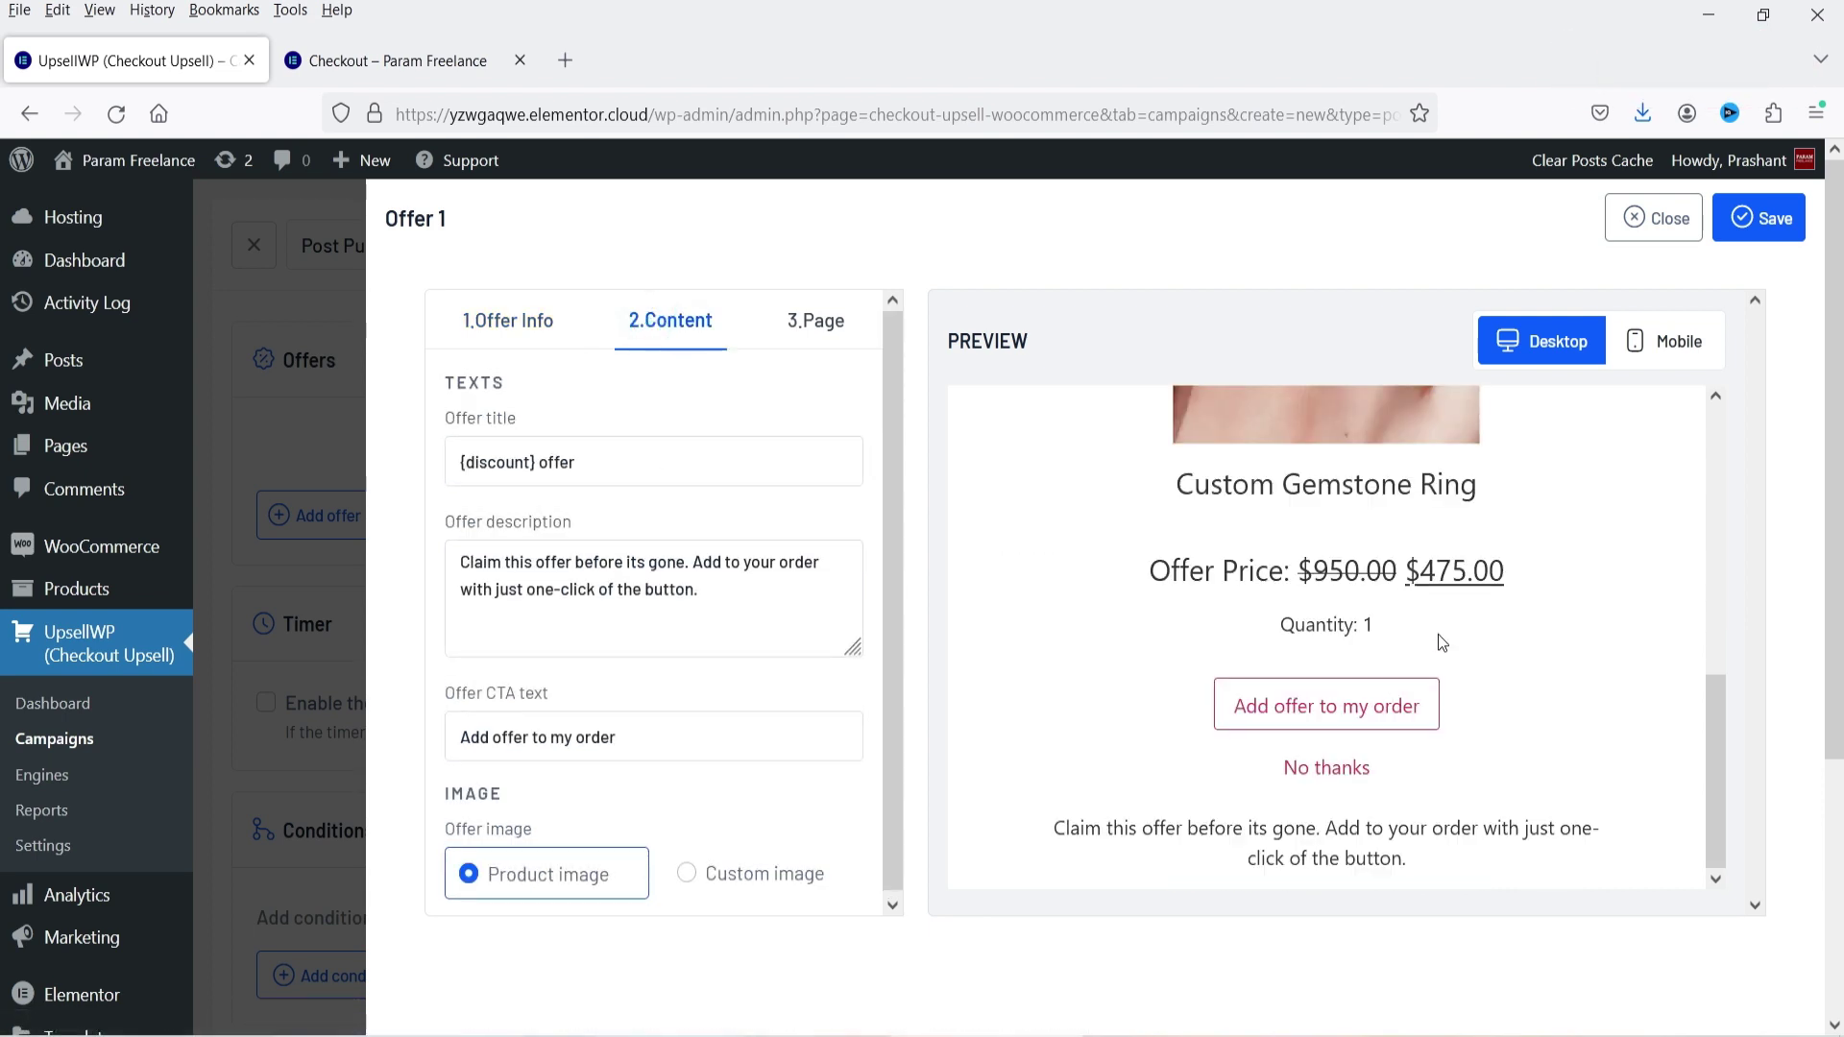
pyautogui.scroll(-3, 1345, 538)
pyautogui.scroll(1, 1299, 580)
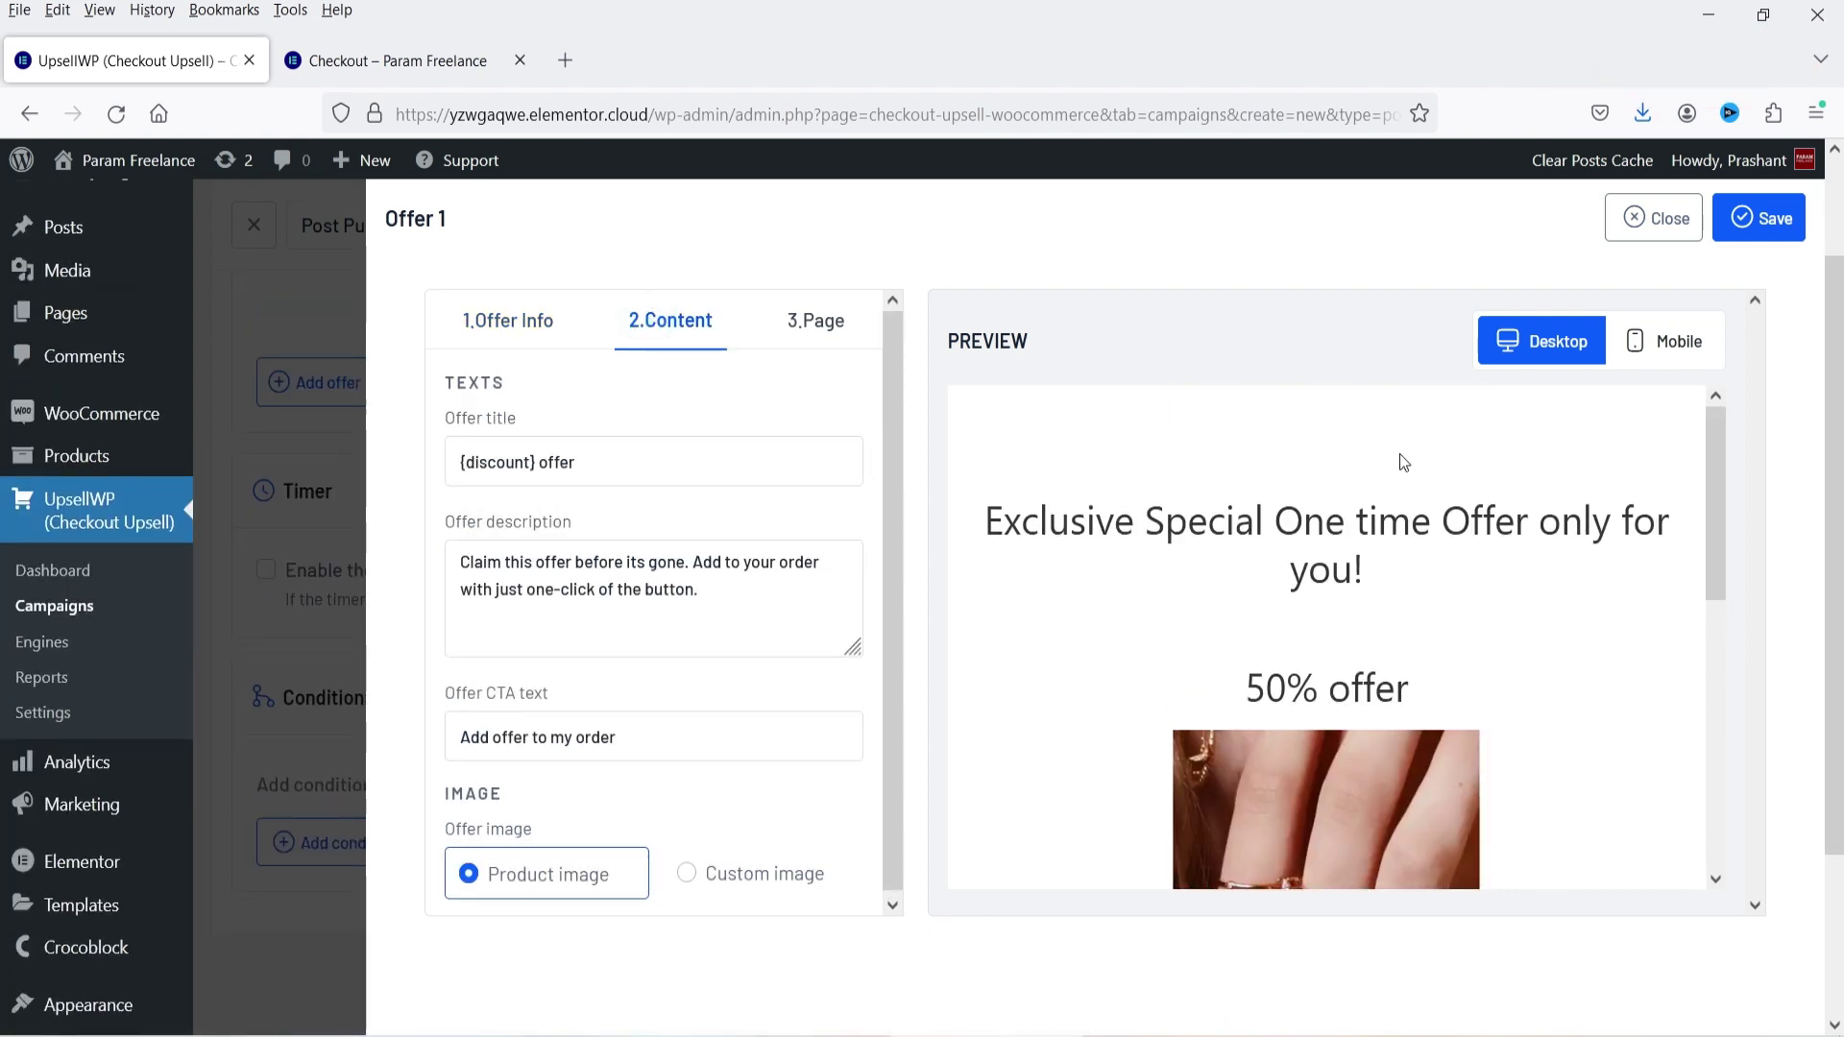
pyautogui.click(1754, 218)
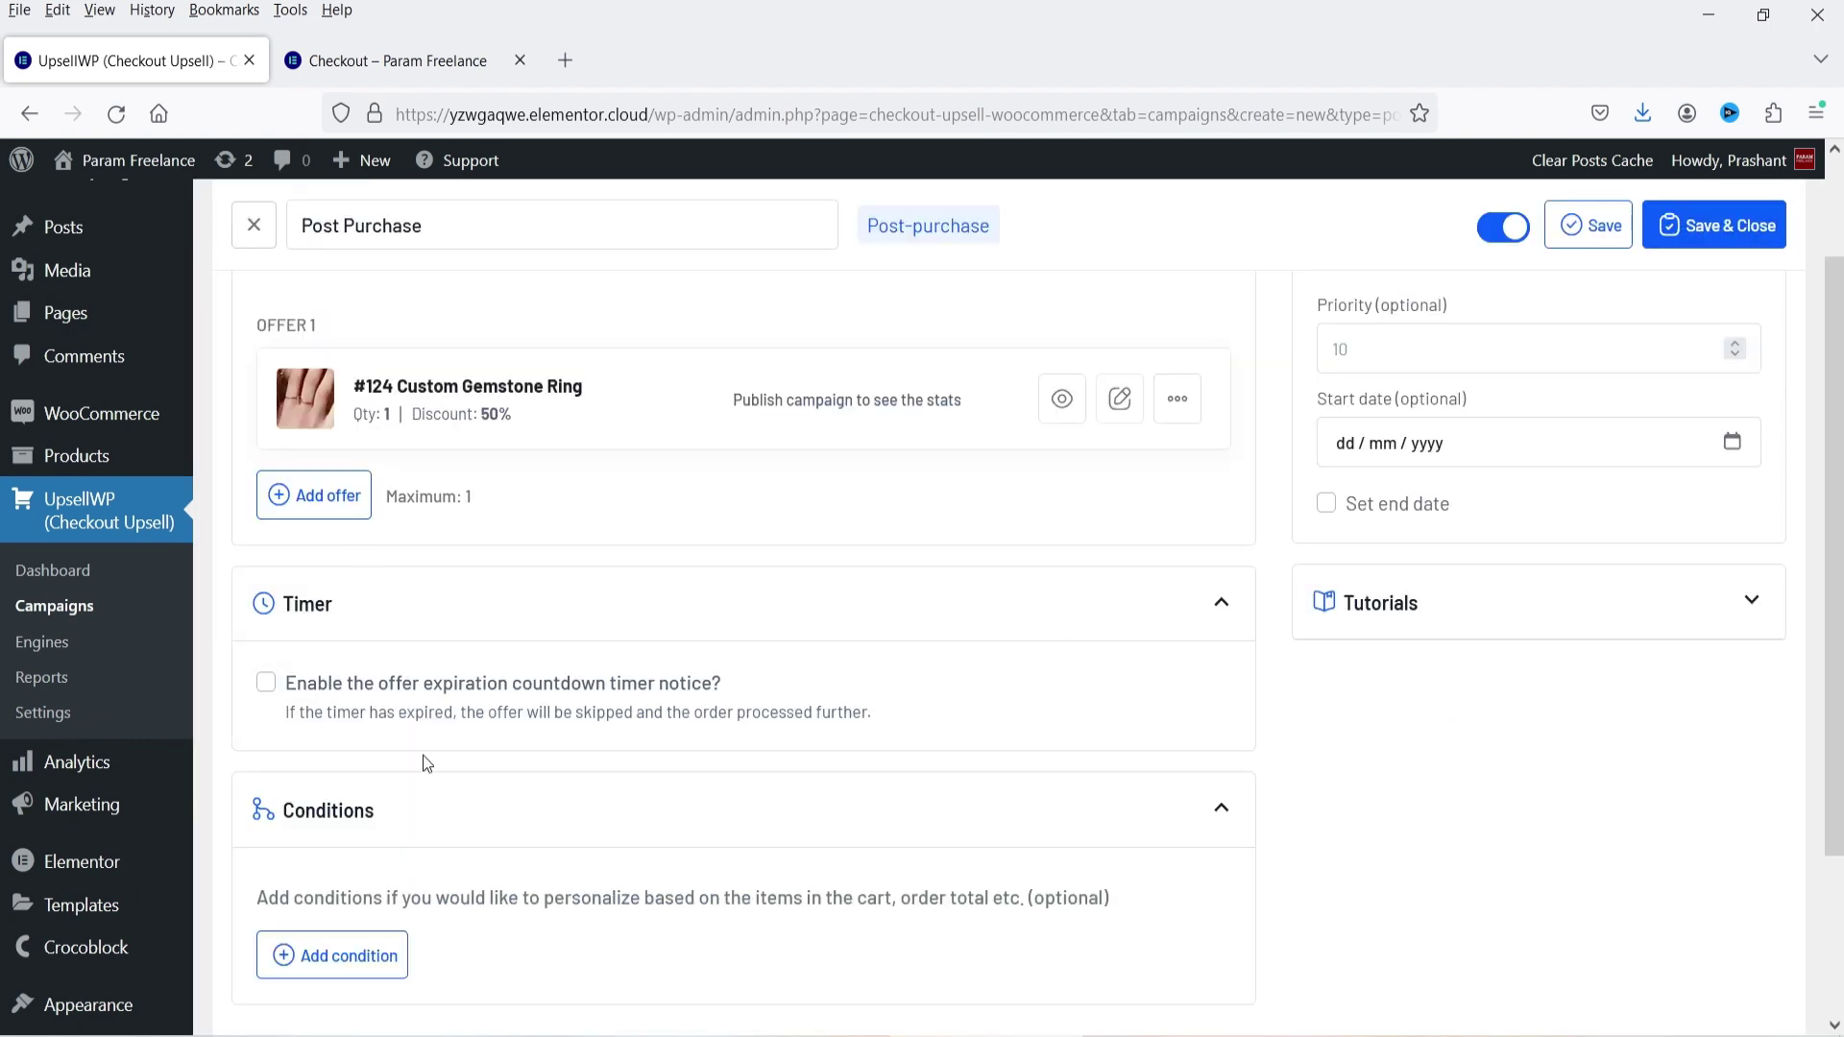
# Check the Post Purchase campaign's timer and condition options, and save and close the campaign
pyautogui.scroll(-3, 427, 761)
pyautogui.scroll(3, 1537, 673)
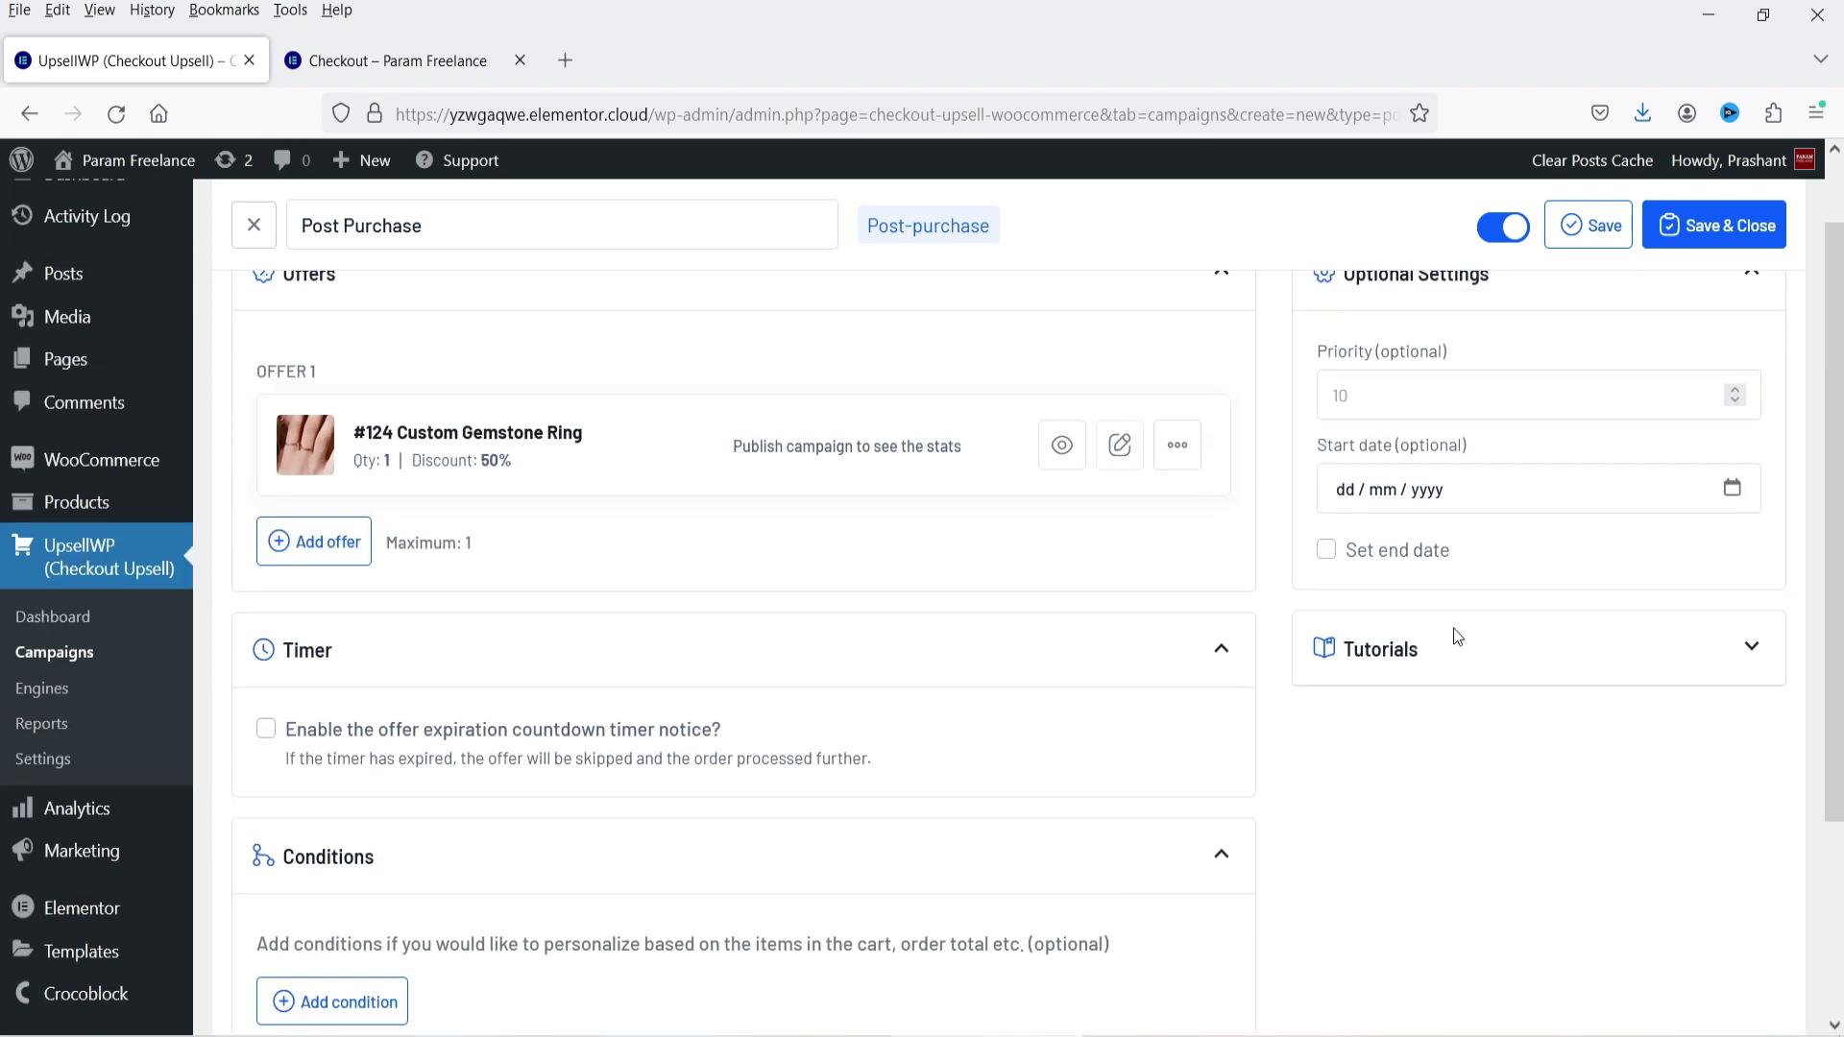
pyautogui.scroll(1, 1750, 307)
pyautogui.click(1720, 255)
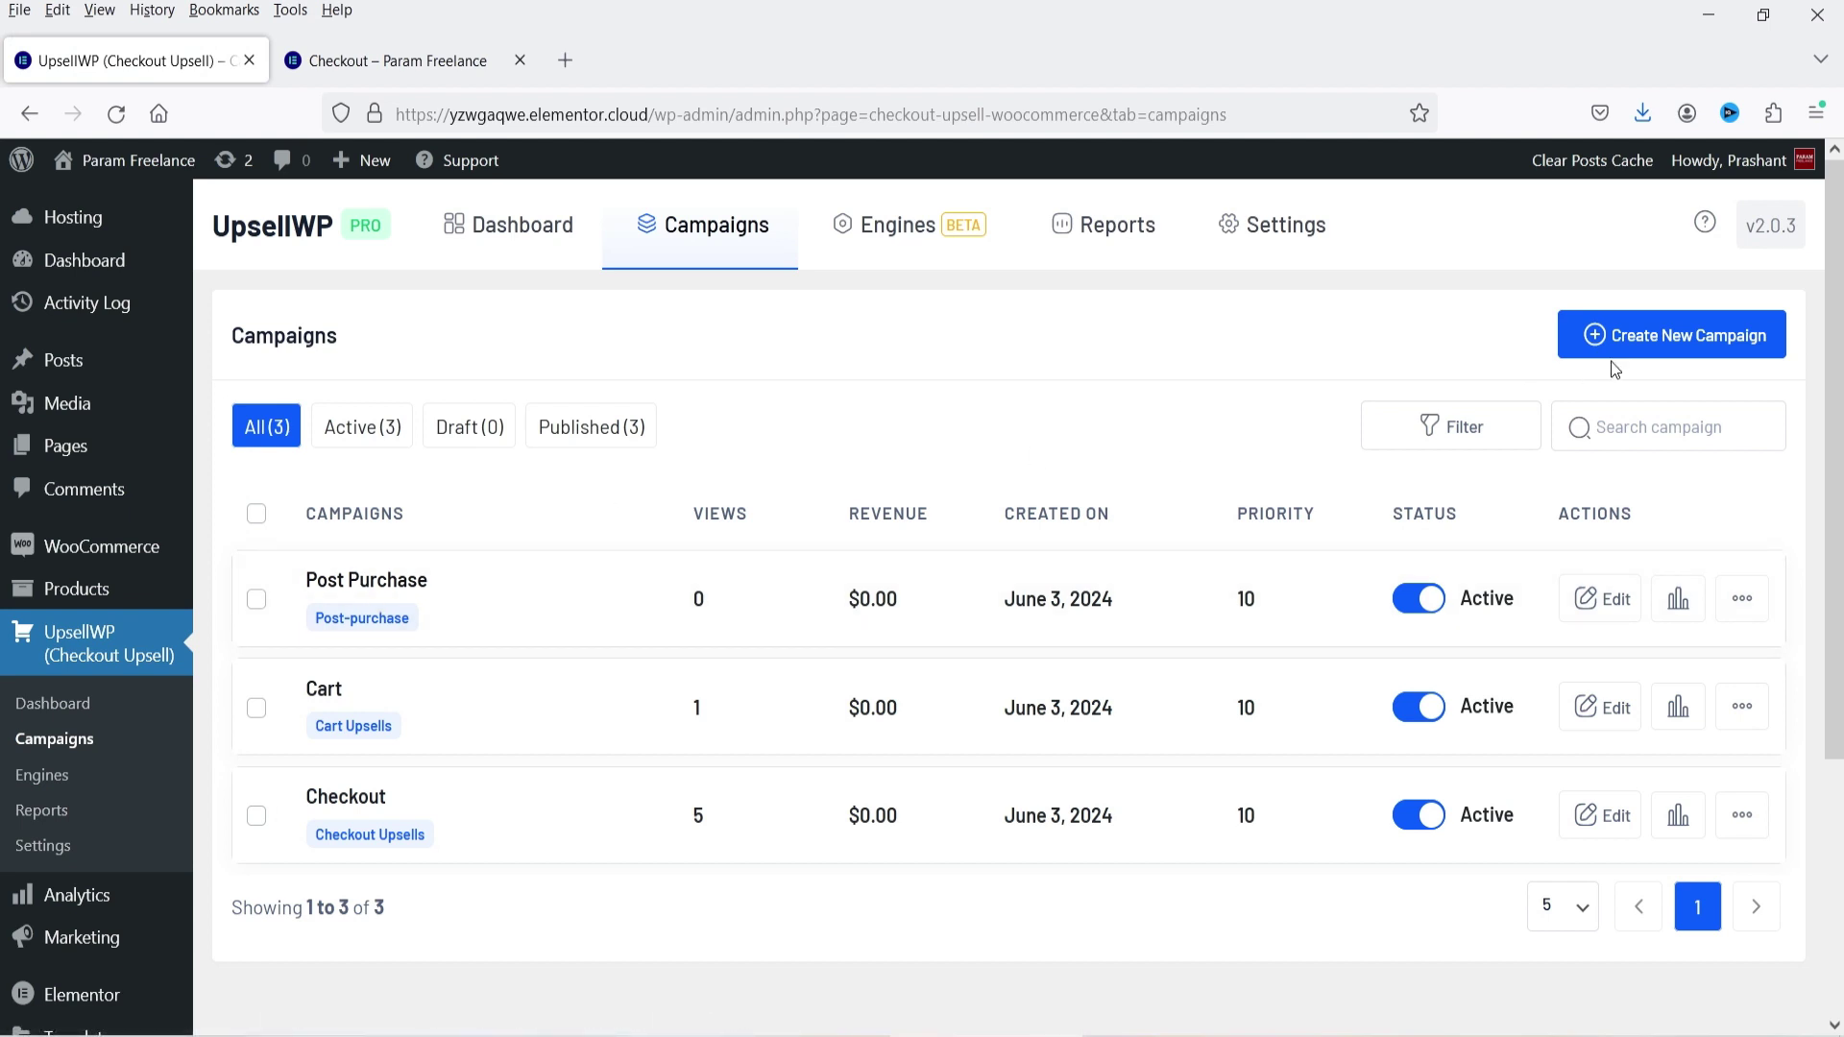
# Create a new Next Order Coupons campaign and name it coupon
pyautogui.click(1671, 334)
pyautogui.scroll(-5, 1161, 448)
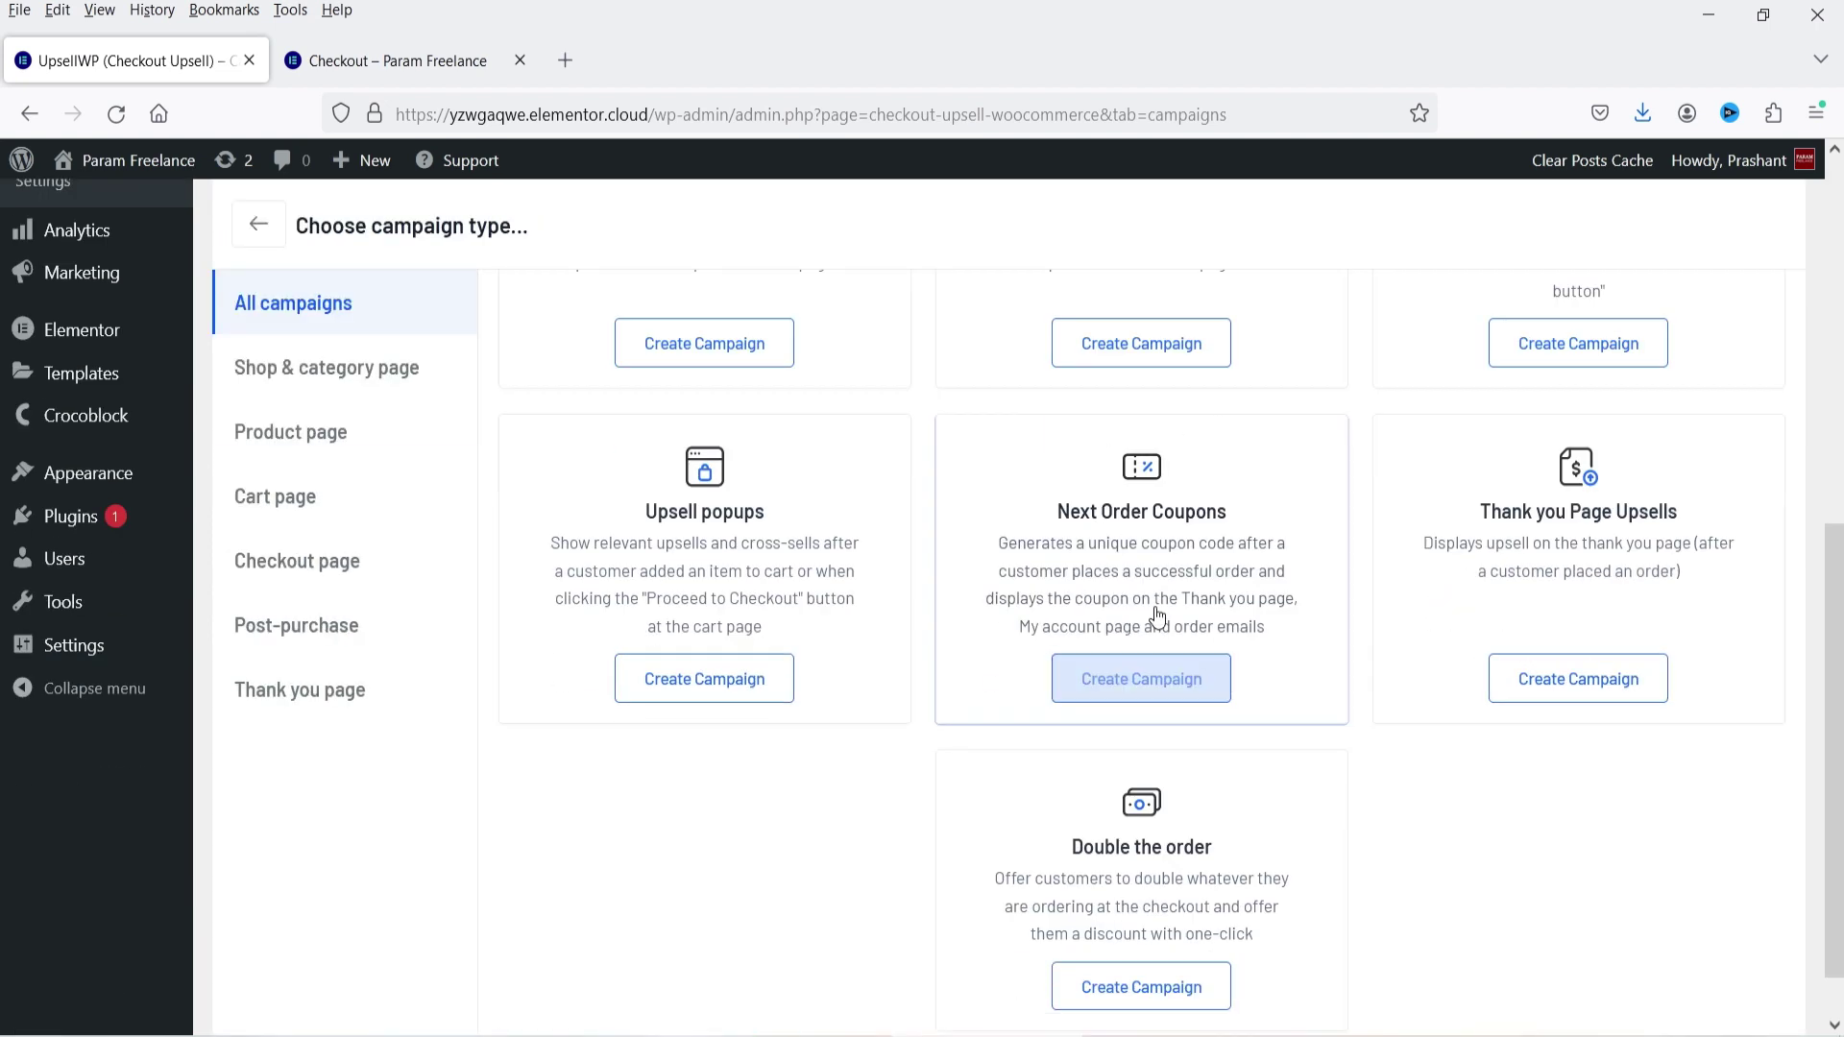
pyautogui.scroll(-2, 1114, 643)
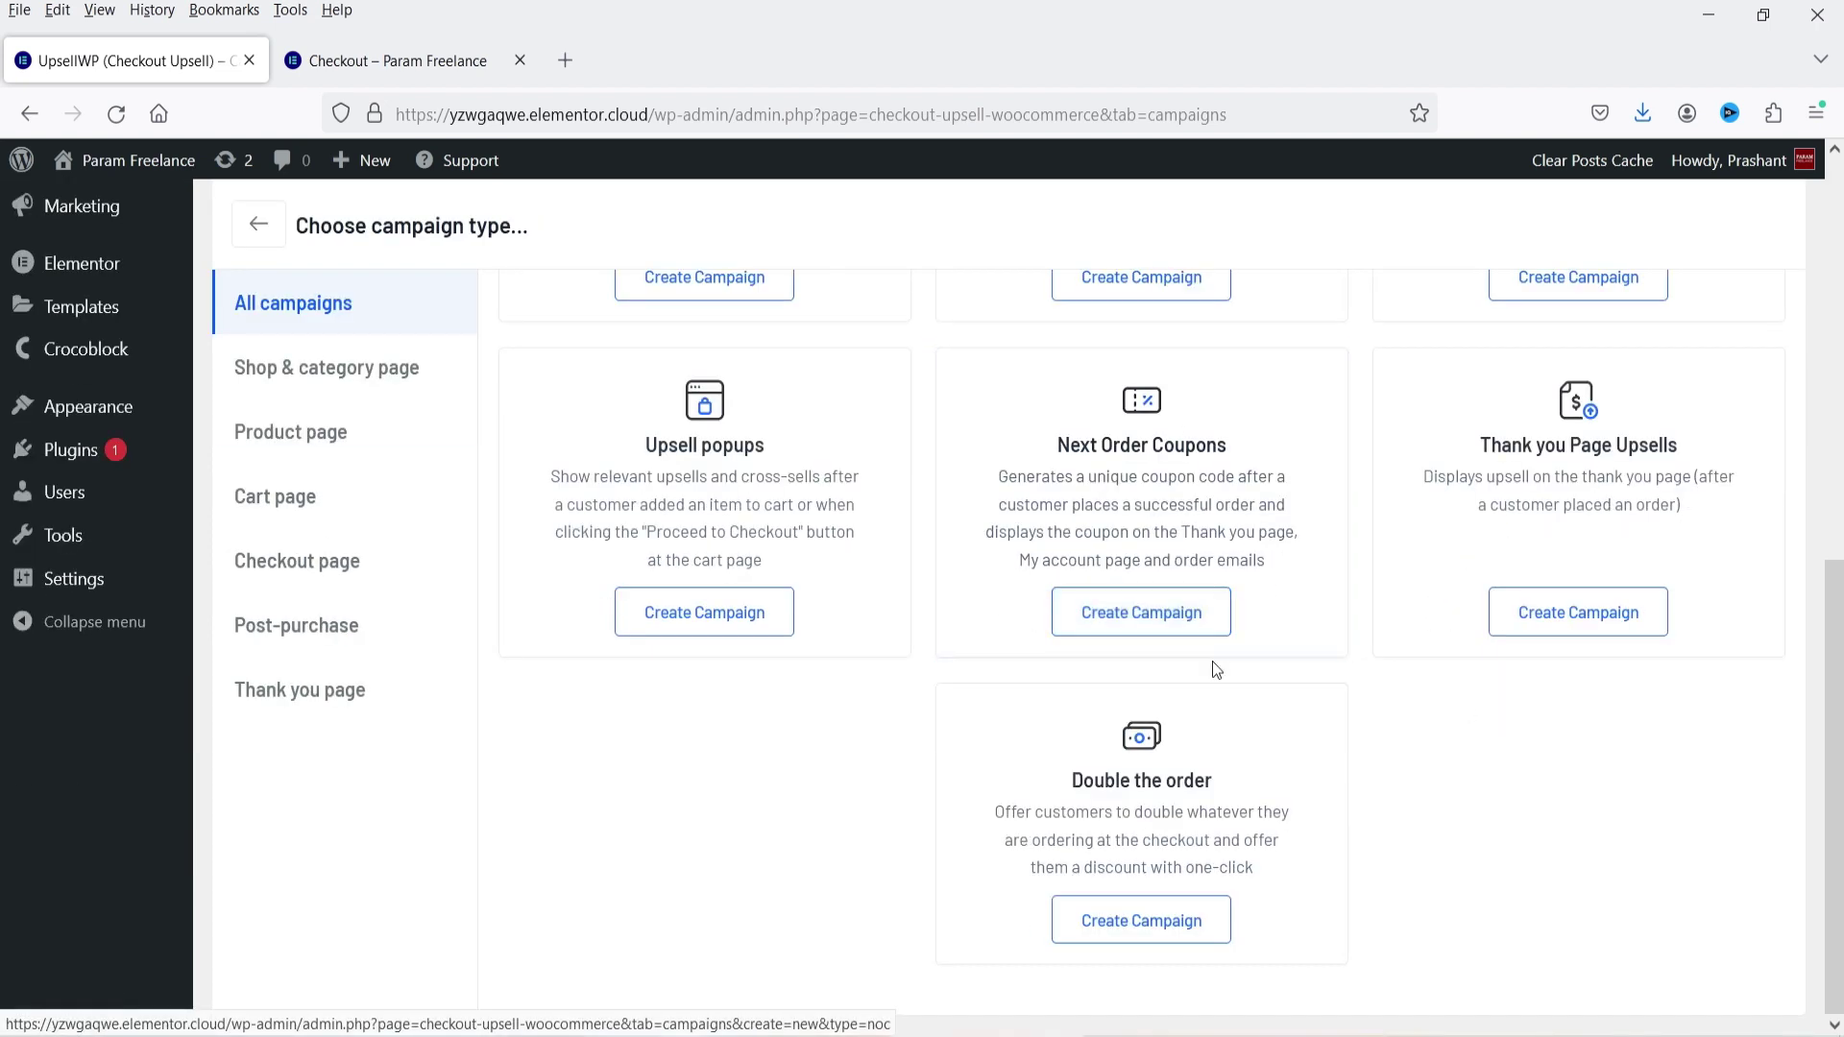
pyautogui.click(1153, 617)
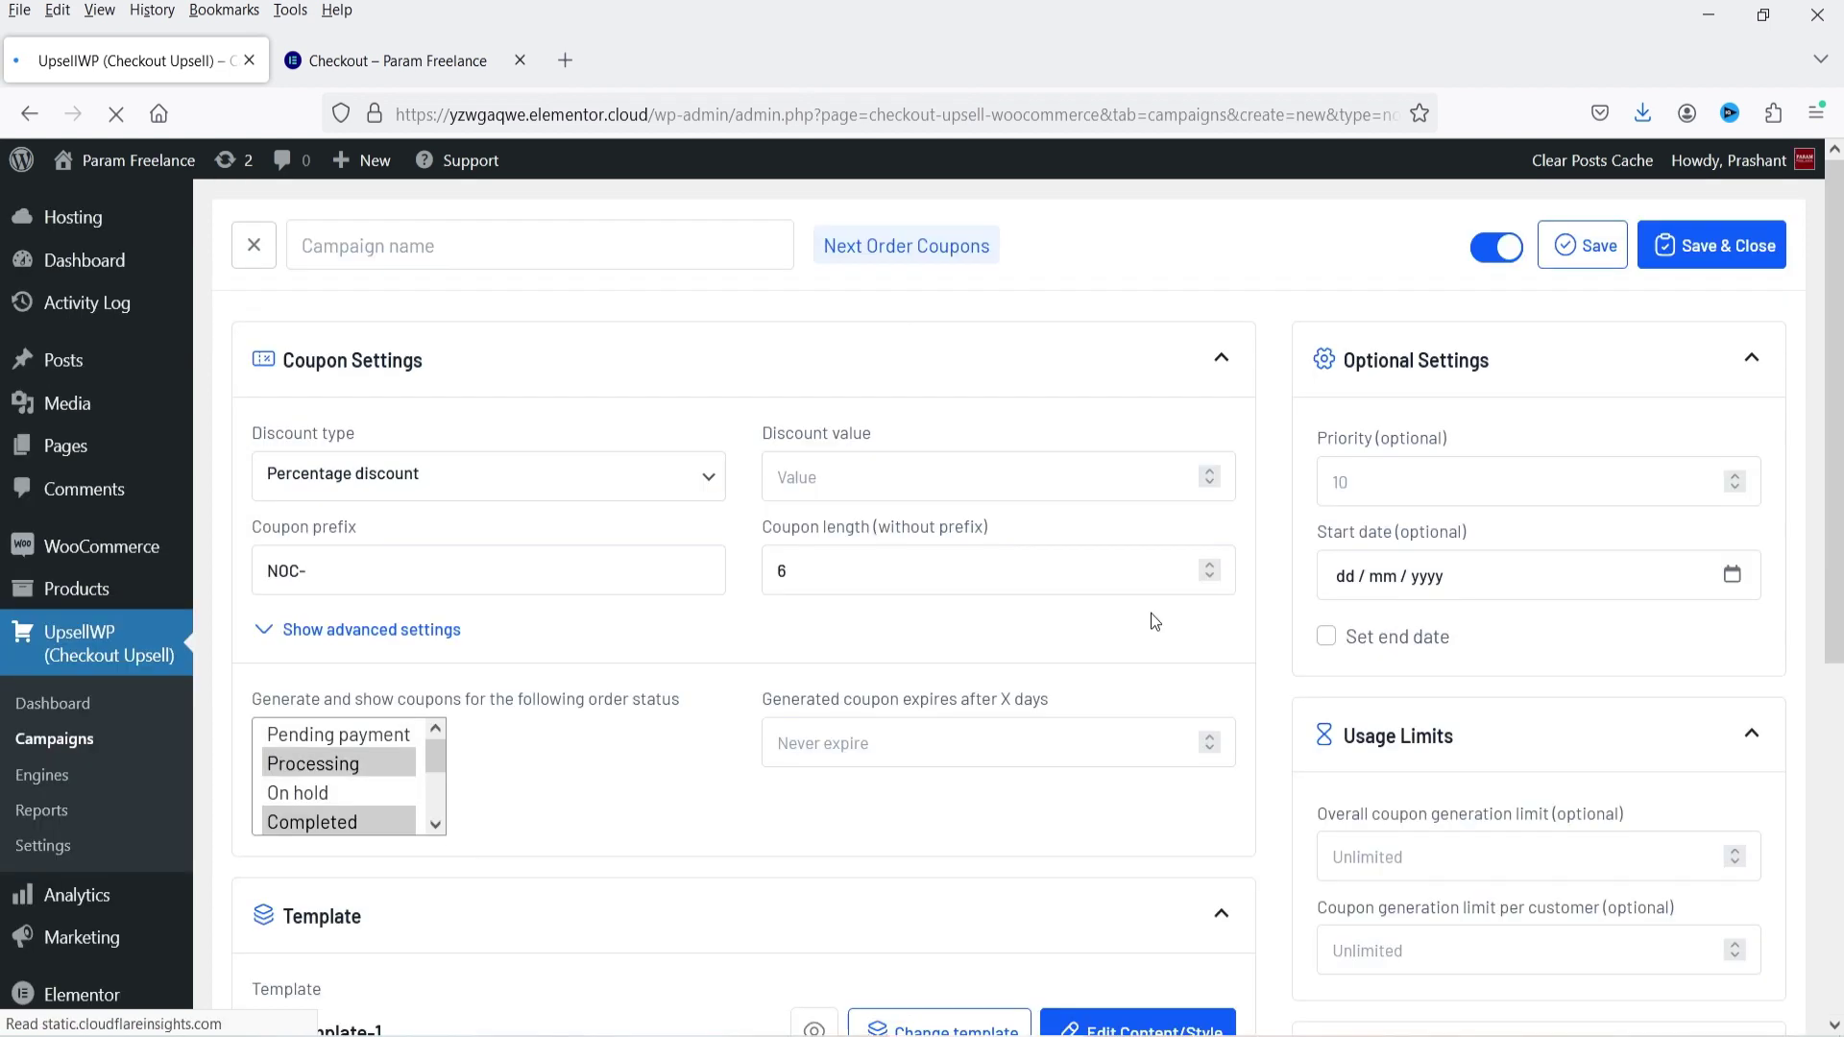
pyautogui.click(459, 243)
pyautogui.write('co')
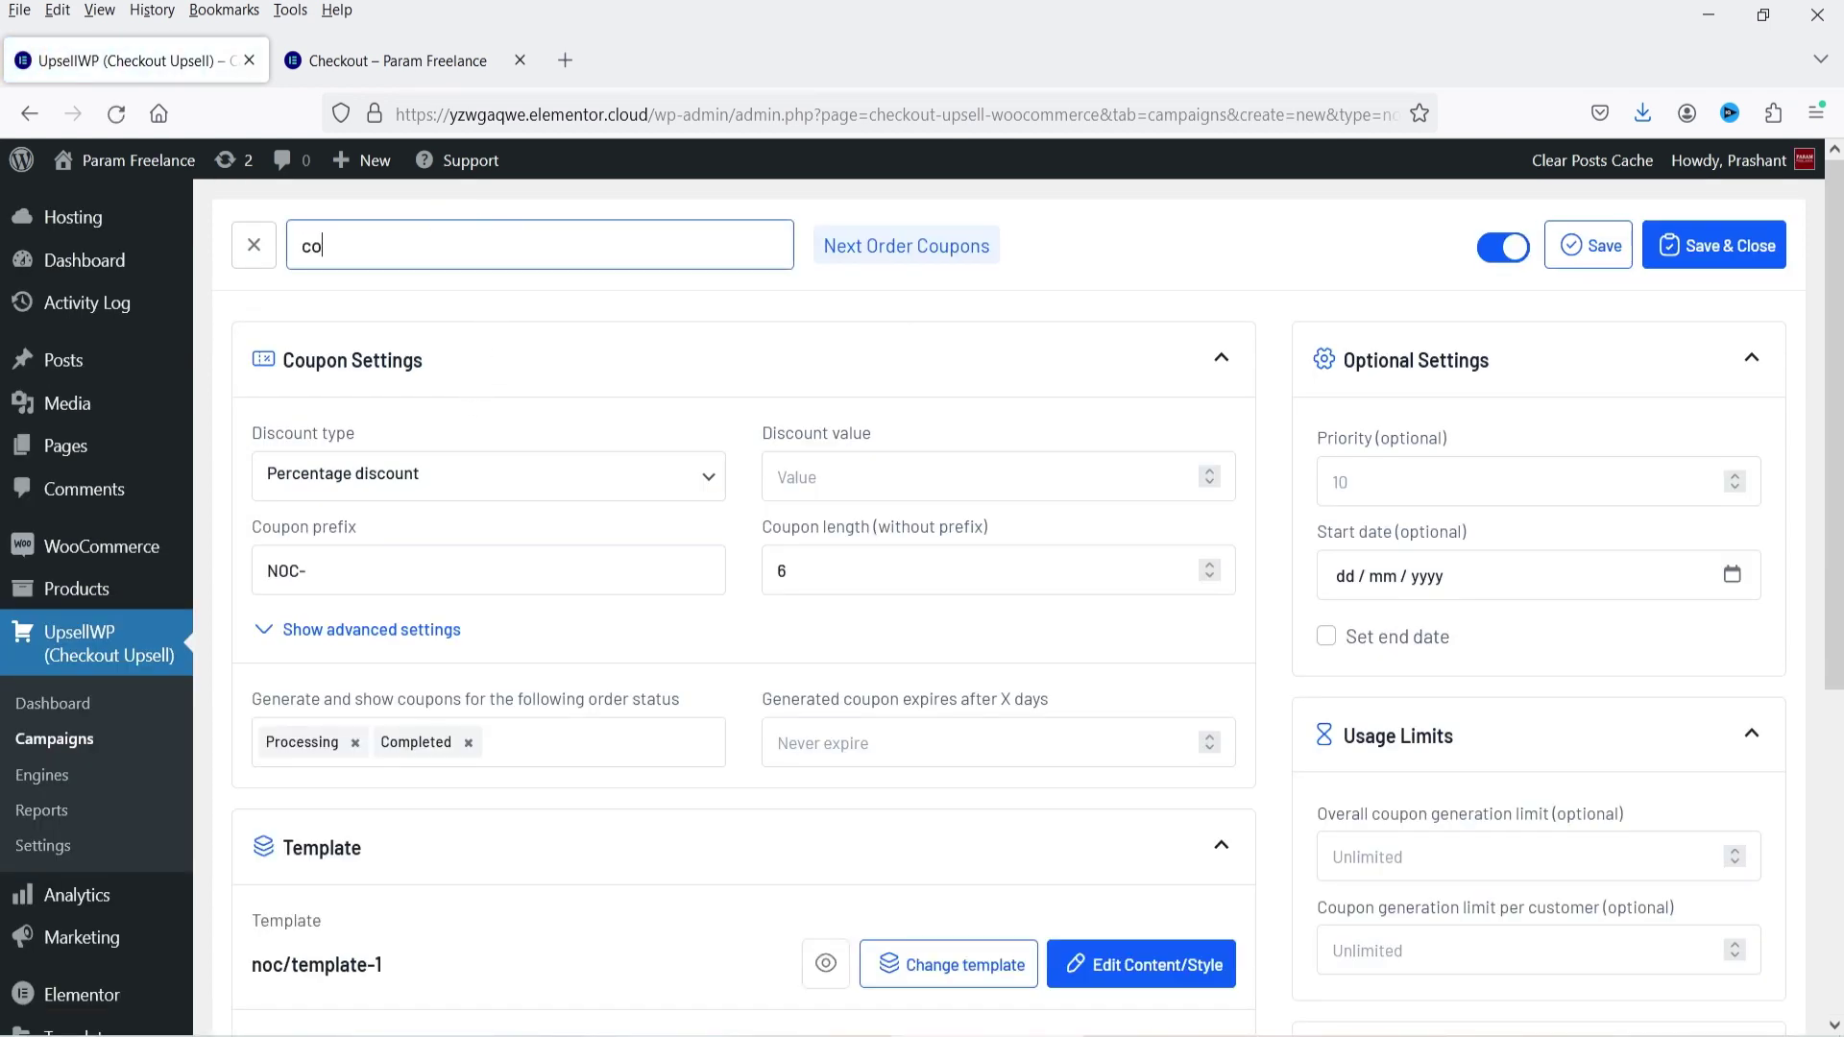
pyautogui.write('upon')
# Keep the coupon's discount type as Percentage discount and set the discount value to 10
pyautogui.click(485, 499)
pyautogui.click(486, 498)
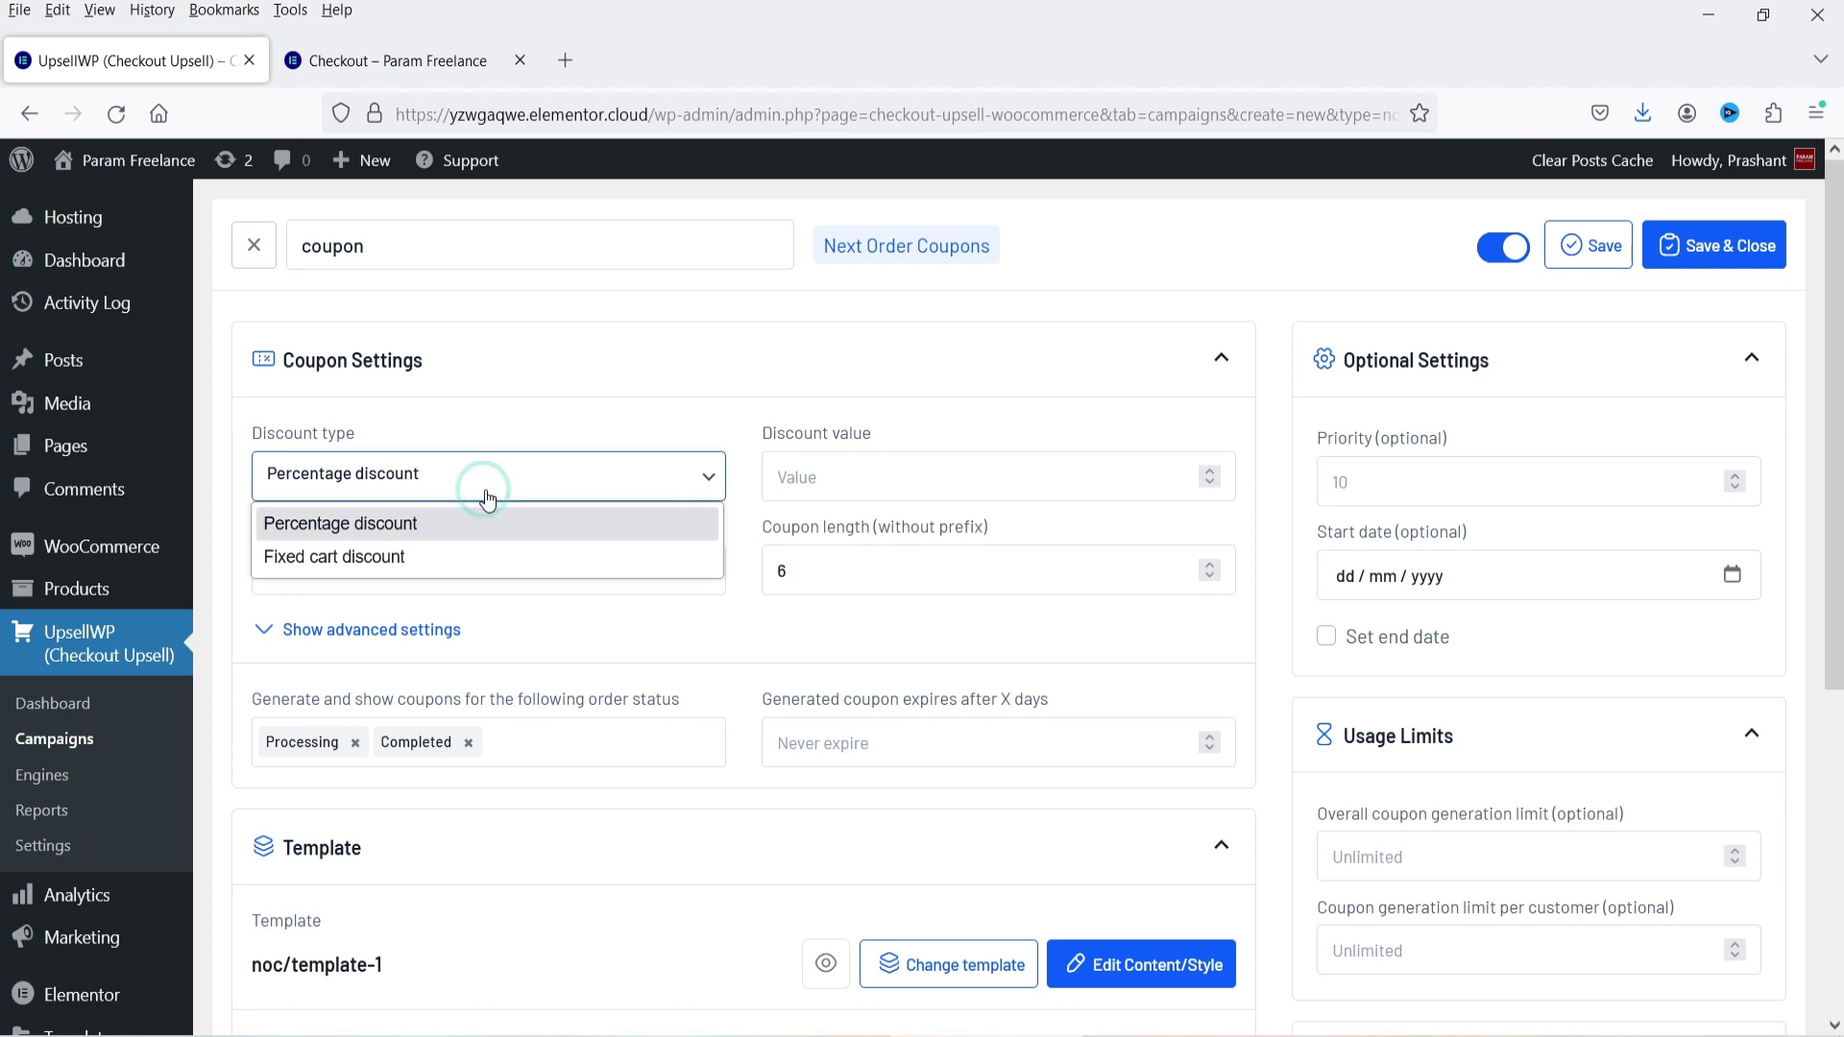
pyautogui.click(928, 471)
pyautogui.write('10')
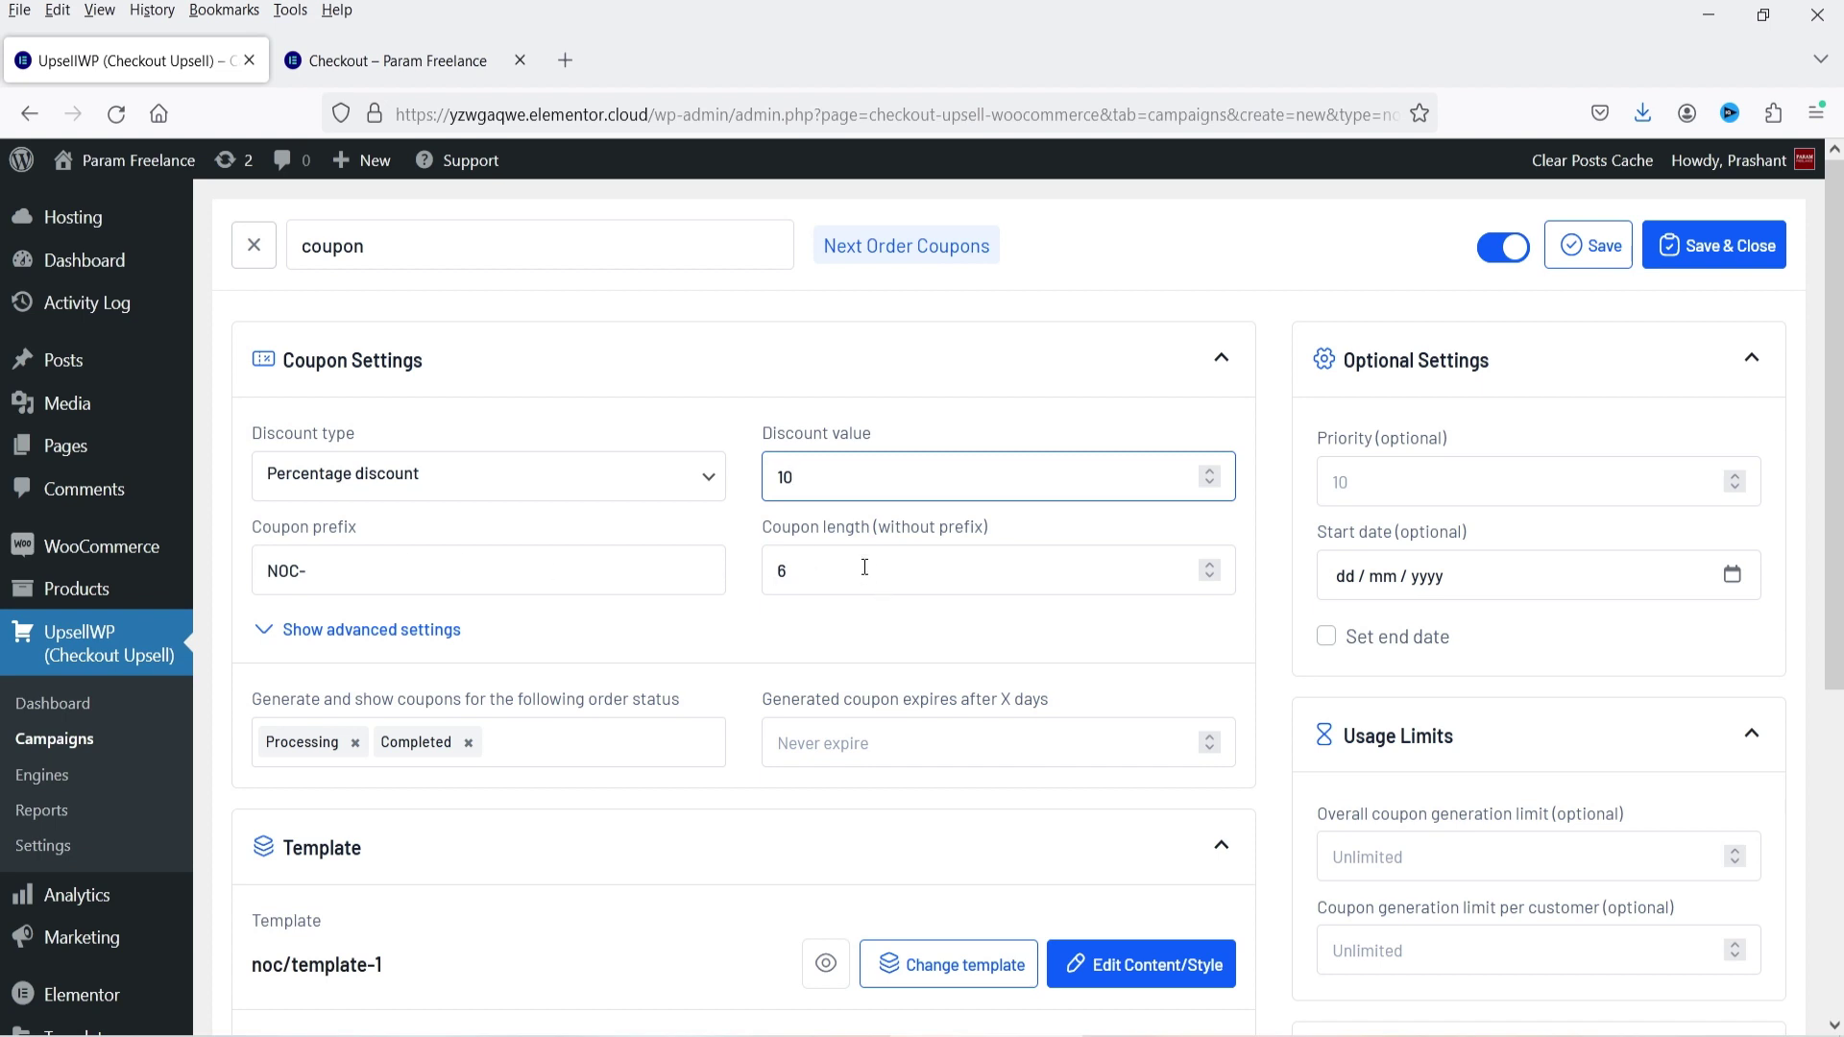
pyautogui.click(382, 579)
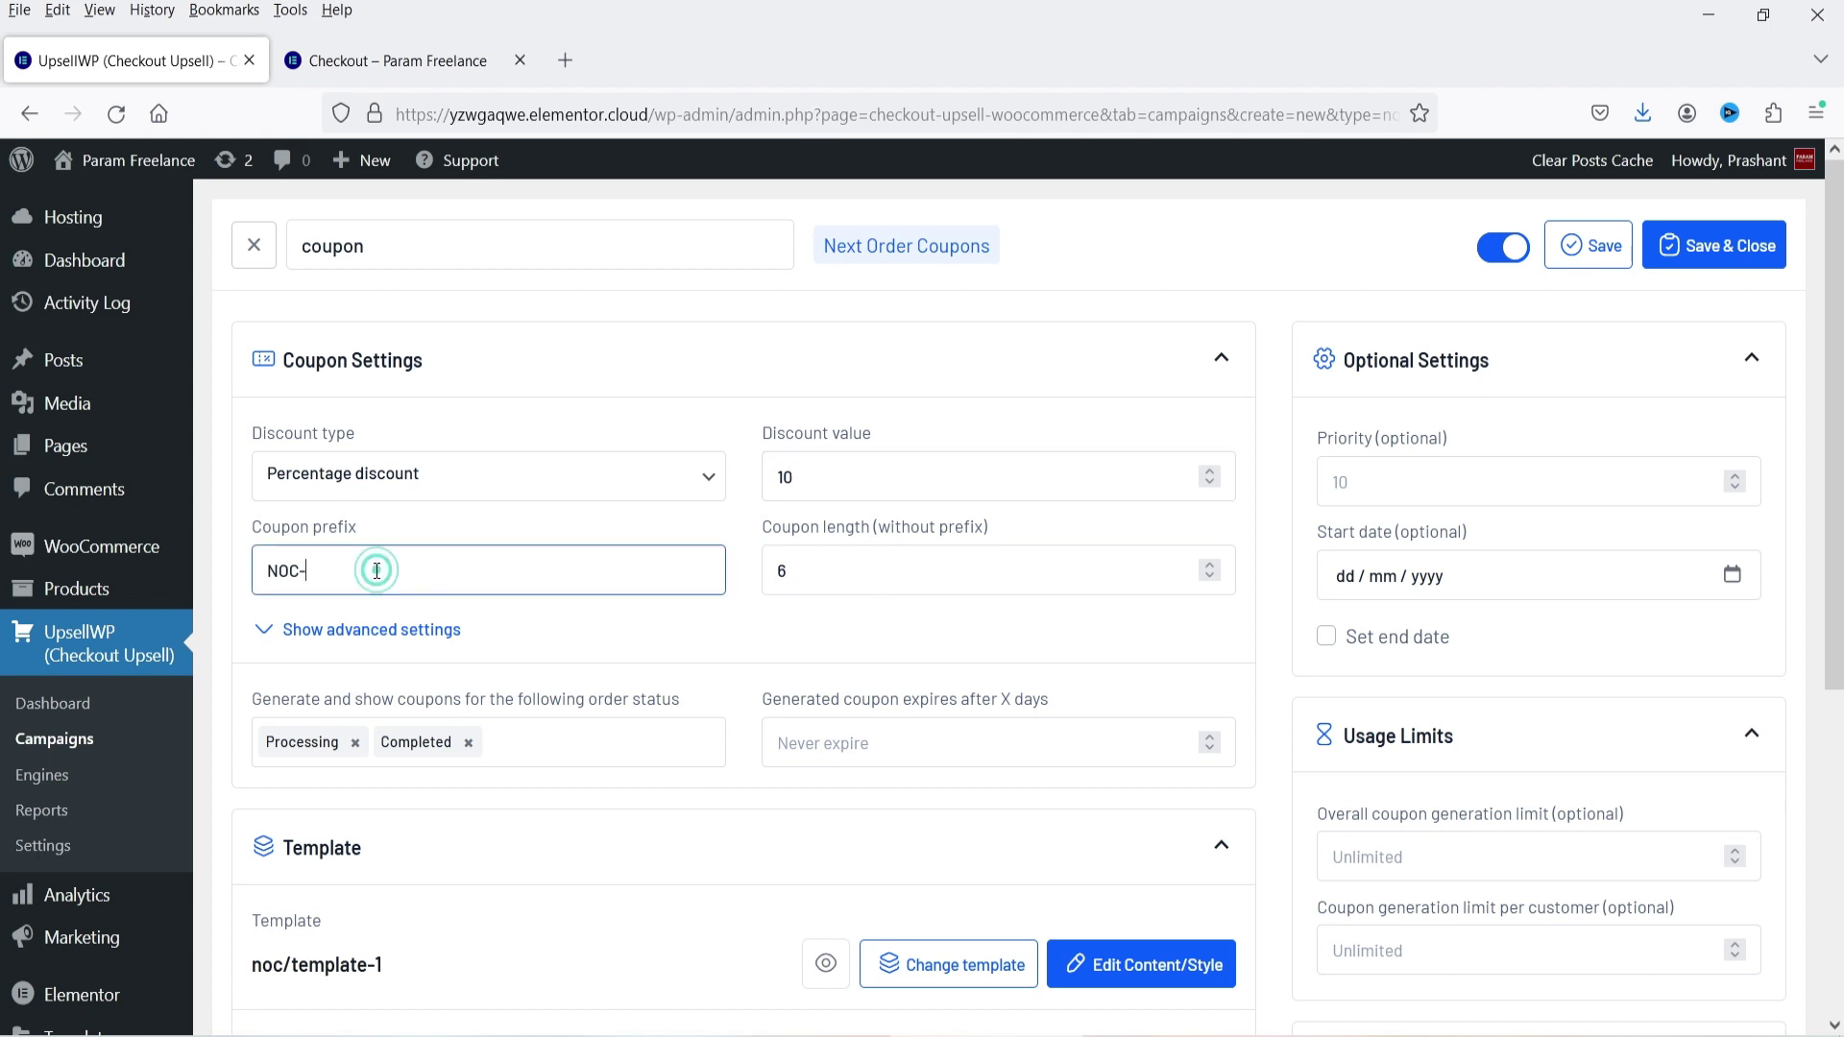
# In the coupon's advanced settings, set minimum spent to 1000 and maximum spent to 1500, and enable Individual use only
pyautogui.click(380, 627)
pyautogui.click(379, 618)
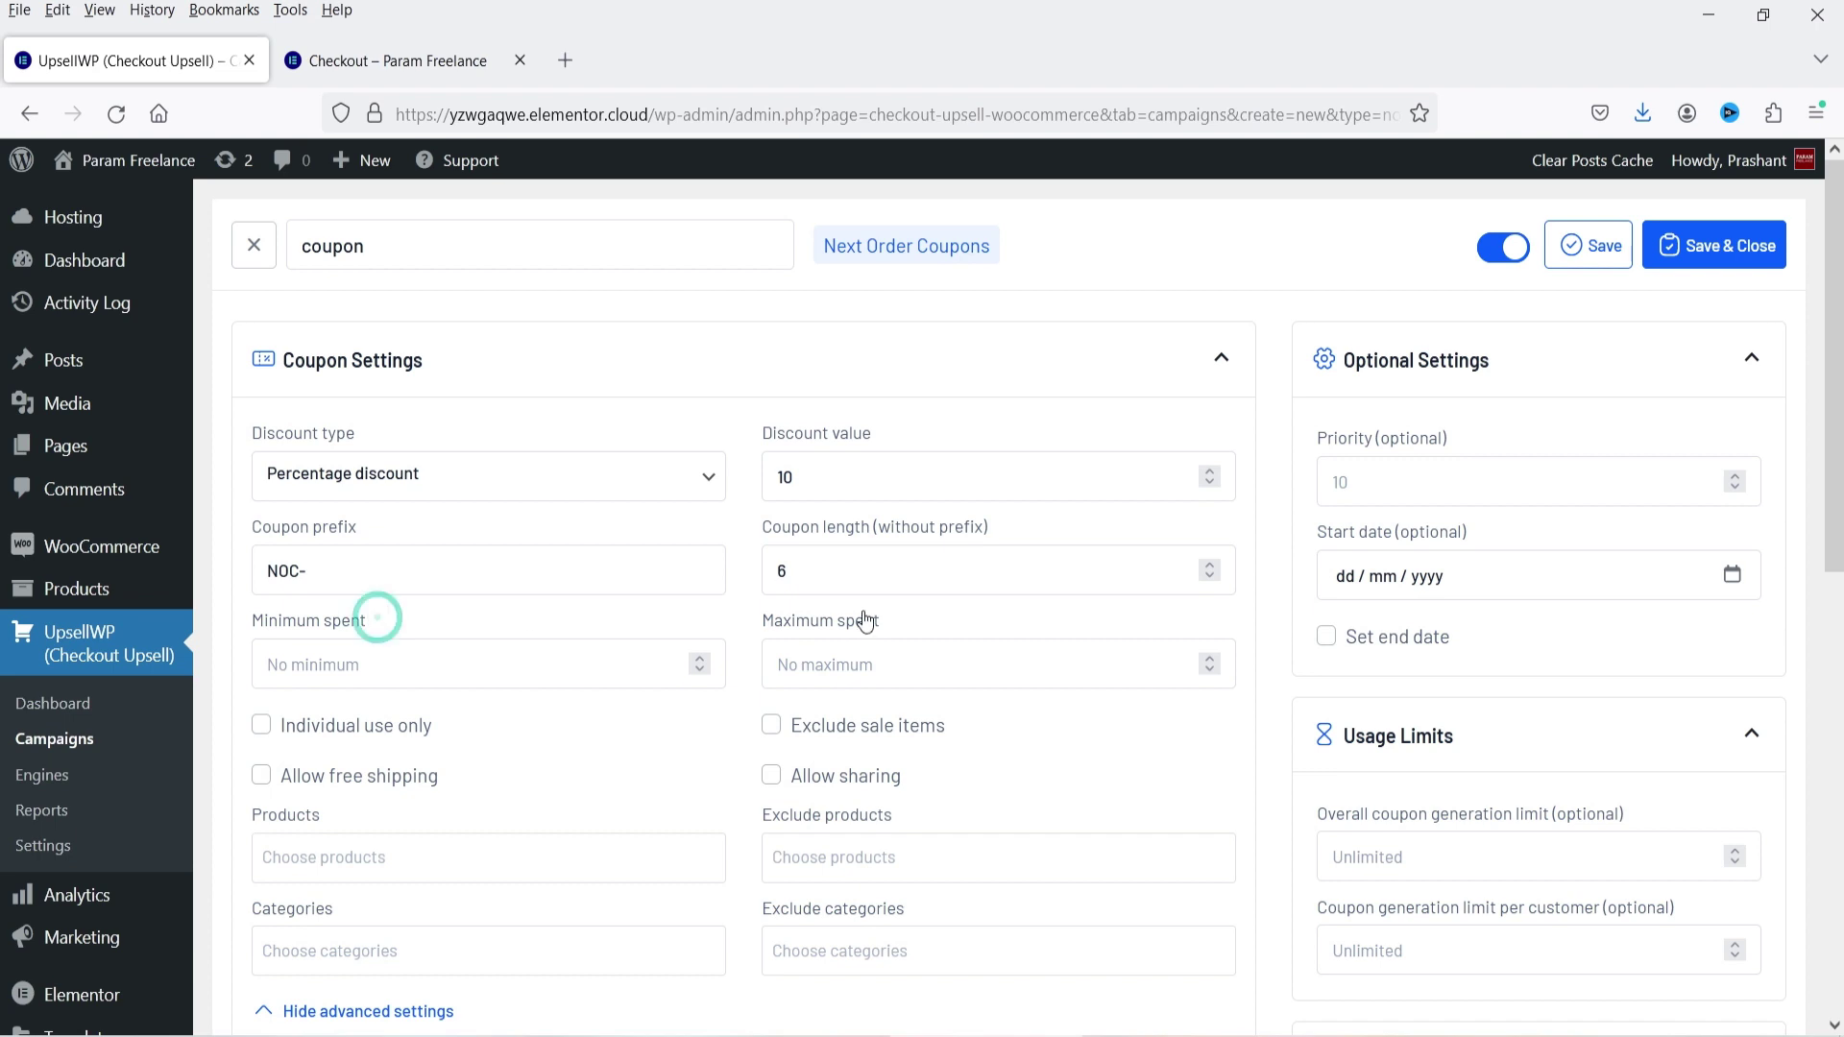
pyautogui.click(383, 667)
pyautogui.write('1000')
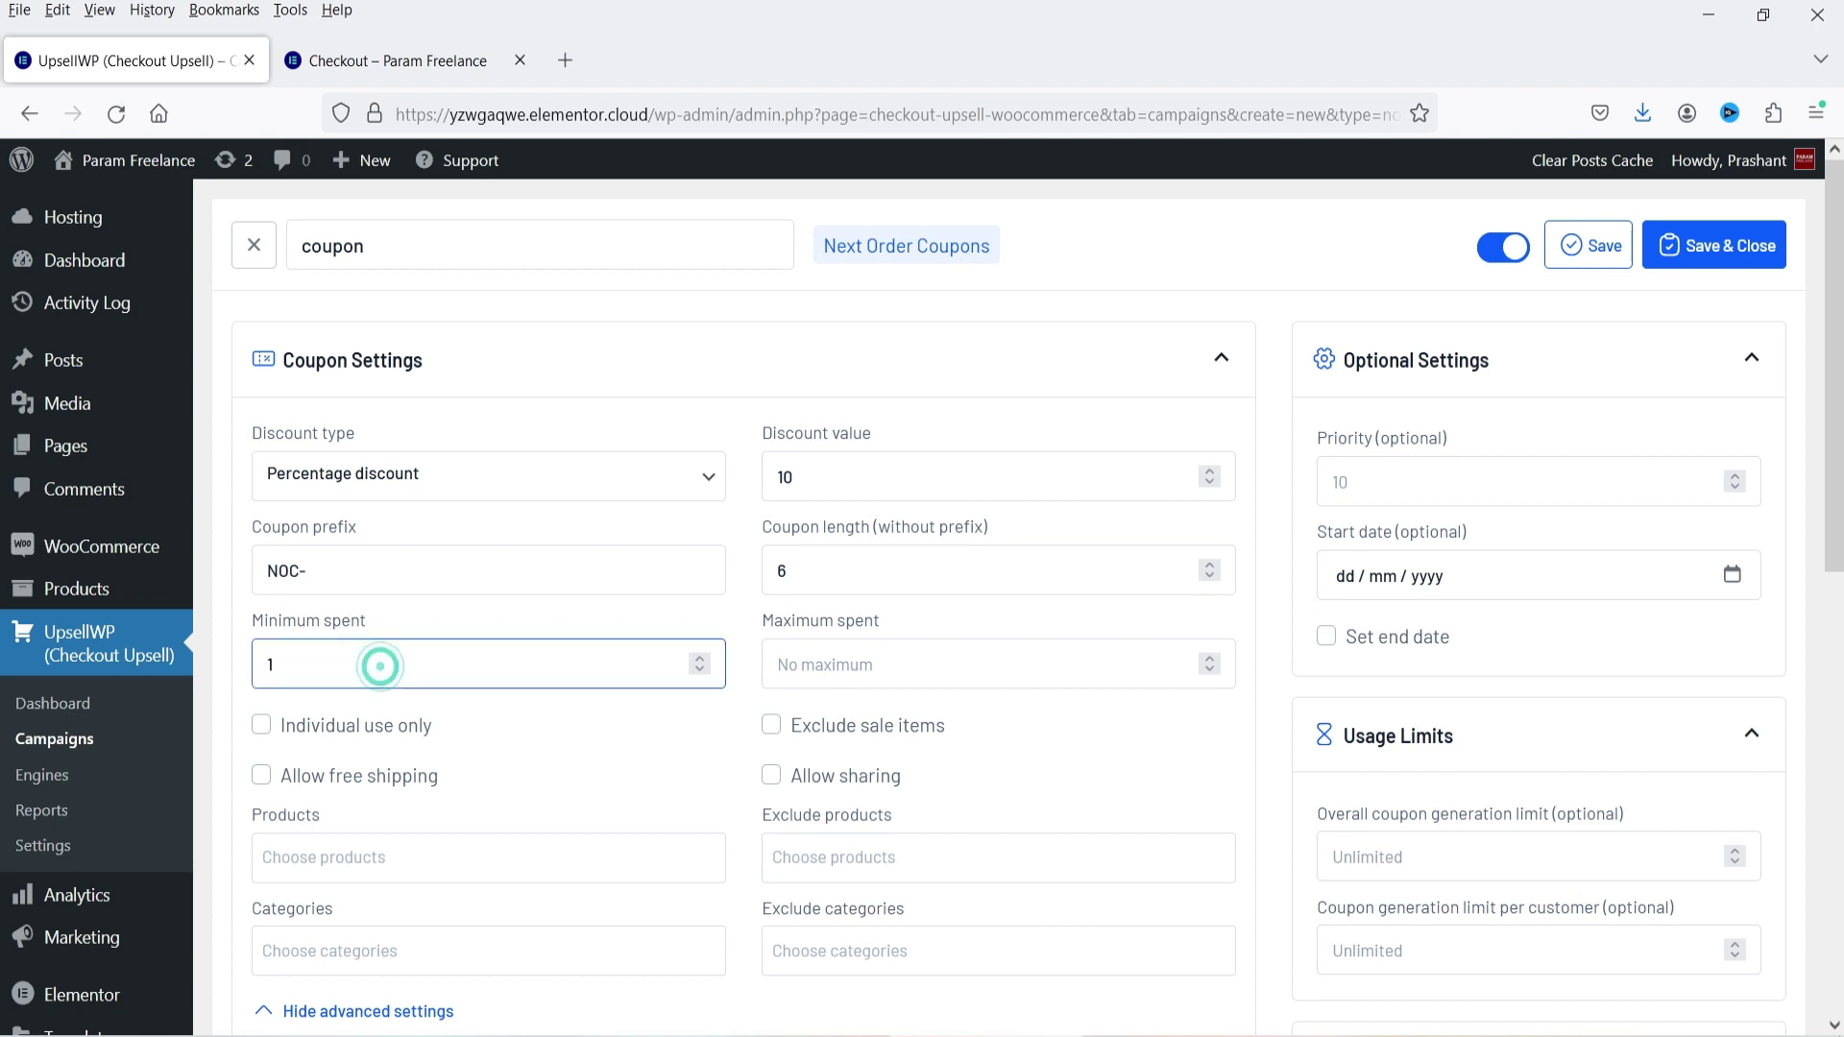
pyautogui.click(898, 665)
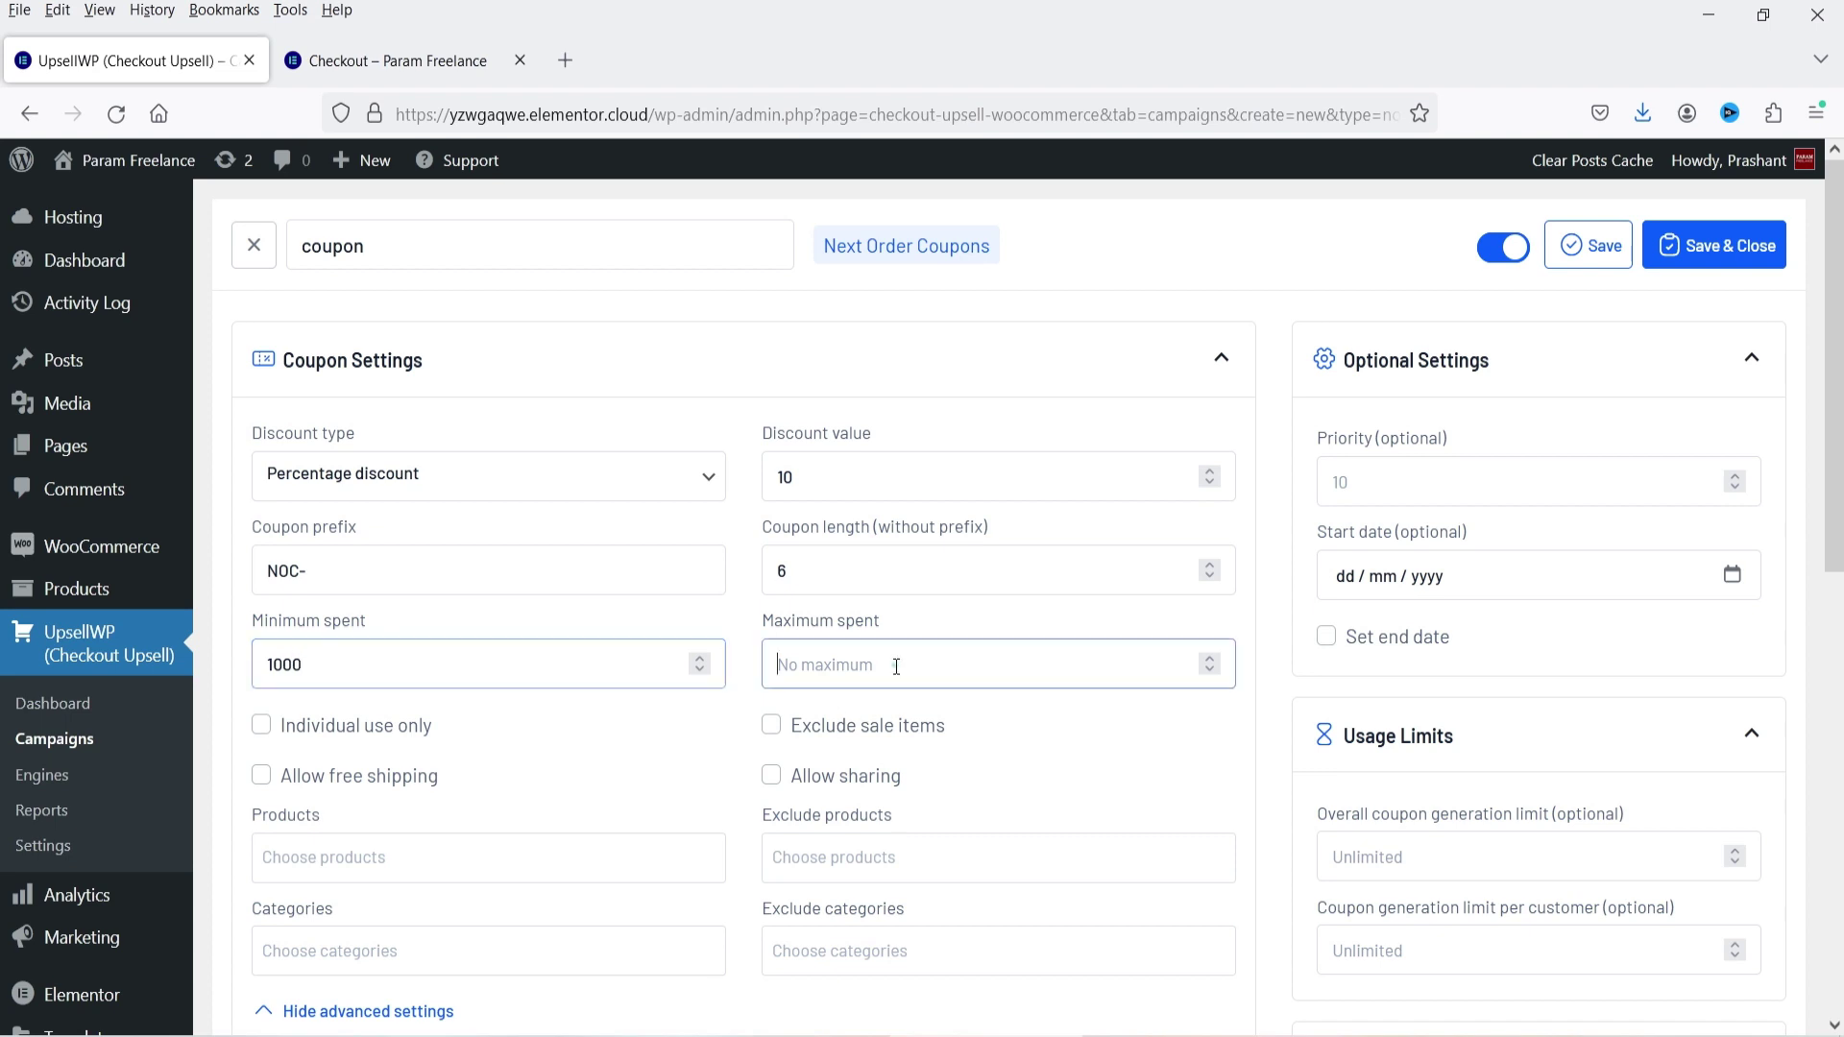
pyautogui.write('1500')
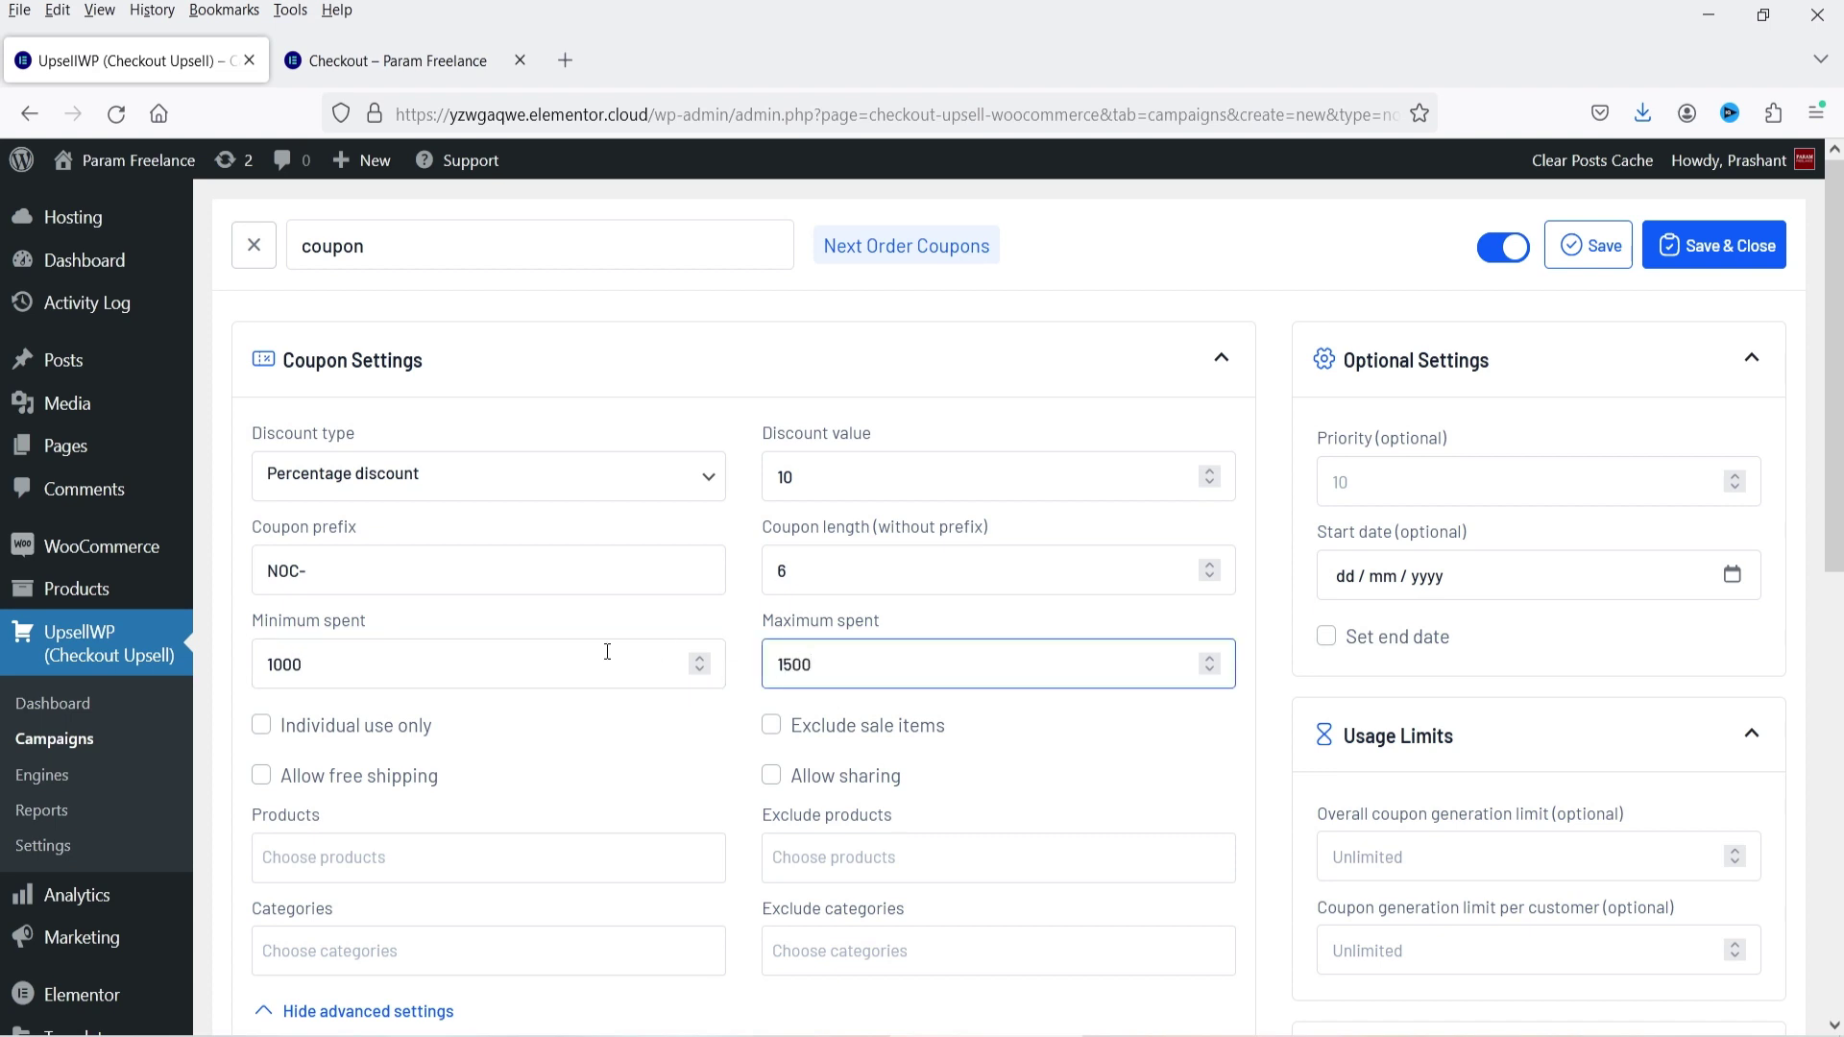
pyautogui.click(262, 726)
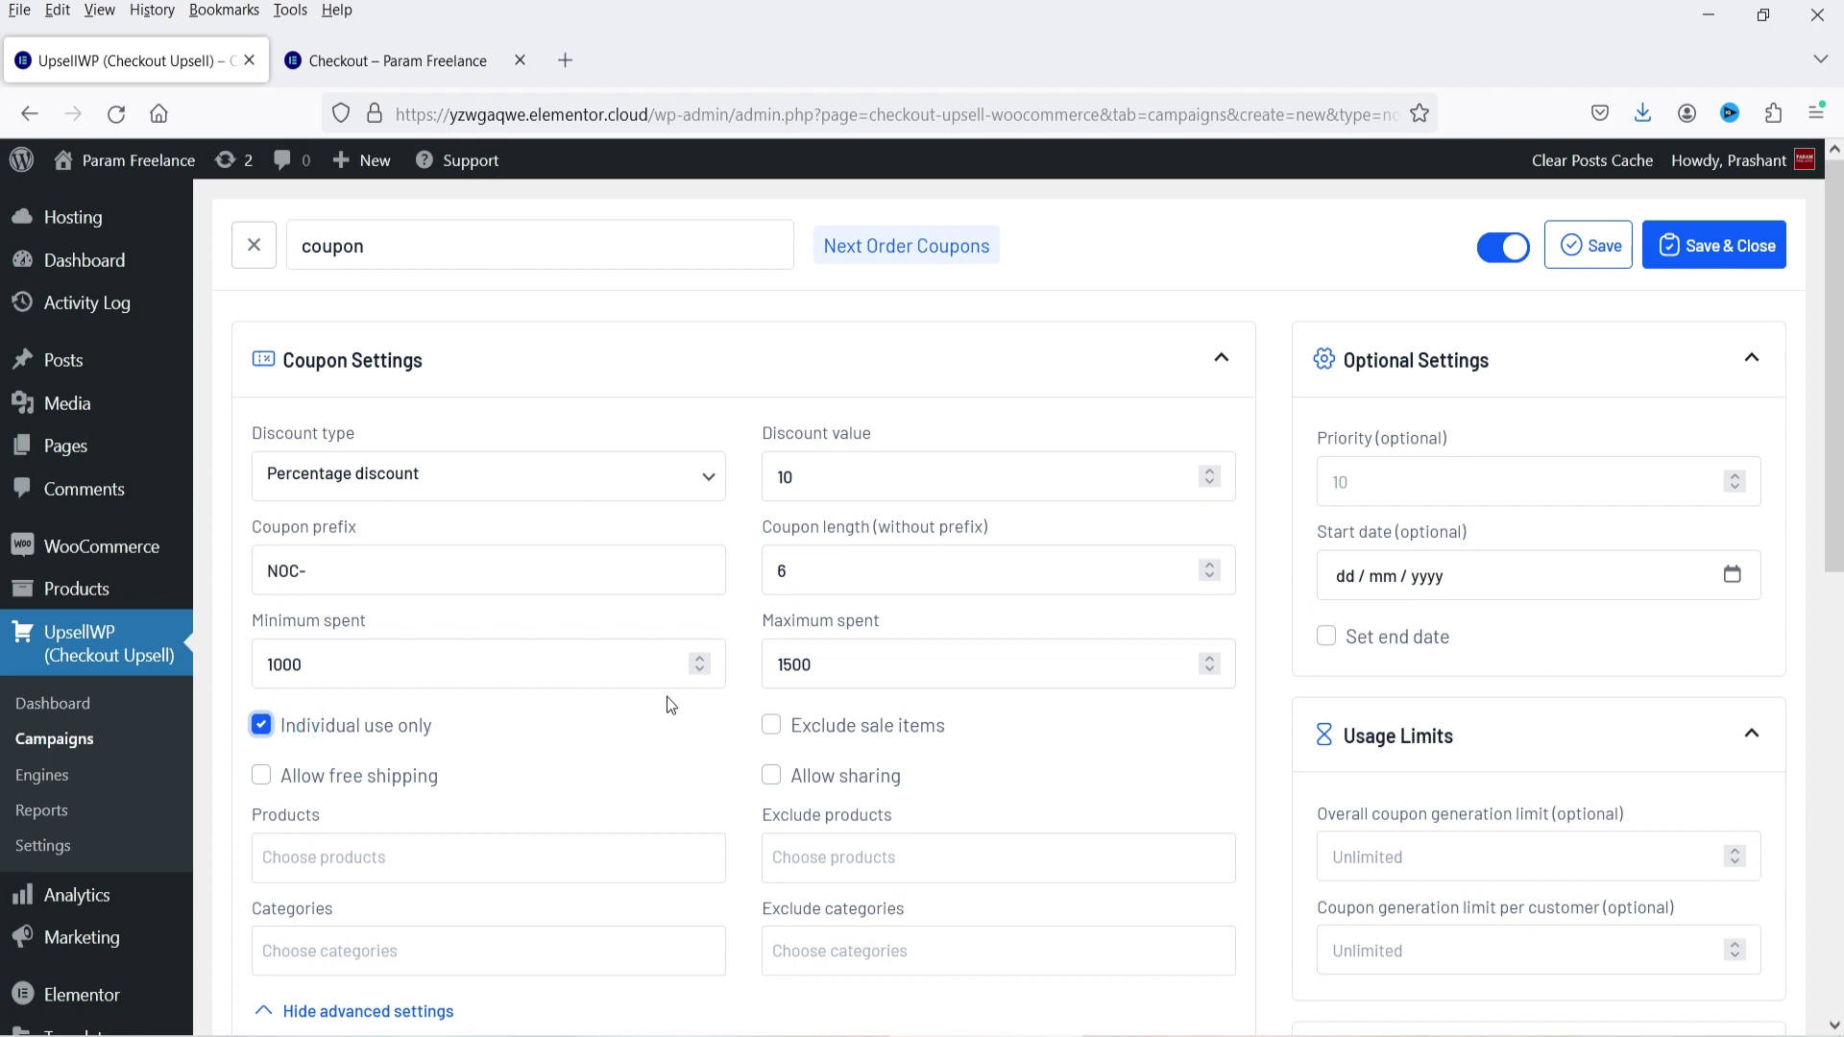
# Review the remaining coupon campaign settings and set the coupon generation limit per customer to 1
pyautogui.scroll(-5, 670, 706)
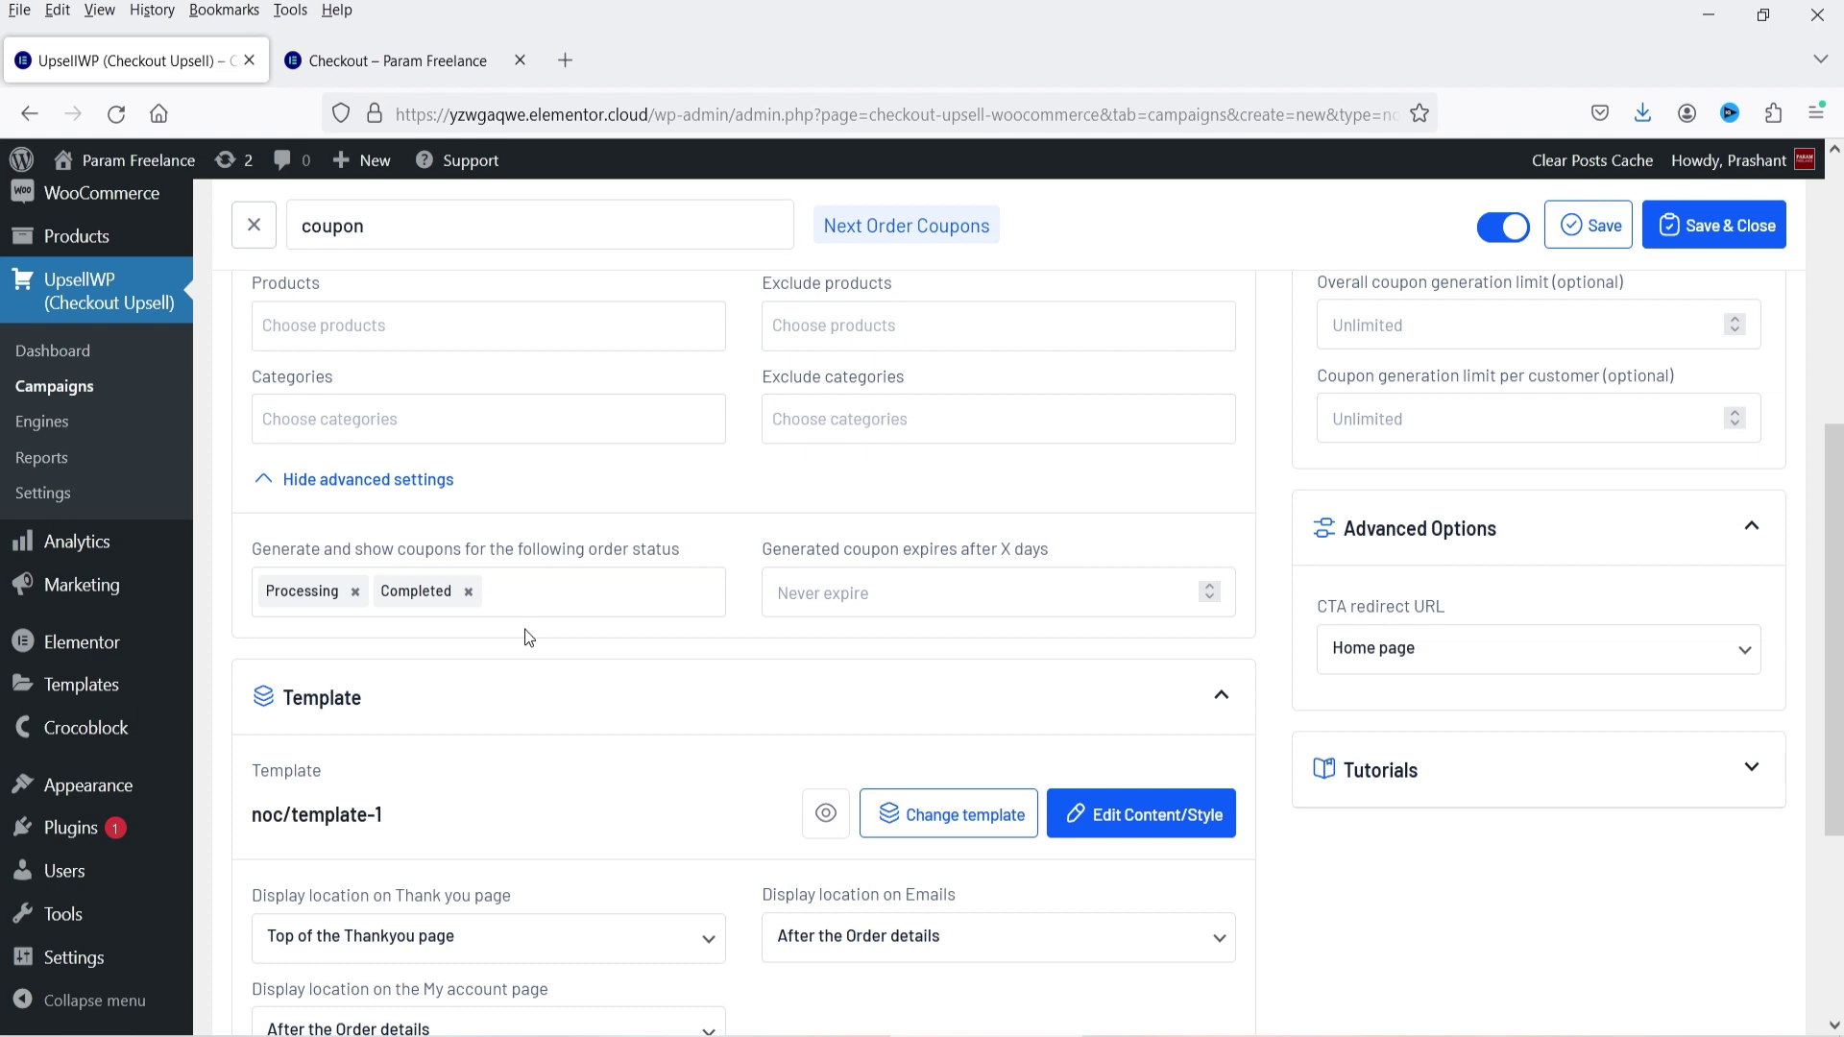
pyautogui.scroll(-3, 527, 636)
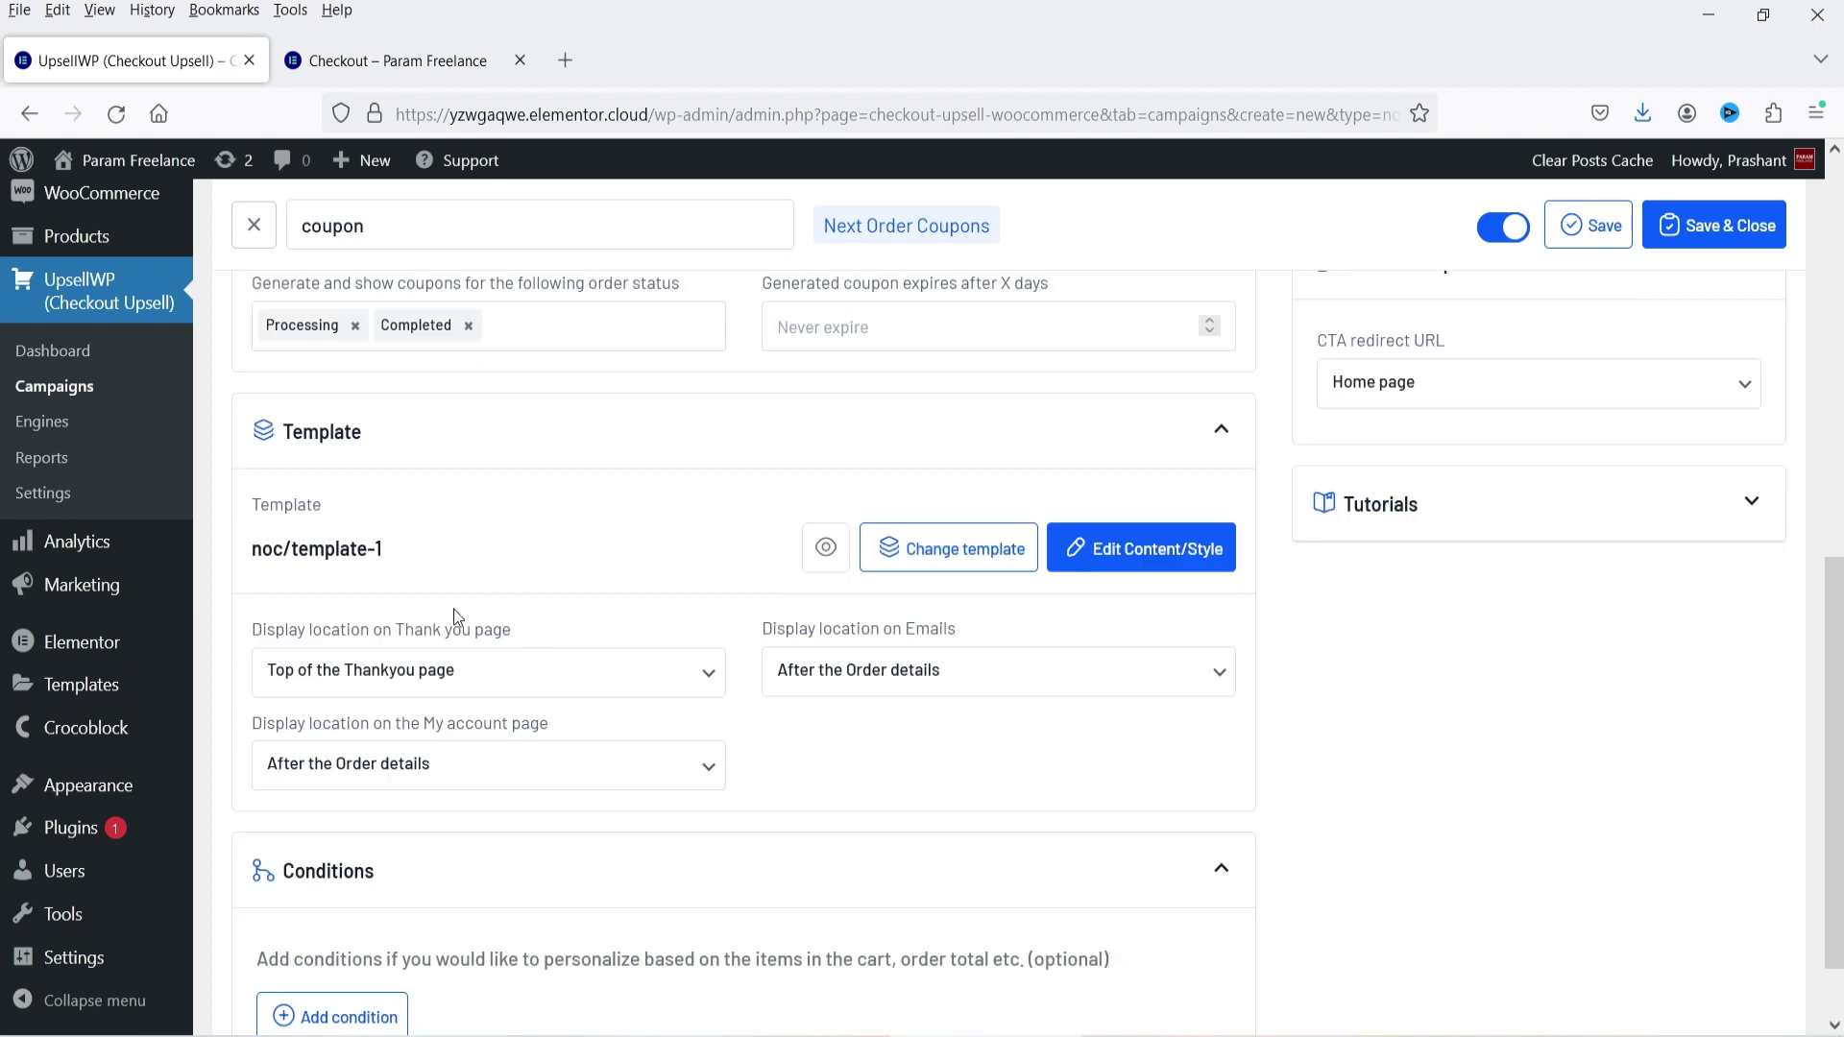
pyautogui.scroll(-1, 1153, 720)
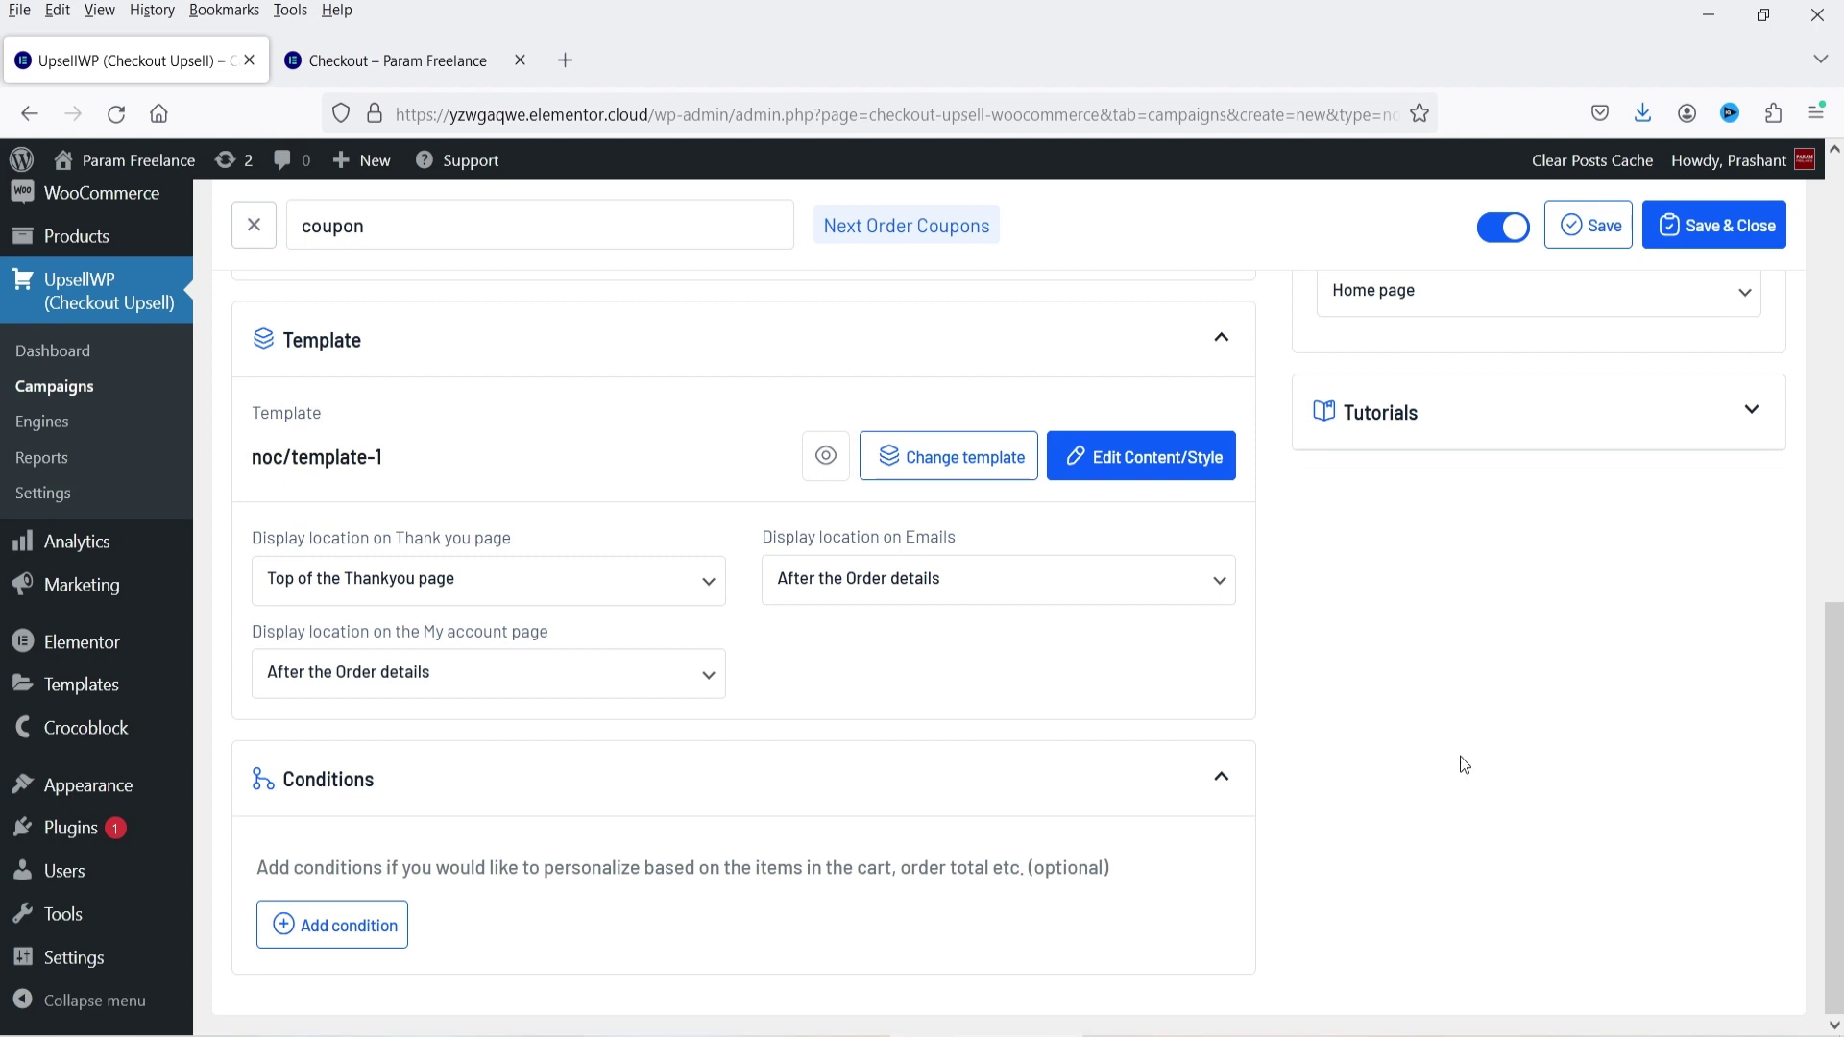
pyautogui.scroll(4, 1518, 759)
pyautogui.scroll(5, 1561, 754)
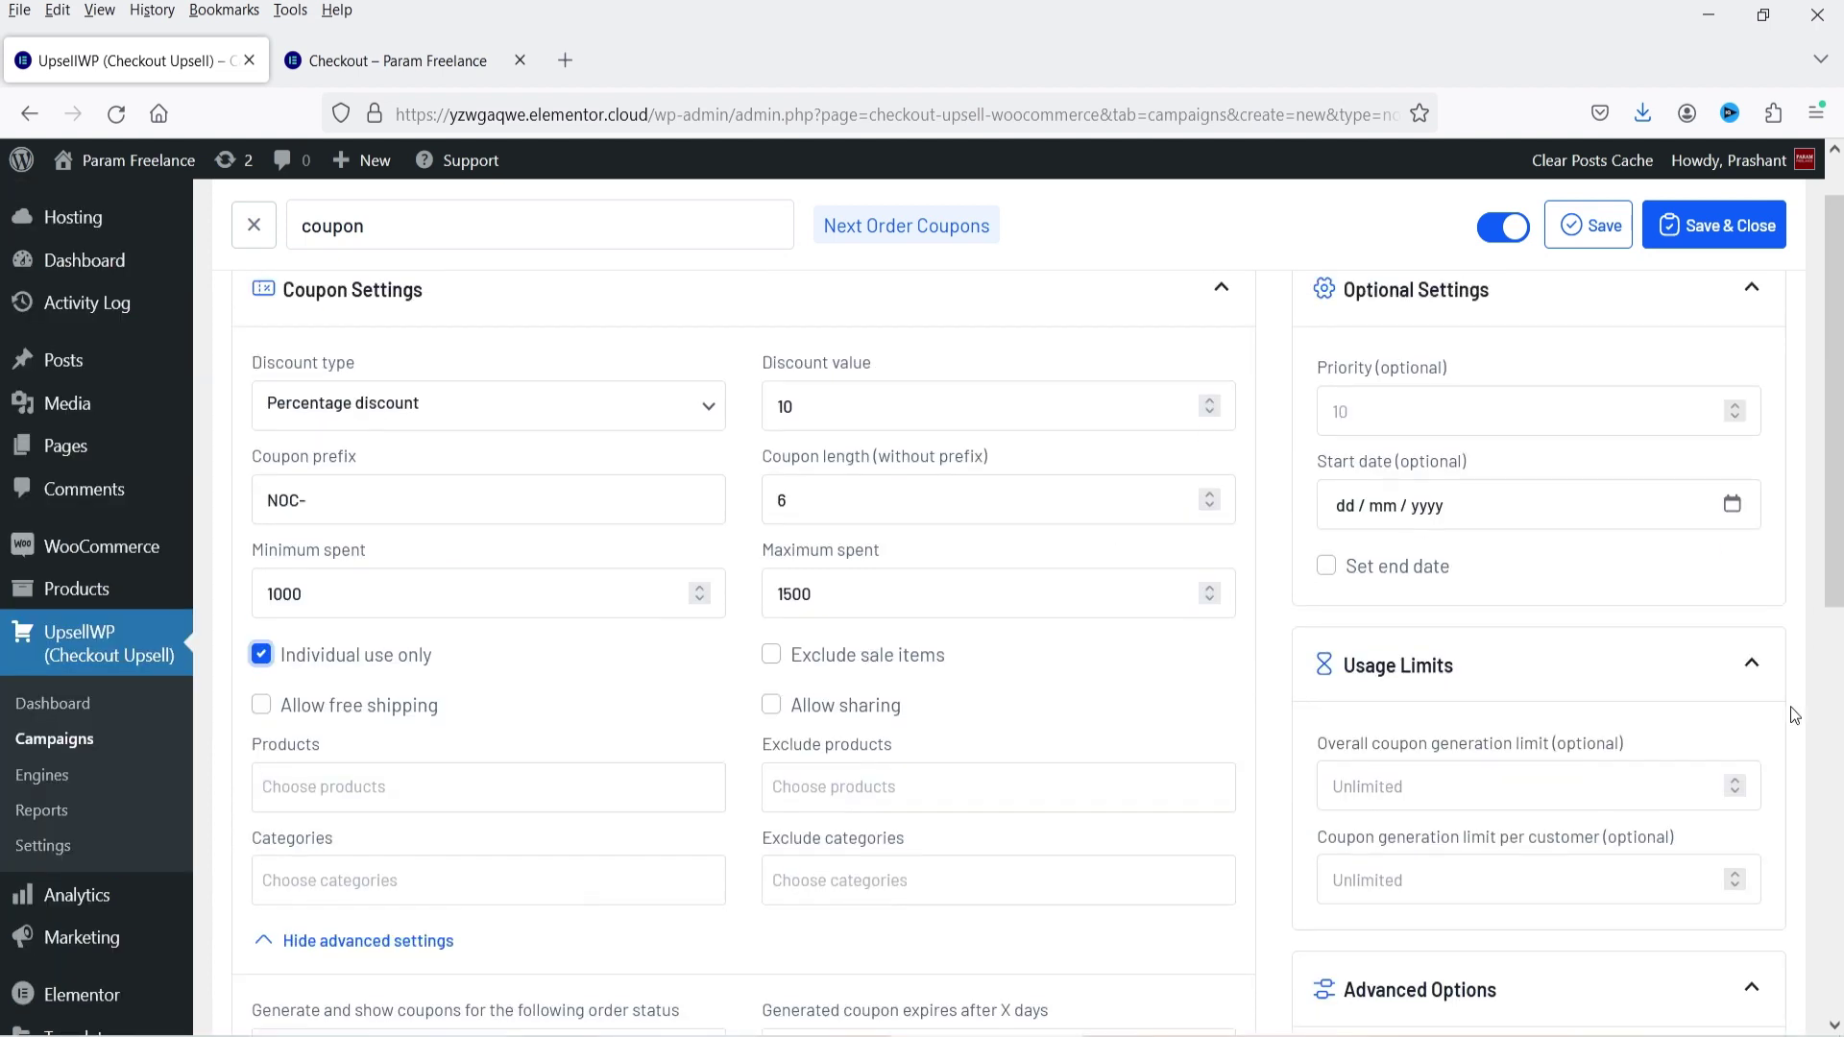
pyautogui.scroll(-4, 1429, 461)
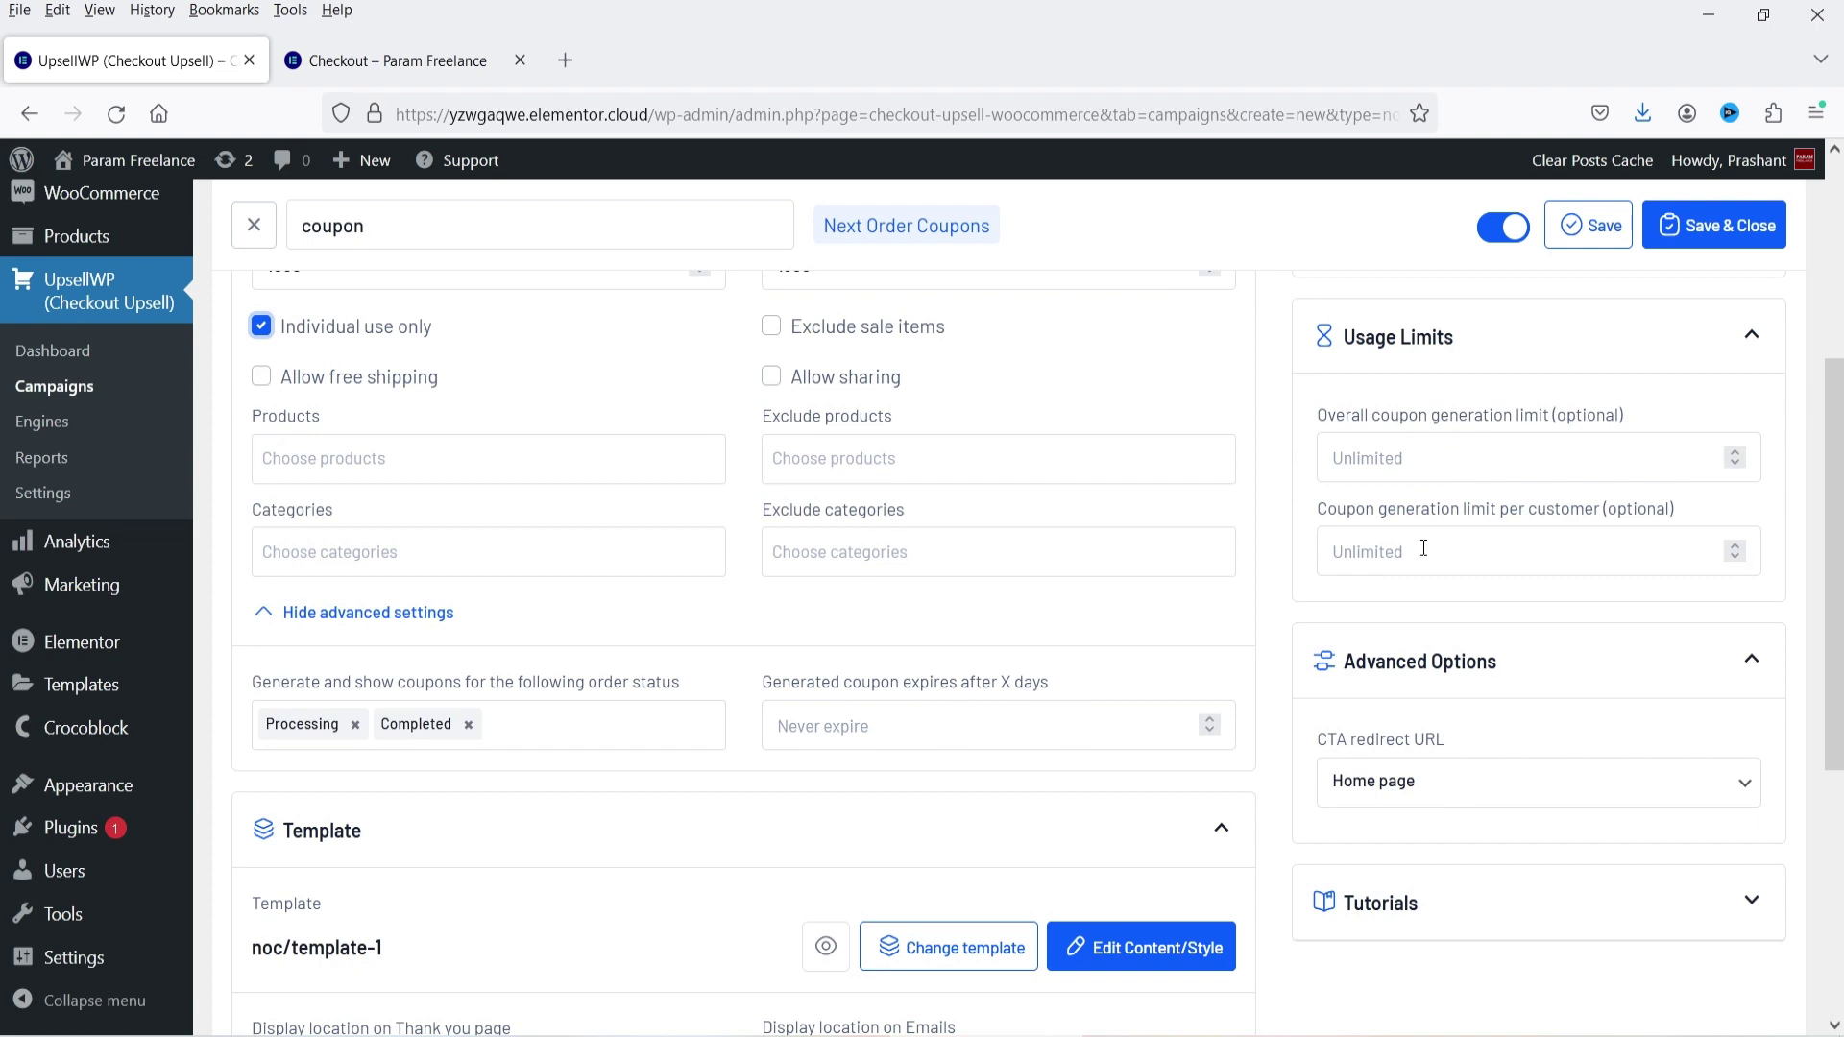
pyautogui.click(1650, 549)
pyautogui.write('1')
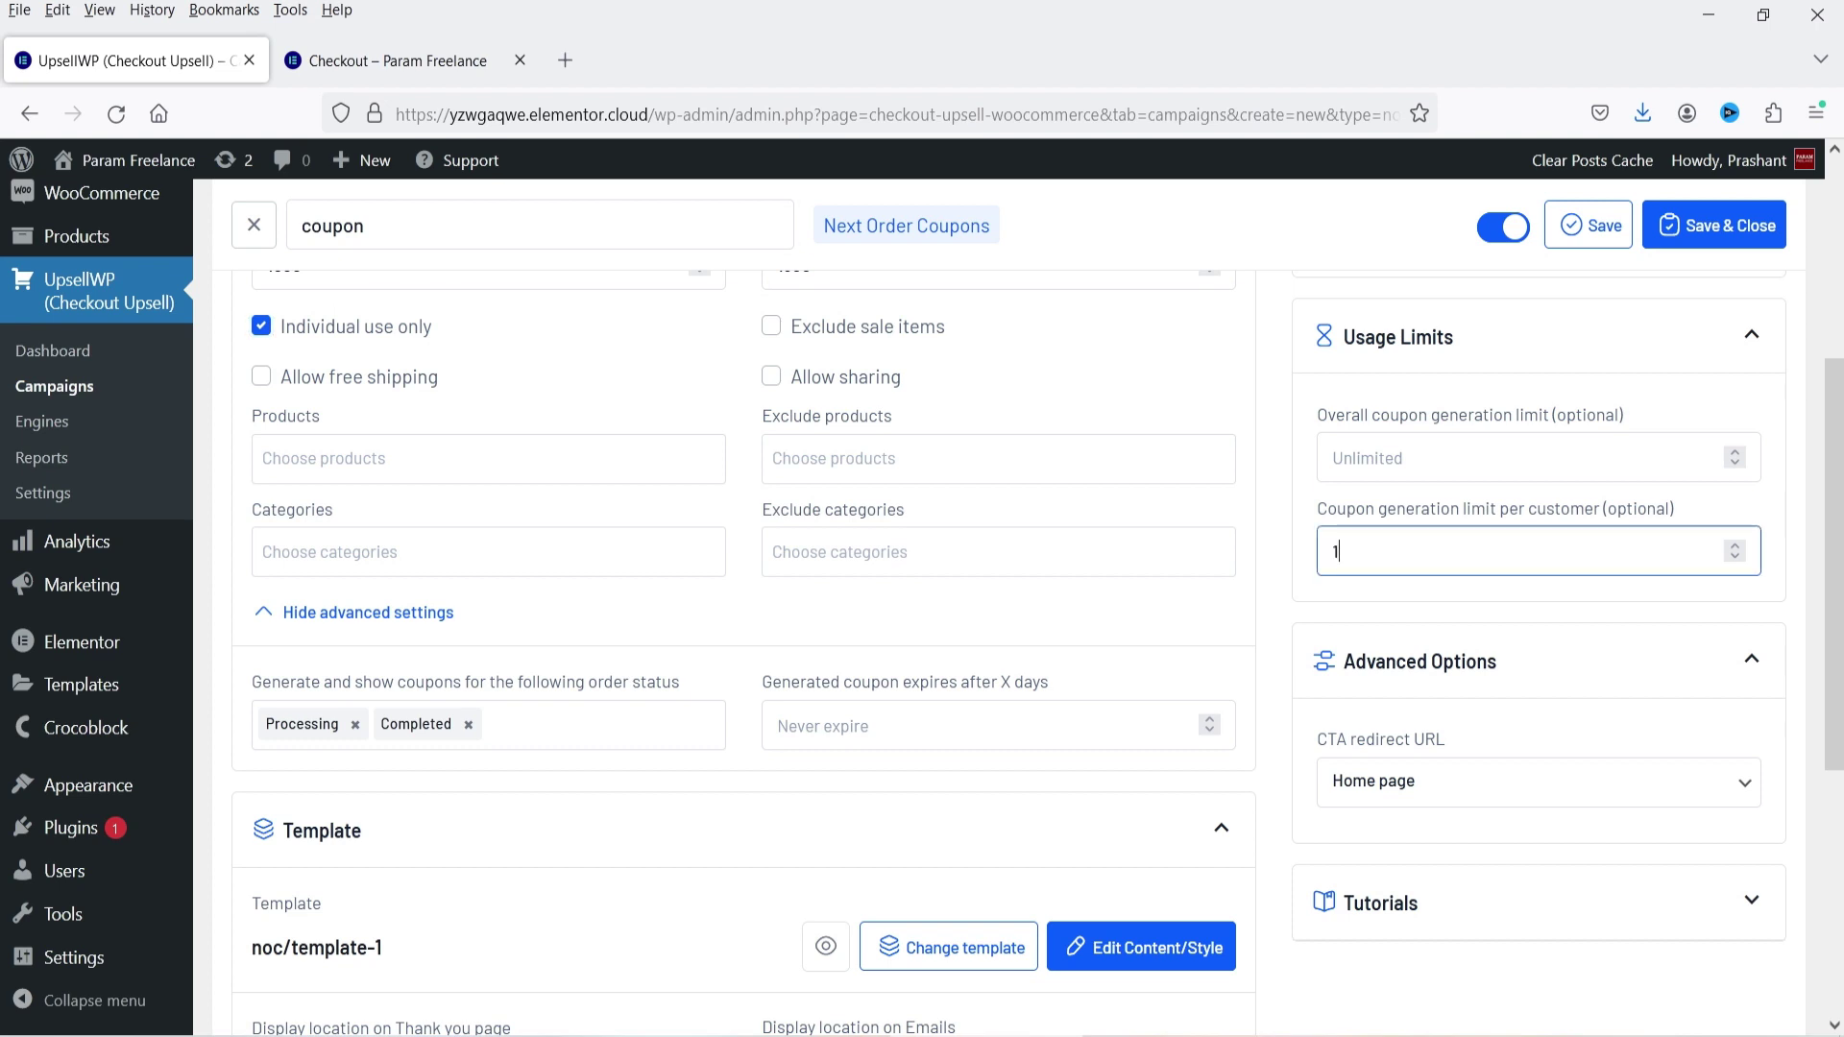
# Check the coupon's template and display locations, and save and close the coupon campaign
pyautogui.scroll(-4, 796, 691)
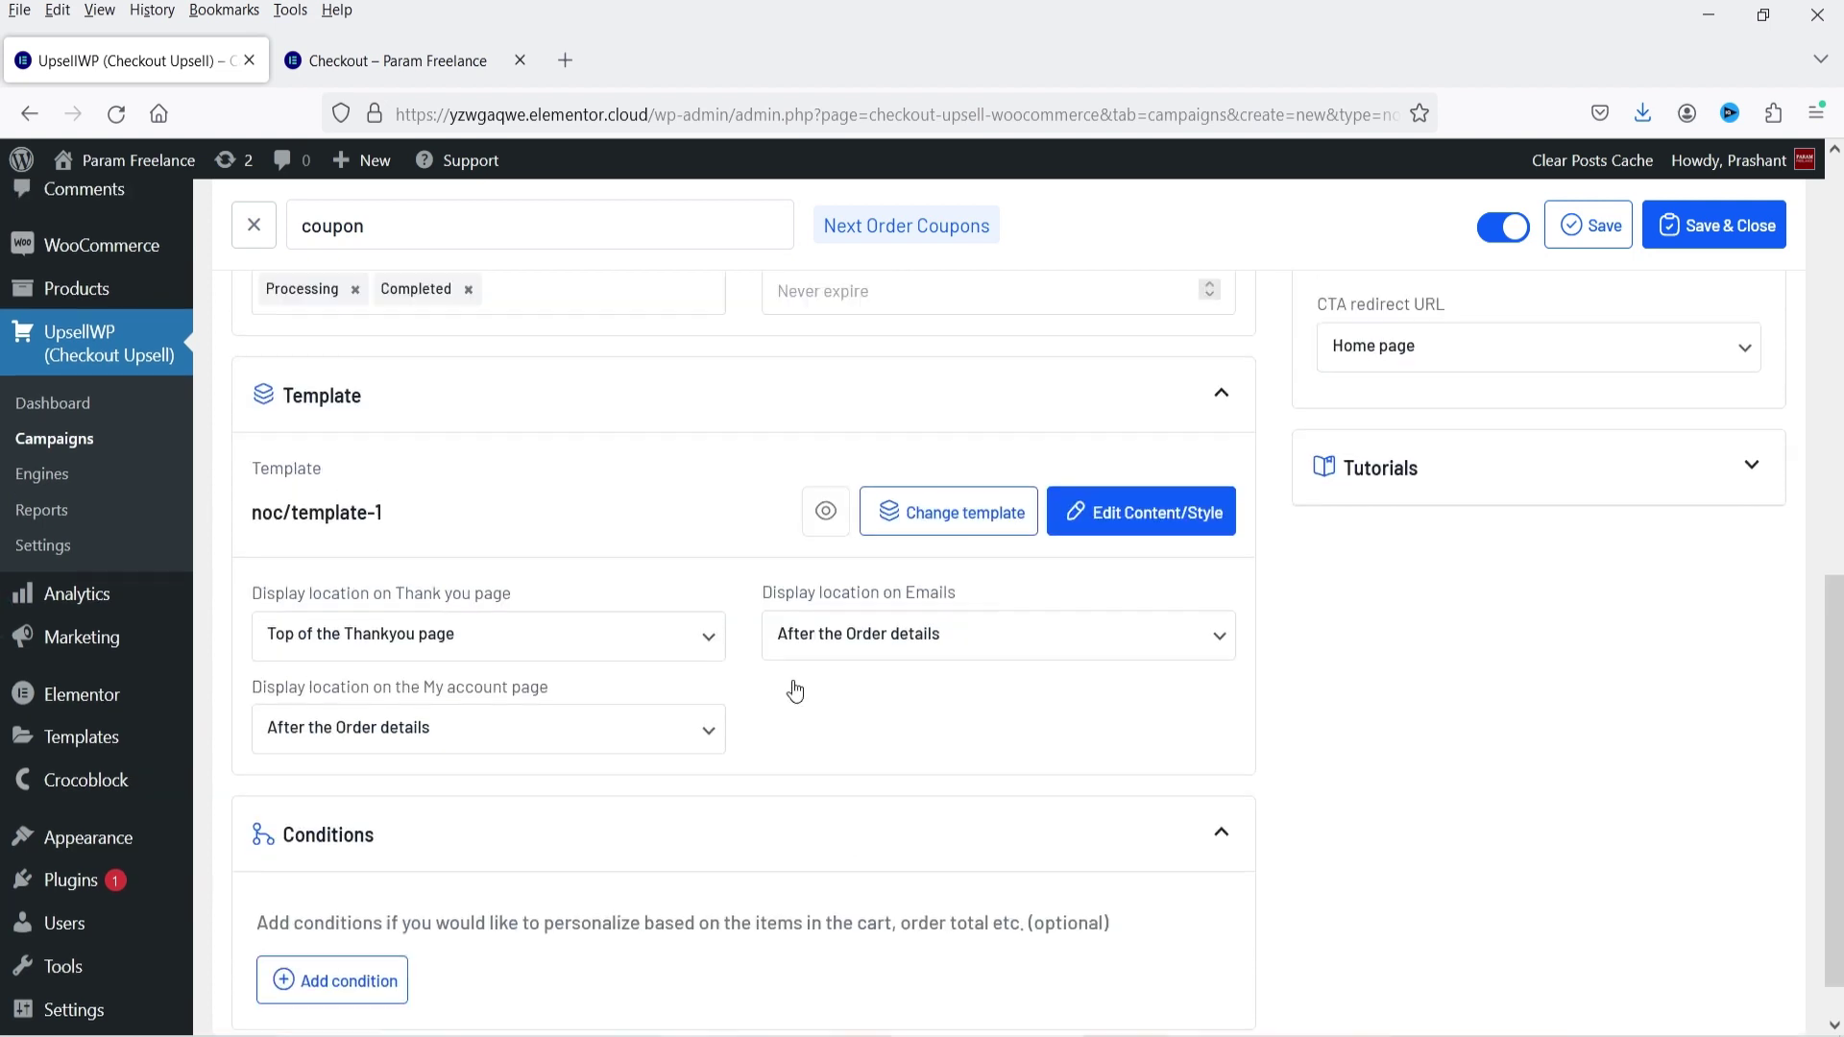
pyautogui.scroll(1, 795, 691)
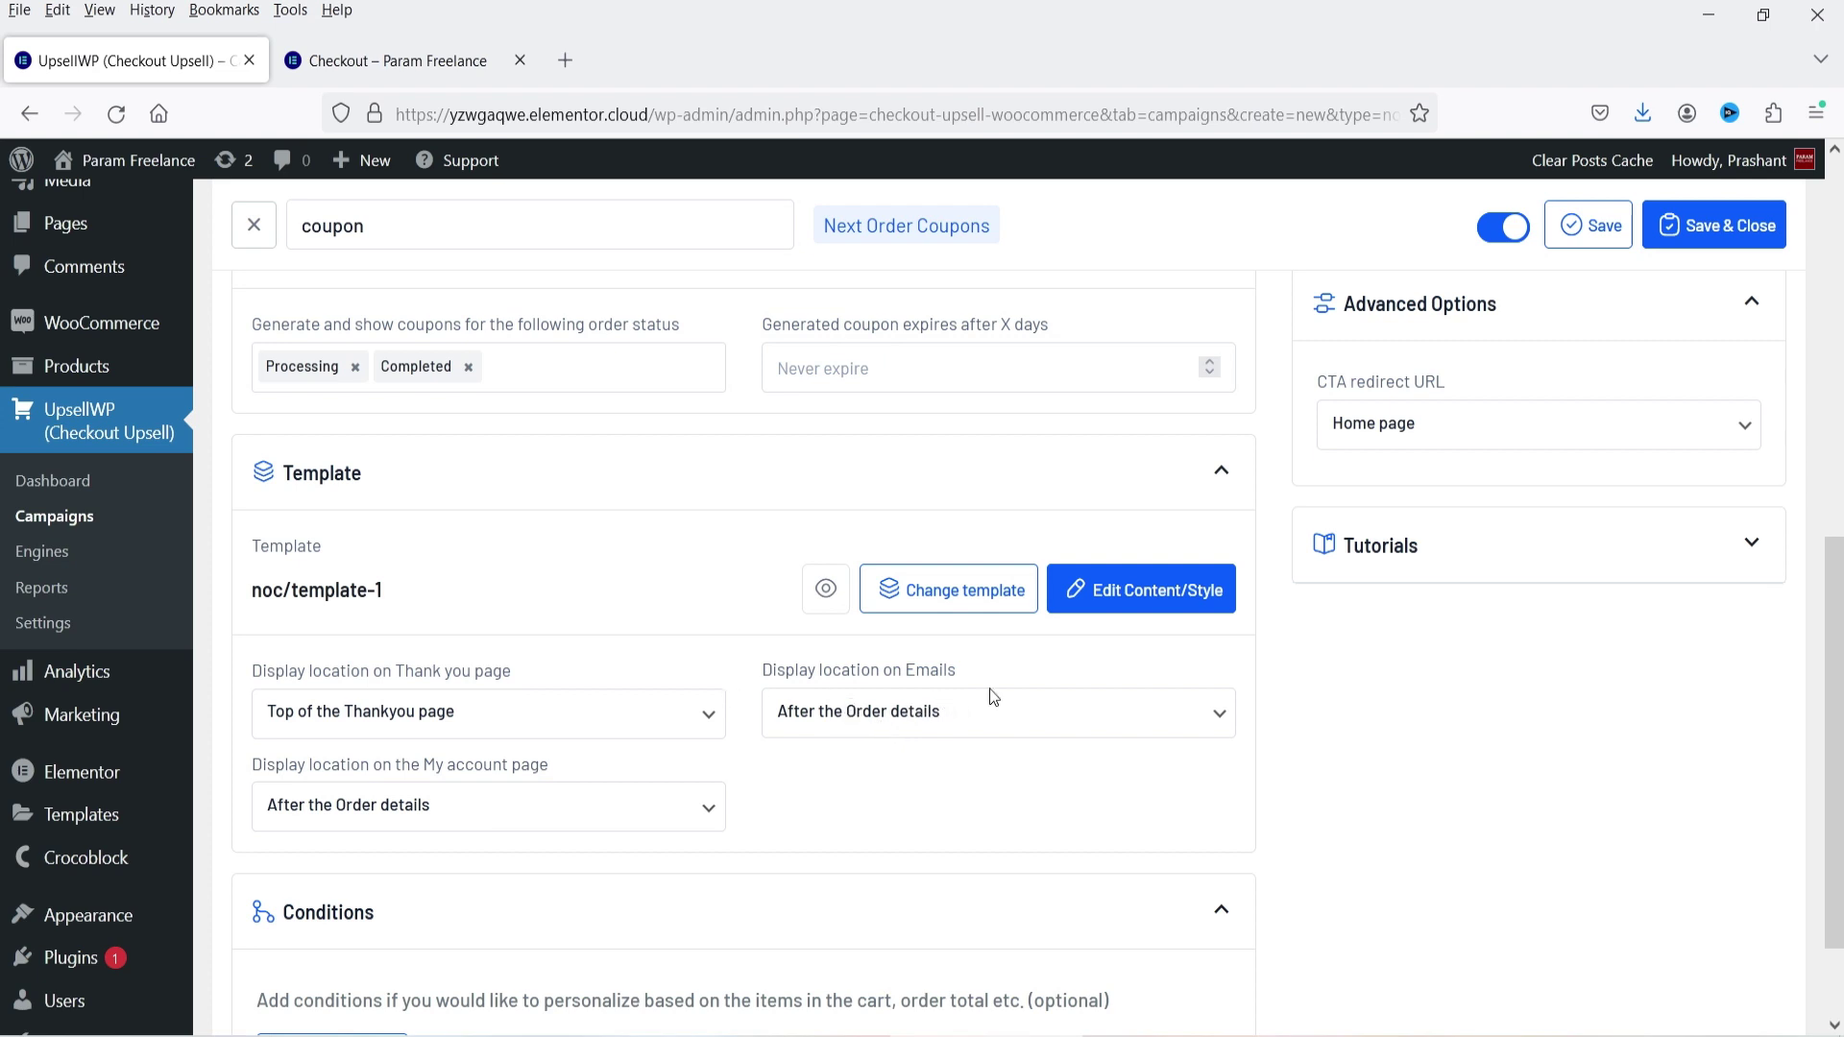
pyautogui.scroll(6, 399, 832)
pyautogui.click(1708, 206)
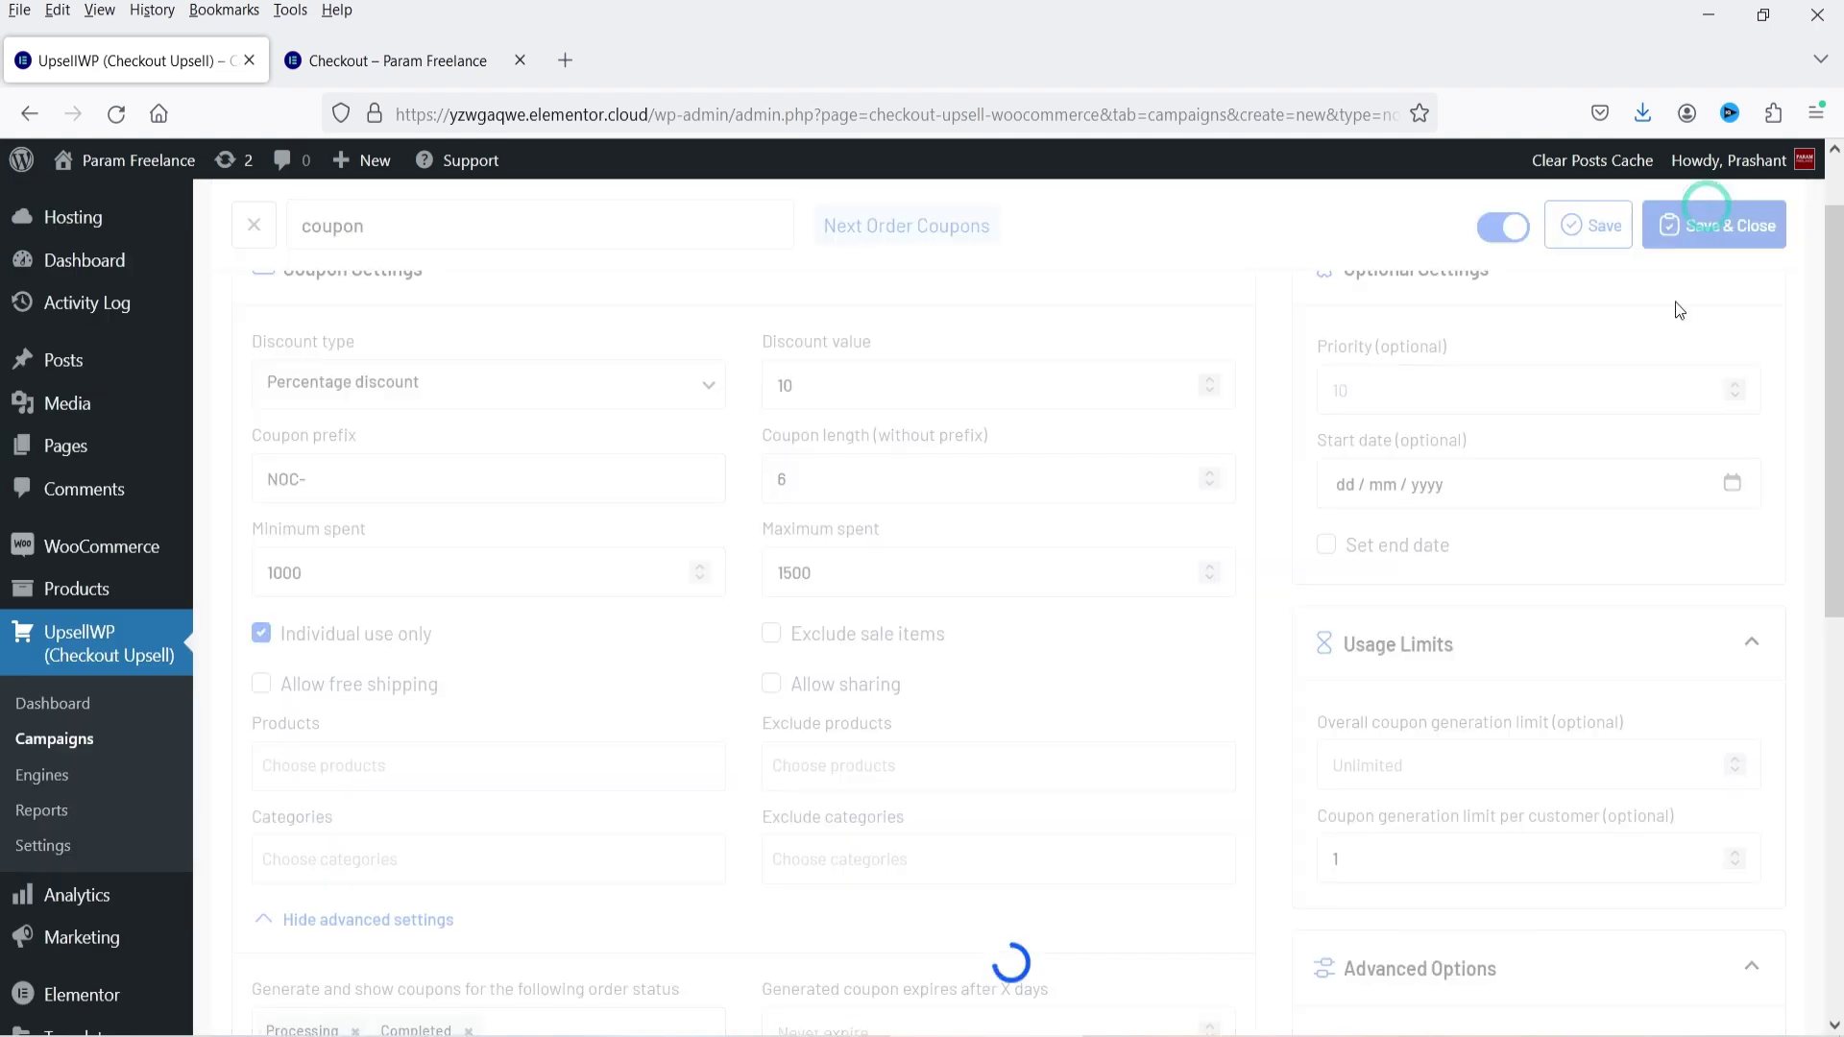
# On the store's checkout page, fill in the customer's name, address, phone number and e-mail in the billing details
pyautogui.click(348, 53)
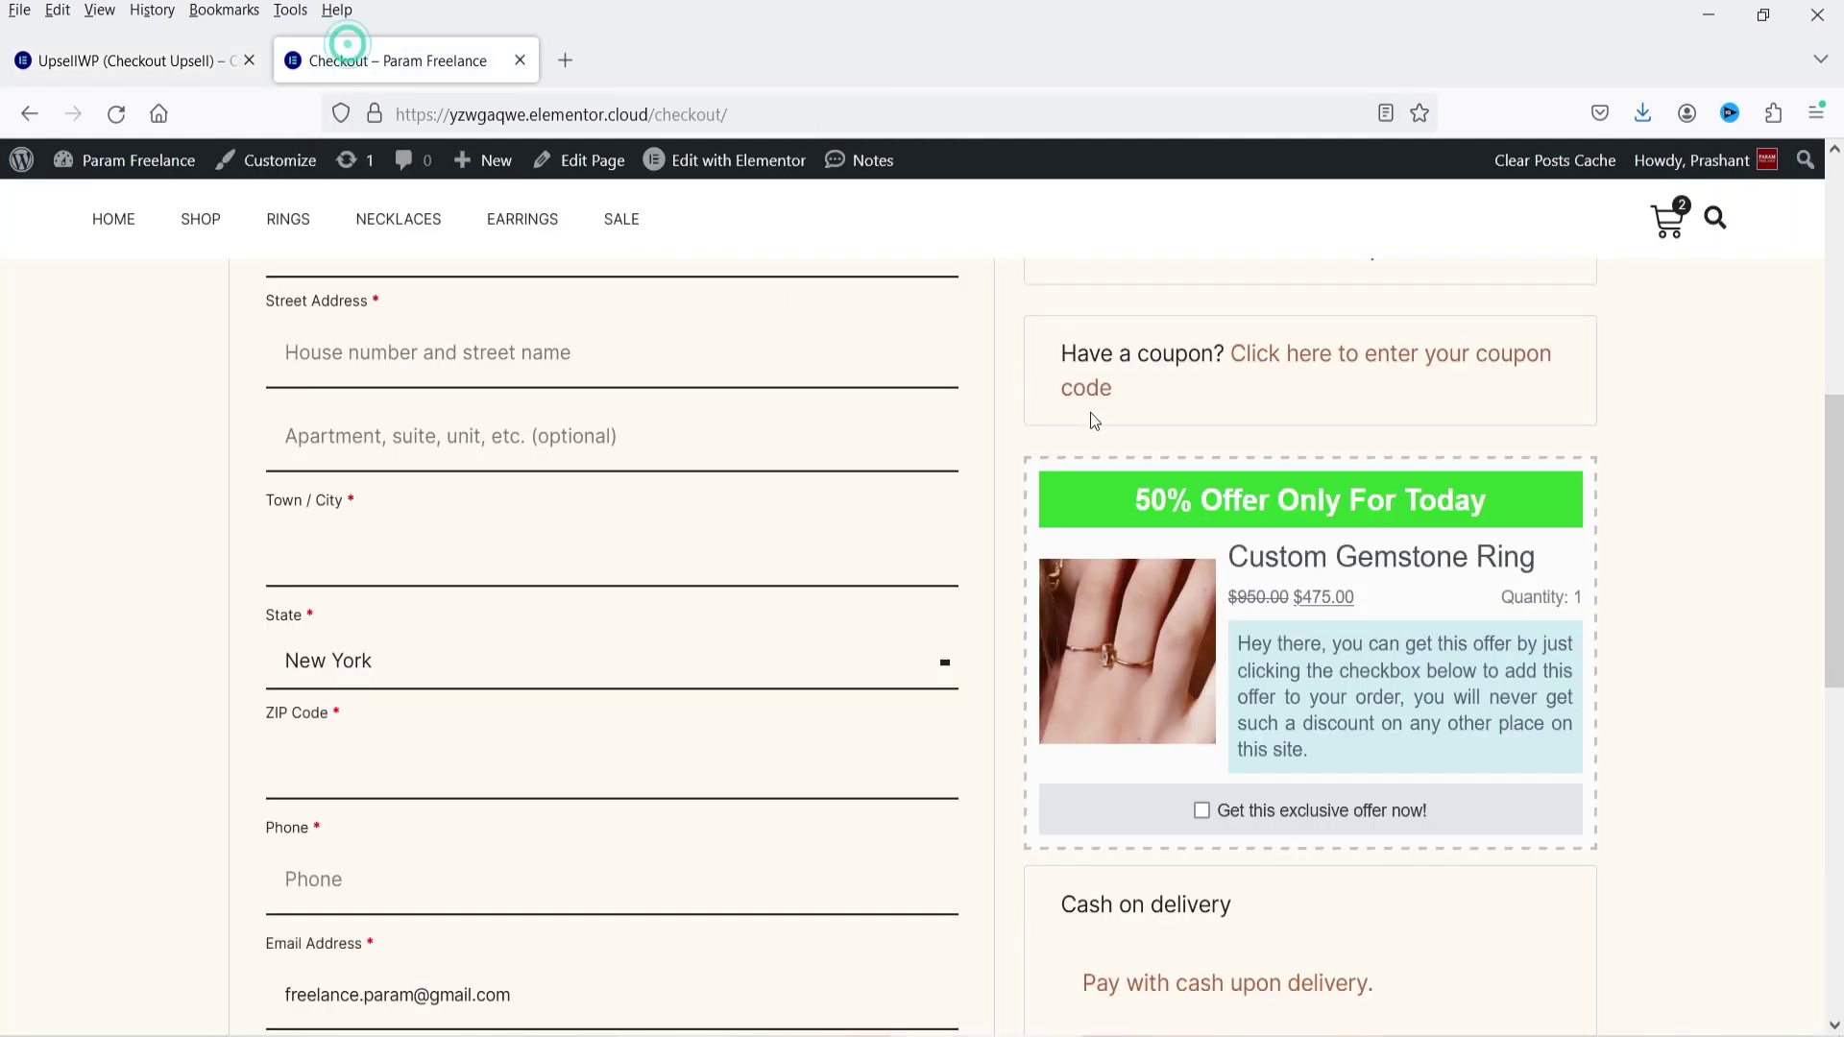
pyautogui.scroll(7, 1153, 442)
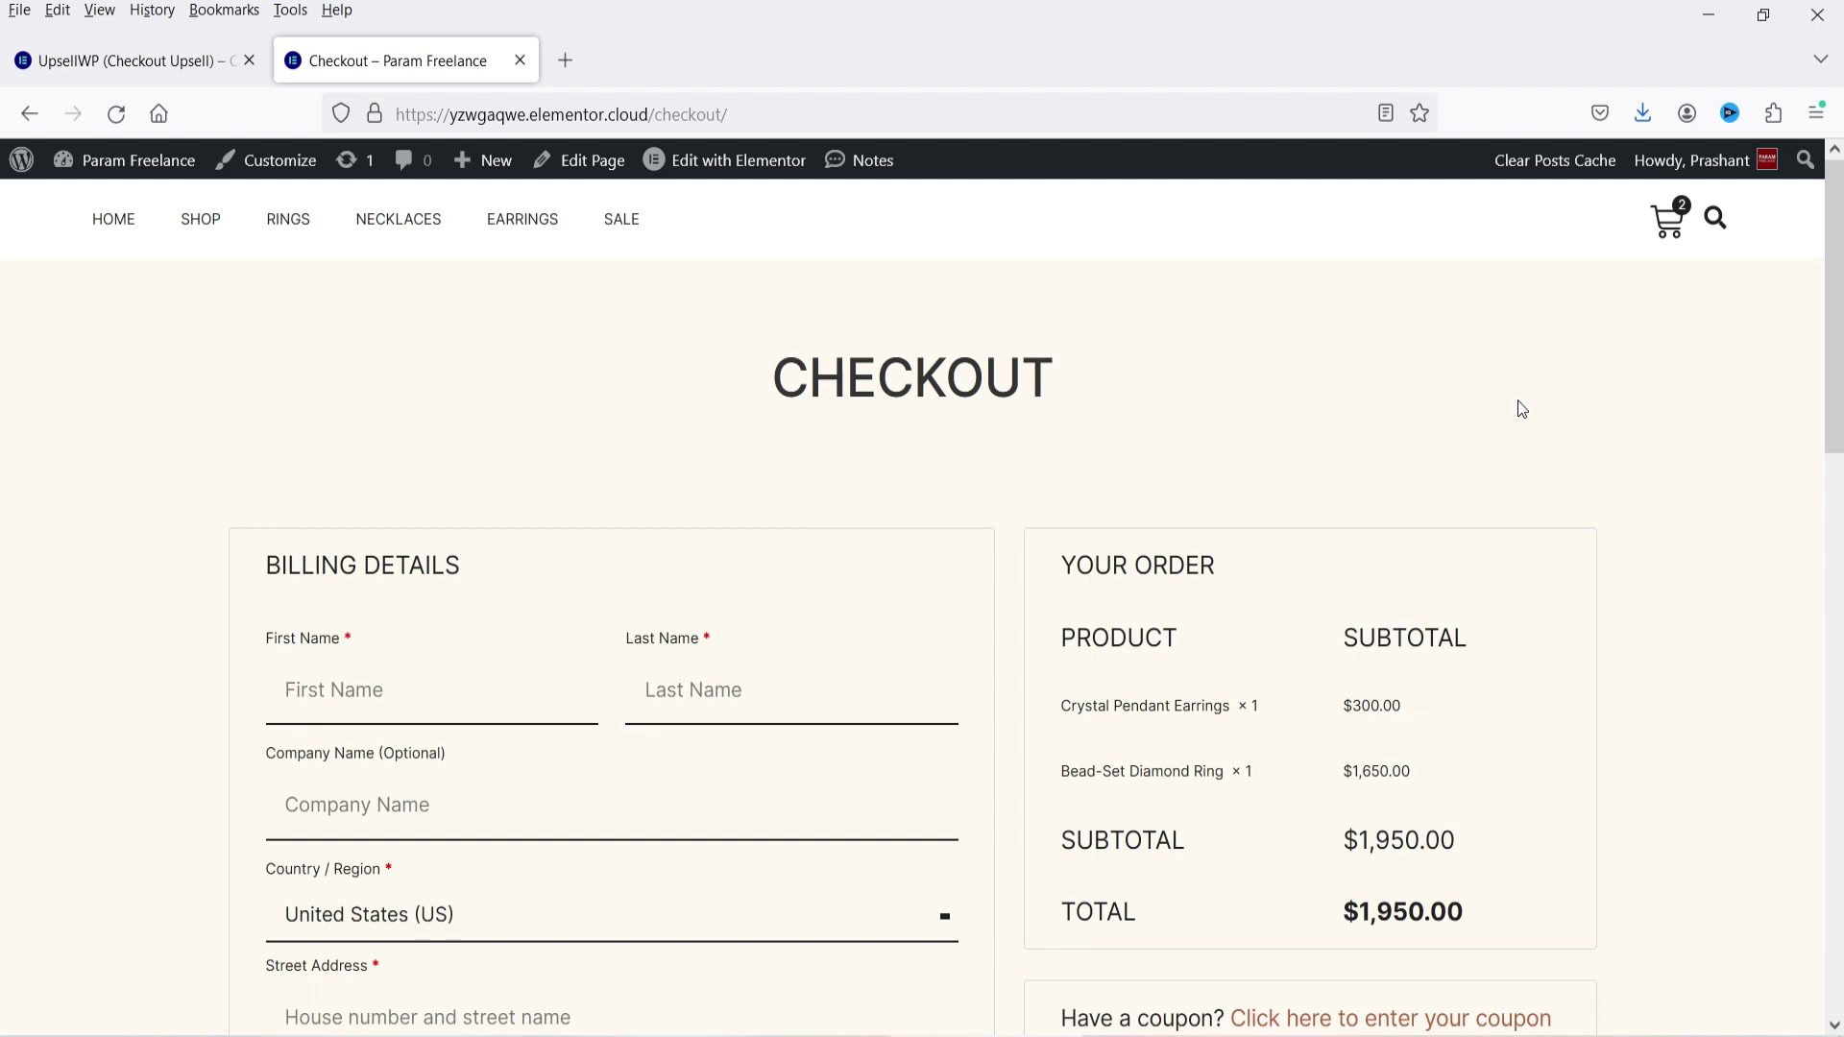
pyautogui.scroll(-3, 1514, 455)
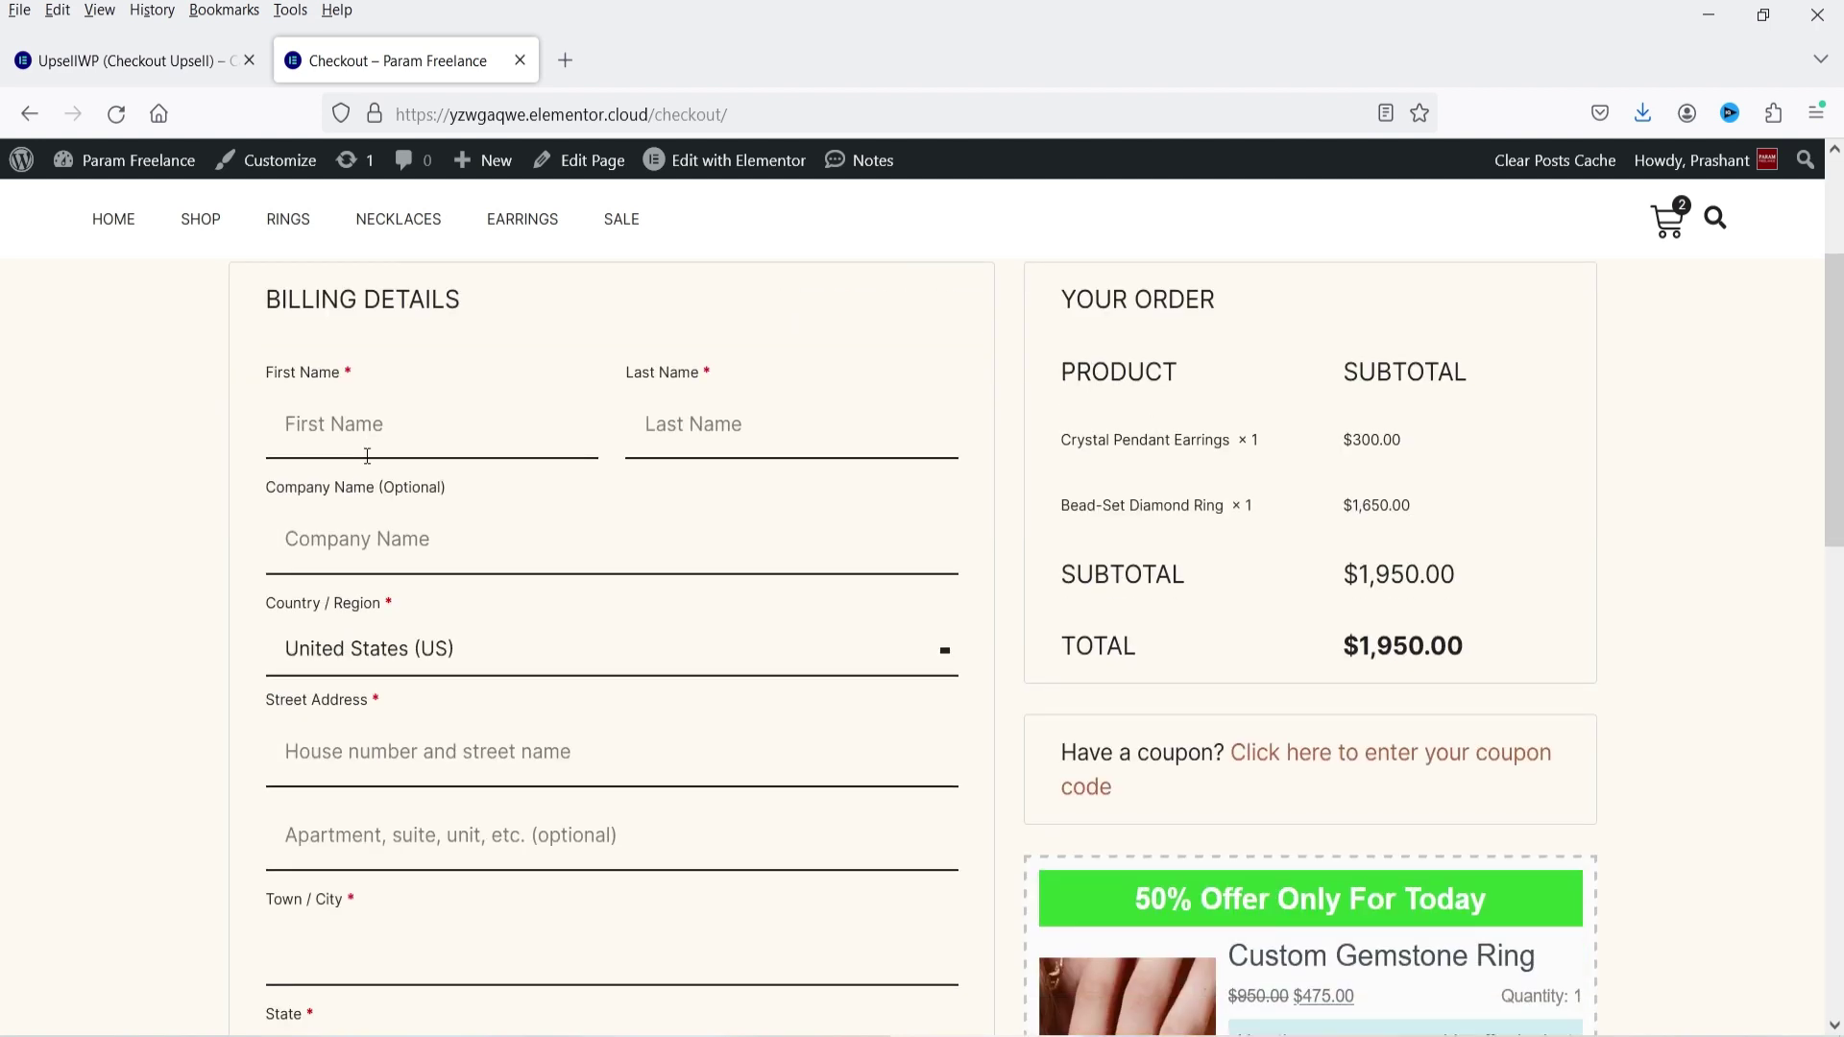
pyautogui.click(370, 427)
pyautogui.click(371, 427)
pyautogui.write('jo')
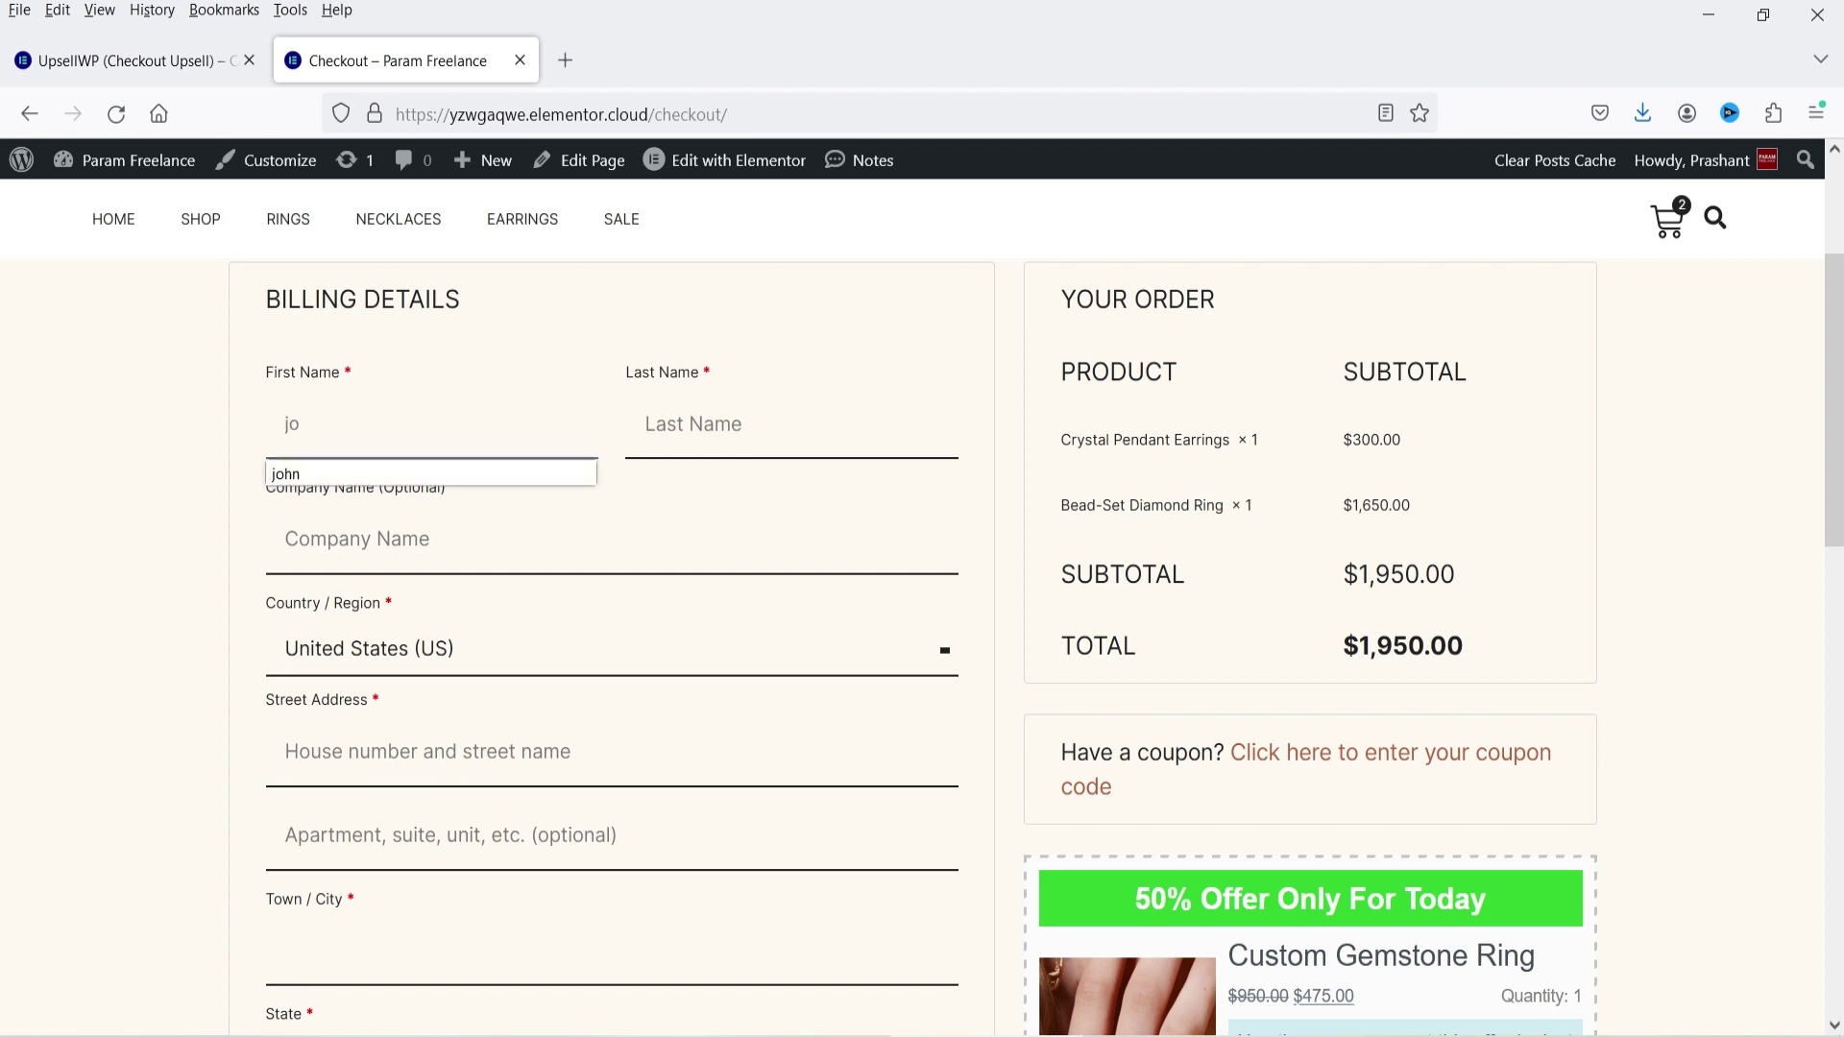
pyautogui.write('hndoe')
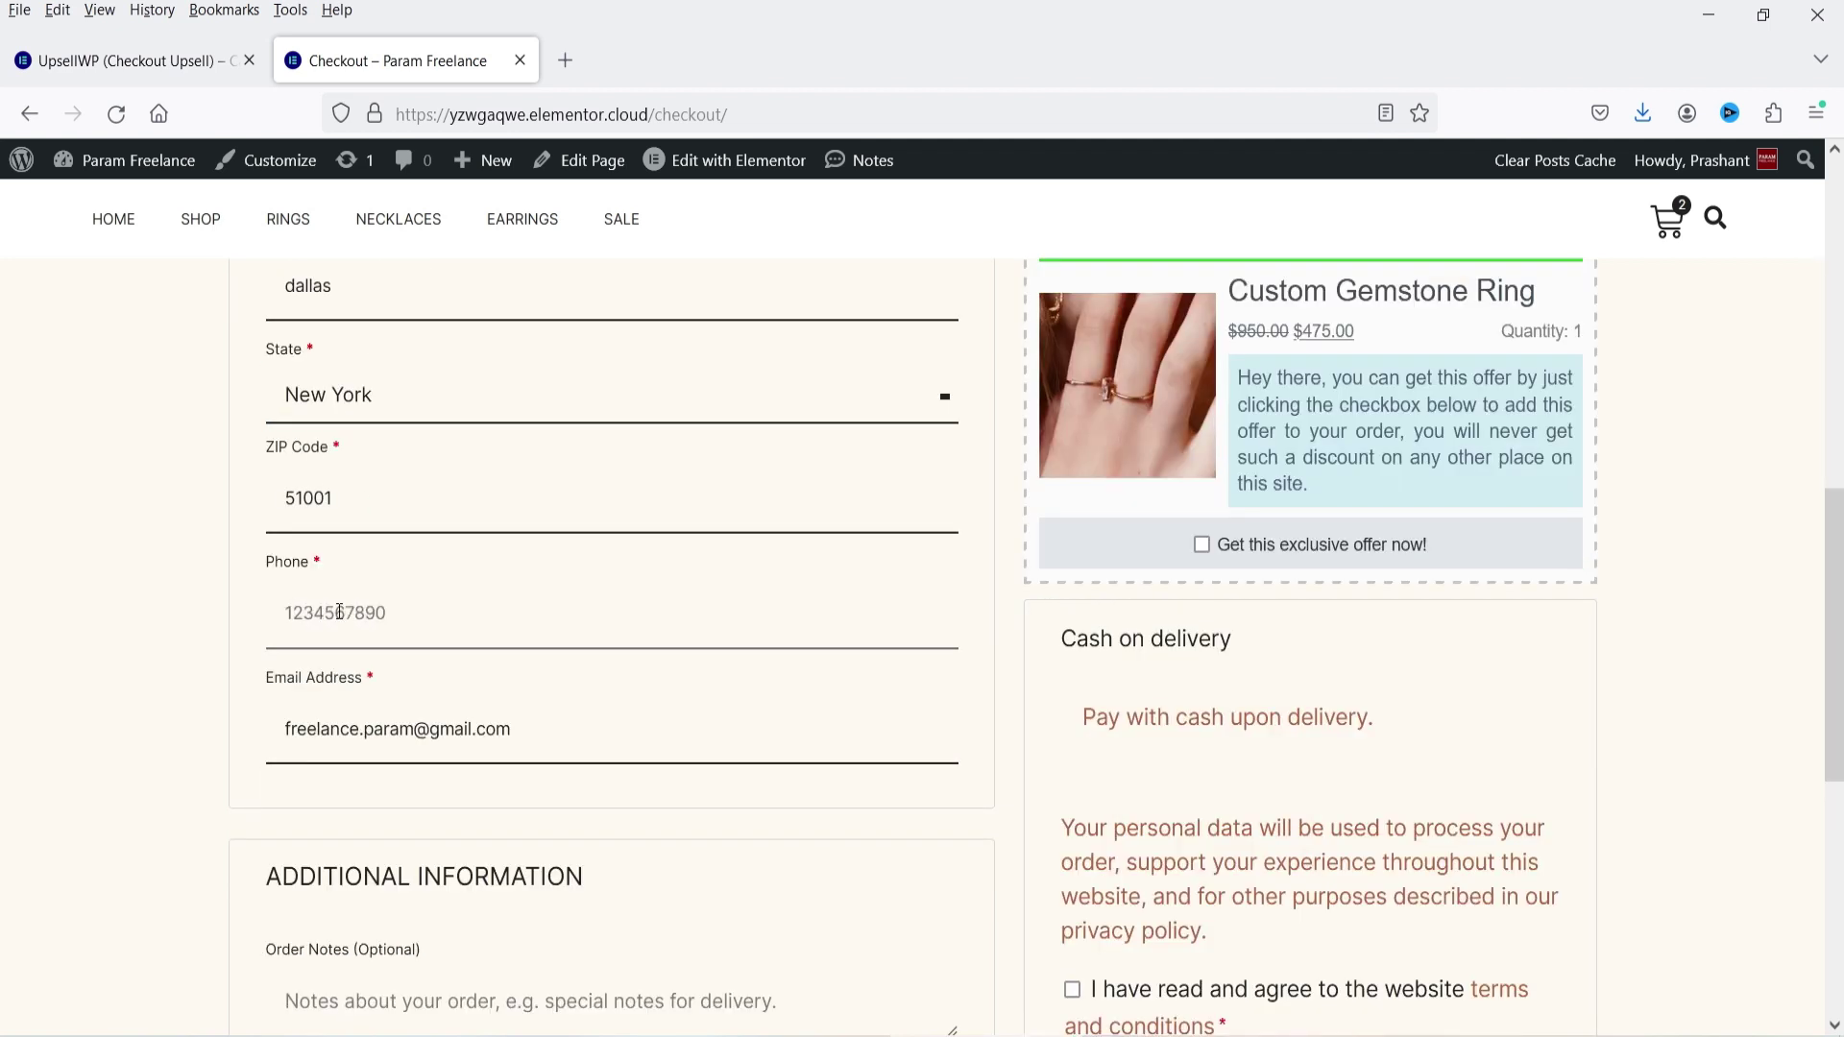
pyautogui.click(339, 612)
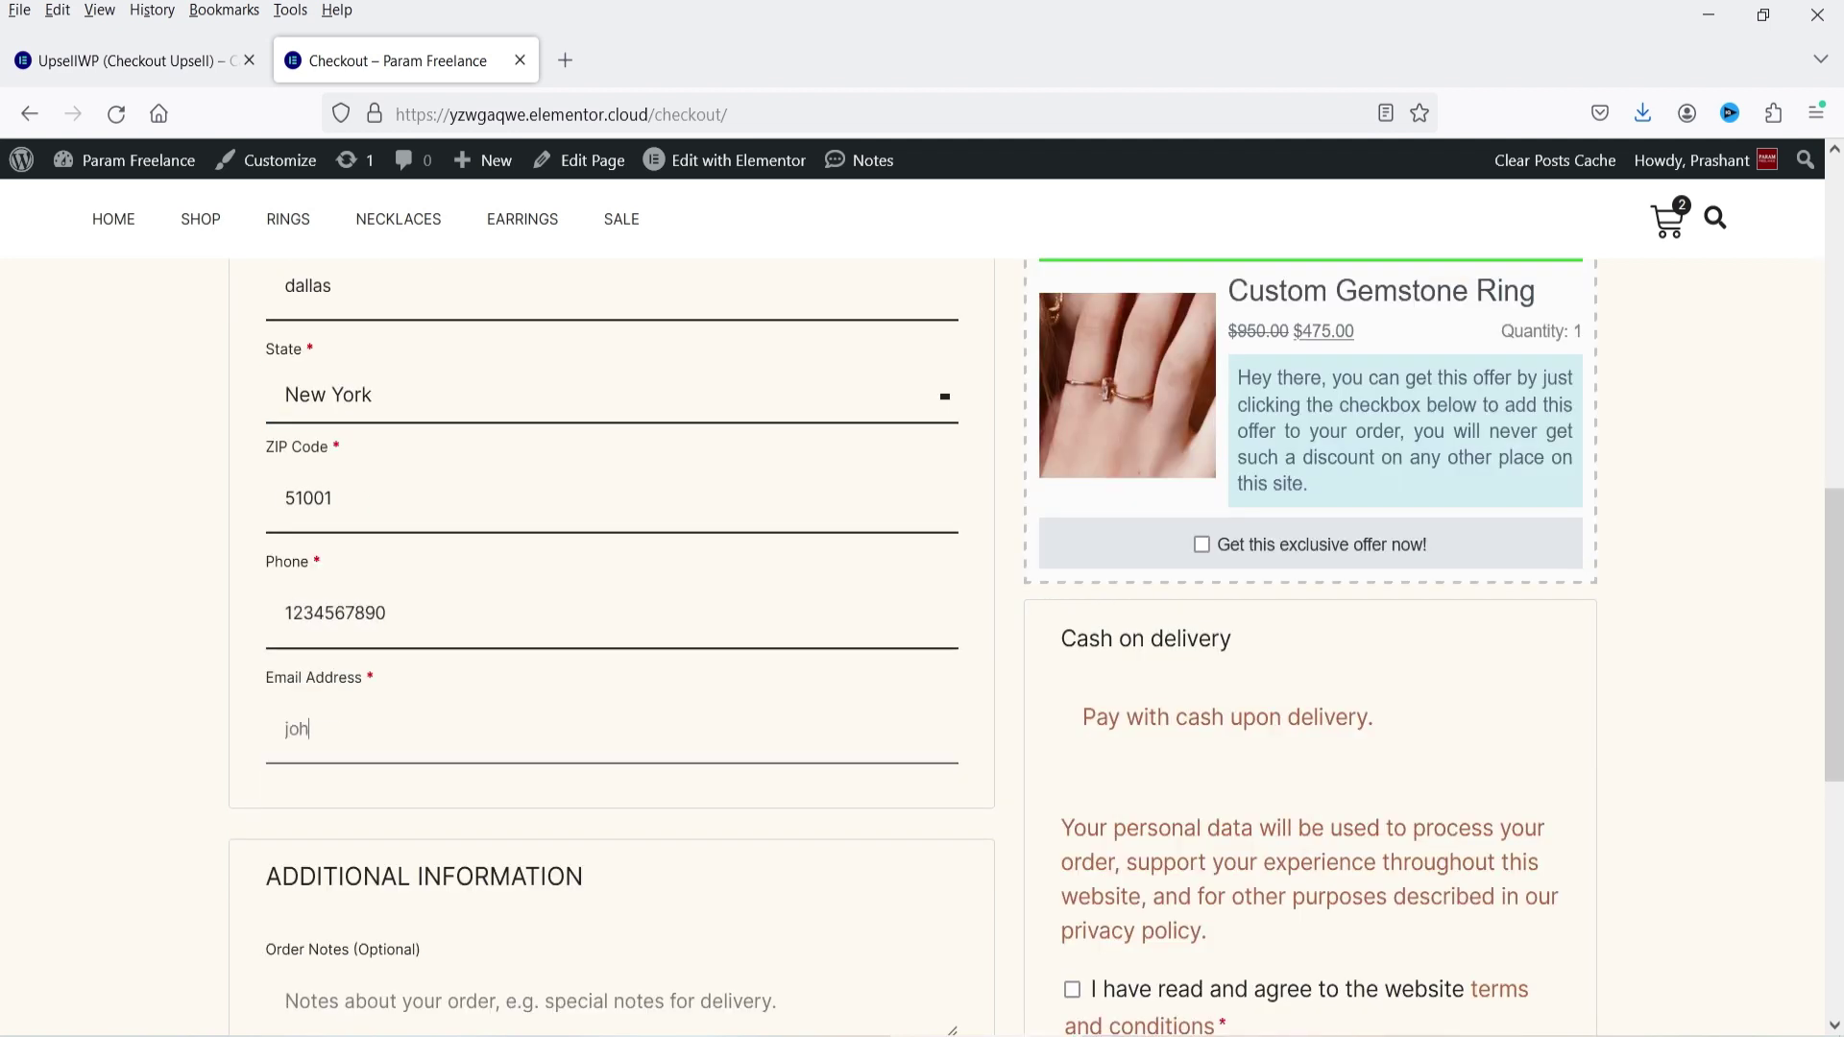
# Agree to the website terms and conditions and place the order with cash on delivery
pyautogui.scroll(-3, 1152, 456)
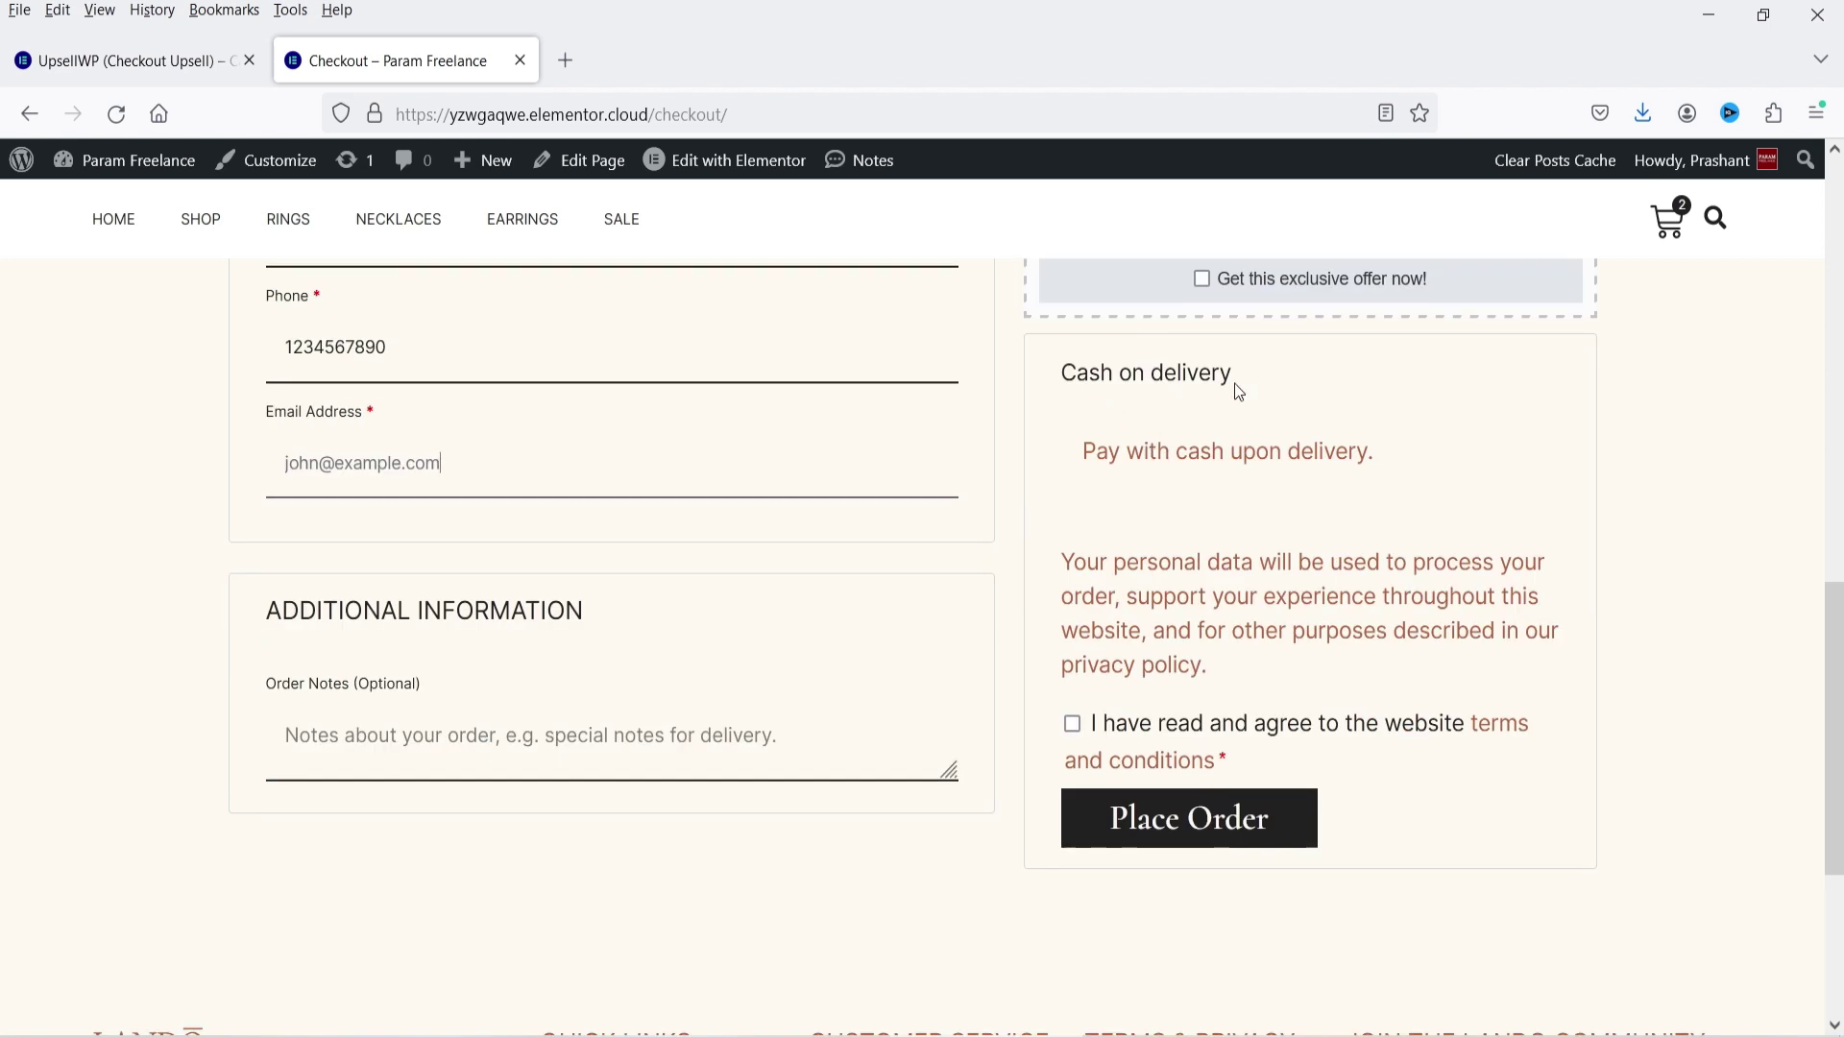
pyautogui.scroll(-2, 1043, 398)
pyautogui.click(1073, 574)
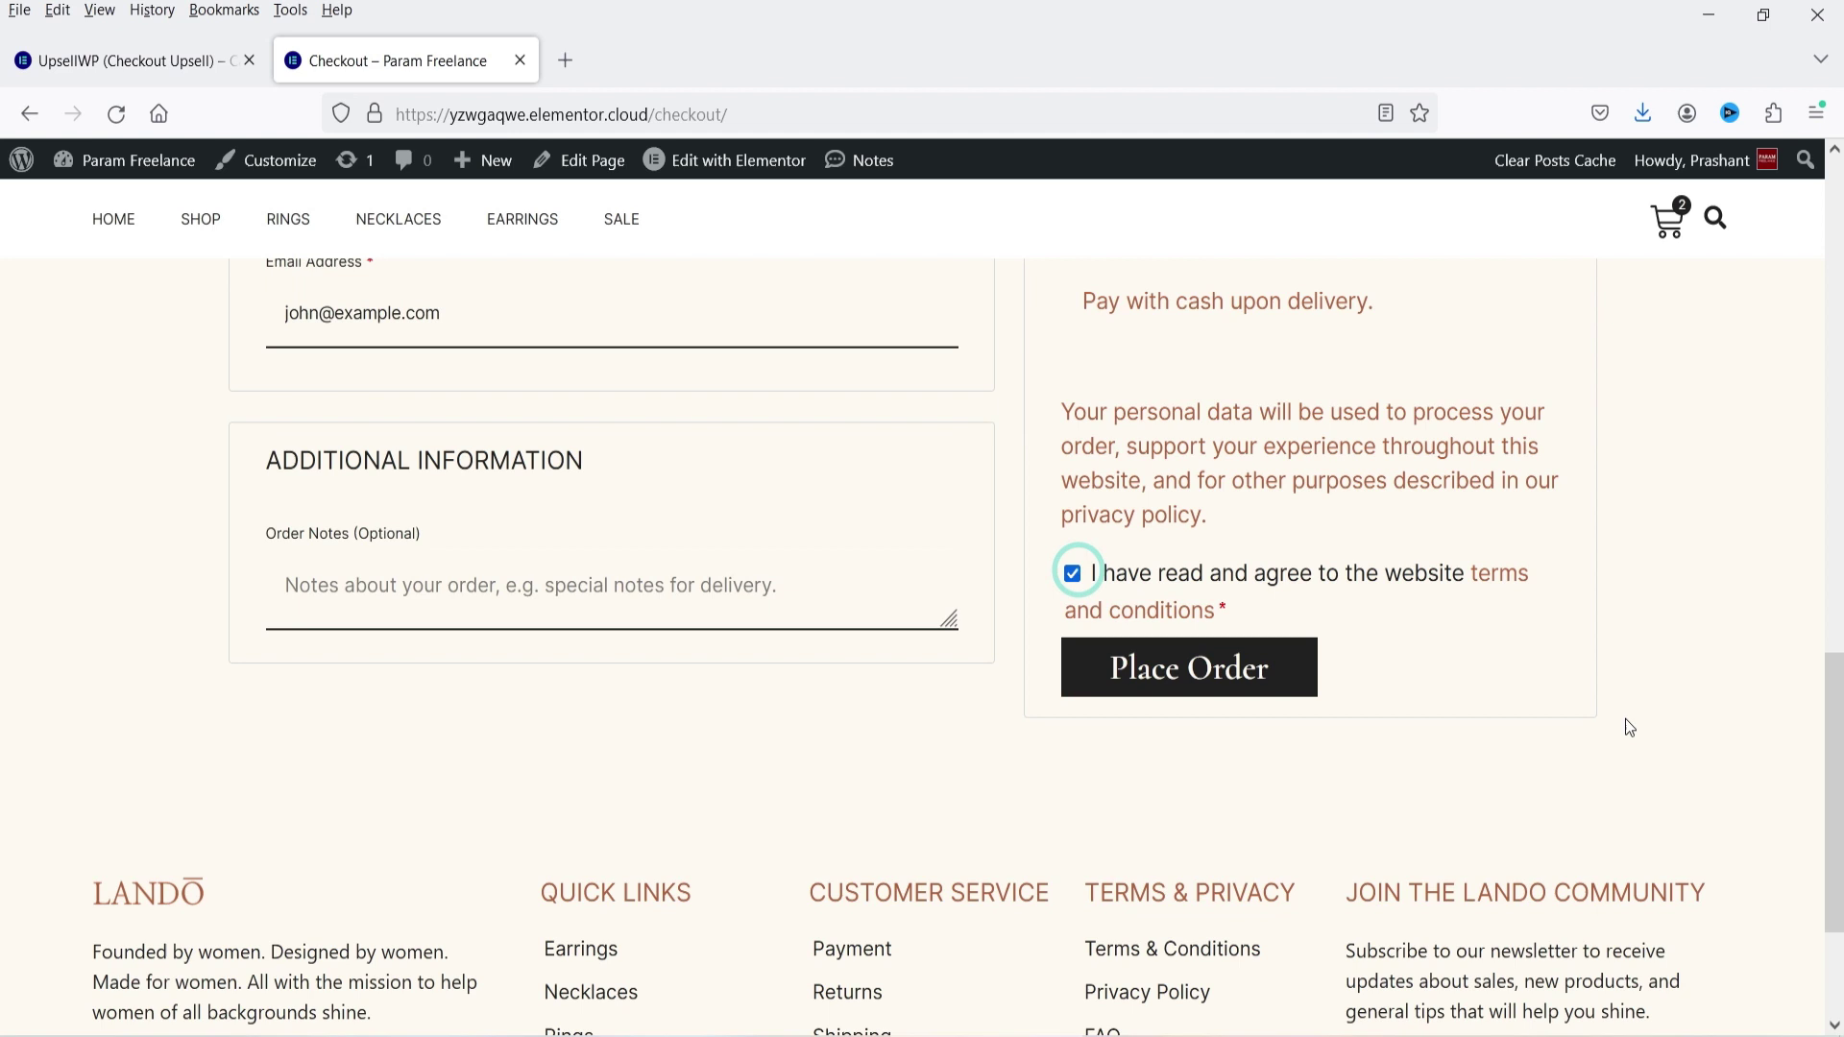
pyautogui.click(1166, 683)
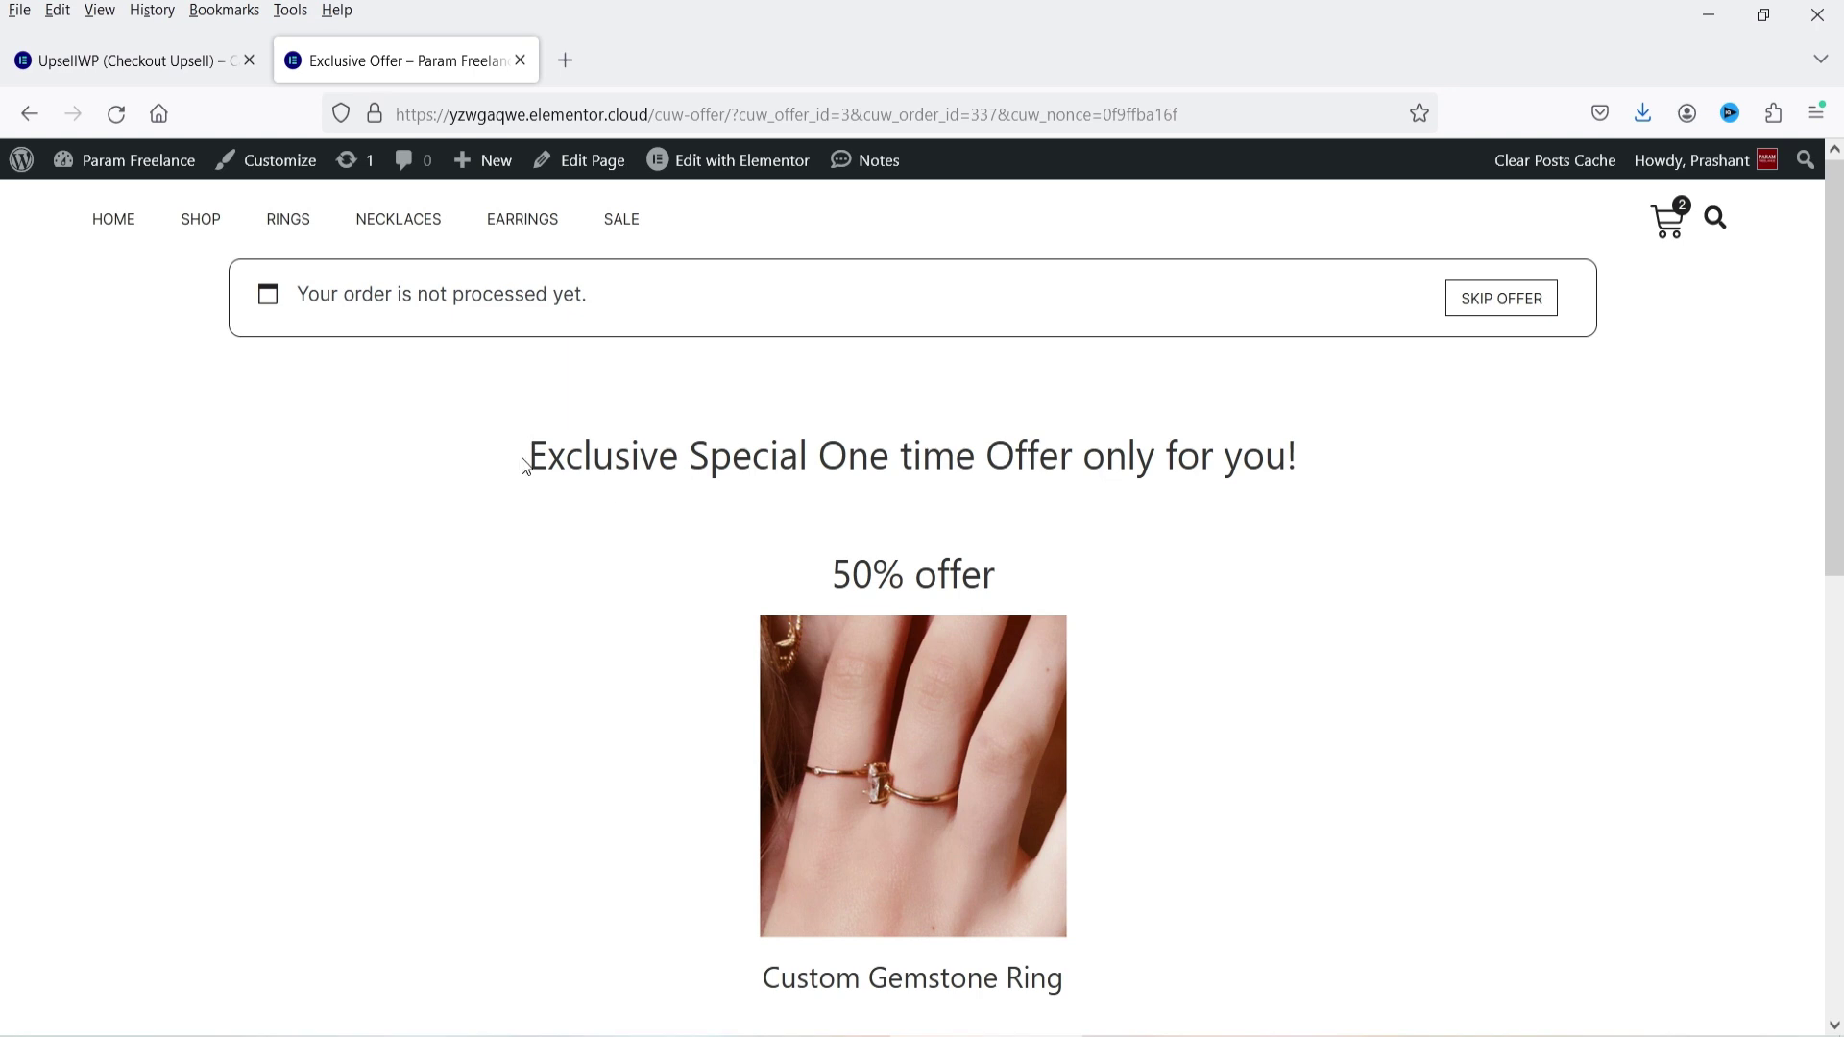
# Review the post-purchase 50% offer and add the discounted Custom Gemstone Ring to the order
pyautogui.scroll(-5, 652, 466)
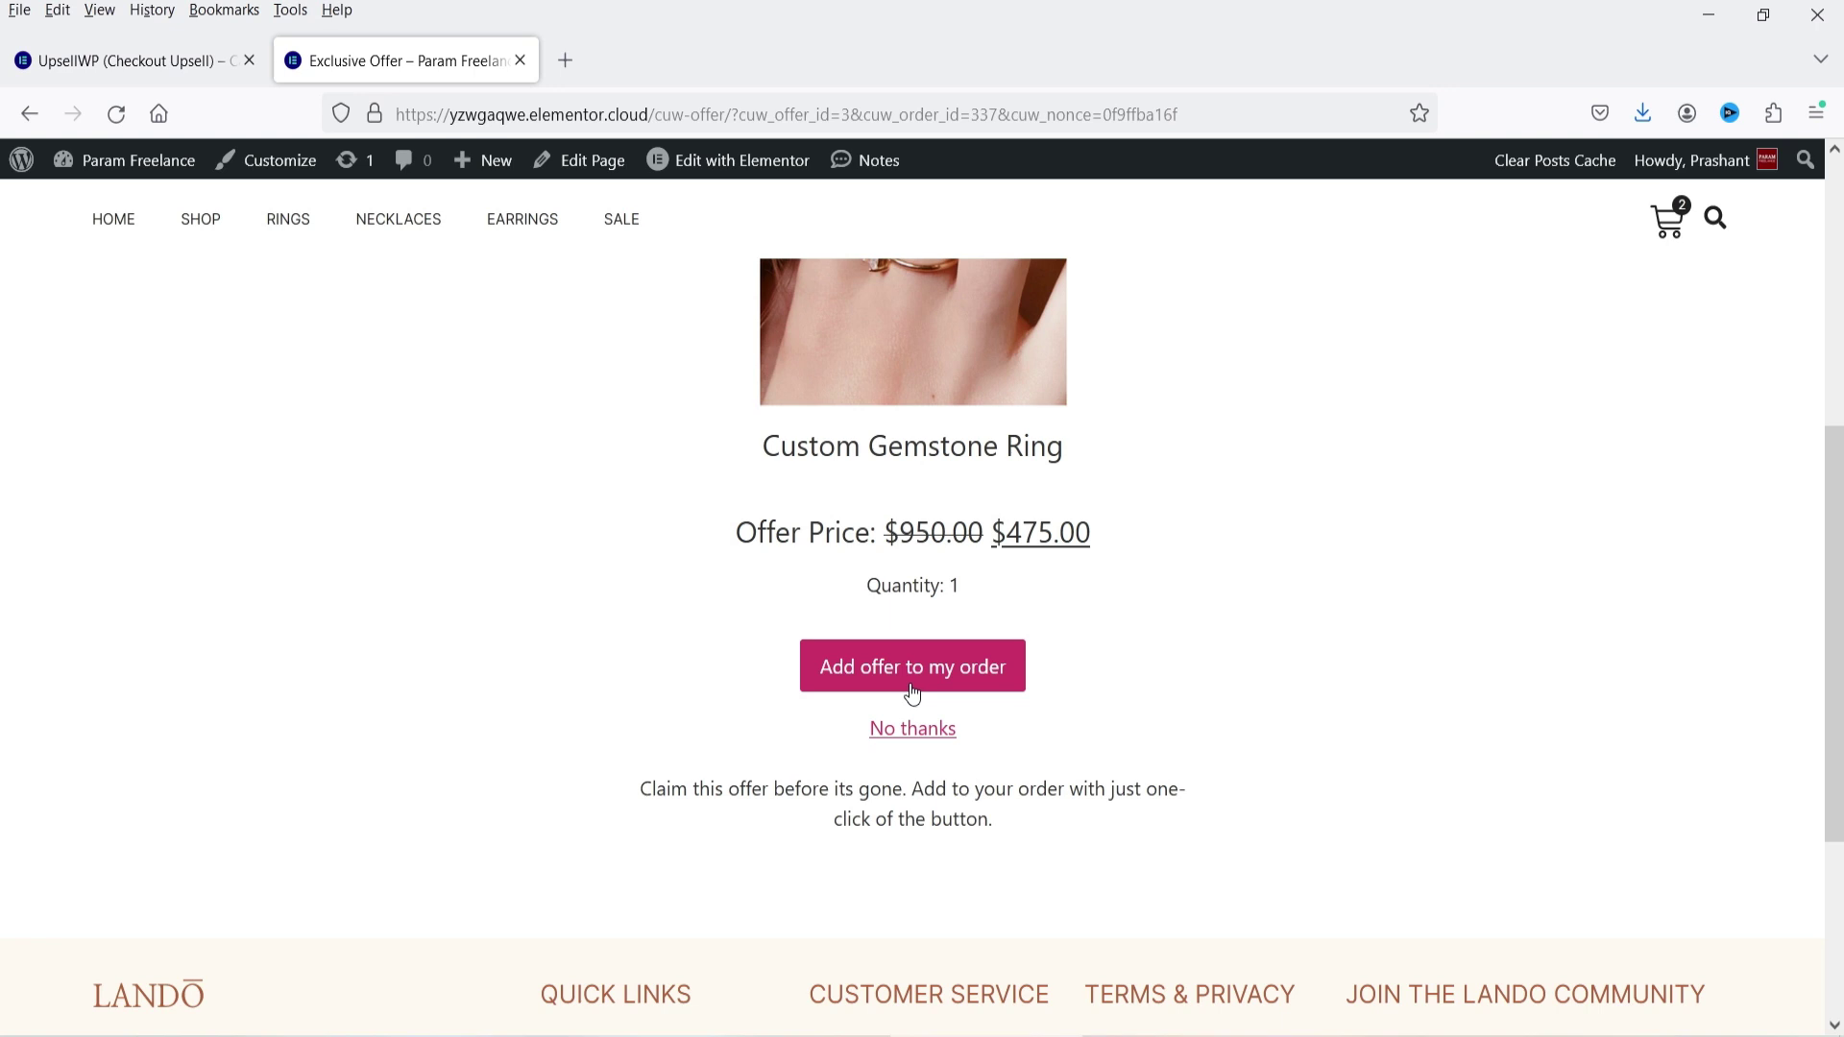
pyautogui.click(887, 738)
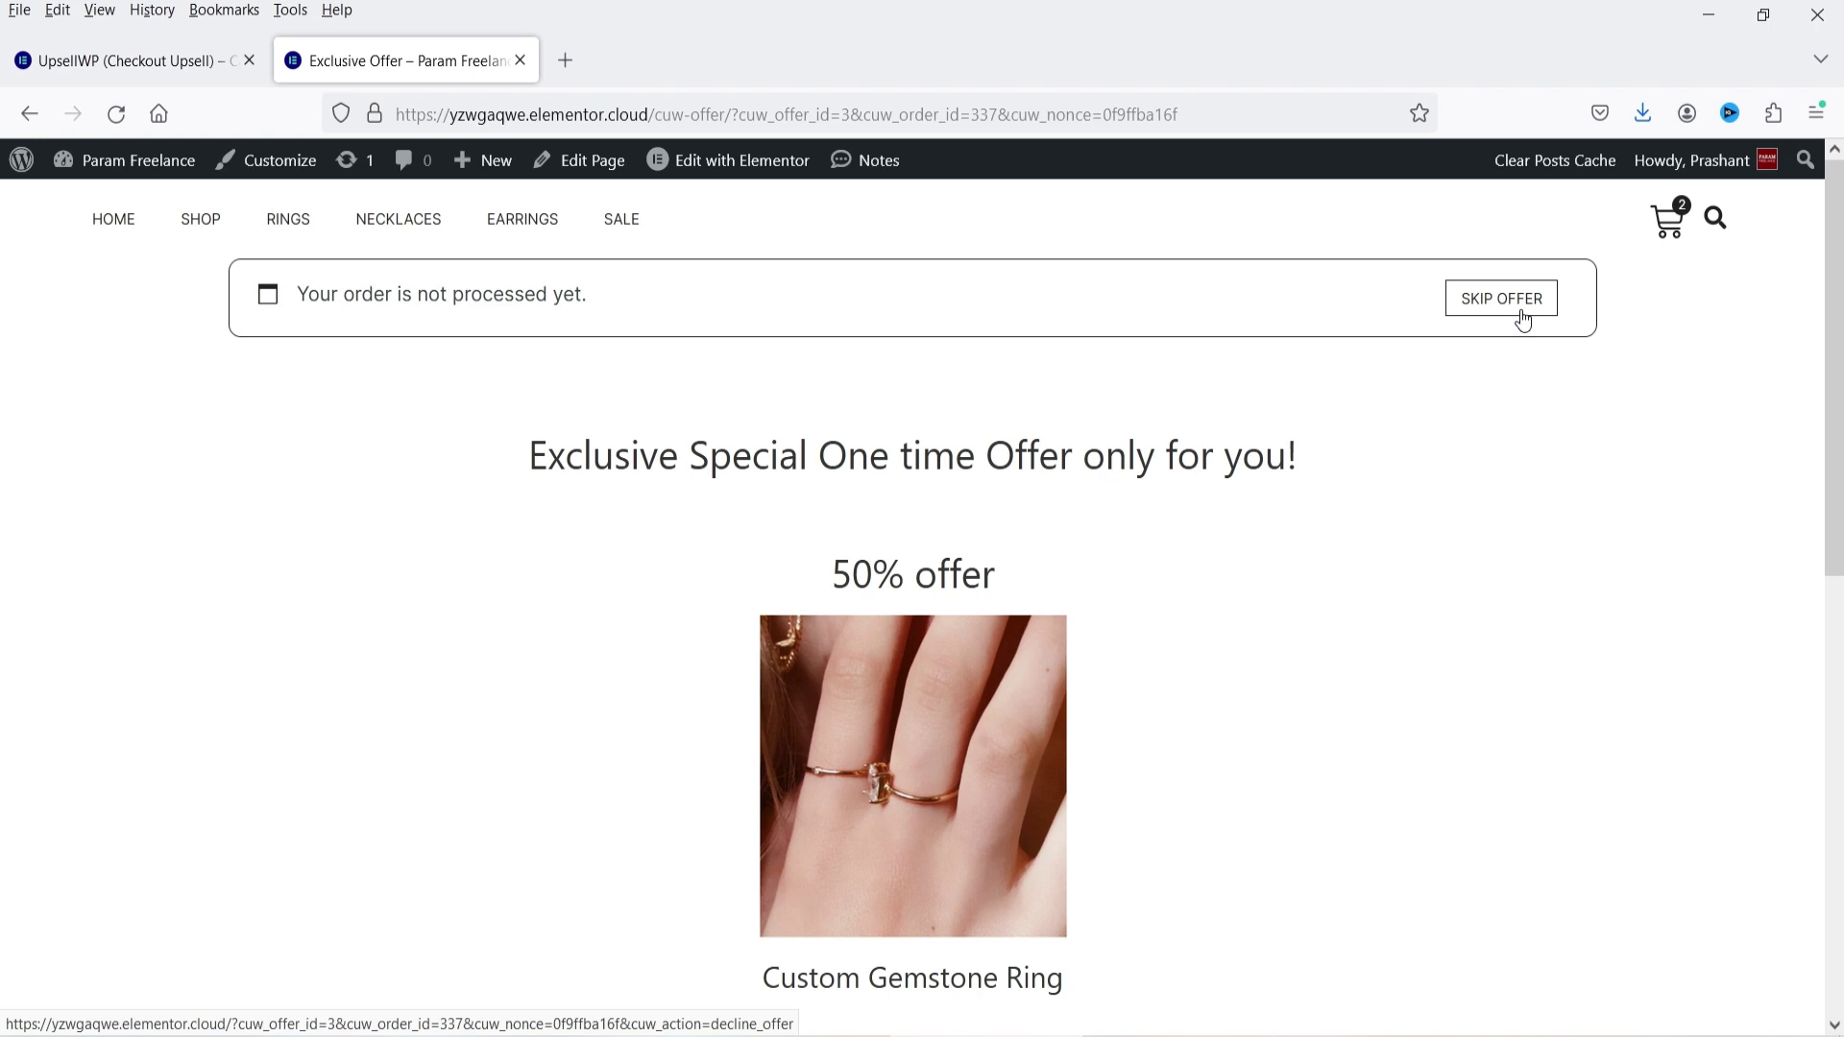
pyautogui.scroll(-4, 1523, 320)
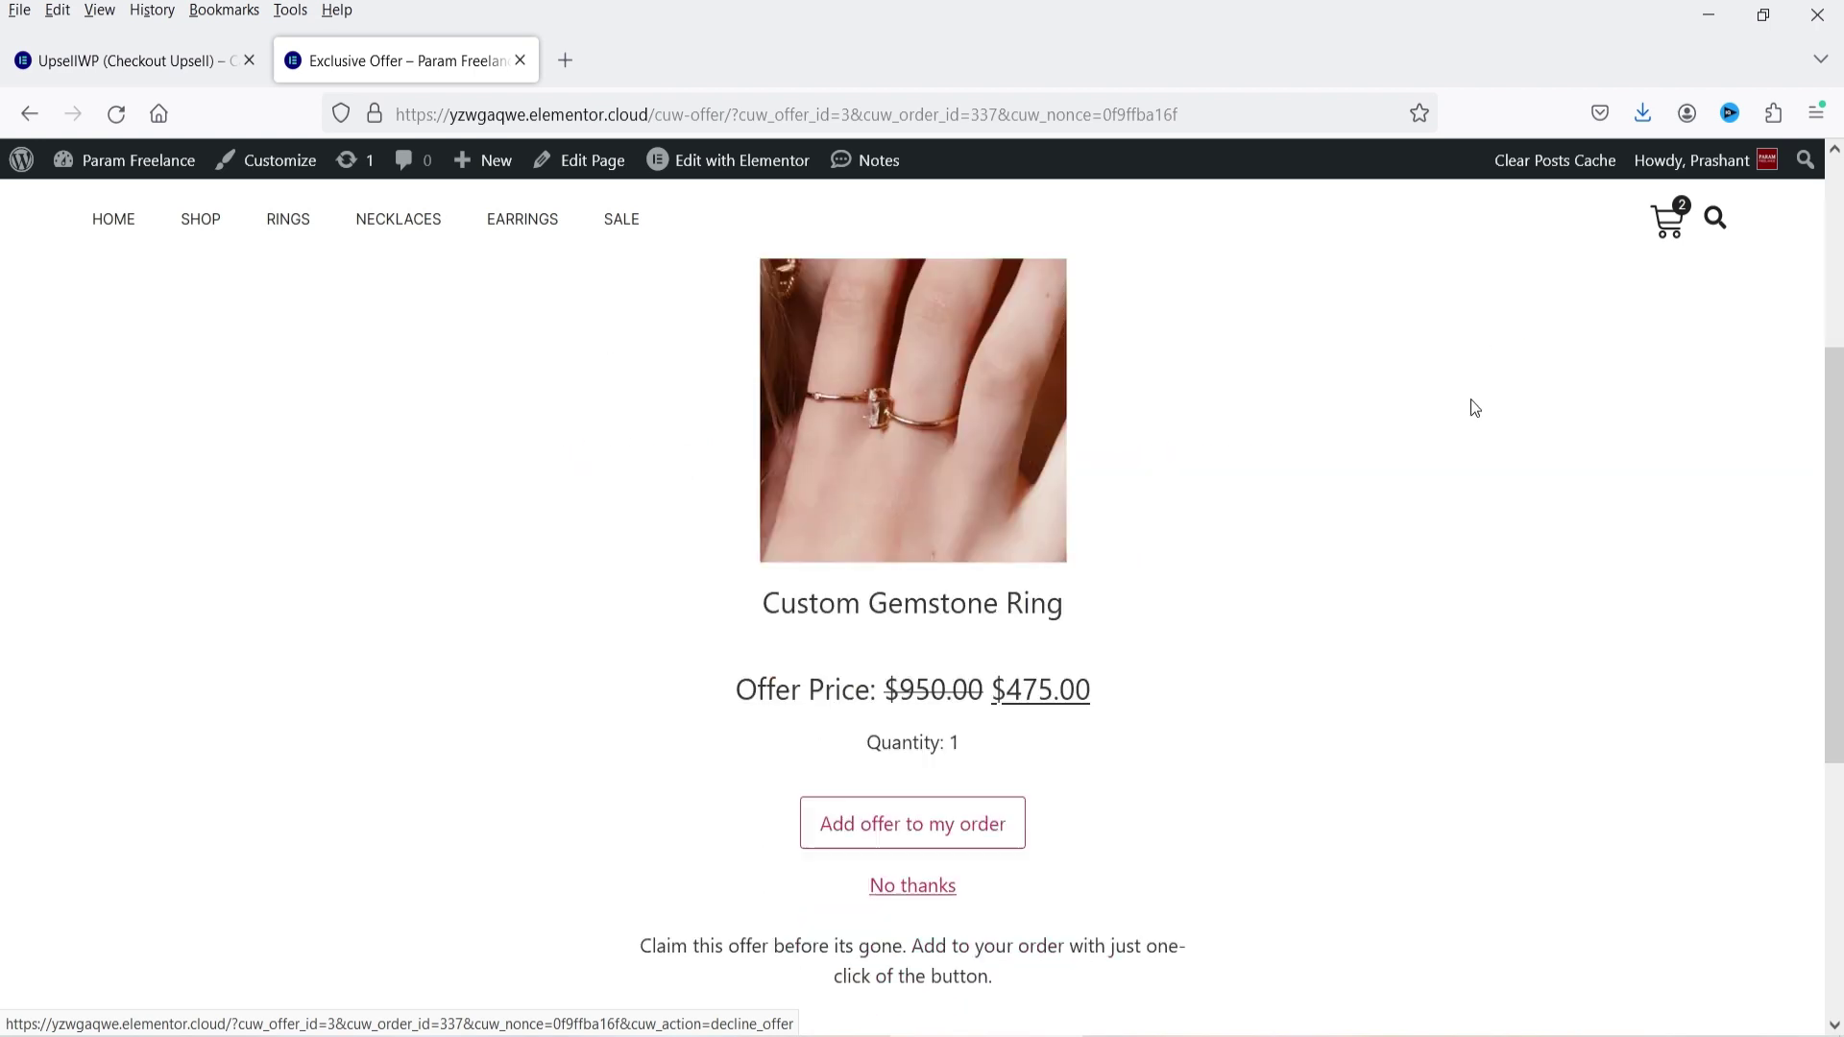
pyautogui.click(920, 803)
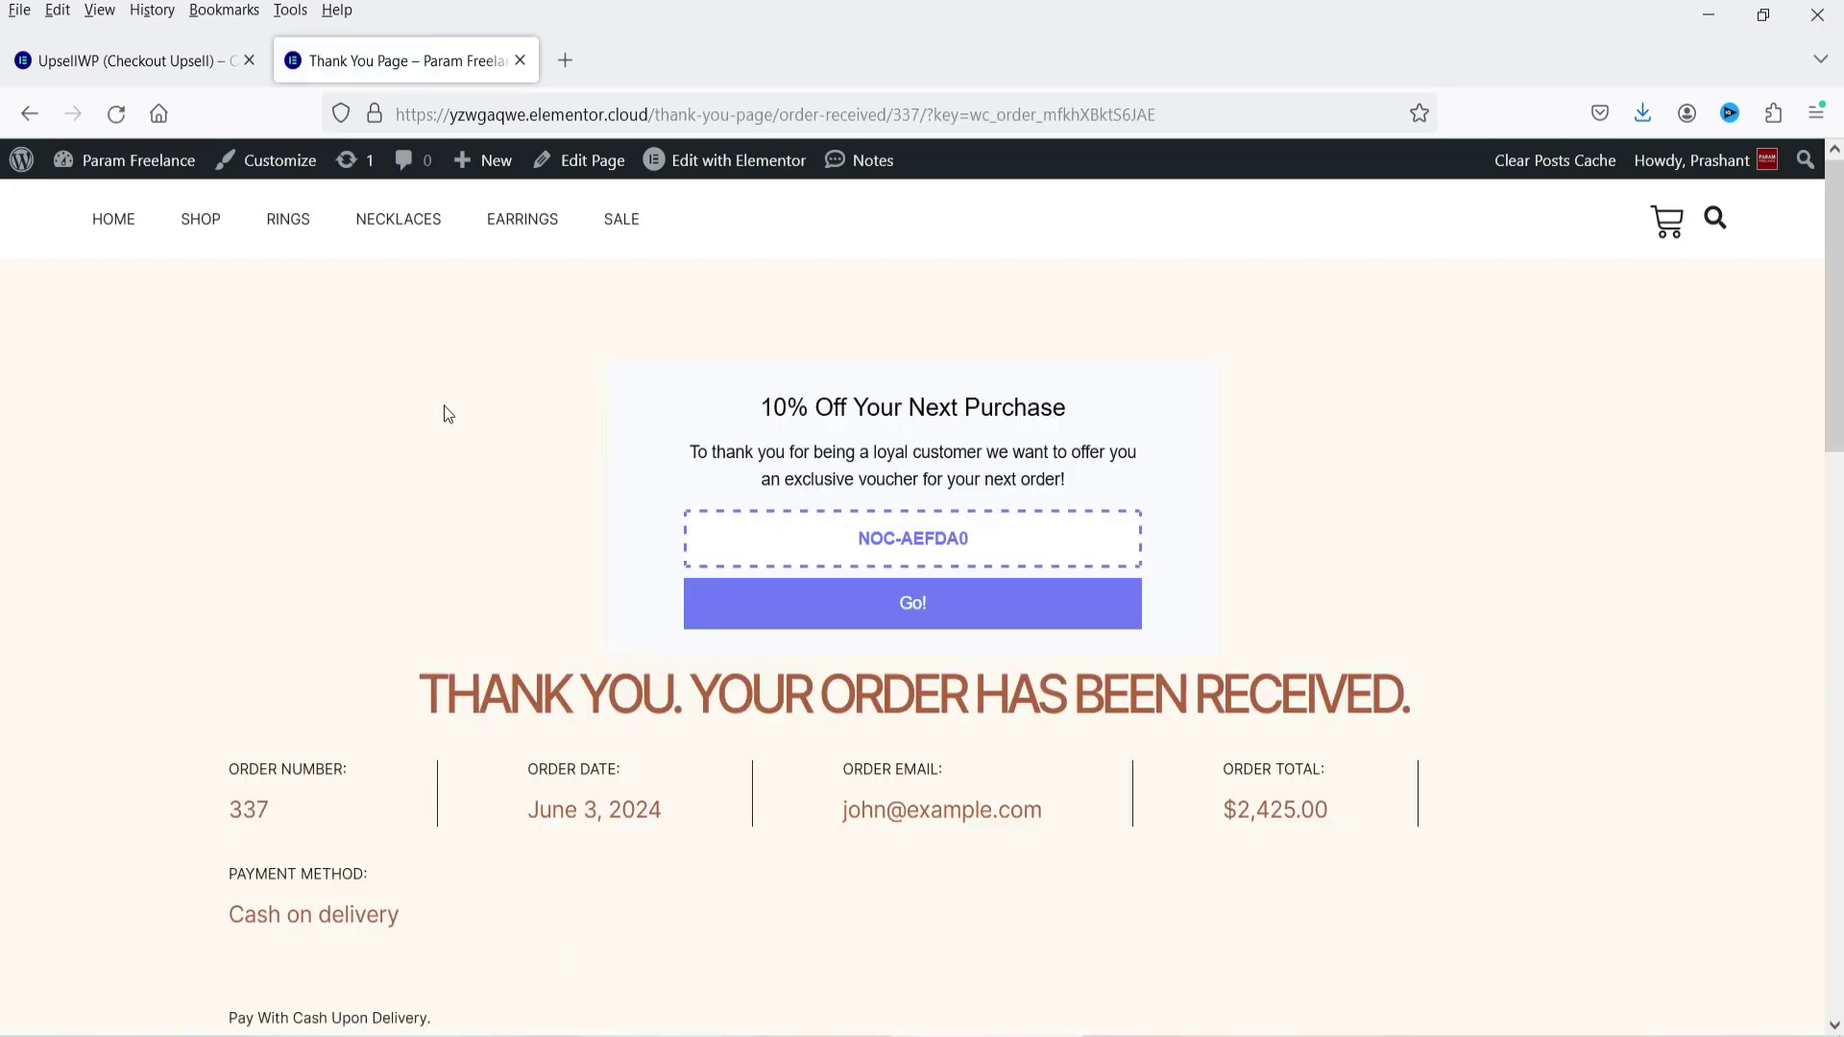
# Examine the thank-you page's next-order coupon and the order details, including the Custom Gemstone Ring's offer price, and check the campaigns list
pyautogui.click(1224, 482)
pyautogui.click(125, 61)
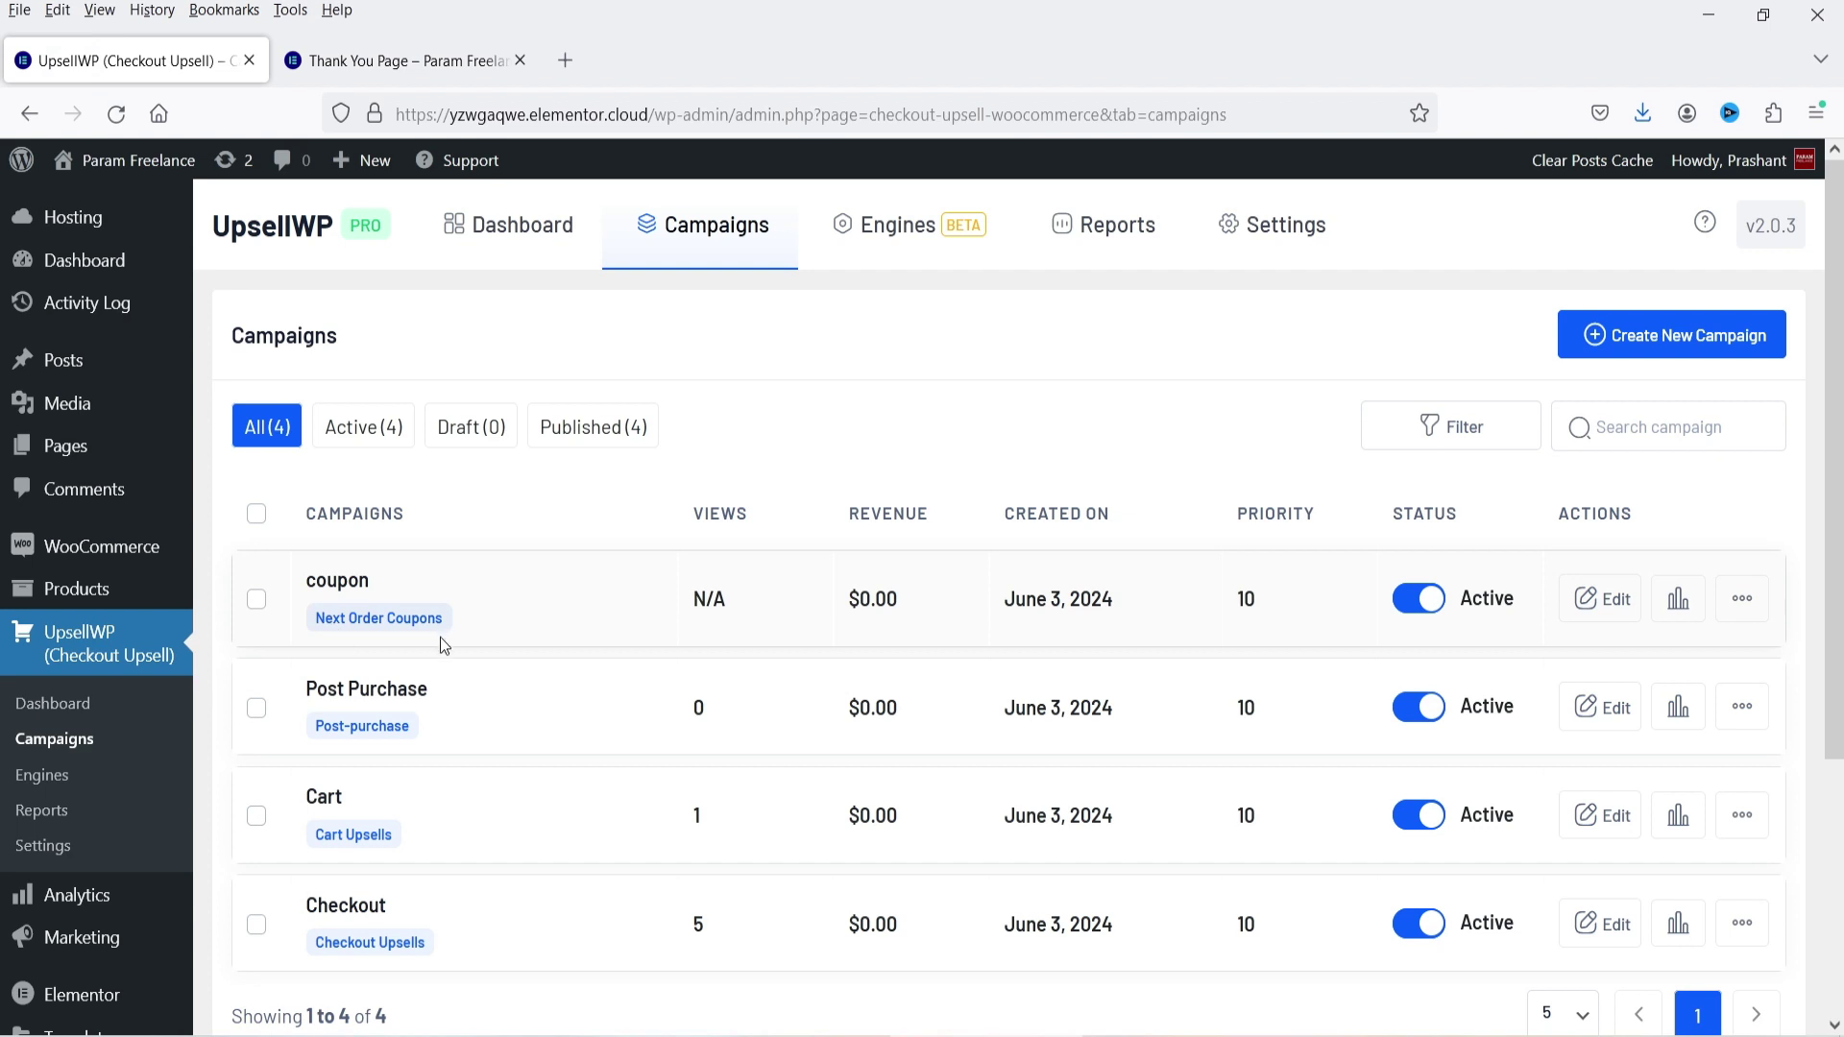
pyautogui.click(378, 53)
pyautogui.scroll(-4, 498, 383)
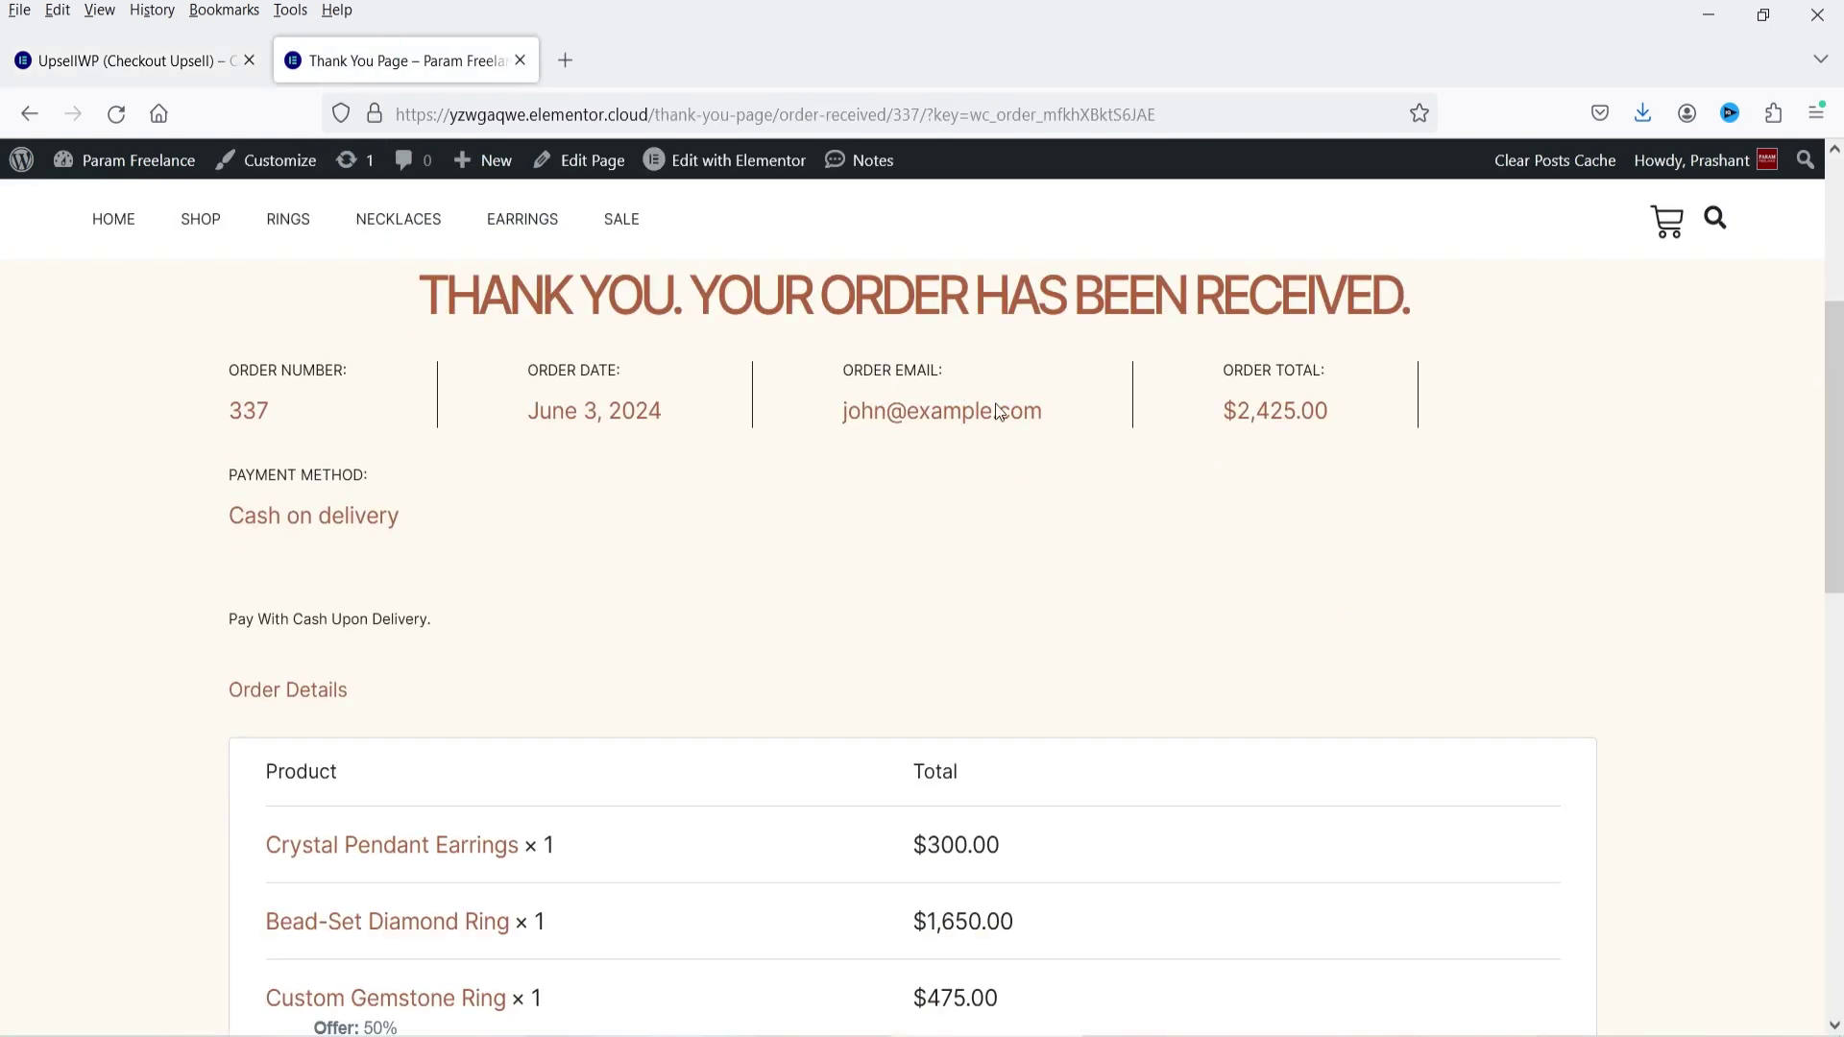
pyautogui.scroll(-3, 1349, 510)
pyautogui.scroll(-2, 1347, 509)
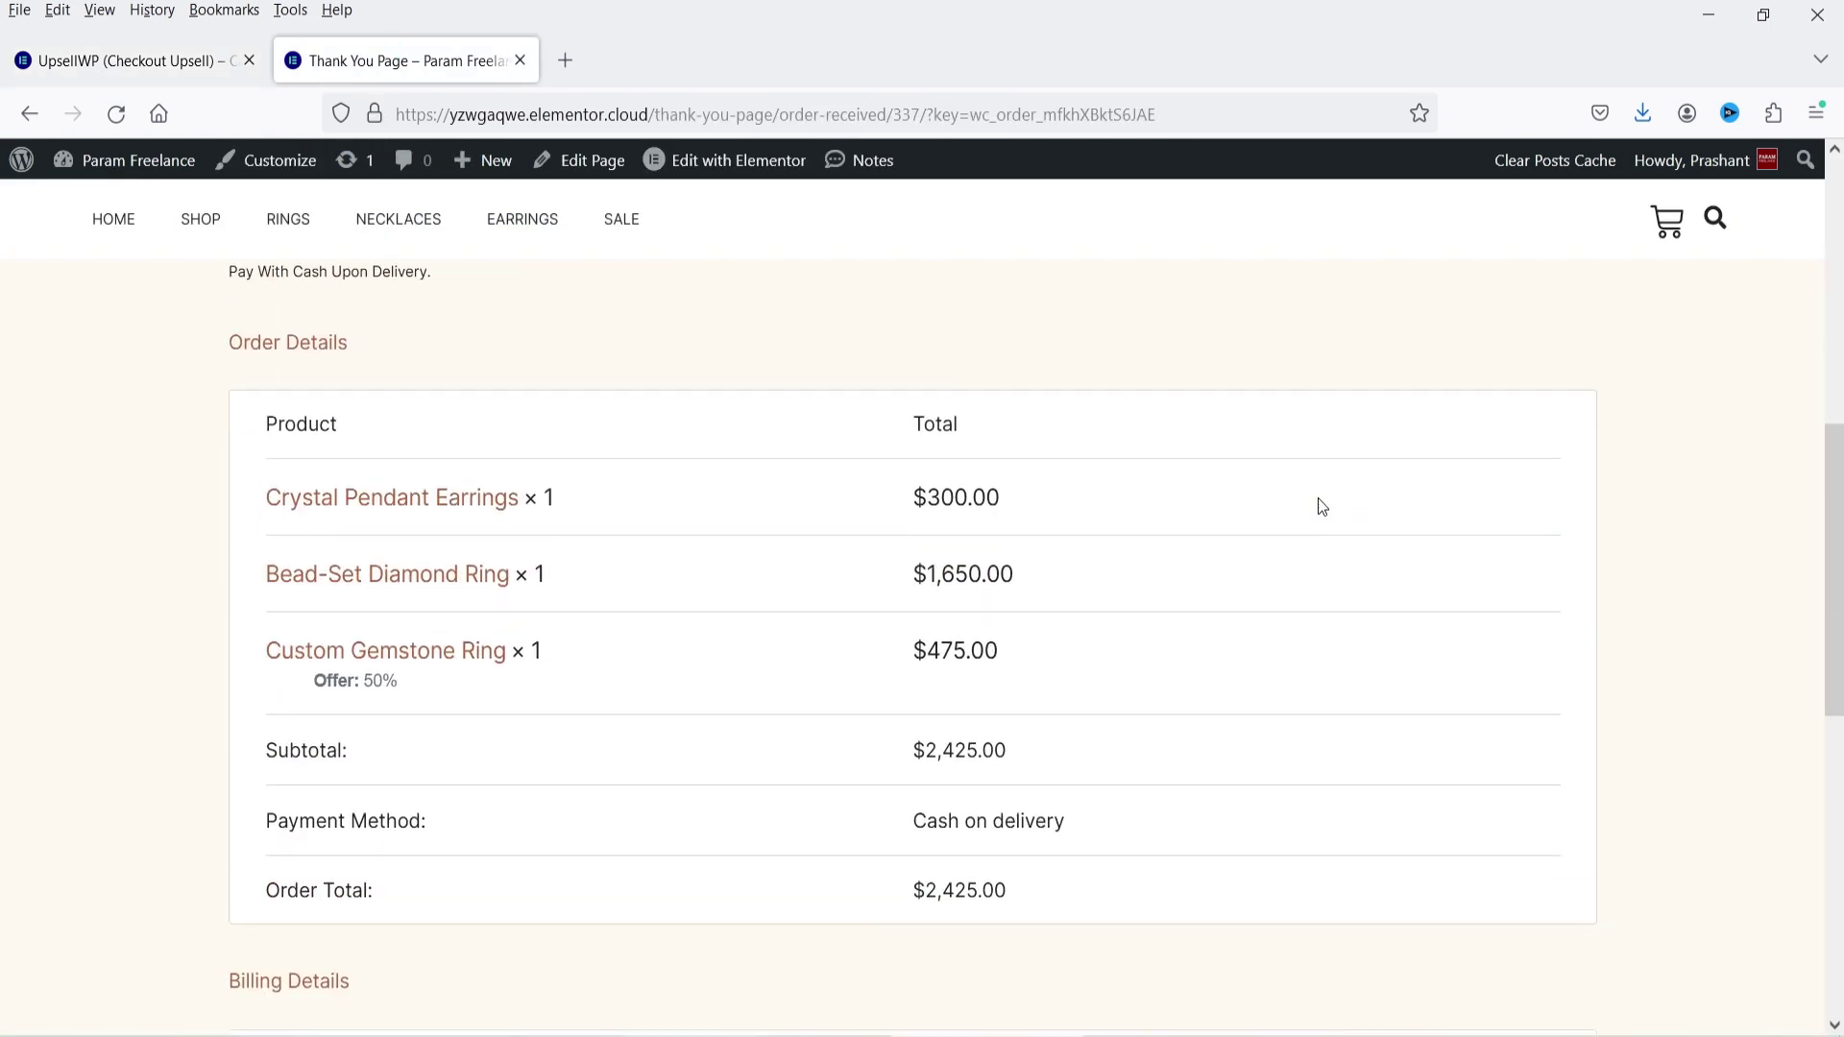
pyautogui.doubleClick(915, 605)
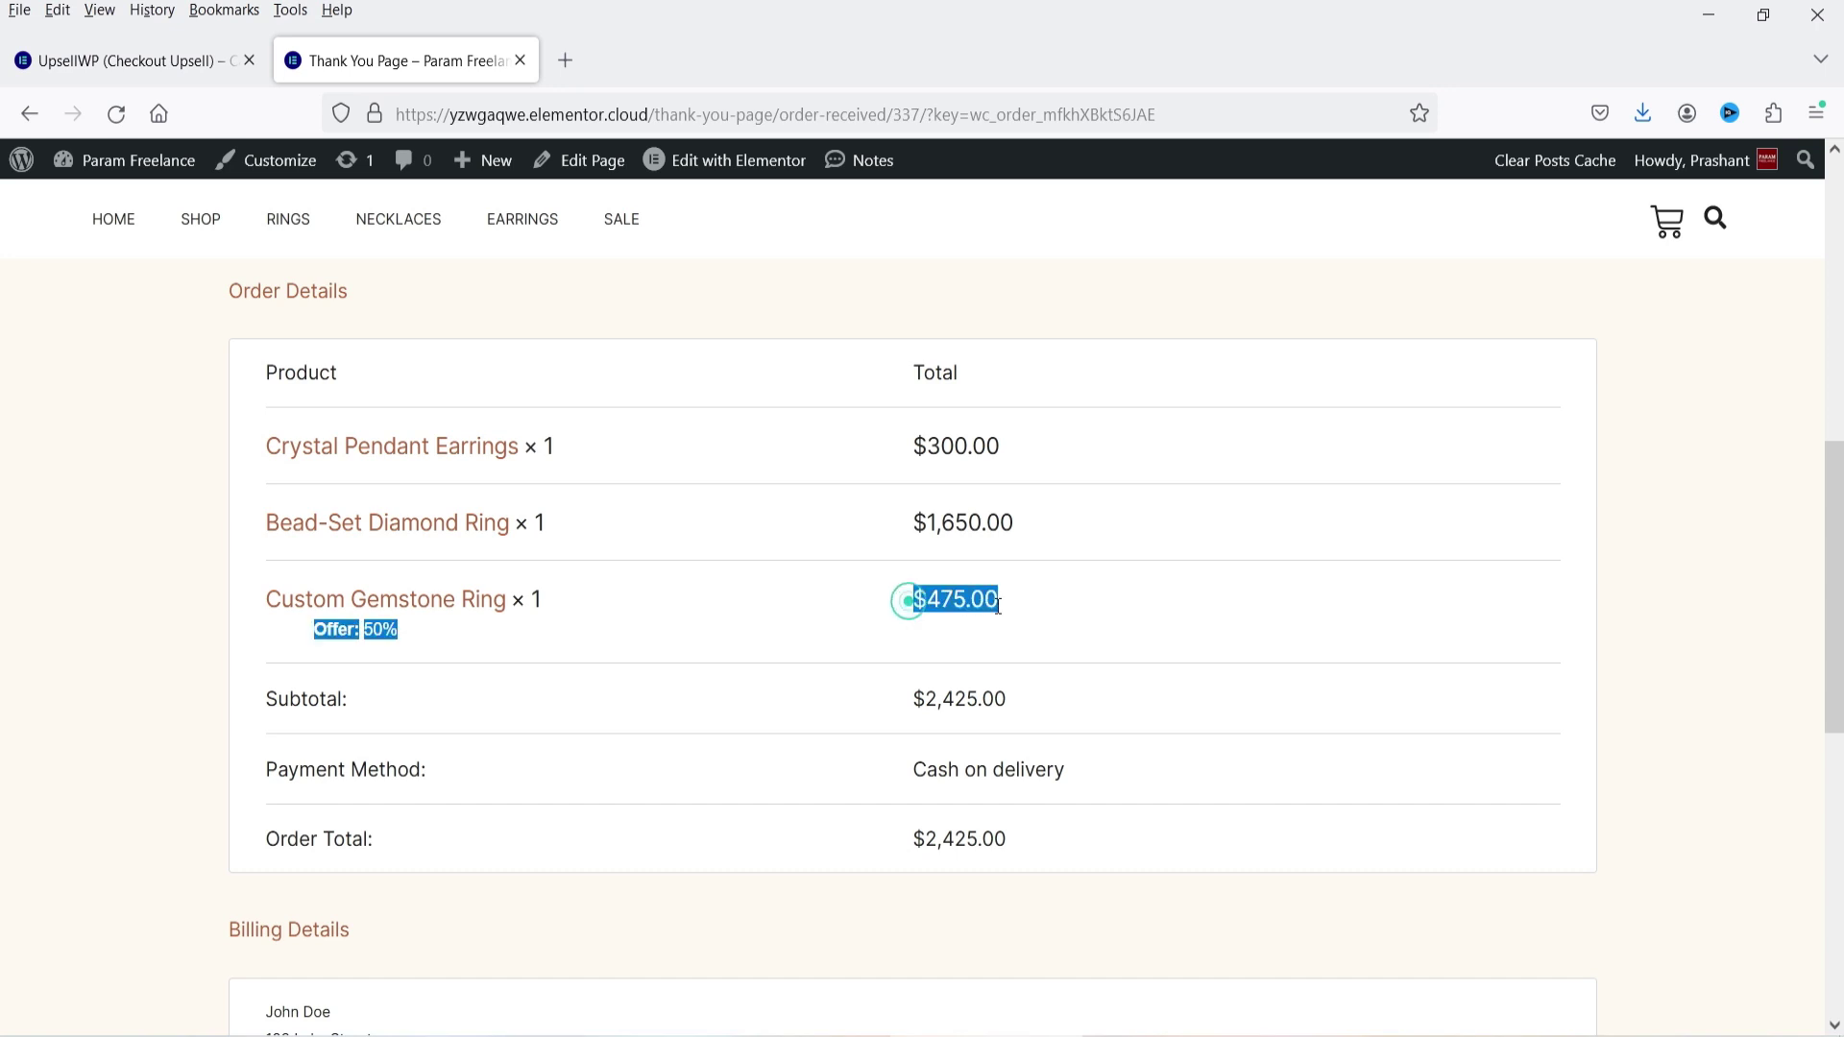
pyautogui.click(1060, 610)
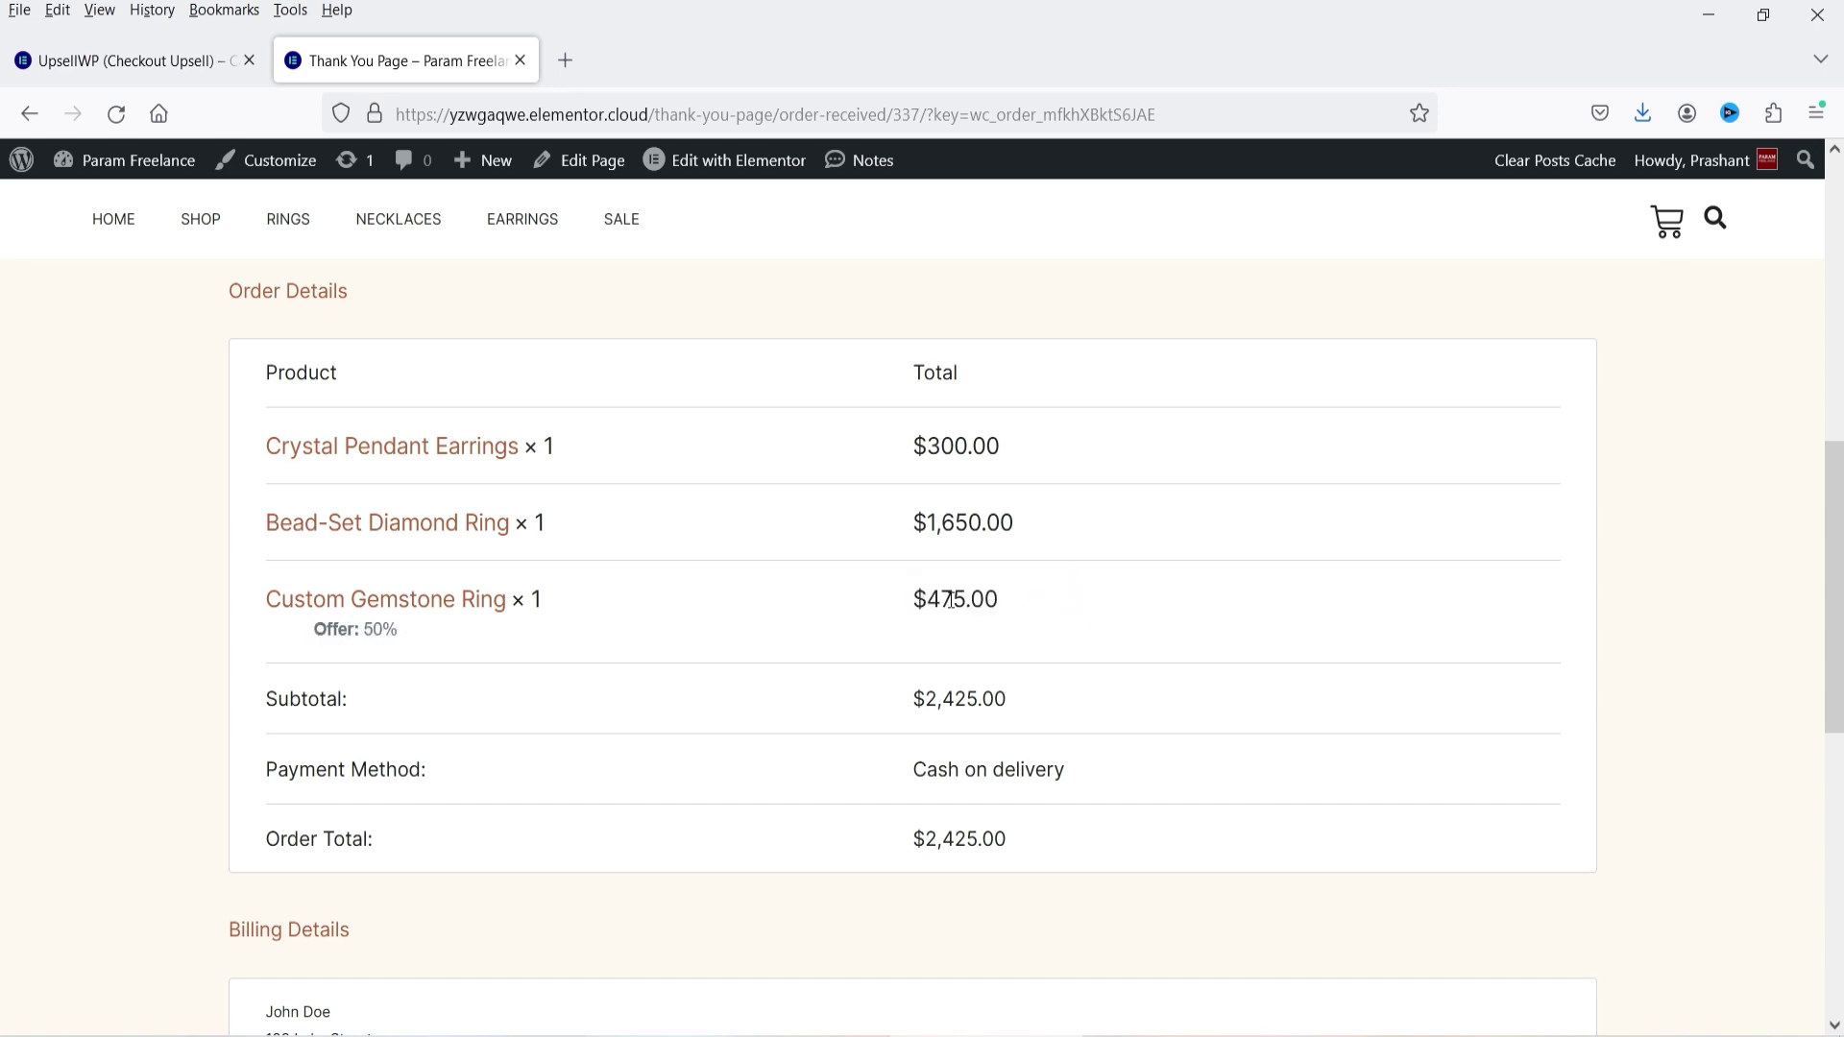
pyautogui.scroll(6, 1059, 609)
# Start a new campaign to look through all the available campaign types, and view the plans on the UpsellWP pricing page
pyautogui.click(101, 58)
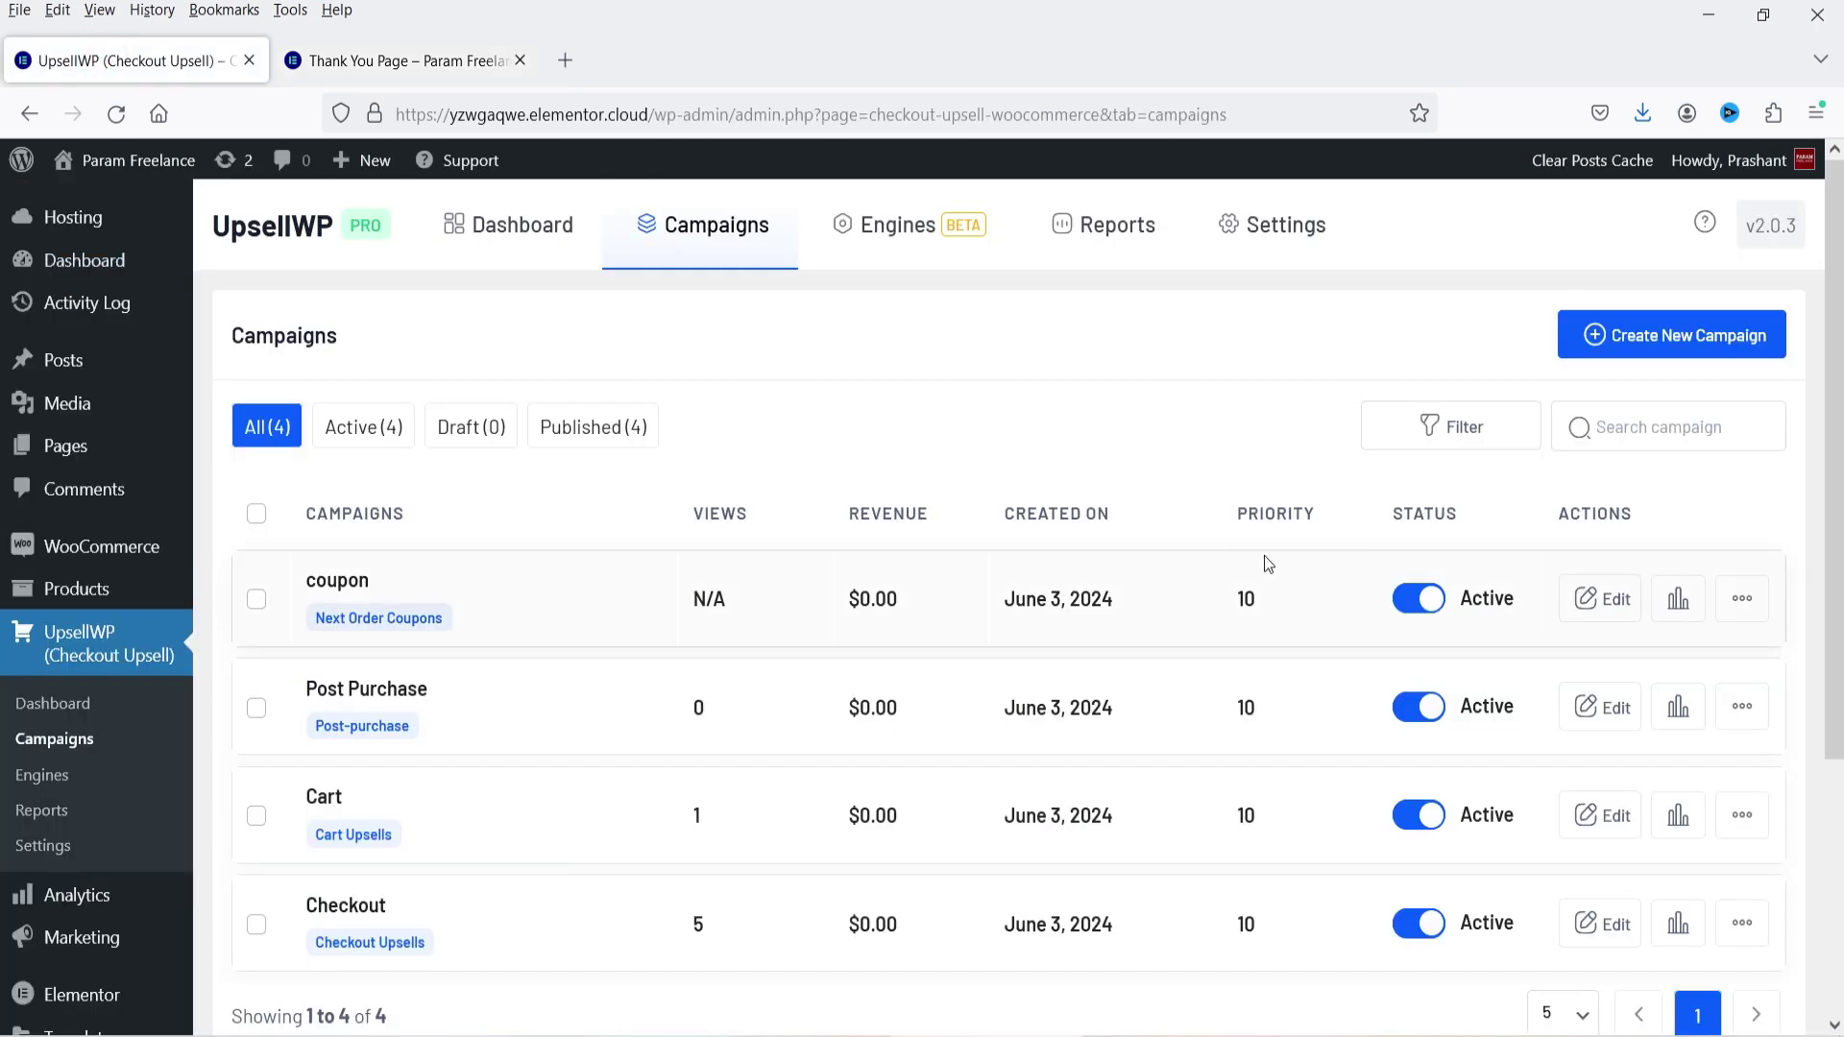
pyautogui.click(1693, 332)
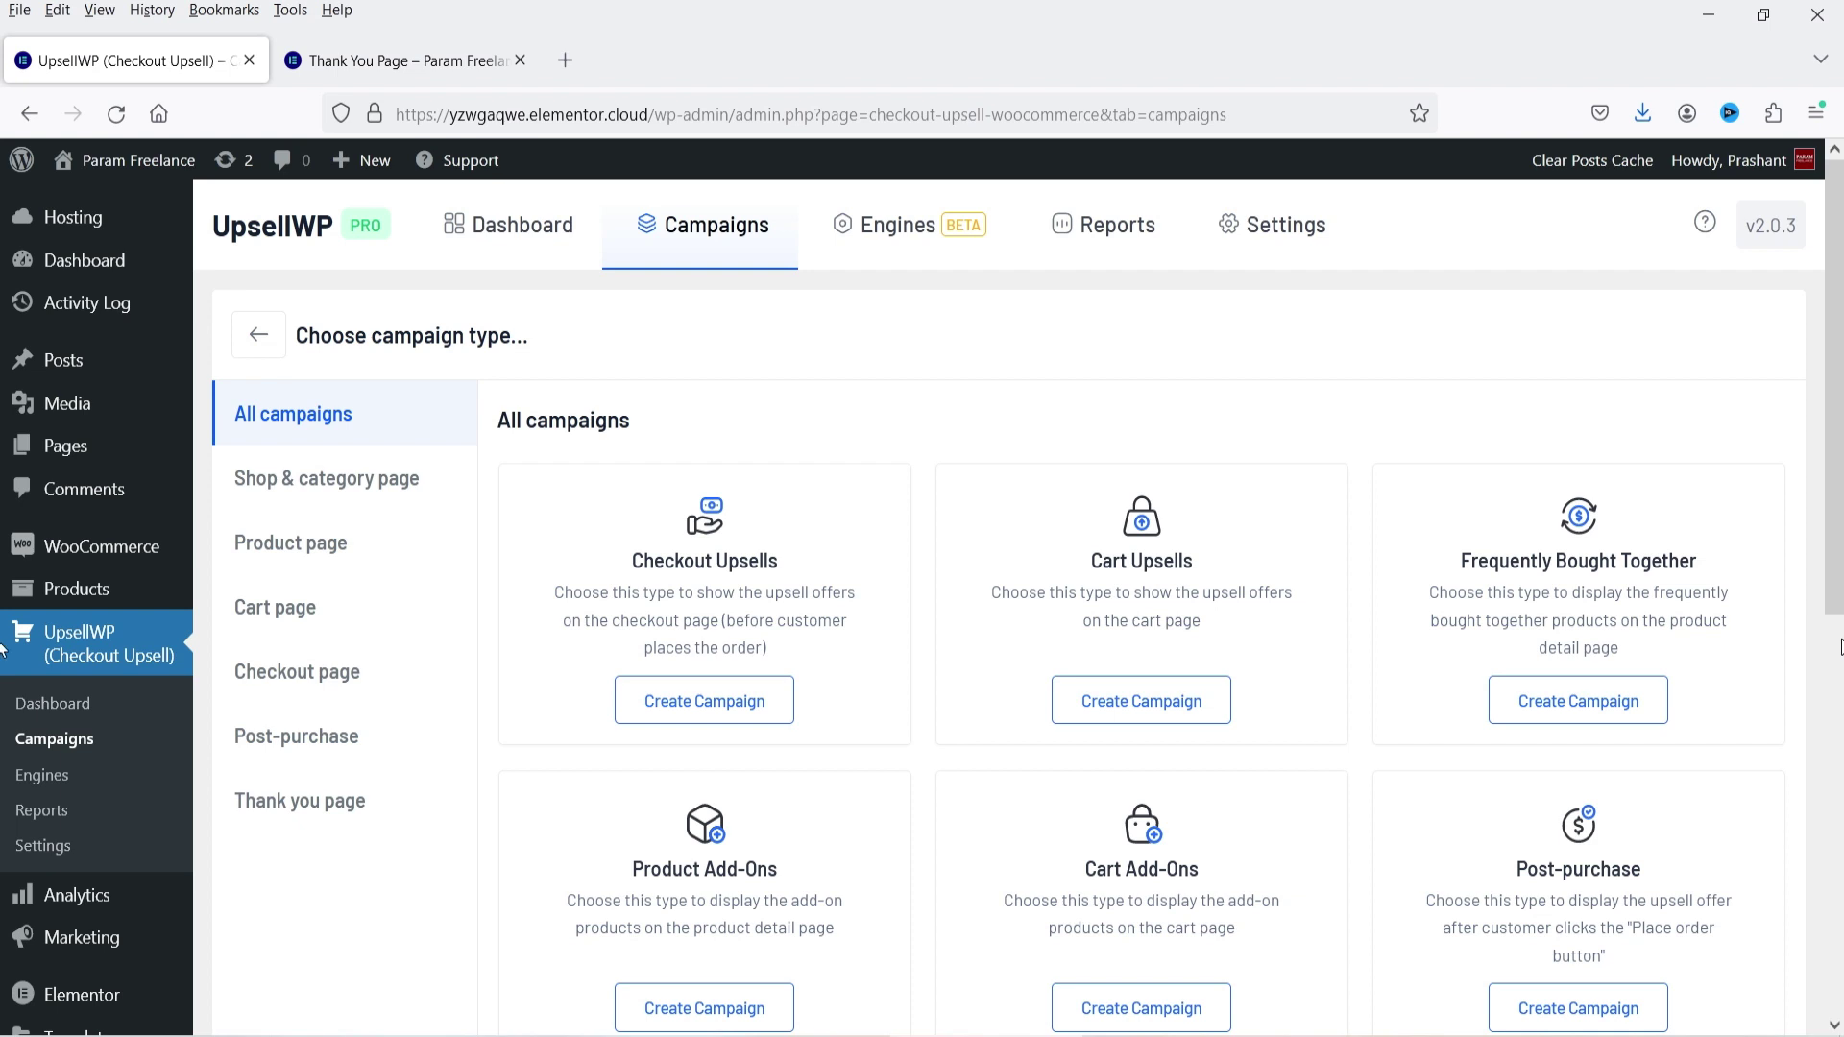
pyautogui.scroll(-4, 3, 690)
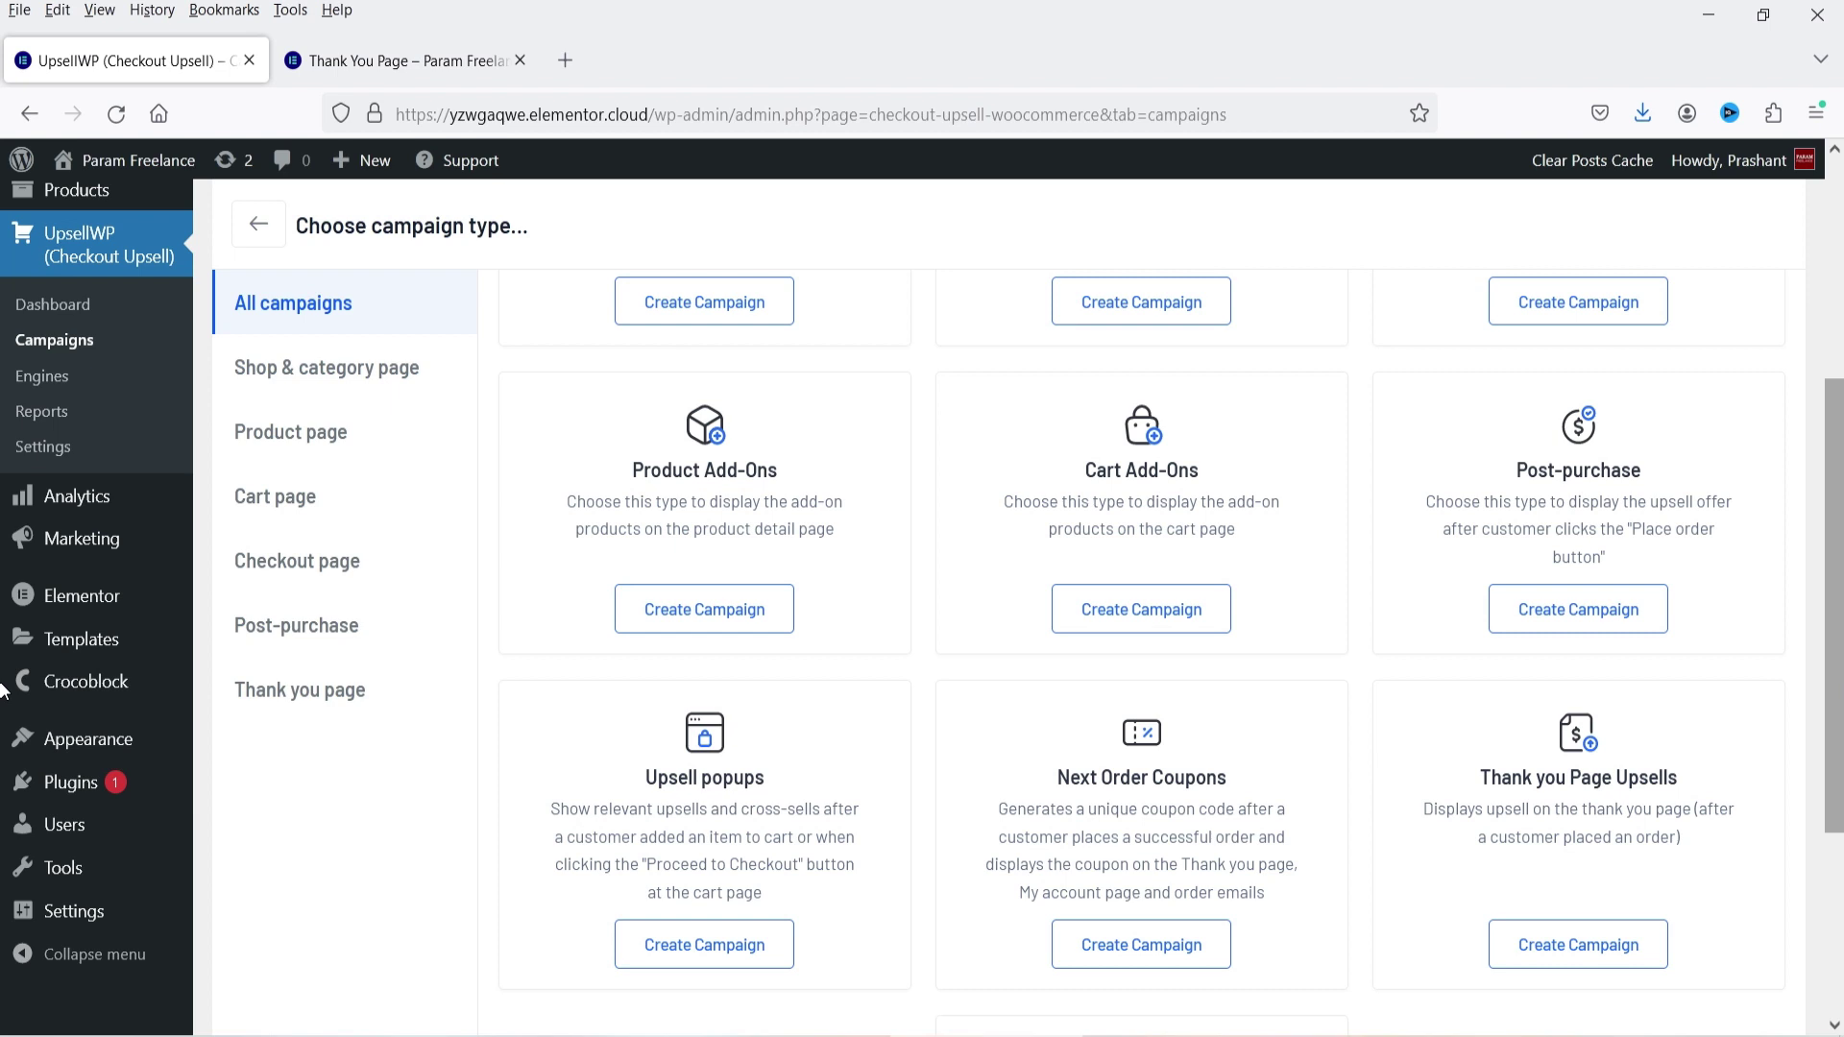
pyautogui.scroll(4, 3, 690)
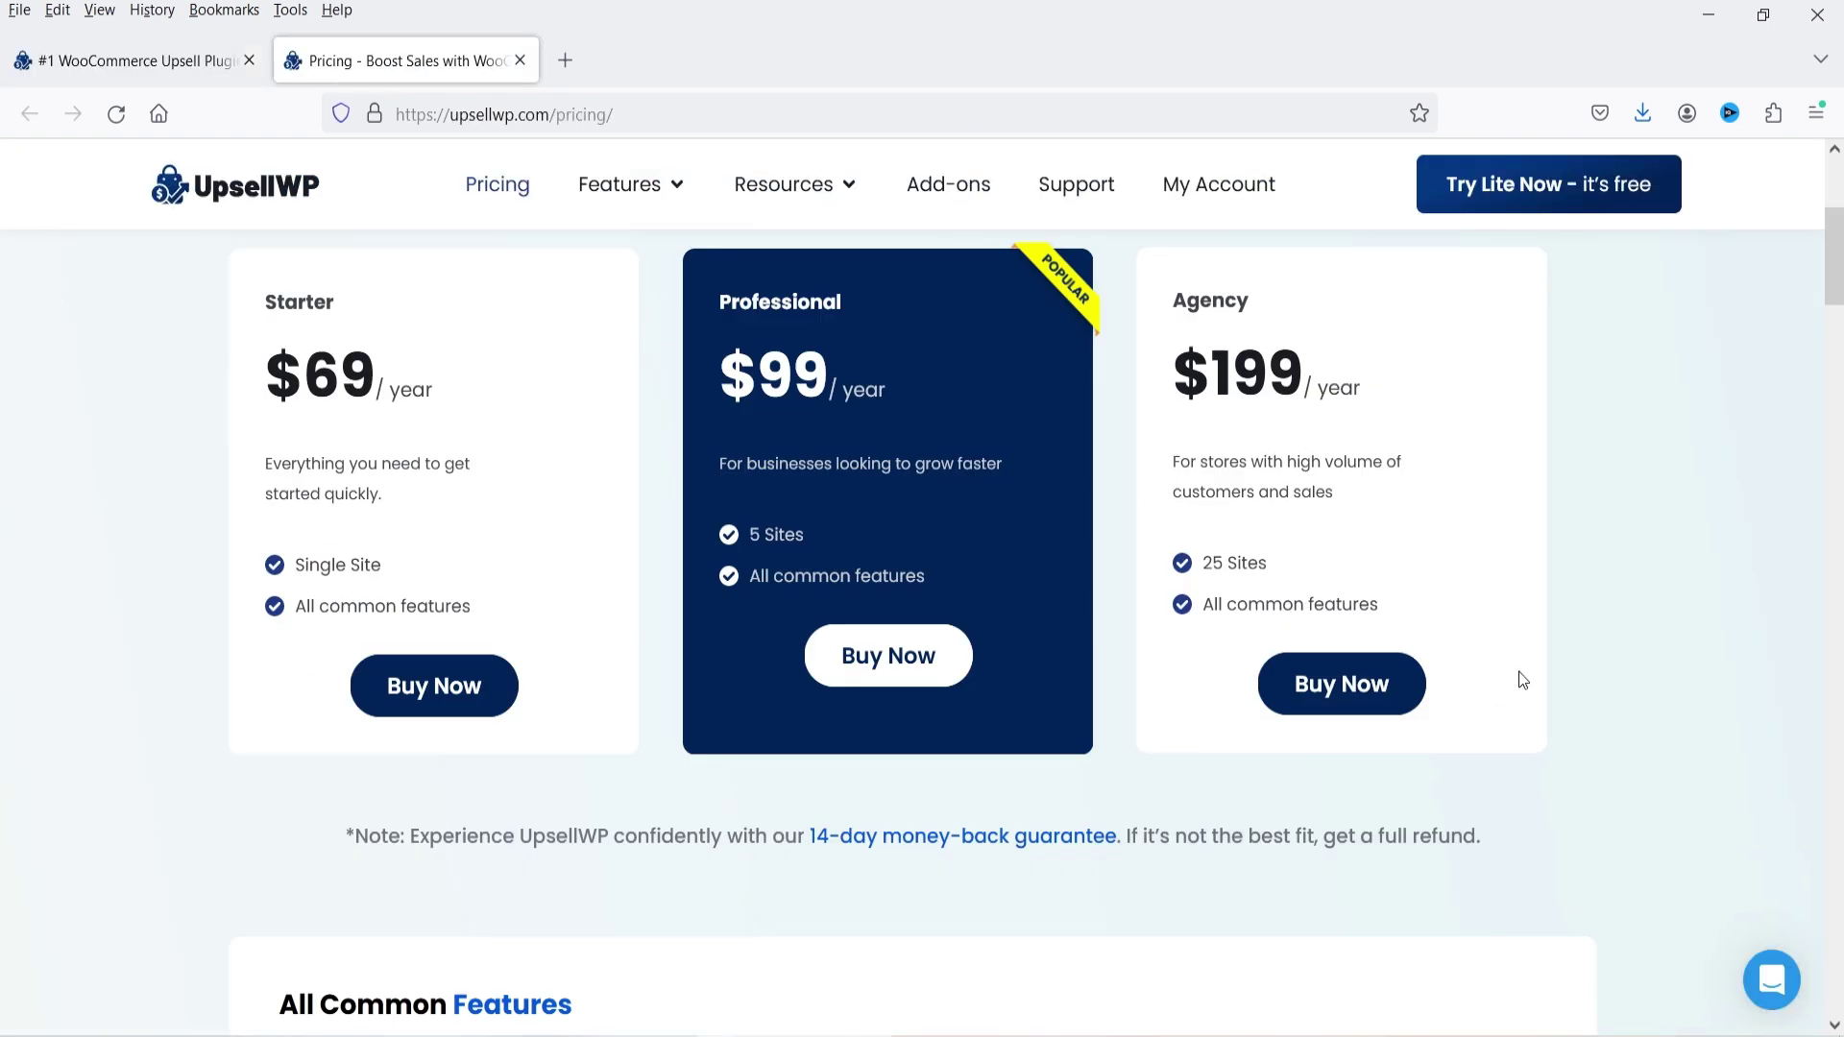
pyautogui.scroll(4, 1522, 679)
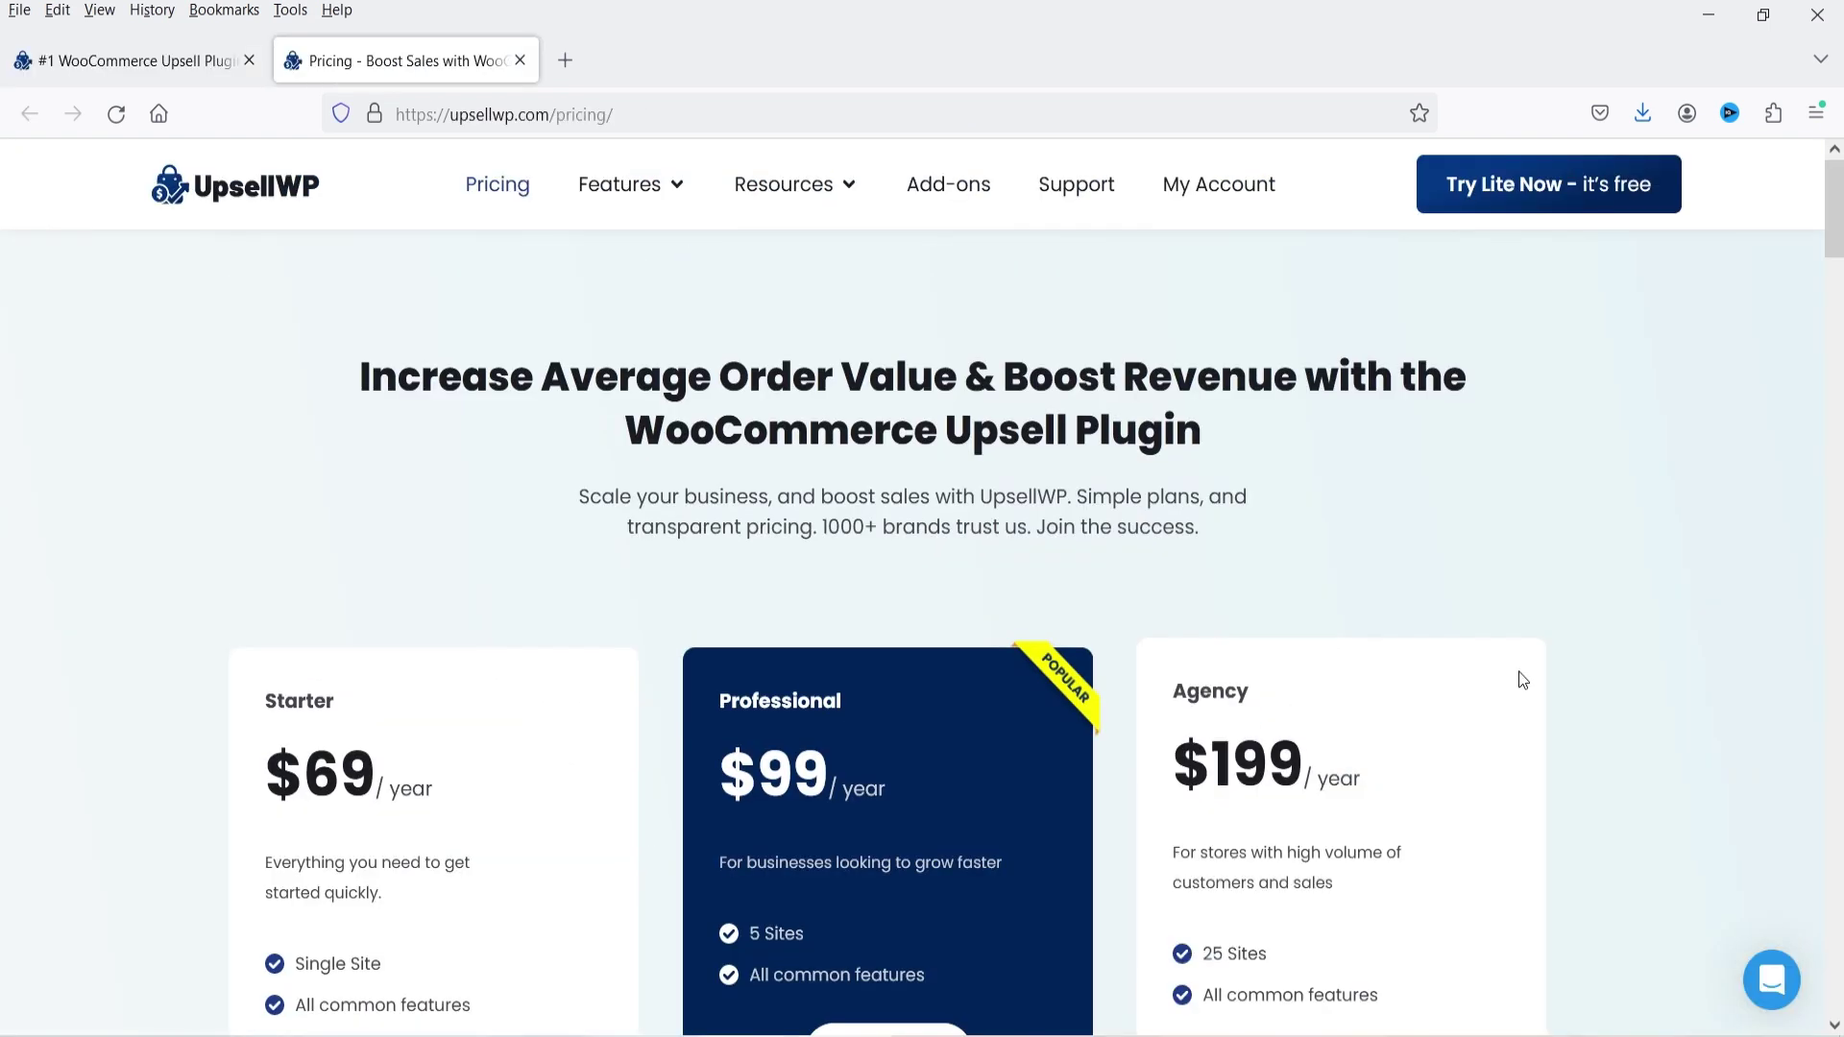